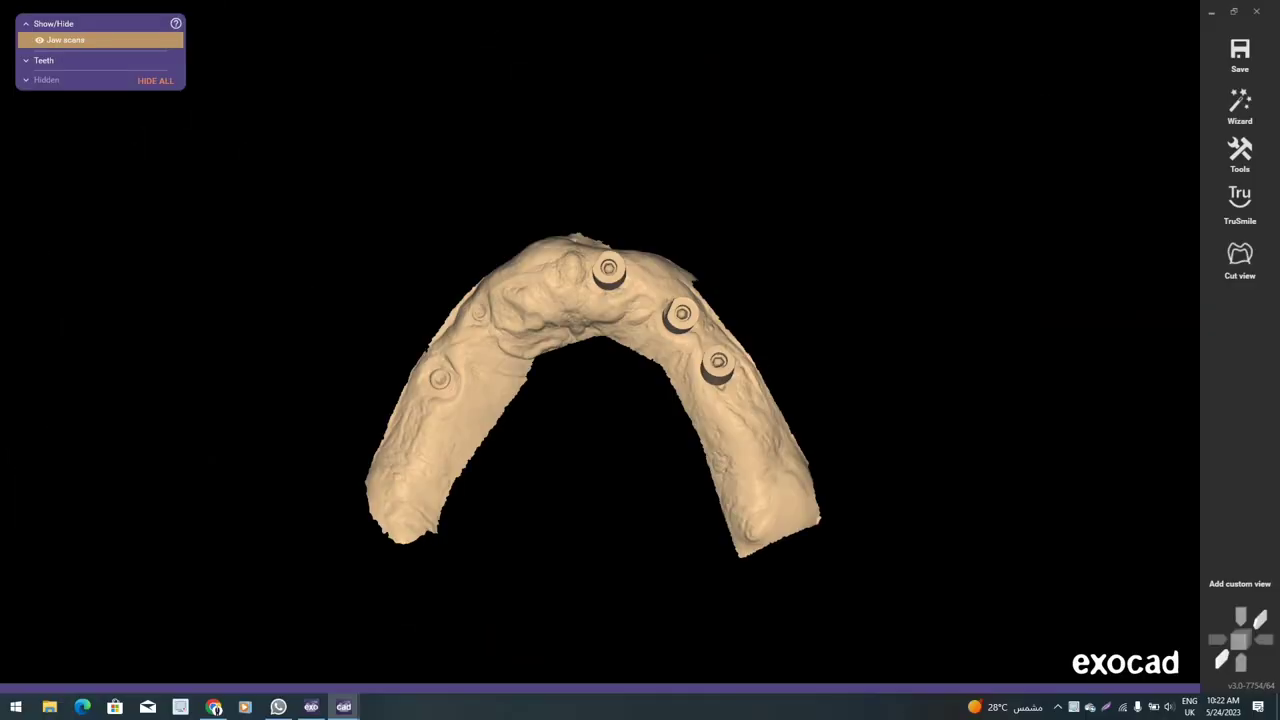
- Start the design wizard and skip Smile Creator to reach implant detection
right_click_drag(654, 383, 697, 379)
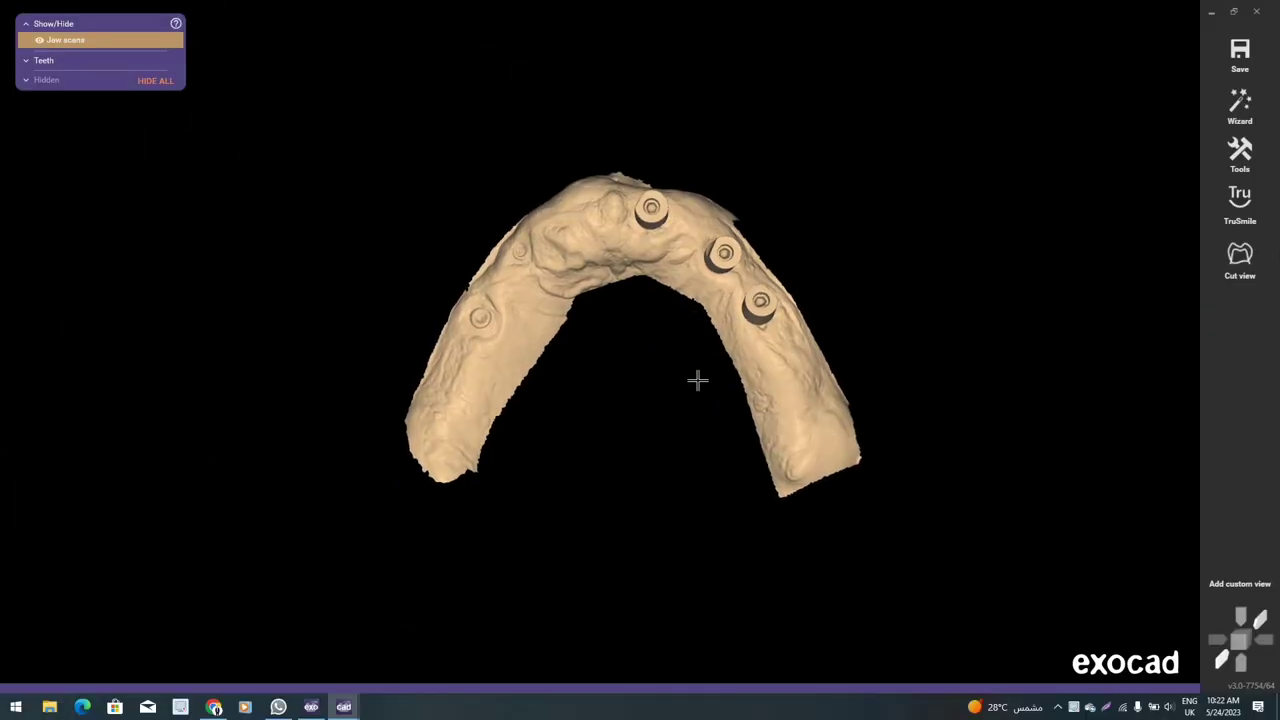
left_click(1240, 105)
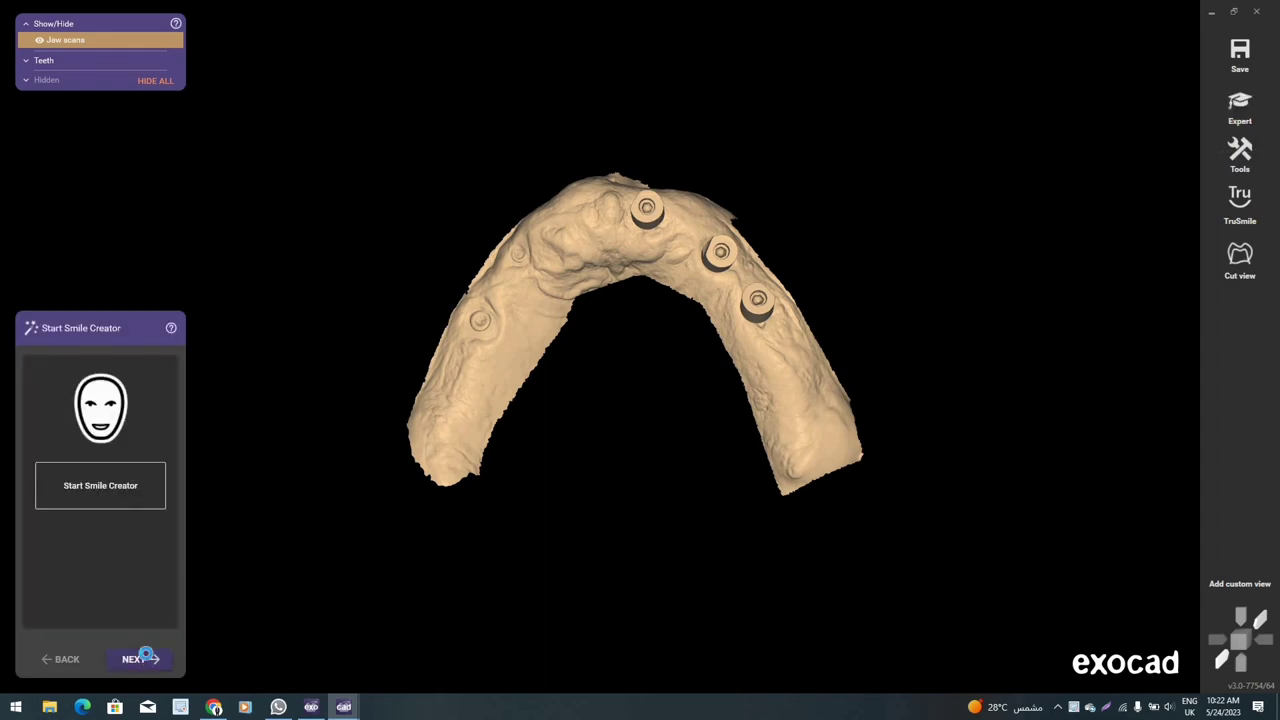
left_click(140, 659)
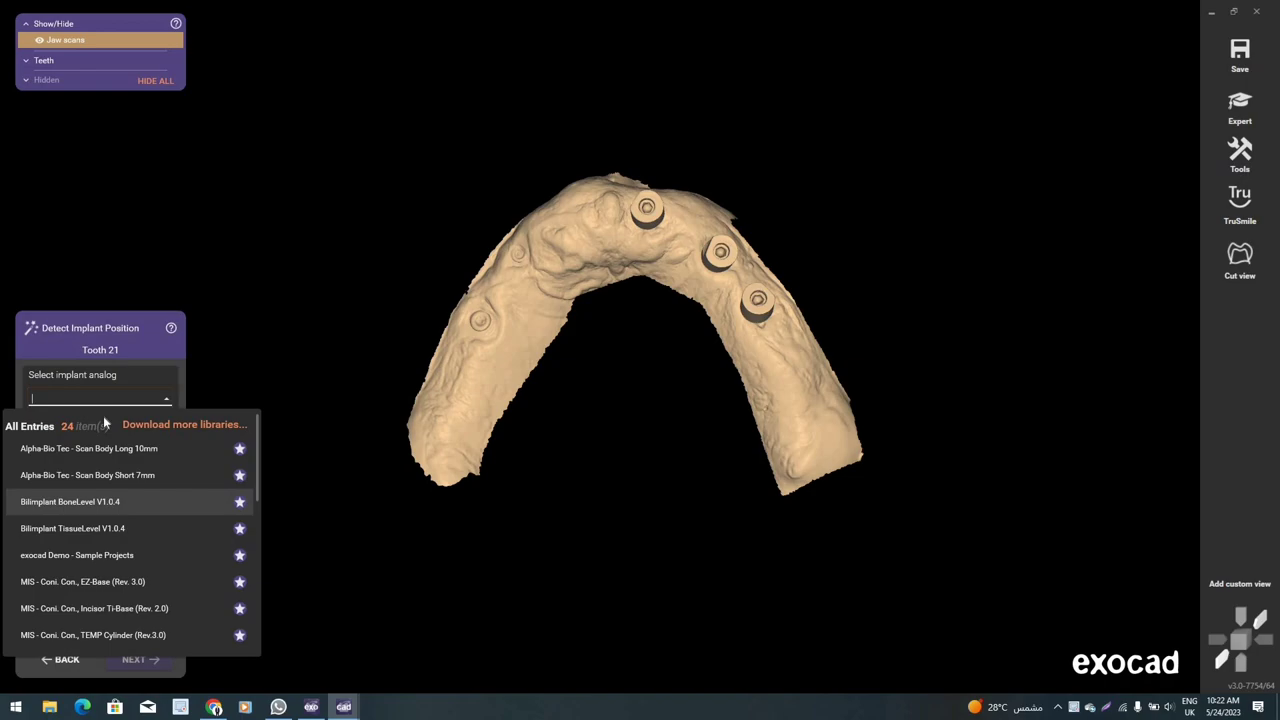
- Choose Bilimplant BoneLevel V1.0.4 > Bonelevel Multi Unit > On Multiunit and mark the tooth 21 scanbody
left_click(100, 501)
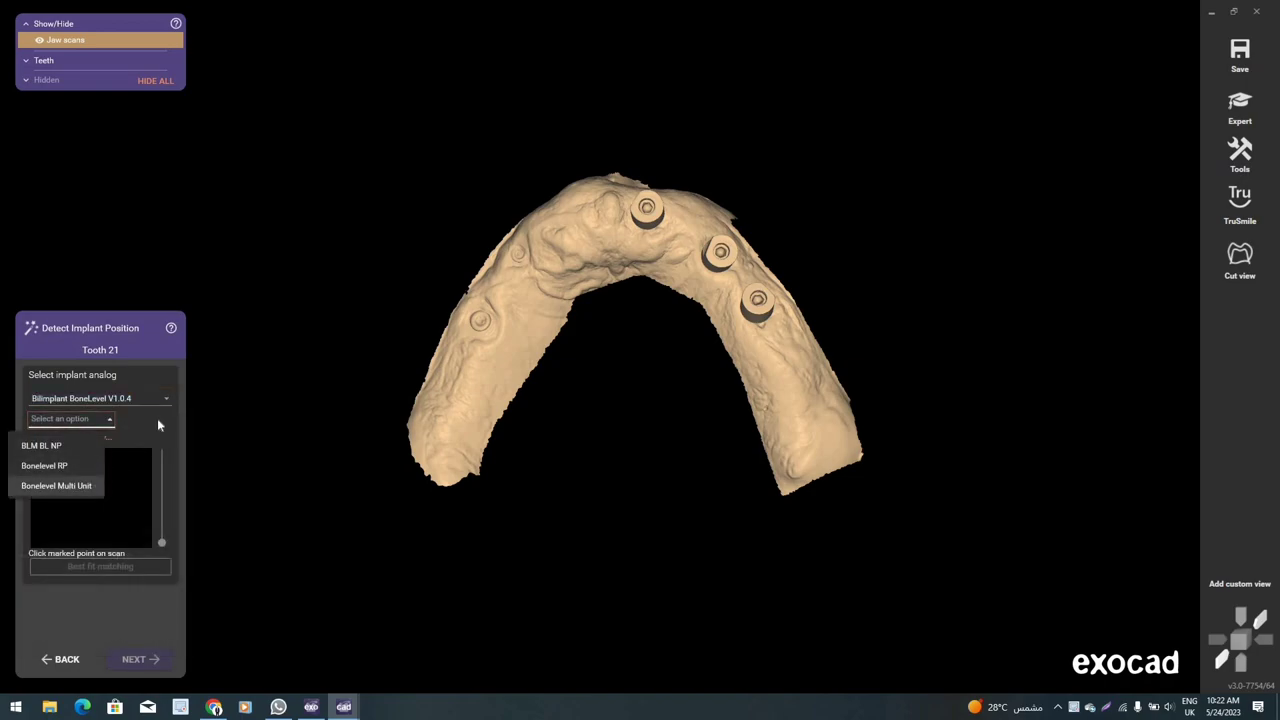
key("Return")
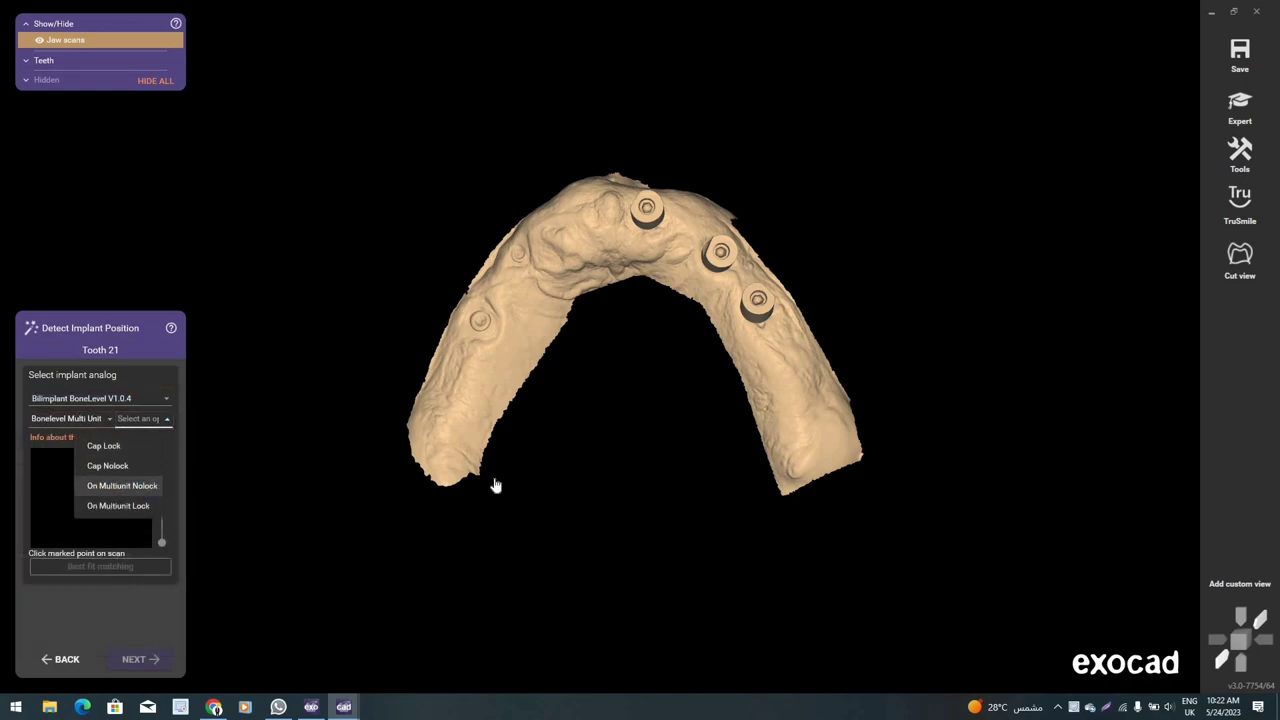
key("Return")
left_click(537, 460)
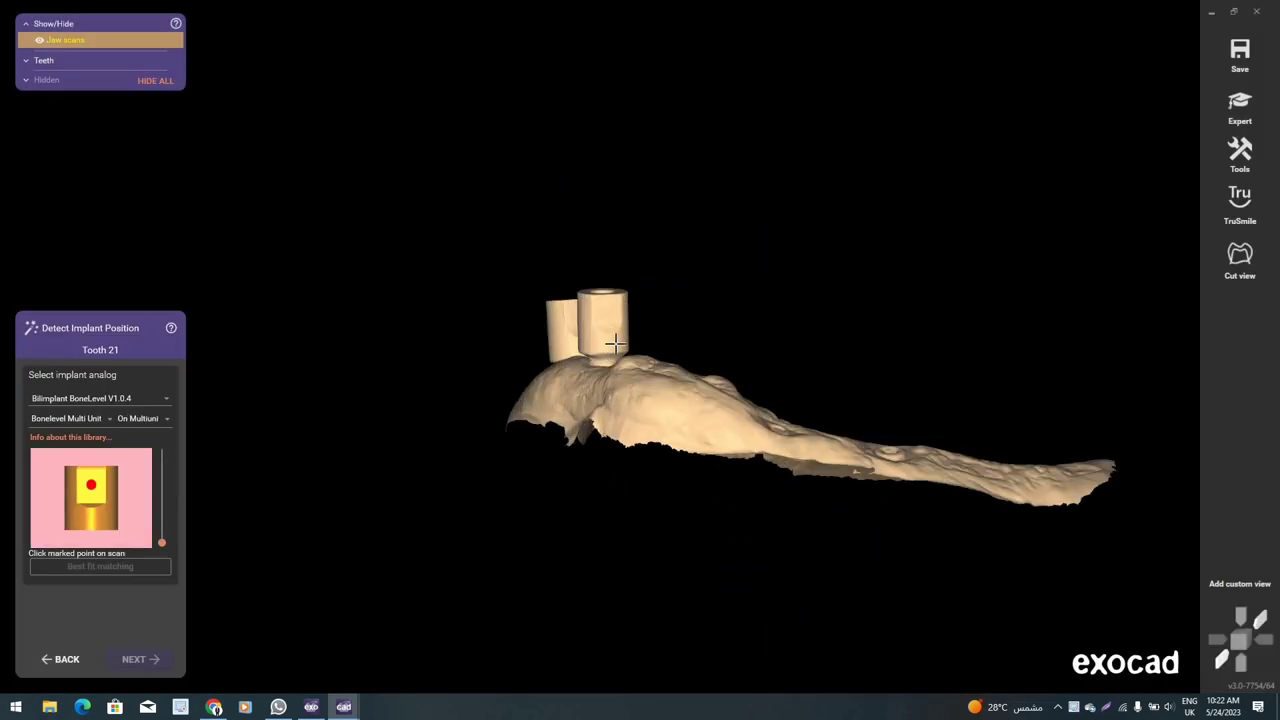
left_click(614, 343)
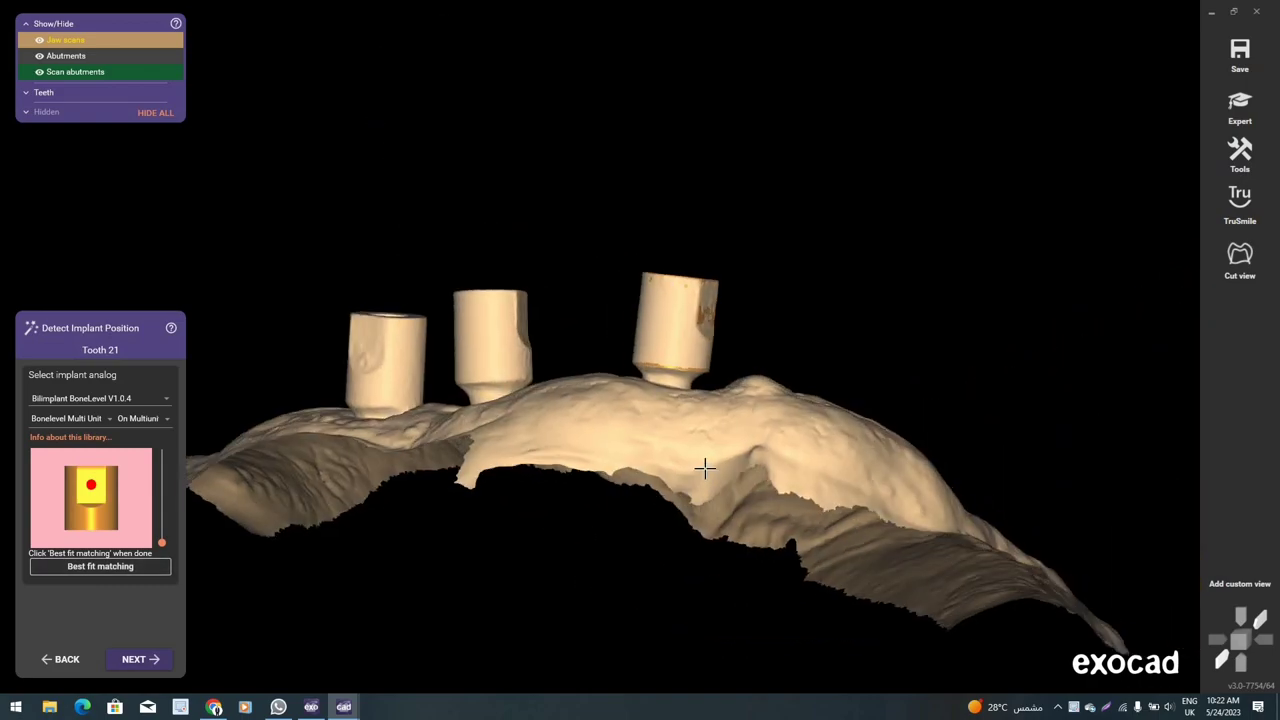
middle_click(706, 428, "shift")
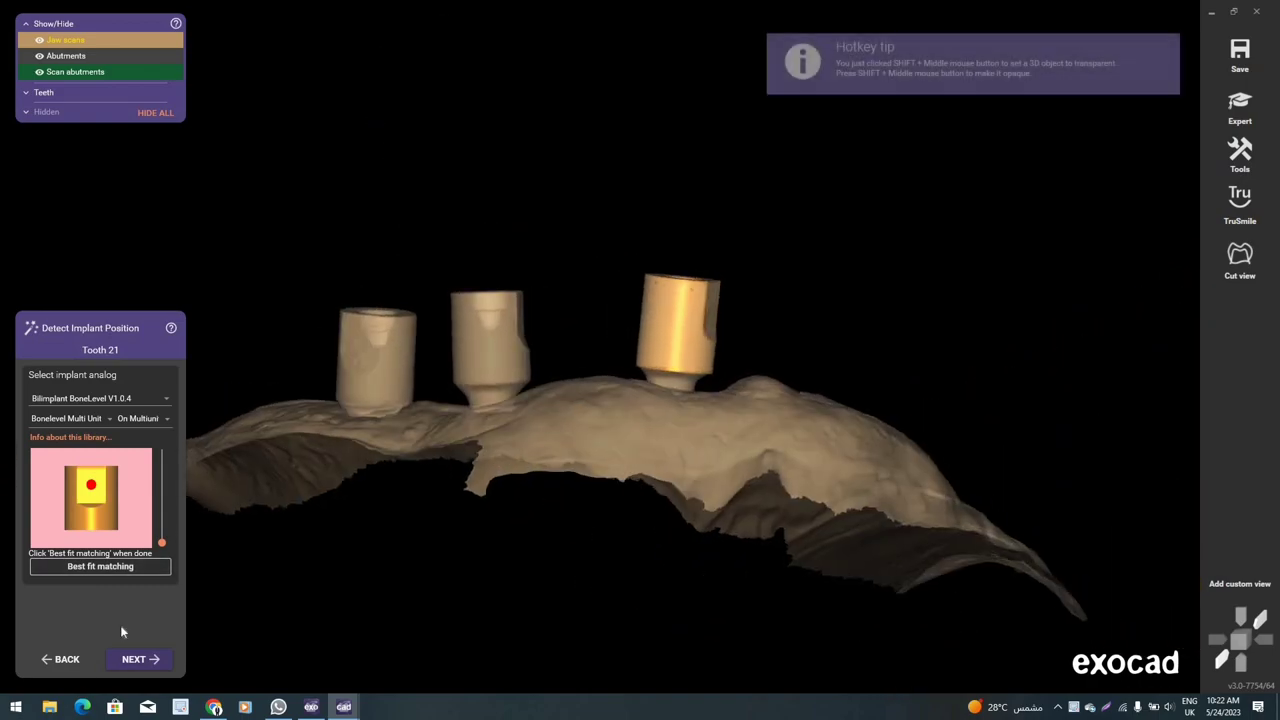
middle_click(571, 414, "shift")
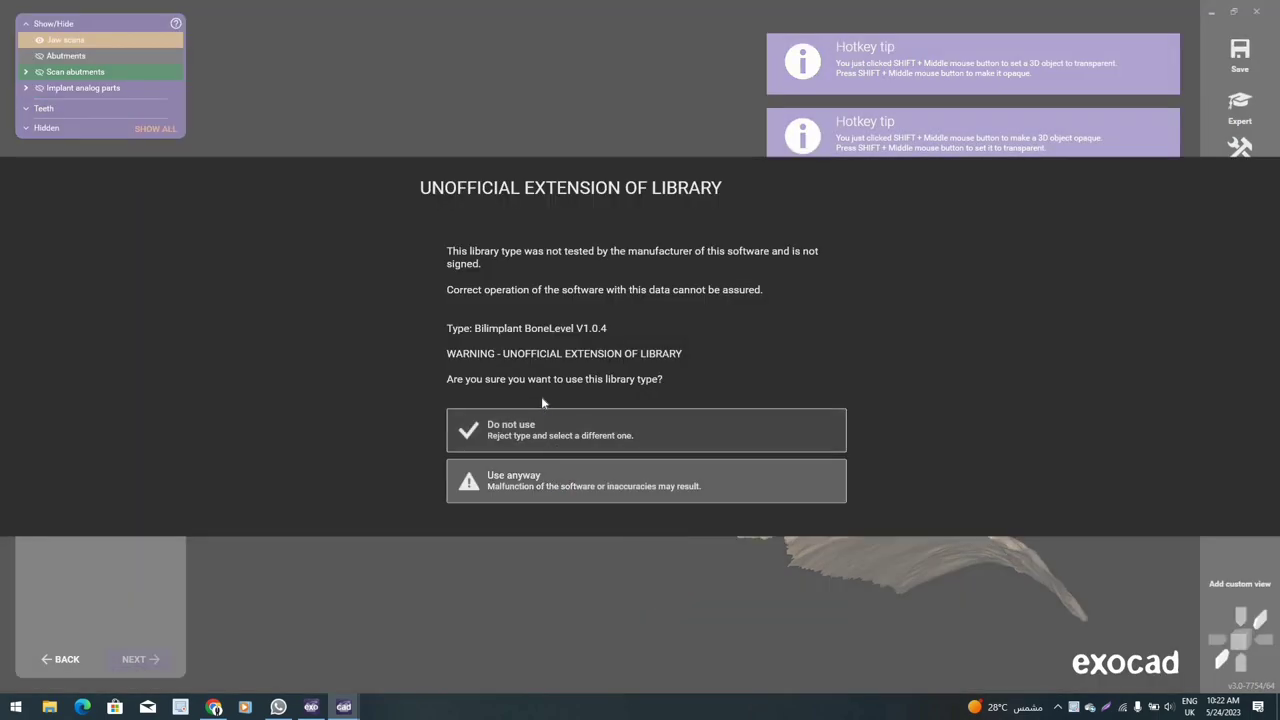
- Accept the tooth 21 match, then mark and best-fit the analog on the tooth 23 scanbody
left_click(543, 412)
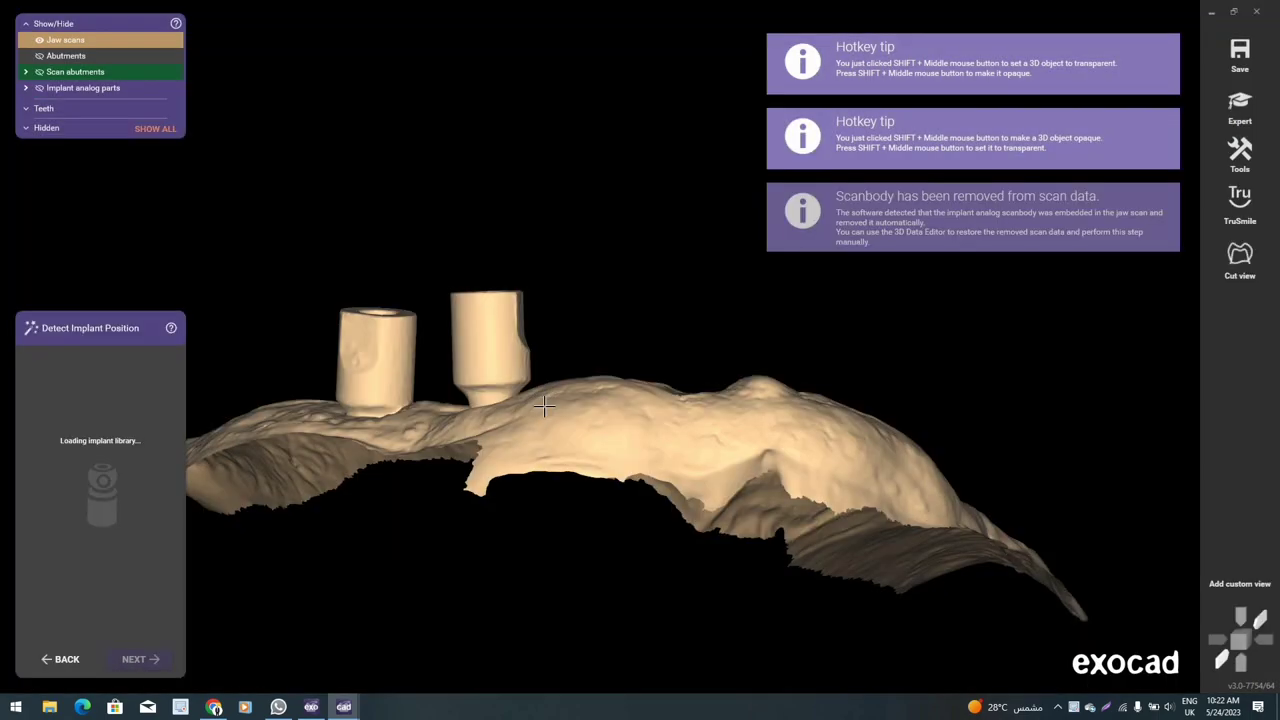
mouse_move(896, 264)
right_mouse_down()
mouse_move(605, 300)
mouse_move(196, 440)
right_mouse_up()
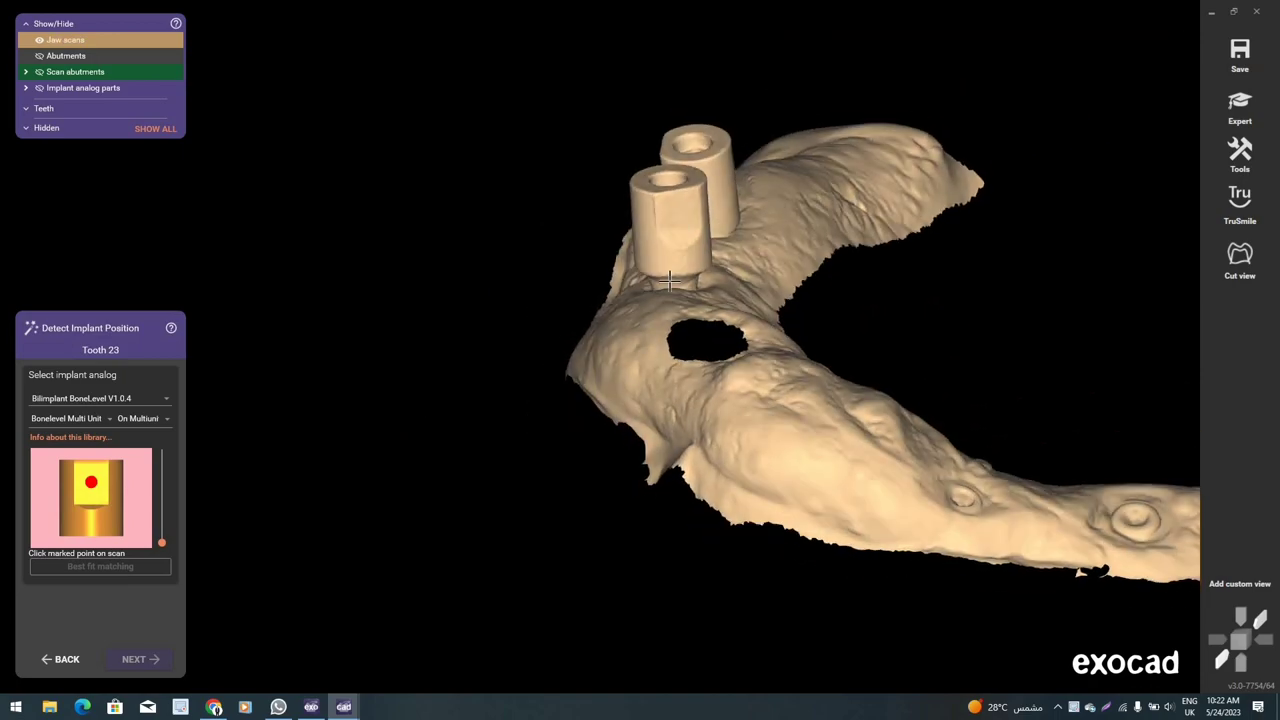
left_click(615, 390)
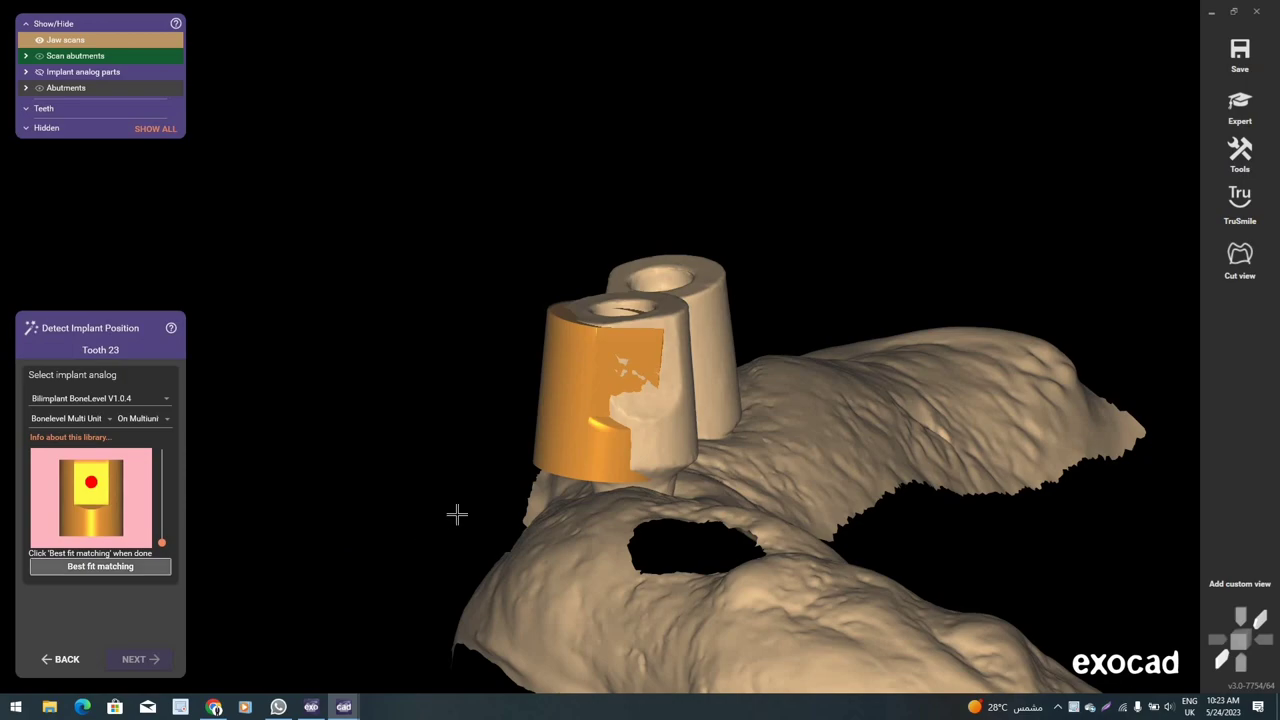
left_click(581, 445)
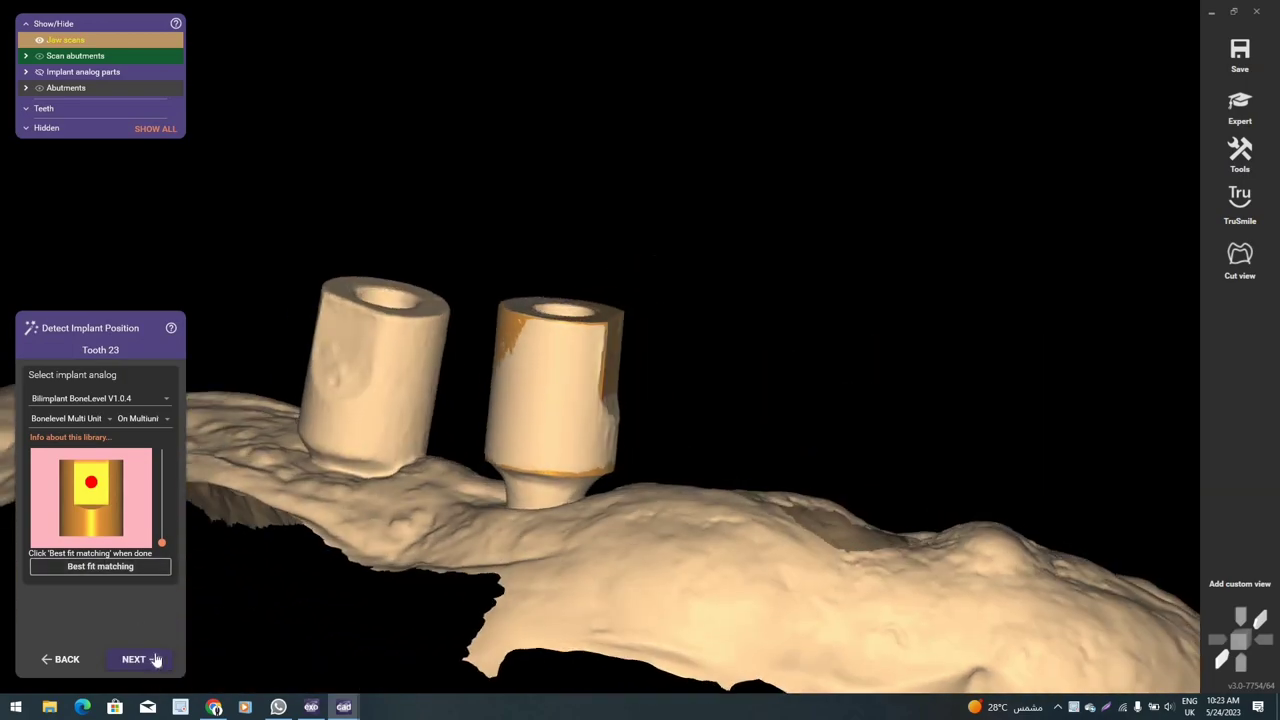
left_click(155, 660)
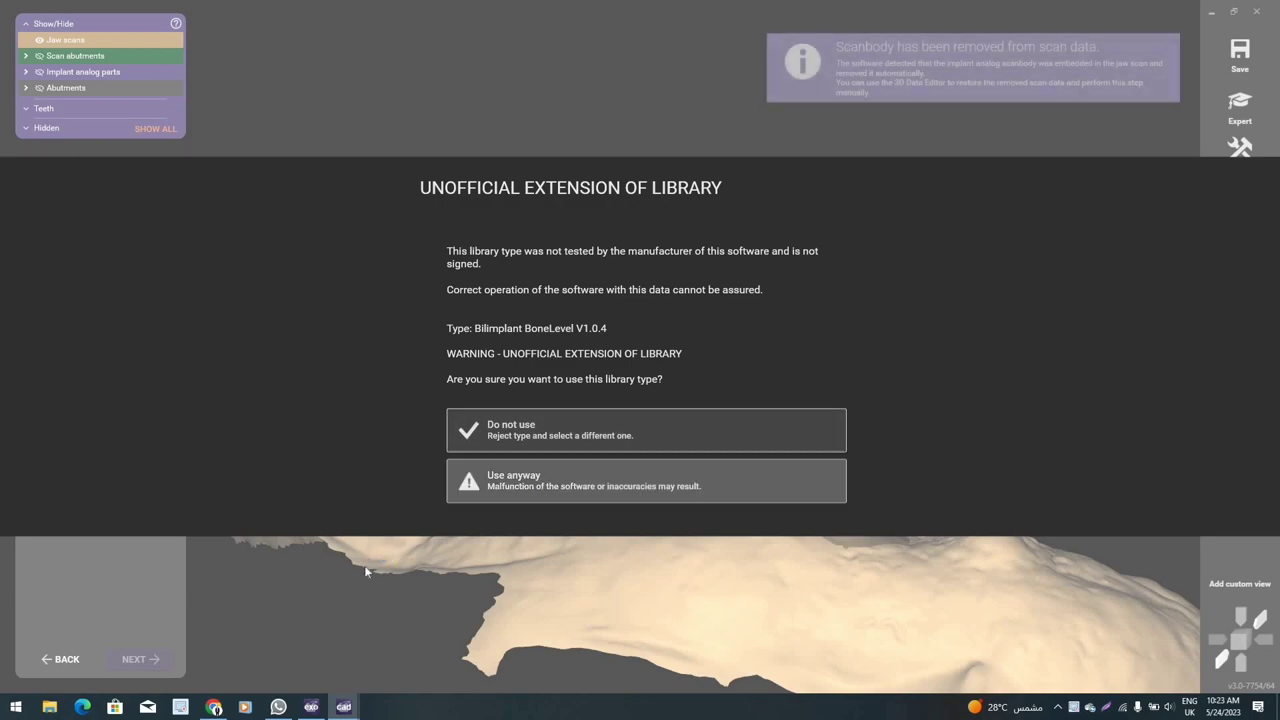
- Best-fit the analog to the tooth 24 scanbody and advance to emergence profiles
left_click(531, 484)
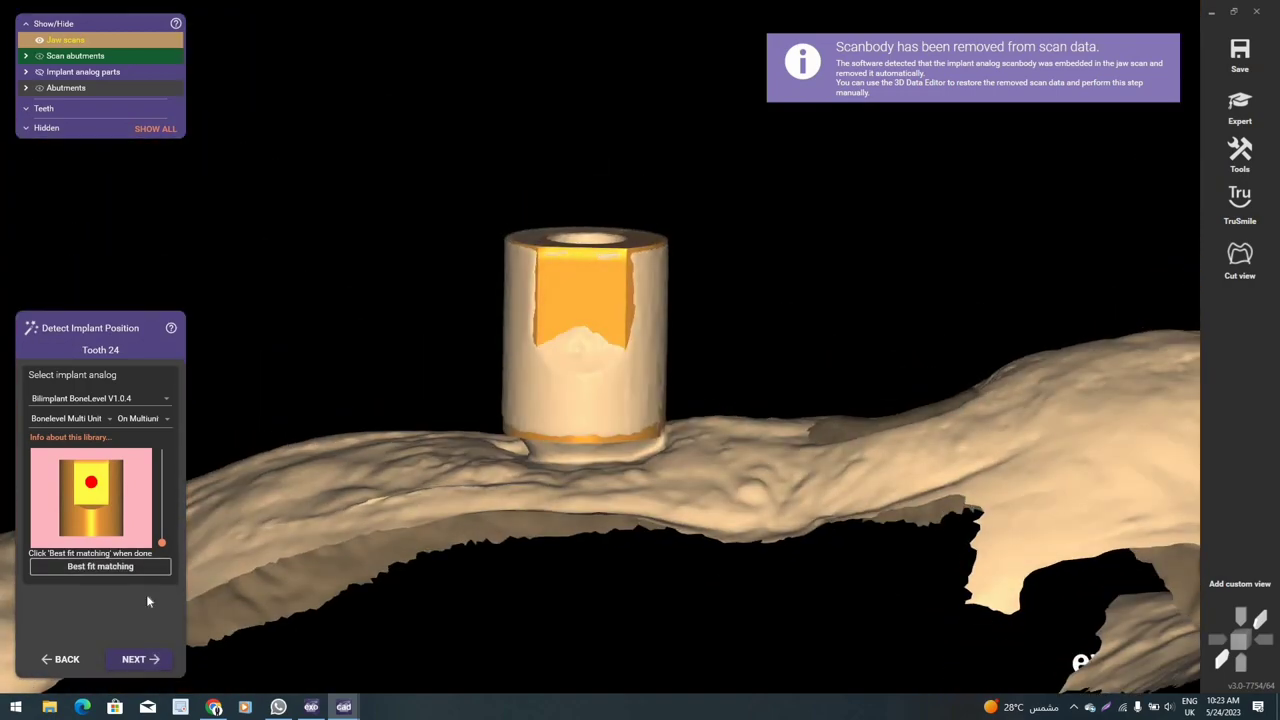
left_click(163, 567)
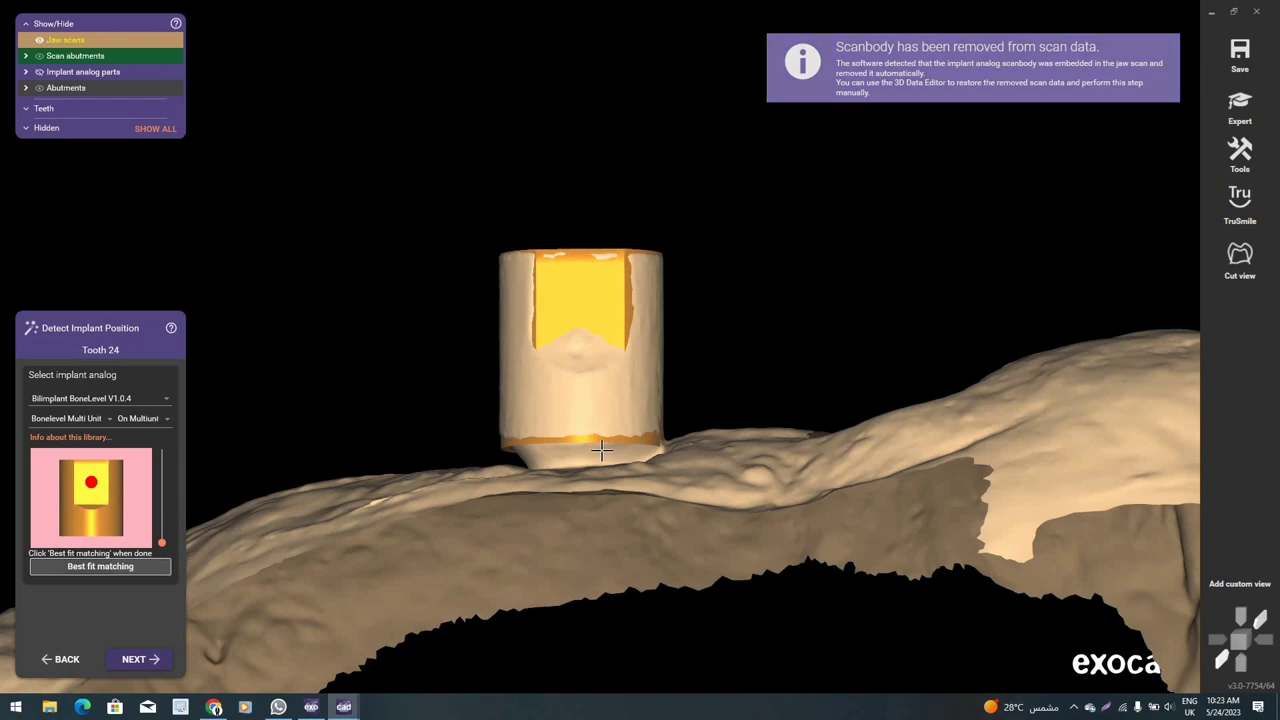
left_click(150, 659)
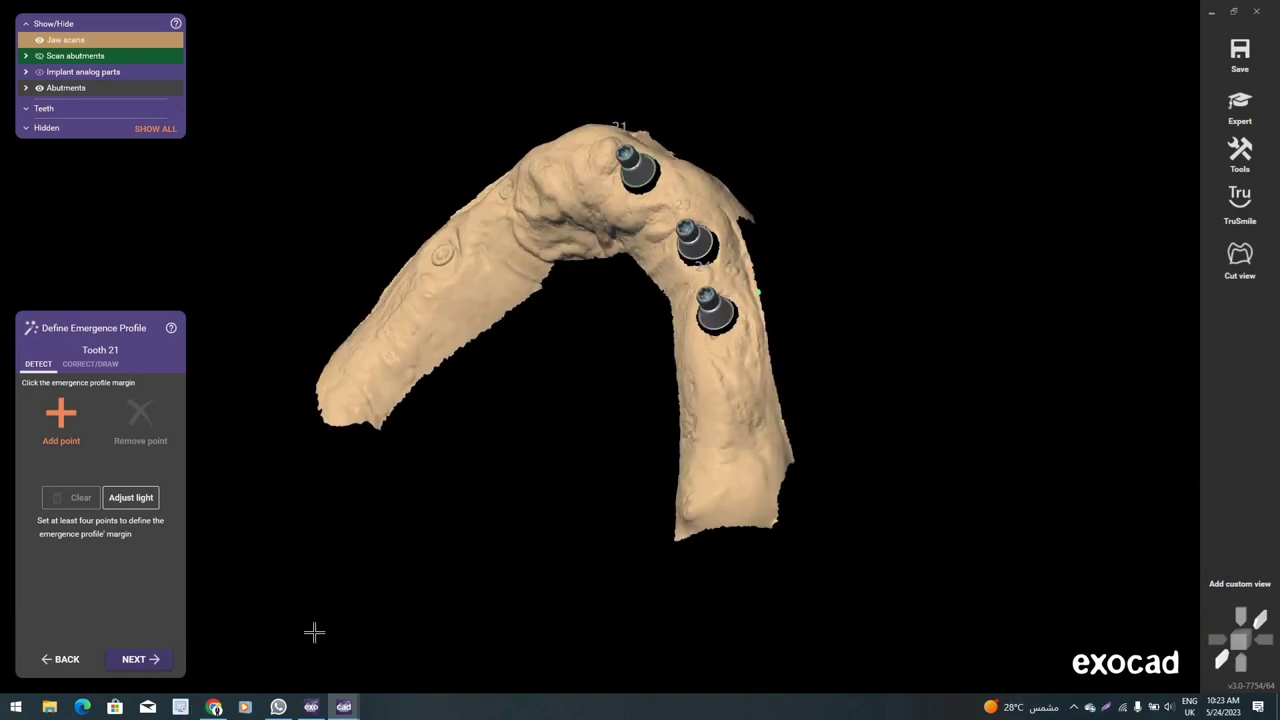
- Accept the emergence profiles to load model teeth, then hide screw channels and abutments
left_click(165, 659)
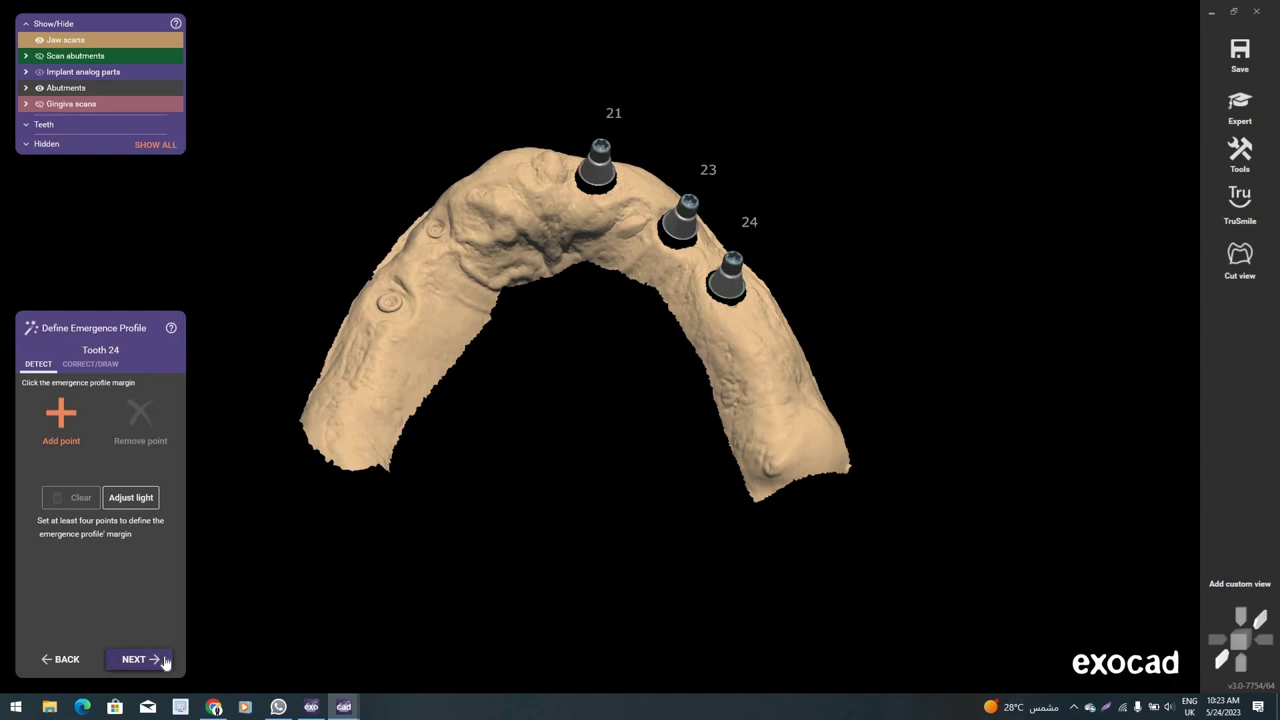
left_click(163, 658)
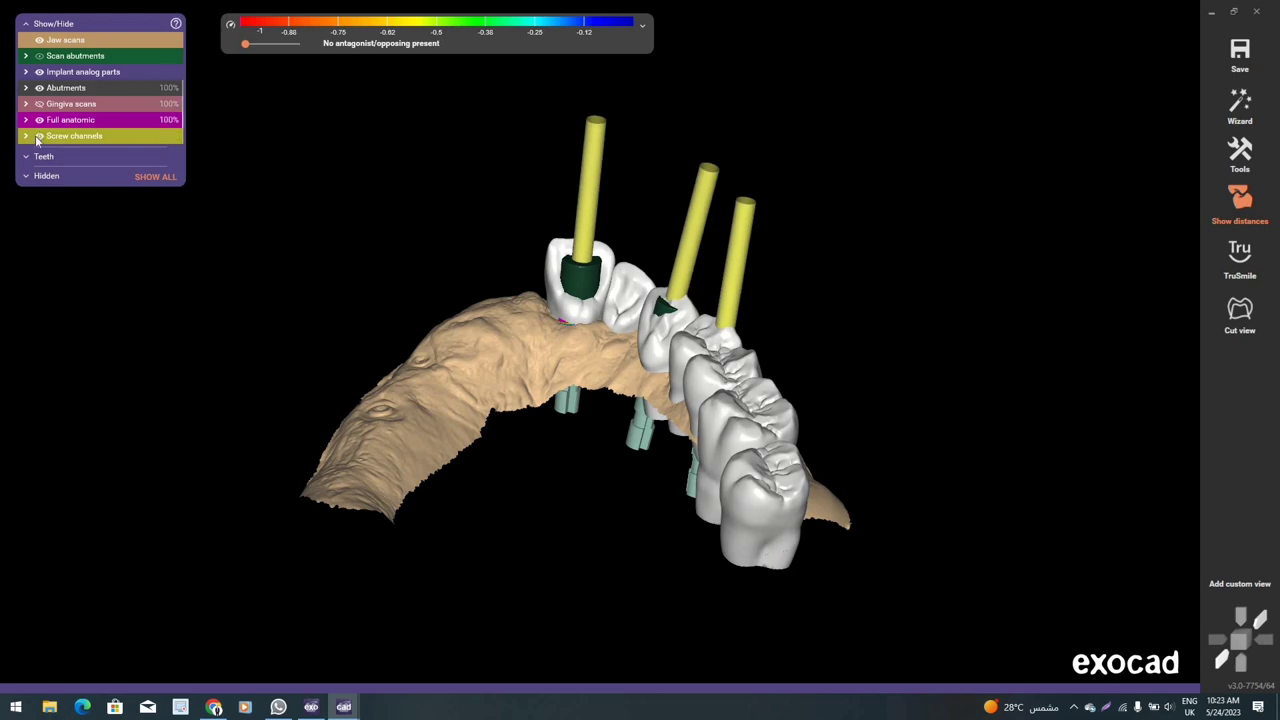
left_click(70, 138)
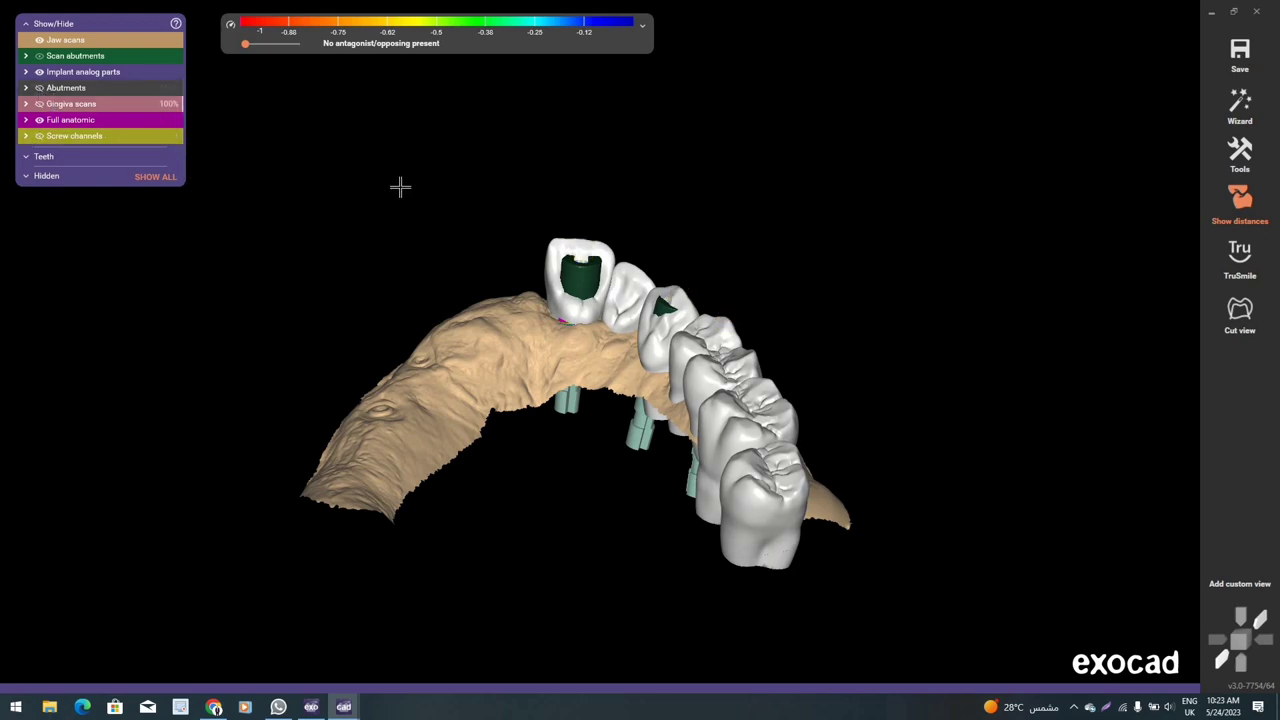
left_click(39, 87)
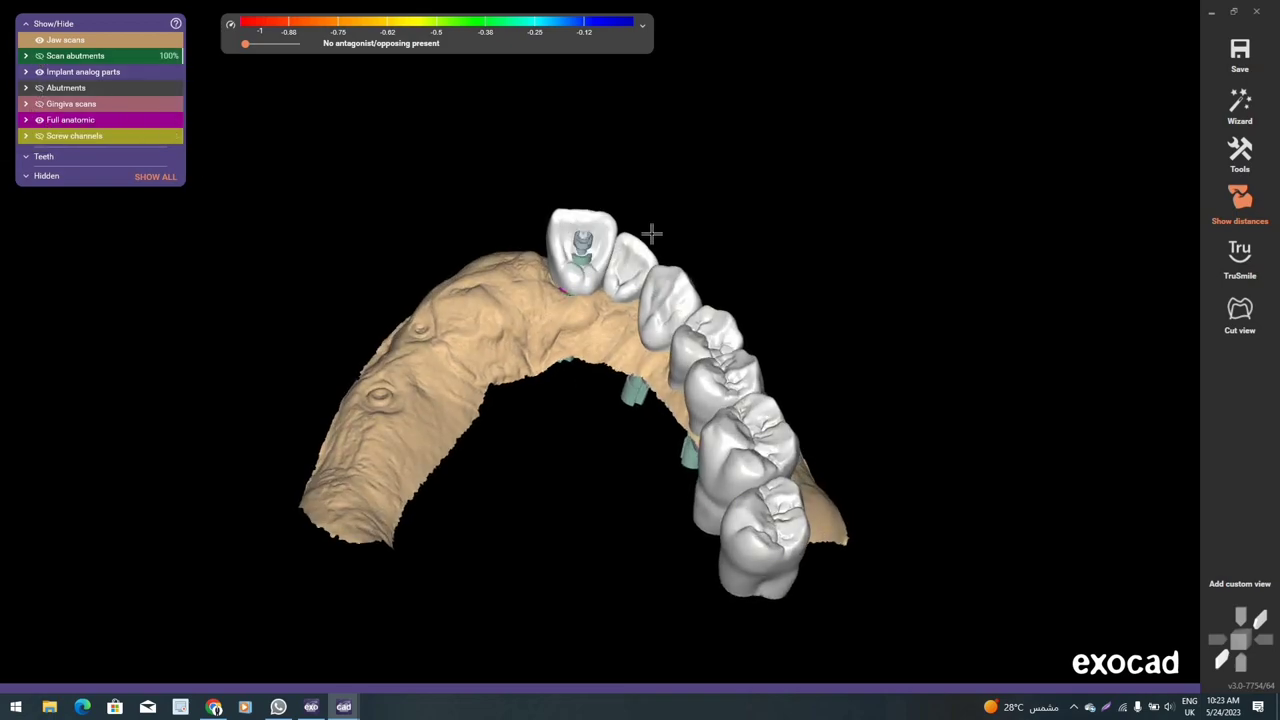
right_click_drag(834, 207, 954, 137)
- Convert the library model teeth to pontics
right_click(954, 137)
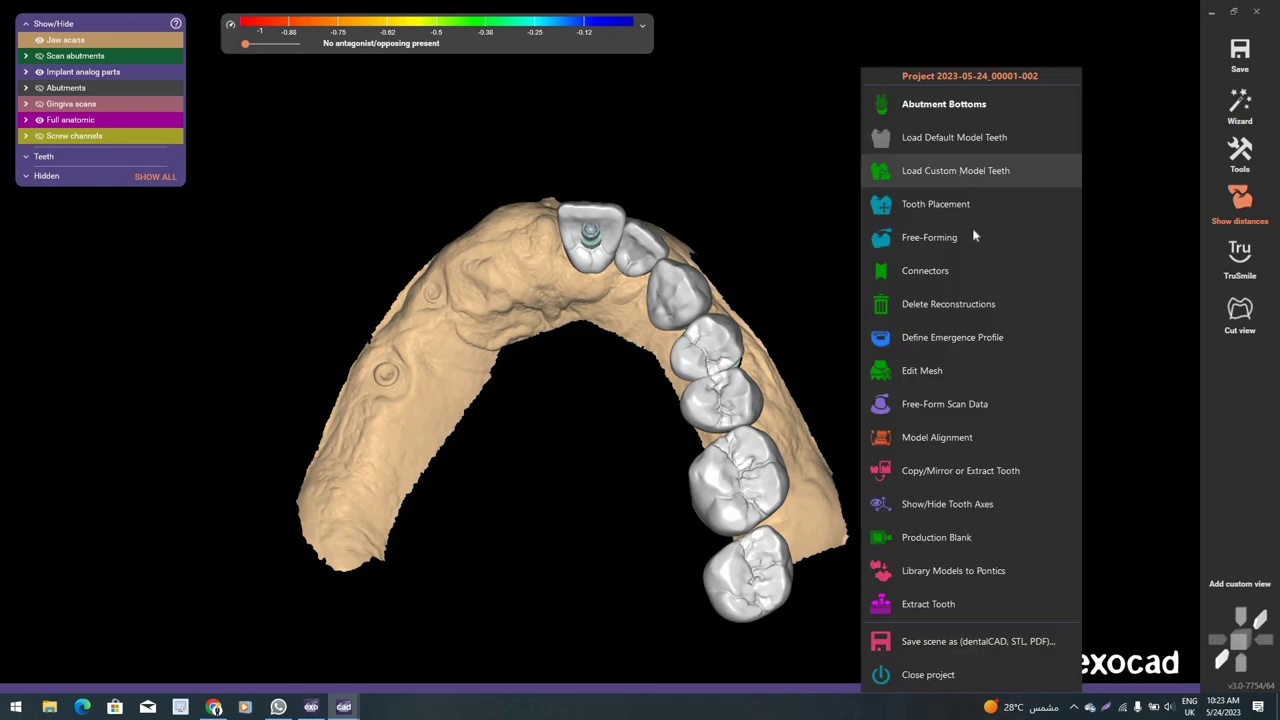
left_click(949, 573)
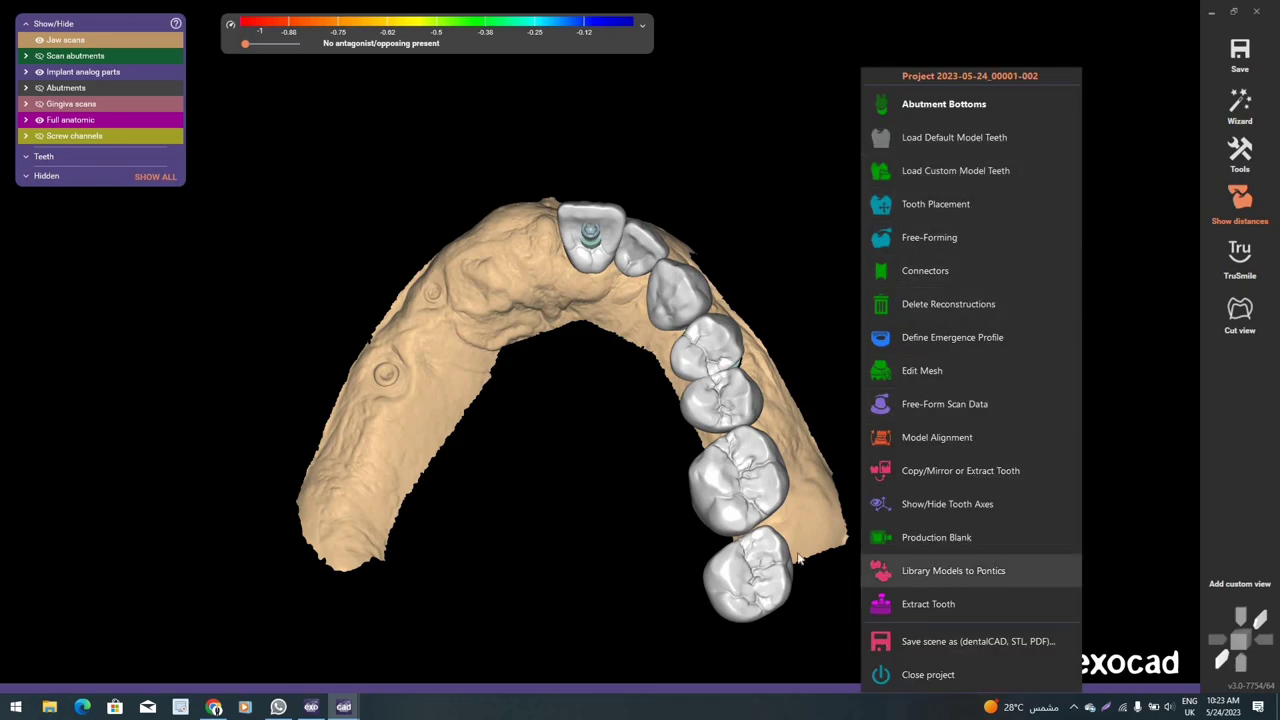
key("Return")
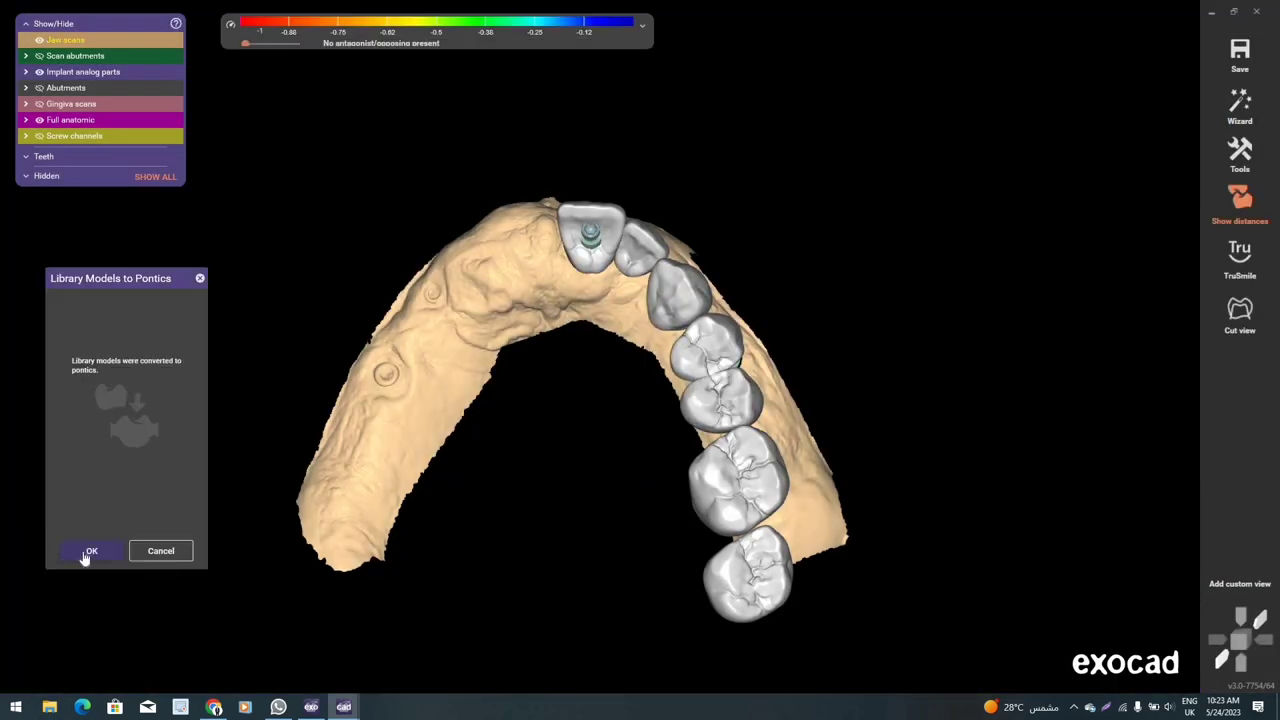
- Calculate the abutment bottoms, then bring up Tooth Placement from the expert tools
right_click(850, 162)
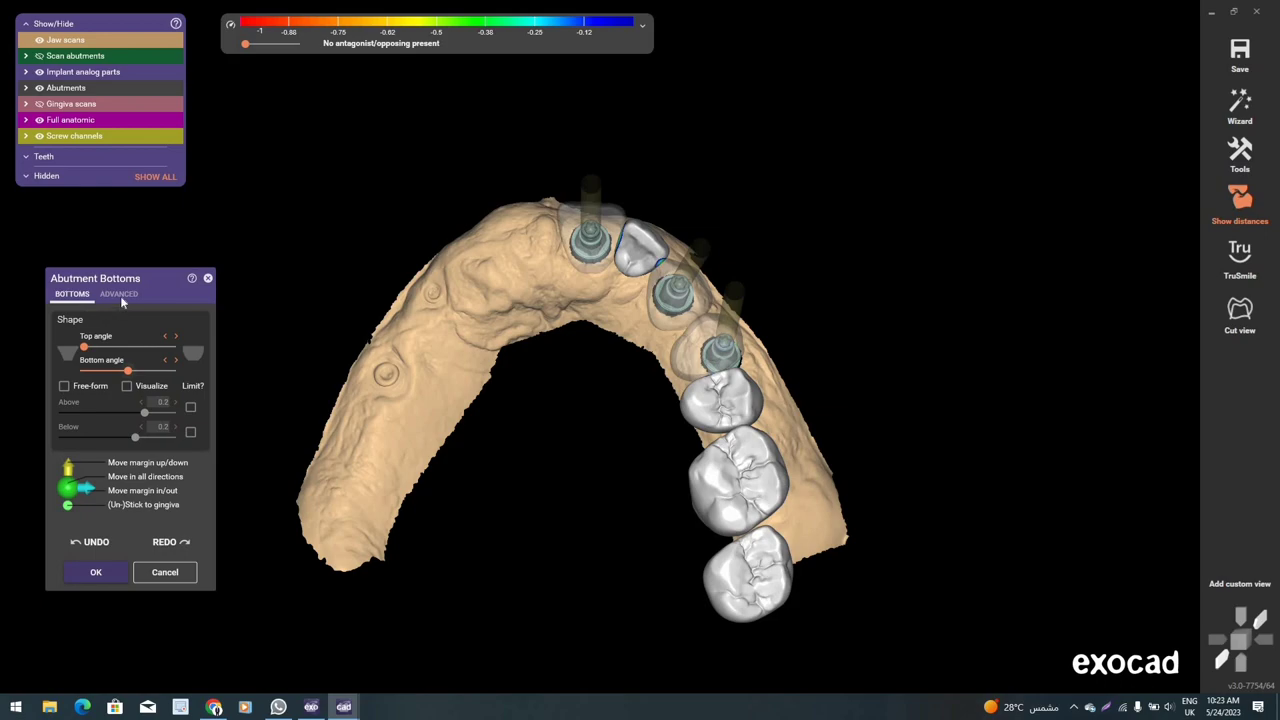
left_click(118, 293)
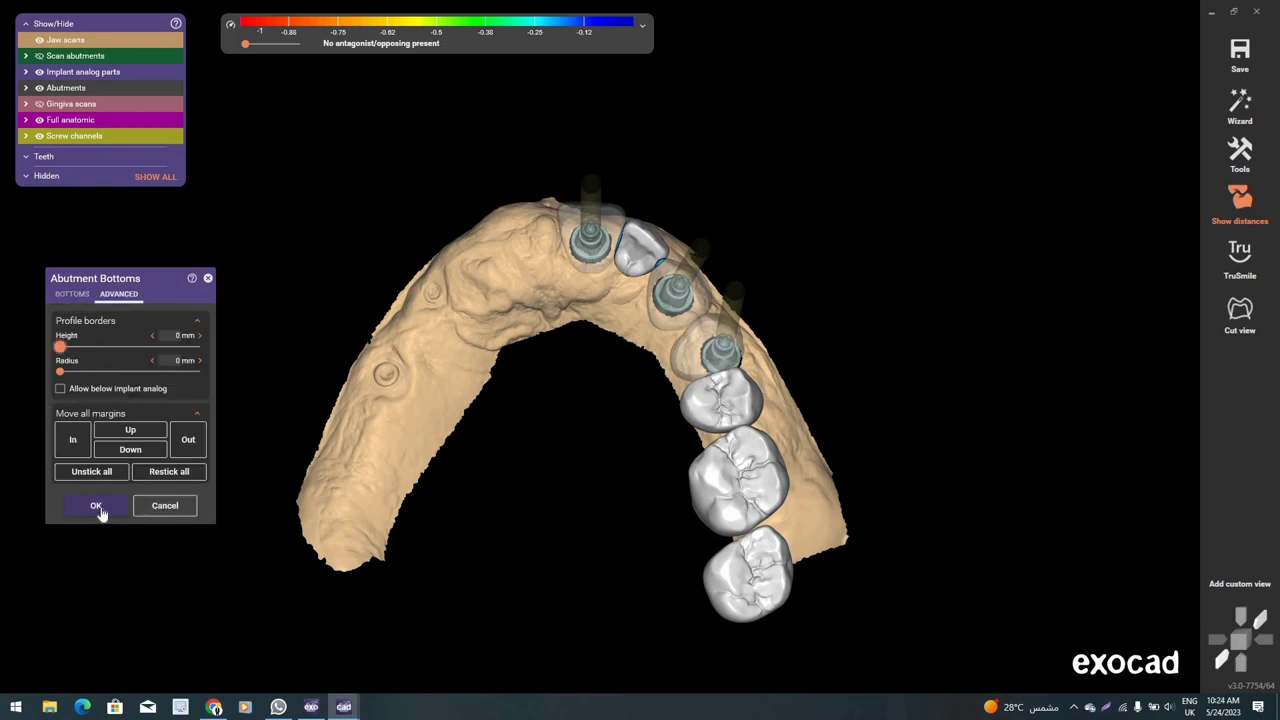
right_click(814, 157)
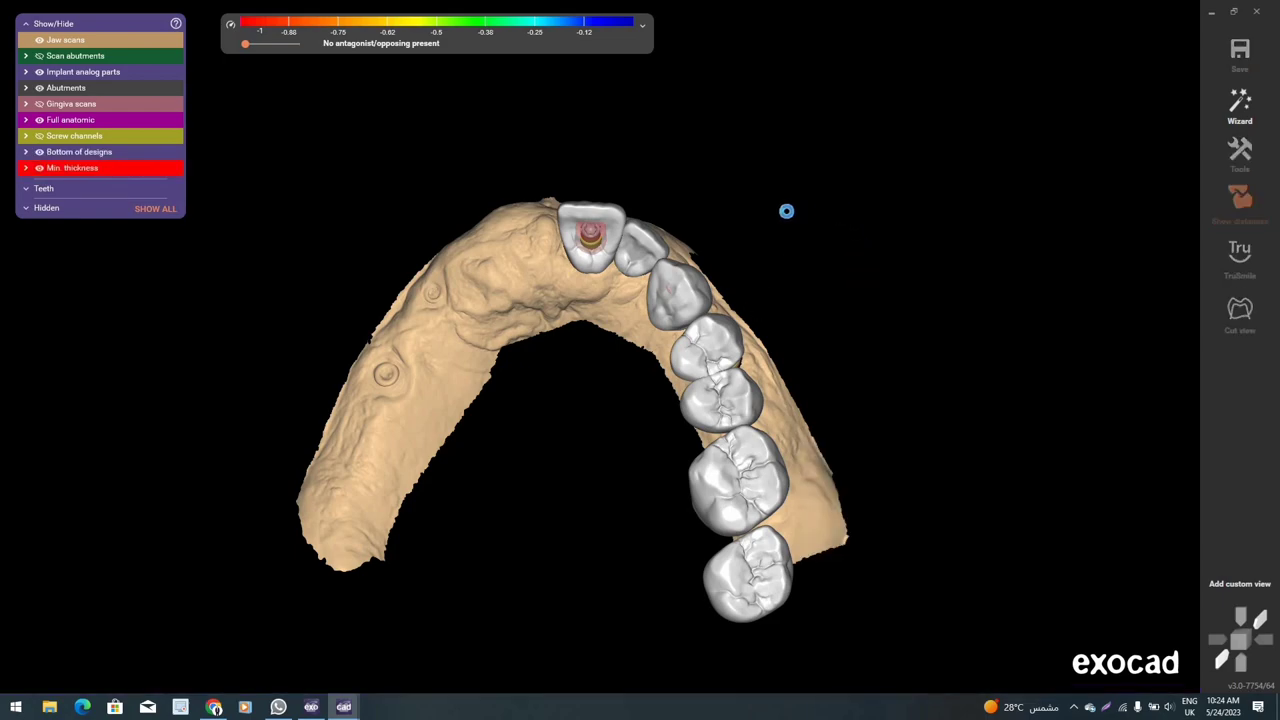
- Turn on the measuring ruler and background grid in the program settings
left_click(1239, 152)
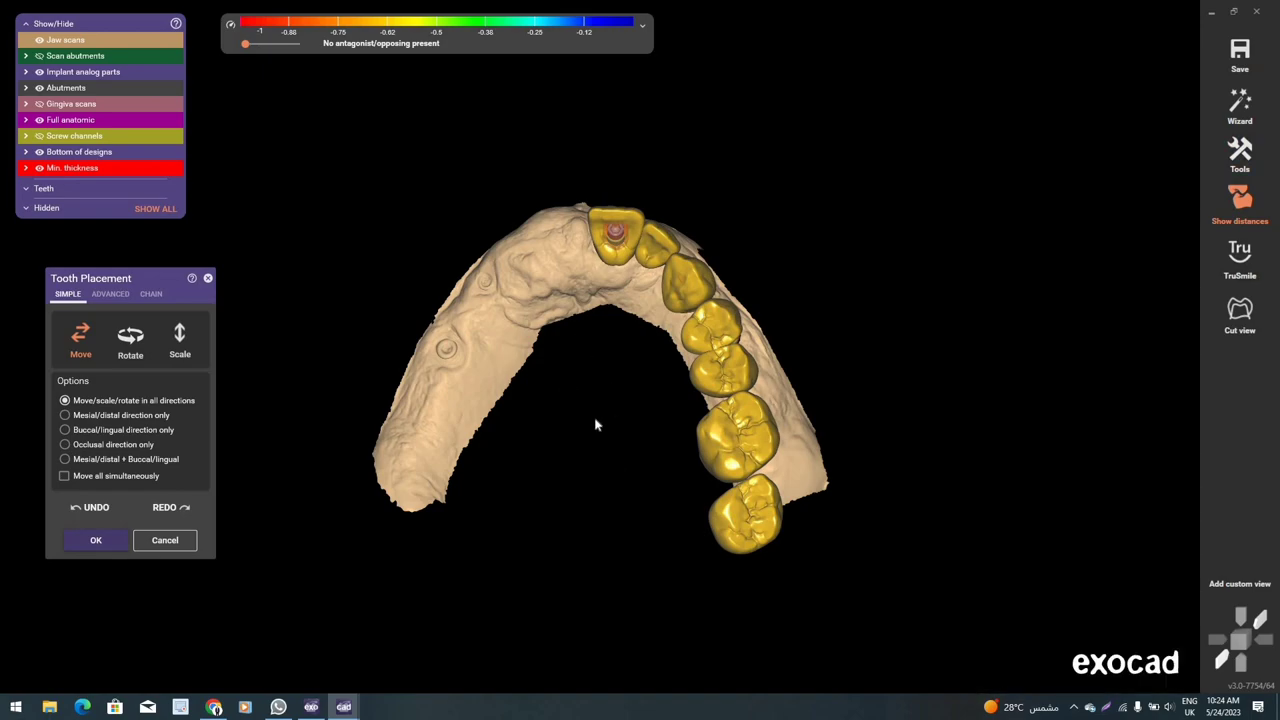
scroll(485, 447, "down", 3)
scroll(485, 447, "down", 2)
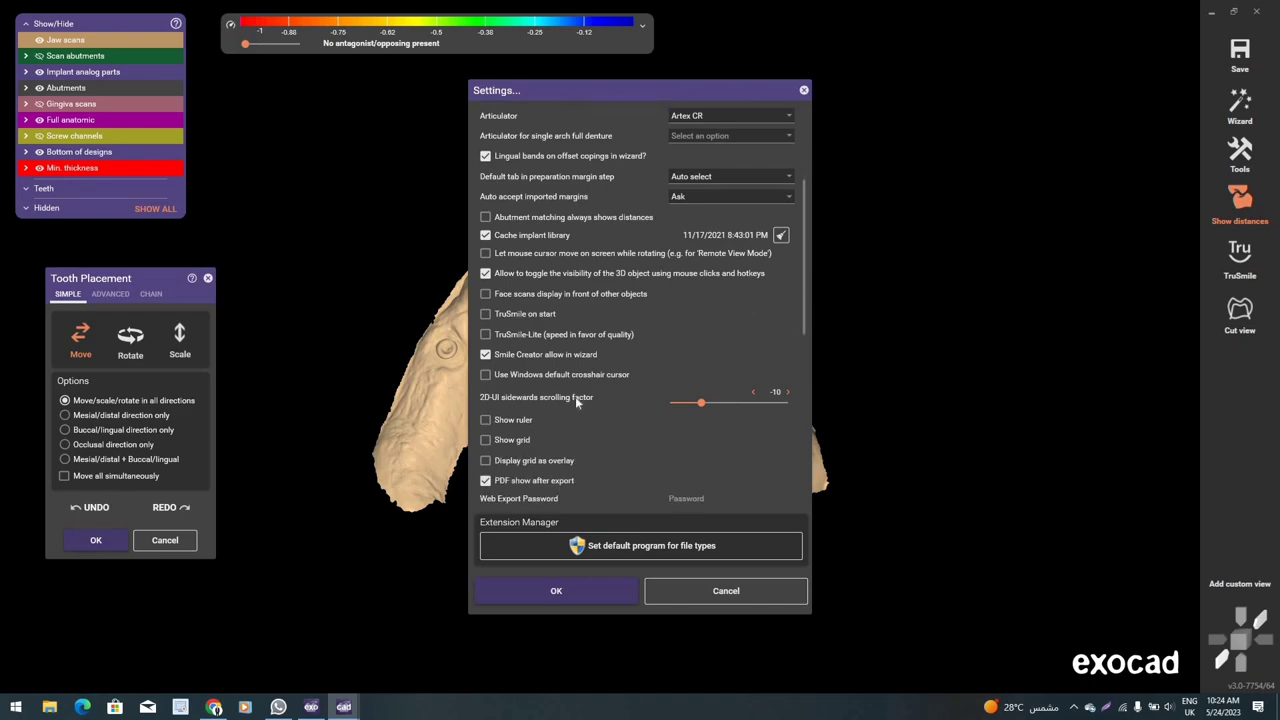
left_click(485, 419)
left_click(485, 440)
key("Return")
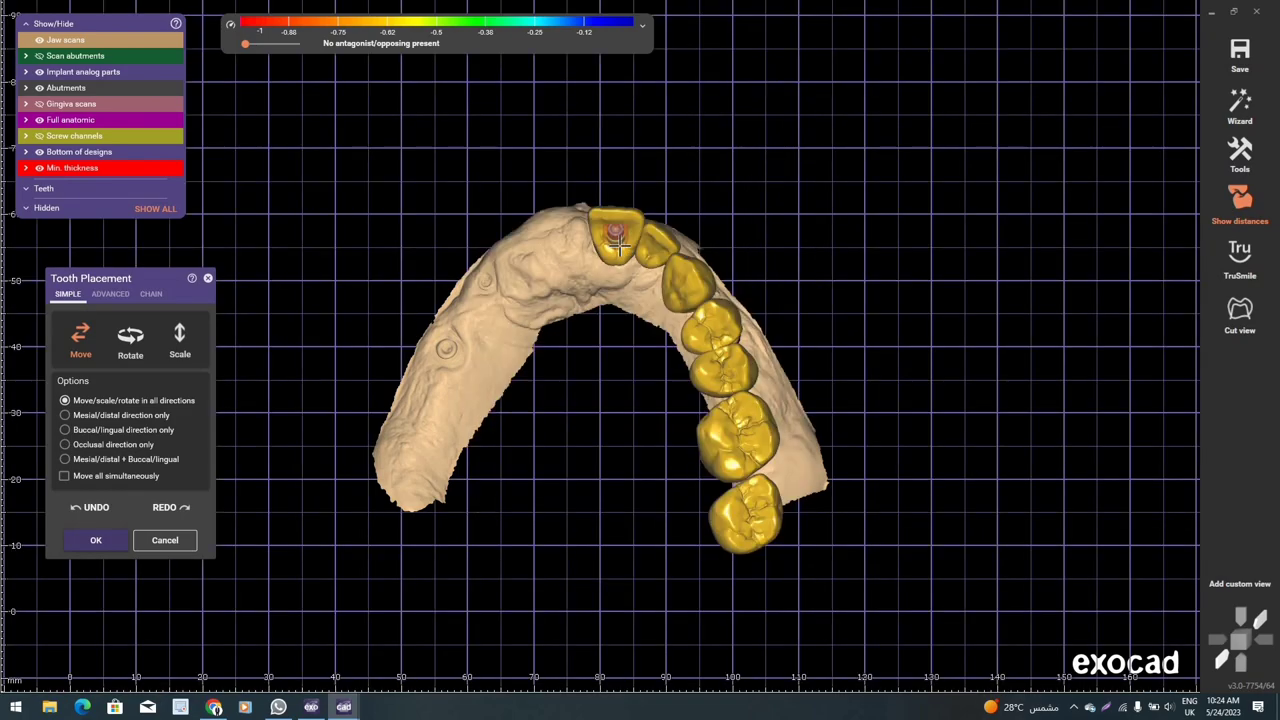
scroll(575, 348, "up", 3)
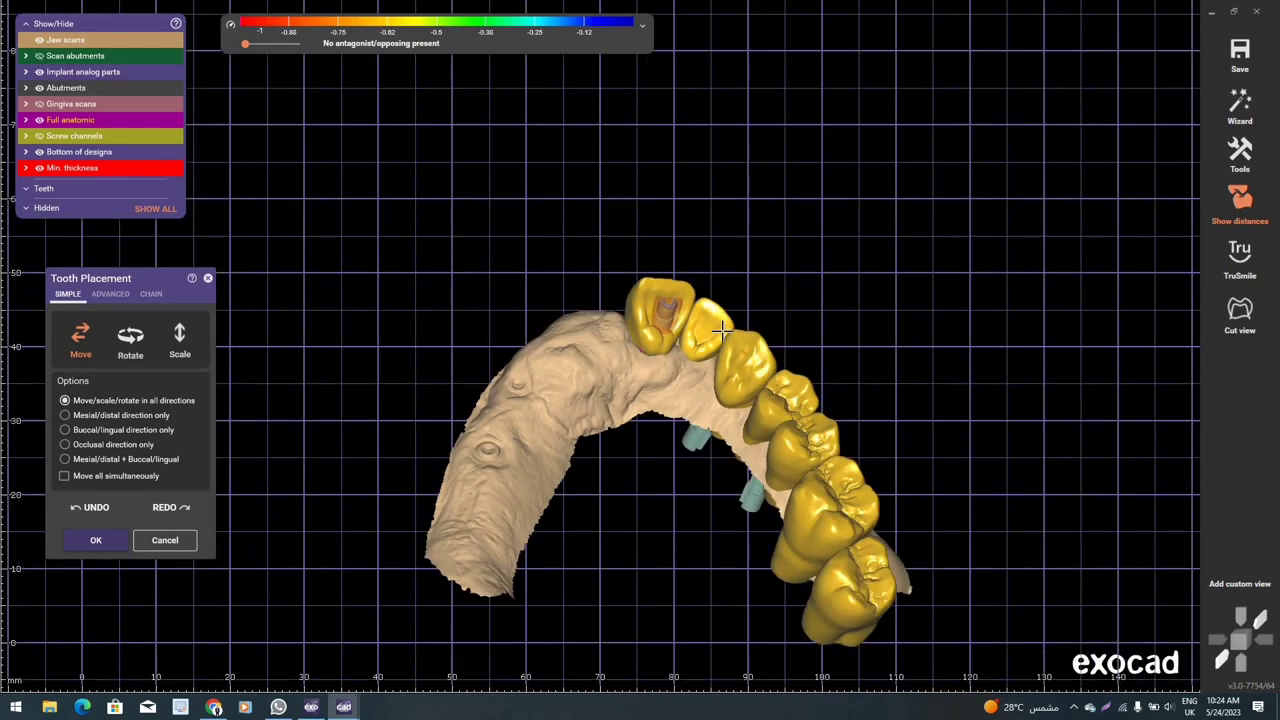
- Shift the premolar crown back toward the molar and check it from the side
mouse_move(722, 330)
right_mouse_down()
mouse_move(889, 448)
mouse_move(700, 370)
right_mouse_up()
middle_click(889, 448, "ctrl")
scroll(667, 354, "up", 2)
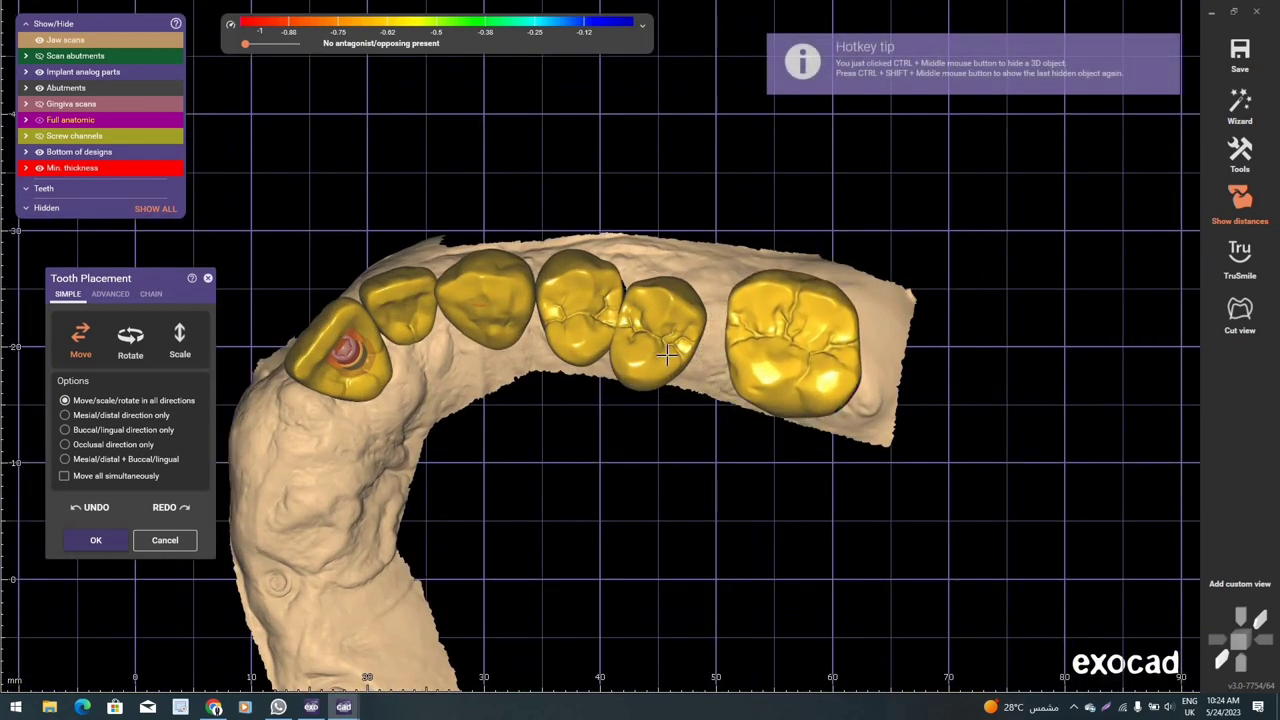
left_click_drag(667, 354, 687, 344)
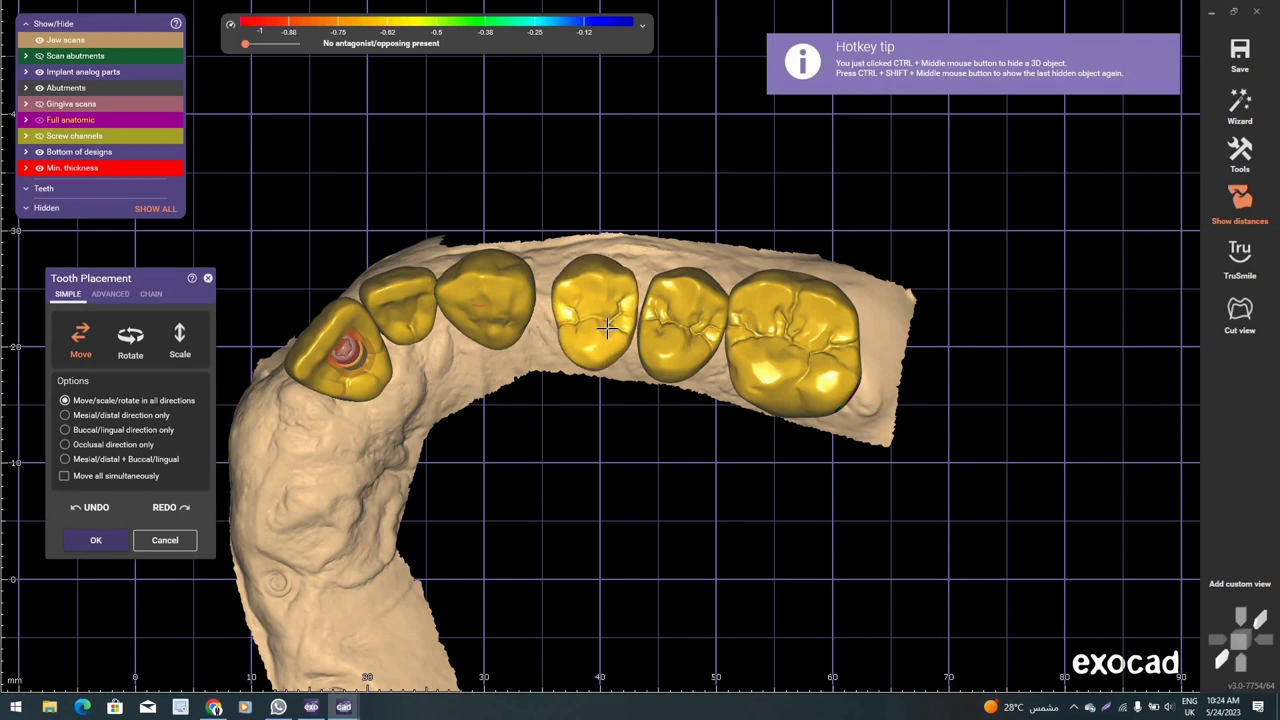
right_click_drag(607, 328, 527, 341)
scroll(527, 341, "up", 1)
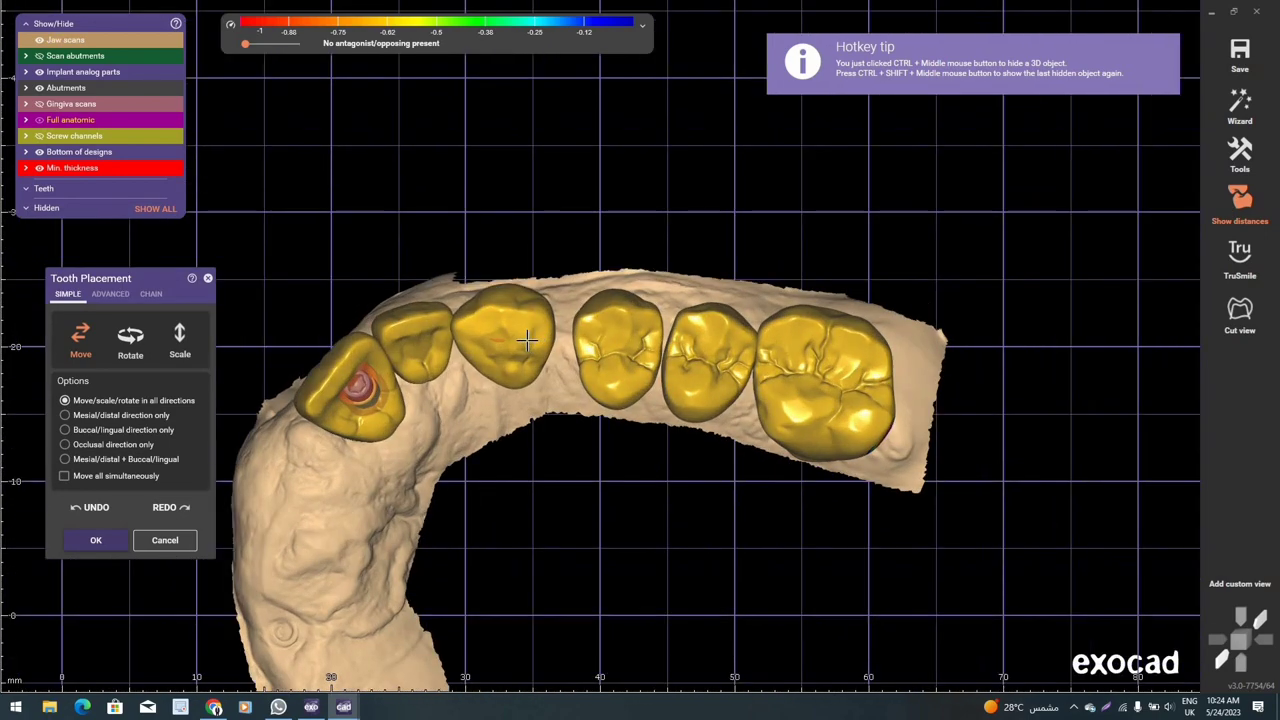
scroll(527, 341, "up", 1)
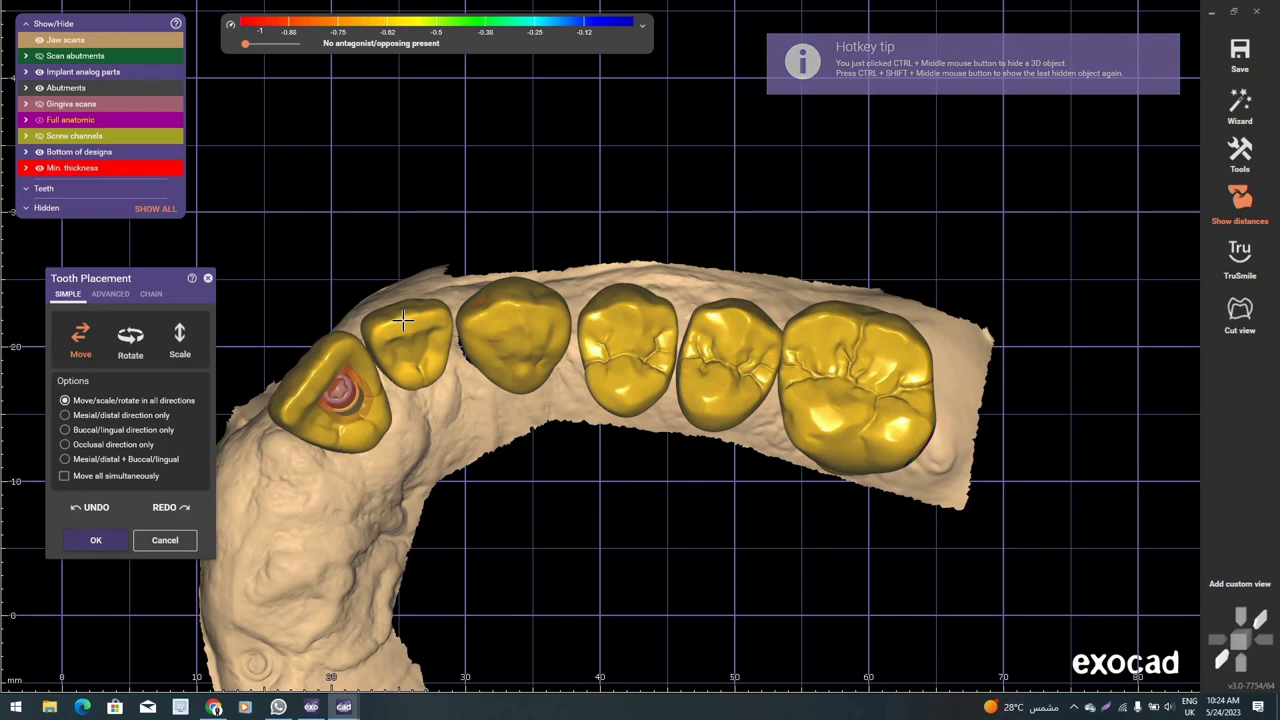
mouse_move(424, 318)
right_mouse_down()
mouse_move(652, 352)
mouse_move(669, 343)
mouse_move(697, 405)
right_mouse_up()
- Inspect the bridge from several angles, then hide the crown beside the front crown
scroll(727, 481, "up", 2)
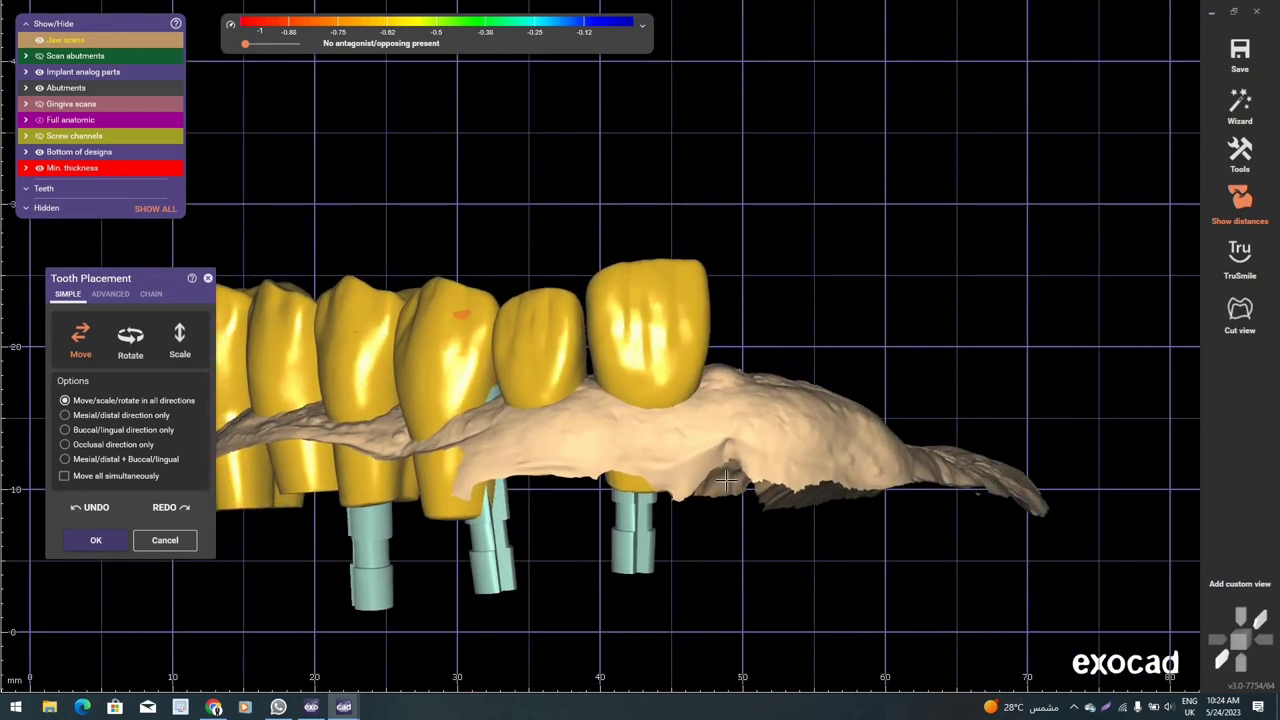
right_click_drag(727, 481, 680, 223)
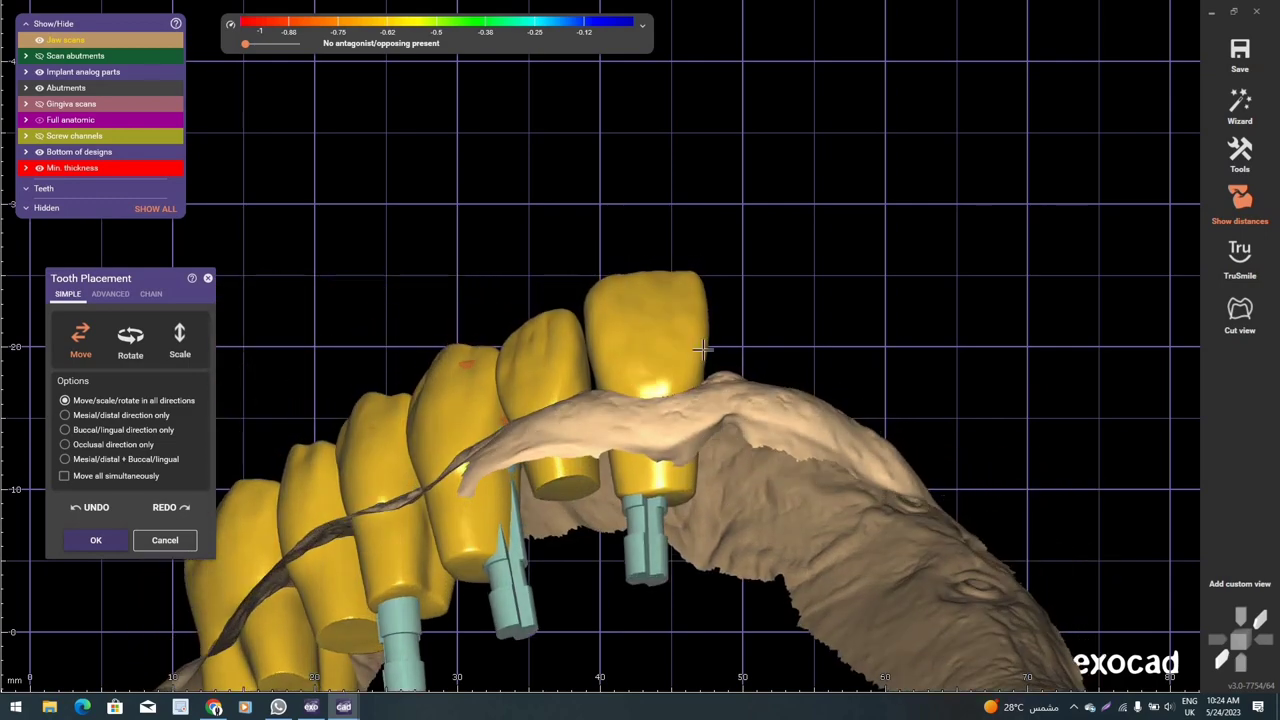
scroll(686, 222, "up", 3)
scroll(690, 222, "up", 1)
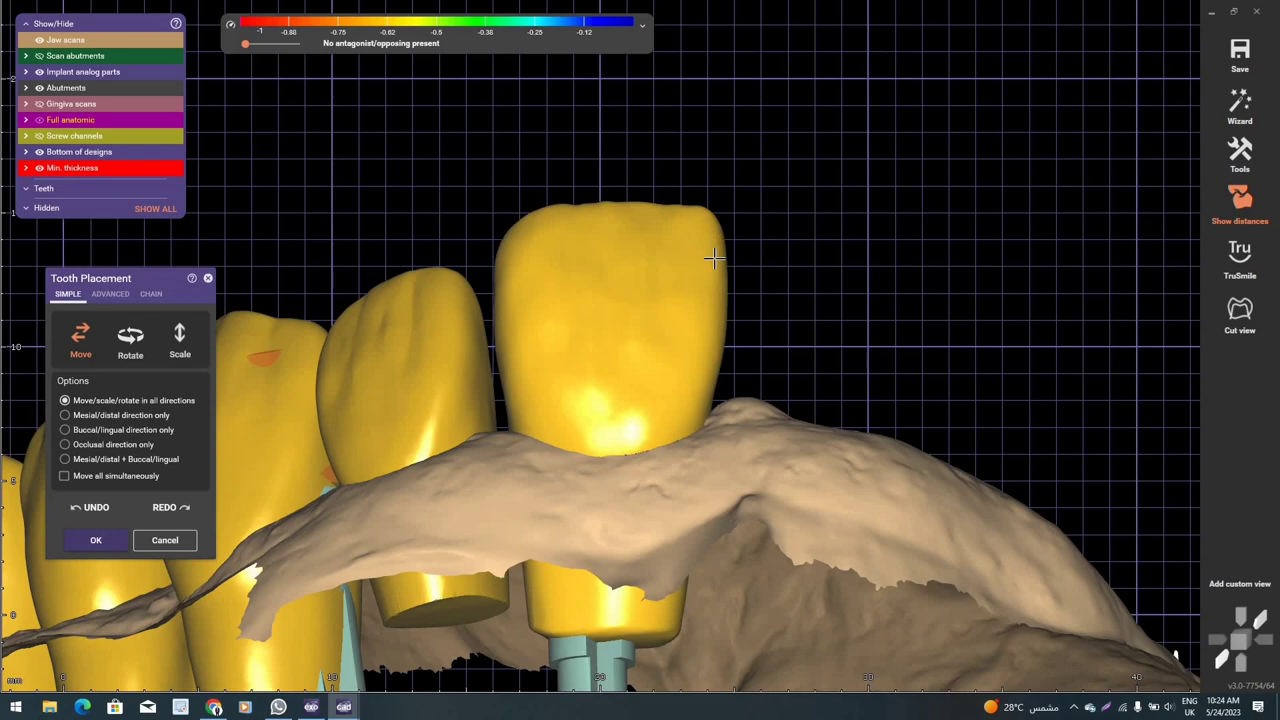
scroll(713, 258, "down", 3)
mouse_move(617, 294)
right_mouse_down()
mouse_move(601, 357)
mouse_move(773, 375)
mouse_move(669, 311)
mouse_move(637, 206)
right_mouse_up()
scroll(773, 375, "up", 2)
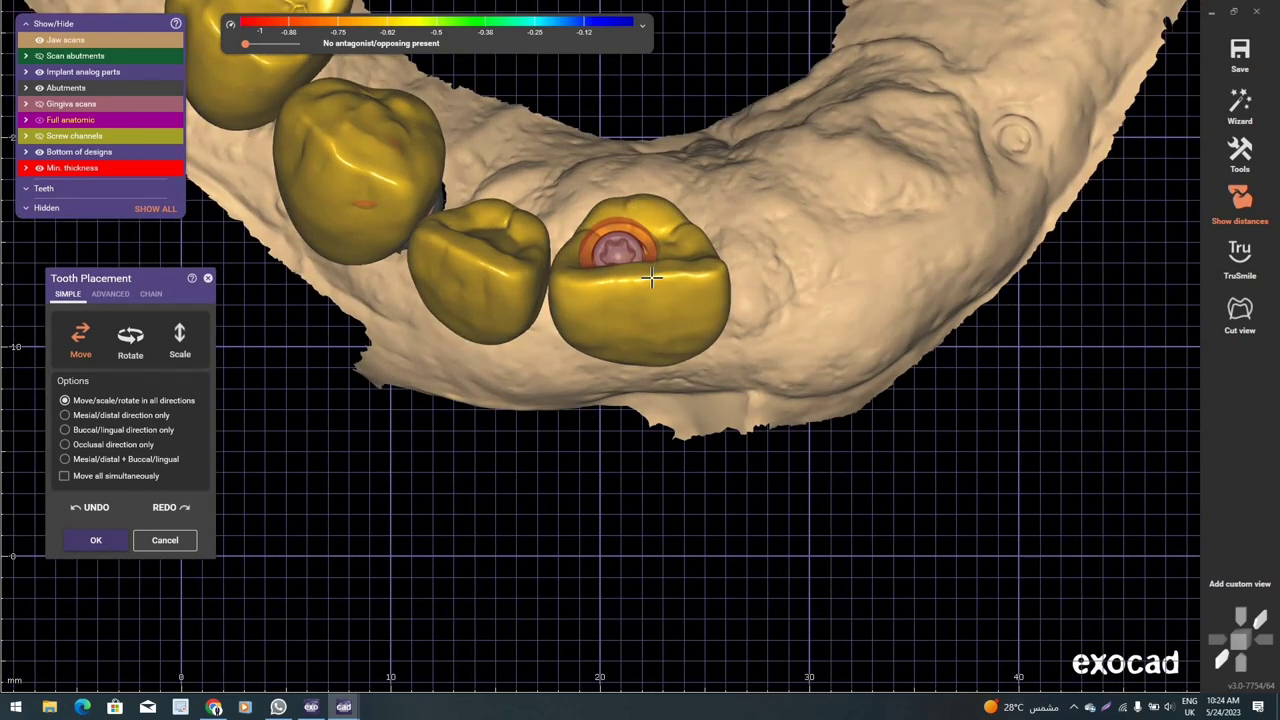
double_click(652, 285)
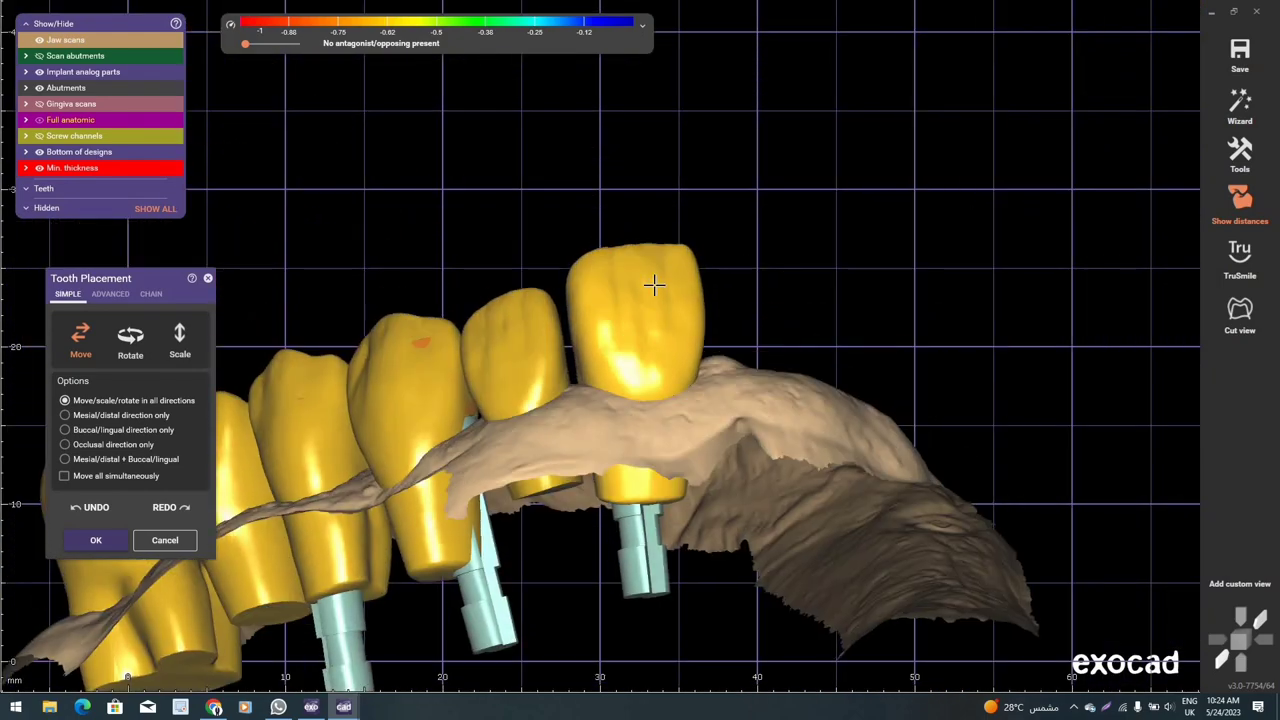
mouse_move(663, 287)
right_mouse_down()
mouse_move(815, 373)
mouse_move(783, 309)
right_mouse_up()
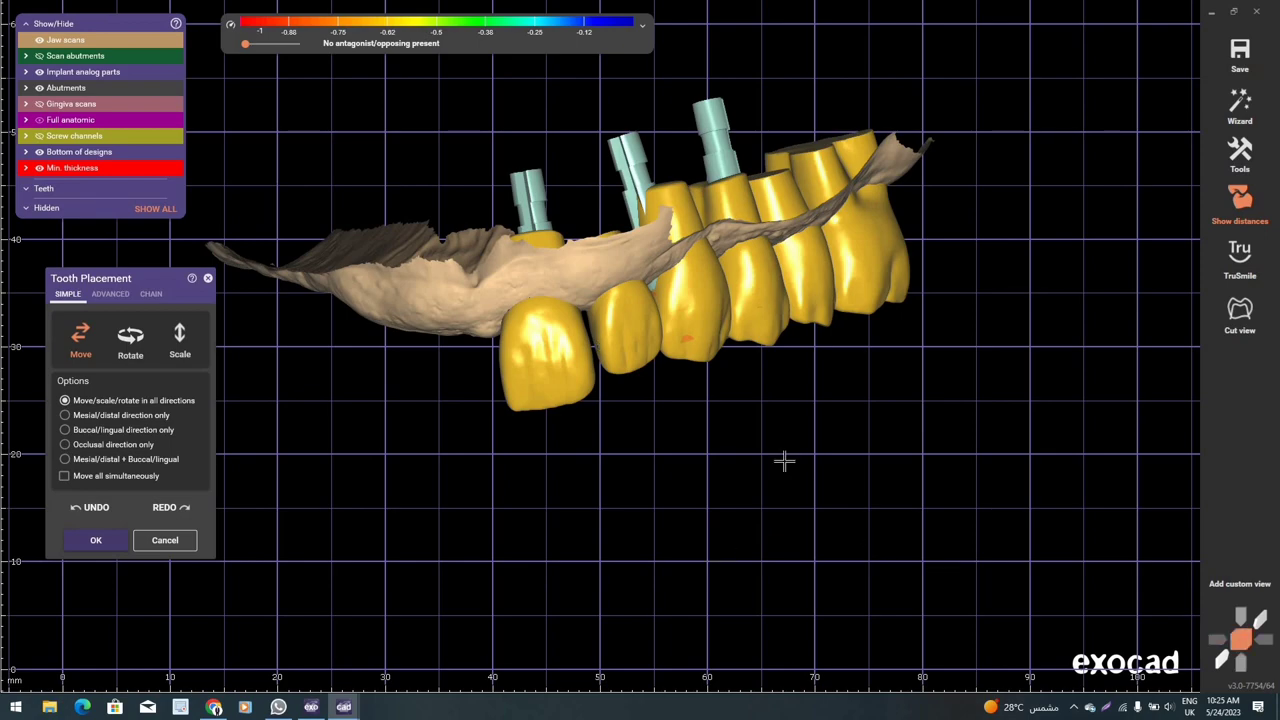
scroll(784, 460, "down", 3)
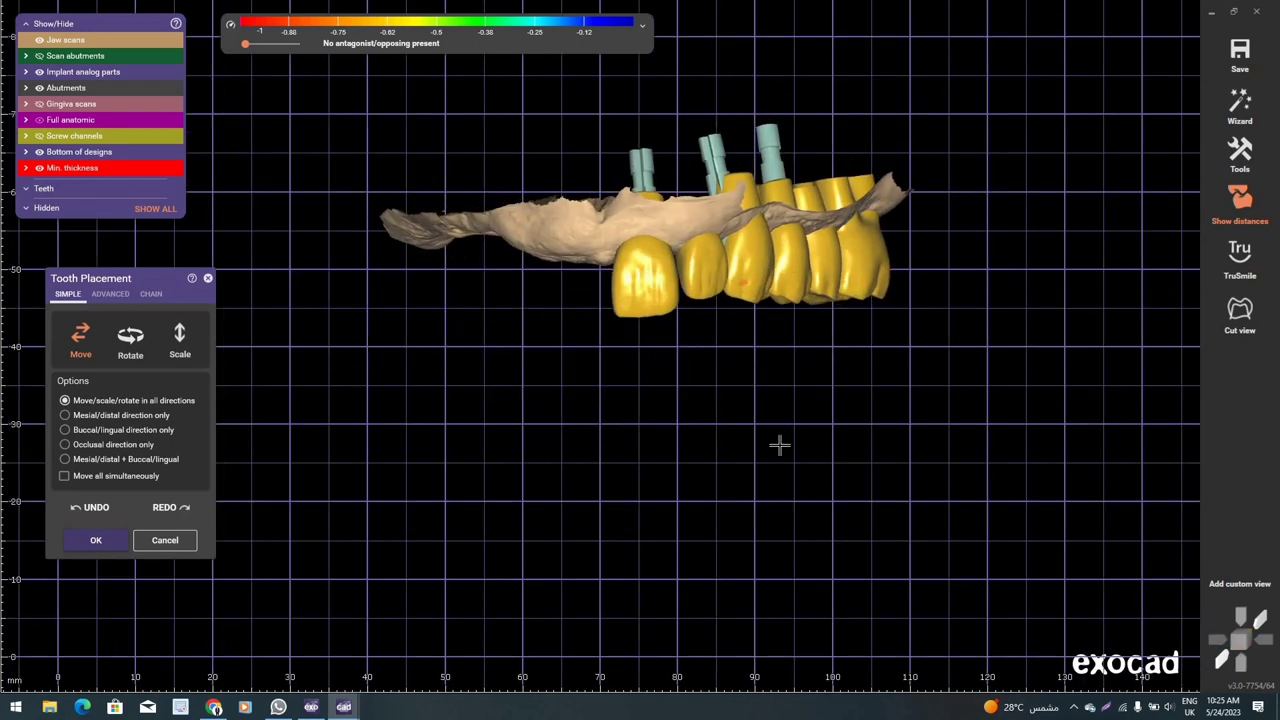
right_click_drag(779, 445, 756, 416)
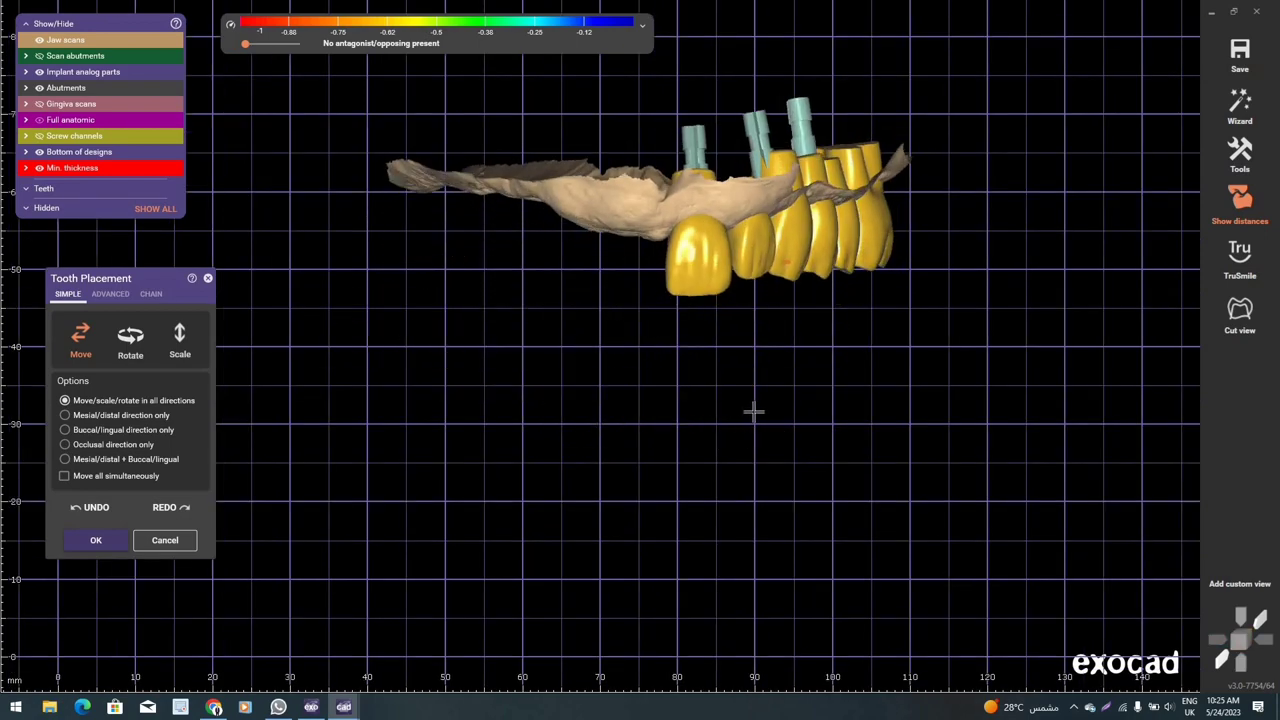
scroll(697, 443, "up", 1)
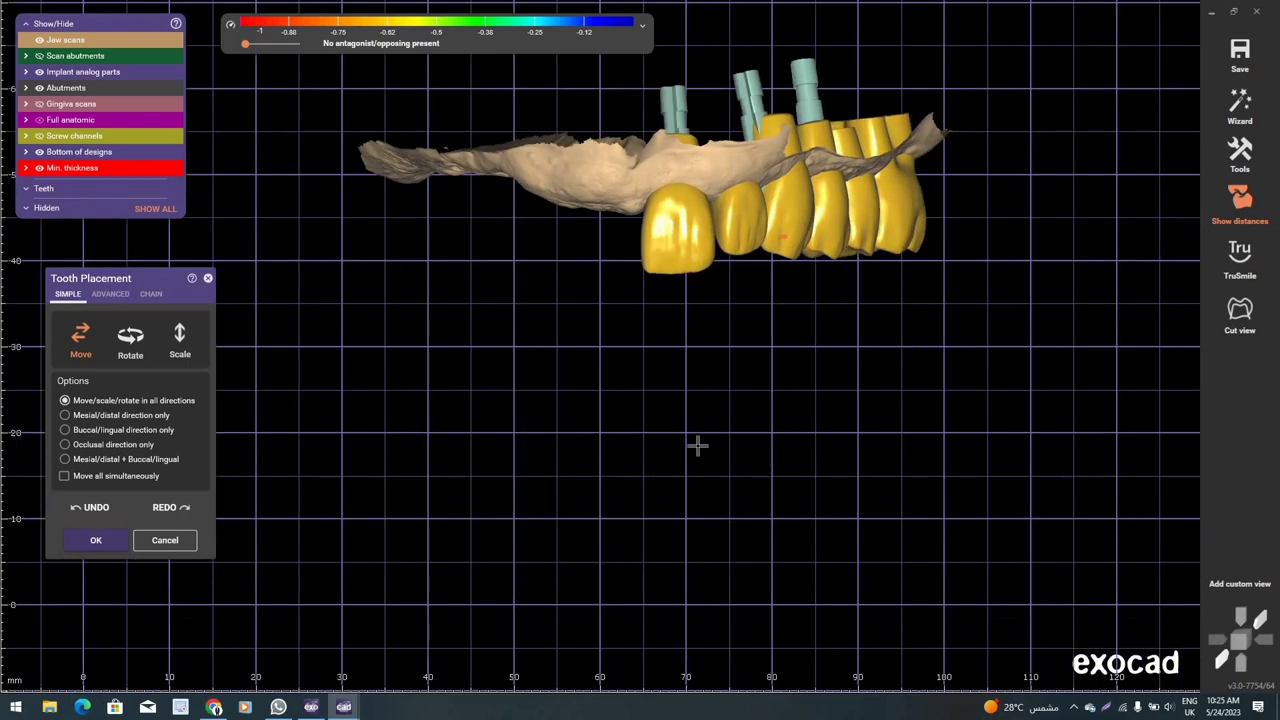
scroll(695, 509, "up", 2)
scroll(696, 509, "up", 1)
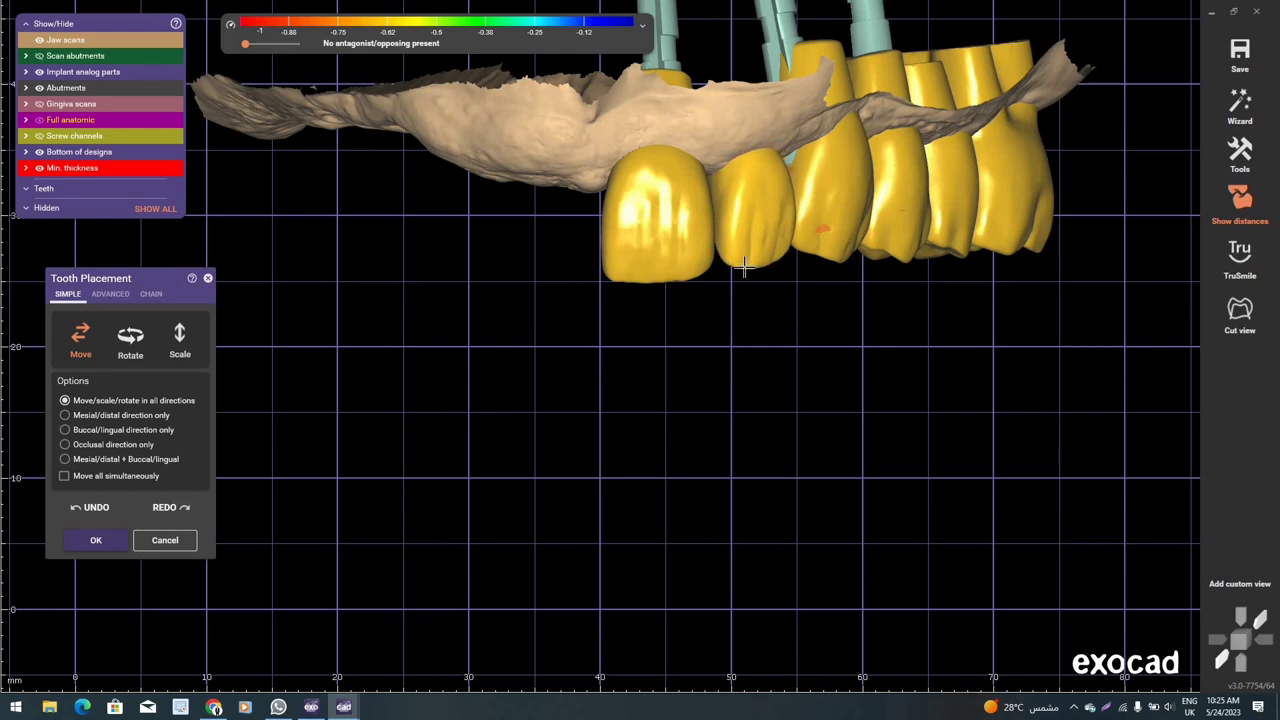
left_click(747, 265)
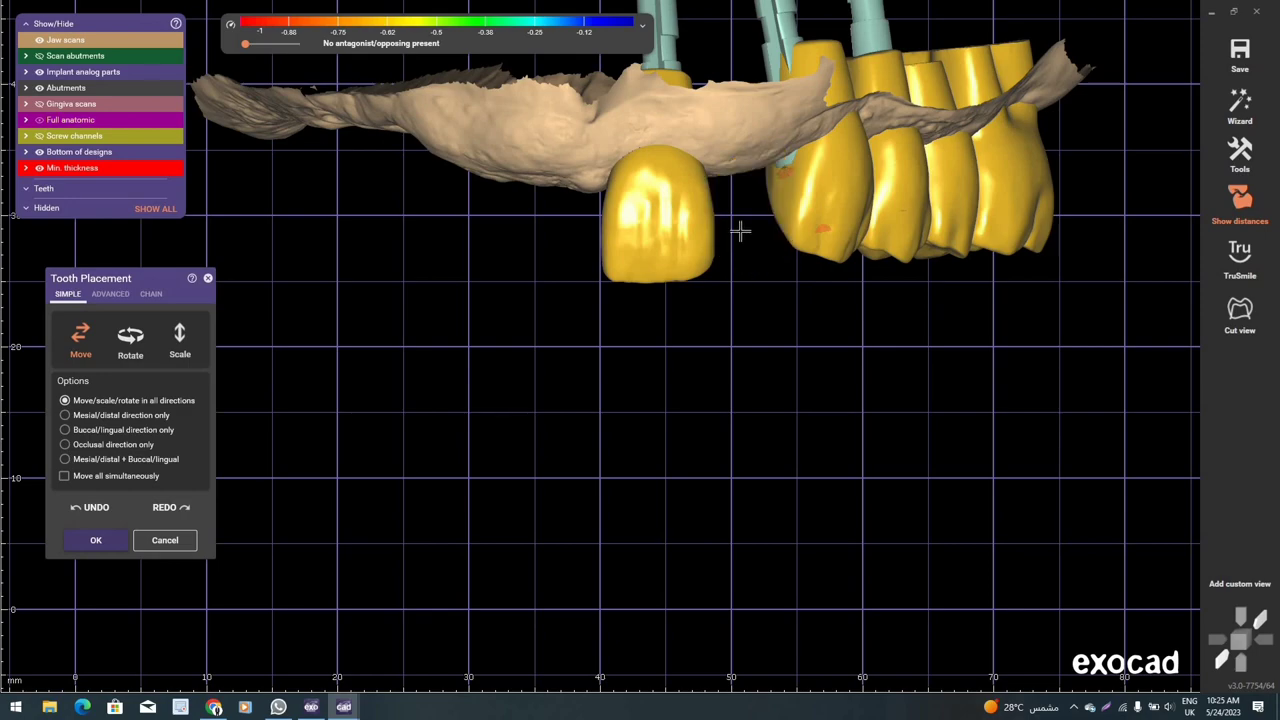
- From an occlusal view, nudge the second, third, fourth and premolar crowns into line
right_click_drag(740, 231, 588, 416)
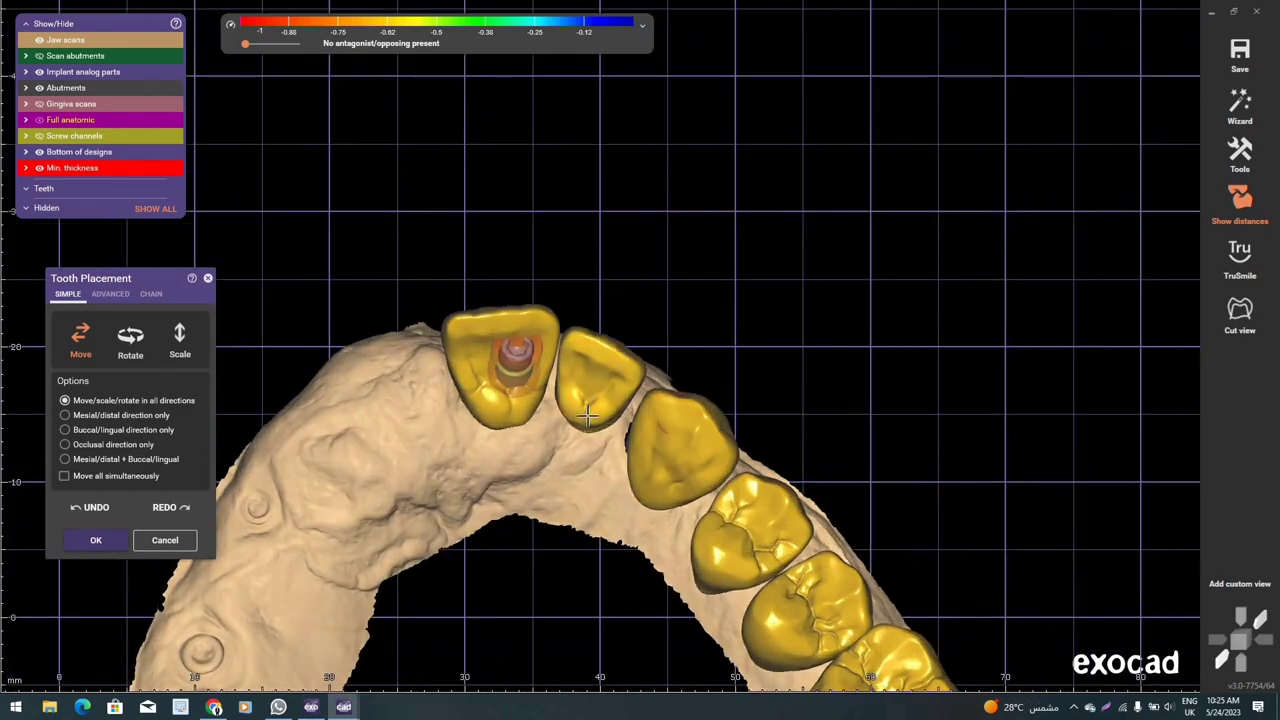
scroll(588, 416, "up", 2)
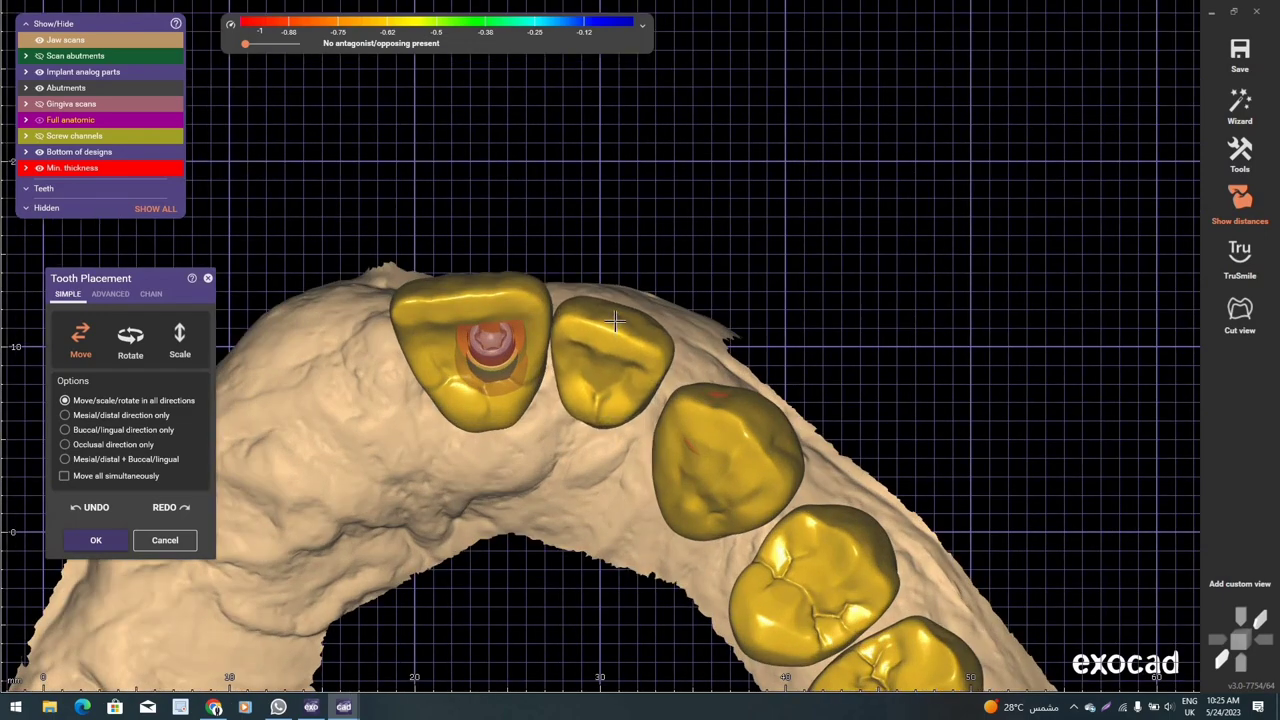
left_click_drag(608, 325, 608, 325)
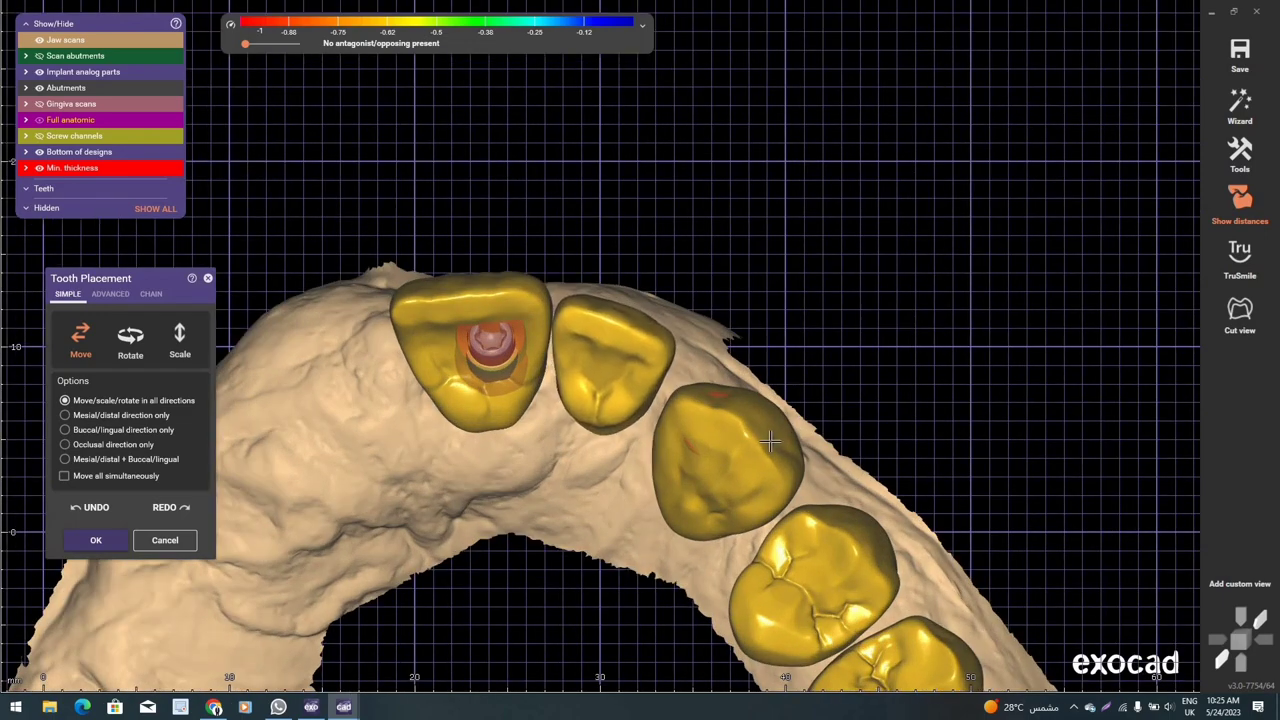
left_click_drag(770, 441, 718, 399)
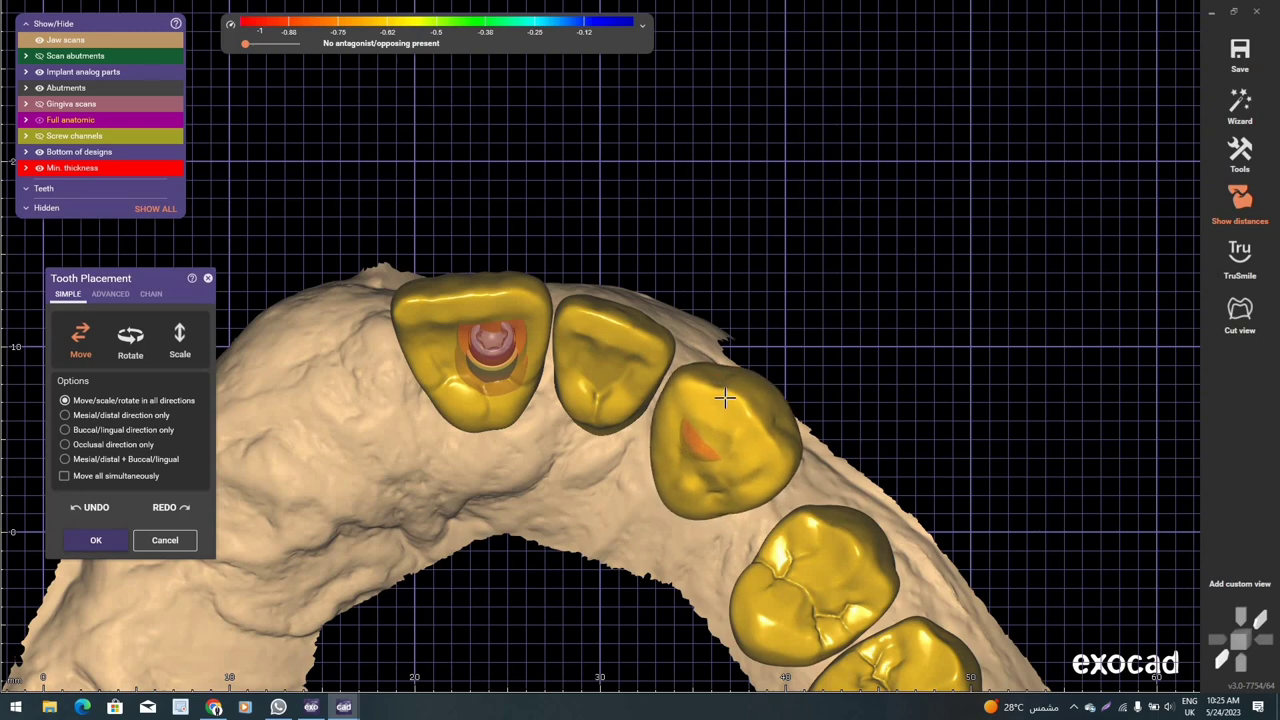
left_click_drag(725, 398, 772, 482)
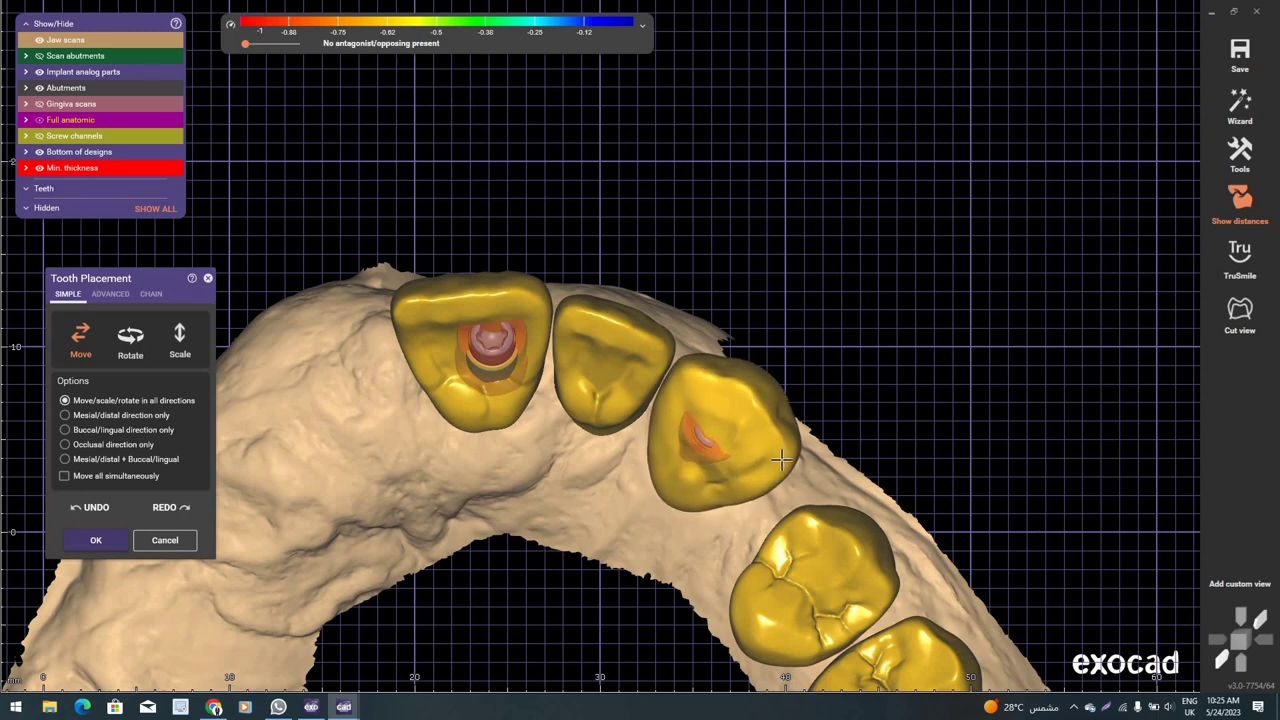
scroll(700, 430, "down", 3)
scroll(660, 380, "up", 2)
scroll(659, 366, "up", 1)
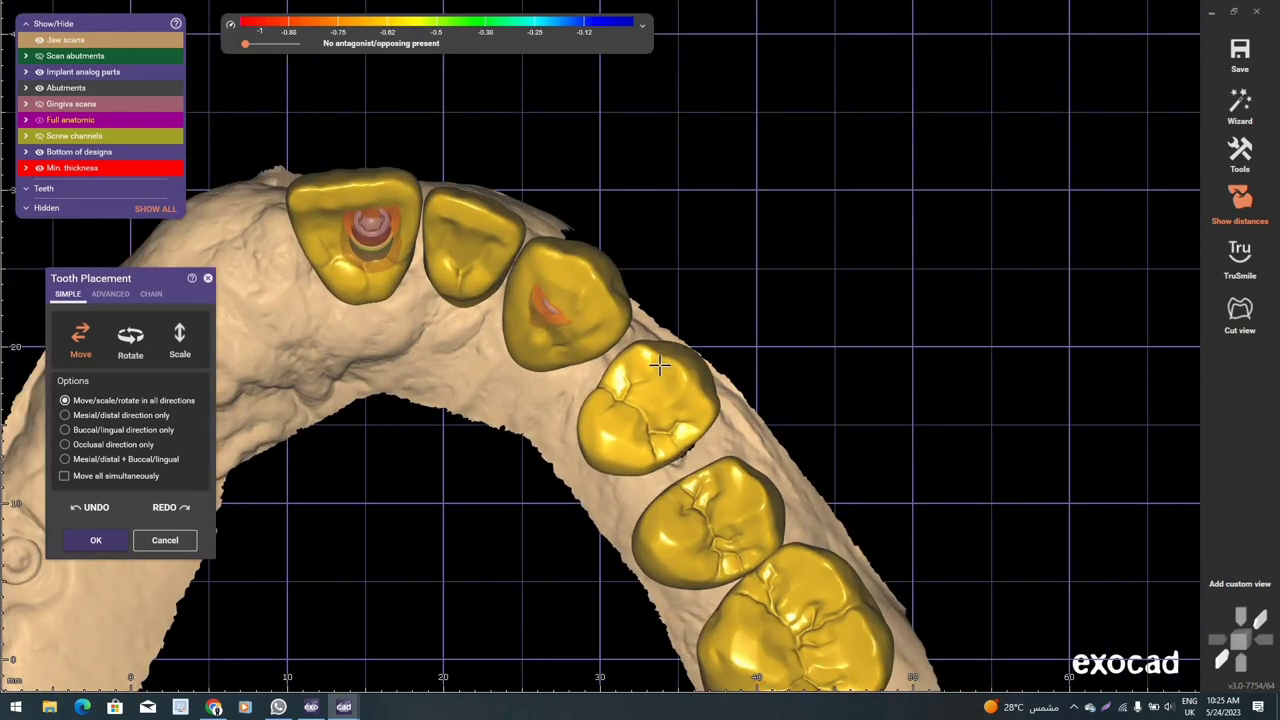
left_click_drag(659, 366, 683, 430)
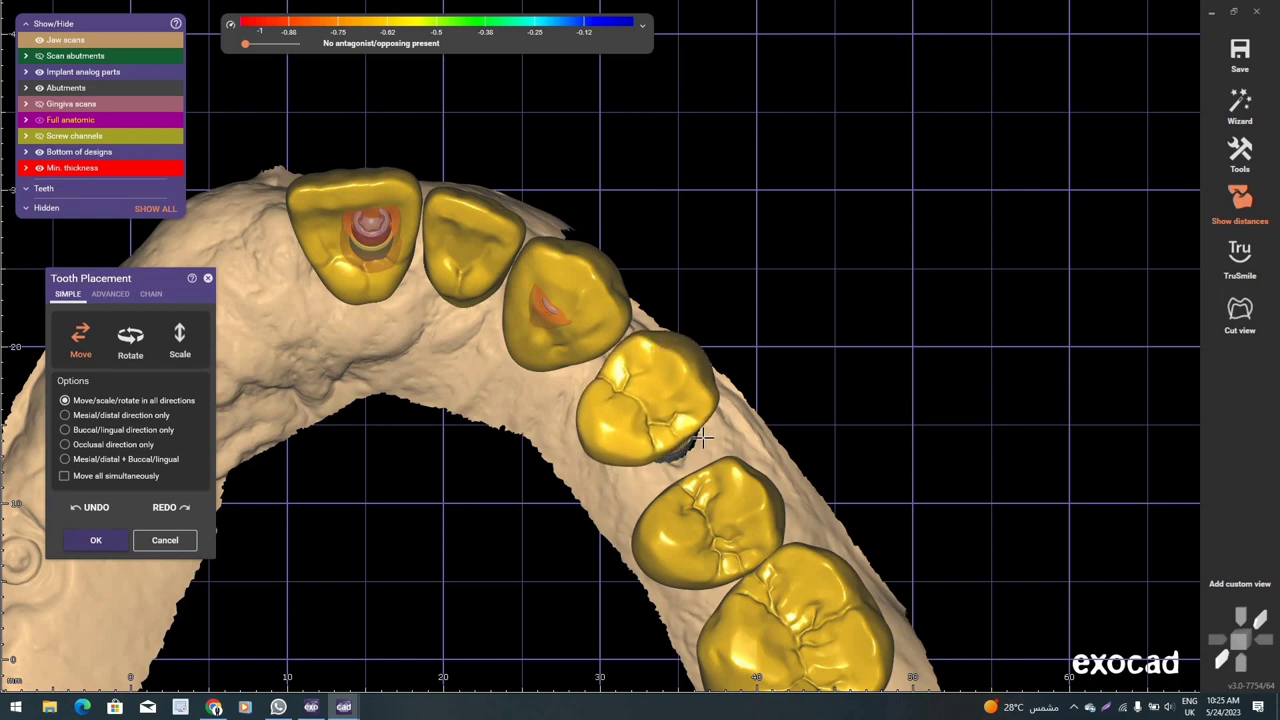
scroll(703, 437, "down", 2)
scroll(600, 428, "up", 1)
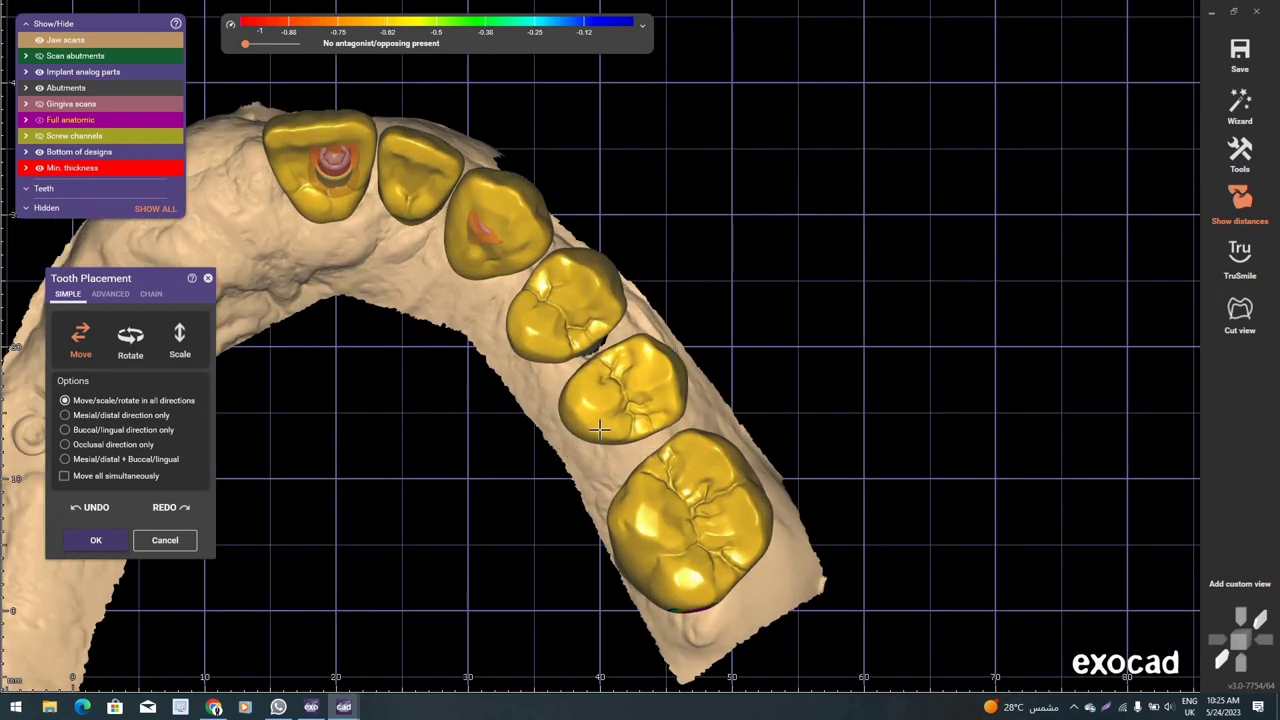
left_click_drag(600, 428, 565, 413)
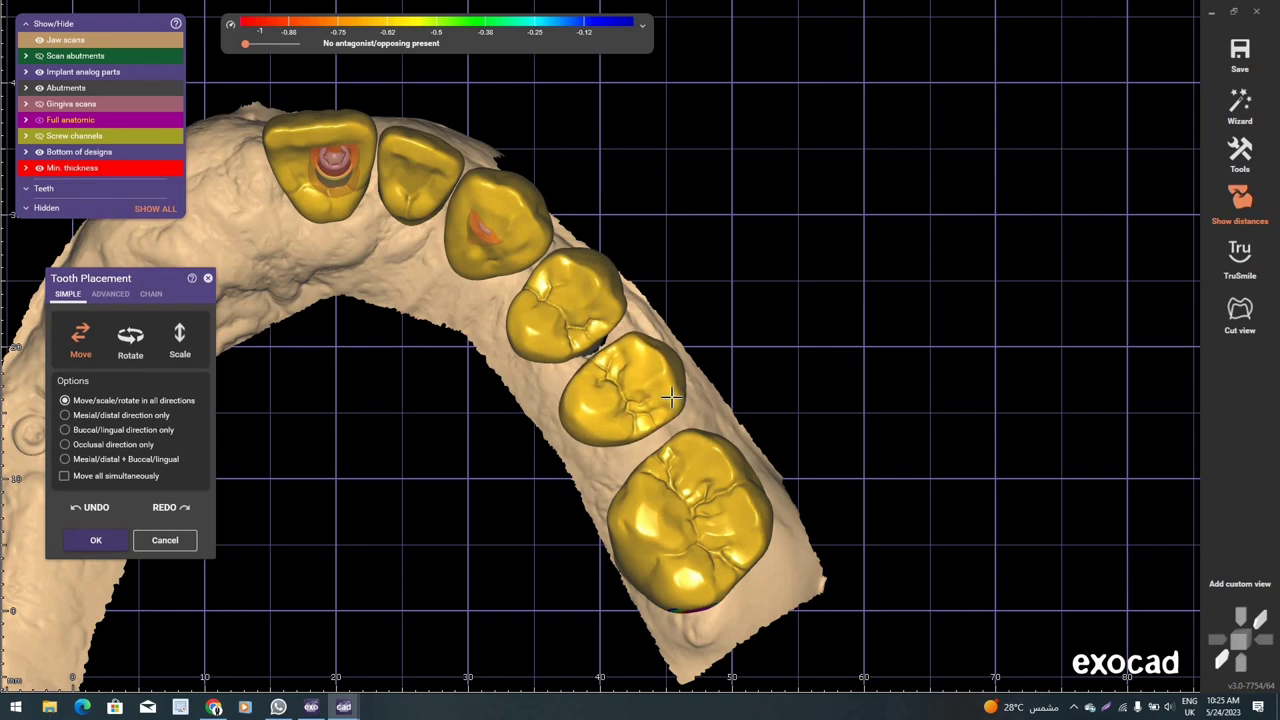
mouse_move(607, 410)
left_mouse_down()
mouse_move(566, 423)
mouse_move(656, 390)
mouse_move(646, 376)
left_mouse_up()
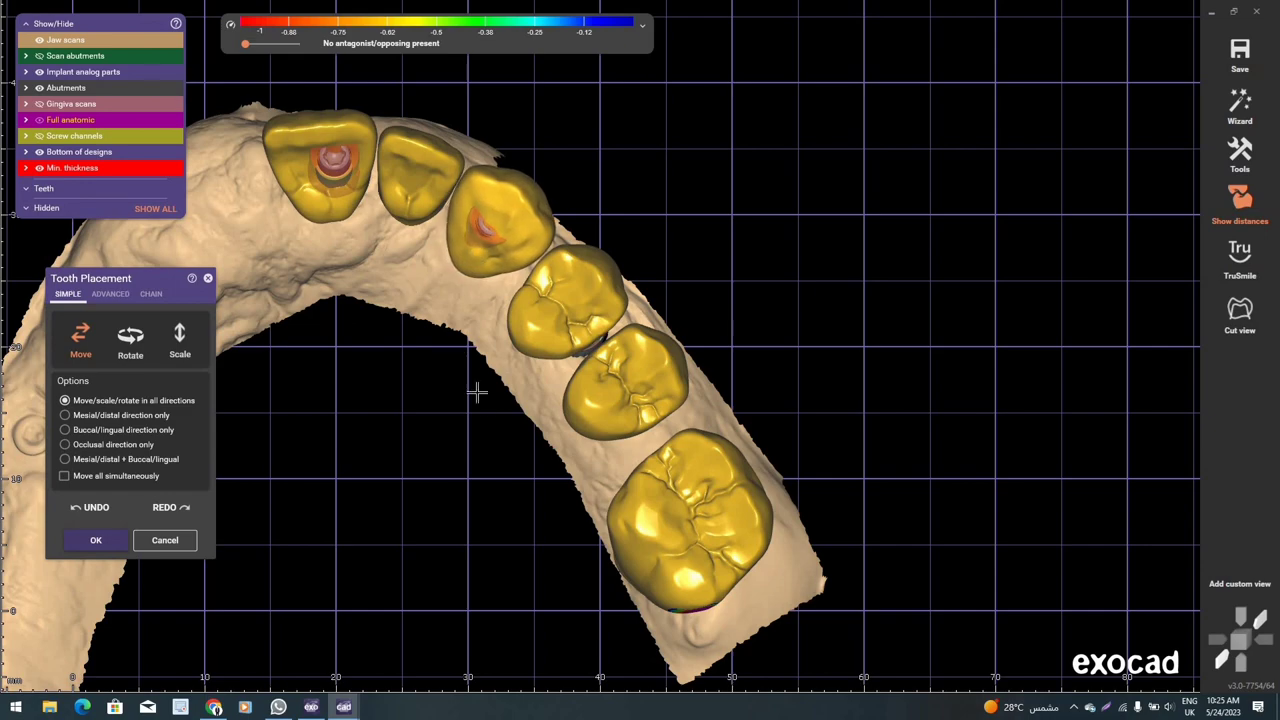
- From a buccal angle, fine-tune the implant crown's position
right_click_drag(476, 392, 495, 248)
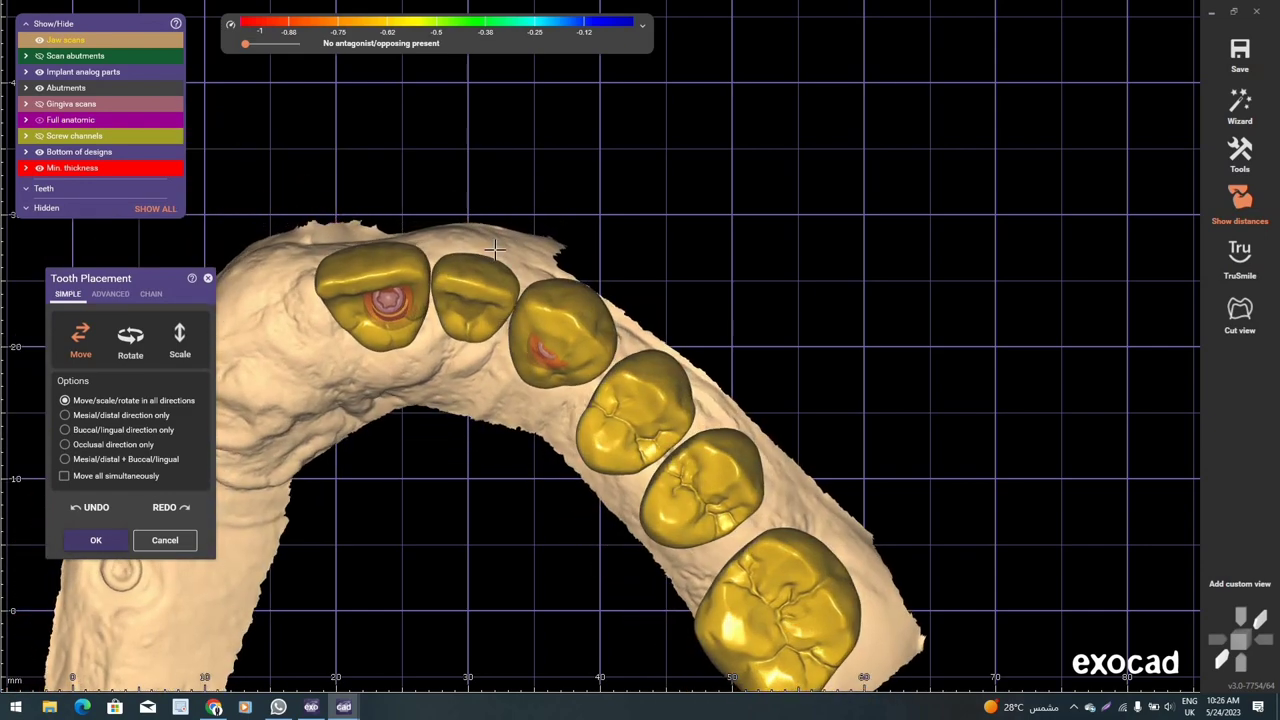
scroll(495, 248, "up", 2)
scroll(505, 240, "up", 2)
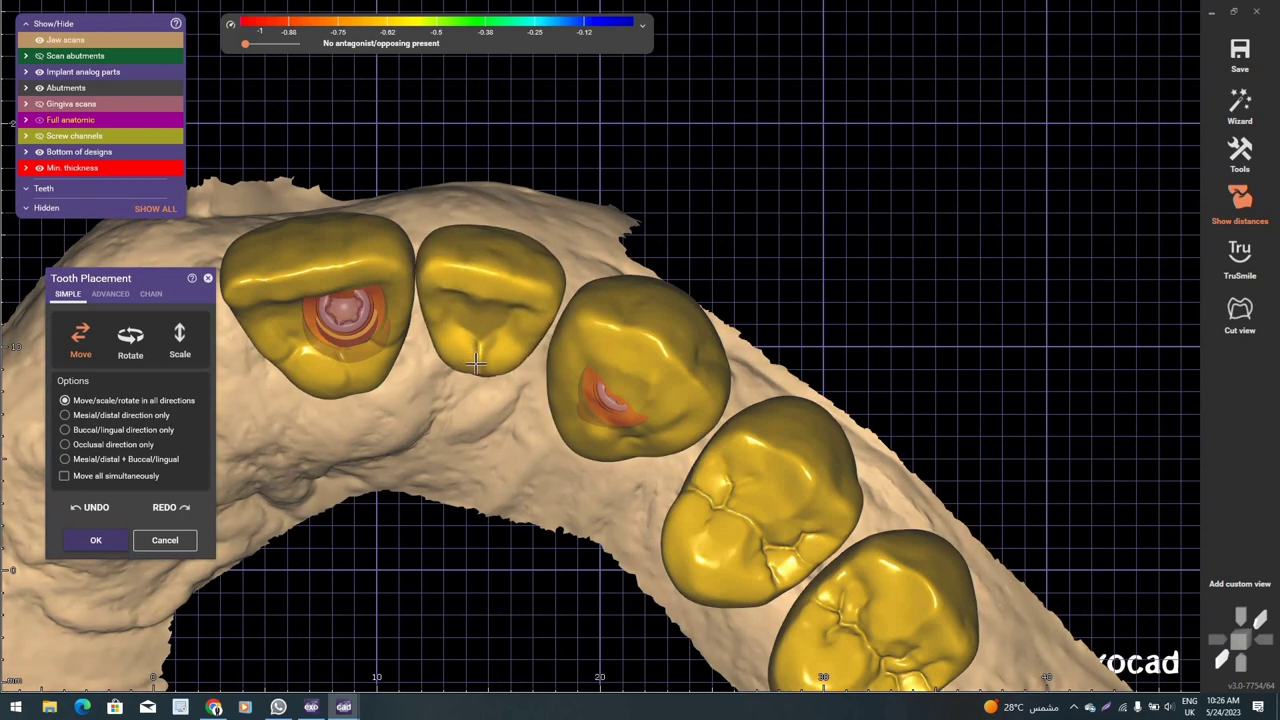
right_click_drag(584, 373, 597, 453)
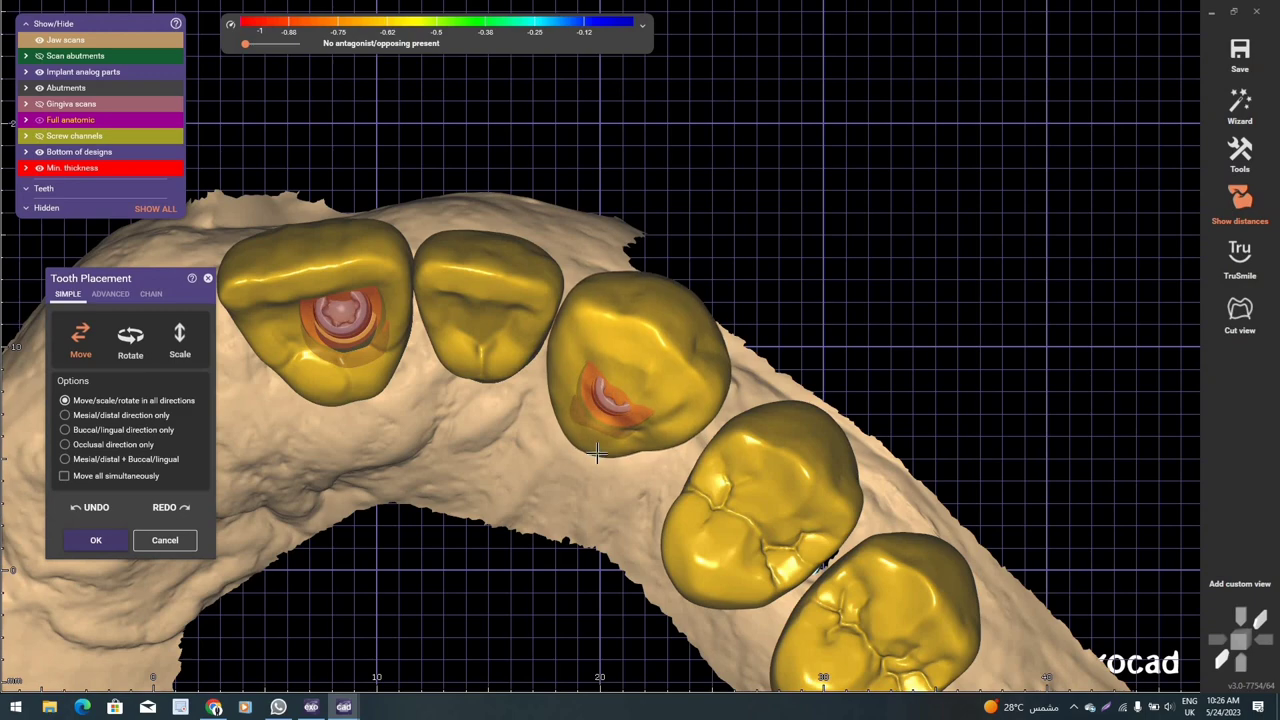
left_click_drag(704, 383, 698, 357)
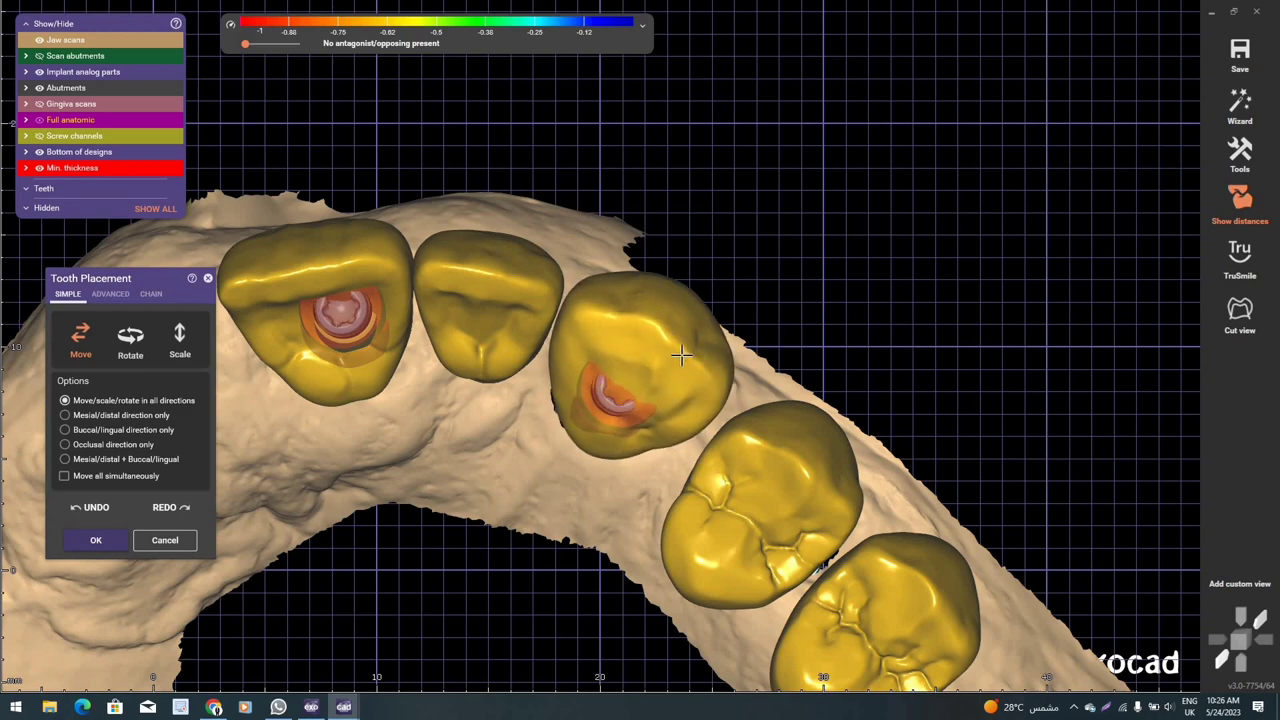
scroll(757, 425, "down", 2)
- Nudge the fourth crown, then slide the last molar forward against its neighbouring crown
right_click_drag(757, 425, 627, 420)
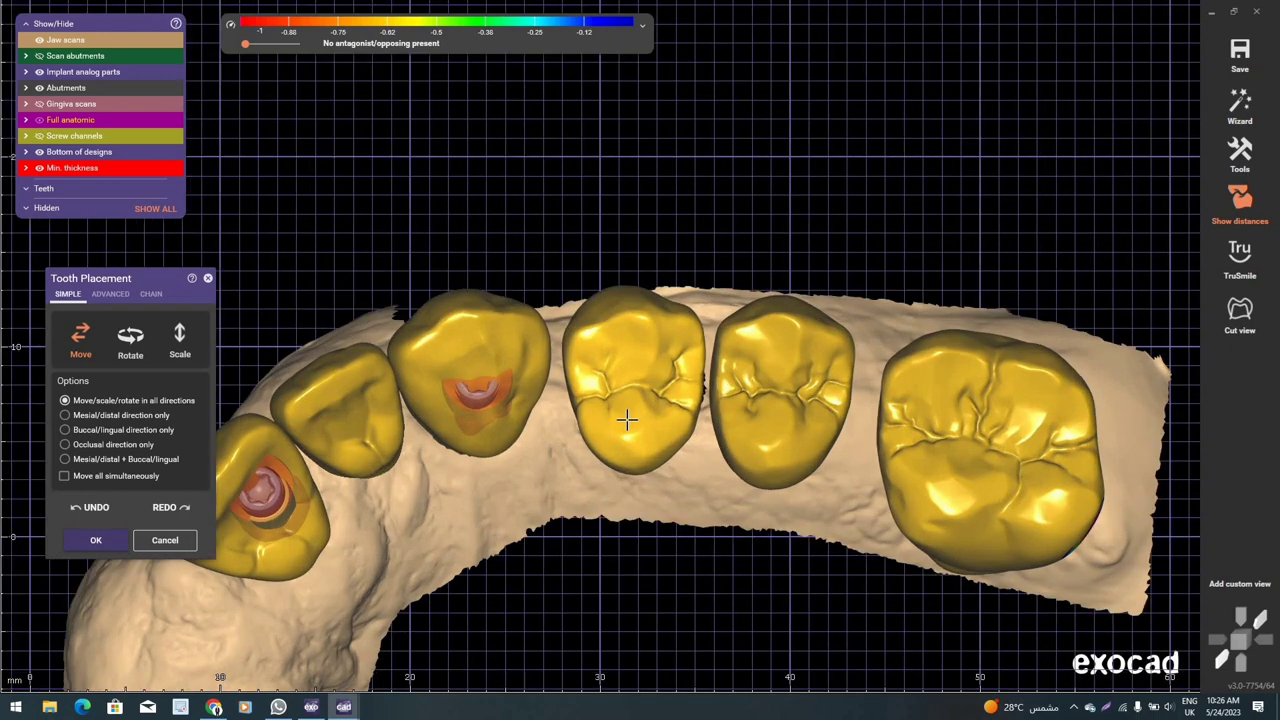
left_click_drag(627, 420, 615, 441)
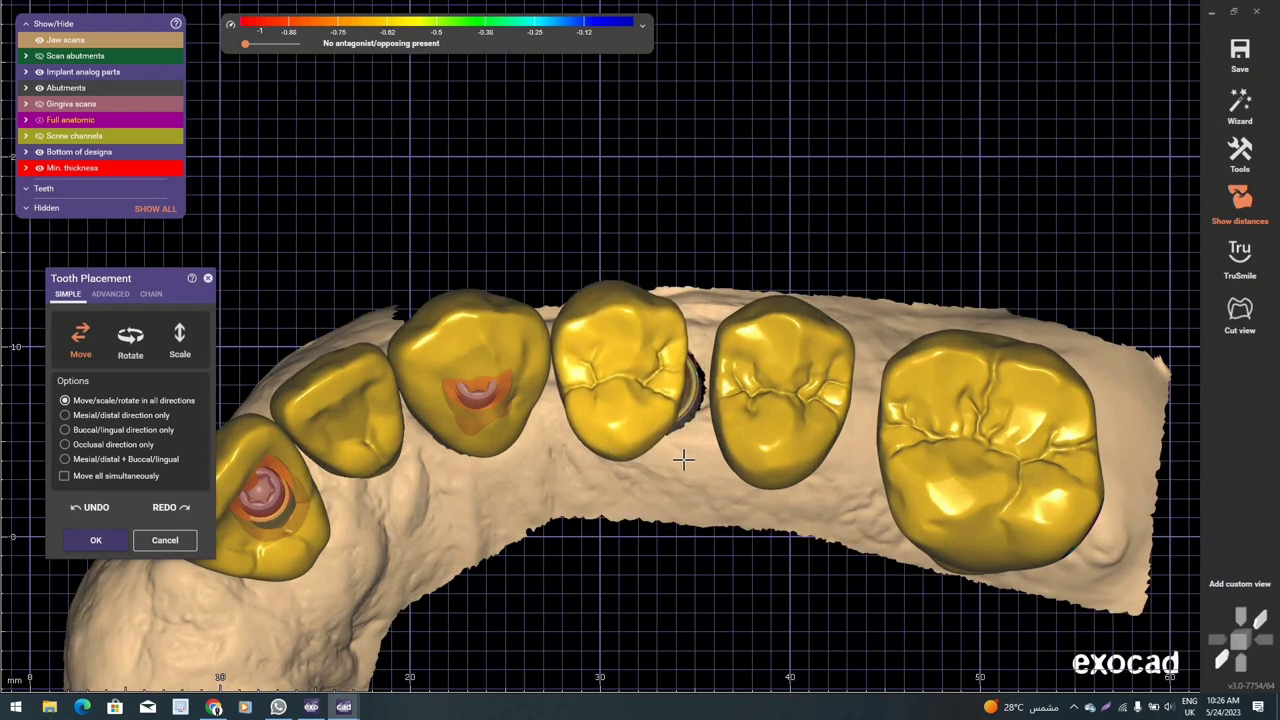
left_click_drag(766, 465, 805, 336)
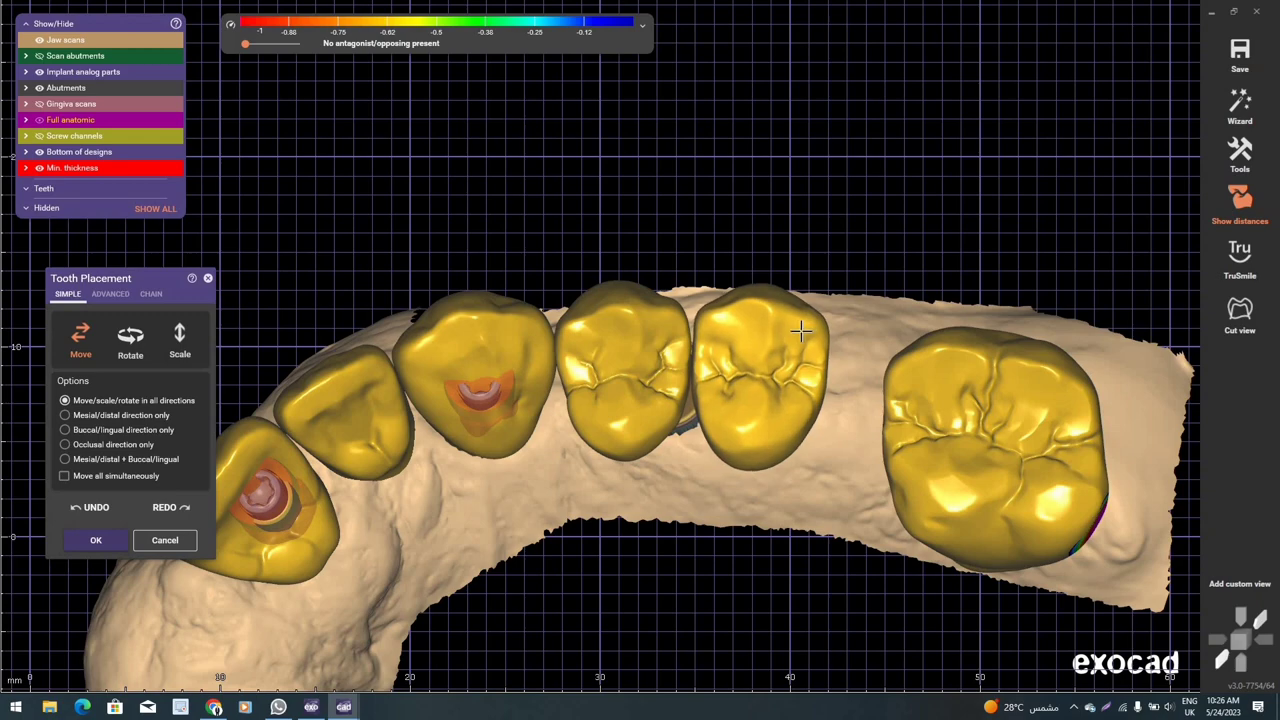
scroll(802, 330, "down", 3)
scroll(827, 479, "down", 2)
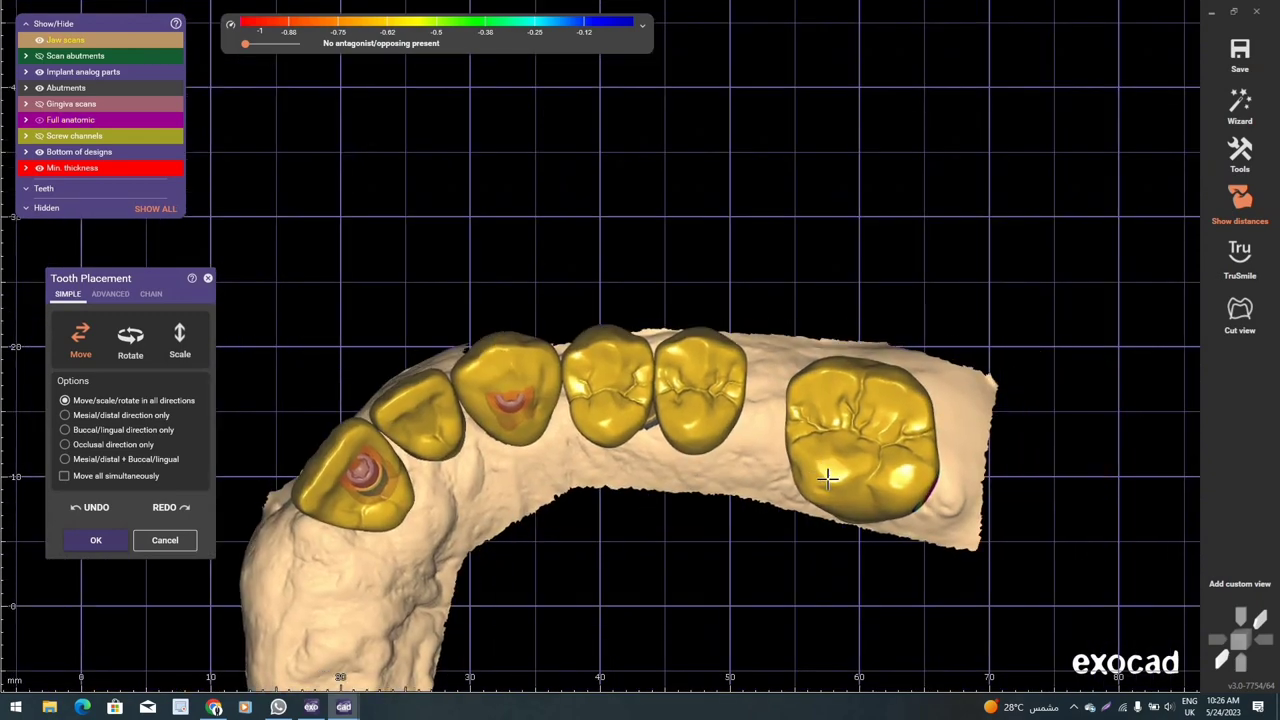
scroll(822, 468, "up", 1)
mouse_move(838, 392)
left_mouse_down()
mouse_move(818, 483)
mouse_move(825, 470)
left_mouse_up()
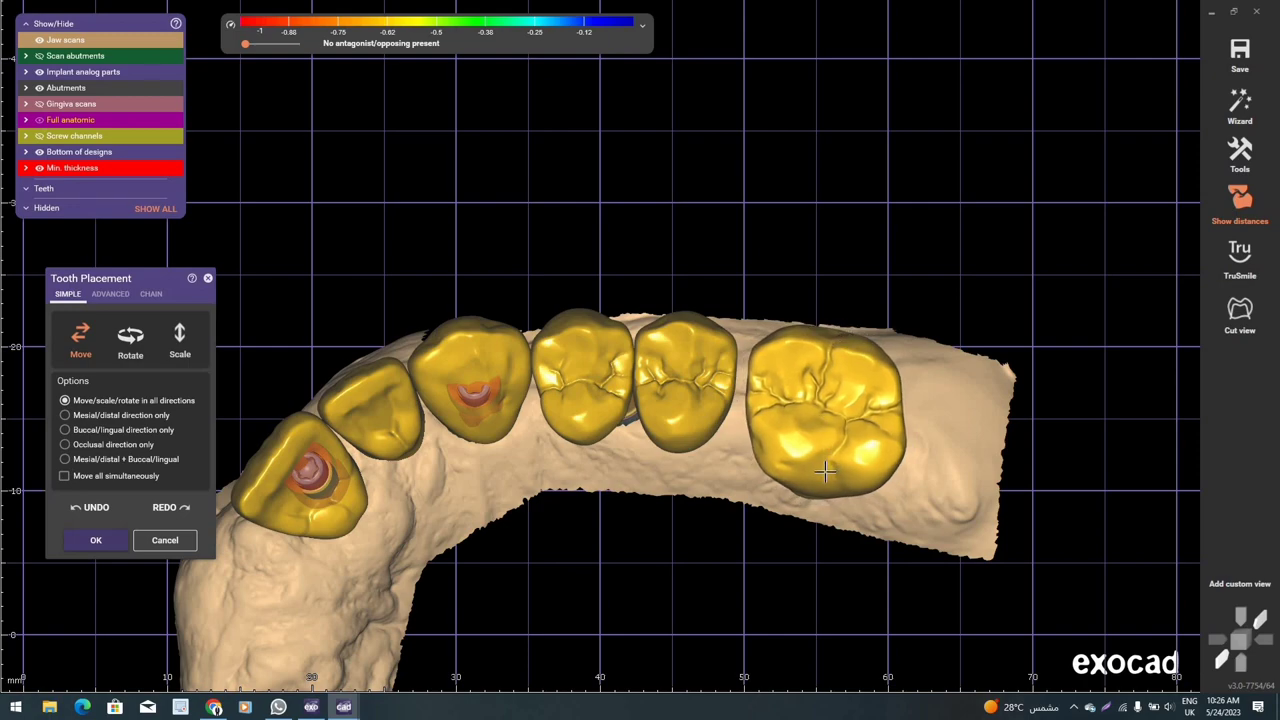
left_click_drag(825, 470, 822, 462)
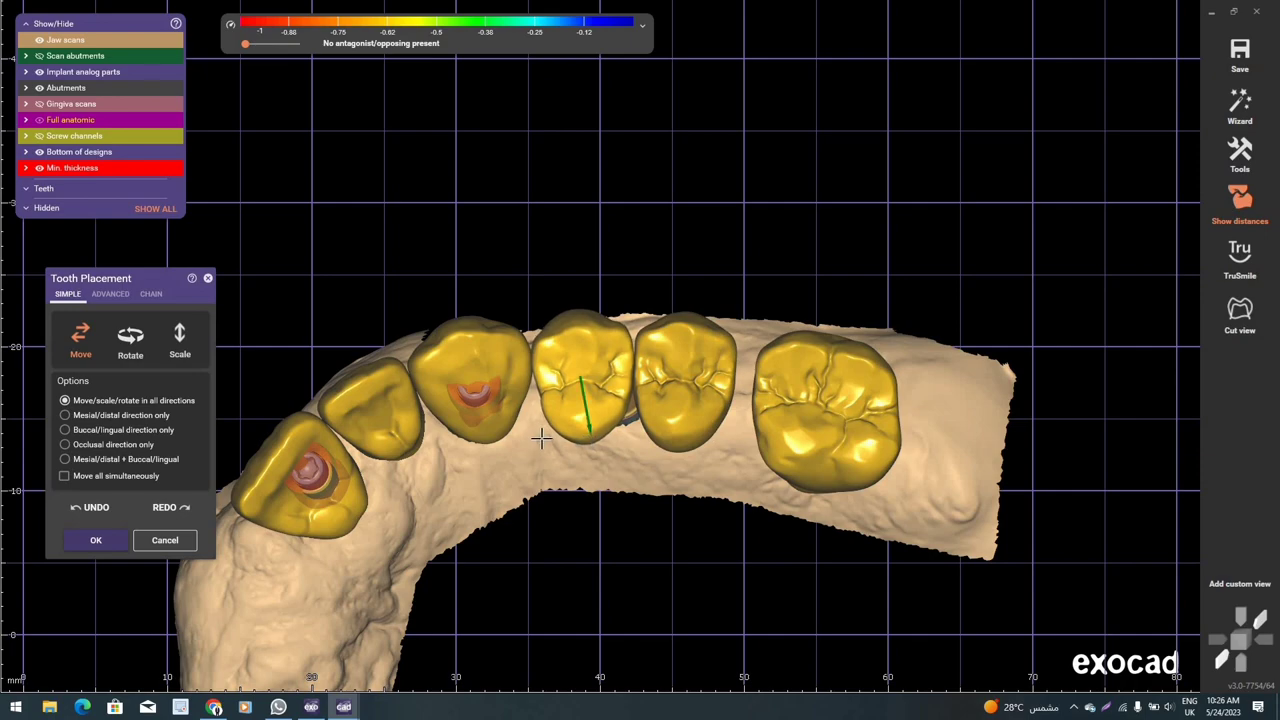
mouse_move(812, 435)
left_mouse_down()
mouse_move(800, 430)
mouse_move(978, 468)
left_mouse_up()
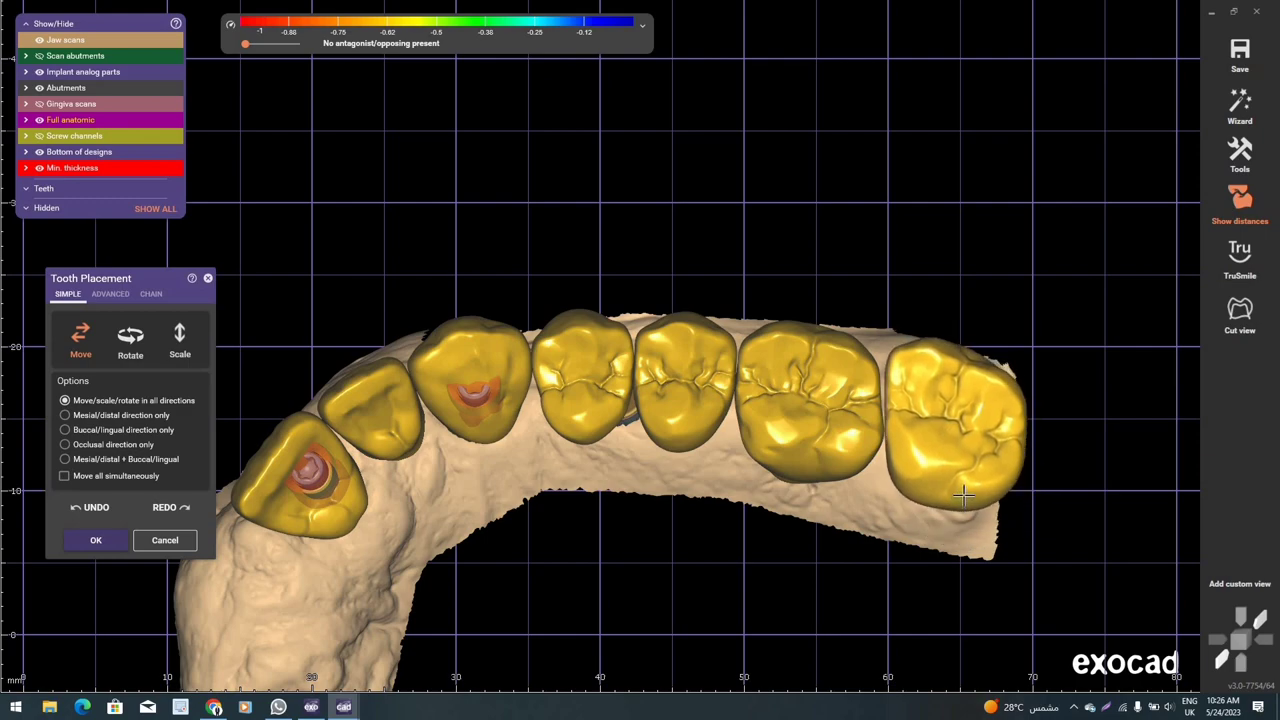
right_click_drag(862, 460, 707, 381)
- From an occlusal view, nudge a molar crown slightly into place
scroll(706, 380, "up", 1)
scroll(707, 381, "up", 3)
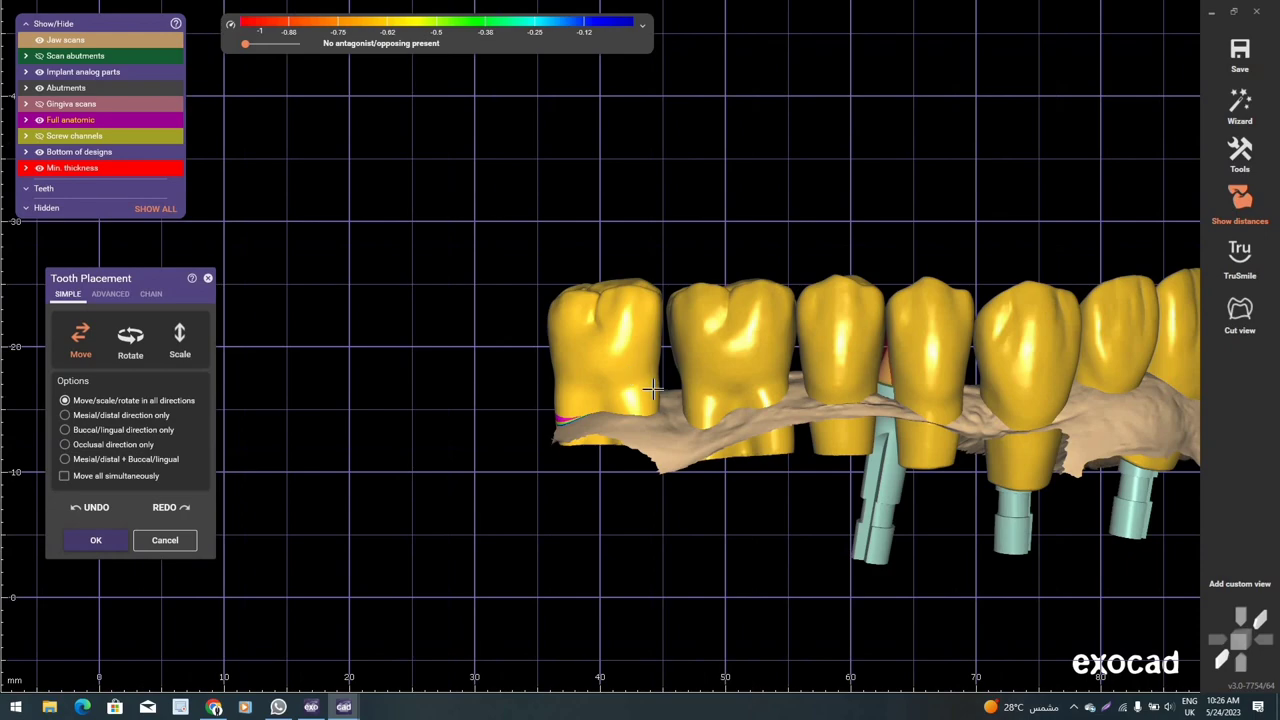
scroll(826, 371, "down", 3)
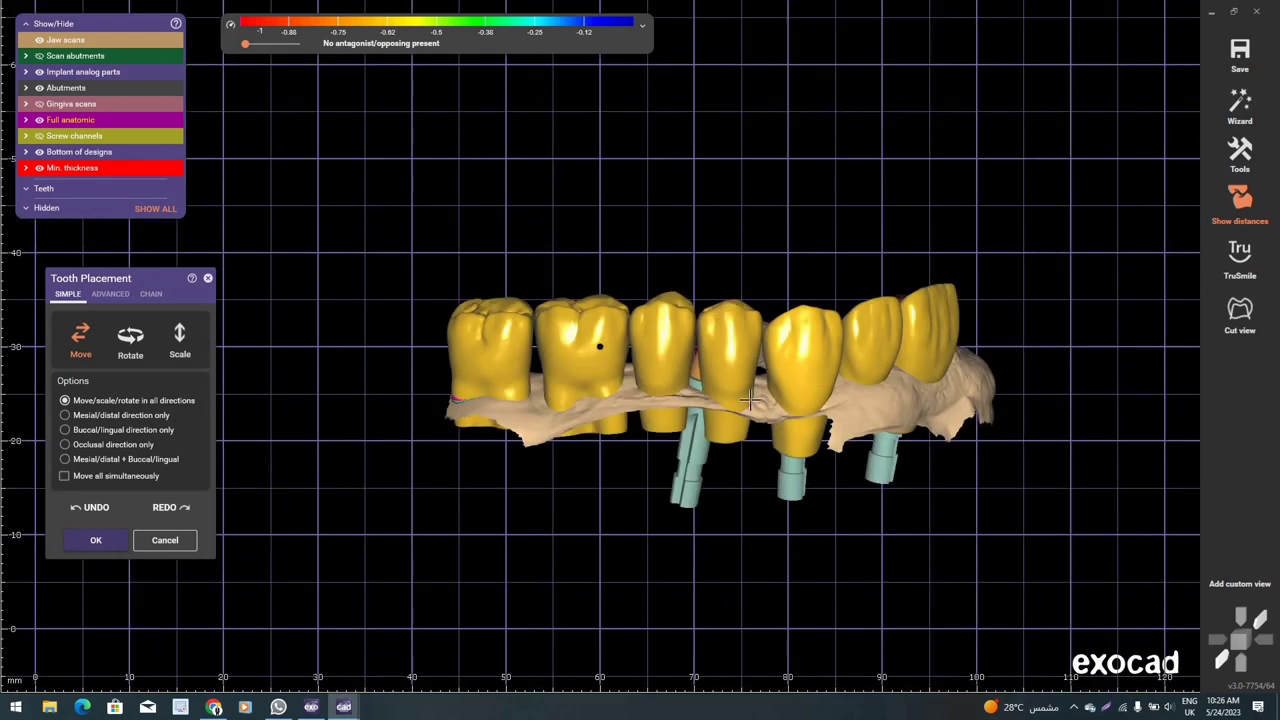
mouse_move(826, 371)
right_mouse_down()
mouse_move(755, 388)
mouse_move(762, 318)
right_mouse_up()
scroll(762, 318, "up", 2)
scroll(762, 318, "up", 2)
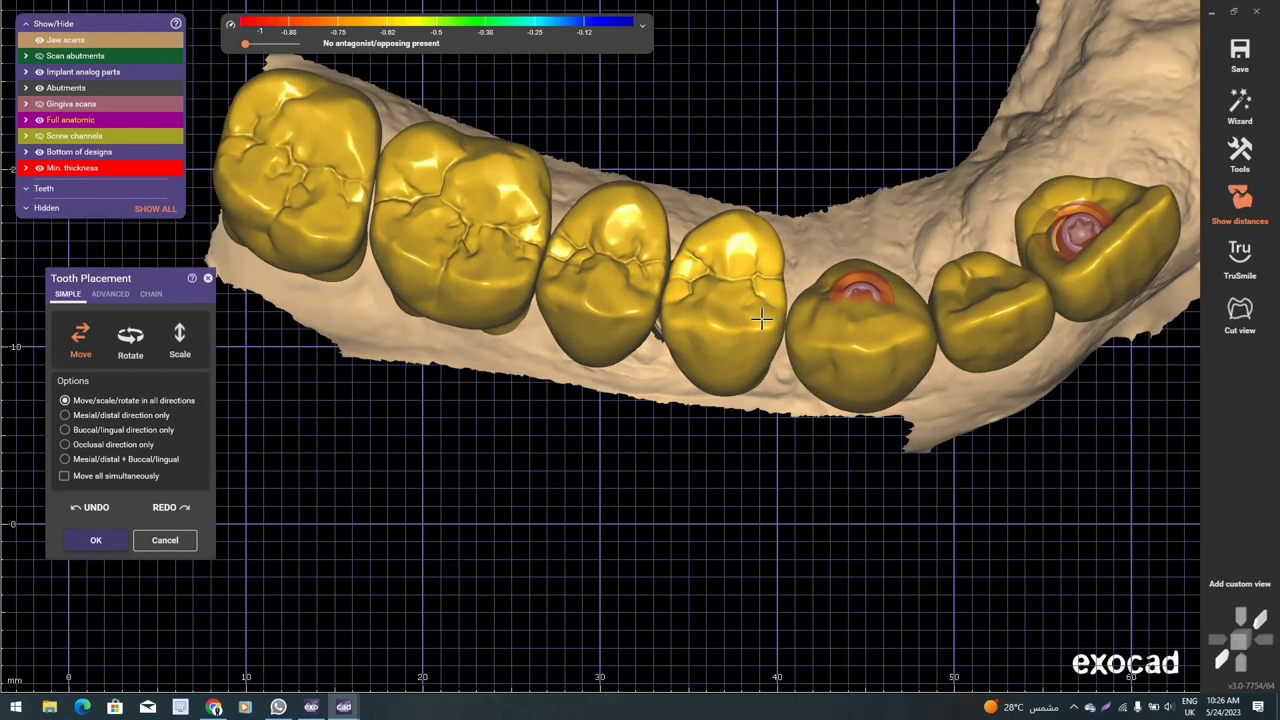
right_click_drag(605, 383, 601, 385)
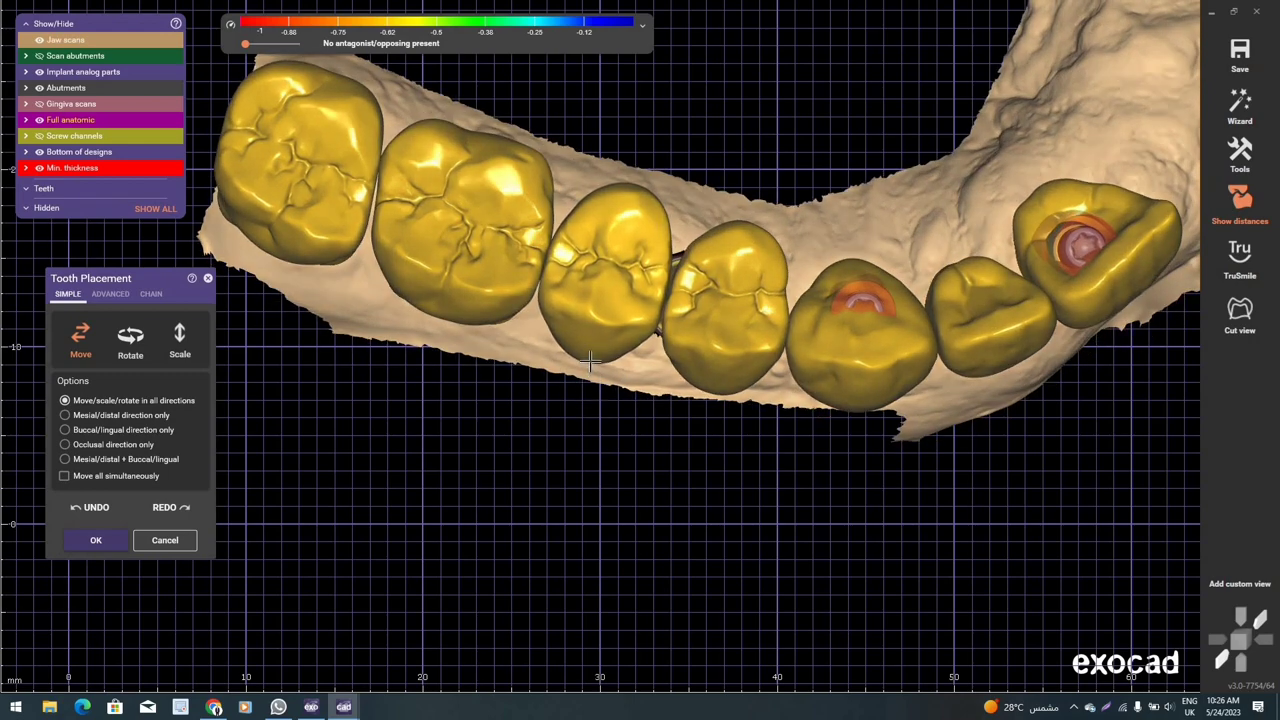
left_click_drag(588, 362, 592, 366)
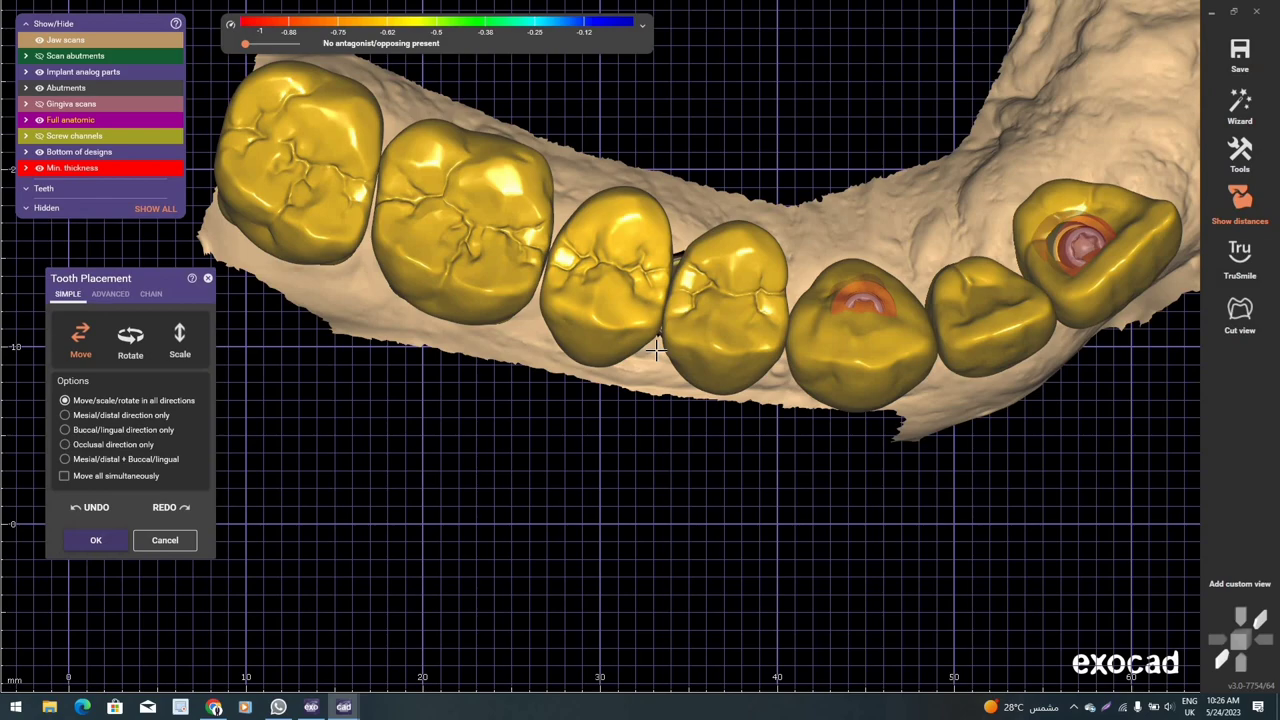
- From a tilted buccal view, shift the back molar crown slightly down and right
scroll(665, 352, "up", 2)
scroll(603, 334, "up", 2)
scroll(590, 328, "up", 2)
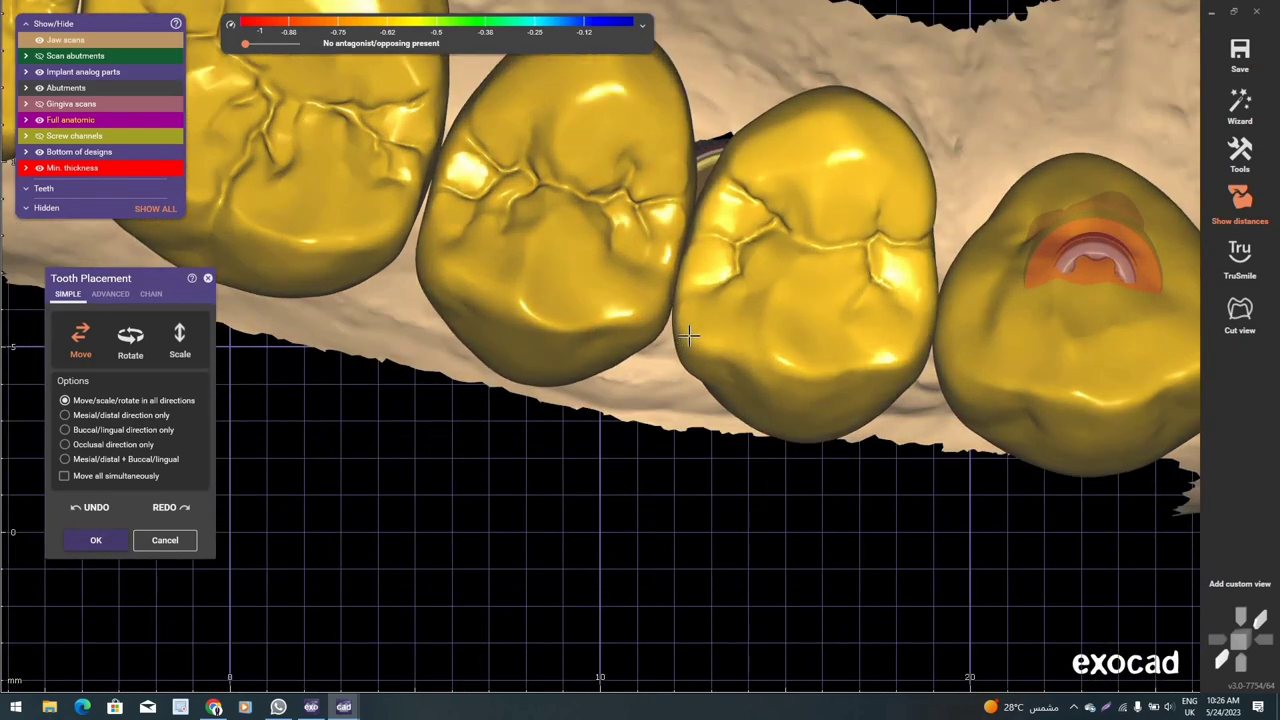
scroll(646, 320, "down", 5)
mouse_move(410, 368)
right_mouse_down()
mouse_move(600, 323)
mouse_move(624, 240)
mouse_move(545, 348)
mouse_move(563, 294)
mouse_move(600, 343)
mouse_move(441, 331)
right_mouse_up()
scroll(563, 296, "up", 2)
scroll(550, 297, "up", 2)
scroll(441, 331, "up", 2)
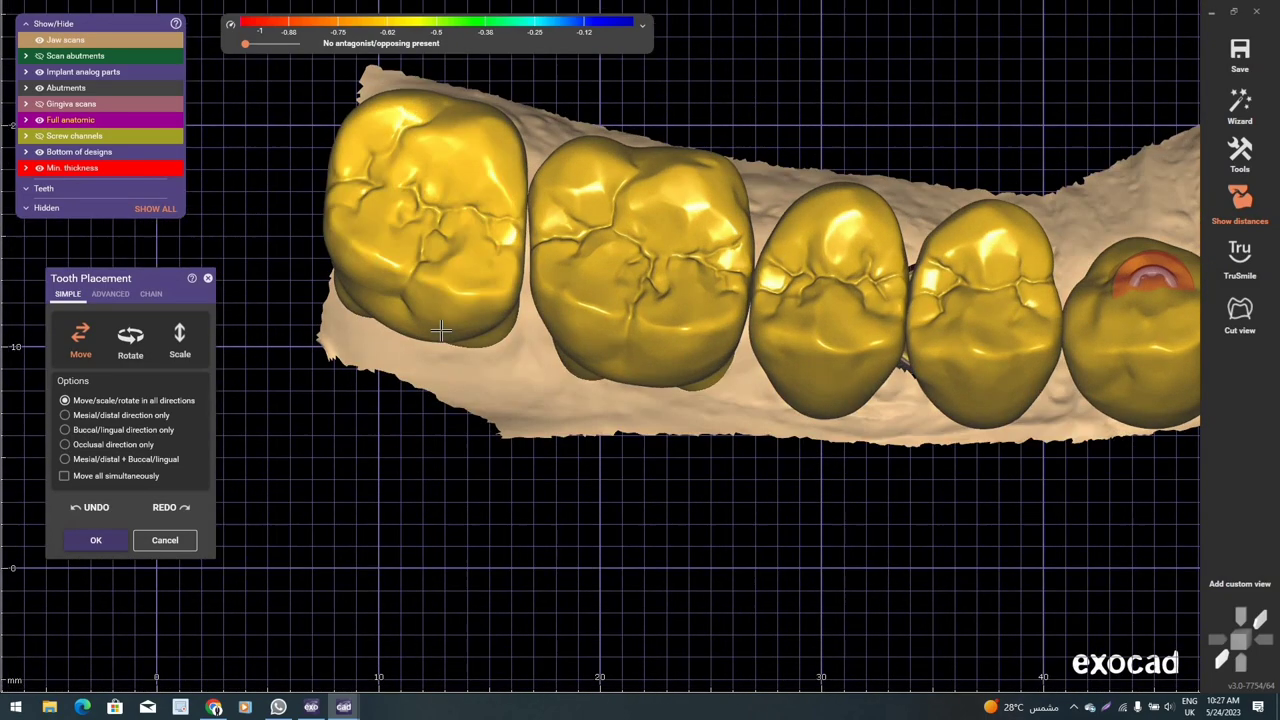
left_click_drag(440, 341, 453, 353)
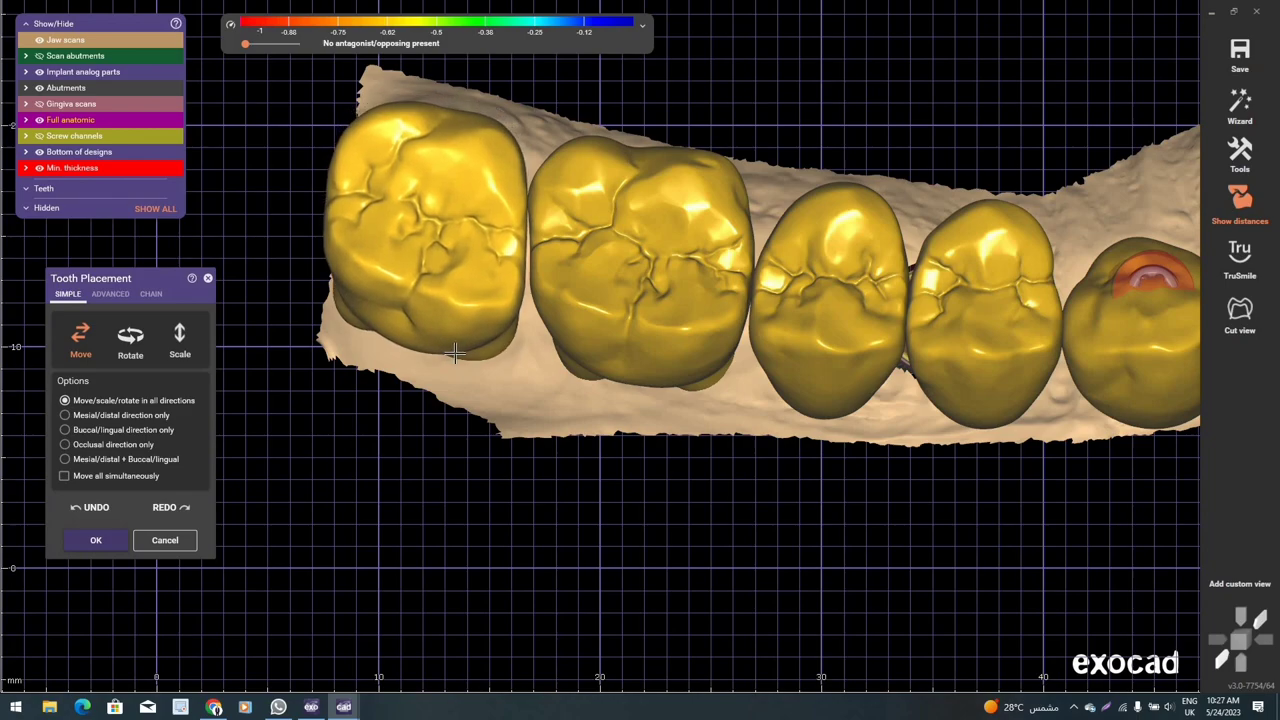
right_click_drag(636, 376, 737, 491)
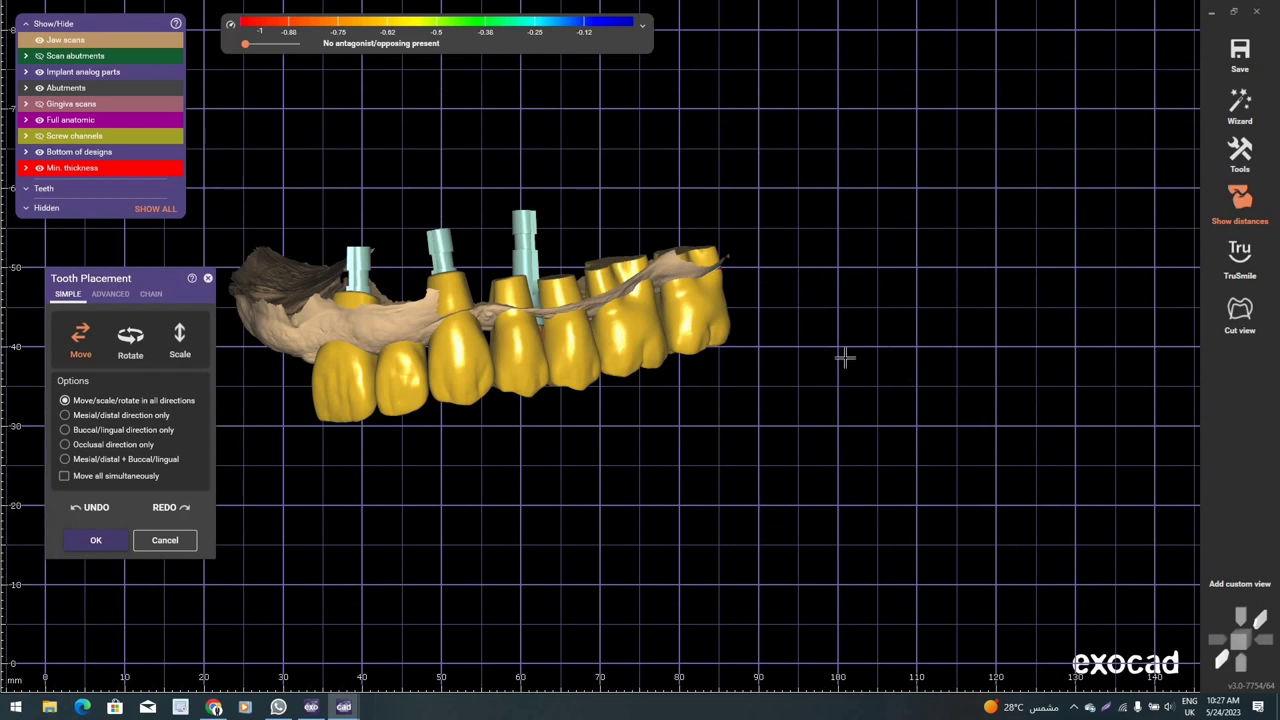
- Reposition the central front crown slightly from a top-down angle
right_click_drag(845, 357, 697, 446)
scroll(701, 446, "up", 2)
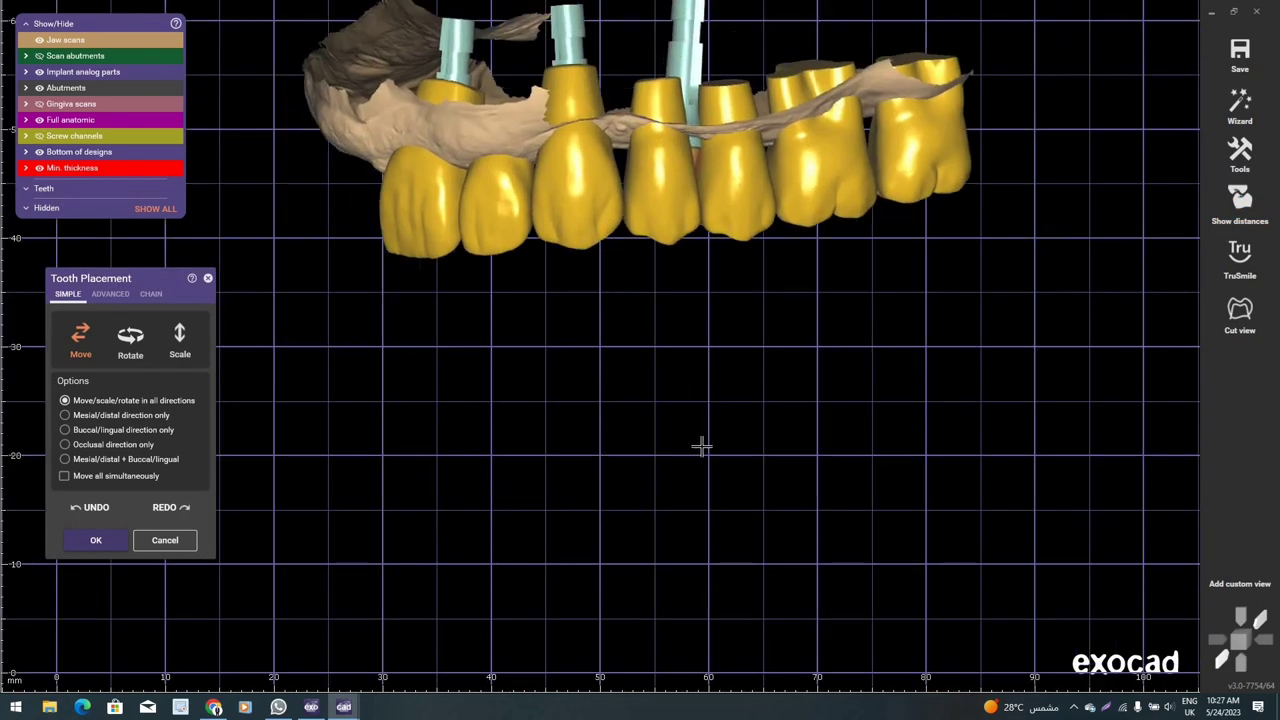
scroll(751, 509, "up", 1)
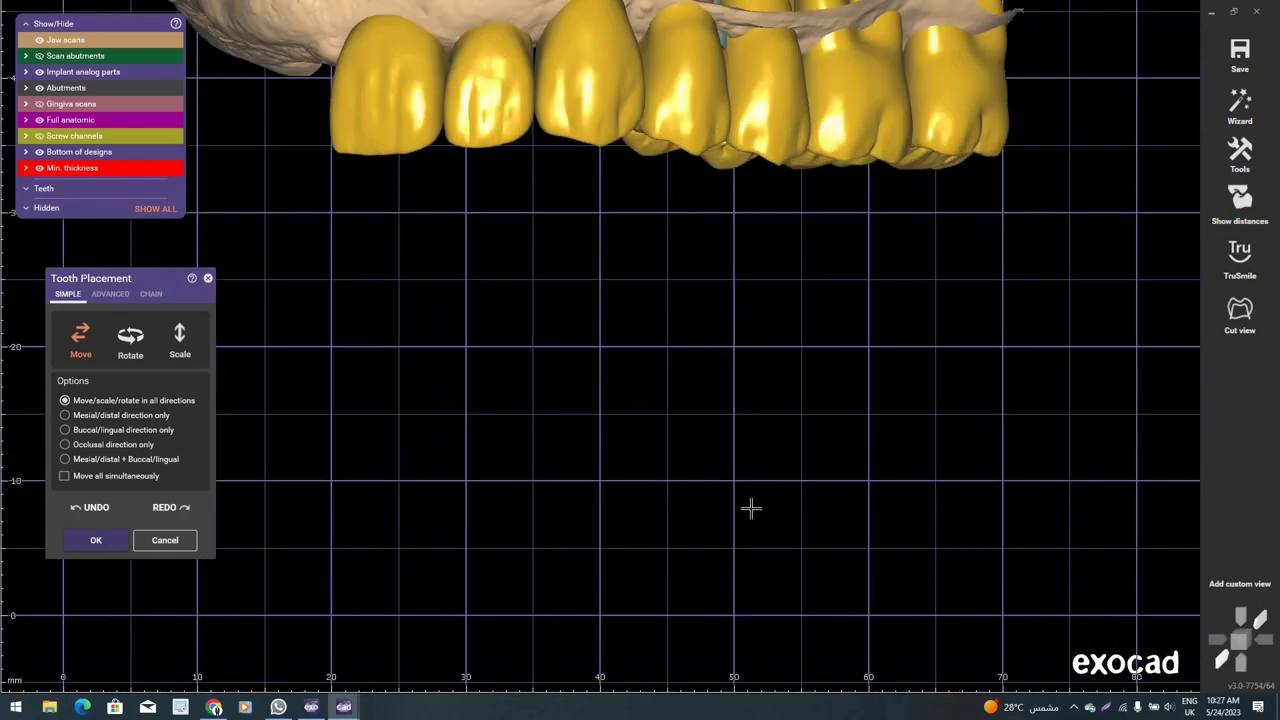
scroll(751, 509, "up", 1)
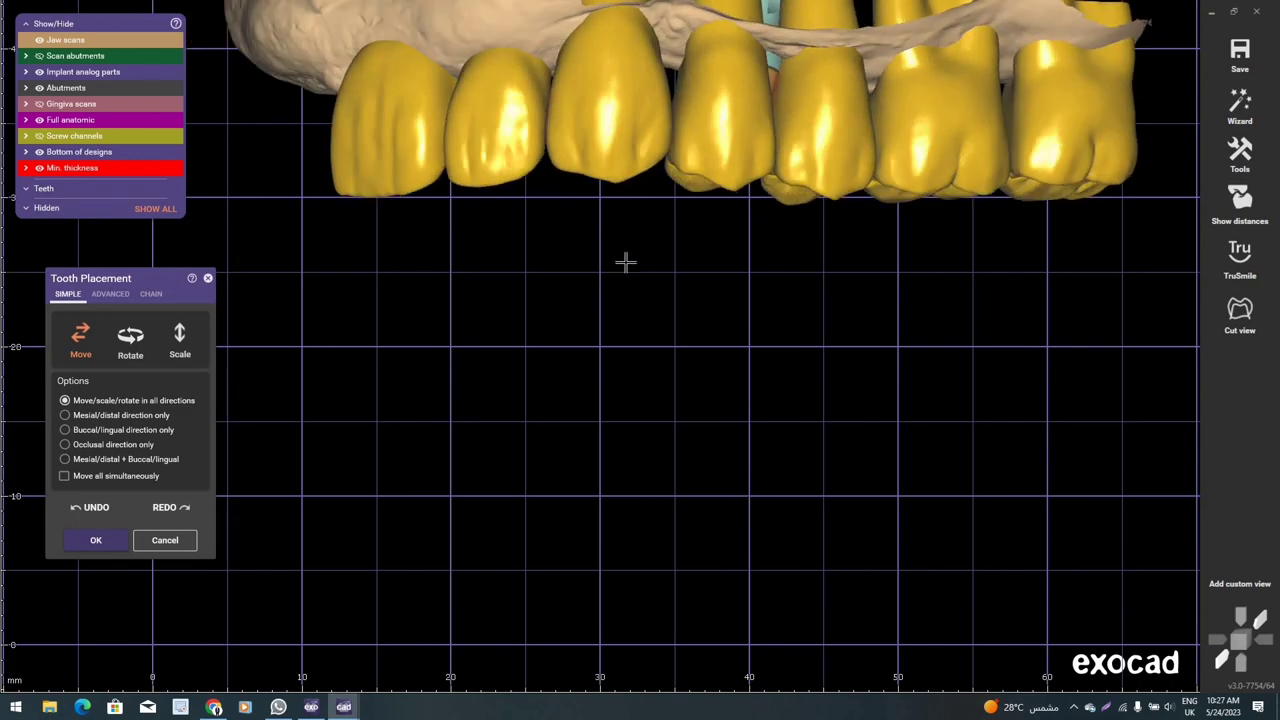
scroll(625, 262, "up", 1)
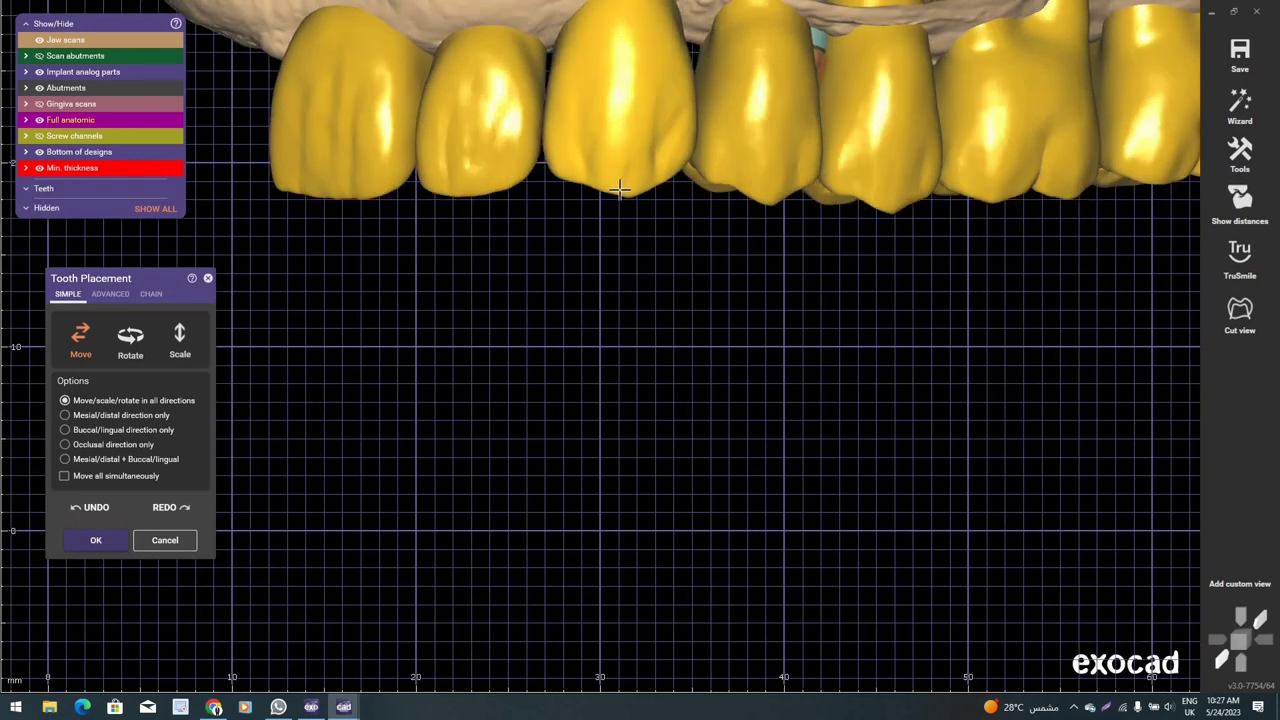
left_click_drag(562, 170, 558, 170)
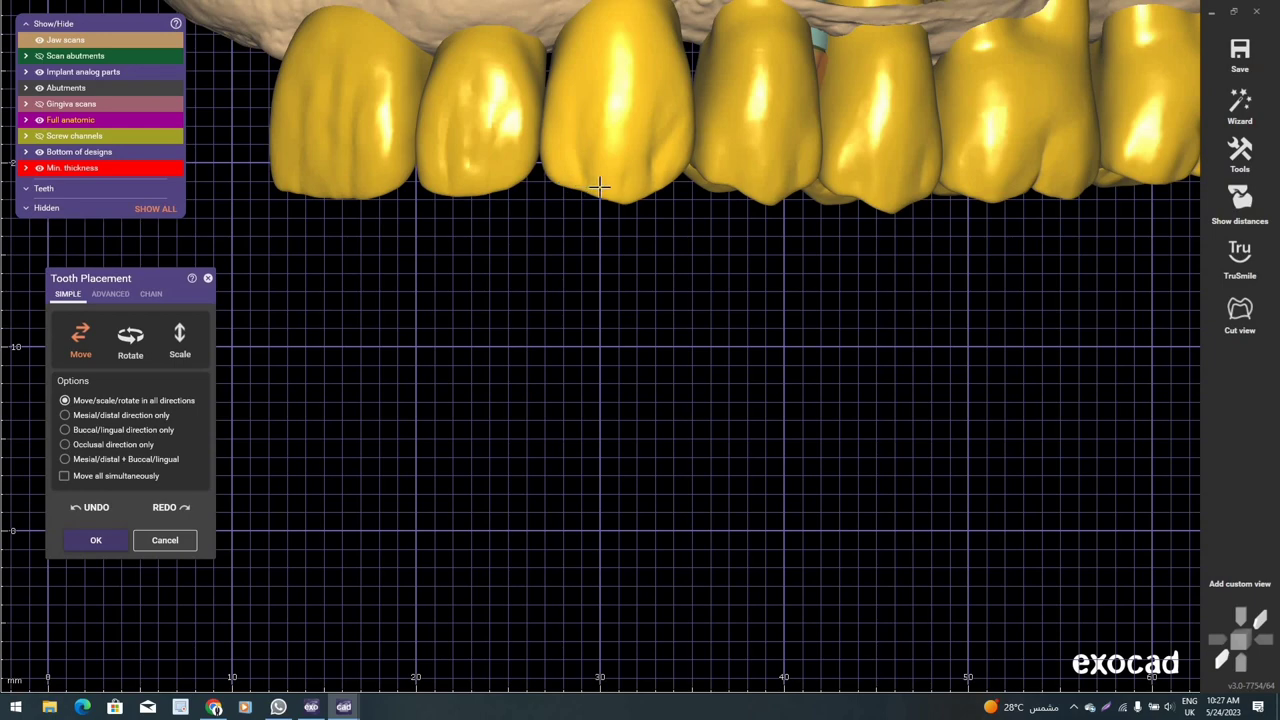
scroll(669, 251, "down", 2)
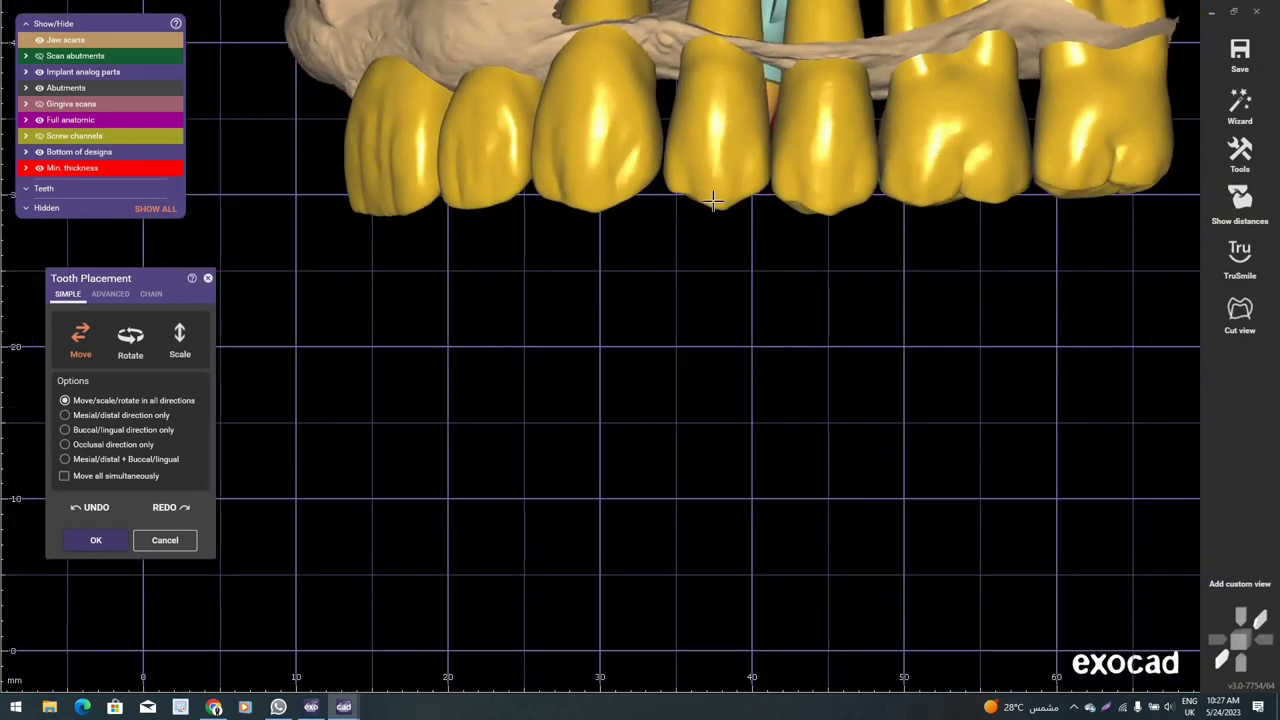
scroll(712, 201, "up", 1)
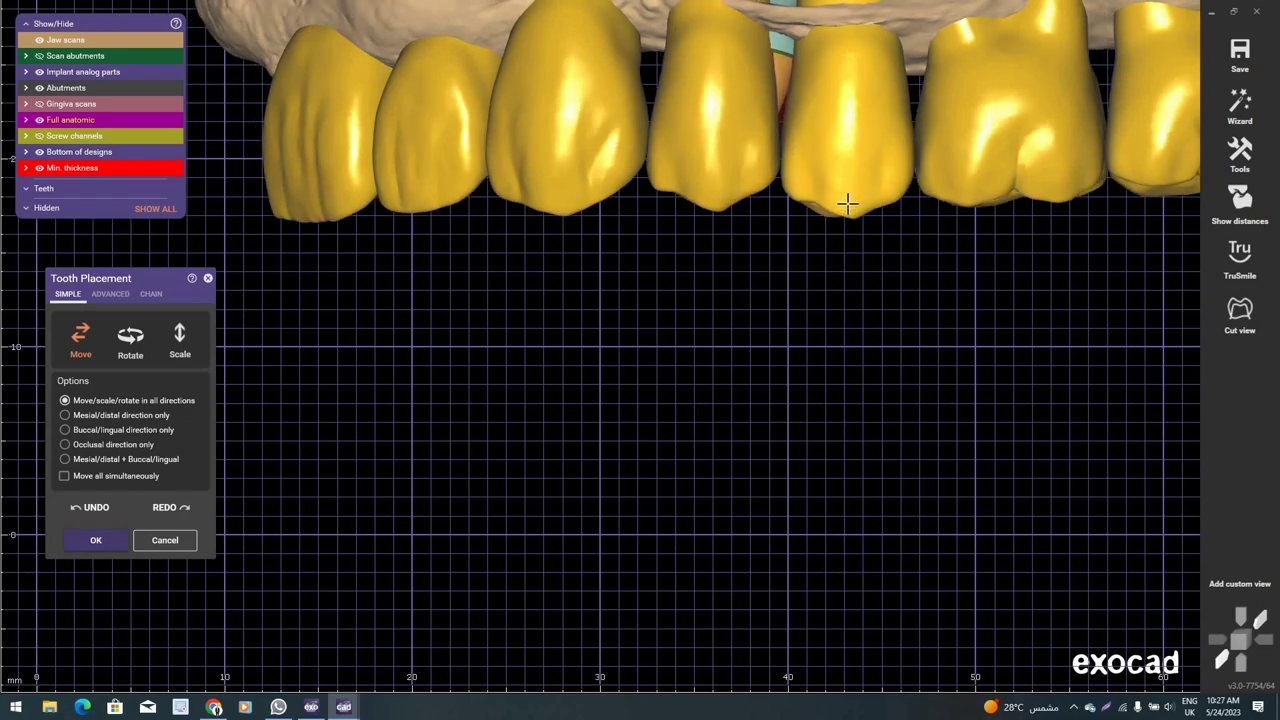
- Shift the front crown and rightmost front crown to level their incisal edges
right_click_drag(833, 283, 857, 246)
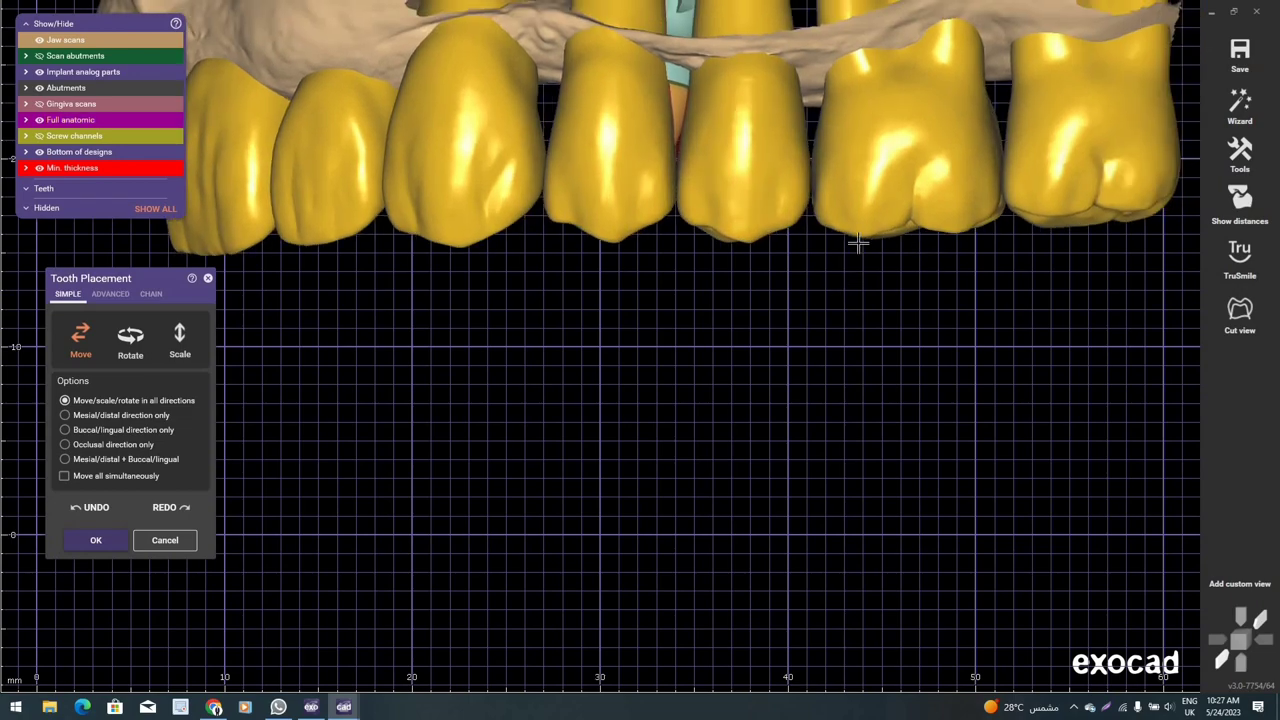
left_click_drag(886, 212, 940, 216)
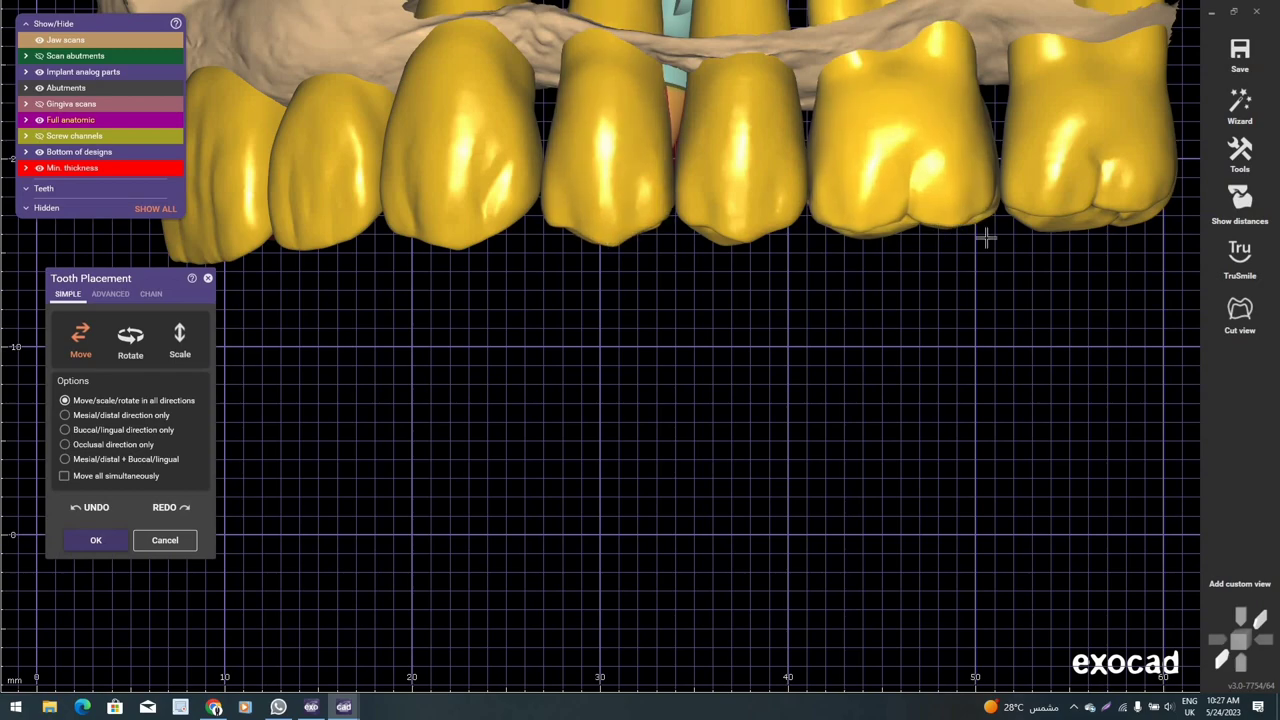
right_click_drag(845, 286, 975, 248)
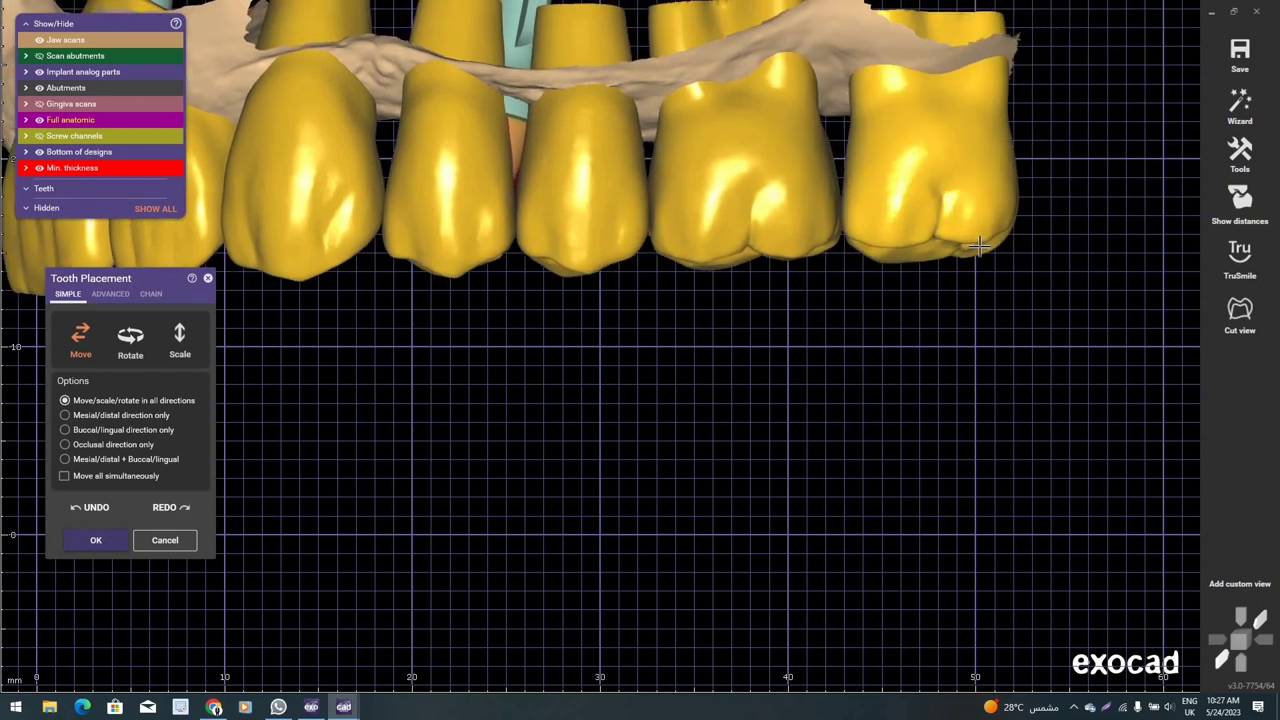
left_click_drag(980, 242, 886, 230)
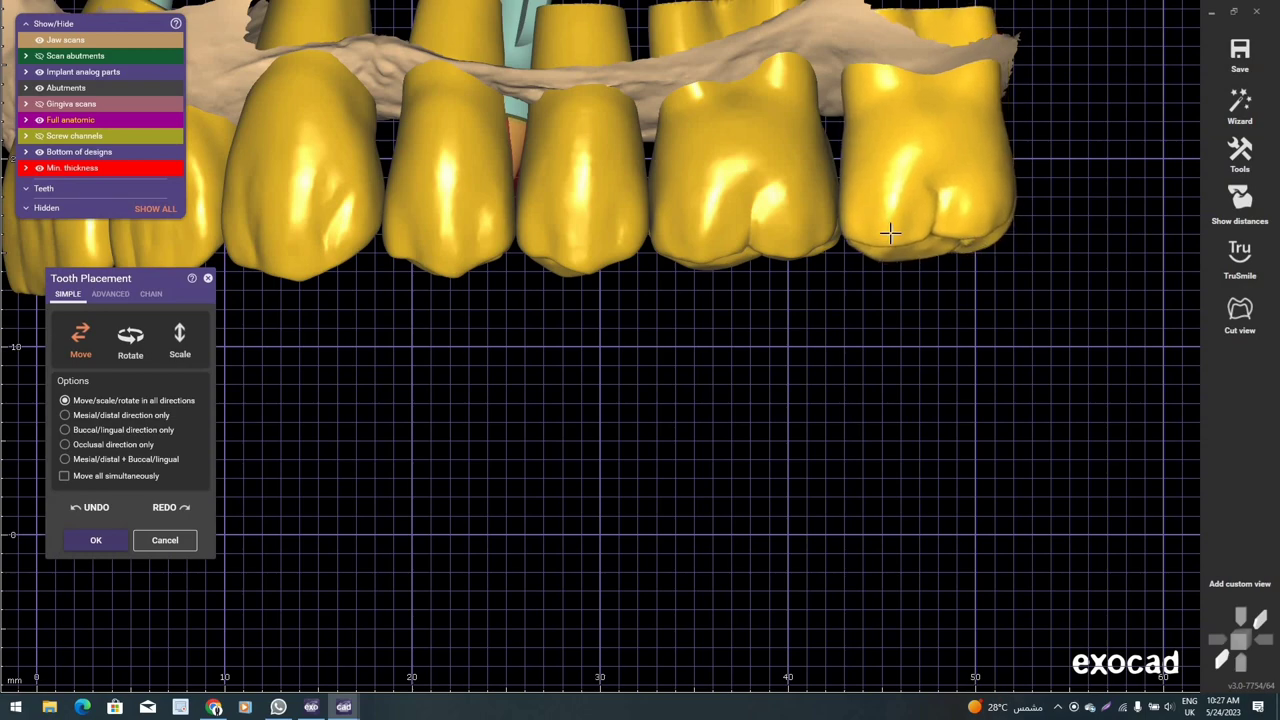
right_click_drag(915, 231, 853, 415)
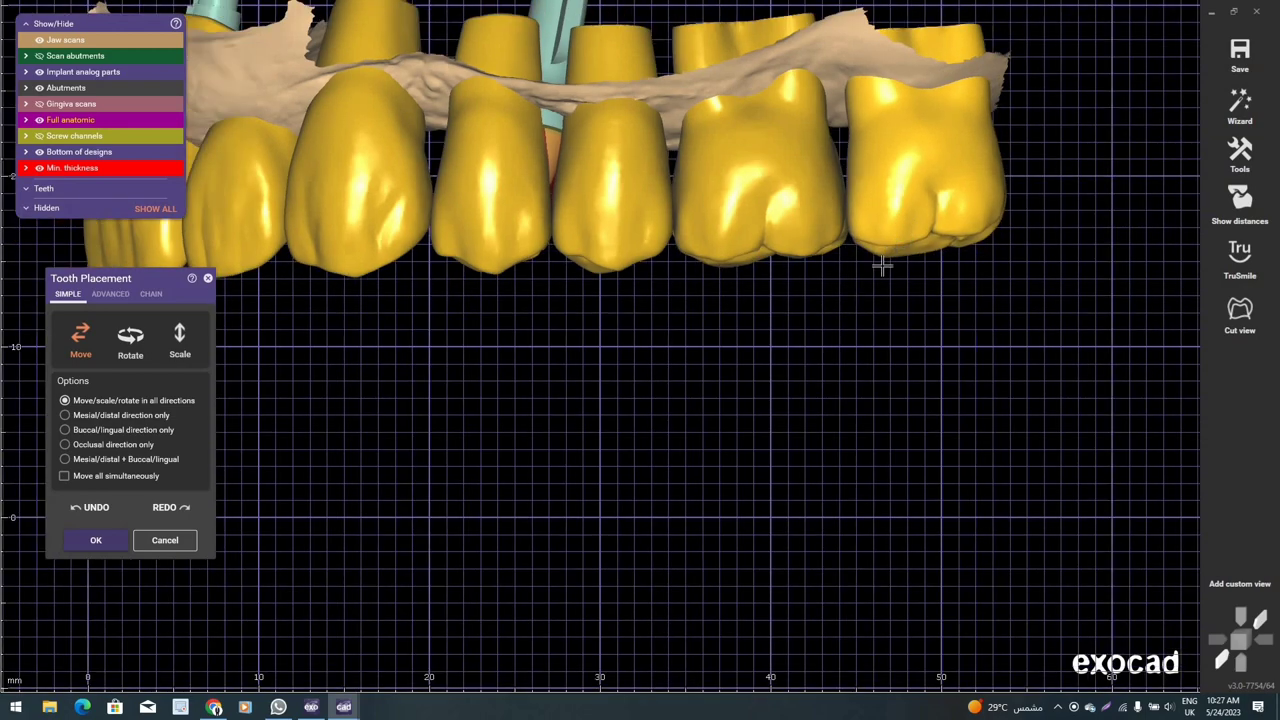
- Nudge the large molar slightly left, undoing one trial move, then shift the rightmost molar into place
scroll(853, 415, "up", 2)
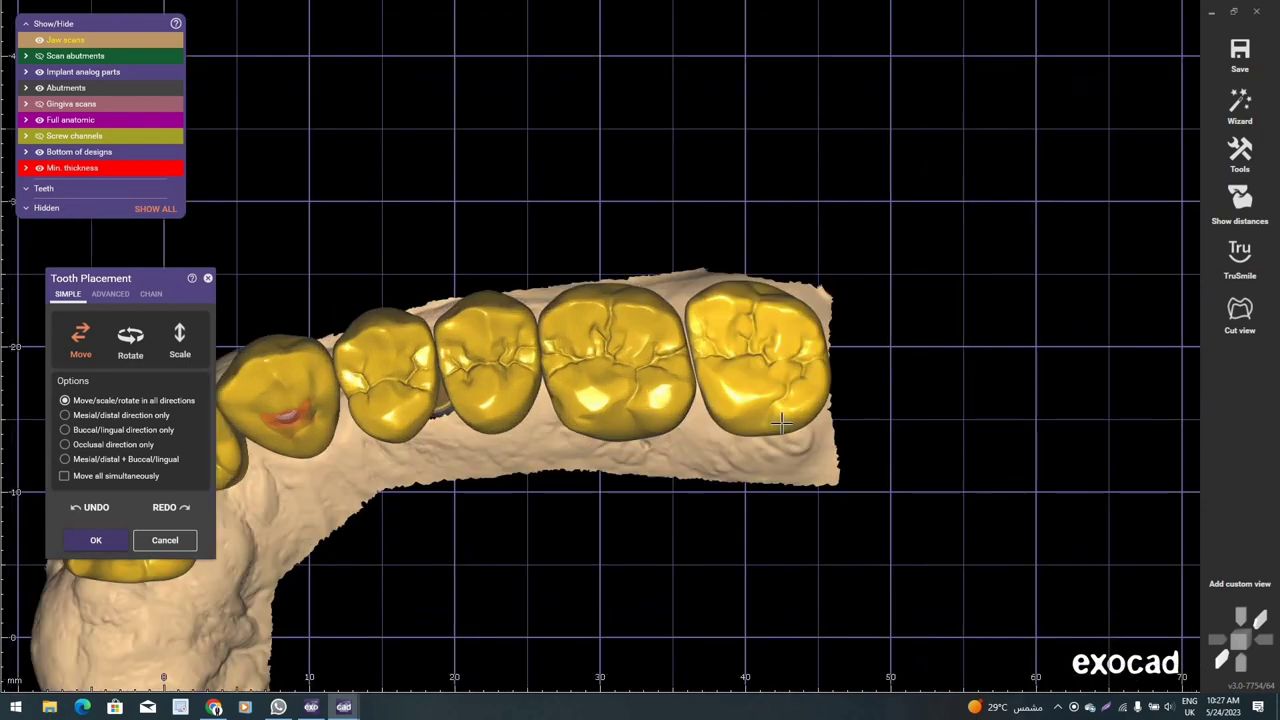
scroll(651, 479, "up", 2)
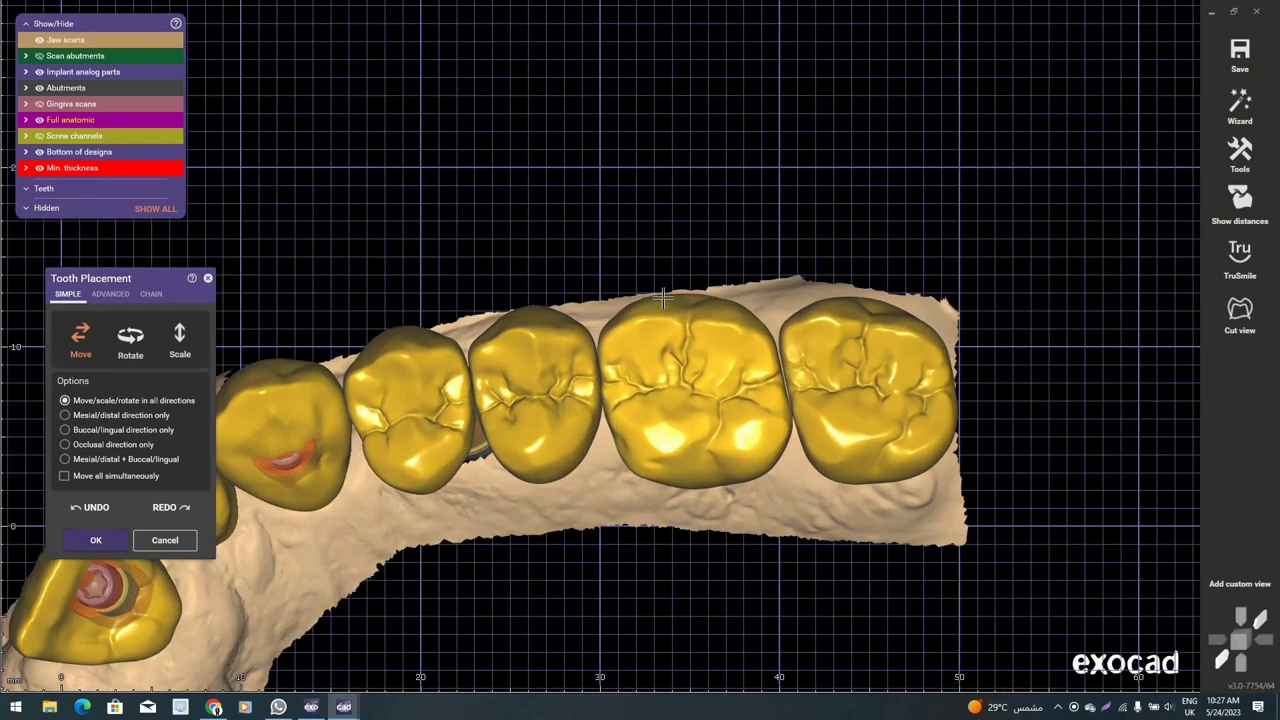
left_click_drag(663, 297, 645, 315)
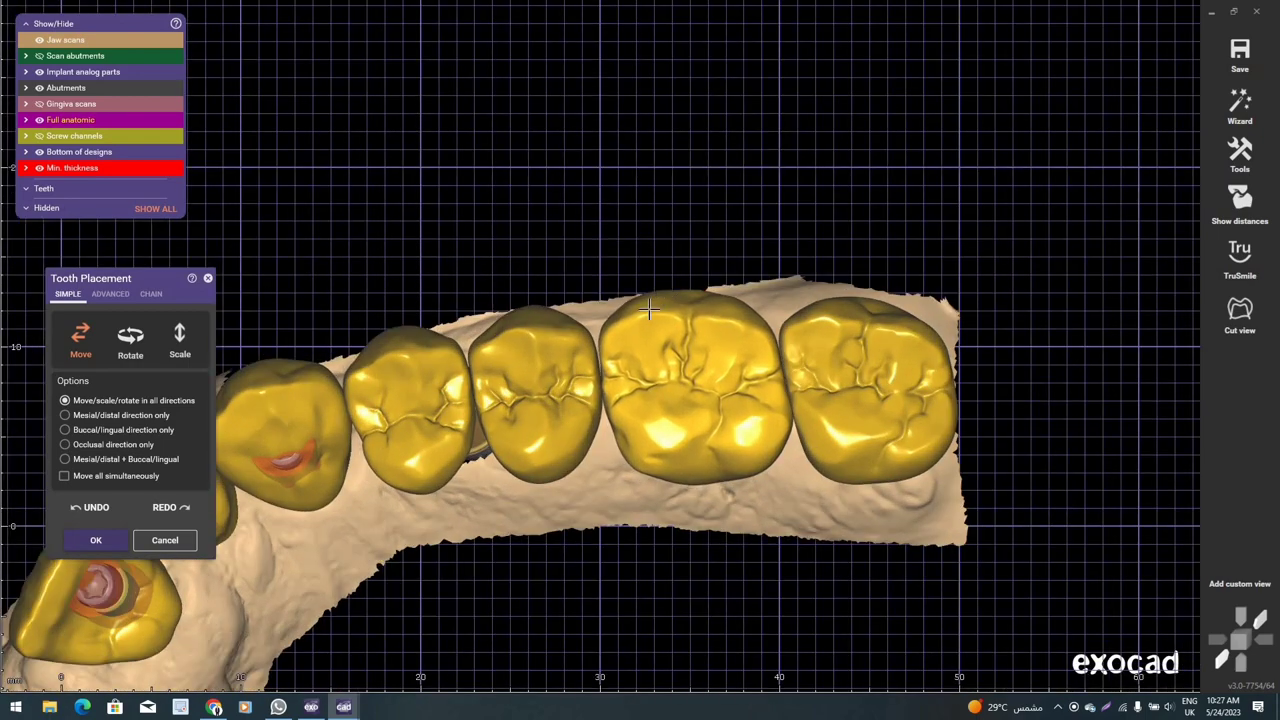
left_click(99, 506)
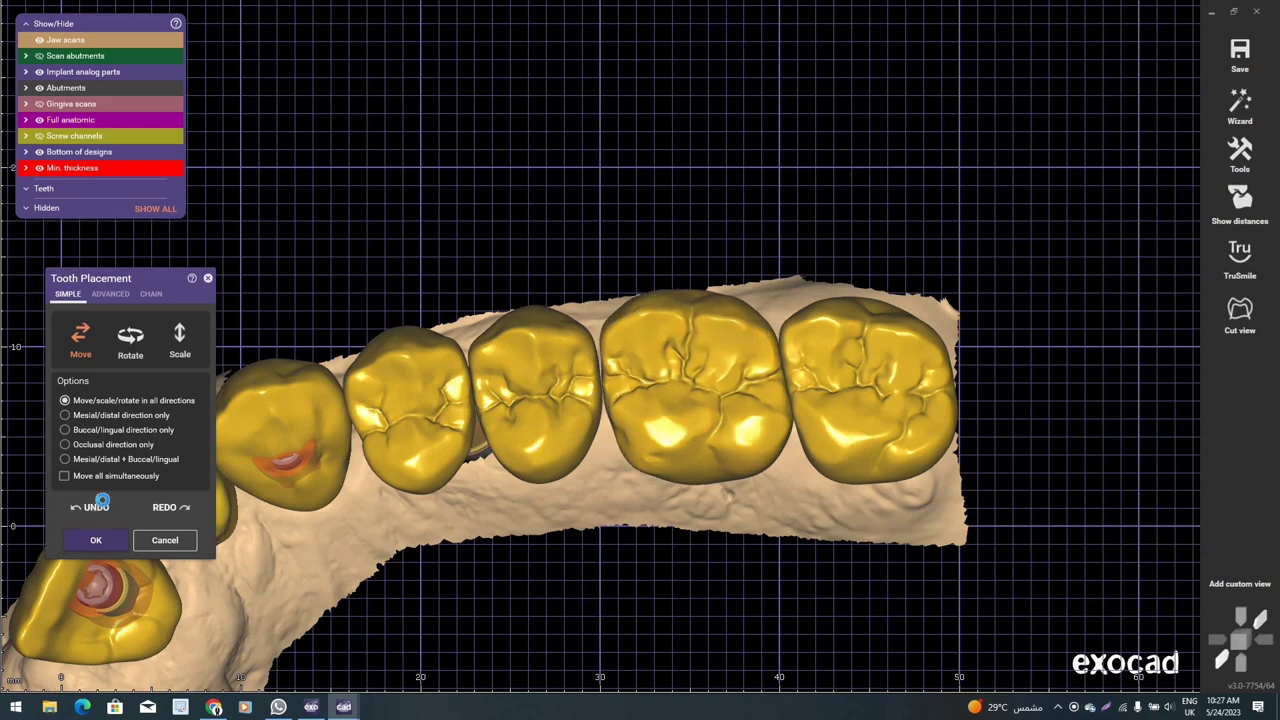
left_click_drag(667, 311, 659, 318)
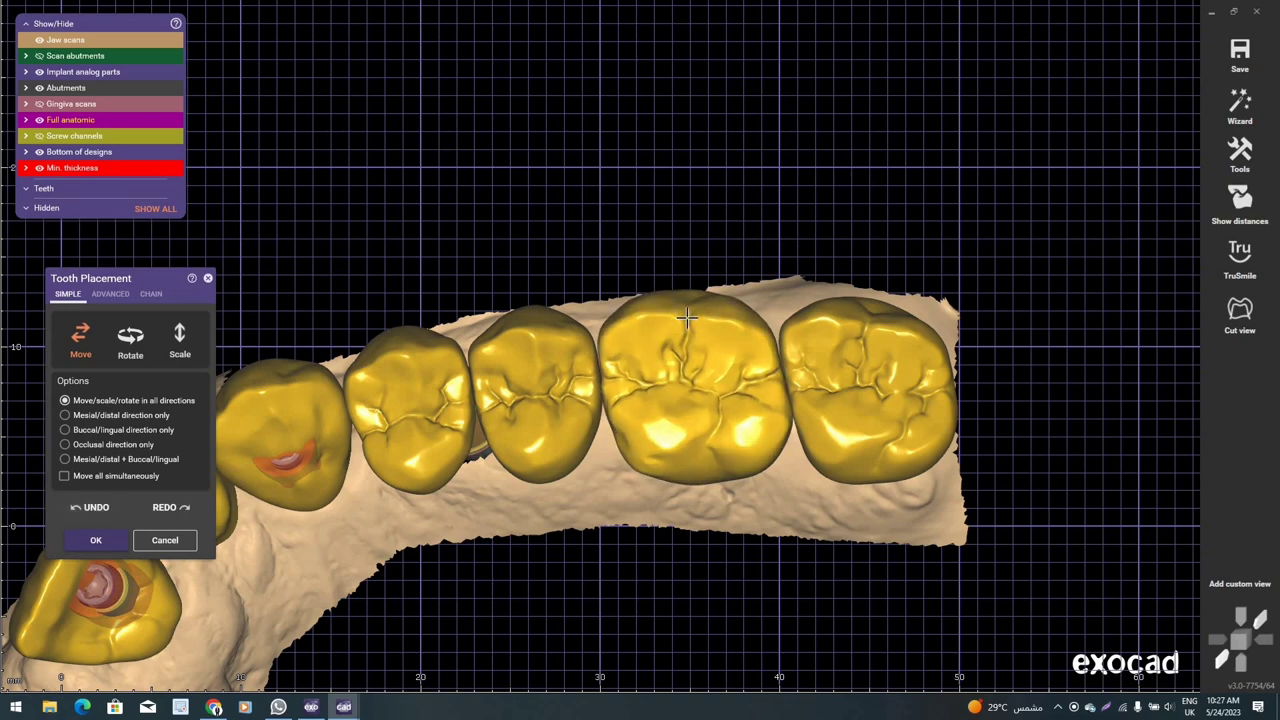
left_click_drag(850, 348, 849, 463)
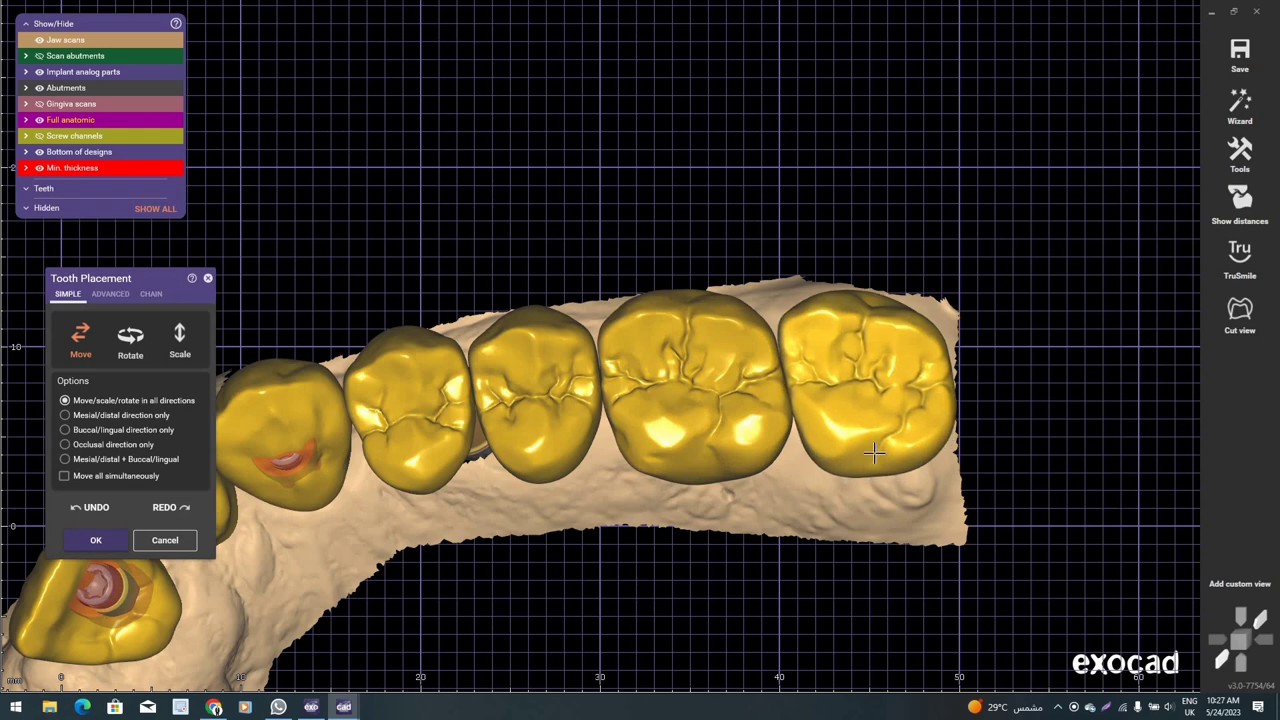
scroll(617, 469, "down", 2)
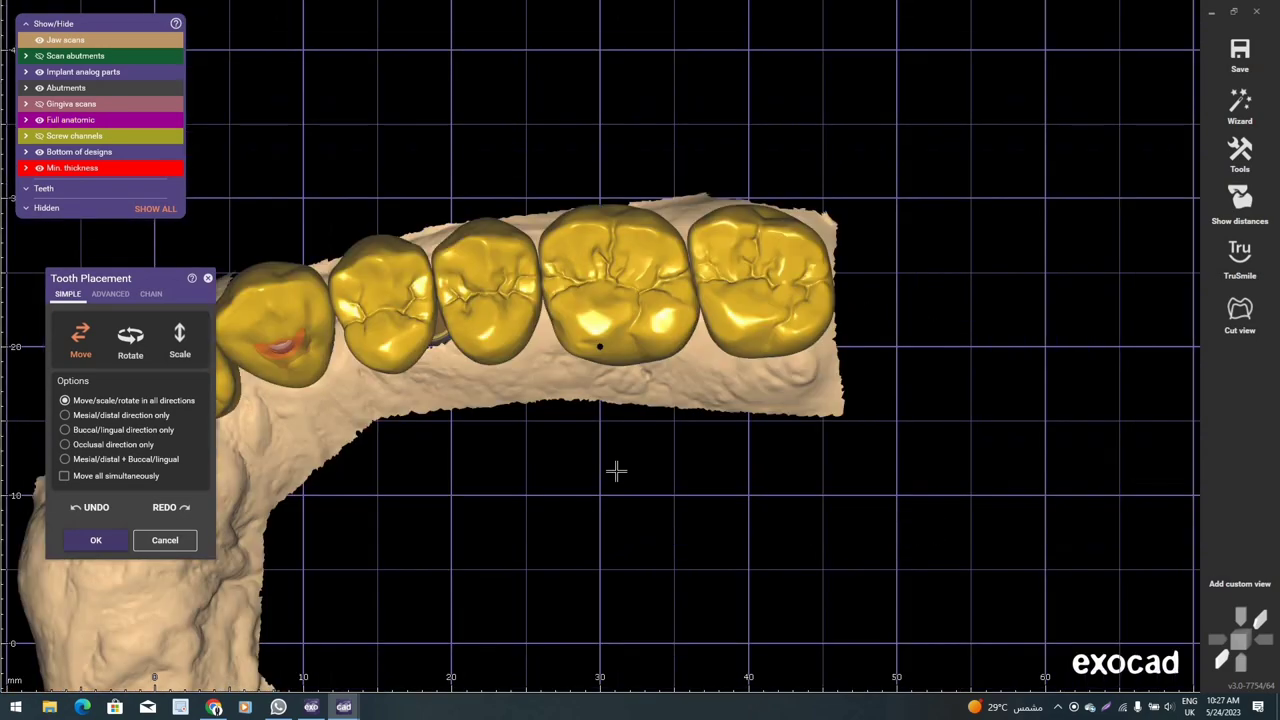
scroll(617, 469, "down", 2)
- Orbit and zoom the arch to a side-on view of the front teeth
scroll(616, 470, "down", 2)
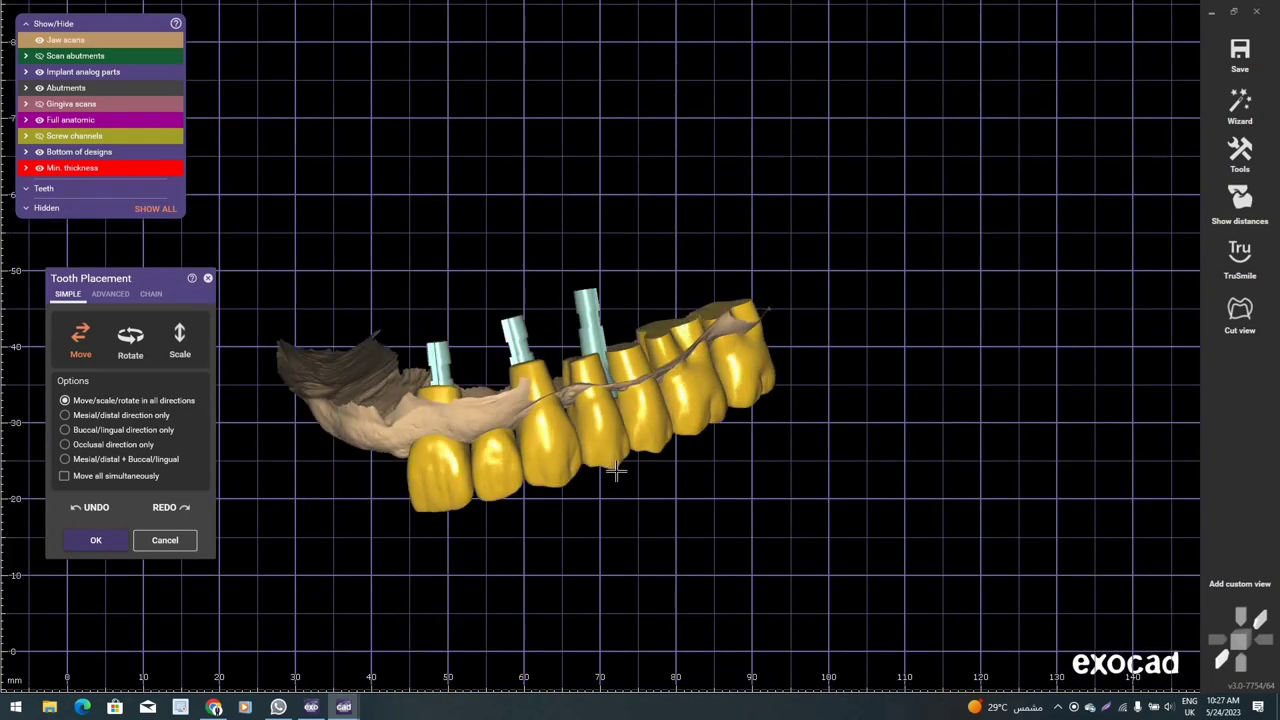
right_click_drag(616, 470, 600, 594)
scroll(600, 594, "down", 2)
scroll(659, 427, "up", 2)
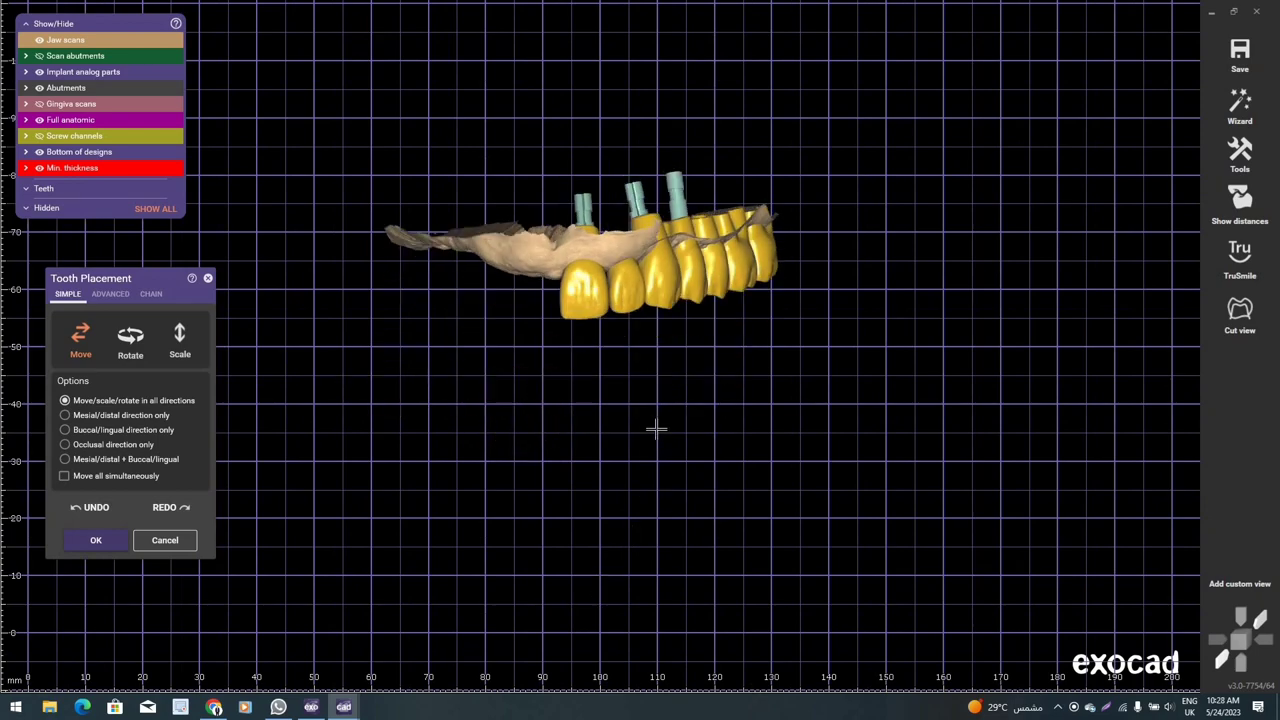
scroll(680, 460, "up", 2)
scroll(790, 502, "up", 1)
right_click_drag(789, 503, 700, 474)
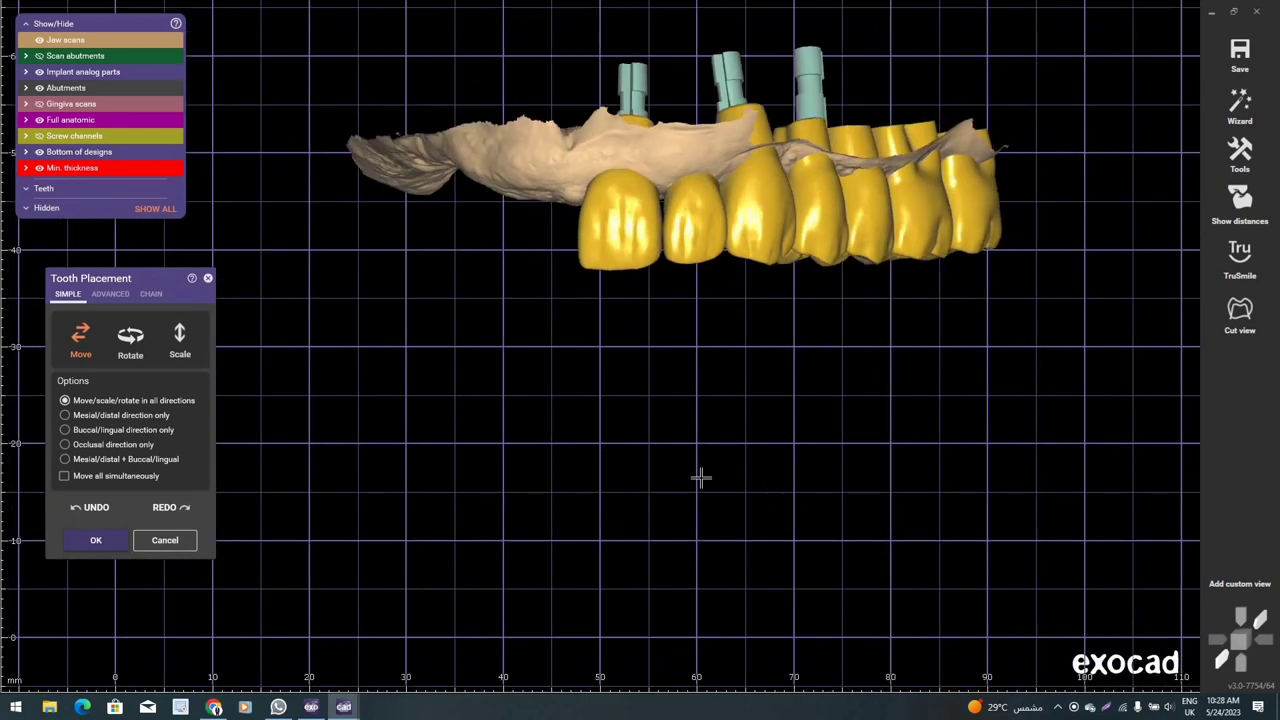
scroll(737, 569, "up", 1)
scroll(732, 568, "up", 1)
mouse_move(732, 568)
right_mouse_down()
mouse_move(754, 569)
mouse_move(755, 603)
mouse_move(806, 620)
mouse_move(1117, 603)
mouse_move(1069, 609)
right_mouse_up()
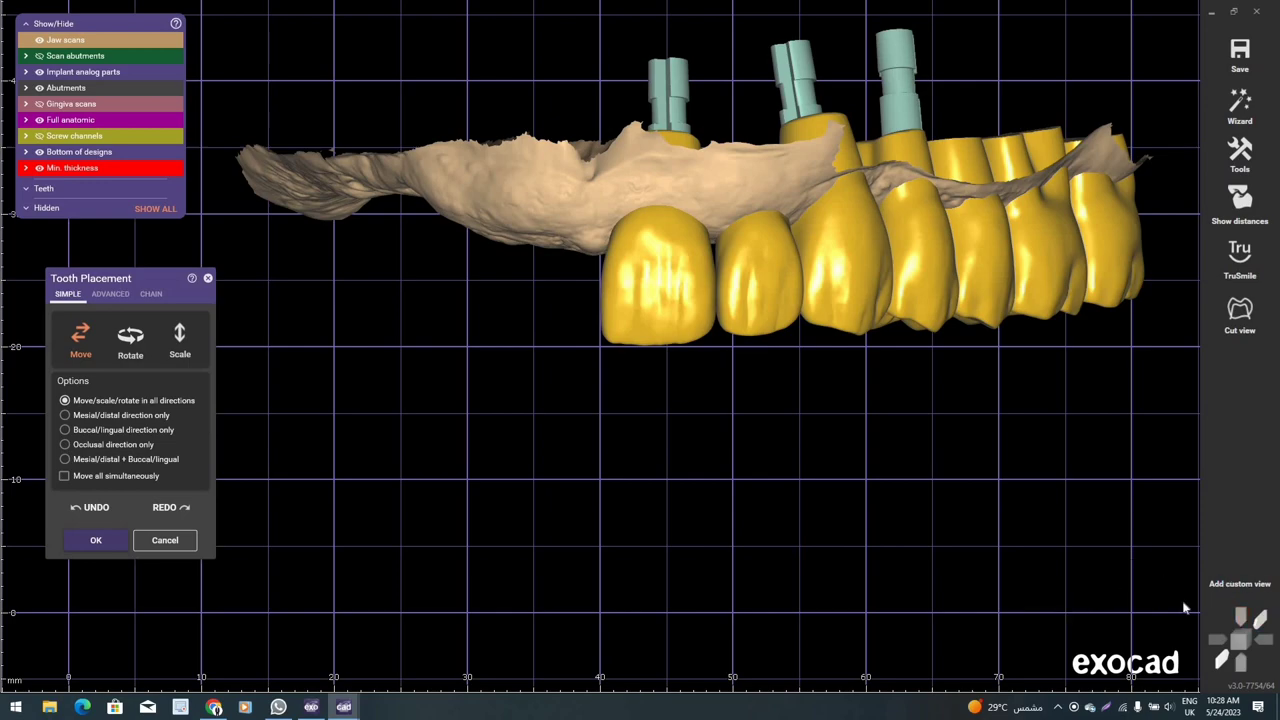
right_click(1058, 534)
left_click(1134, 569)
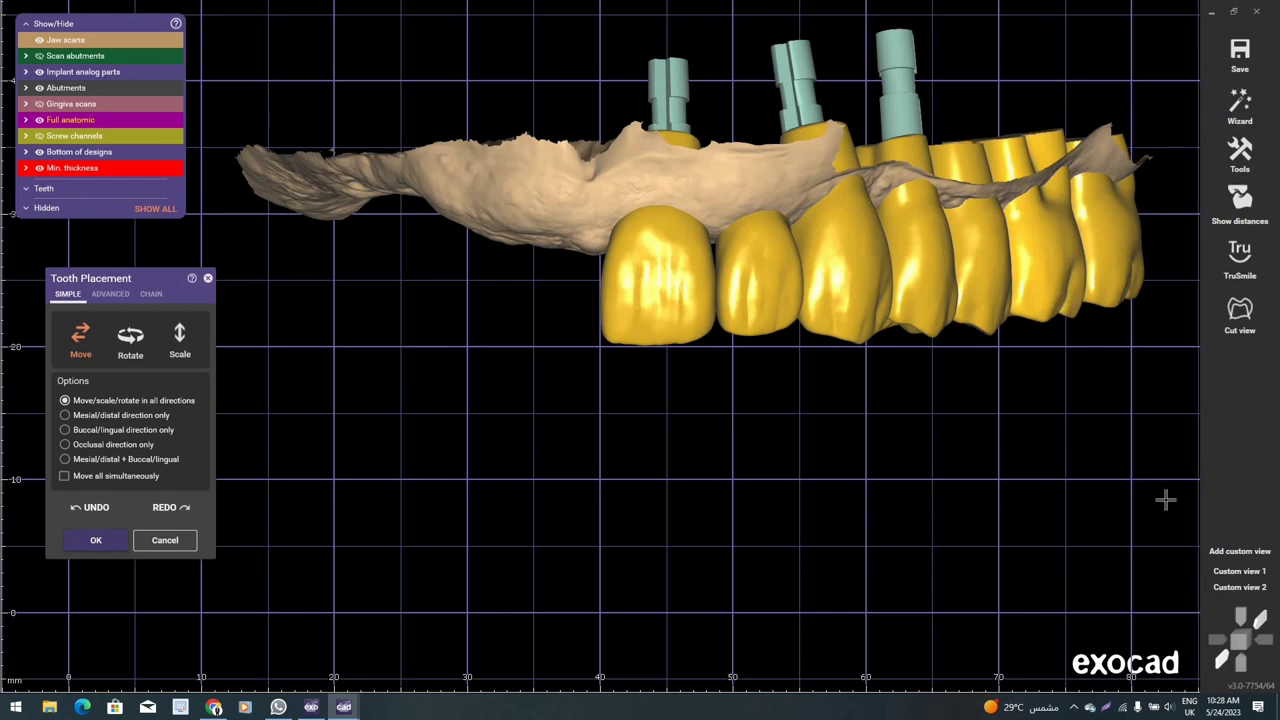
mouse_move(986, 552)
right_mouse_down()
mouse_move(855, 560)
mouse_move(819, 585)
right_mouse_up()
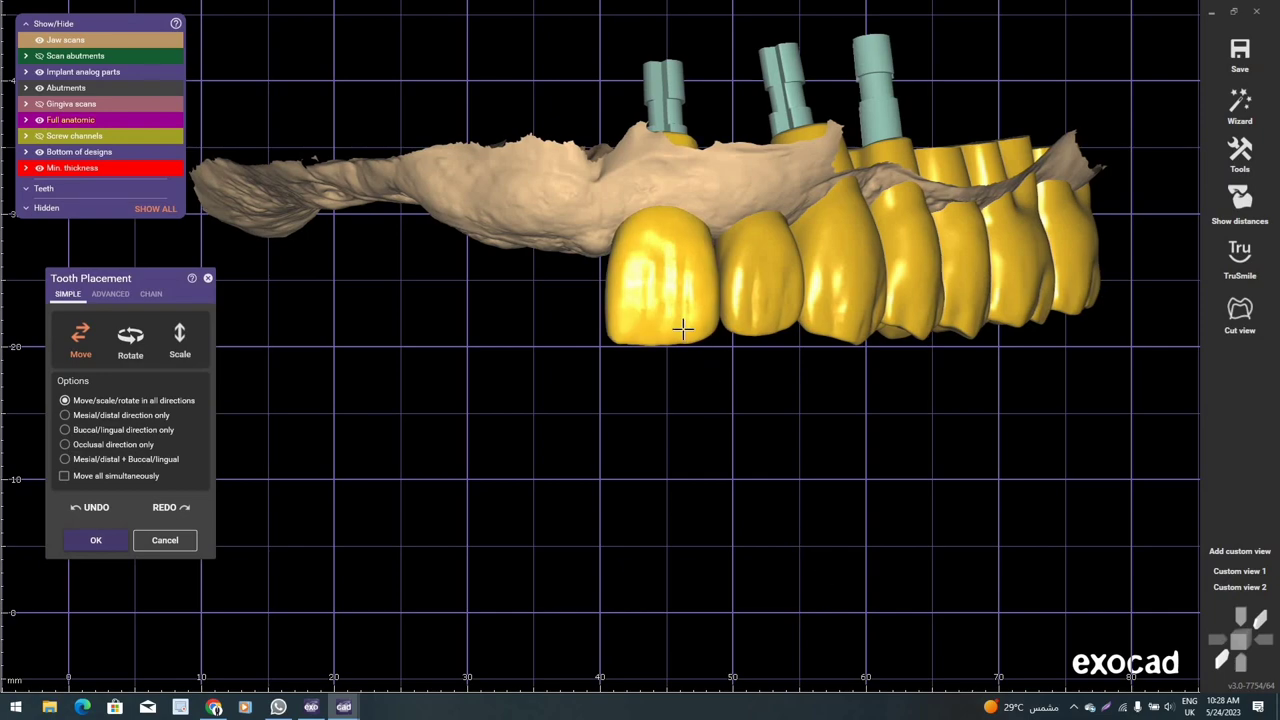
- Nudge the front tooth and the second tooth slightly to the left
left_click_drag(679, 330, 679, 333)
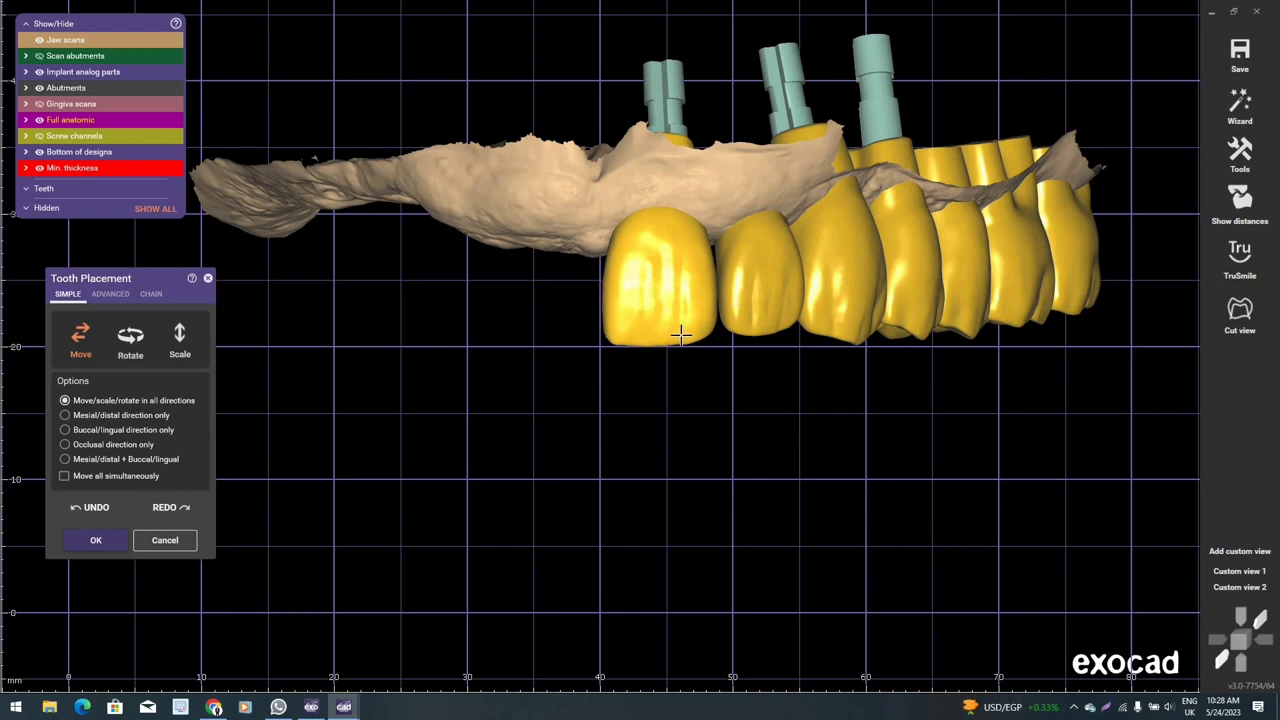
left_click_drag(679, 335, 677, 335)
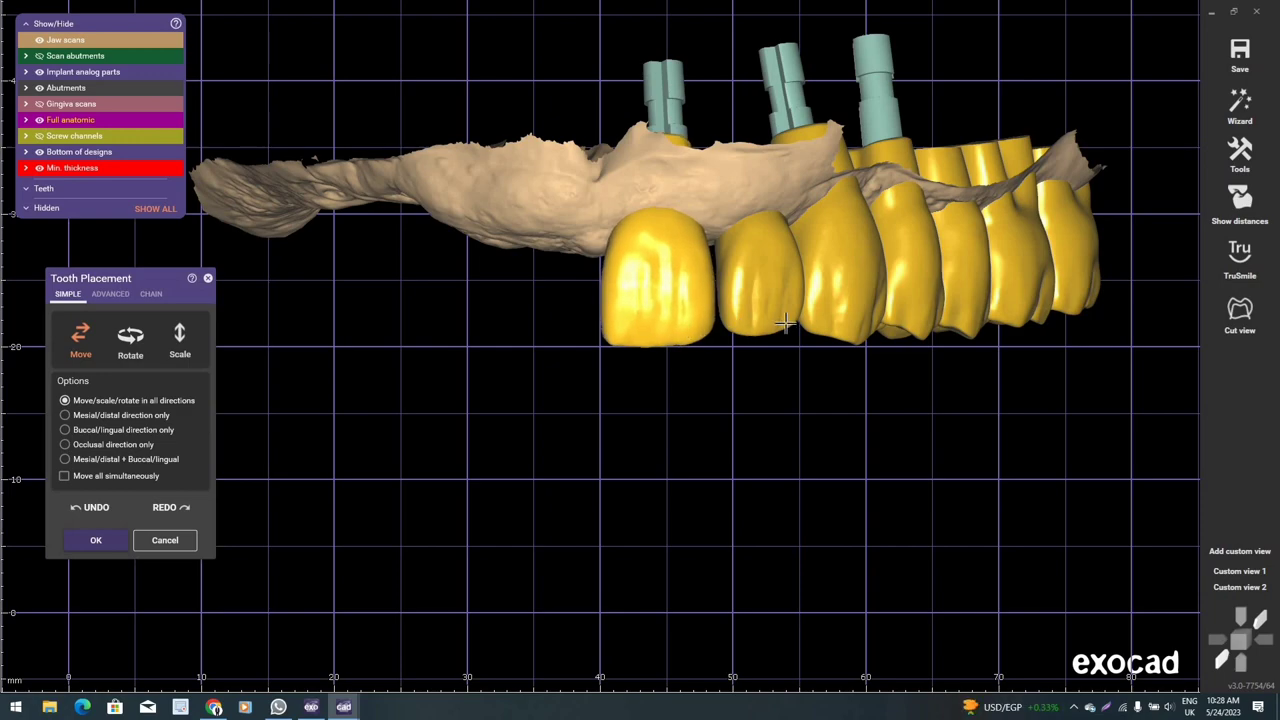
left_click_drag(761, 326, 759, 326)
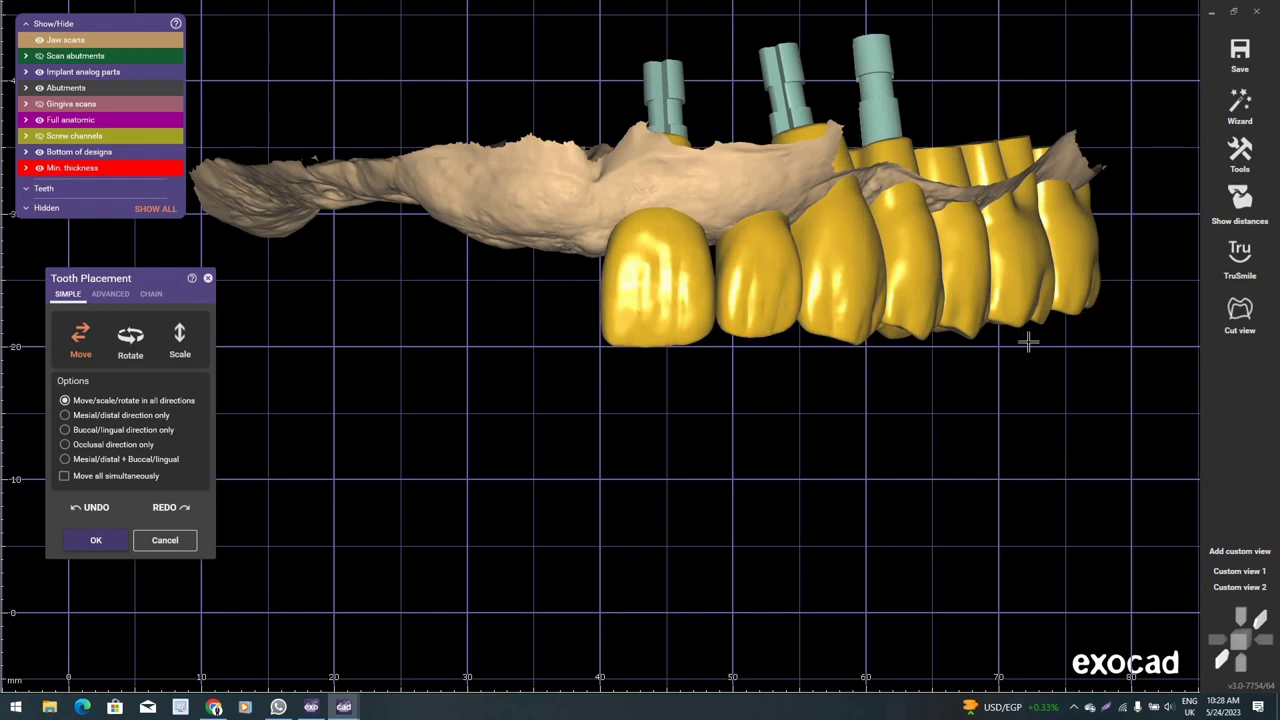
- Check the crowns and implant posts from above and side-on, then accept the tooth placement
right_click_drag(777, 330, 857, 329)
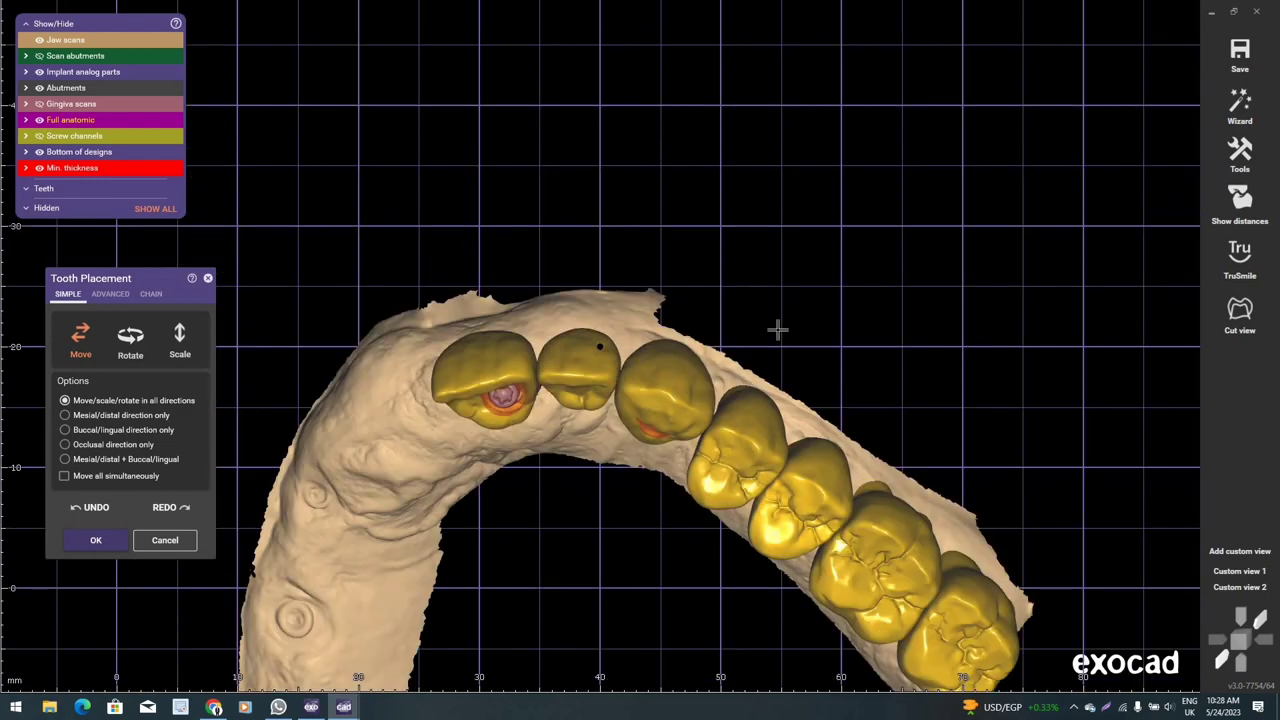
scroll(563, 398, "up", 2)
scroll(580, 380, "up", 1)
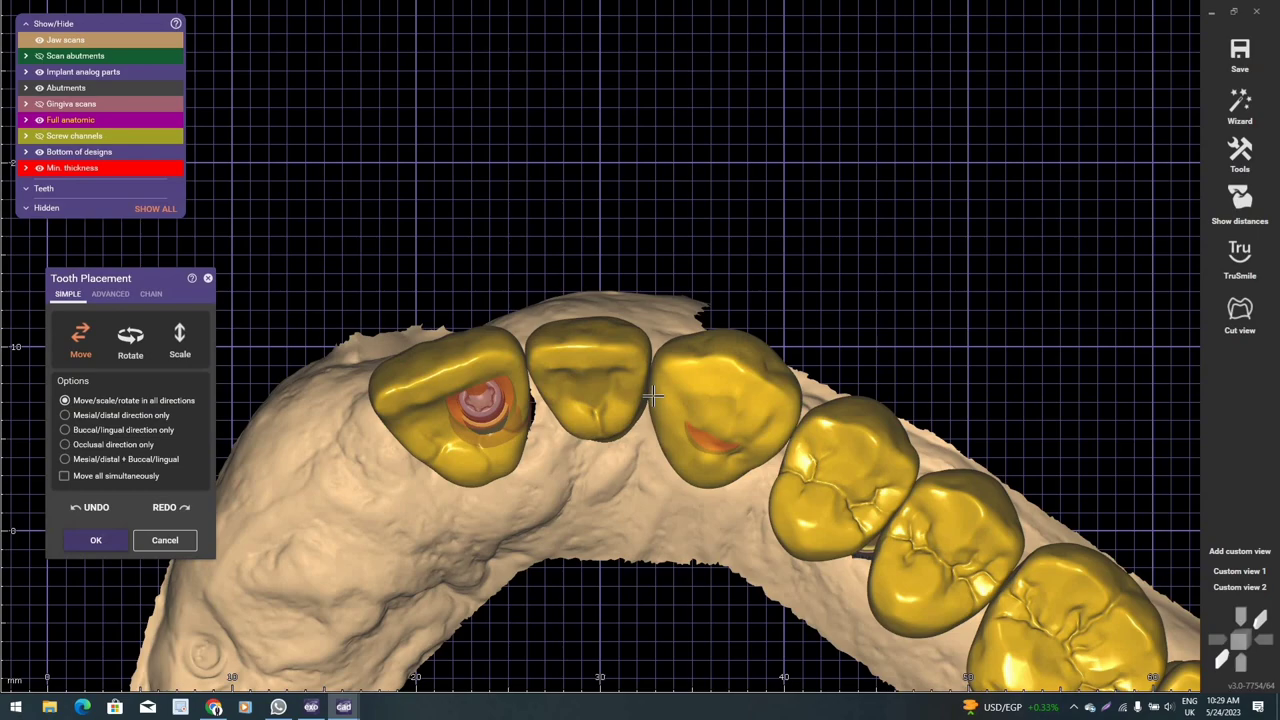
mouse_move(652, 395)
right_mouse_down()
mouse_move(866, 471)
mouse_move(920, 509)
right_mouse_up()
scroll(866, 471, "down", 1)
scroll(920, 509, "up", 2)
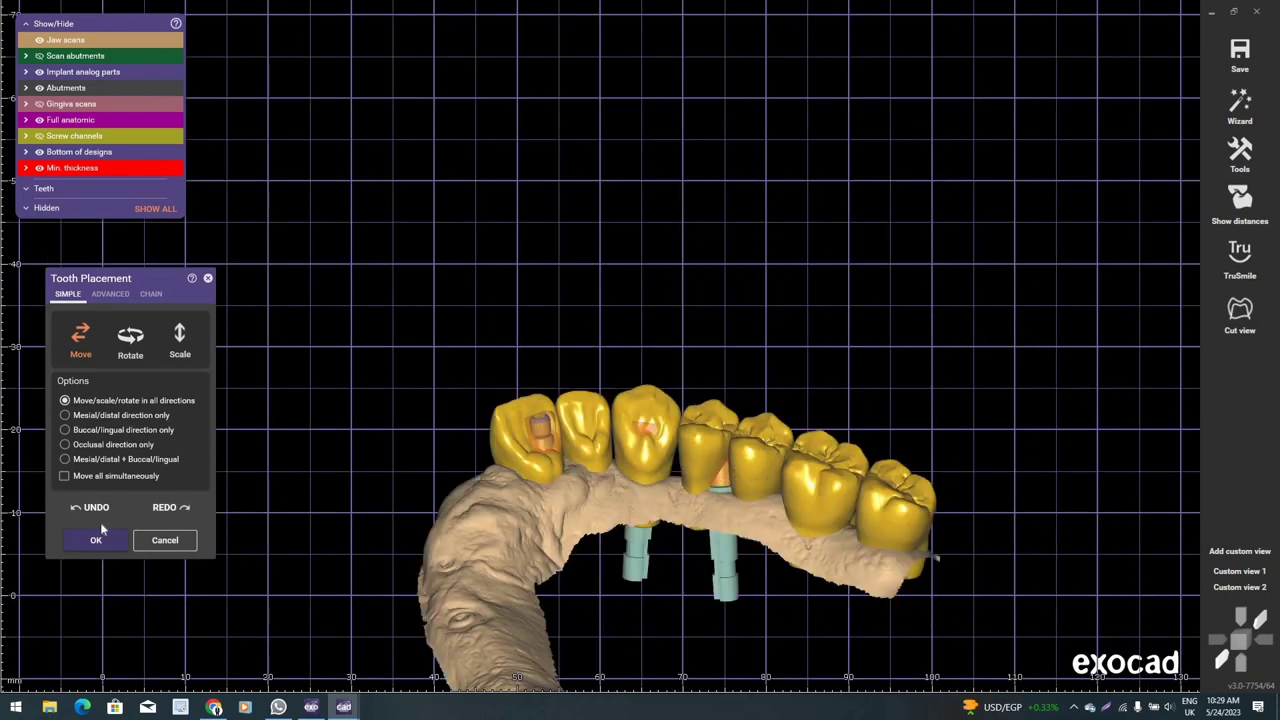
left_click(104, 549)
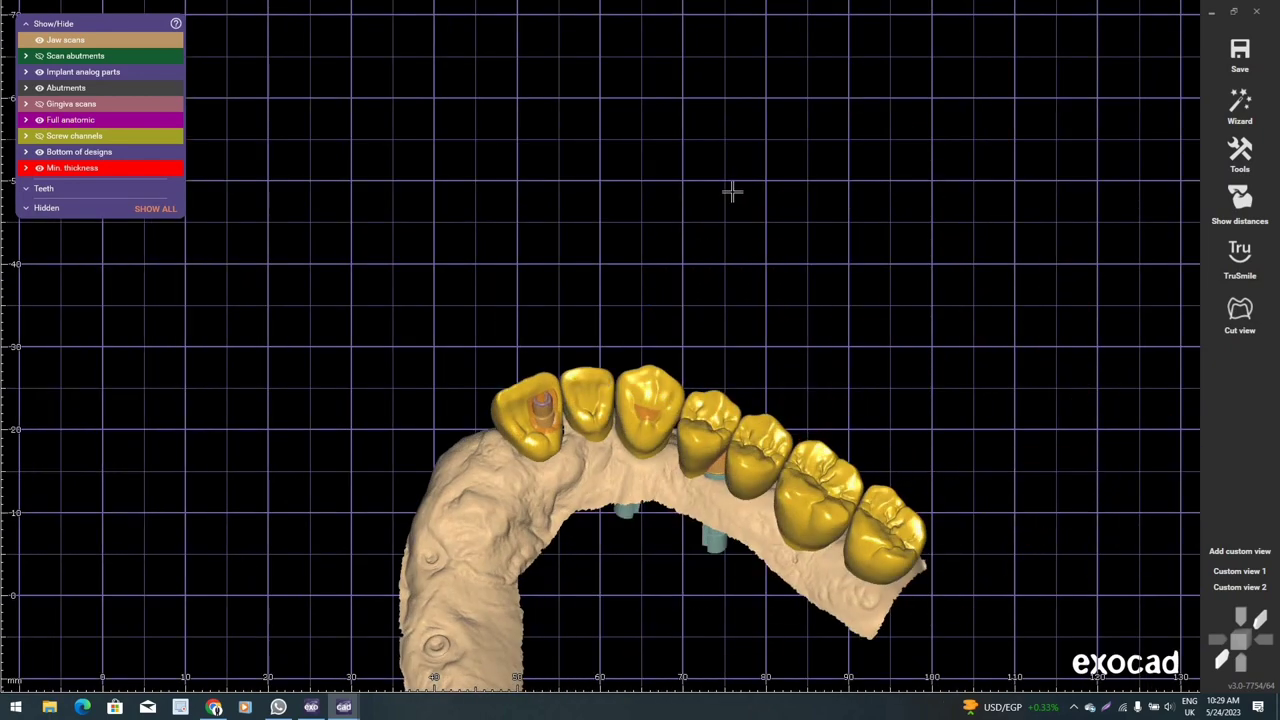
- Open Free-Forming for the crowns from the design tools list
mouse_move(752, 368)
right_mouse_down()
mouse_move(889, 180)
mouse_move(943, 137)
right_mouse_up()
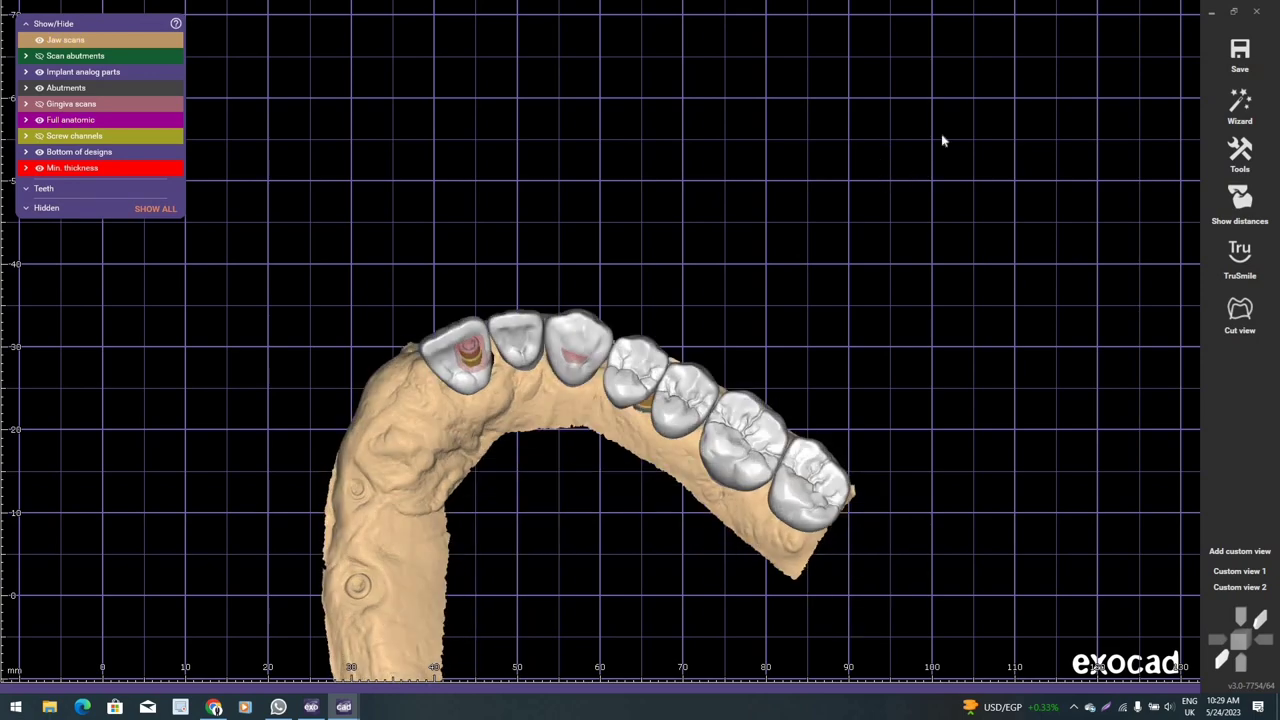
right_click(943, 137)
left_click(485, 380)
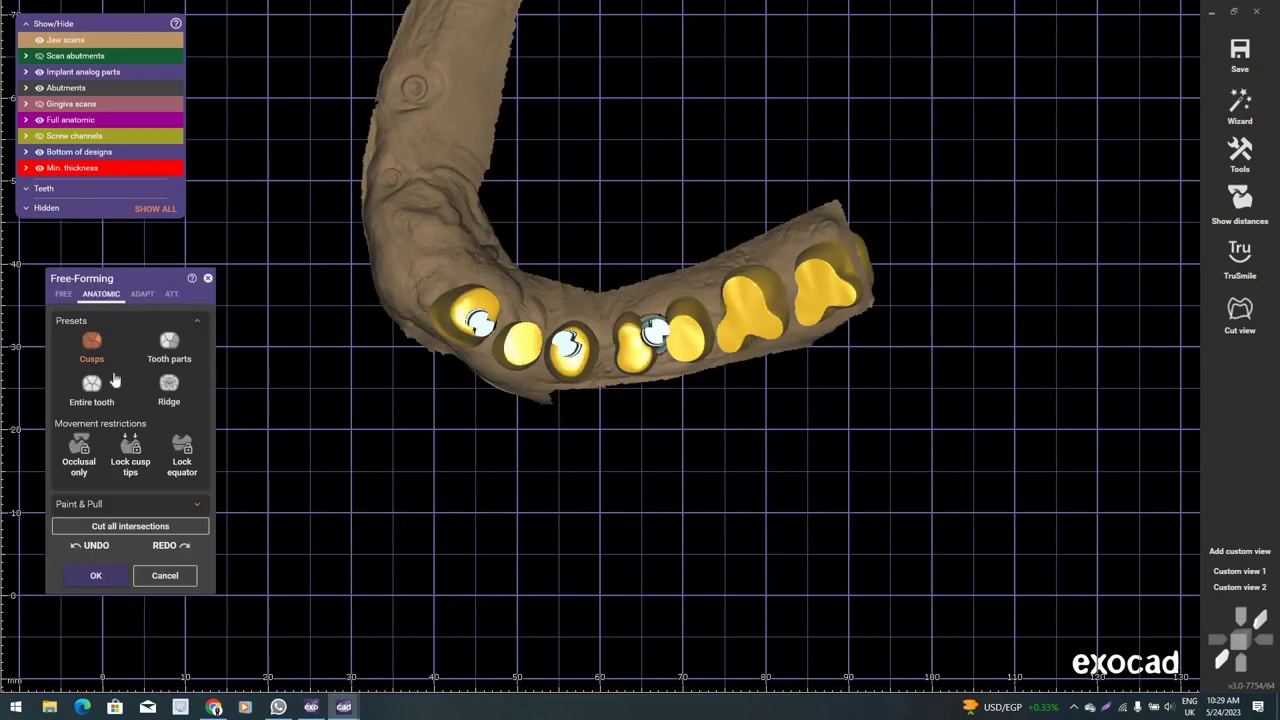
- Switch to FREE brush sculpting and build up material on the front crown
left_click(63, 293)
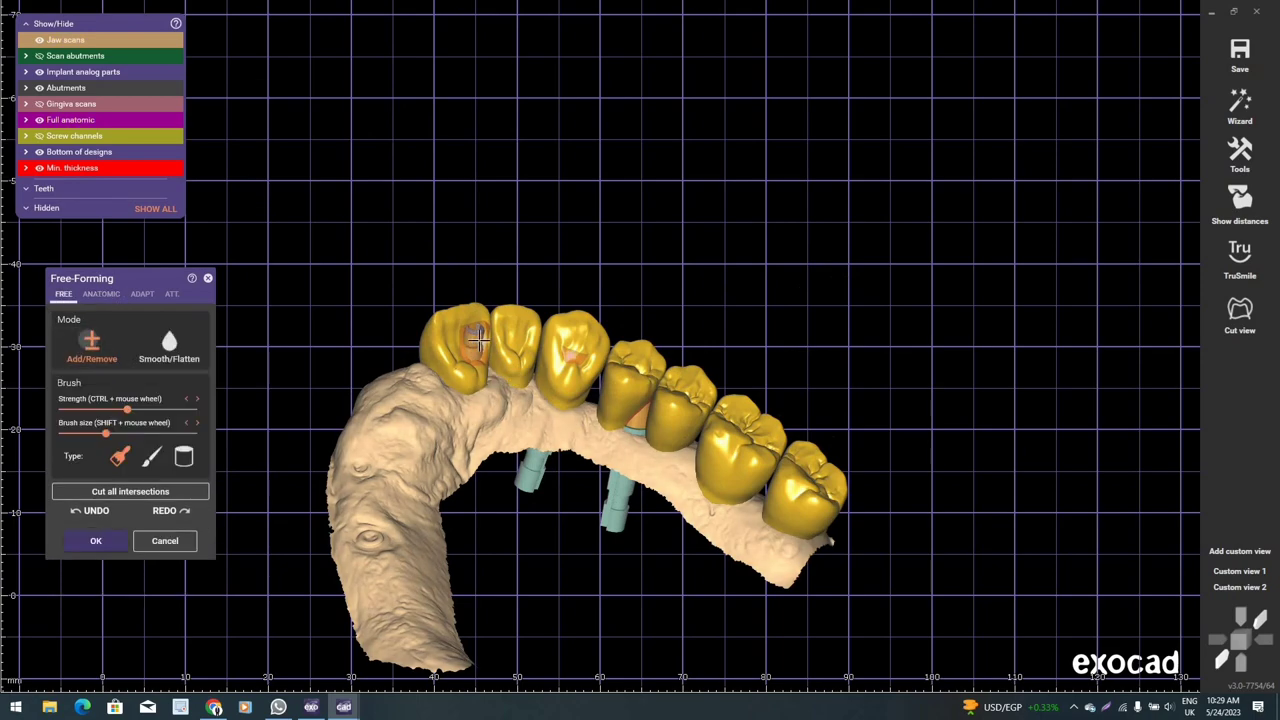
scroll(478, 338, "up", 3)
scroll(484, 342, "up", 3)
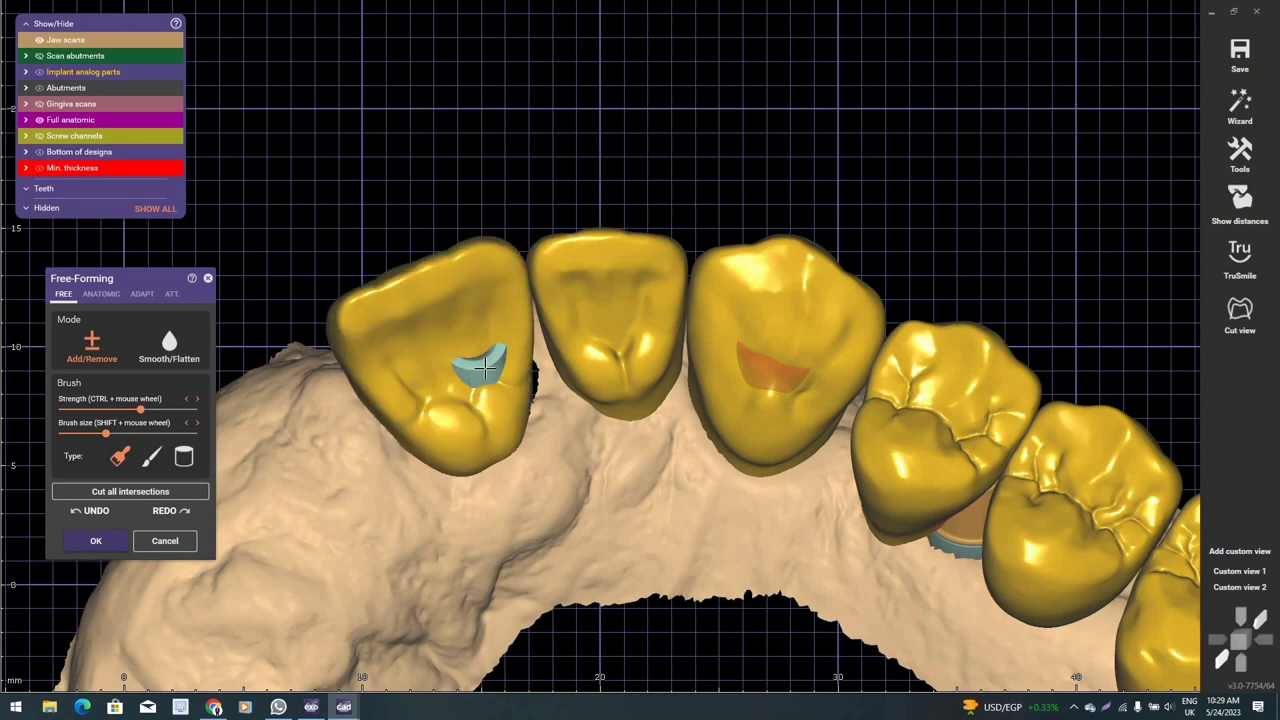
left_click(467, 351)
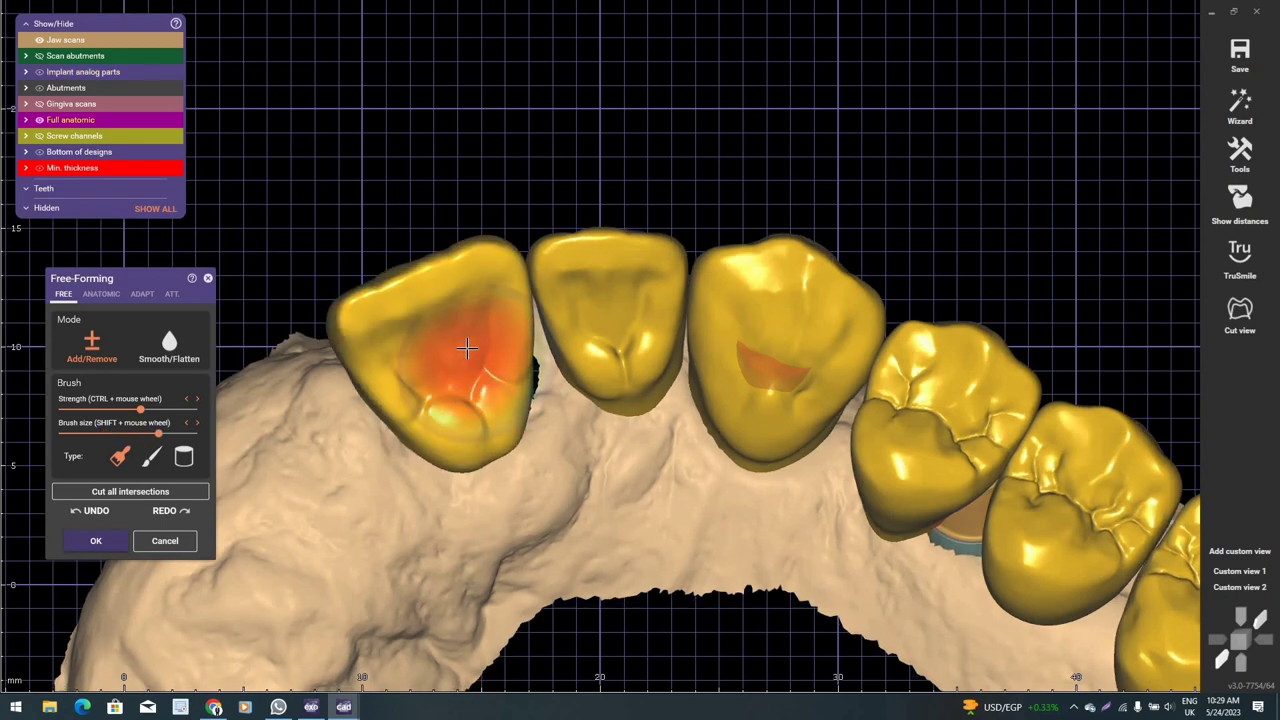
- Add material over the exposed abutment patch with a smaller Add/Remove brush
scroll(467, 347, "up", 1, "shift")
scroll(467, 347, "up", 1, "ctrl")
scroll(475, 345, "up", 2)
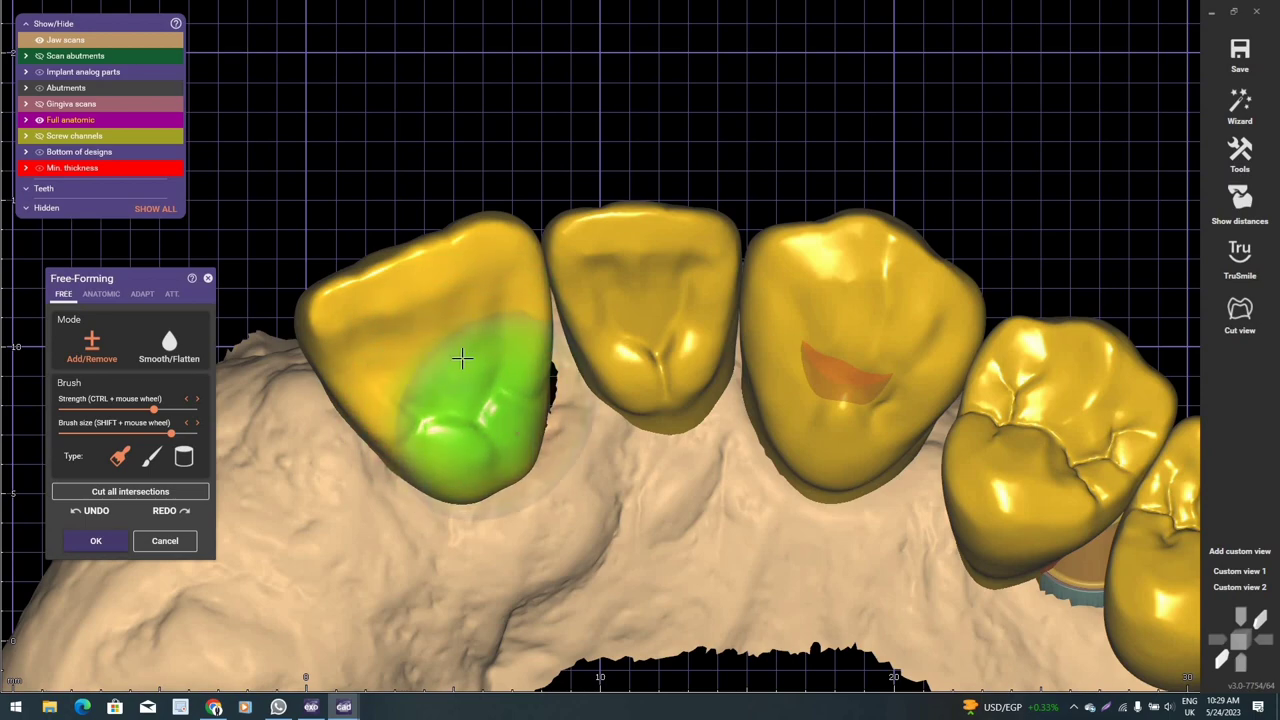
scroll(333, 325, "down", 3, "shift")
scroll(333, 327, "down", 2, "shift")
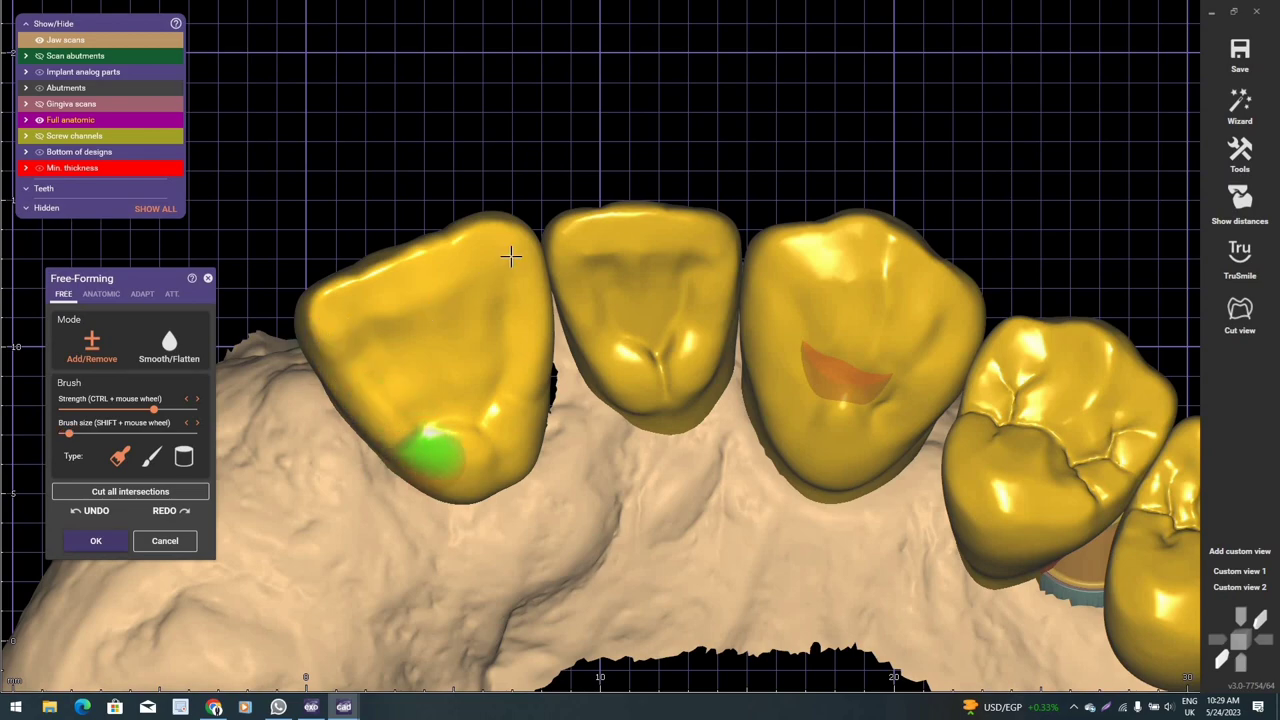
left_click(492, 355)
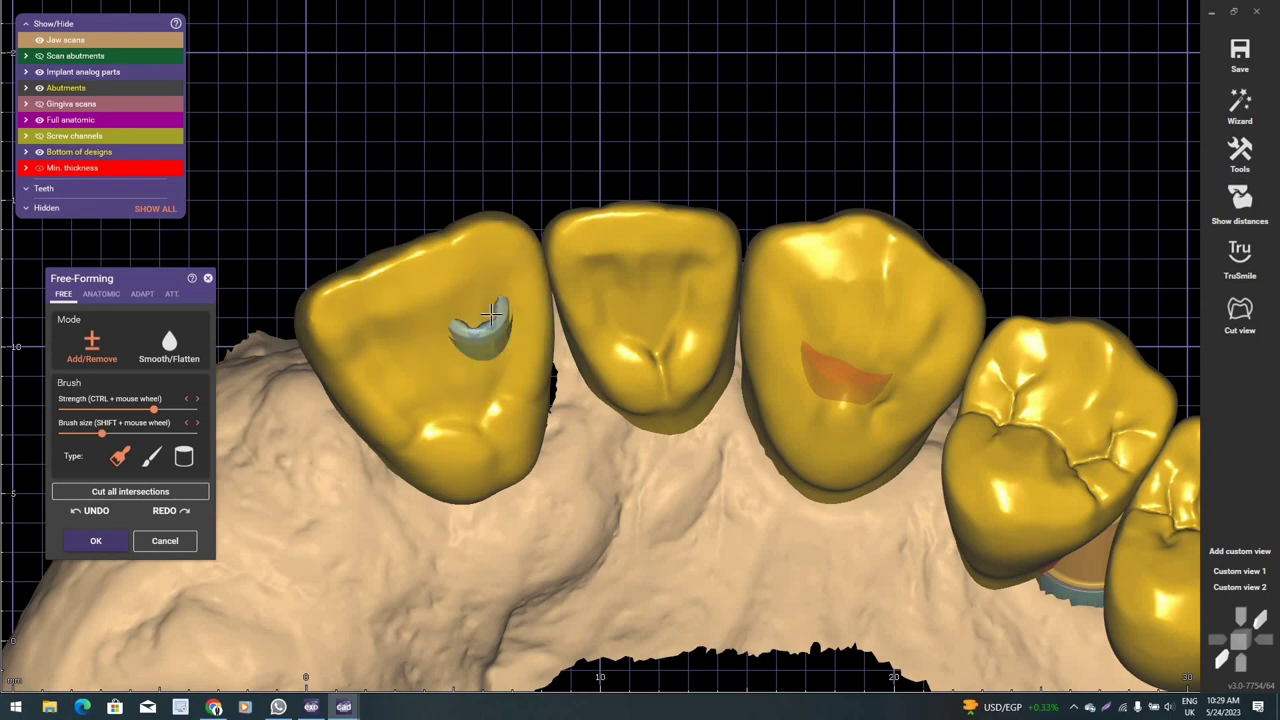
scroll(466, 333, "up", 2, "shift")
scroll(466, 333, "up", 1)
scroll(466, 333, "up", 1, "shift")
scroll(460, 333, "up", 2, "shift")
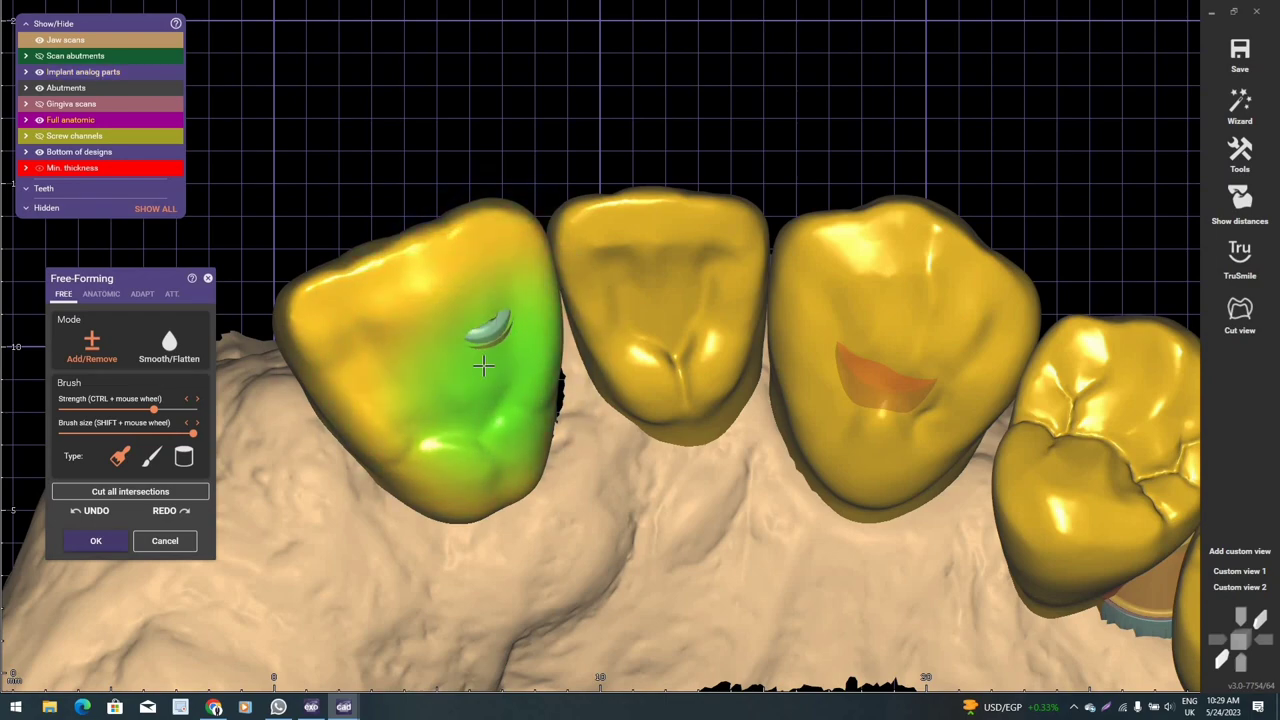
scroll(349, 320, "down", 3, "shift")
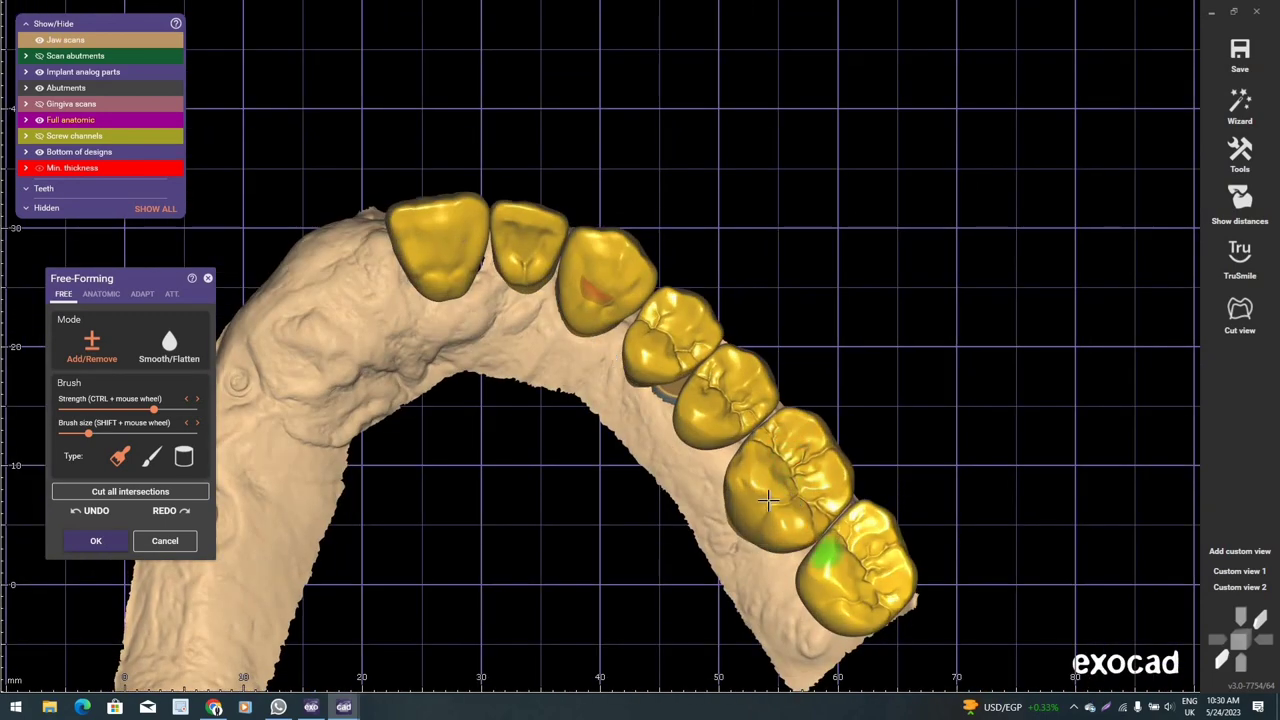
- Show the crowns translucent, check frontal and occlusal views, then apply the free-forming edits
left_click(781, 502)
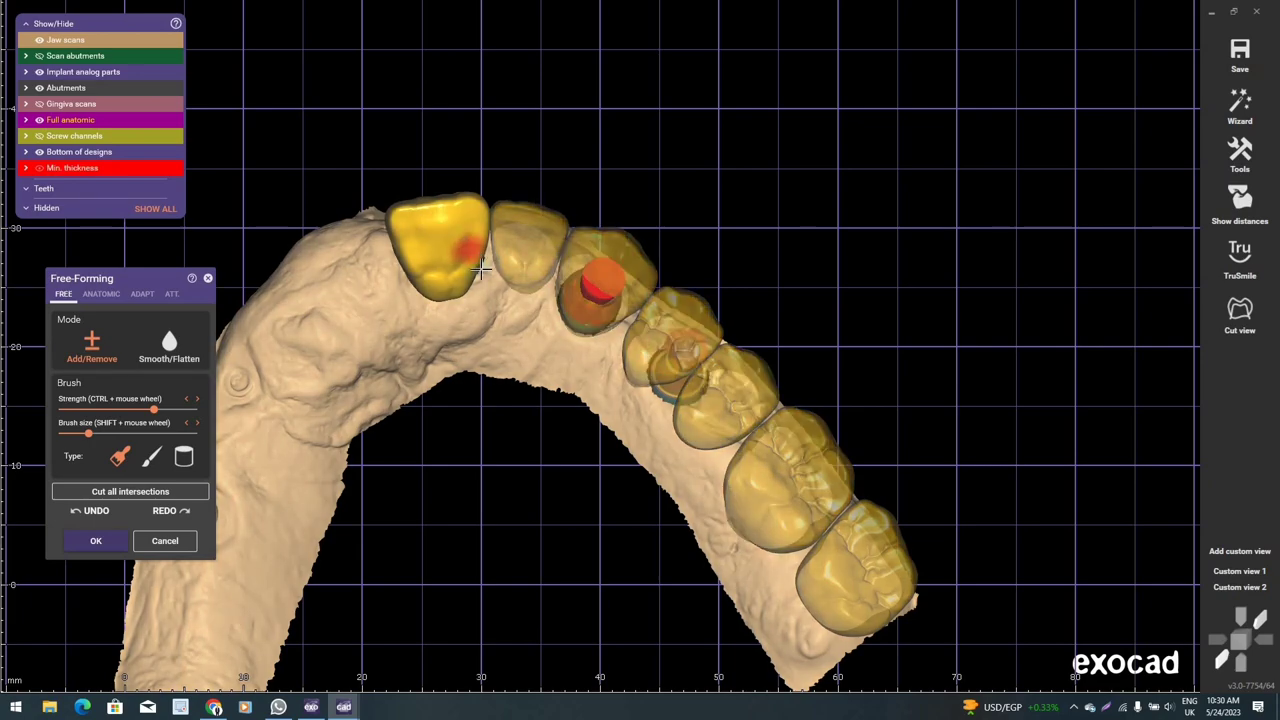
key("Down")
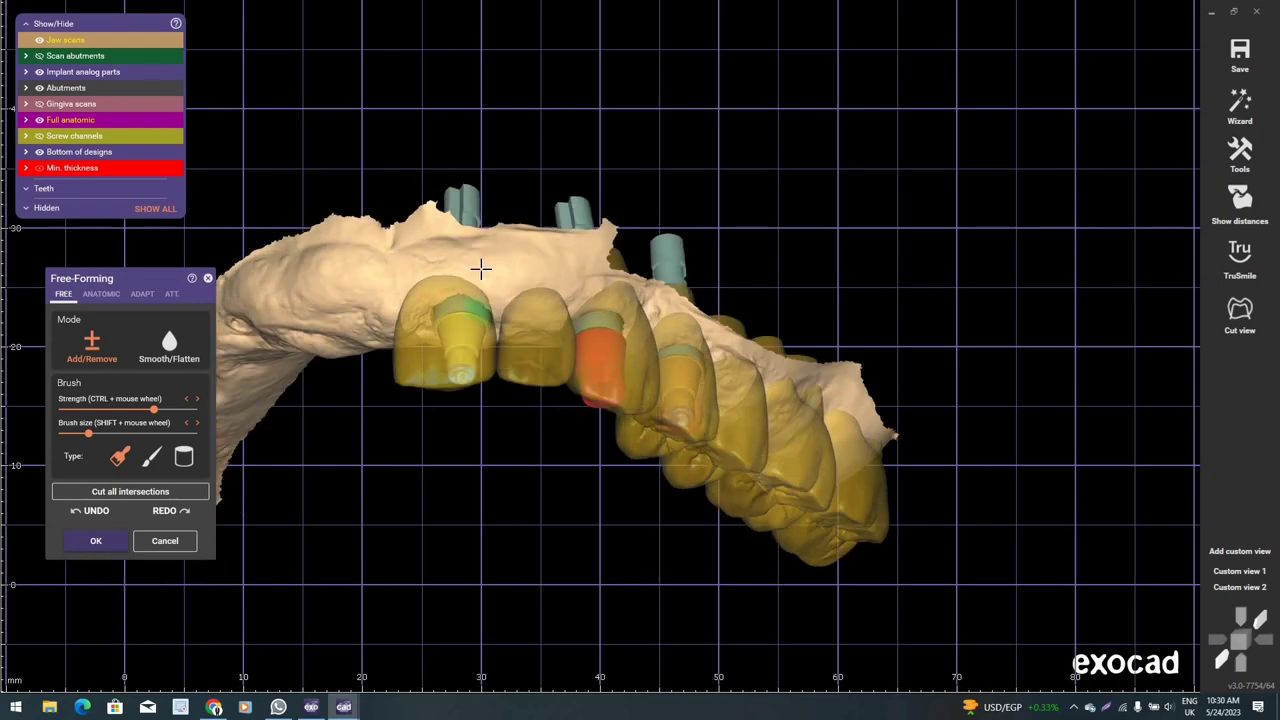
key("Up")
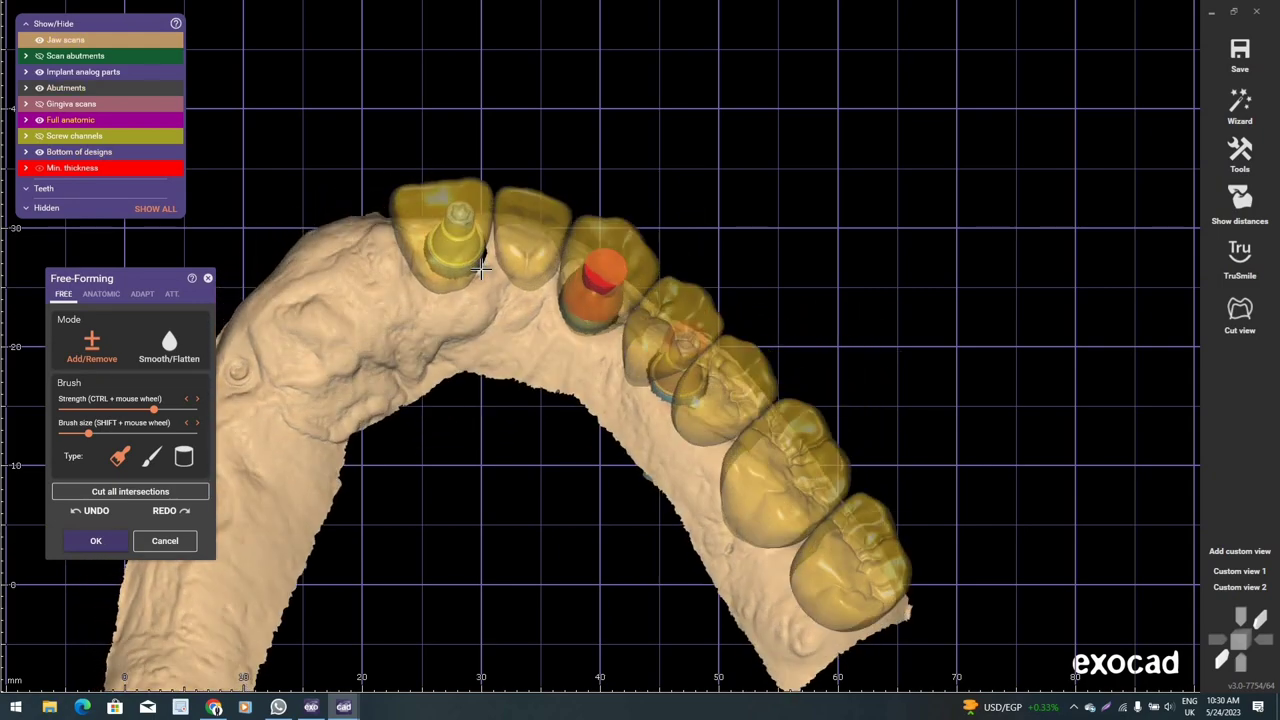
key("Up")
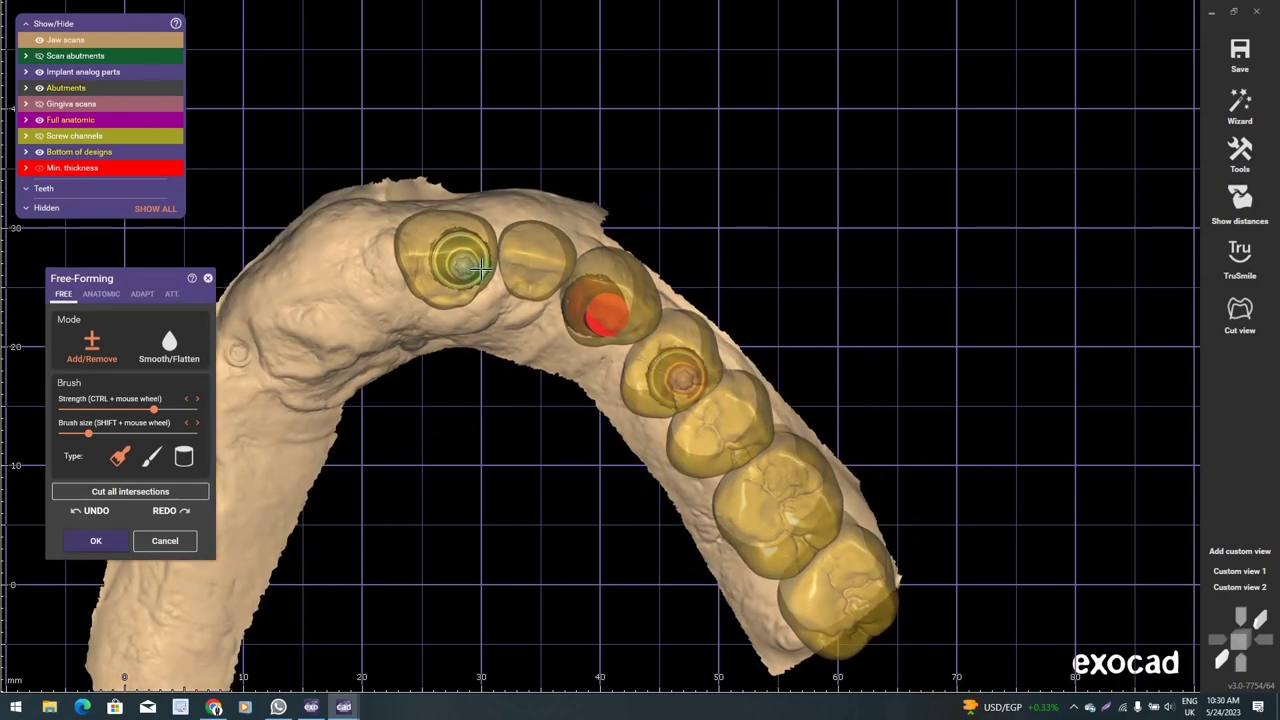
right_click_drag(481, 268, 468, 283)
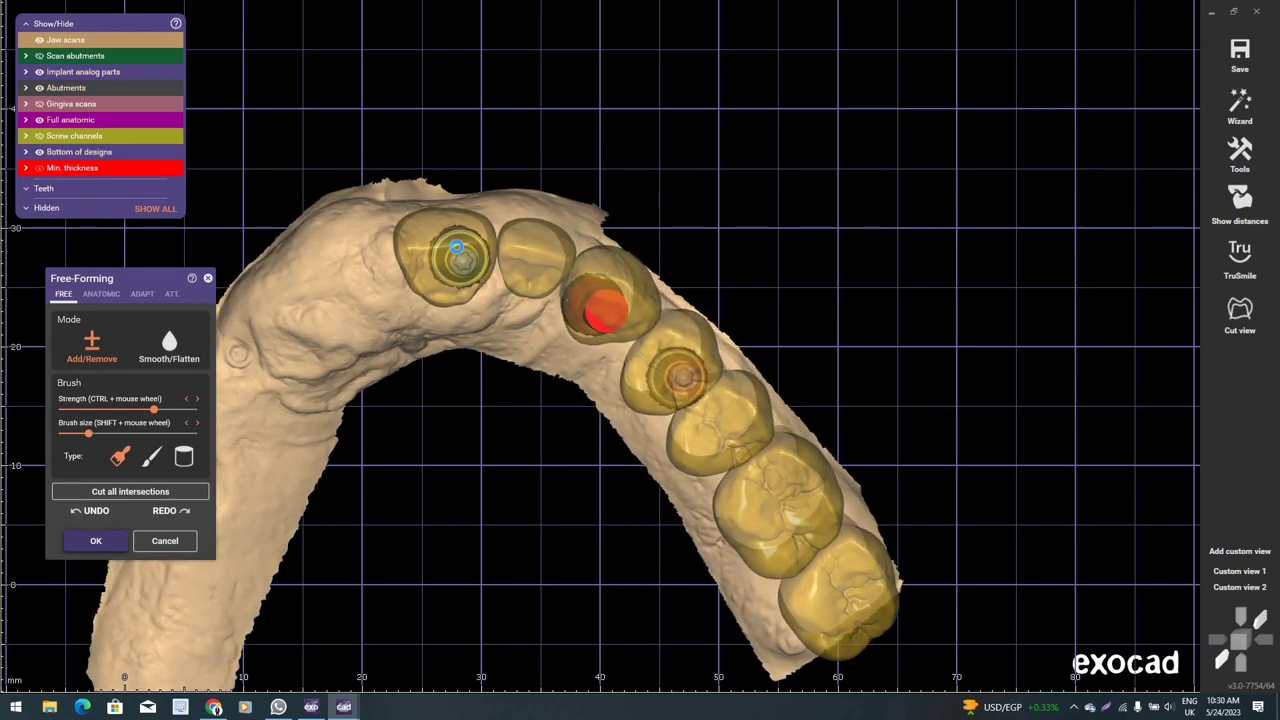
key("Return")
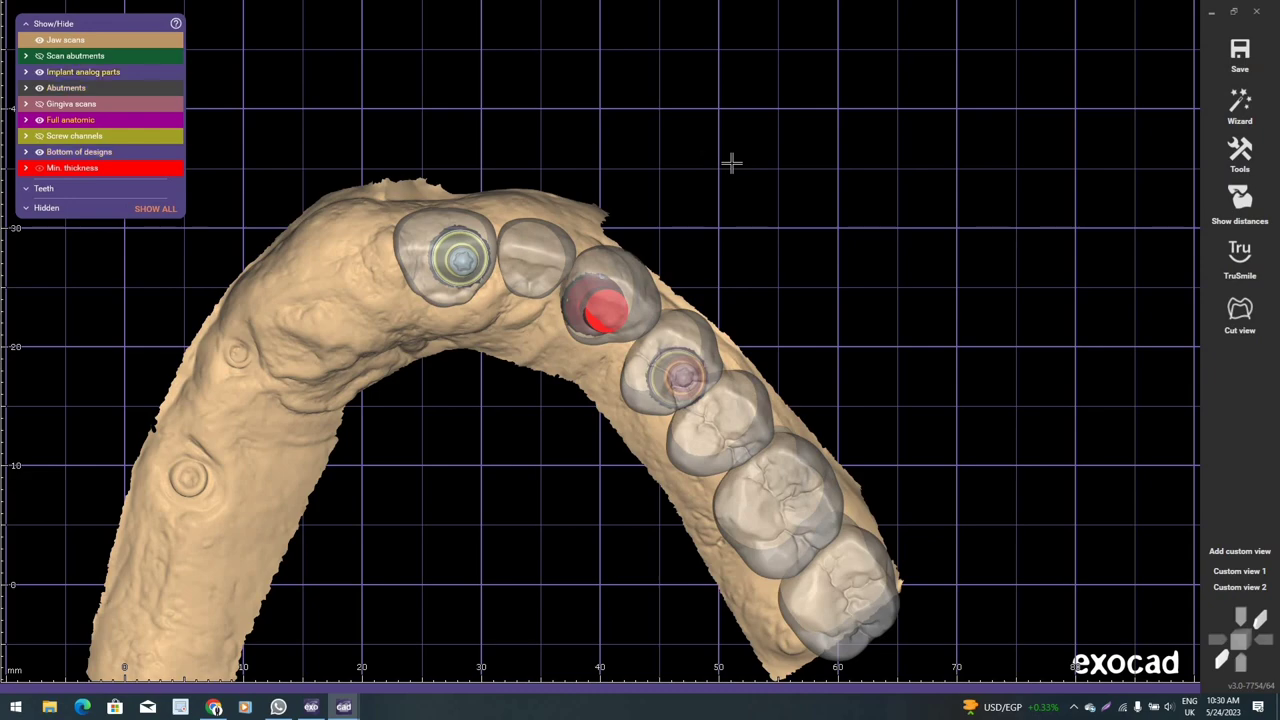
- Reopen Tooth Placement and orbit the arch to a side-on view
right_click(806, 120)
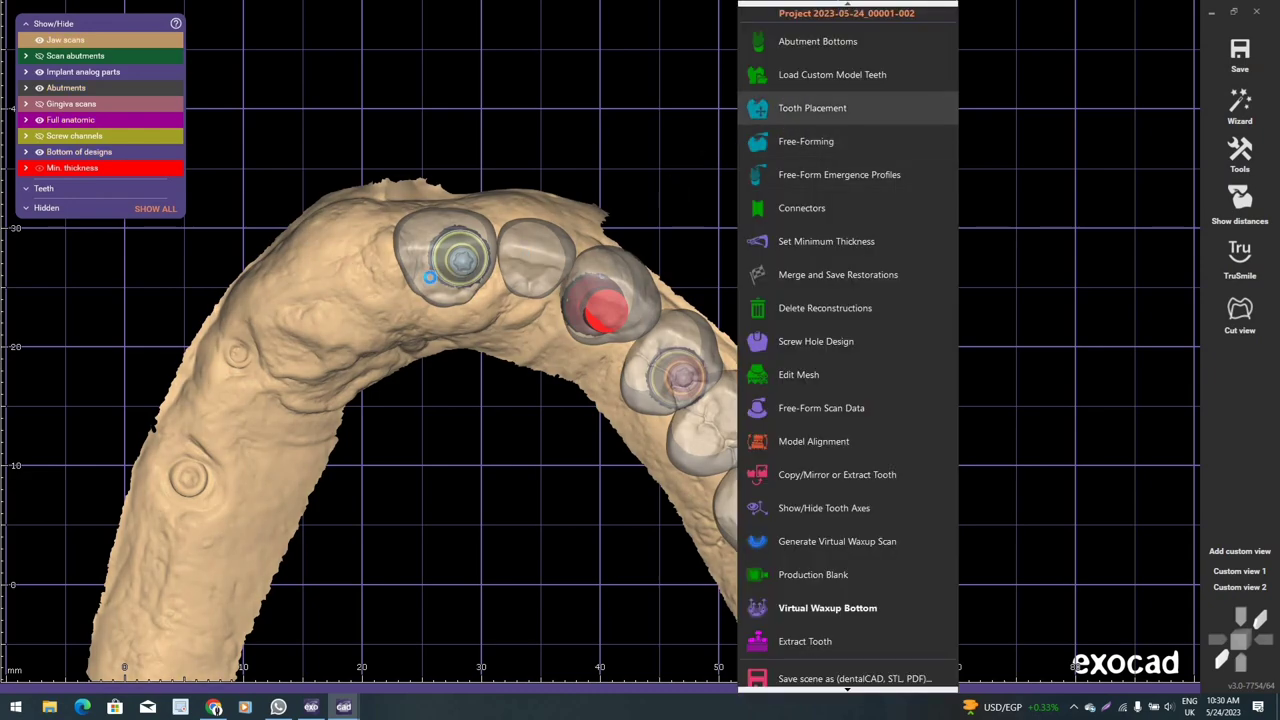
left_click(806, 108)
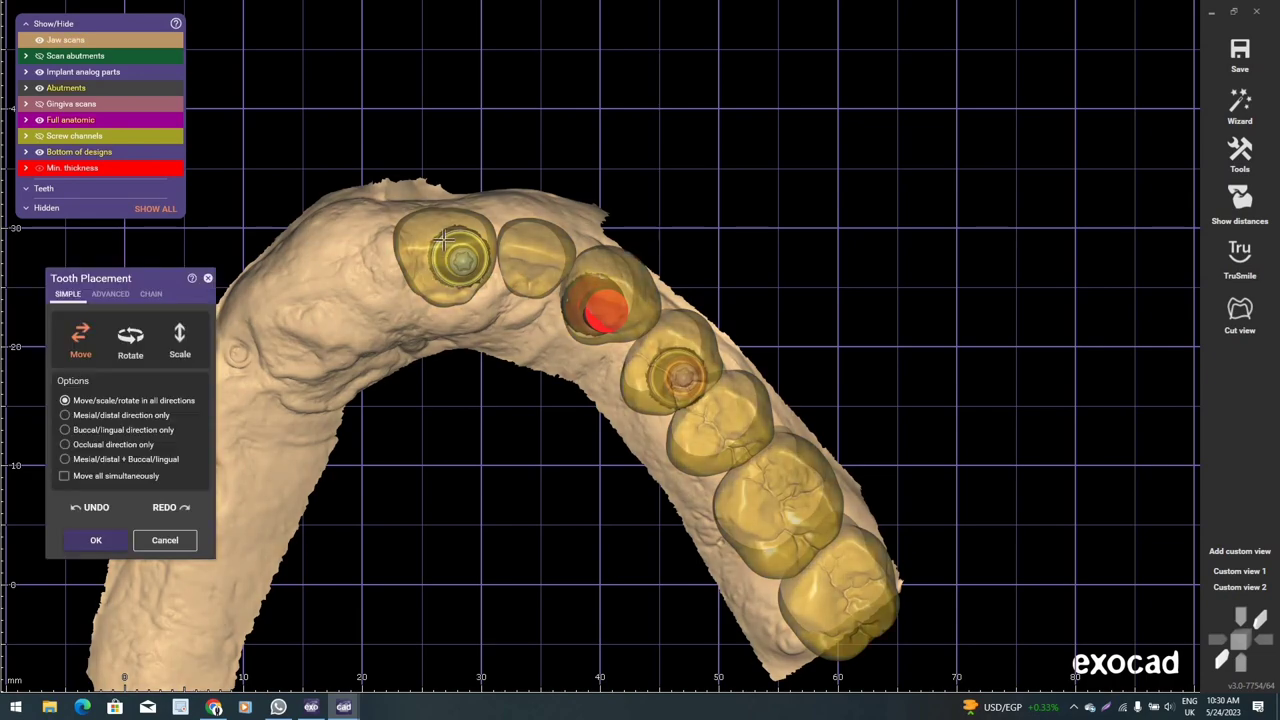
scroll(437, 268, "up", 2)
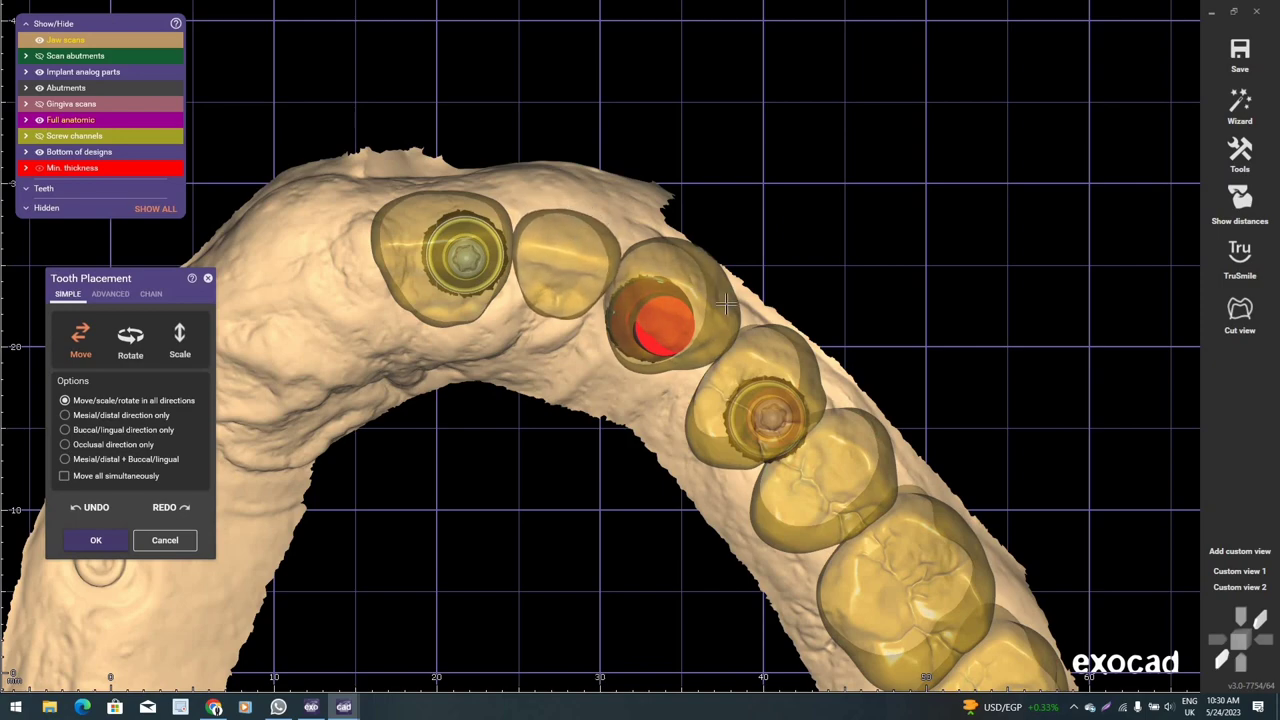
scroll(726, 303, "down", 3)
right_click_drag(714, 280, 668, 298)
scroll(669, 291, "up", 3)
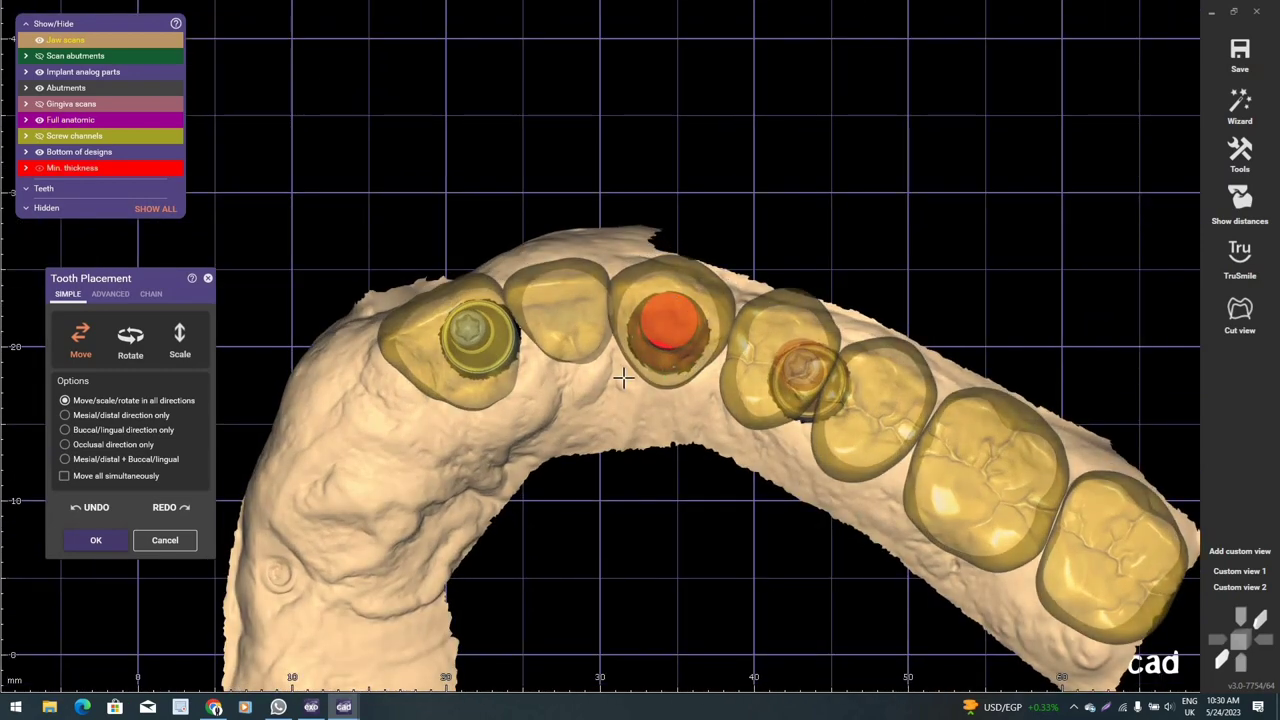
right_click_drag(622, 378, 754, 392)
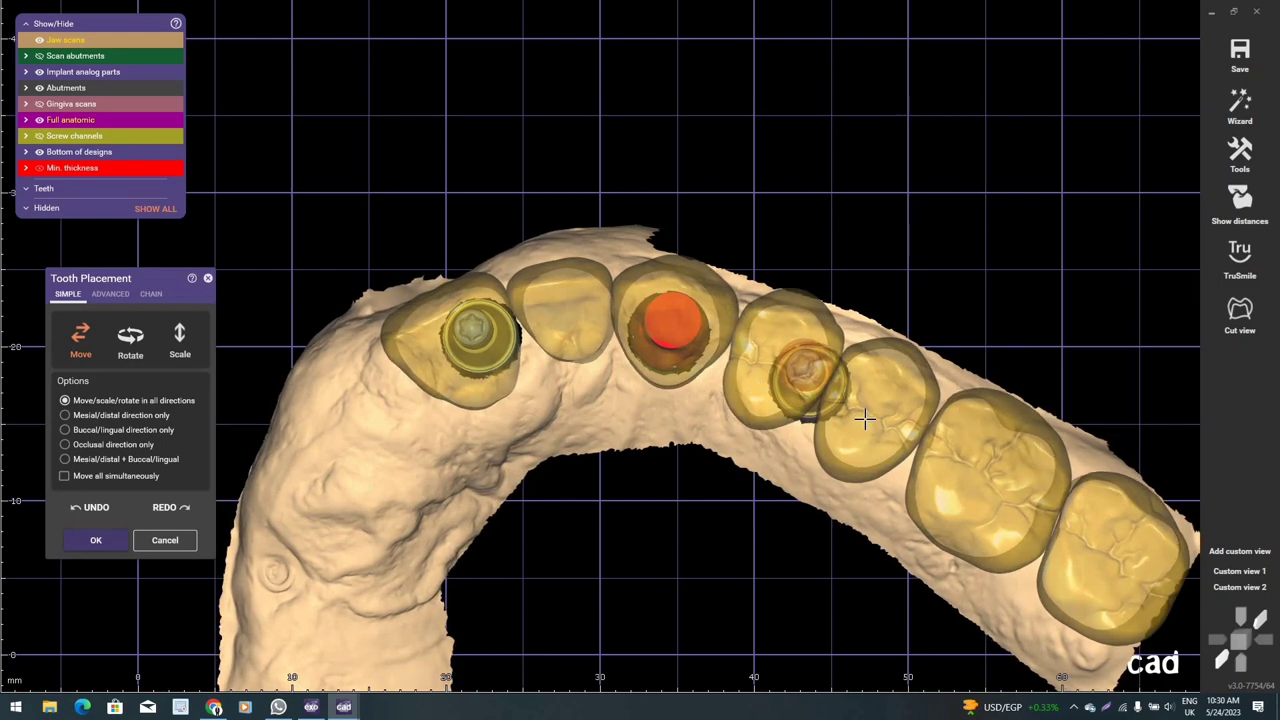
scroll(930, 465, "down", 2)
mouse_move(930, 465)
right_mouse_down()
mouse_move(1077, 432)
mouse_move(909, 467)
mouse_move(600, 313)
right_mouse_up()
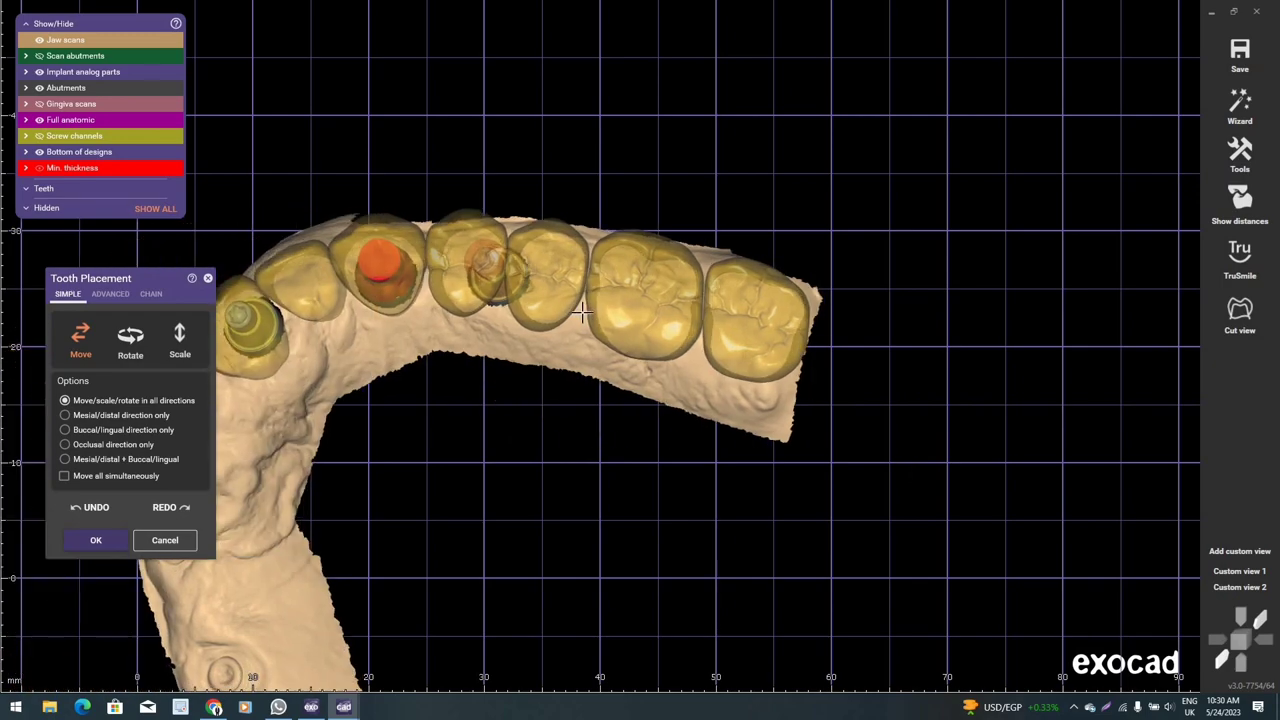
scroll(600, 313, "up", 1)
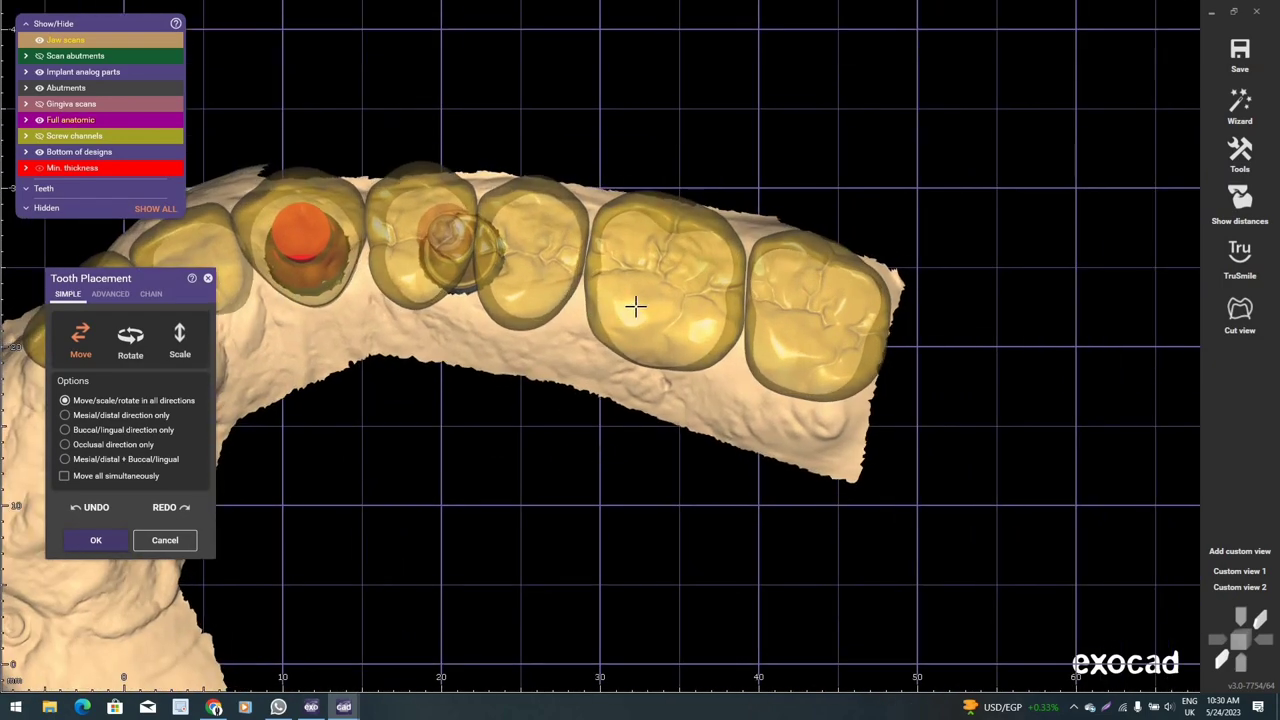
- Shift one tooth slightly left and nudge the front tooth slightly right
left_click_drag(636, 307, 636, 308)
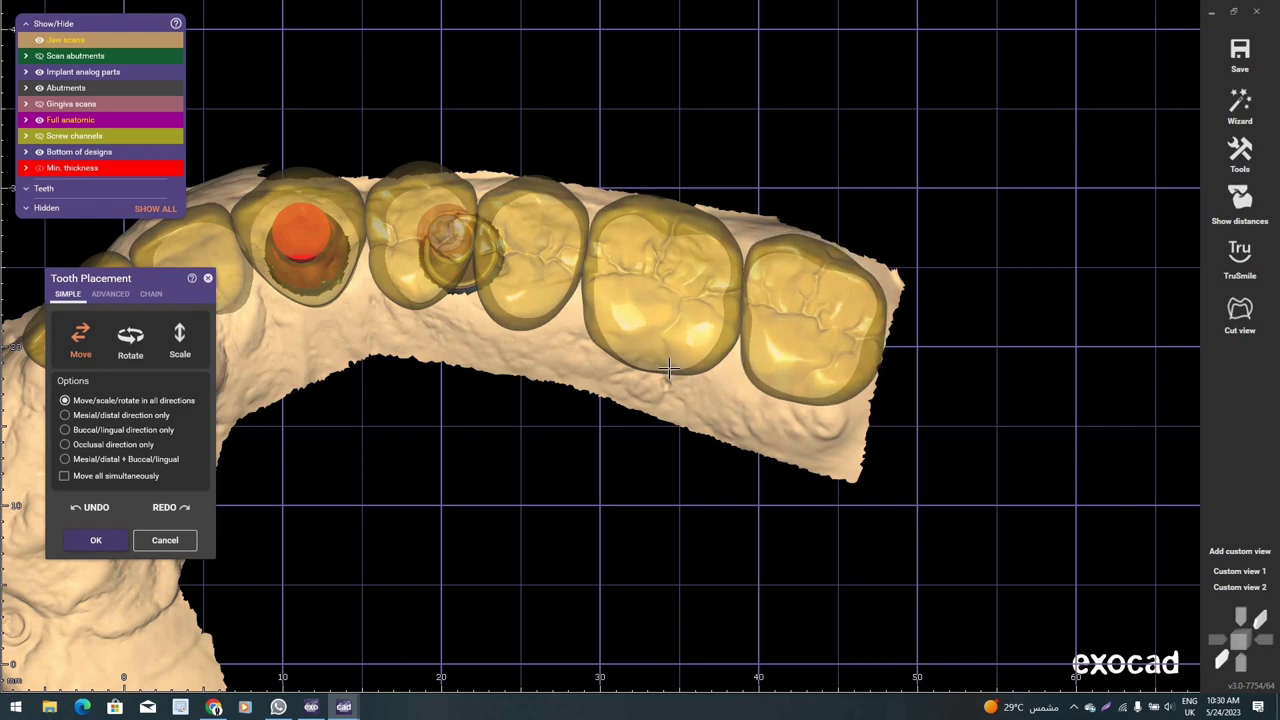
right_click_drag(553, 368, 589, 217)
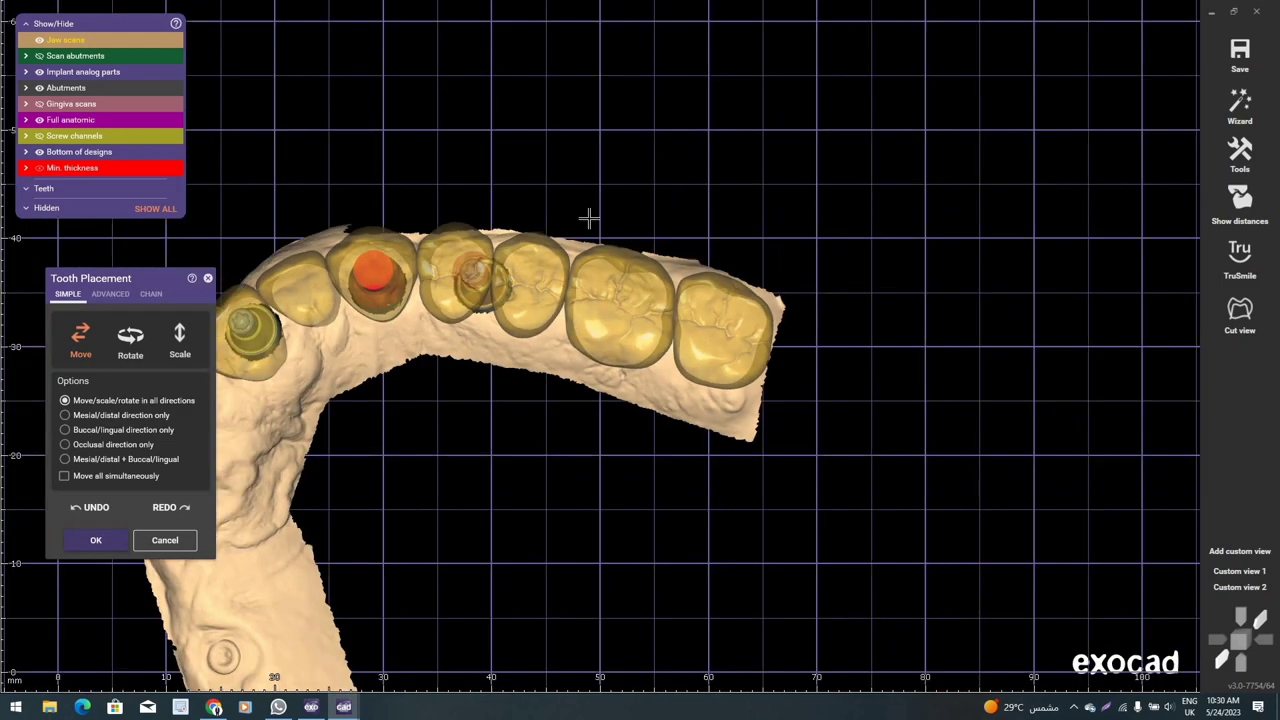
scroll(603, 209, "up", 3)
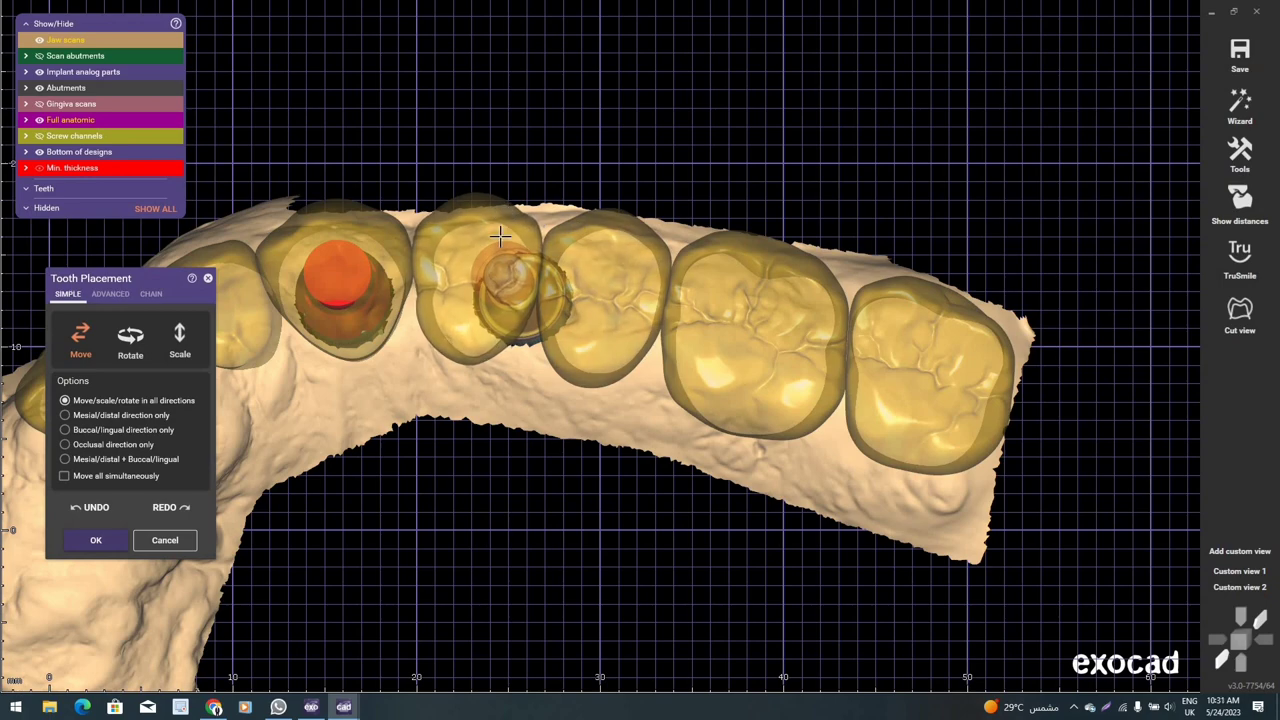
scroll(474, 308, "down", 3)
right_click_drag(474, 308, 600, 375)
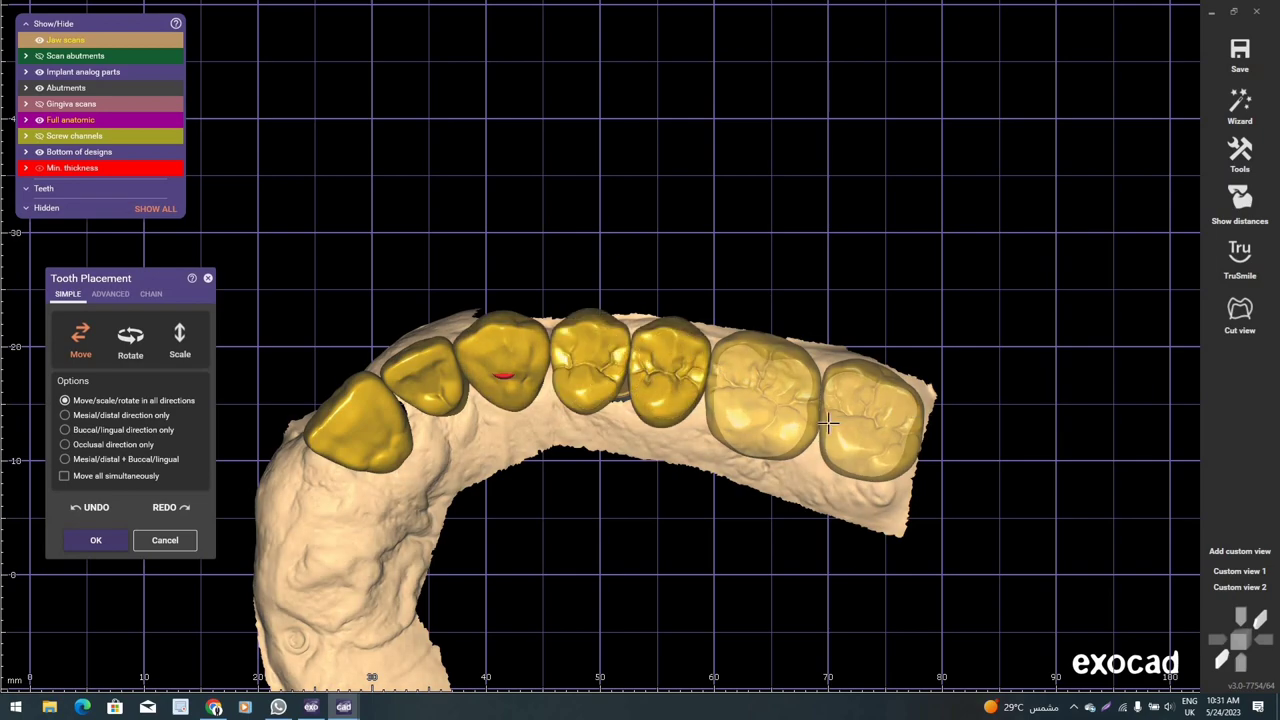
right_click_drag(502, 370, 427, 289)
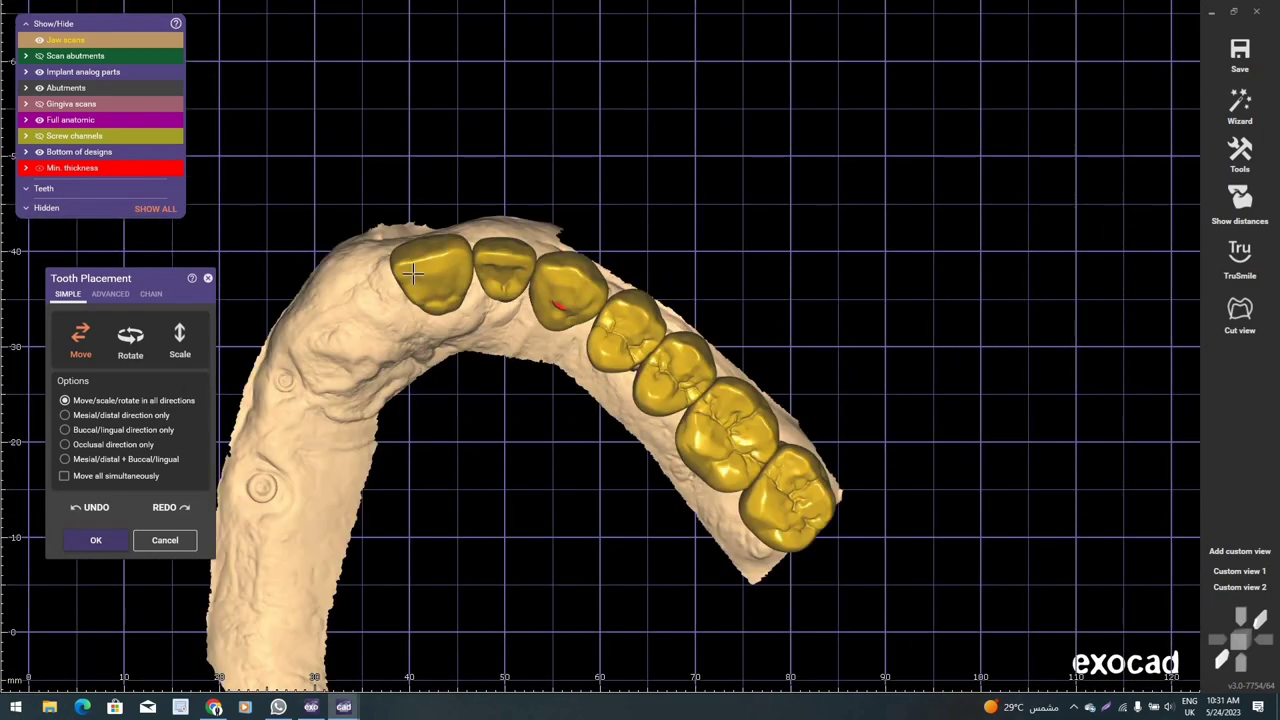
left_click_drag(427, 289, 436, 291)
scroll(441, 289, "up", 5)
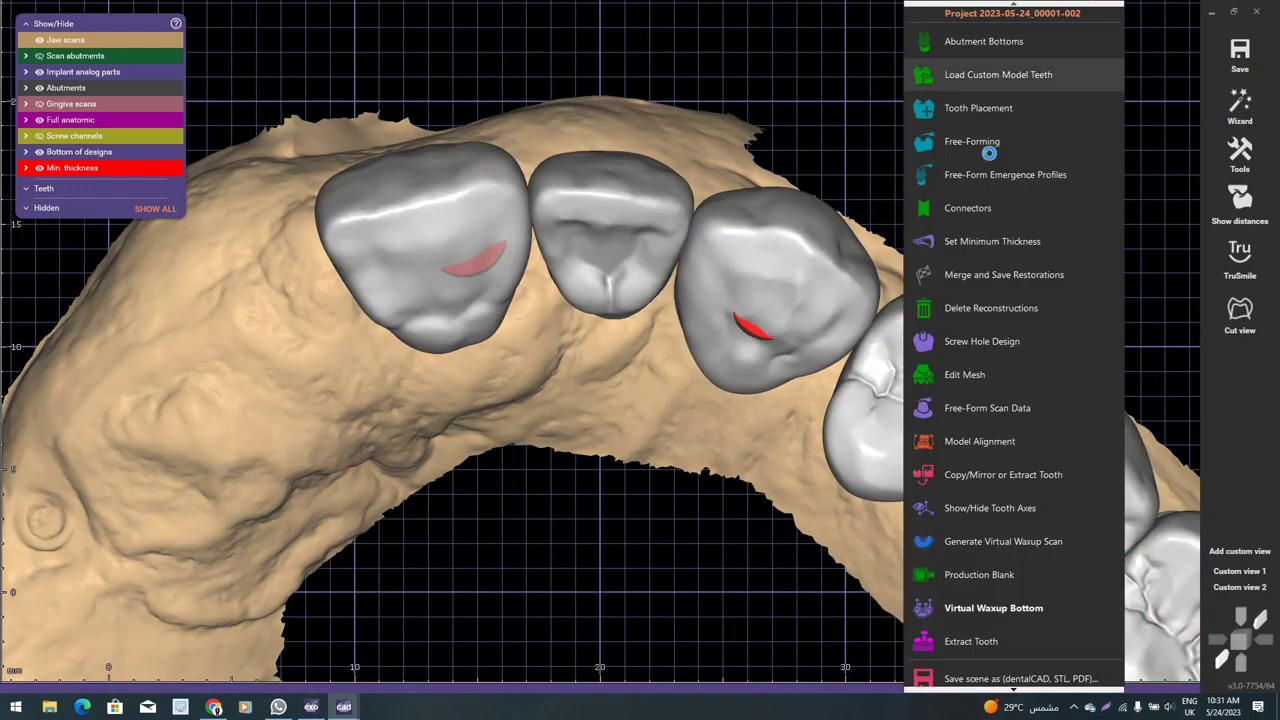
- Reopen Free-Forming with freehand brushes and turn the arch toward the end crowns
right_click(995, 135)
left_click(548, 314)
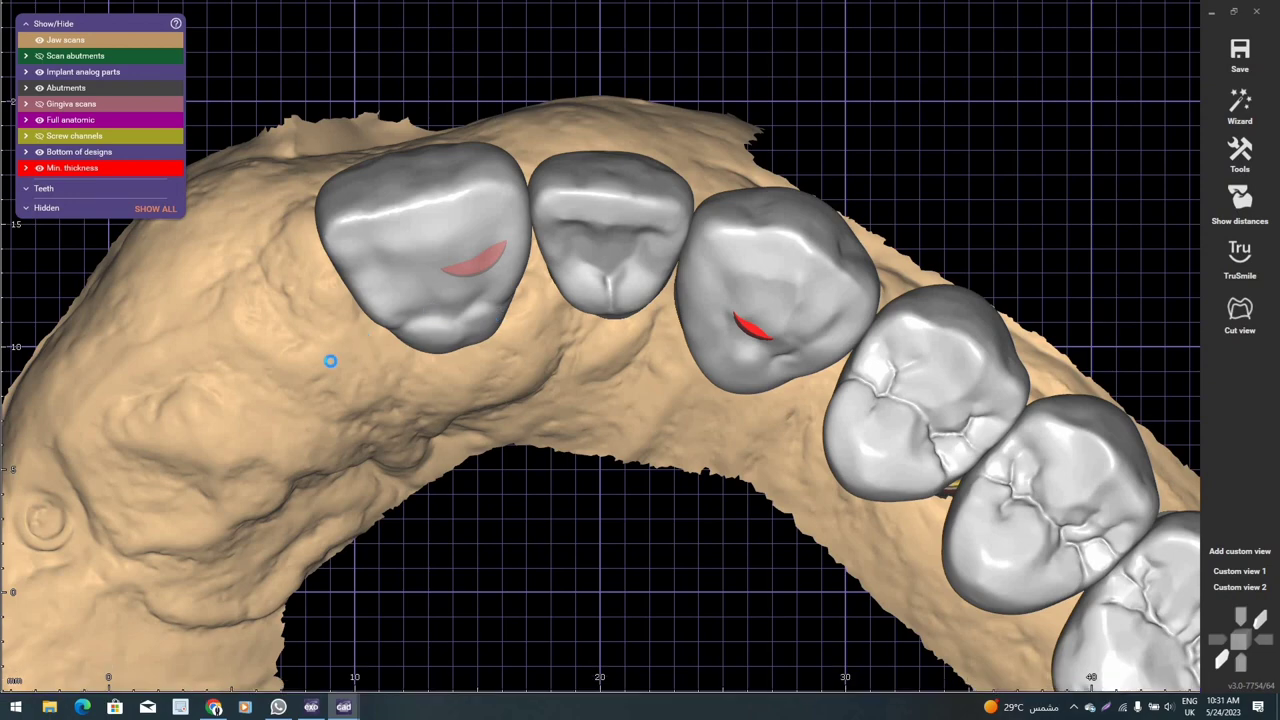
left_click(63, 296)
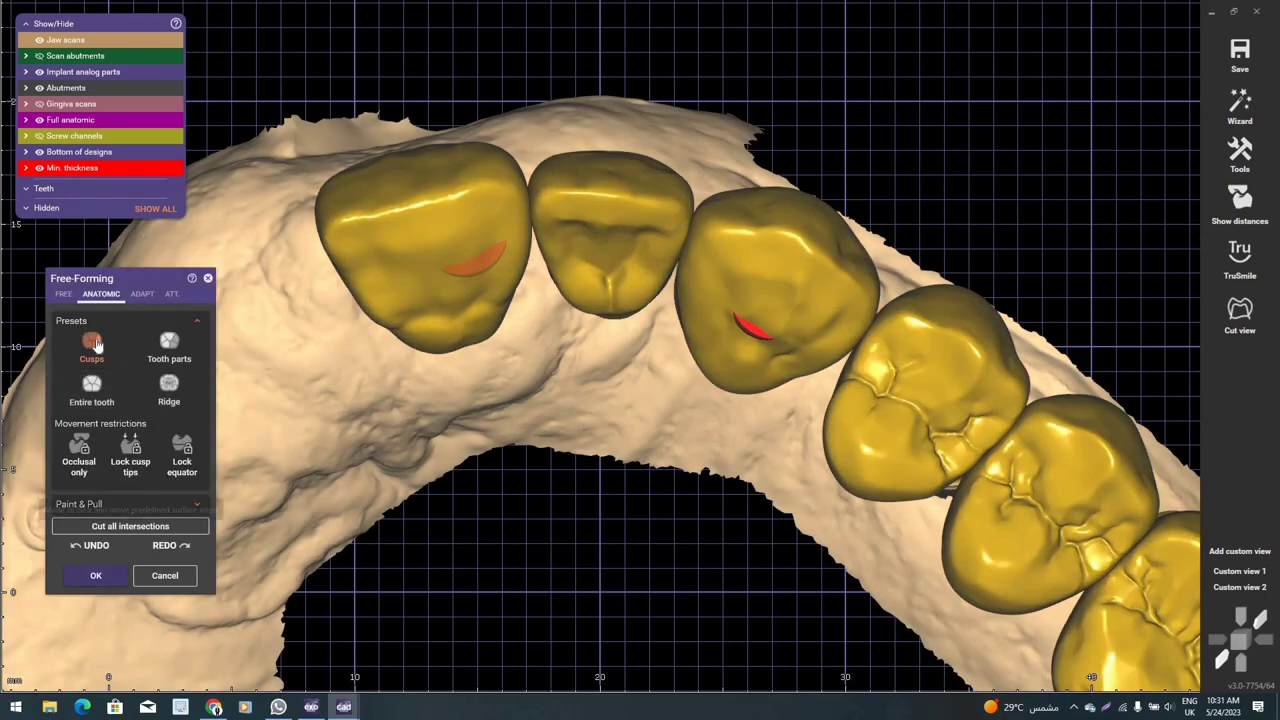
right_click_drag(522, 232, 503, 203)
scroll(503, 203, "up", 3, "shift")
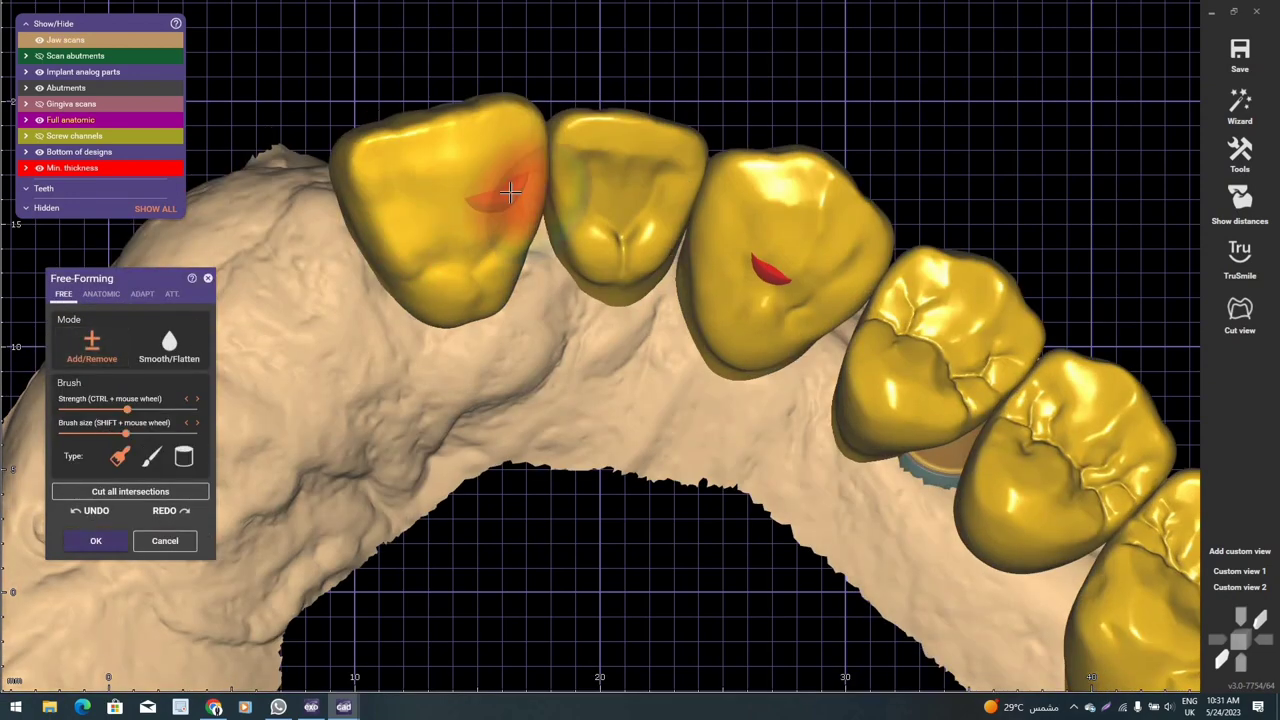
scroll(499, 199, "up", 4, "shift")
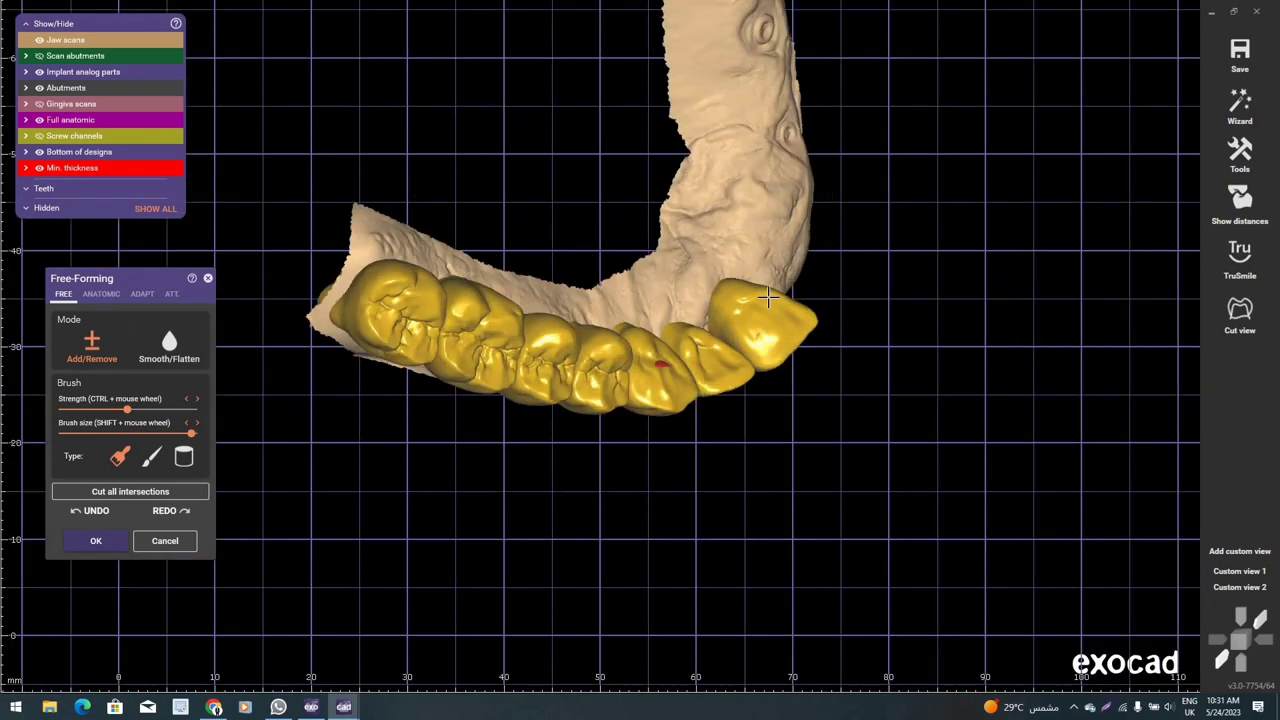
right_click_drag(767, 296, 757, 325)
scroll(757, 329, "up", 2)
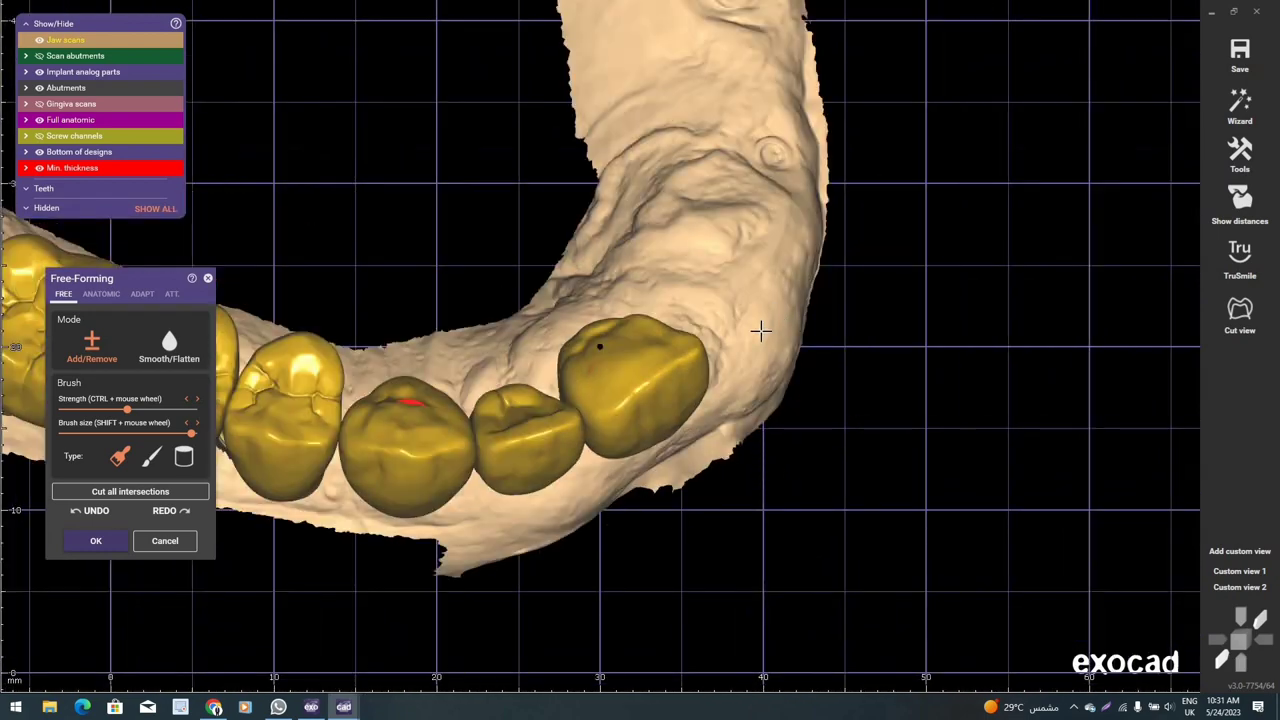
scroll(757, 329, "up", 2)
scroll(576, 362, "up", 2)
right_click_drag(576, 362, 212, 345)
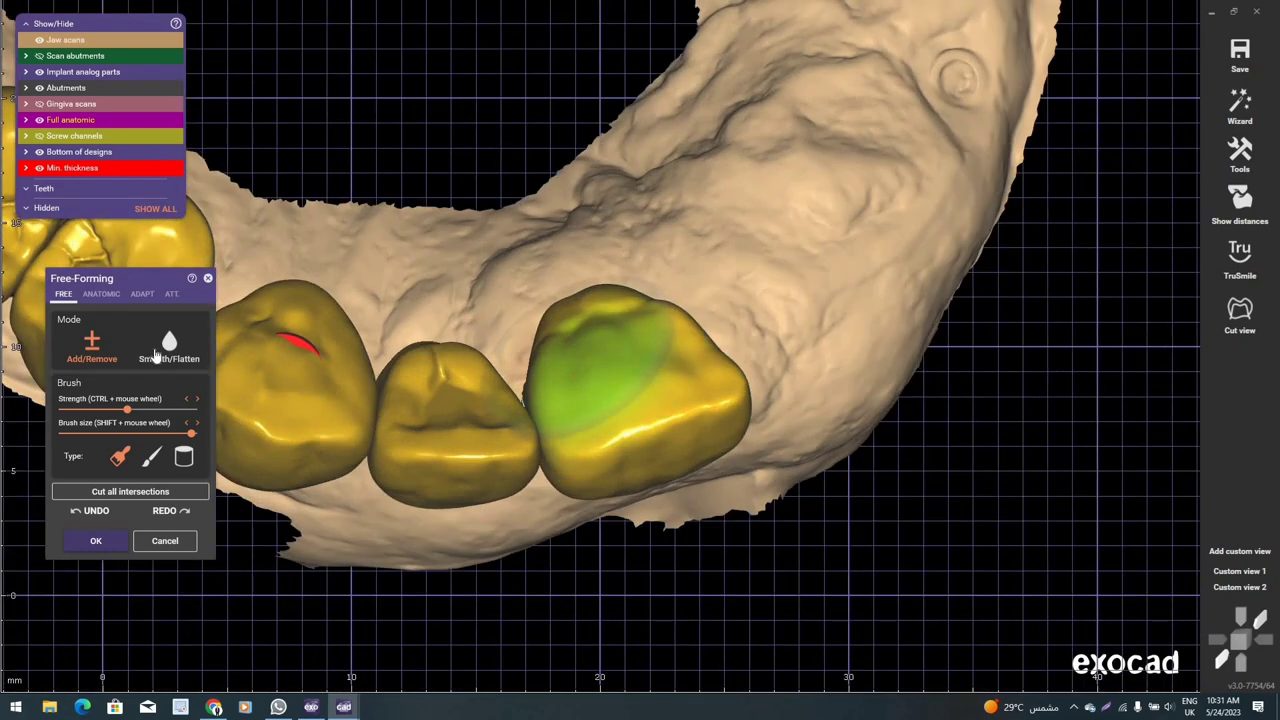
- Smooth and flatten the last crown's lower-left face with the Smooth/Flatten brush
left_click(160, 348)
scroll(676, 320, "down", 4, "shift")
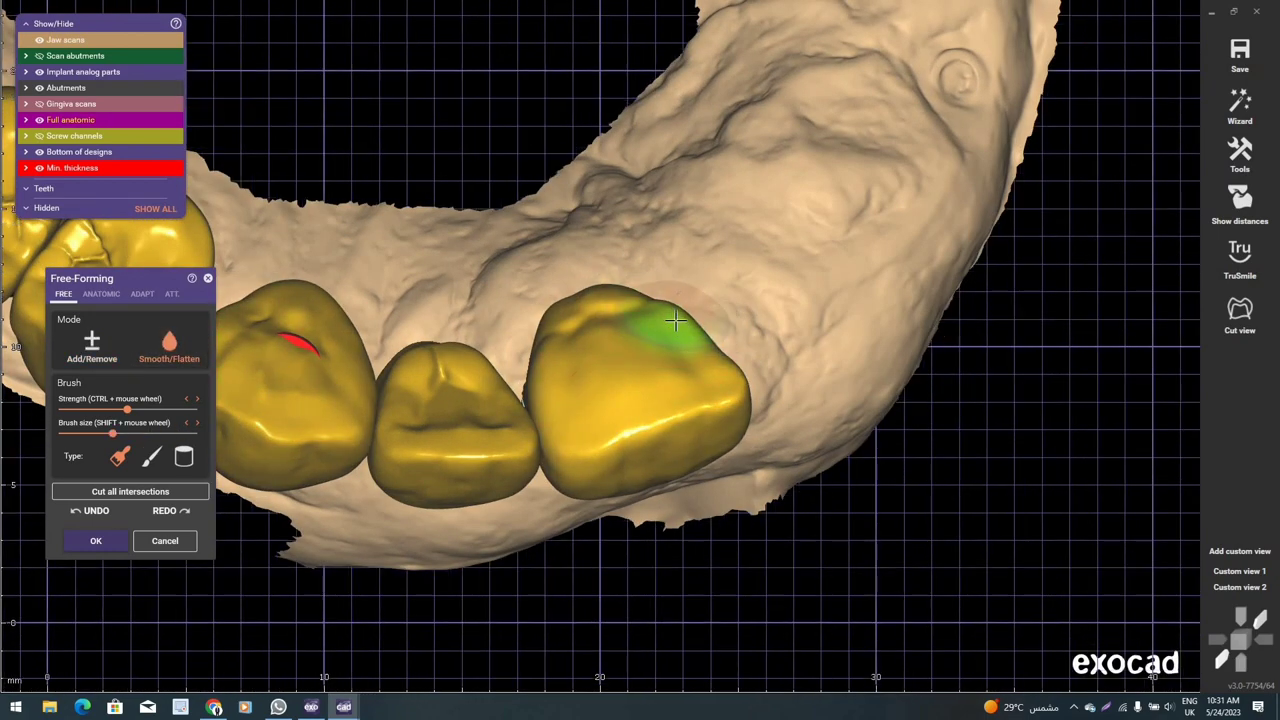
scroll(676, 320, "up", 2)
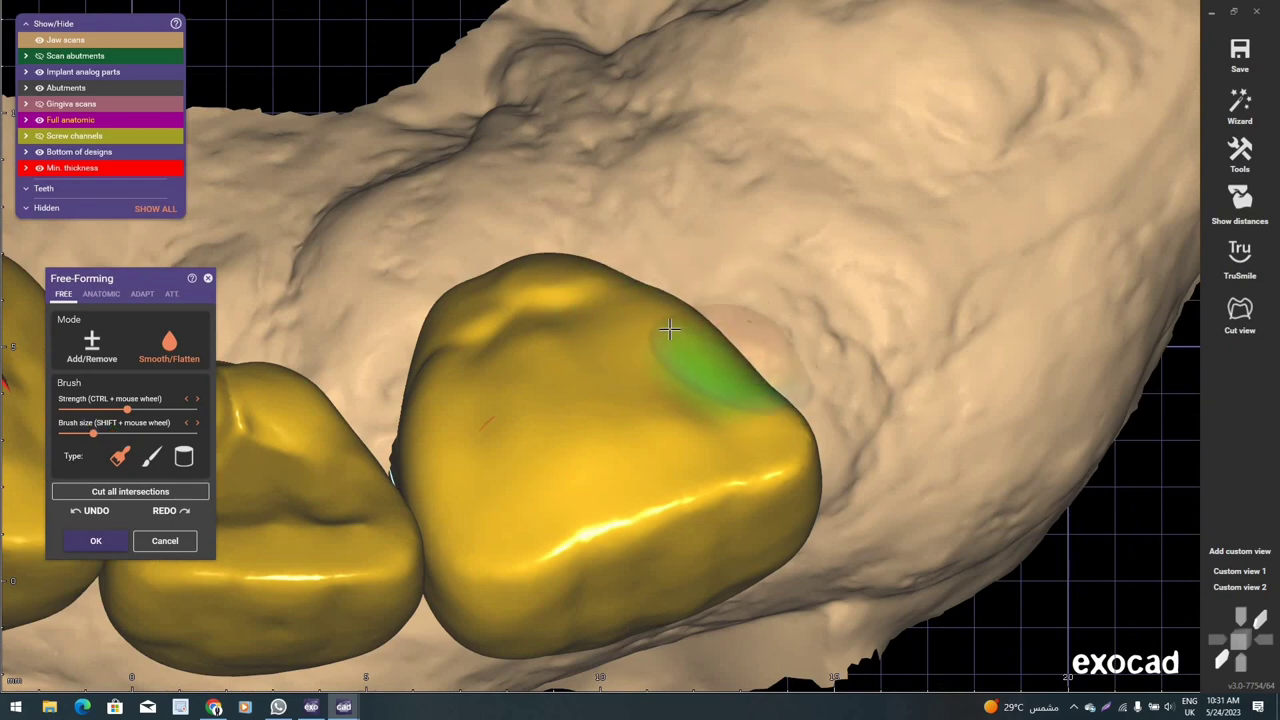
mouse_move(669, 328)
right_mouse_down()
mouse_move(466, 403)
mouse_move(427, 403)
mouse_move(609, 403)
mouse_move(617, 423)
mouse_move(483, 451)
right_mouse_up()
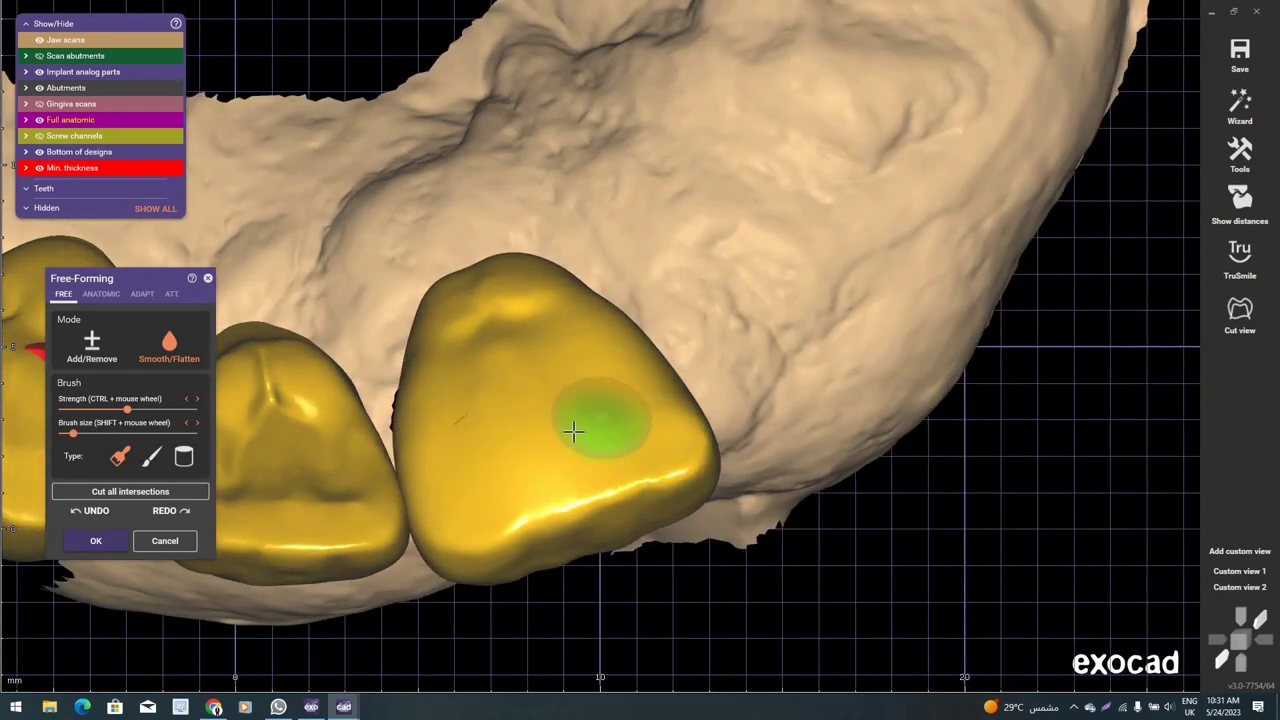
left_click_drag(550, 452, 629, 423)
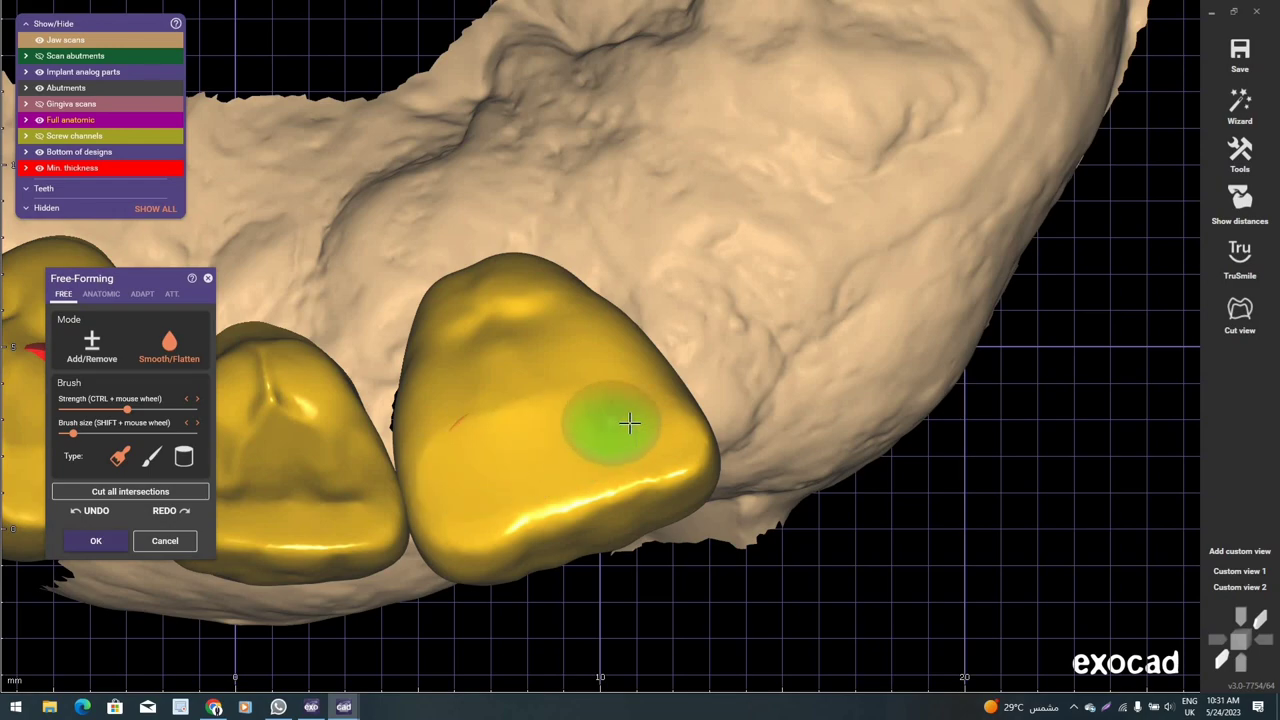
scroll(514, 328, "up", 3)
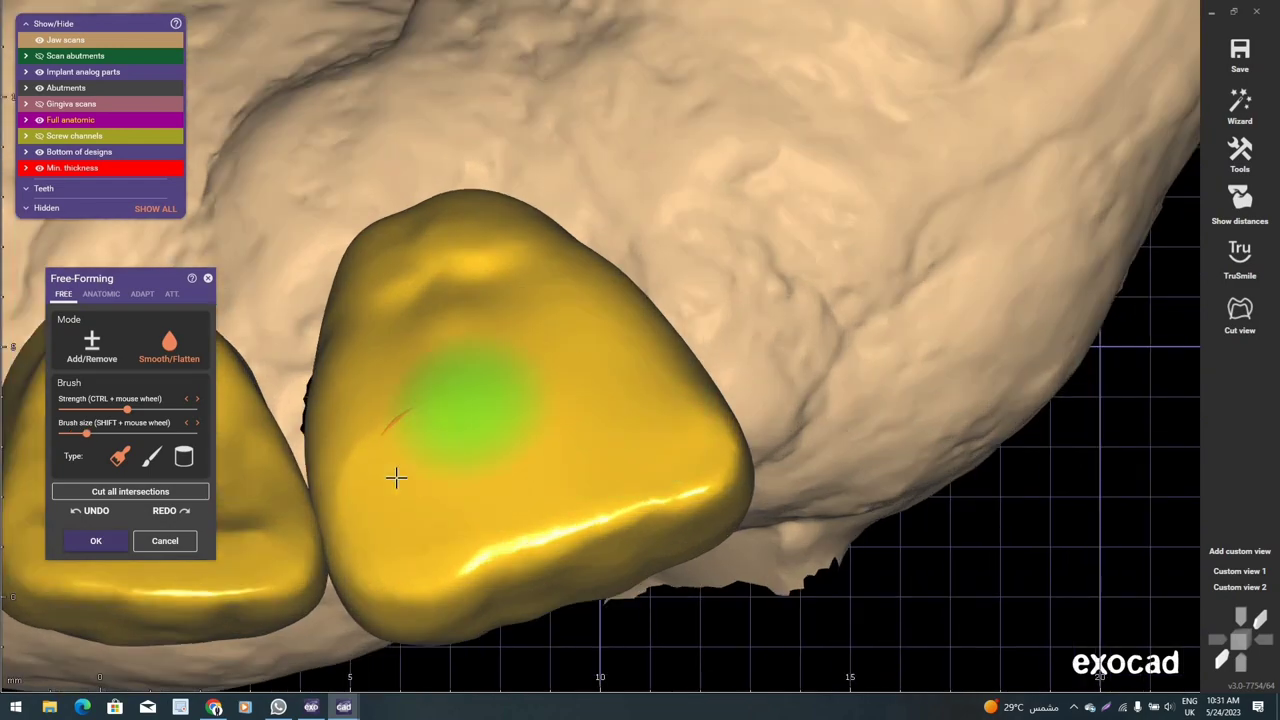
scroll(550, 376, "down", 3)
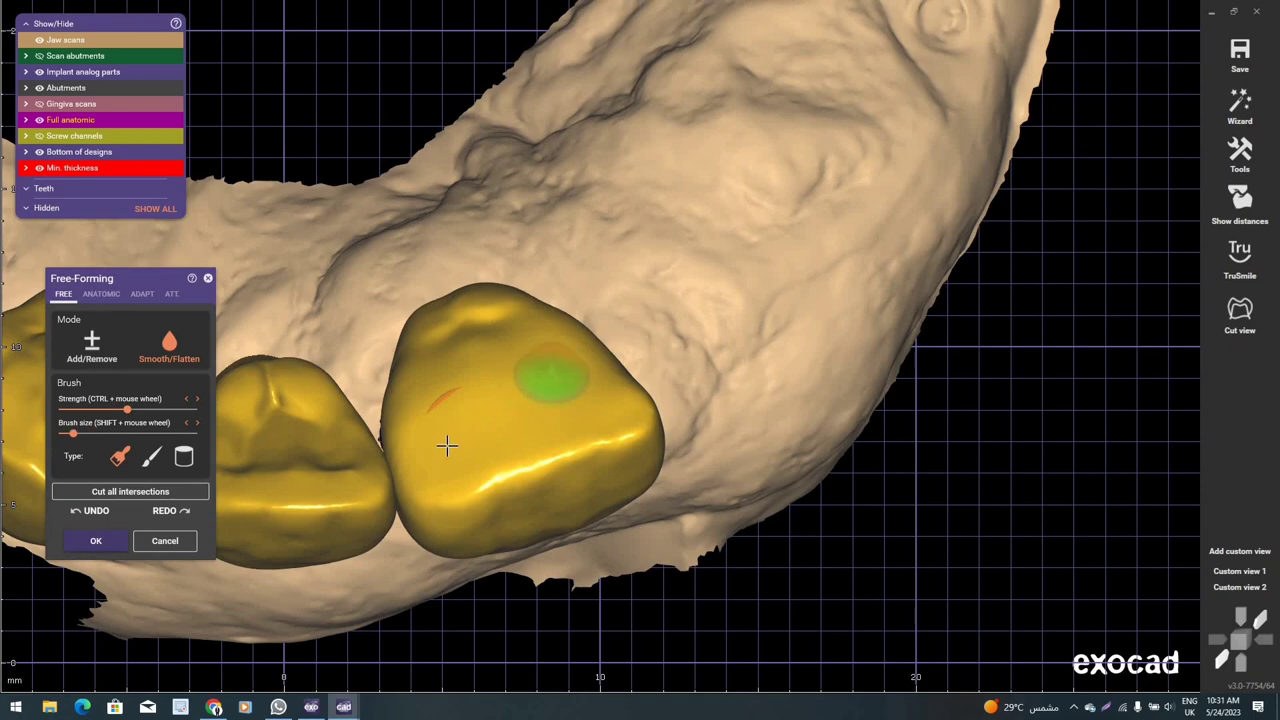
scroll(590, 389, "up", 2, "shift")
scroll(541, 313, "up", 1)
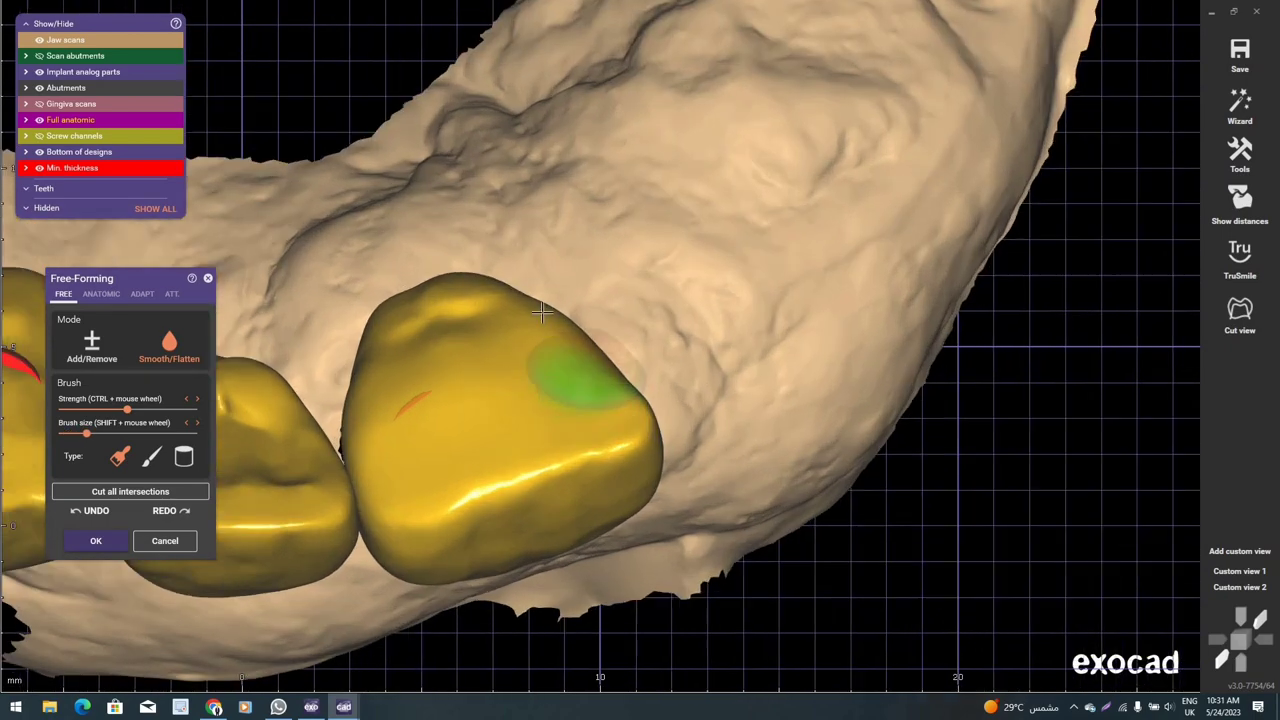
scroll(479, 403, "down", 2)
mouse_move(634, 366)
right_mouse_down()
mouse_move(748, 309)
mouse_move(600, 330)
right_mouse_up()
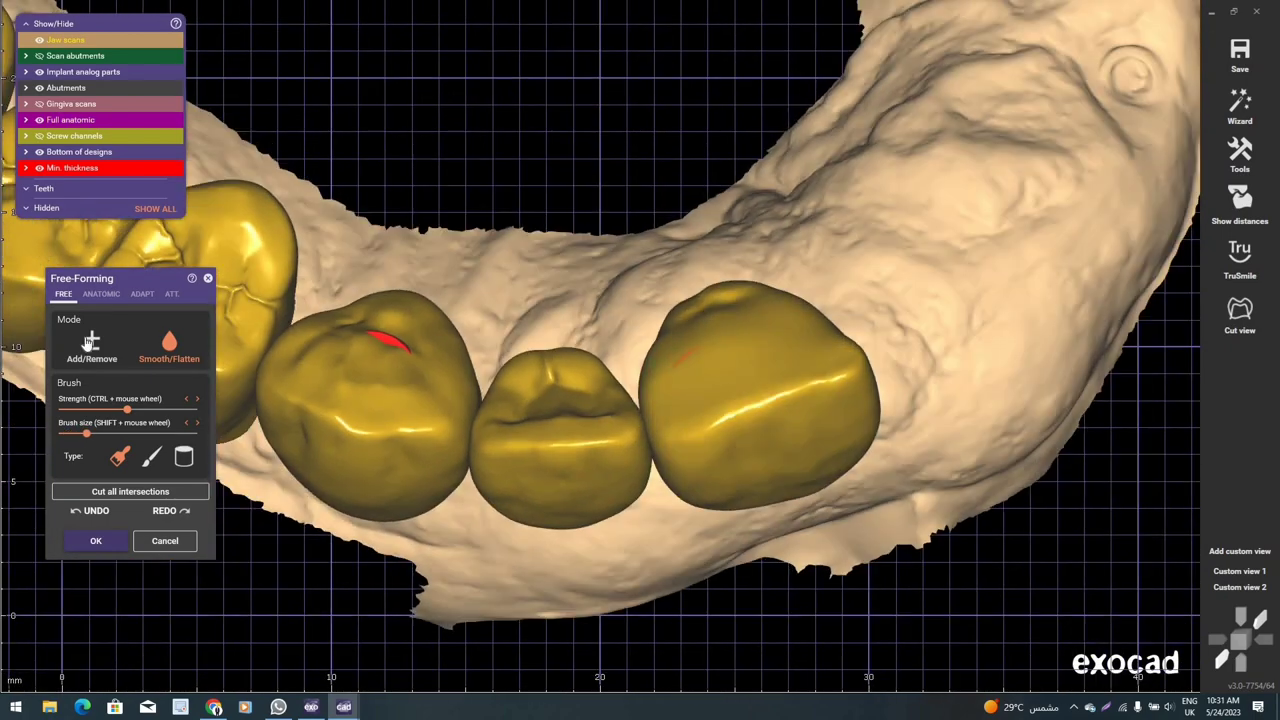
scroll(600, 330, "up", 1)
- Try the anatomic presets, choosing to reshape the entire tooth
left_click(101, 293)
left_click(91, 388)
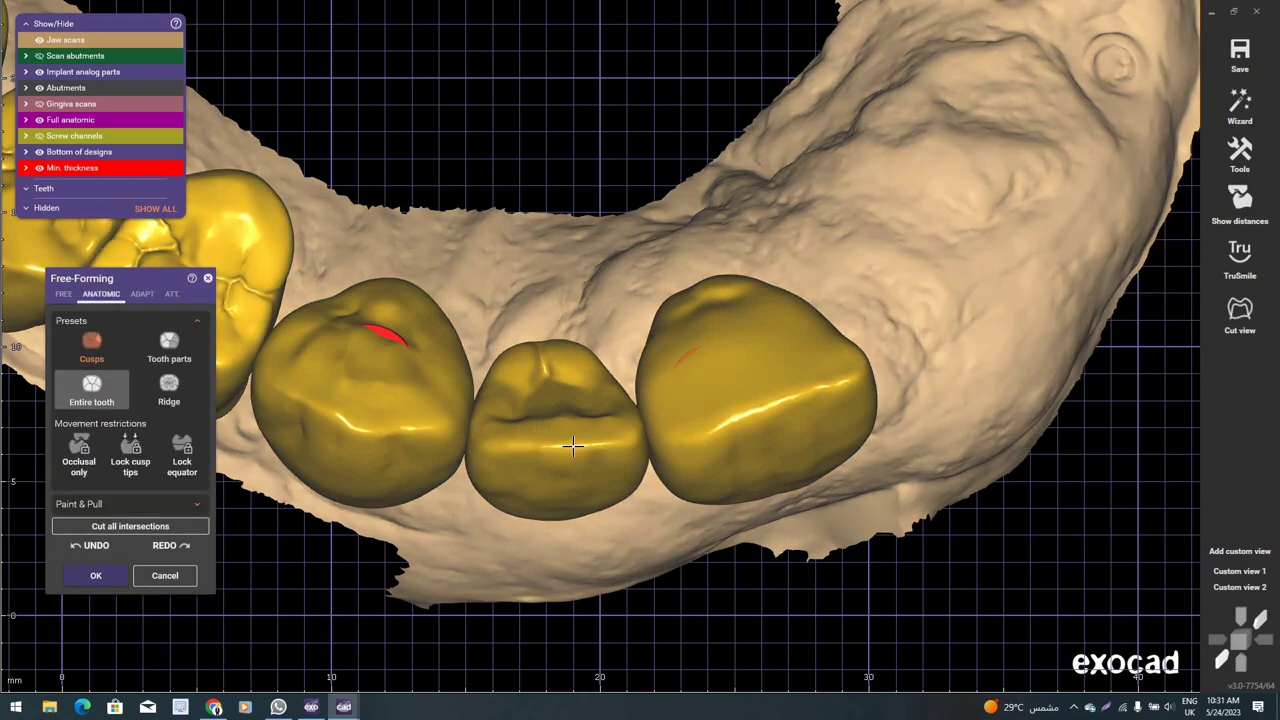
scroll(583, 450, "up", 2)
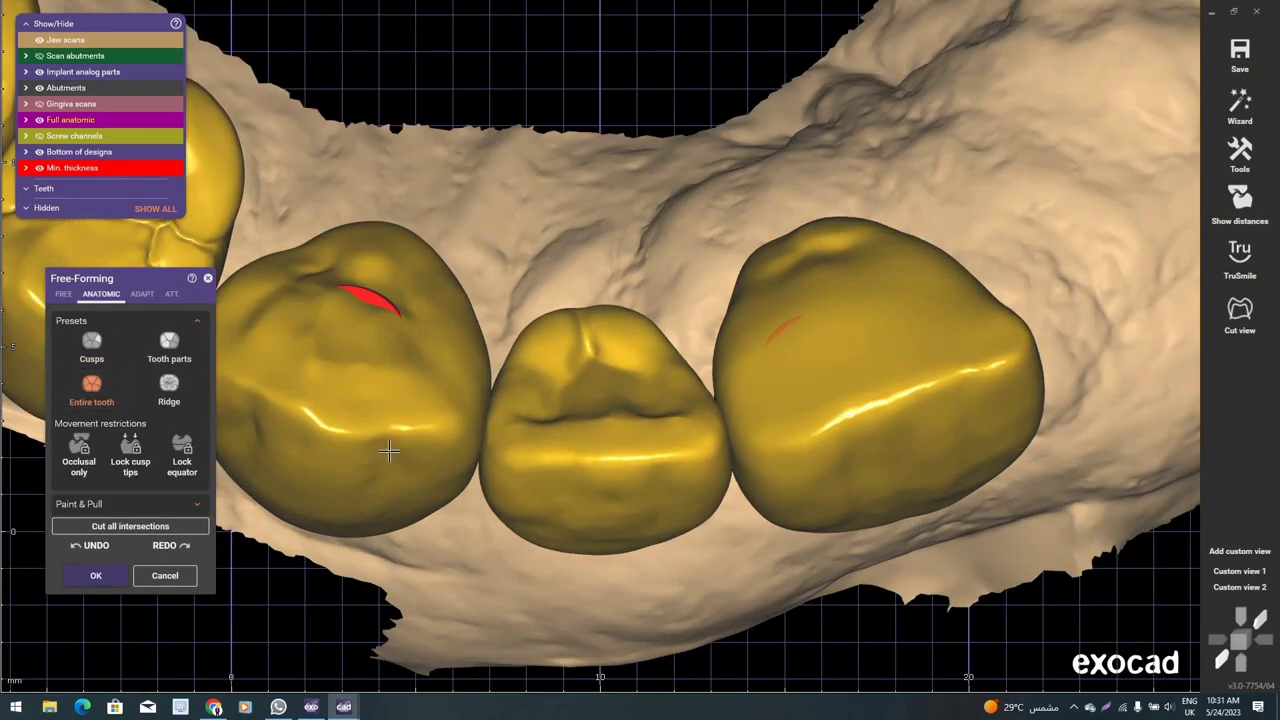
scroll(389, 452, "down", 3)
scroll(400, 430, "up", 2)
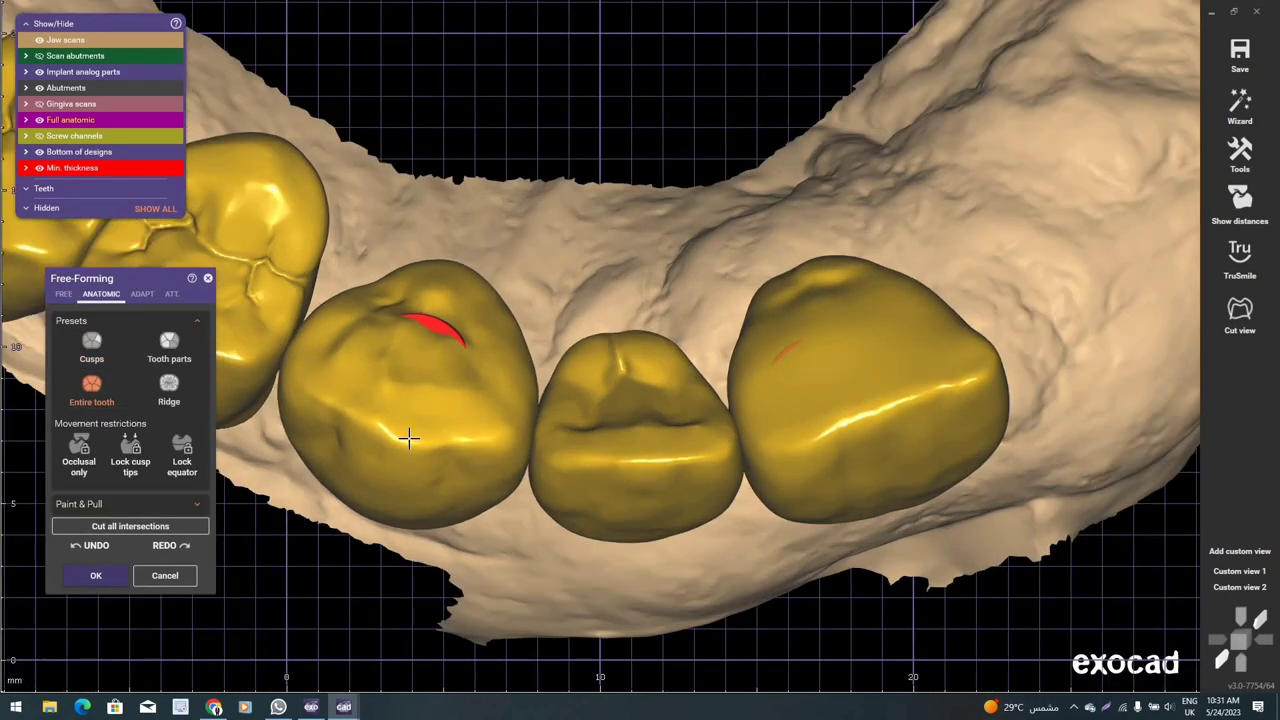
scroll(409, 437, "down", 3)
scroll(366, 491, "down", 2)
scroll(567, 400, "down", 2)
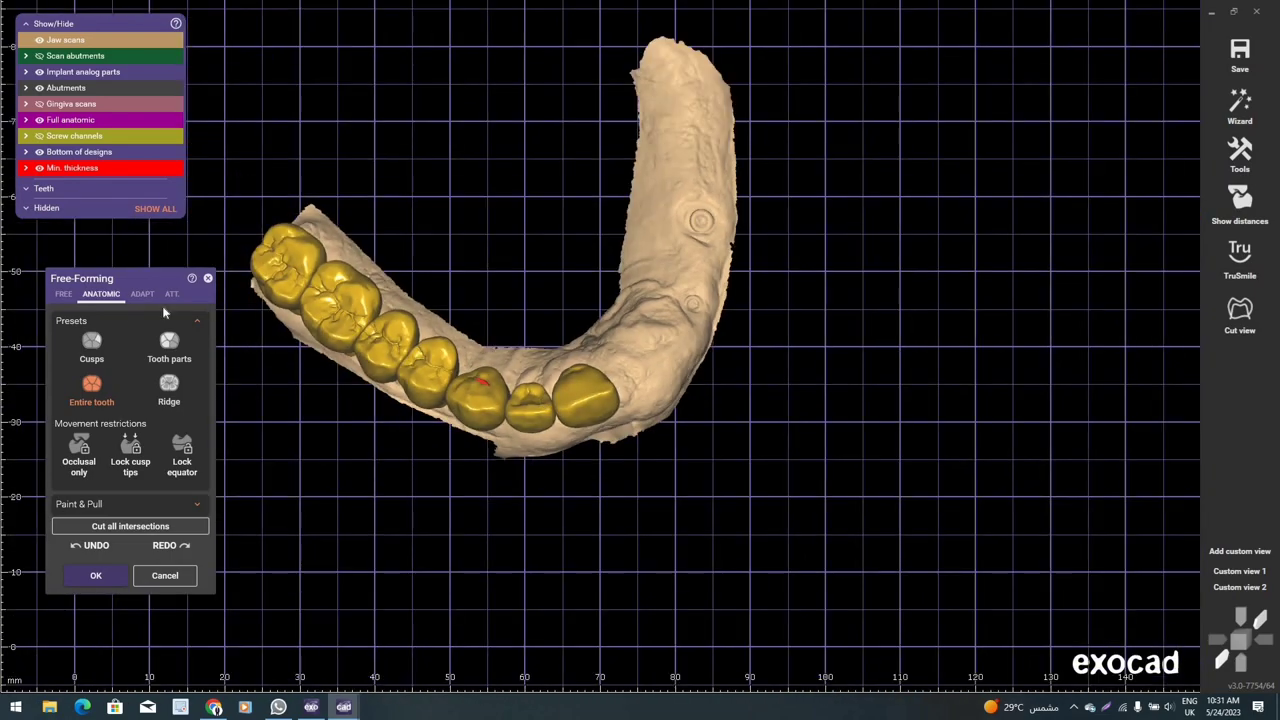
- Return to freehand brushes to work the front crowns, viewing them side-on with abutments
left_click(63, 293)
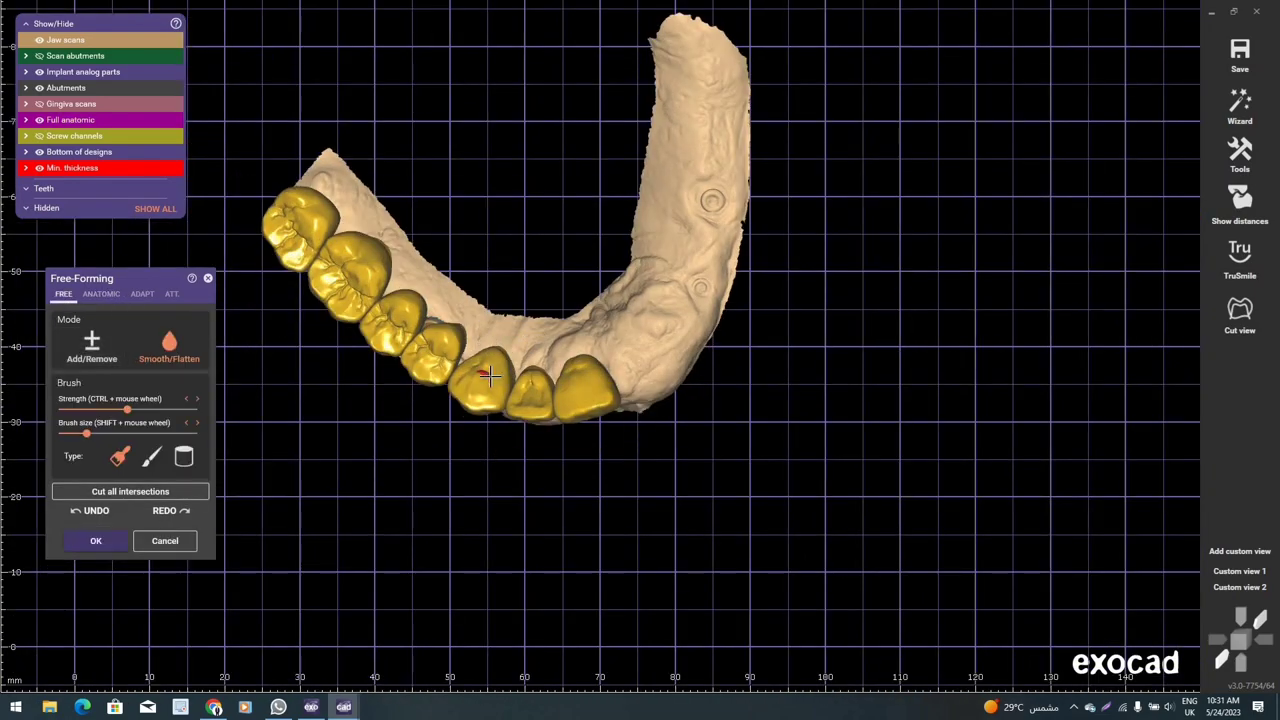
scroll(489, 375, "up", 2)
scroll(486, 371, "up", 2)
scroll(480, 362, "up", 2)
scroll(478, 364, "up", 1)
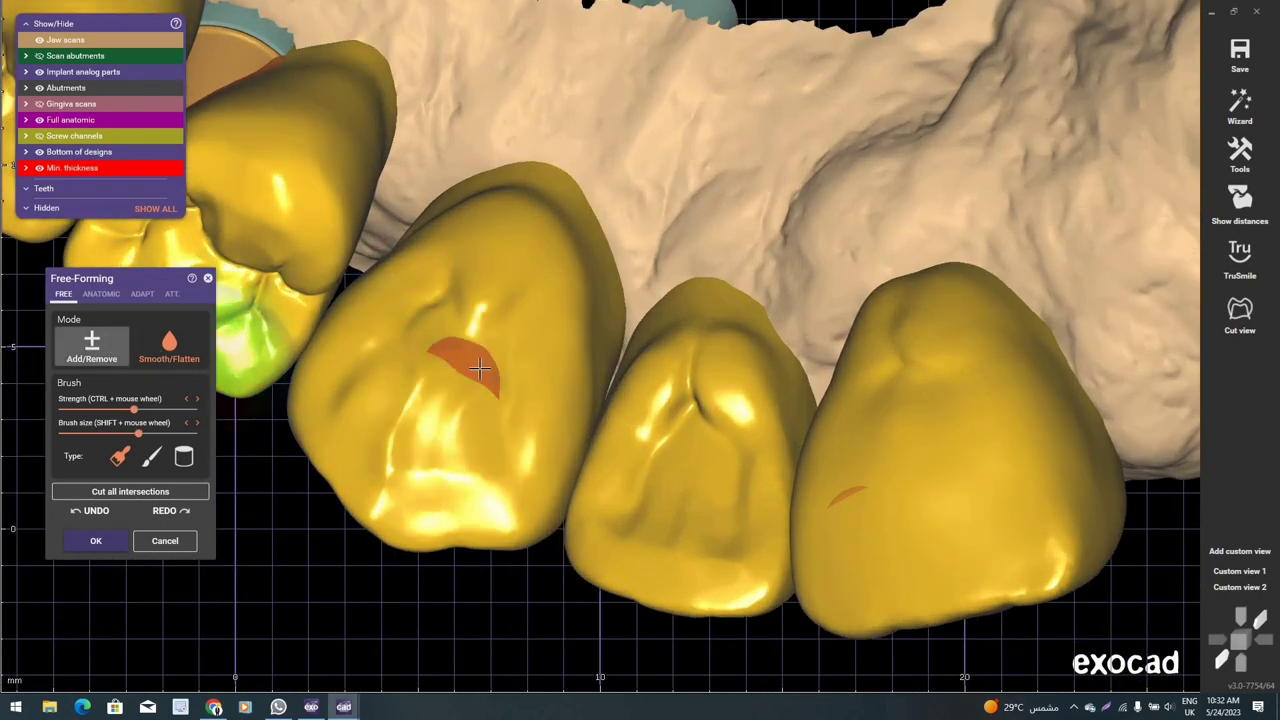
scroll(453, 362, "up", 3, "shift")
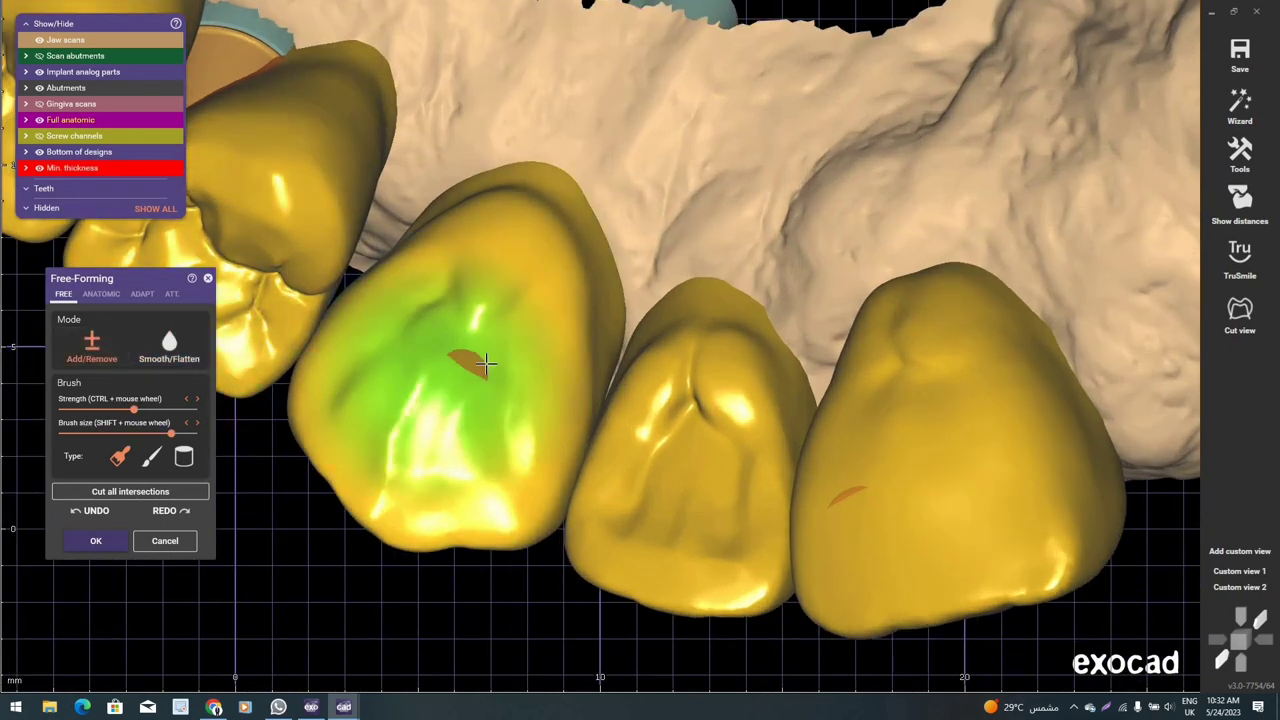
scroll(460, 362, "down", 3, "shift")
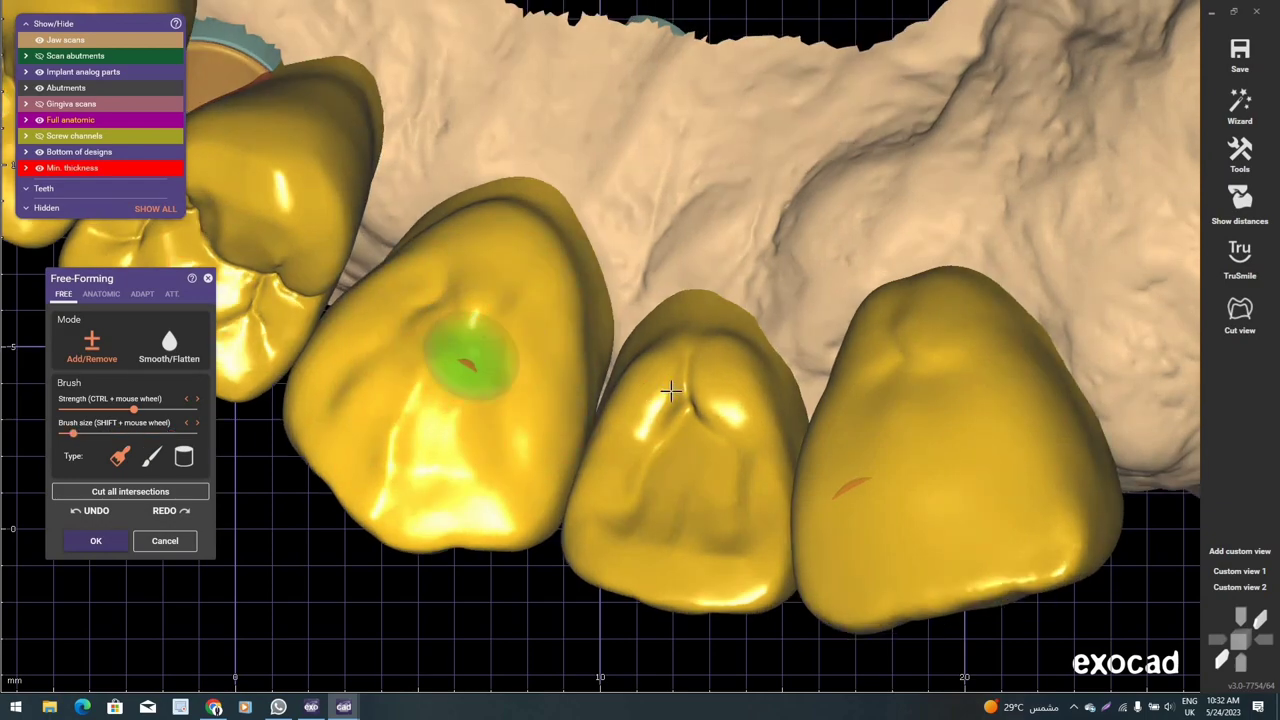
scroll(810, 459, "down", 1)
scroll(849, 490, "up", 1, "shift")
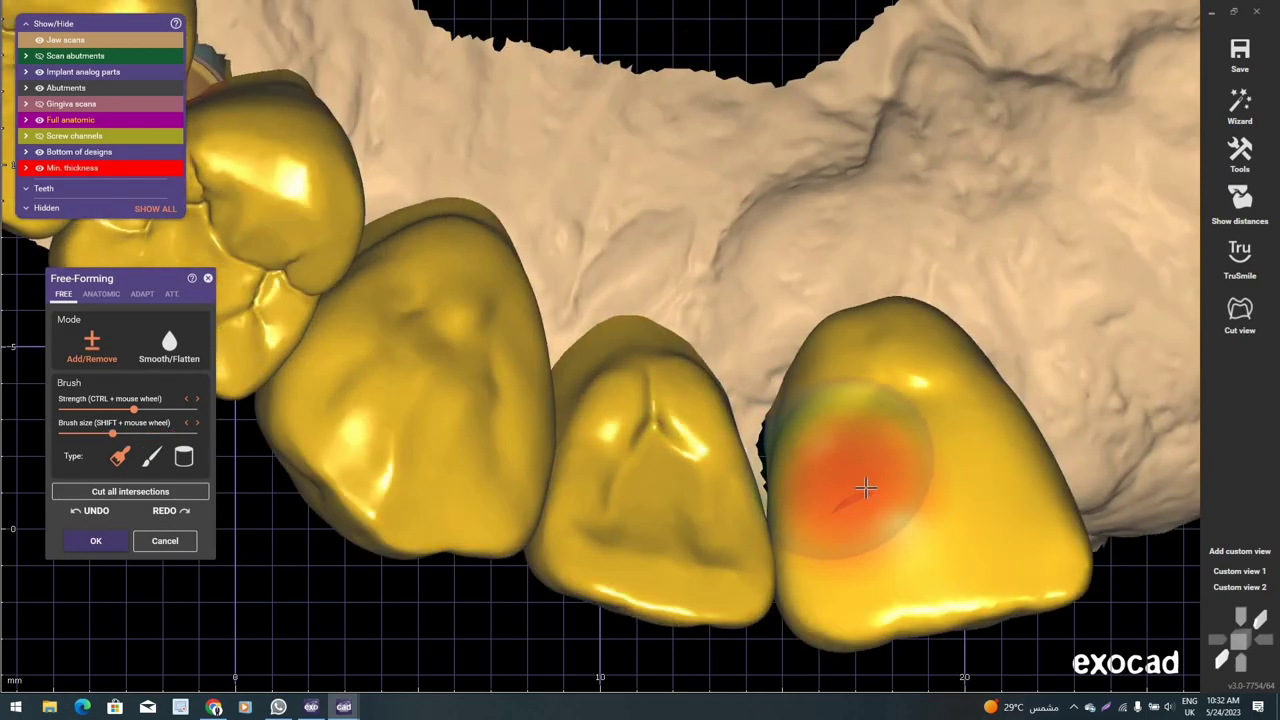
scroll(879, 467, "up", 2, "shift")
scroll(600, 400, "down", 5)
mouse_move(600, 400)
right_mouse_down()
mouse_move(561, 349)
mouse_move(674, 461)
right_mouse_up()
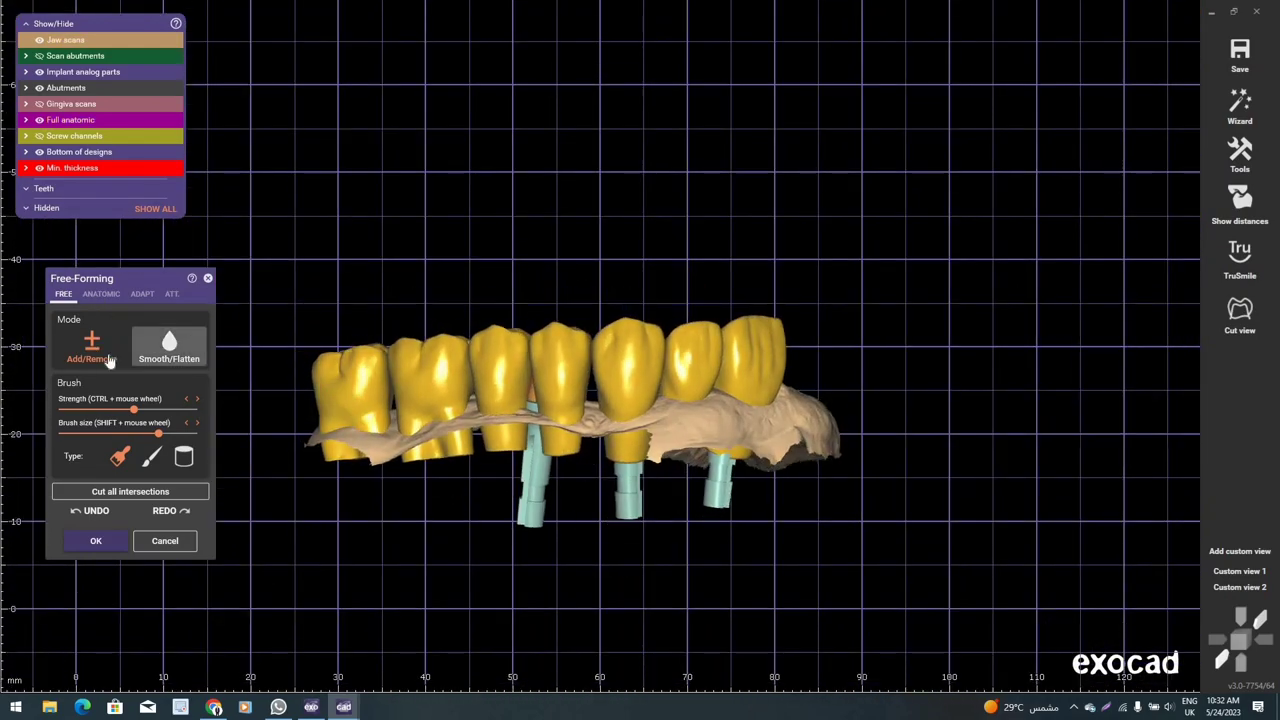
- Switch back to the anatomic presets and inspect the crowns from side and top angles
left_click(101, 293)
scroll(597, 350, "up", 3)
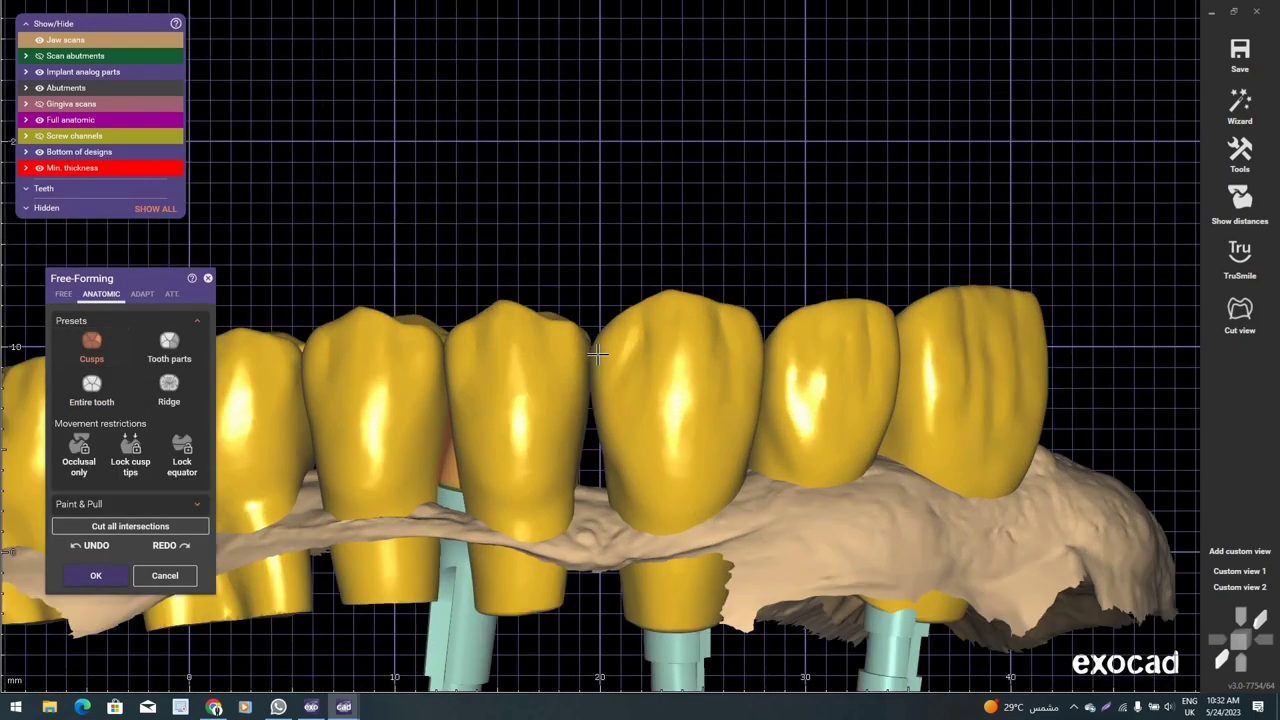
scroll(597, 350, "up", 2)
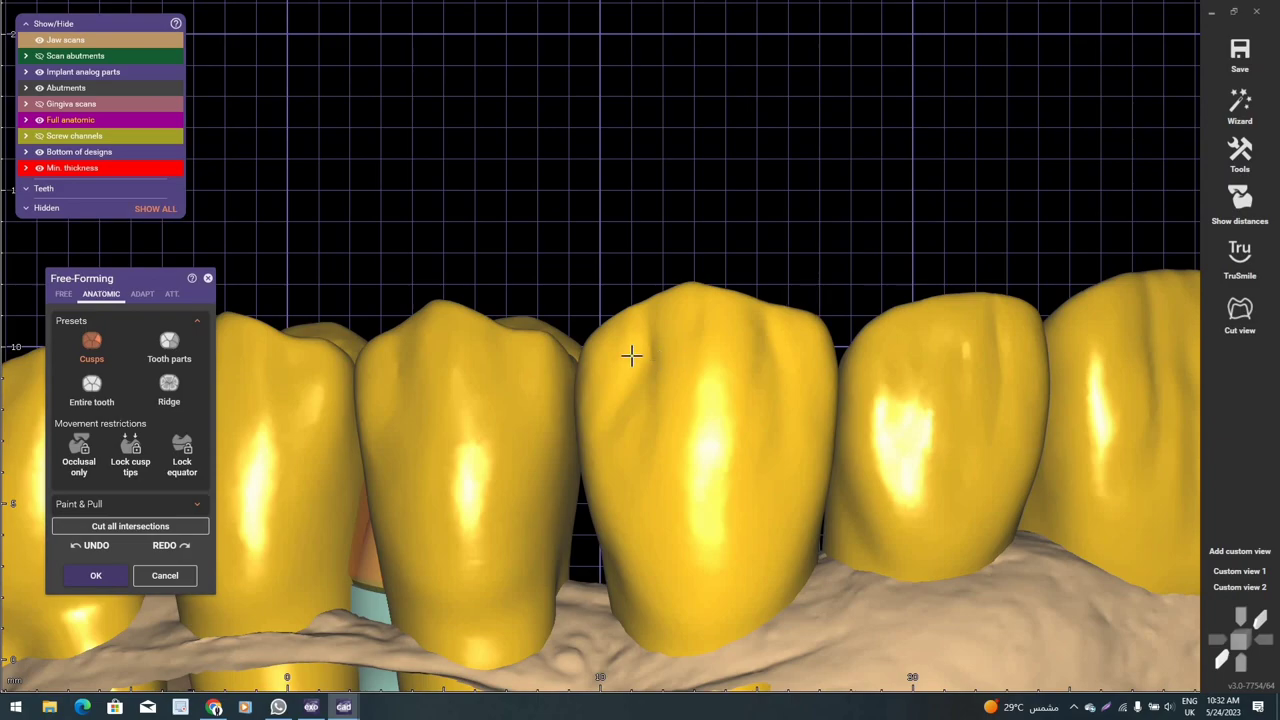
right_click_drag(631, 355, 617, 362)
scroll(471, 379, "down", 3)
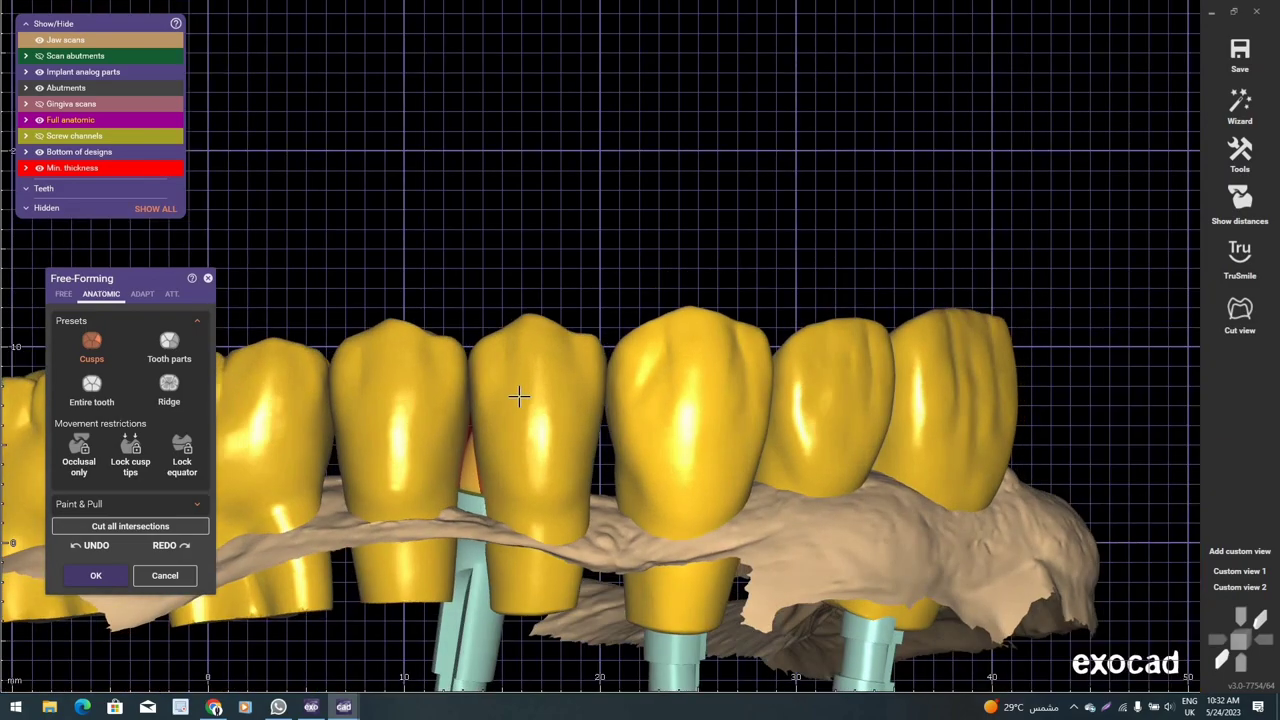
right_click_drag(517, 394, 618, 395)
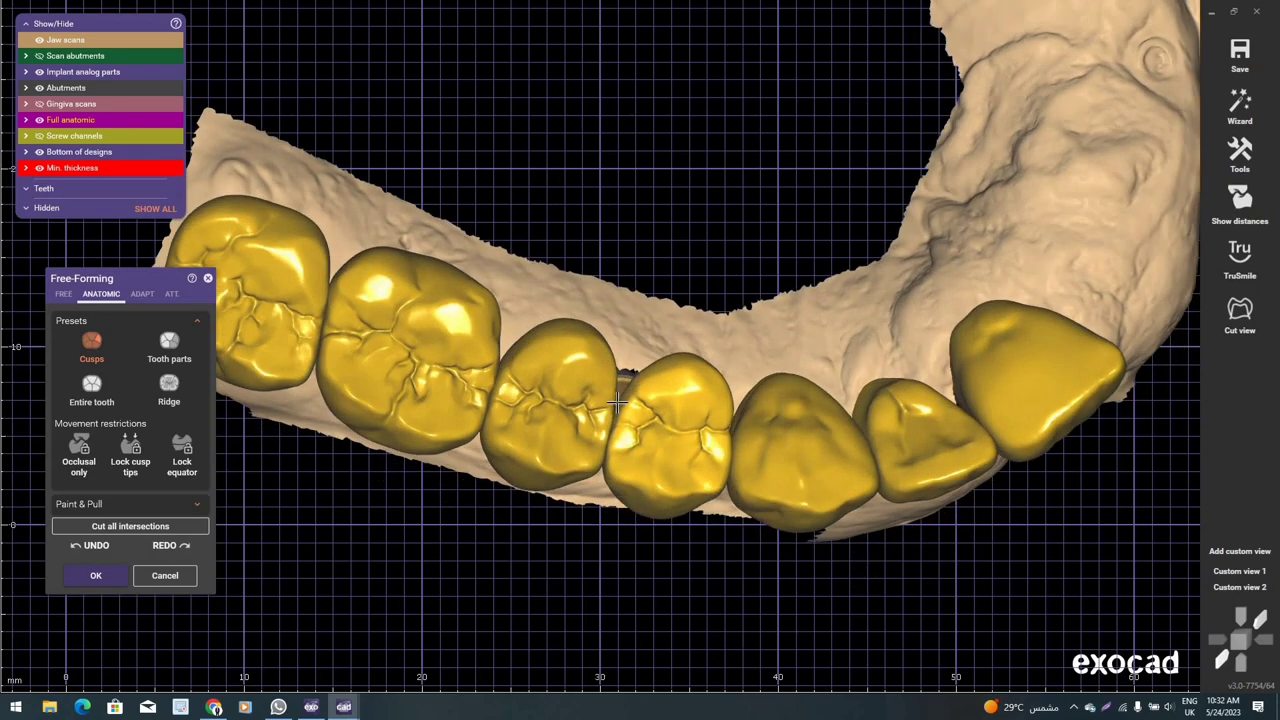
right_click_drag(619, 403, 700, 300)
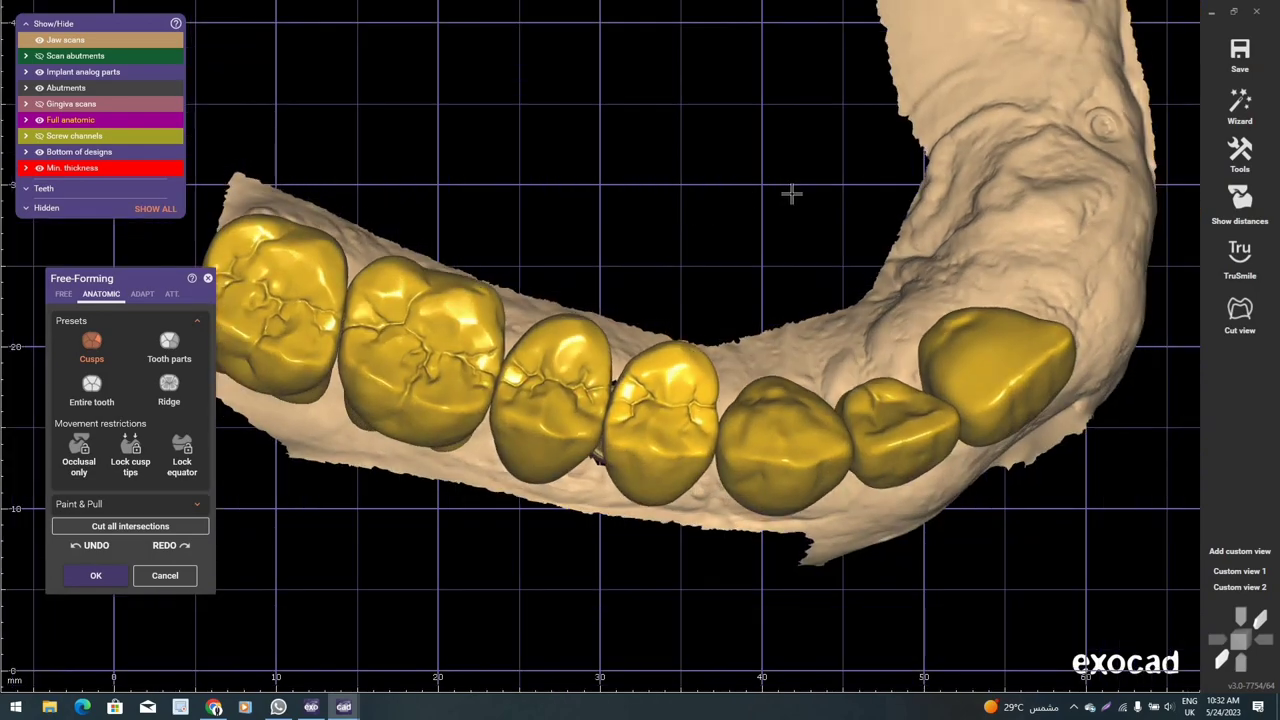
scroll(711, 265, "up", 3)
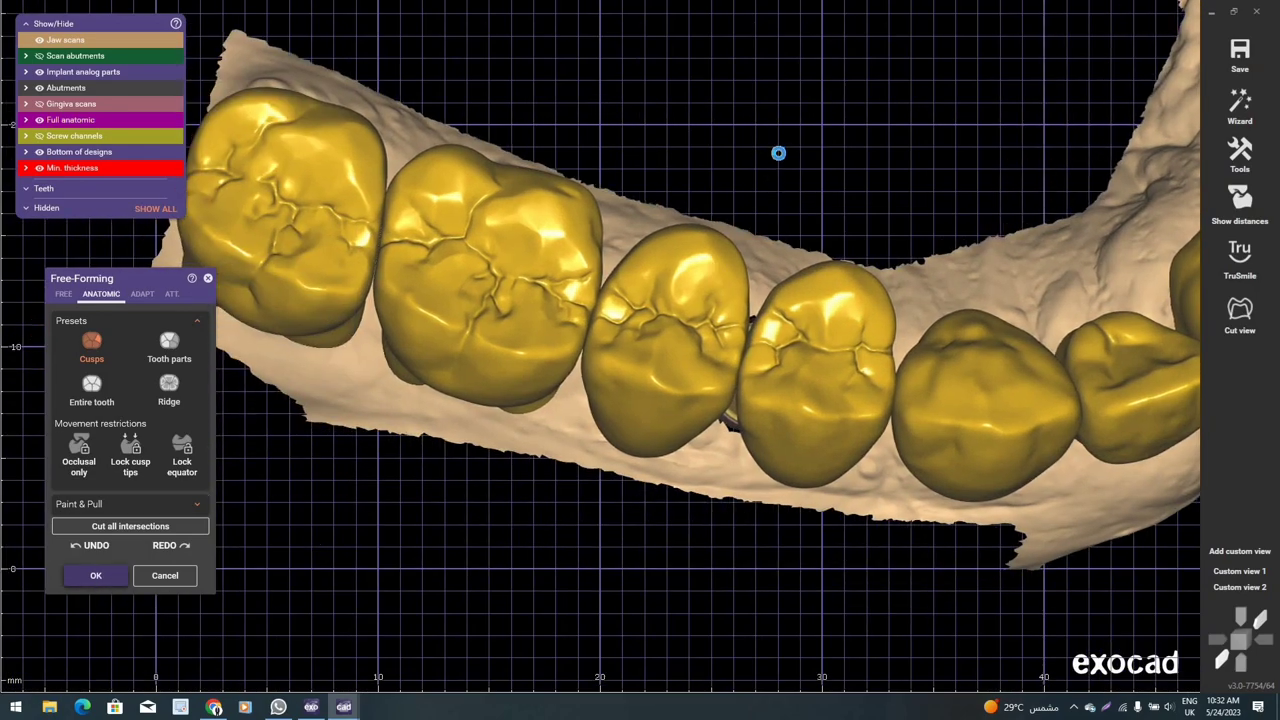
- Apply the connector cross section and shape, accepting despite the teeth 21–27 small-connection warning
right_click(818, 76)
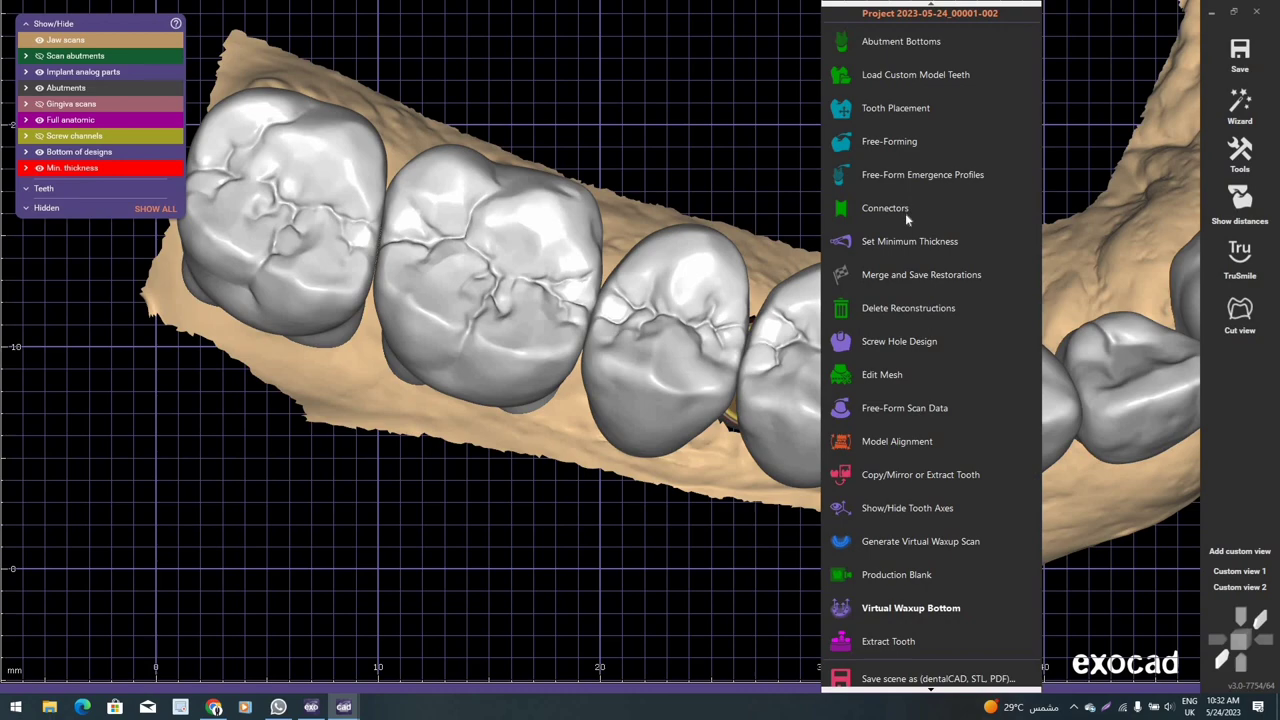
left_click(905, 209)
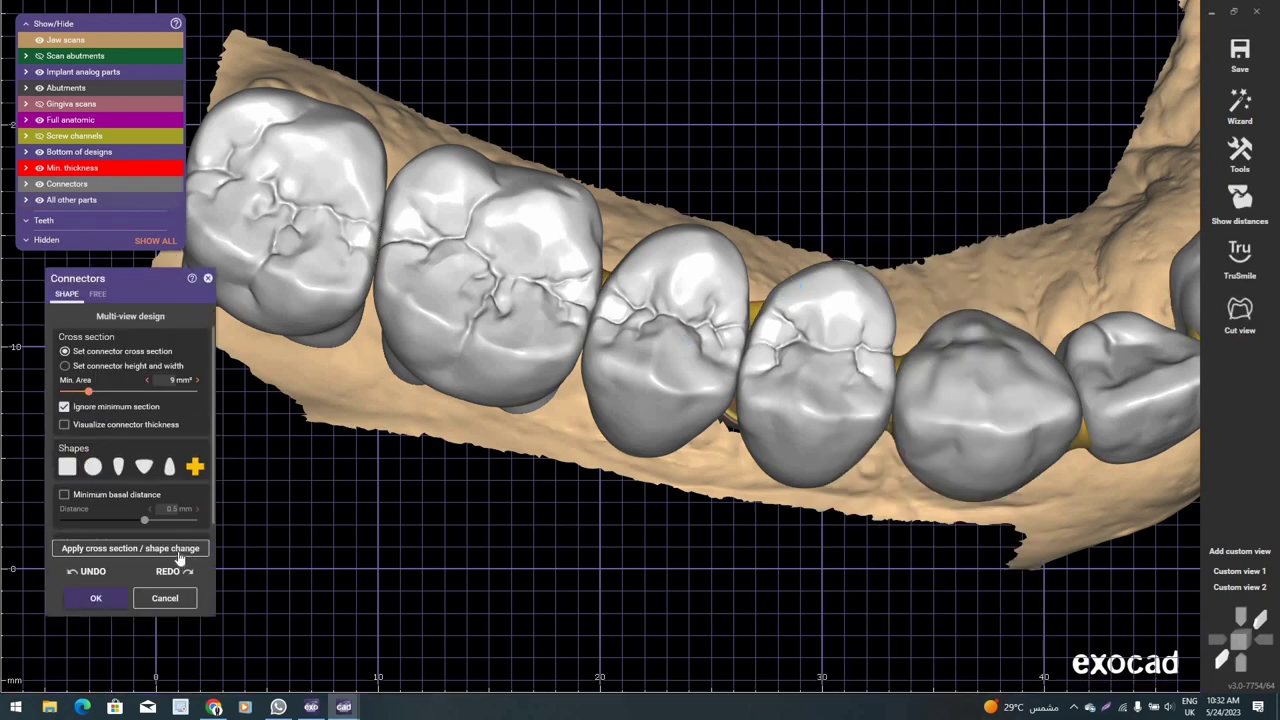
left_click(180, 553)
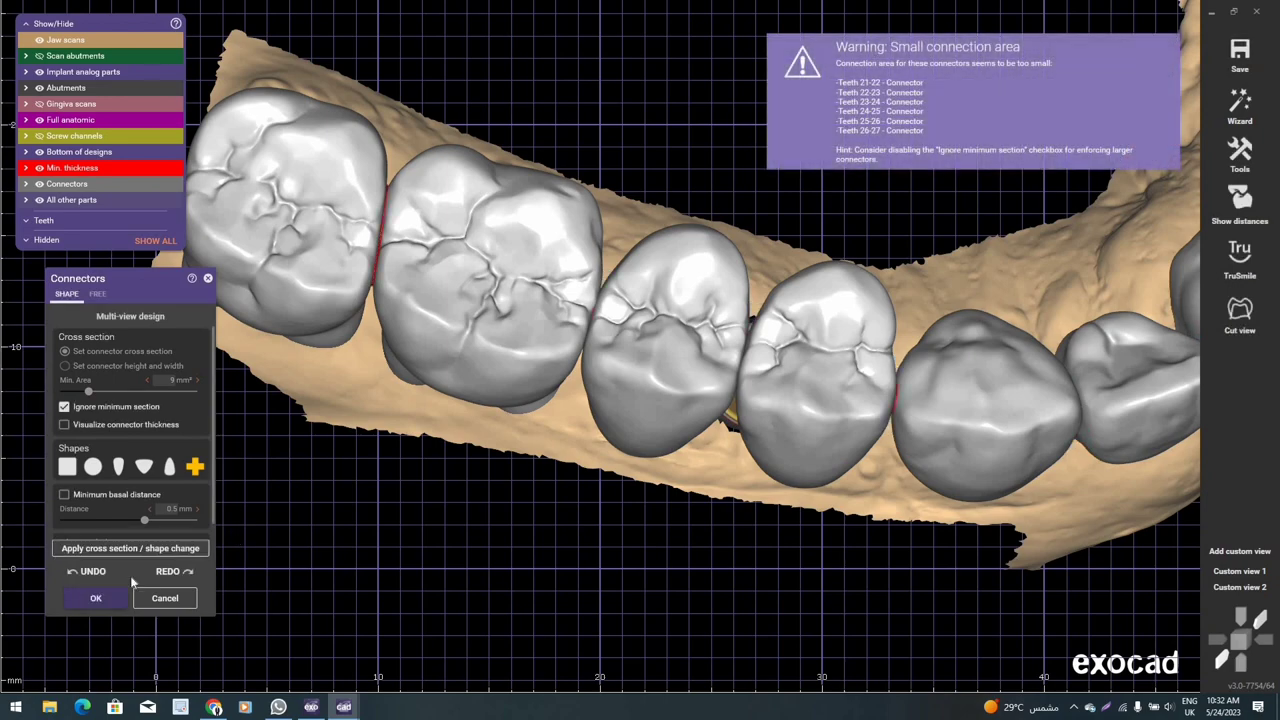
left_click(102, 598)
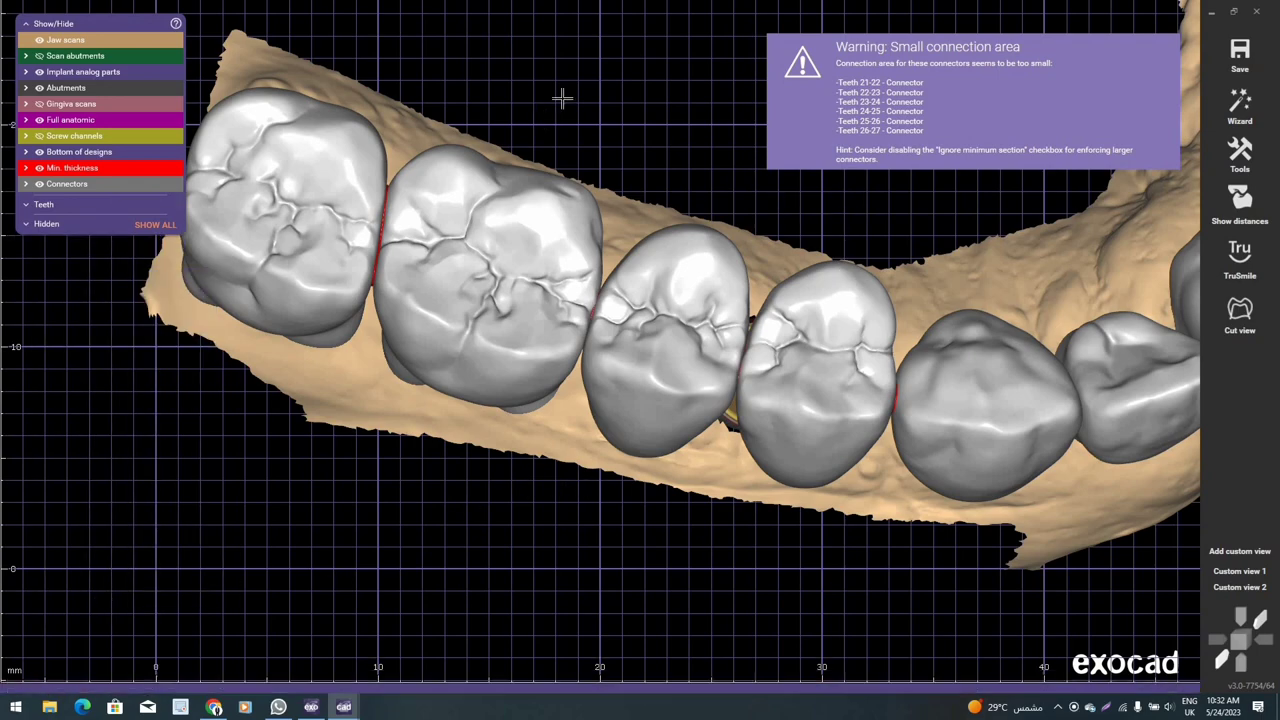
scroll(902, 130, "down", 1)
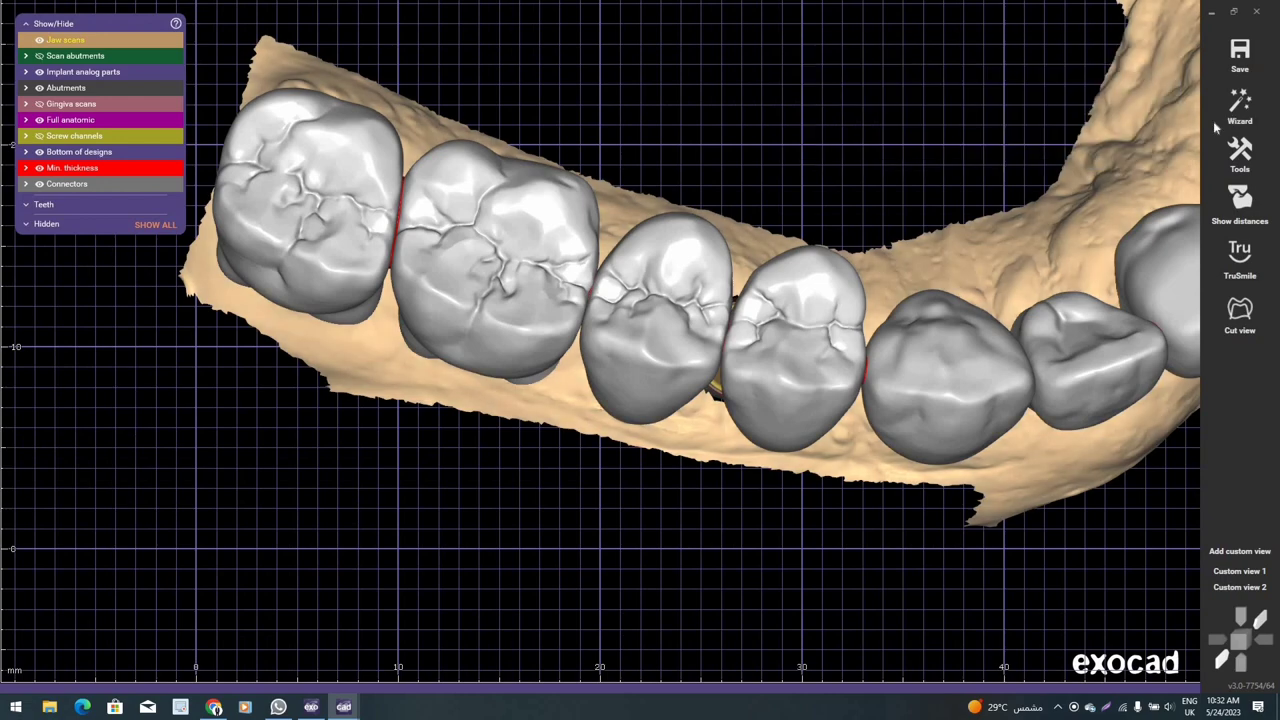
scroll(600, 200, "down", 3)
right_click_drag(497, 280, 291, 229)
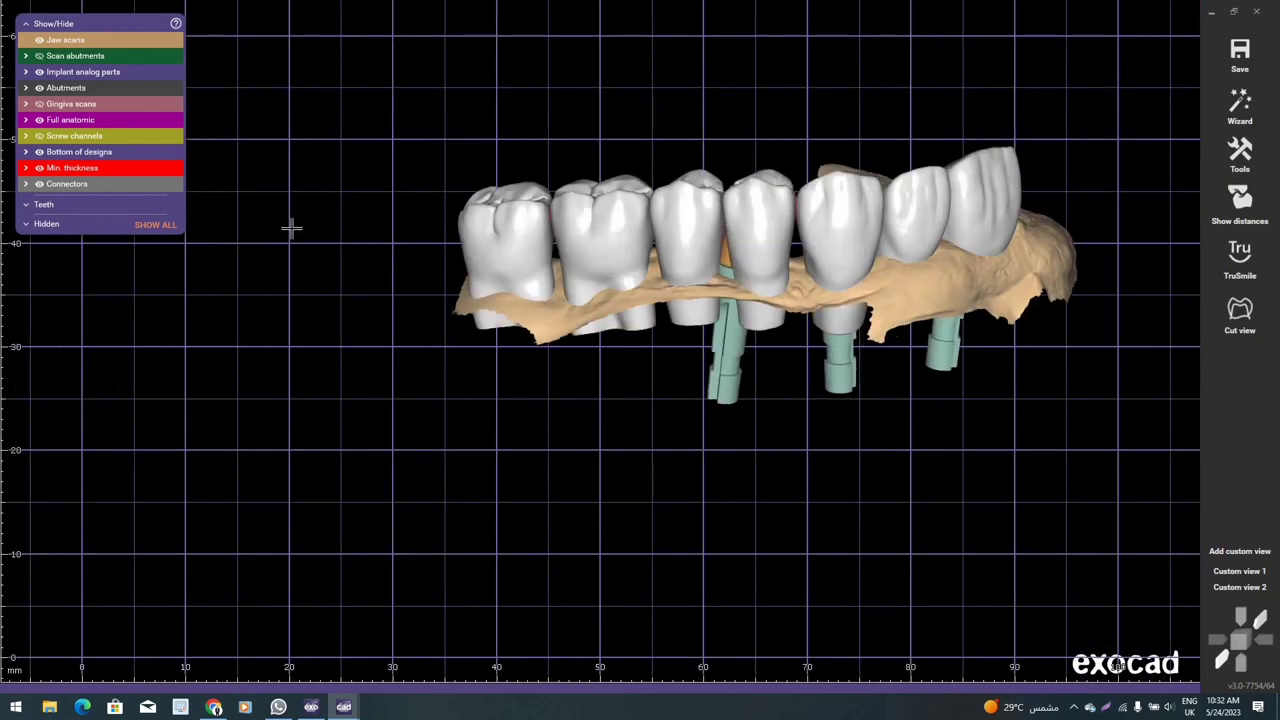
- Generate the virtual waxup bottom for teeth 21–27 and accept it
right_click(349, 581)
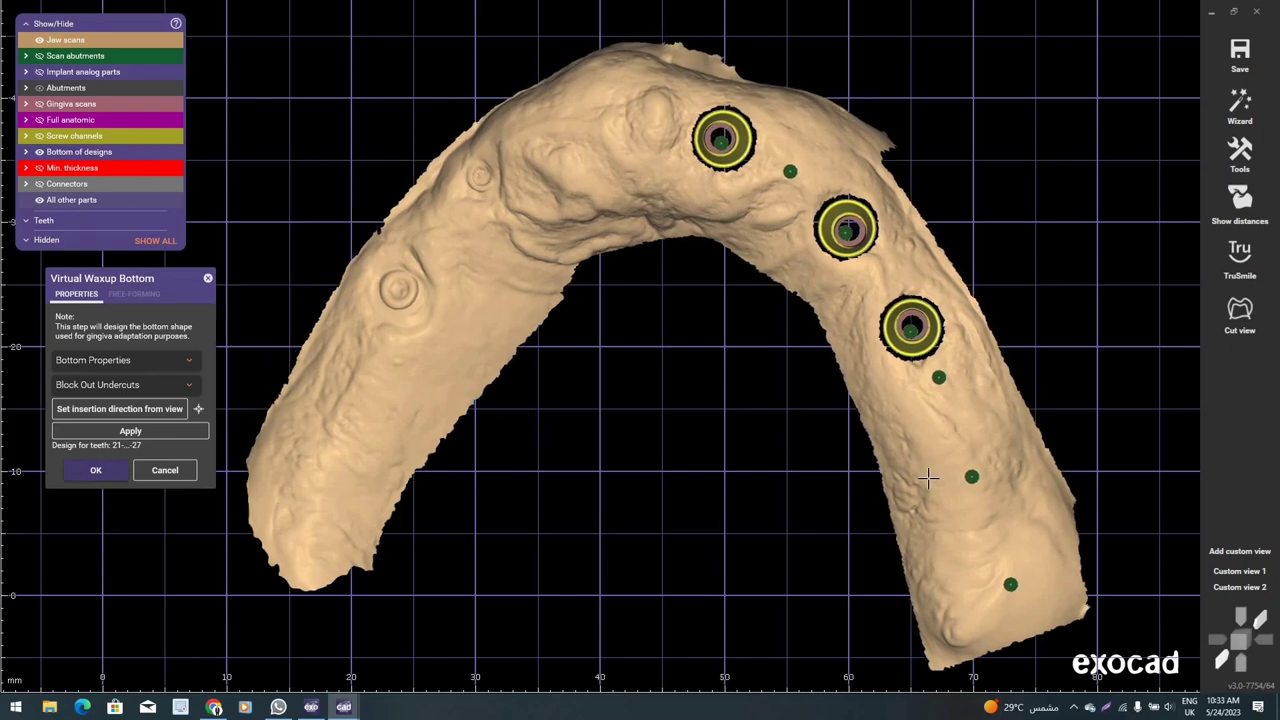
left_click(144, 436)
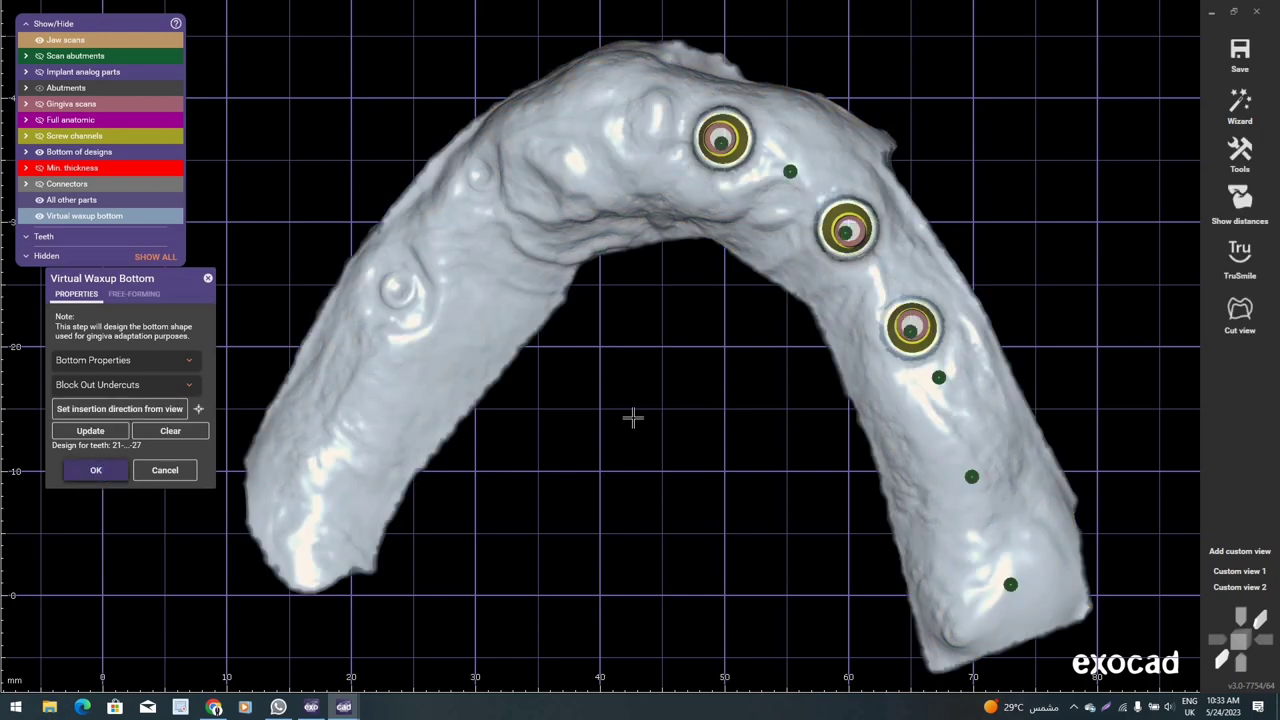
key("Return")
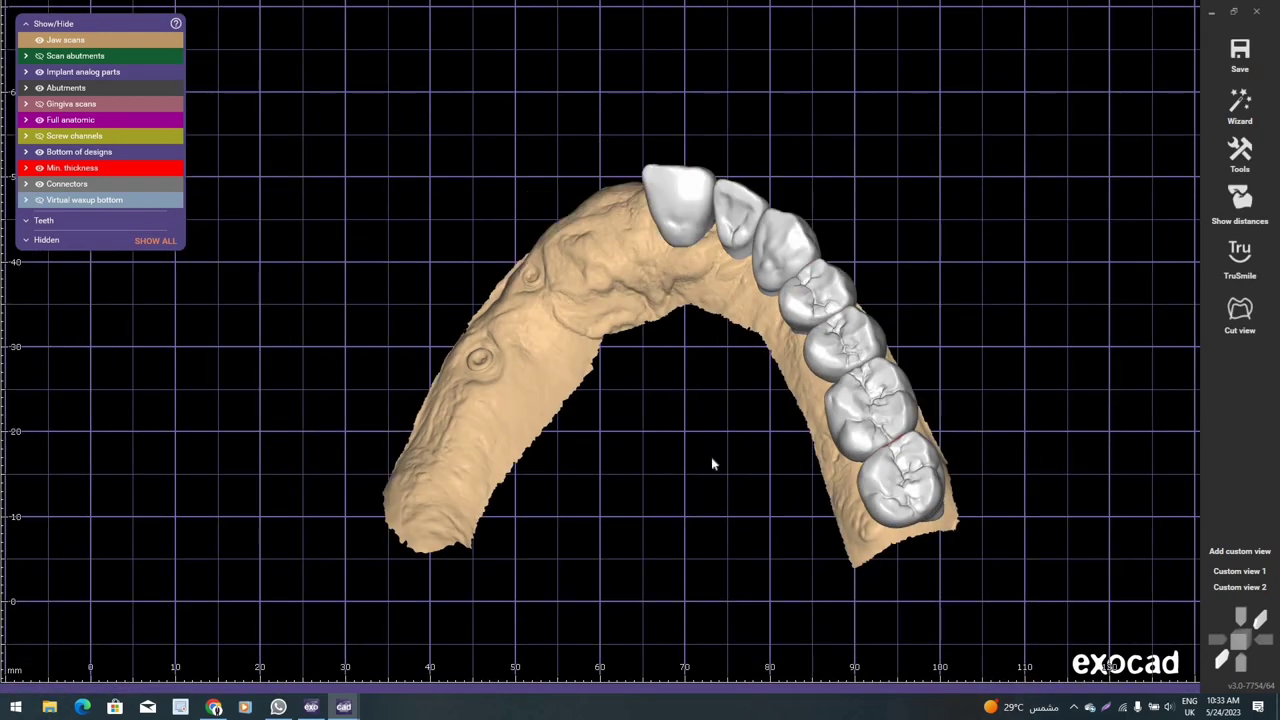
- Start Gingiva Base Design and place margin points along the outer ridge
right_click(711, 463)
left_click(734, 553)
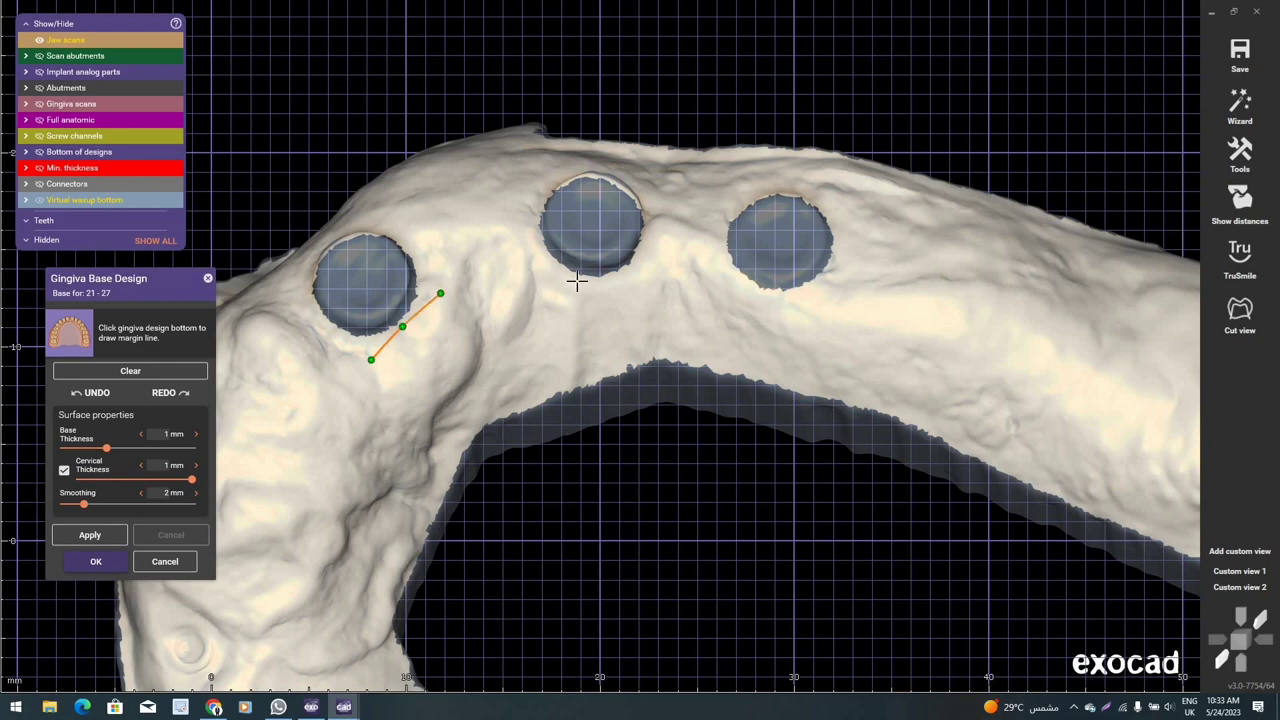
left_click(520, 273)
left_click(632, 274)
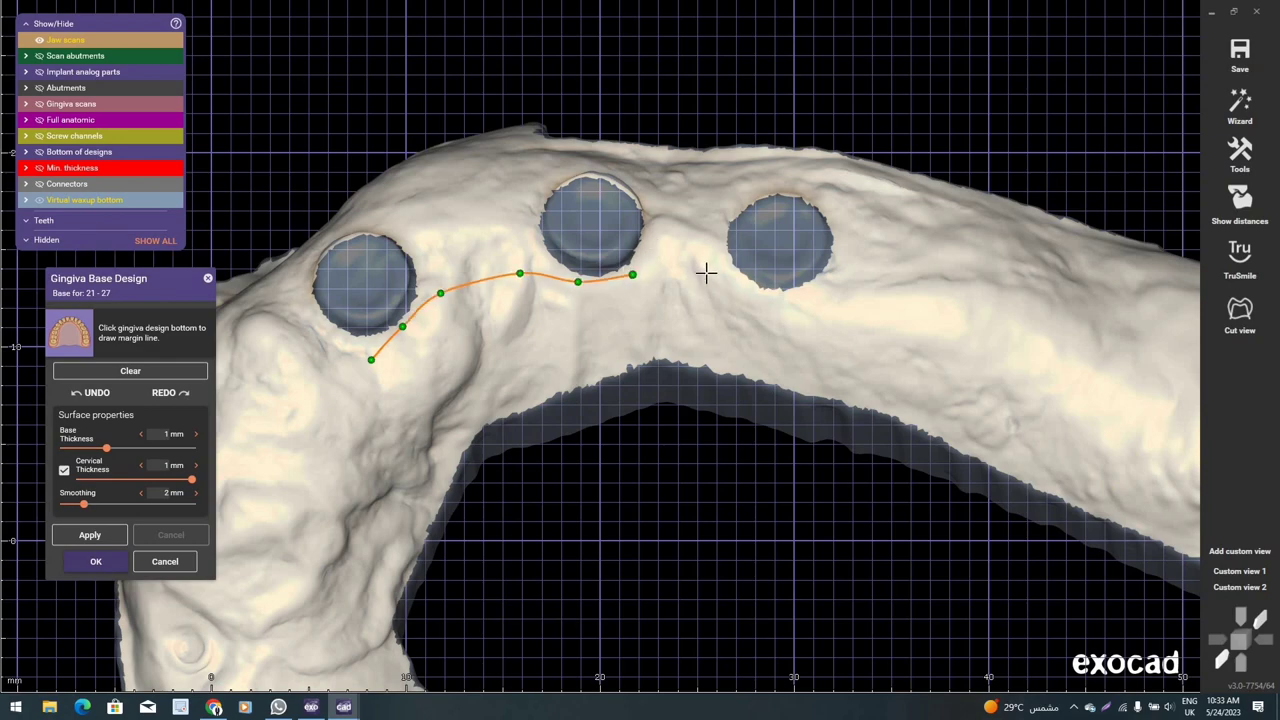
left_click(667, 251)
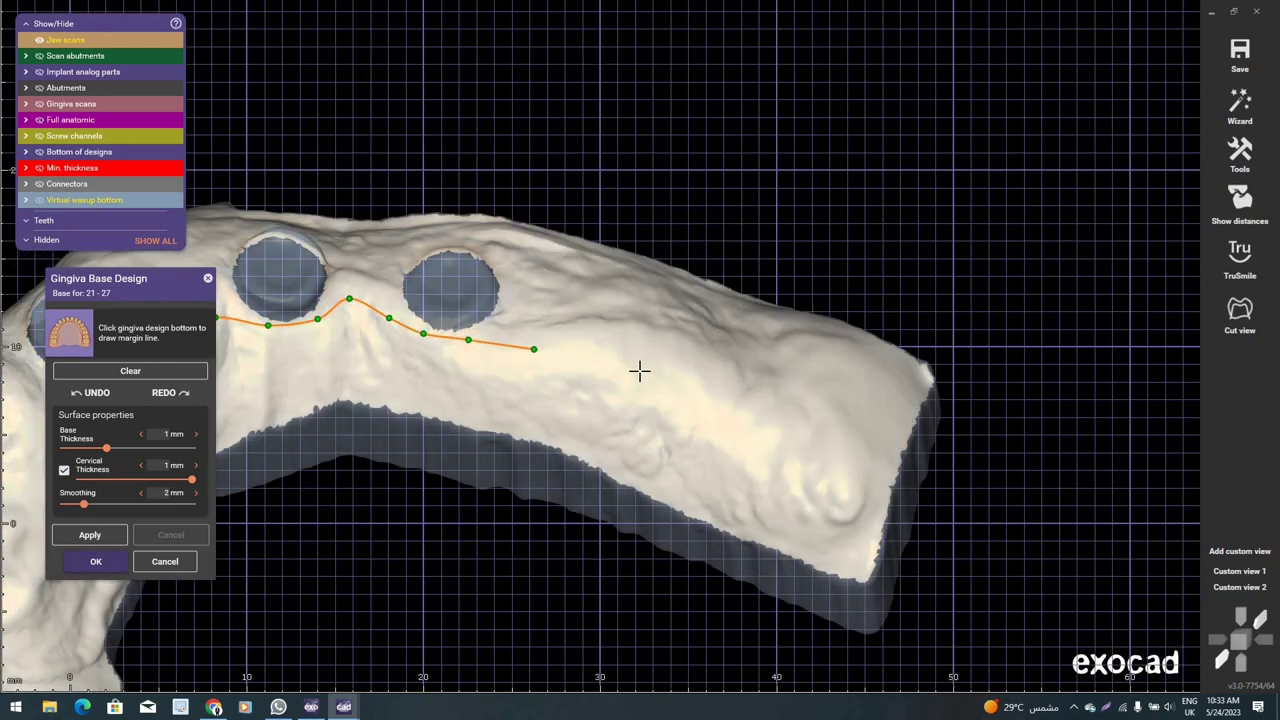
left_click(806, 425)
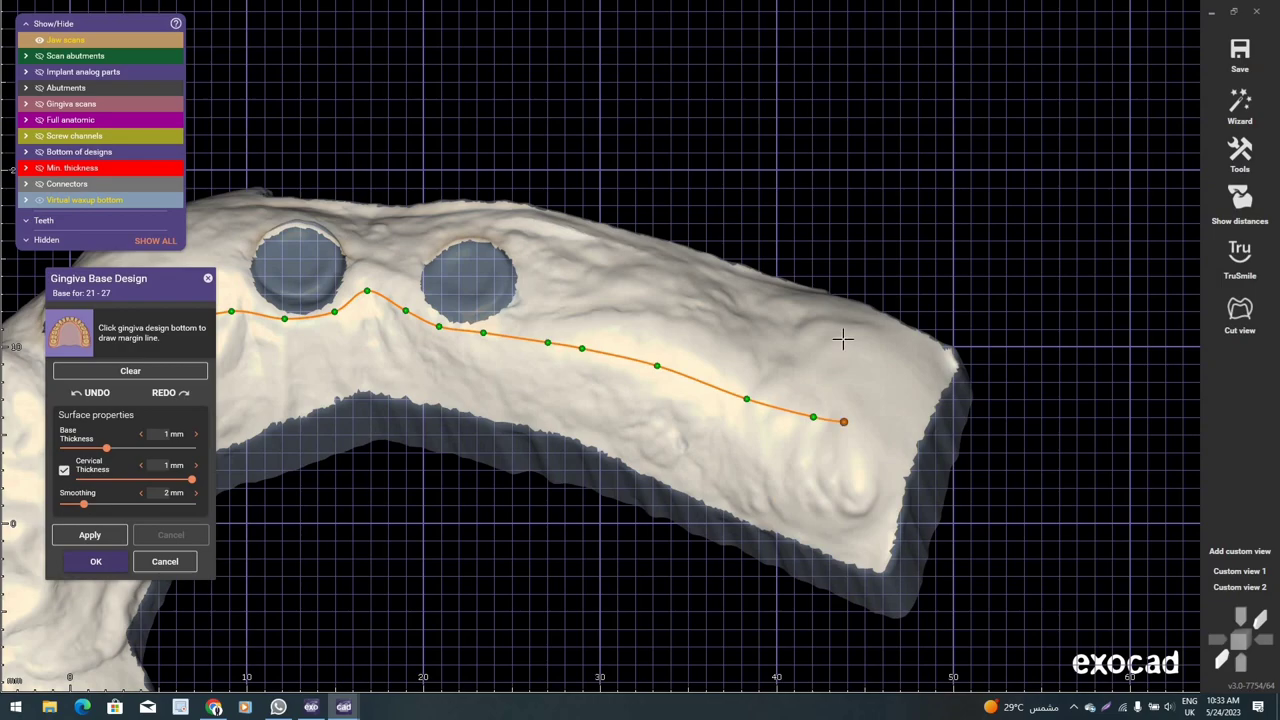
left_click(855, 368)
- Adjust the corner point and carry the margin line back along the inner side past the implants
mouse_move(793, 342)
right_mouse_down()
mouse_move(714, 457)
mouse_move(606, 451)
mouse_move(480, 514)
mouse_move(512, 420)
right_mouse_up()
scroll(511, 420, "up", 2)
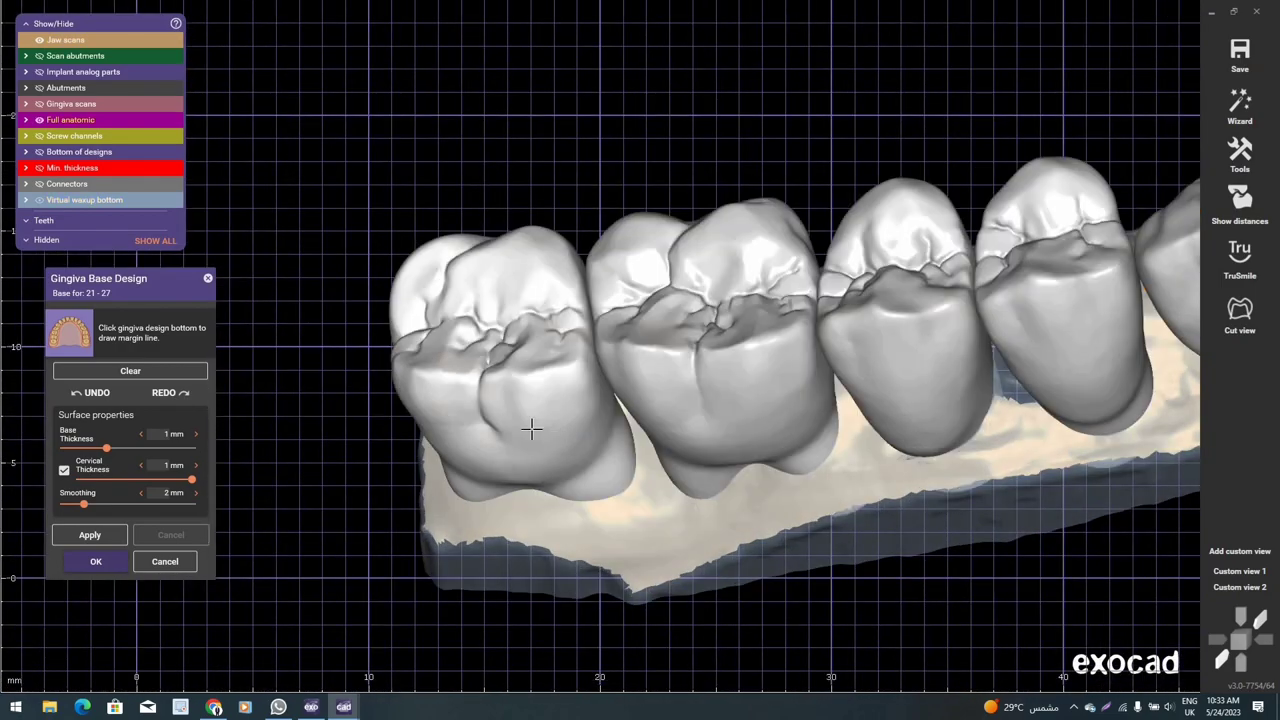
scroll(563, 434, "up", 1)
left_click_drag(490, 338, 480, 351)
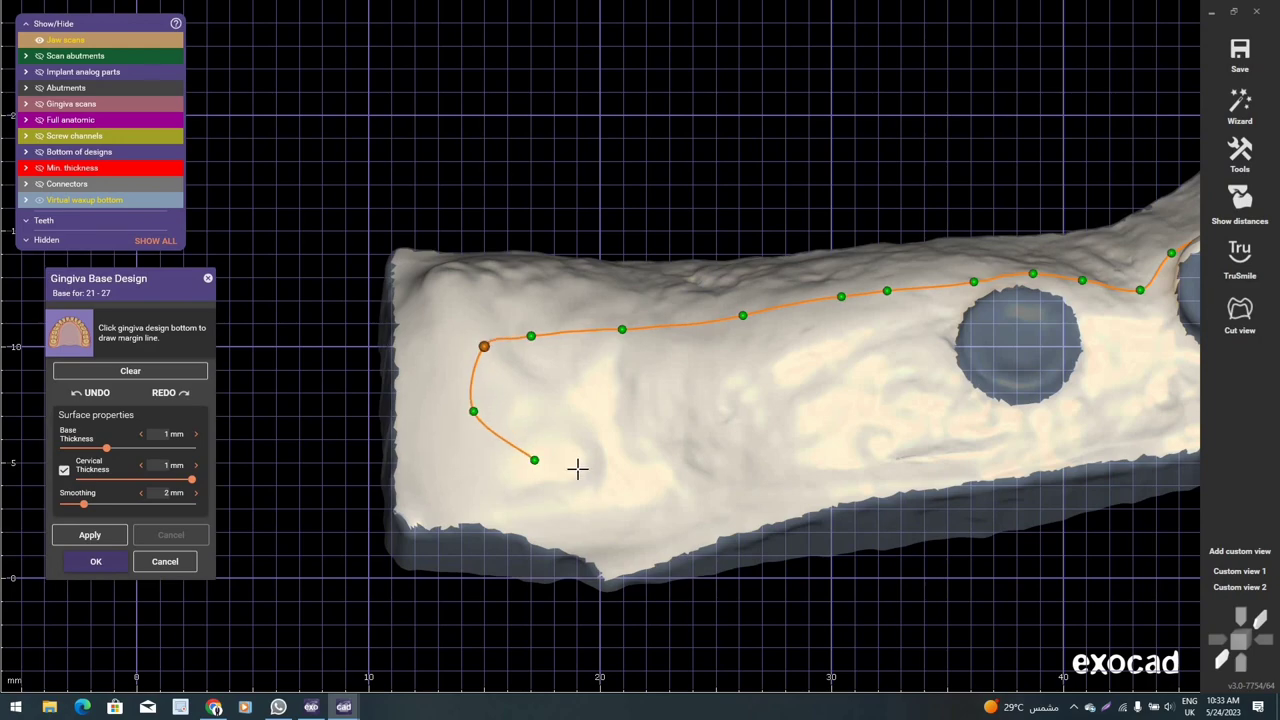
left_click(784, 422)
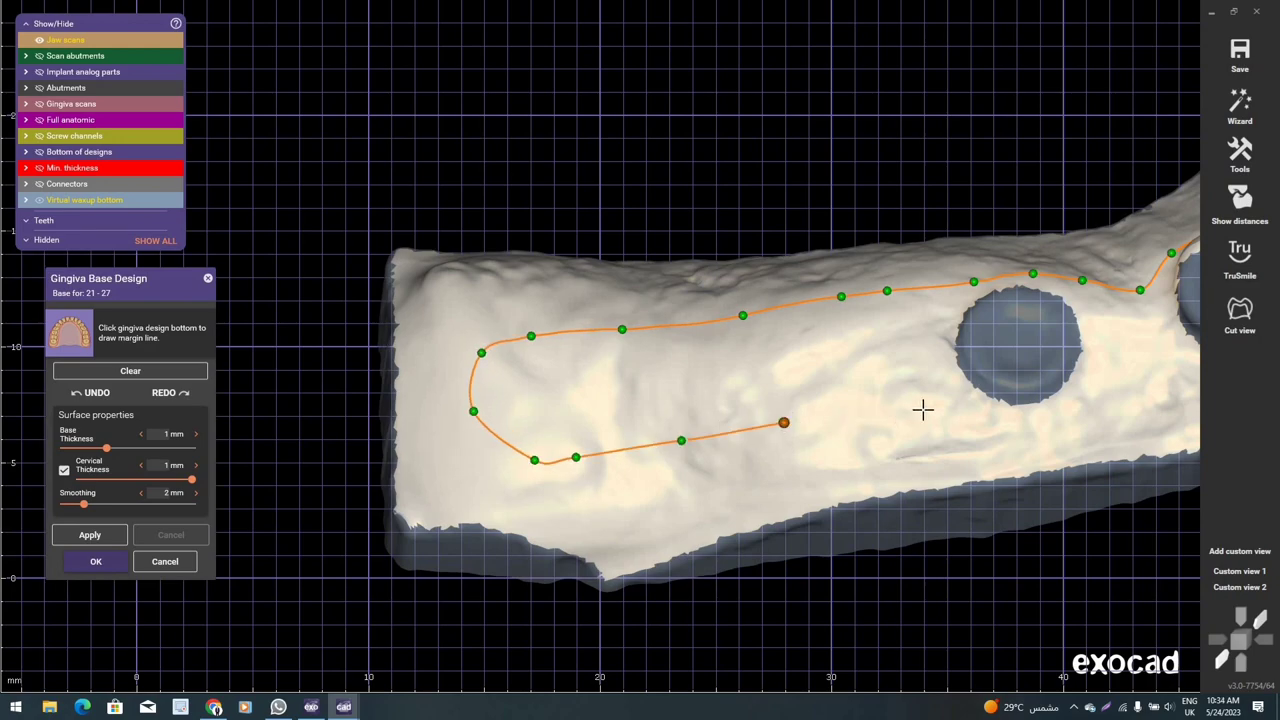
left_click(1062, 402)
right_click_drag(1062, 402, 761, 322)
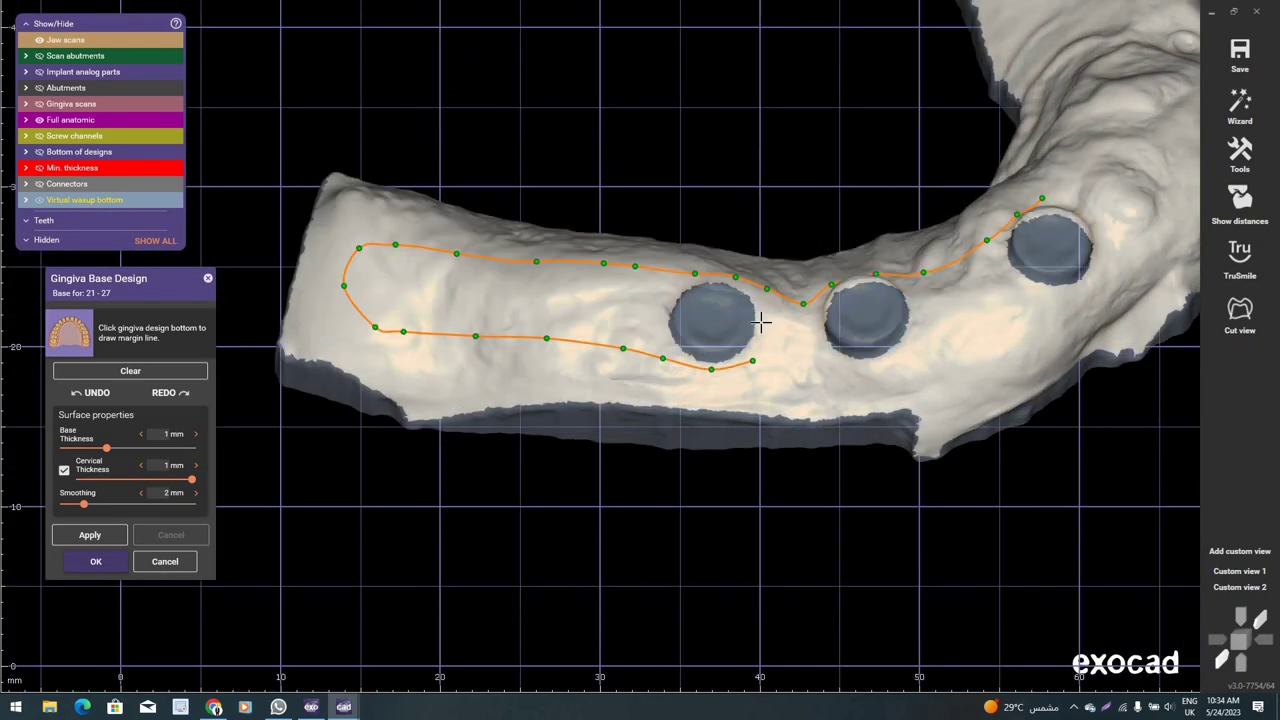
left_click(761, 322)
scroll(761, 322, "up", 2)
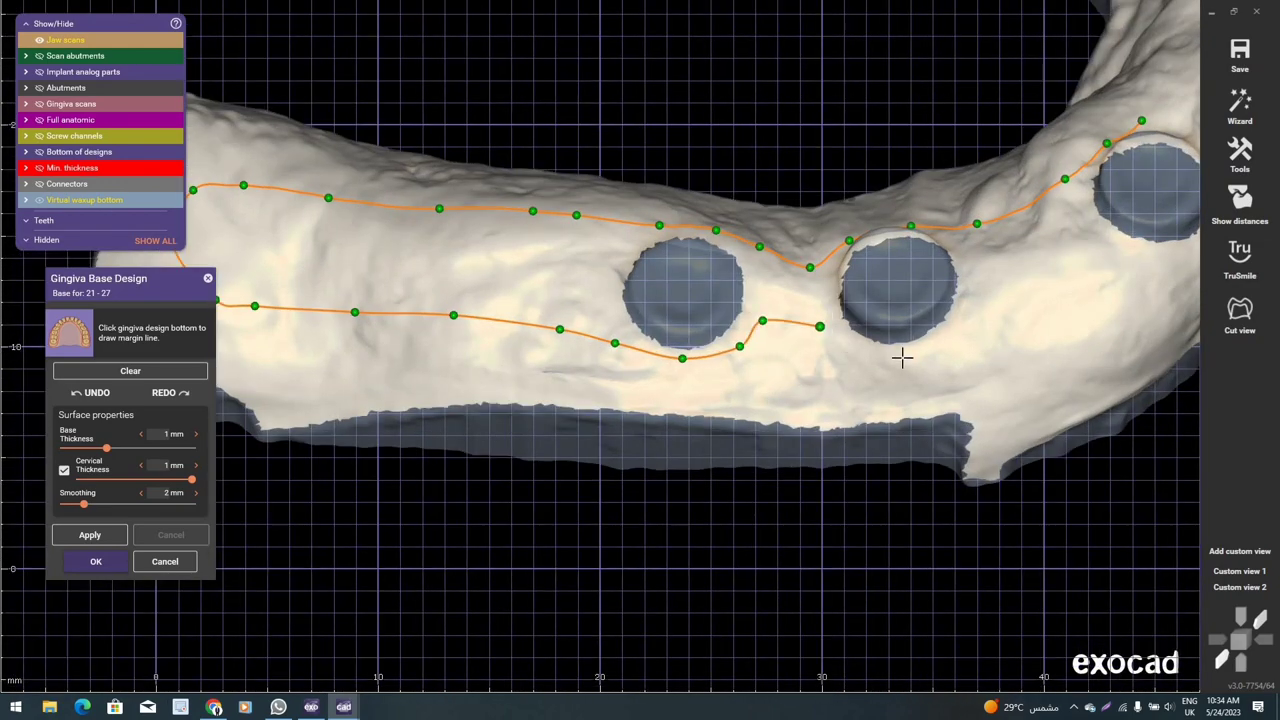
left_click(969, 304)
left_click(1012, 281)
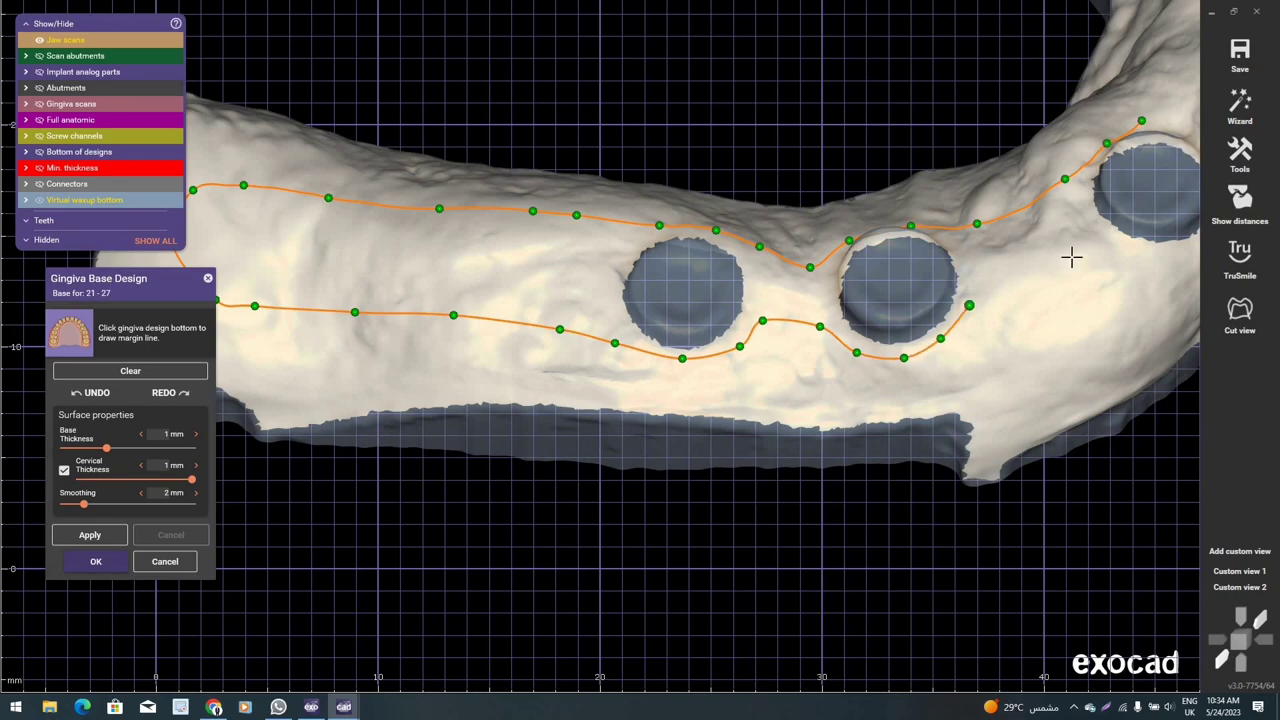
- Close the margin line around the front implant openings and accept the gingiva base for teeth 21–27
mouse_move(1033, 293)
right_mouse_down()
mouse_move(800, 357)
mouse_move(606, 306)
mouse_move(594, 341)
mouse_move(534, 286)
right_mouse_up()
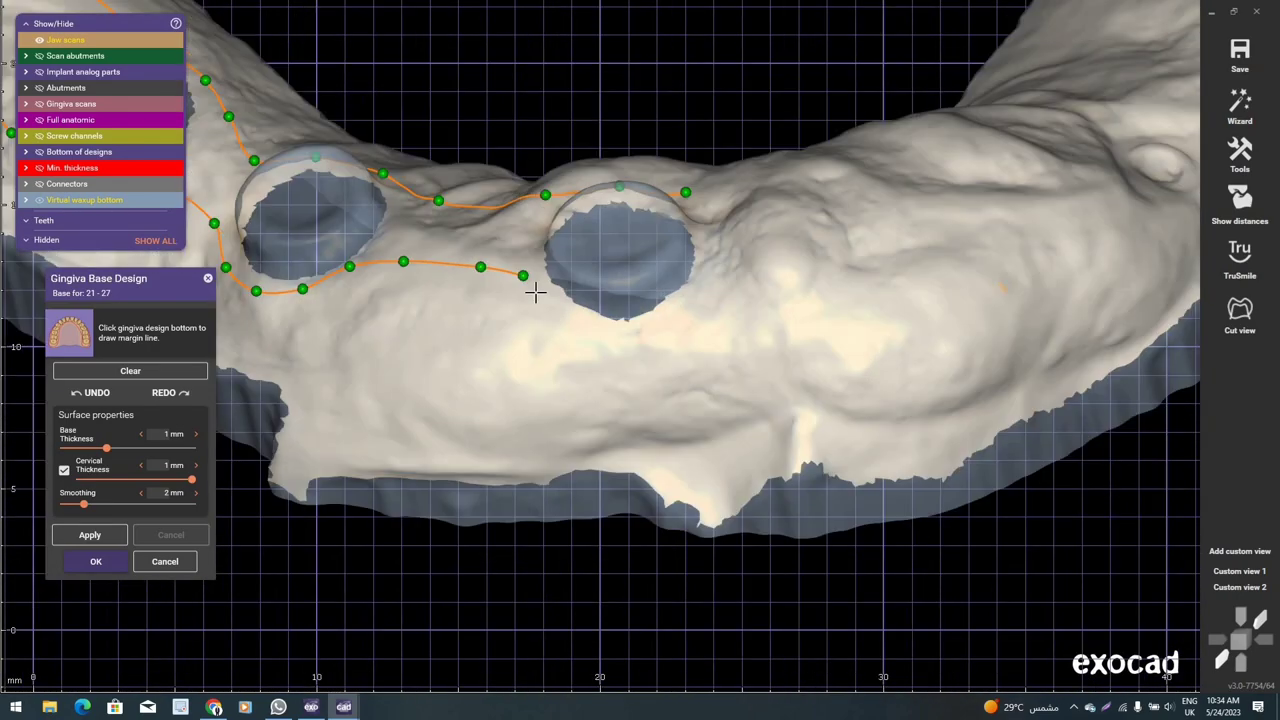
scroll(568, 316, "up", 3)
left_click(706, 317)
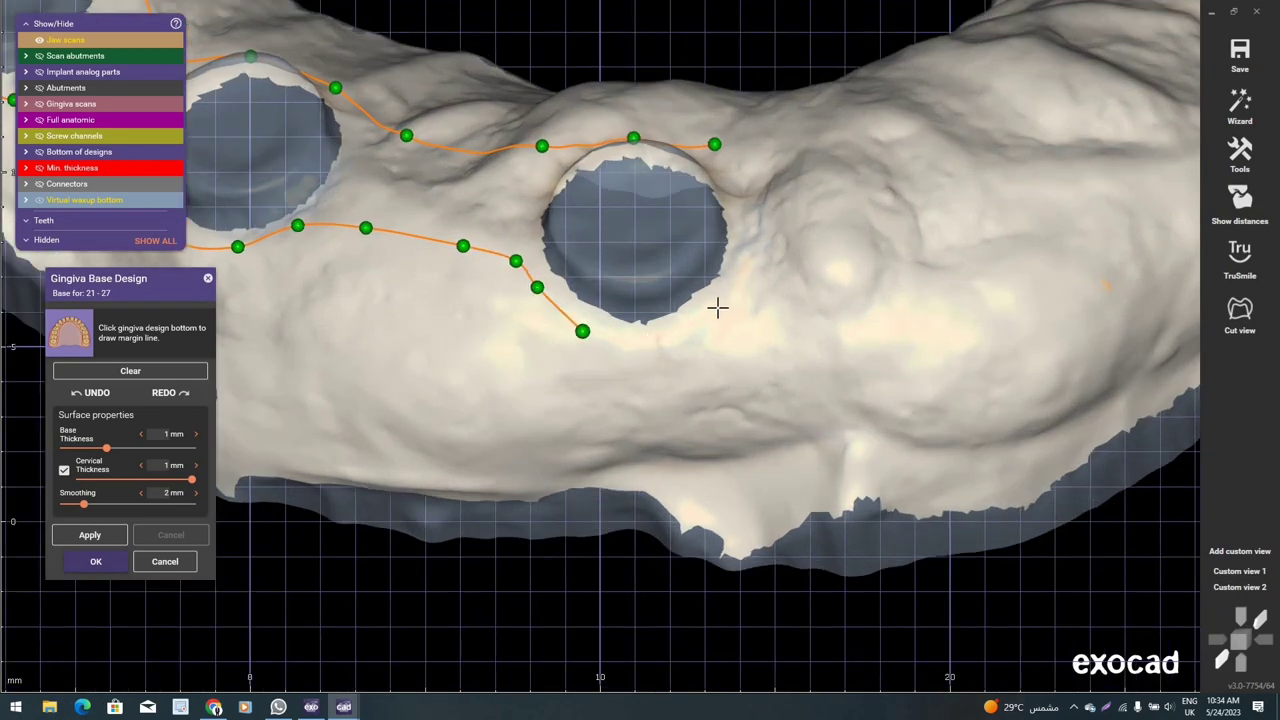
left_click(741, 289)
left_click(750, 240)
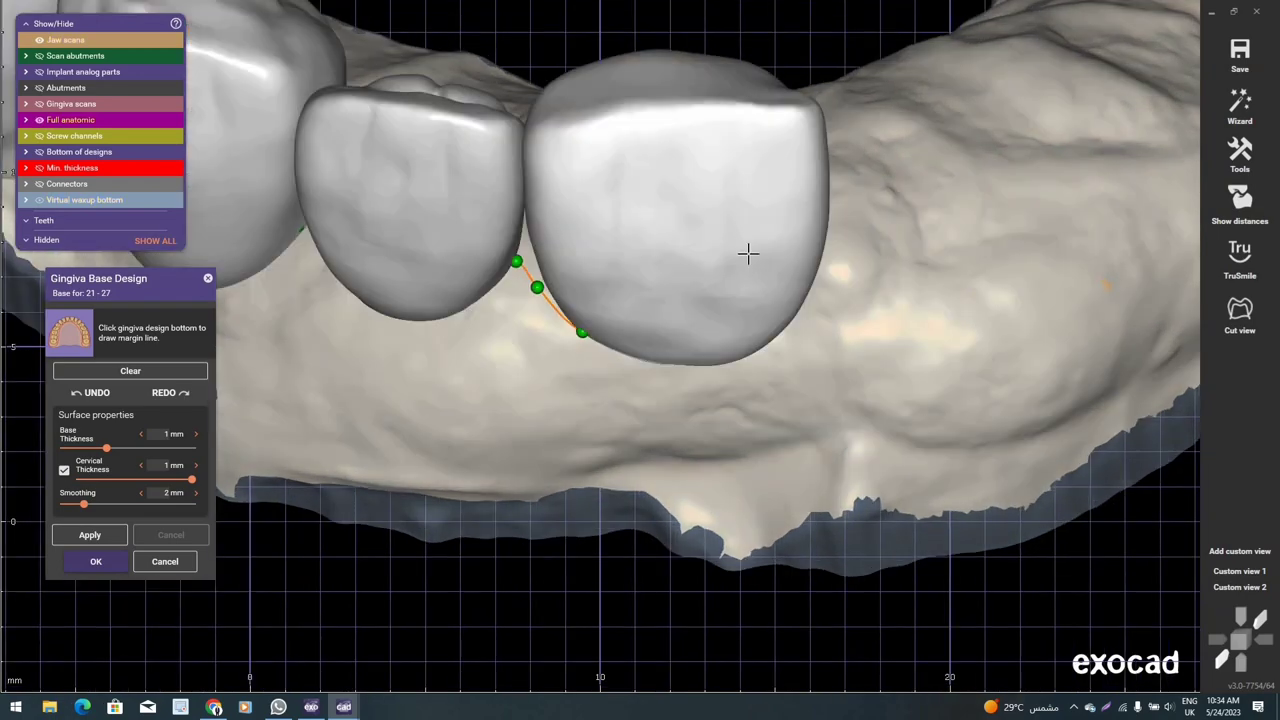
right_click_drag(751, 251, 734, 186)
left_click(734, 183)
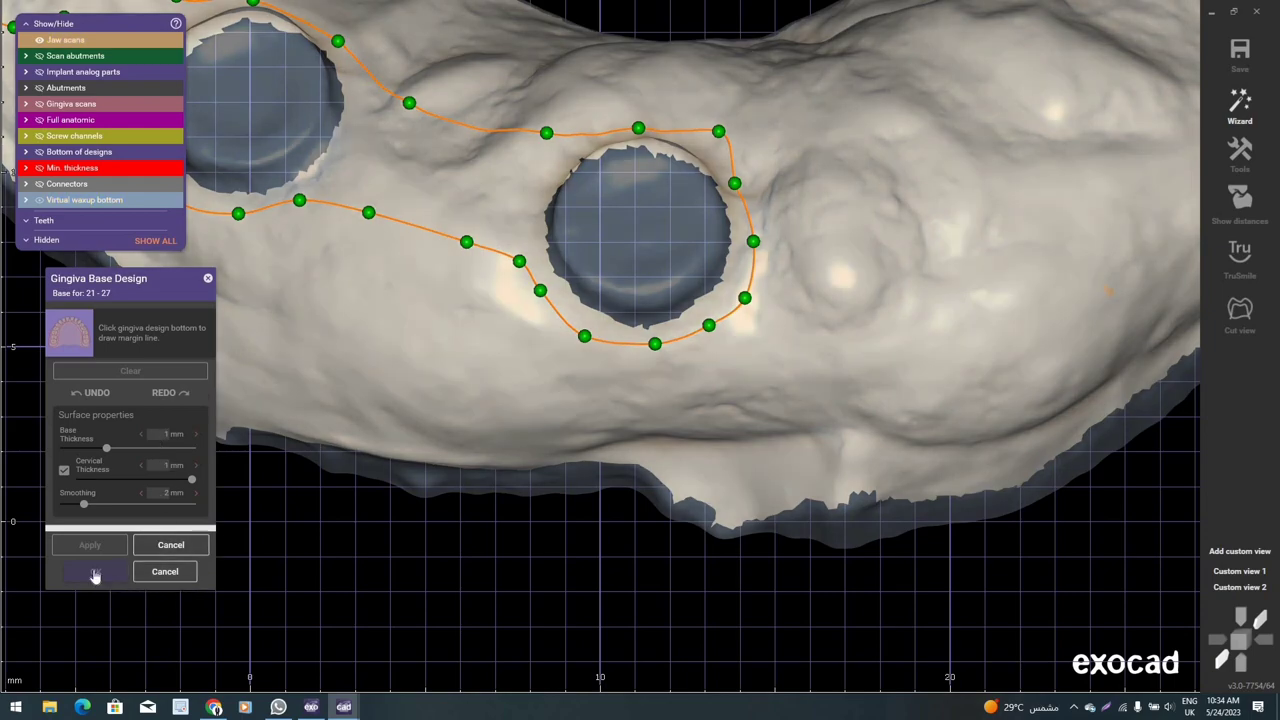
key("Return")
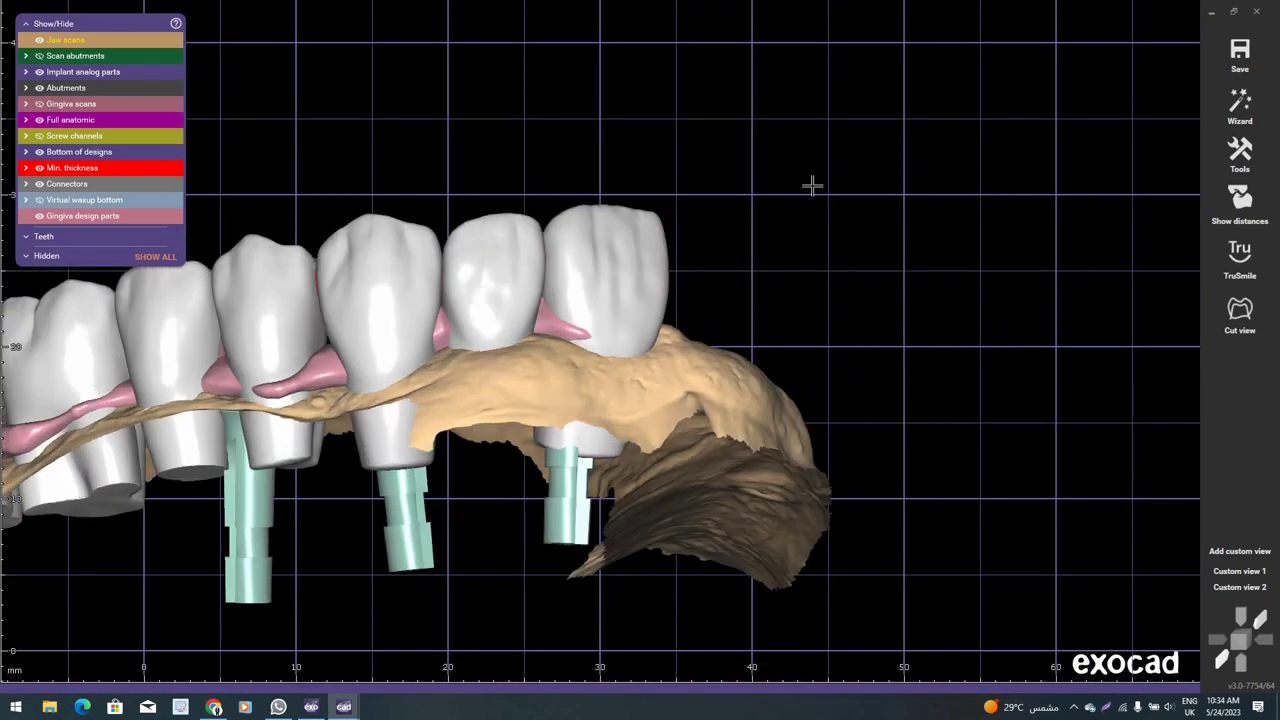
- Open Free-Form Gingiva Design with the thickness colour map switched off
right_click(883, 352)
scroll(960, 550, "down", 3)
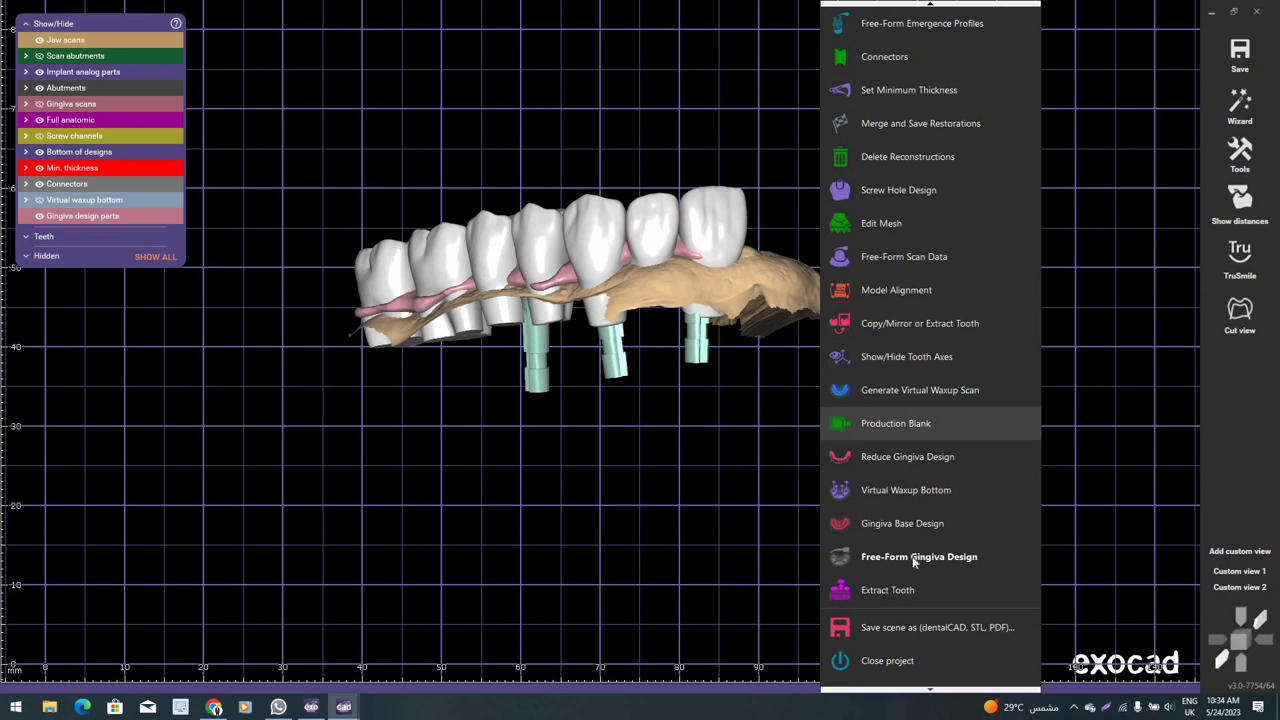
left_click(618, 270)
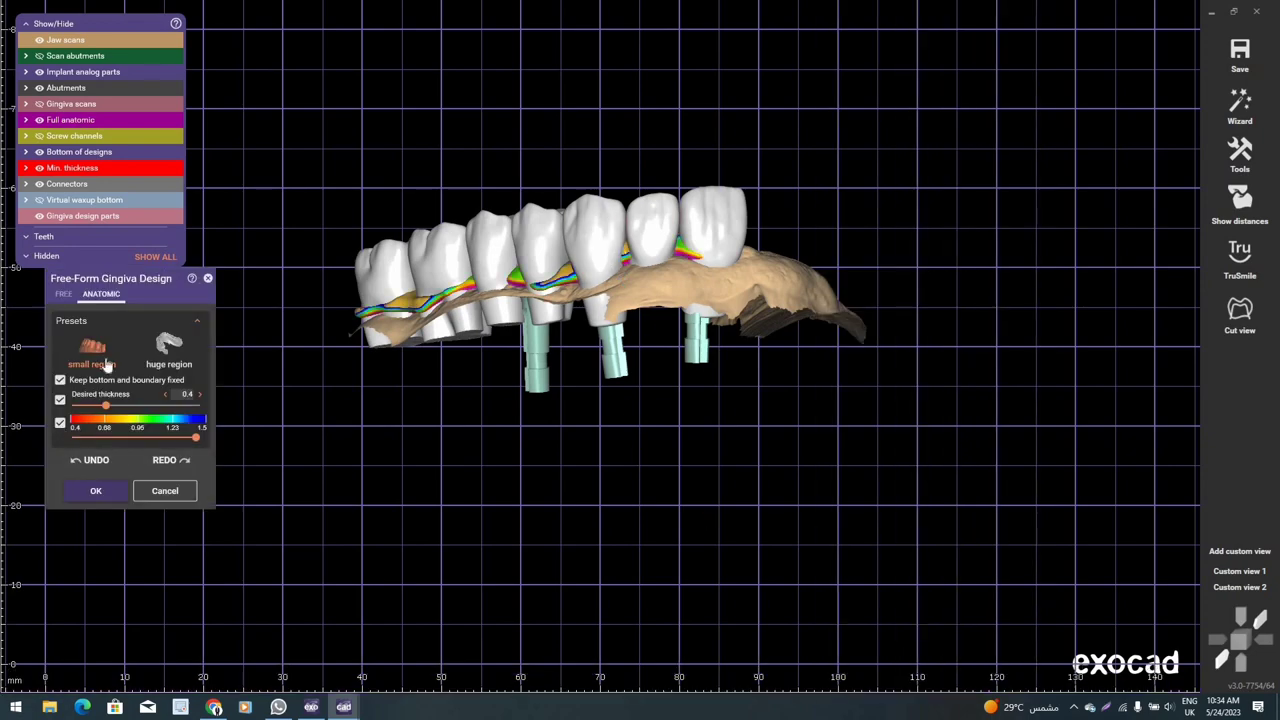
left_click(60, 422)
- Build yellow gingiva up into the red gap between the central teeth
right_click_drag(714, 277, 679, 333)
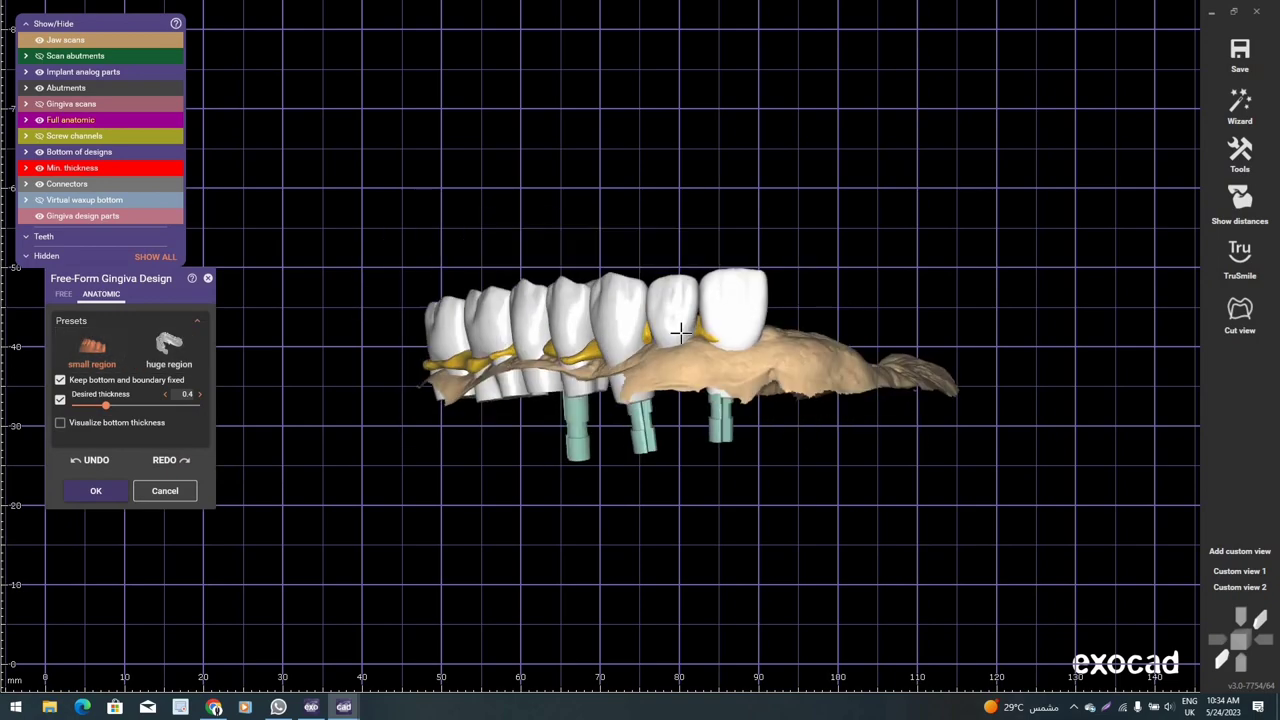
scroll(679, 333, "up", 2)
scroll(679, 333, "up", 2)
scroll(679, 333, "up", 2)
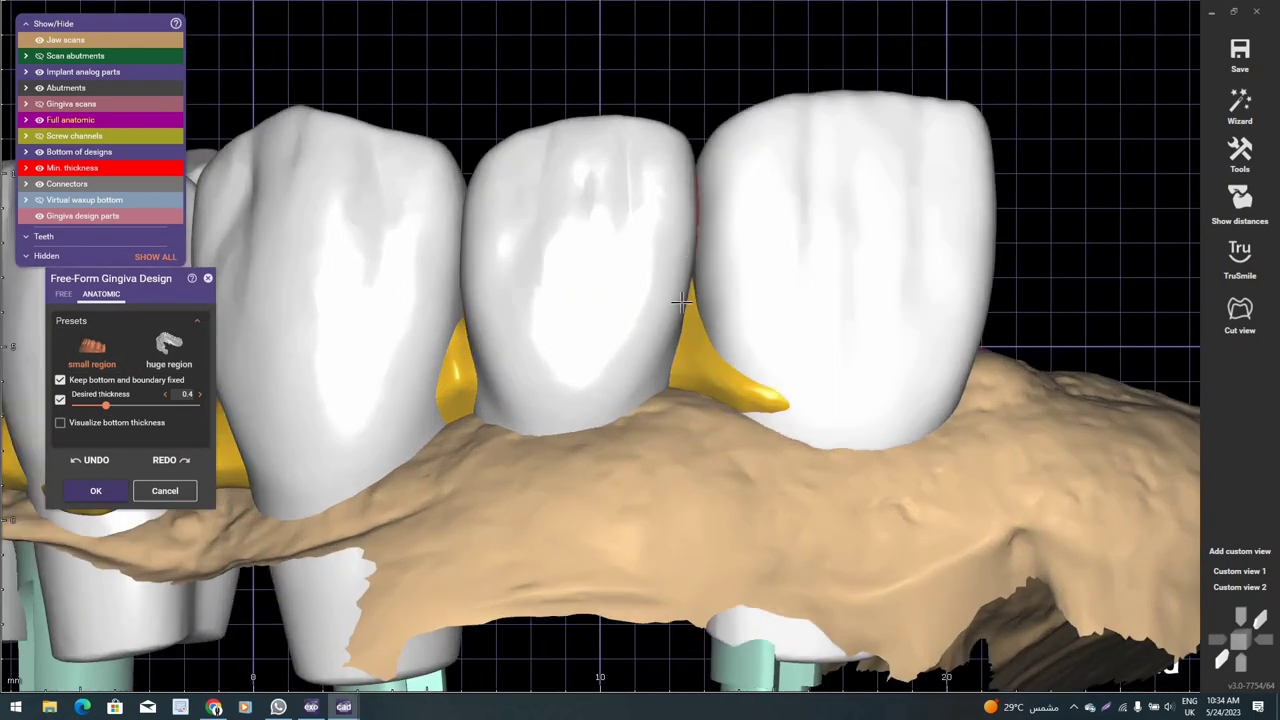
scroll(737, 306, "down", 2)
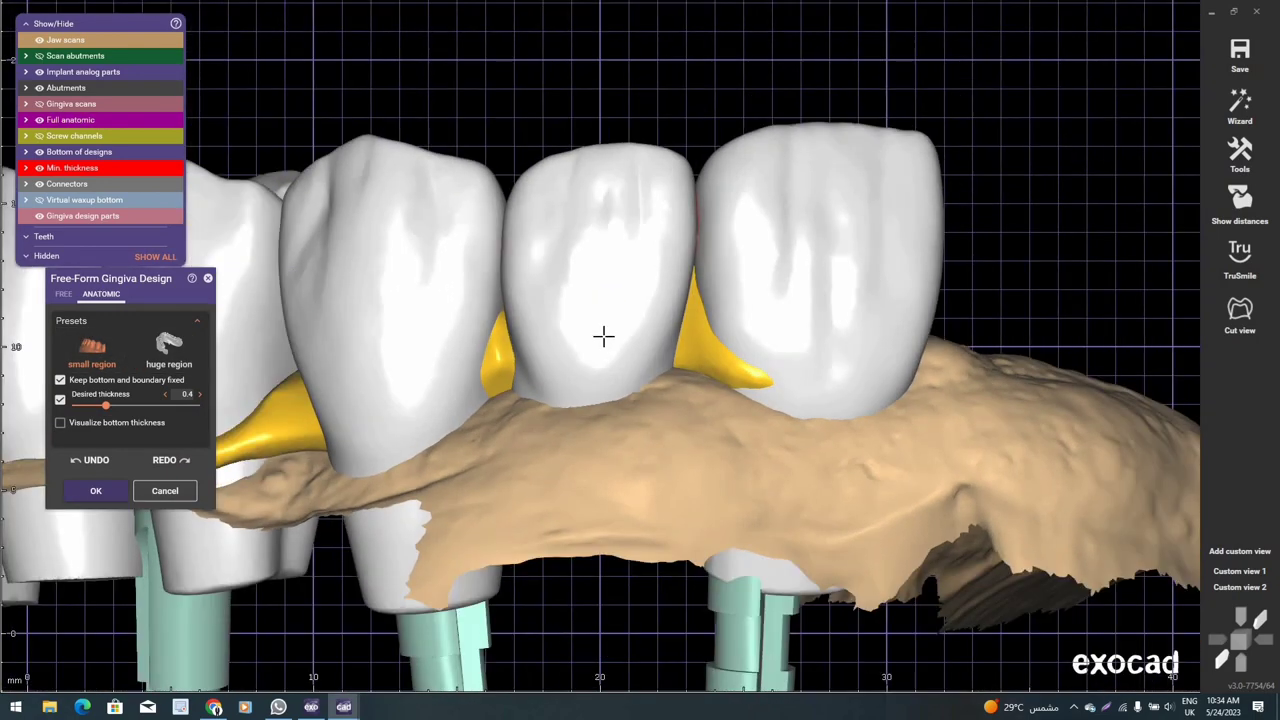
scroll(603, 337, "down", 1)
scroll(513, 370, "up", 2)
scroll(390, 420, "up", 1)
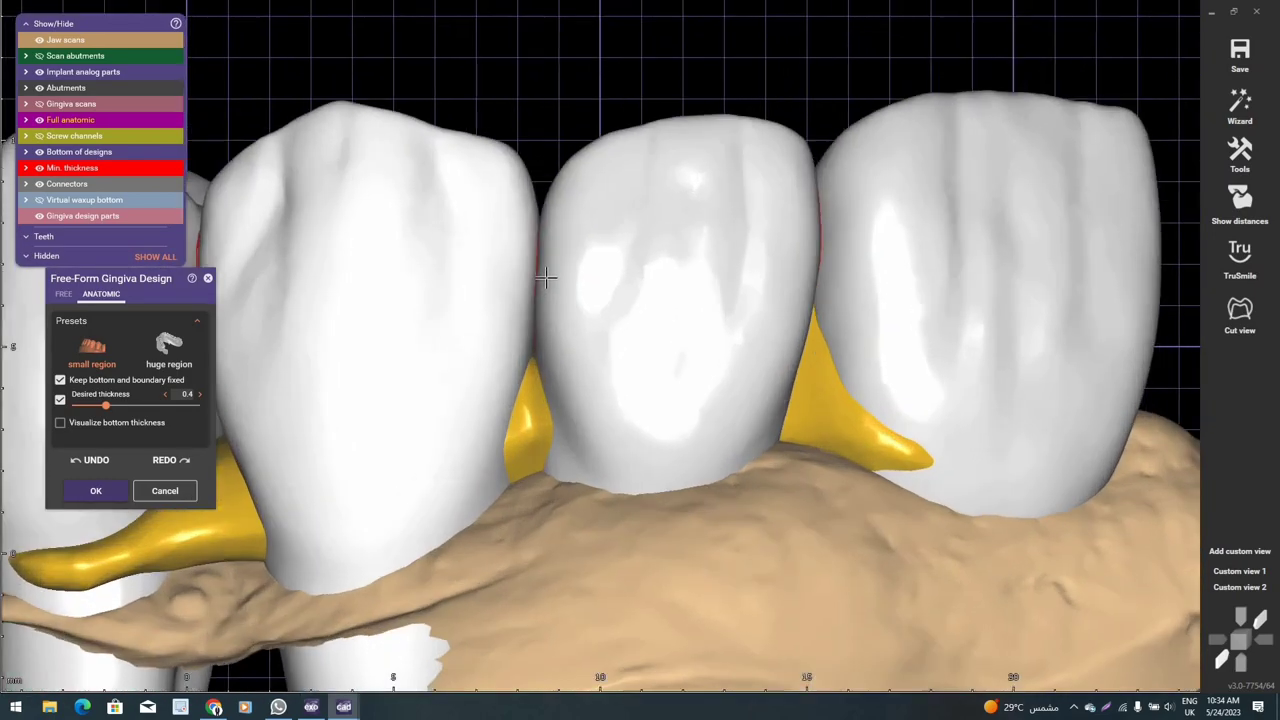
scroll(494, 340, "down", 1)
scroll(597, 354, "down", 1)
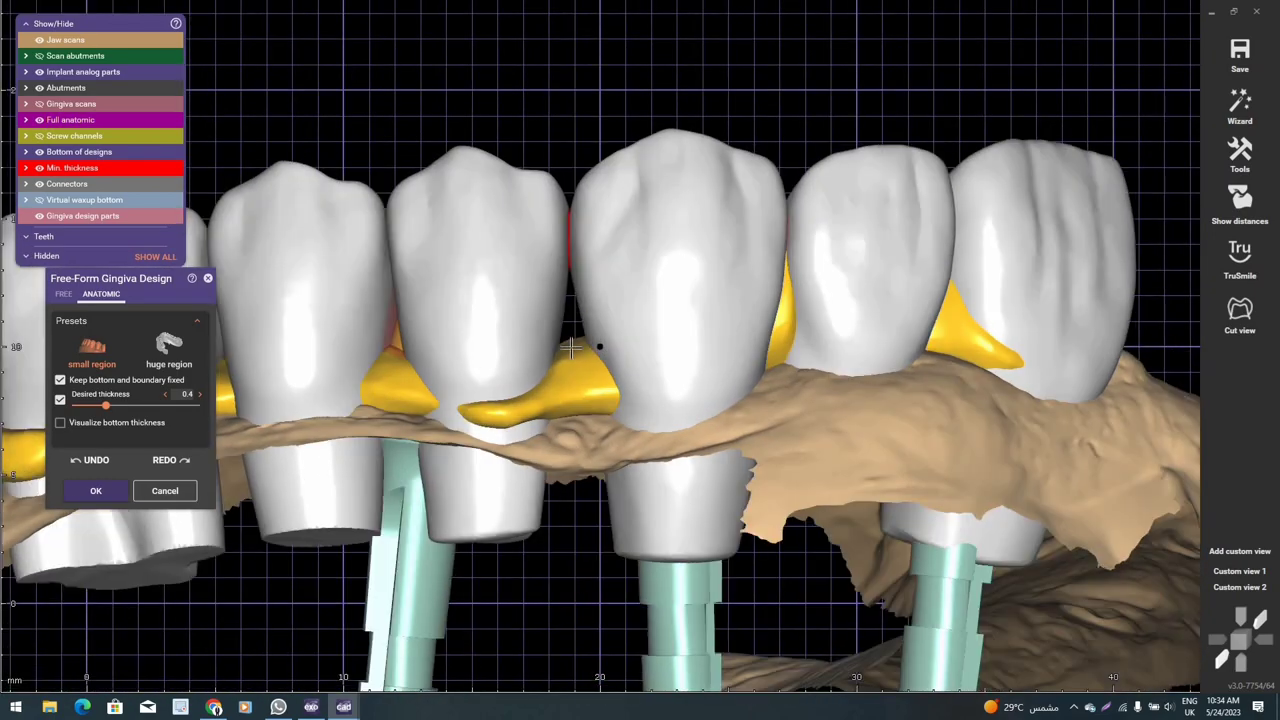
scroll(600, 330, "up", 1)
scroll(606, 300, "up", 1)
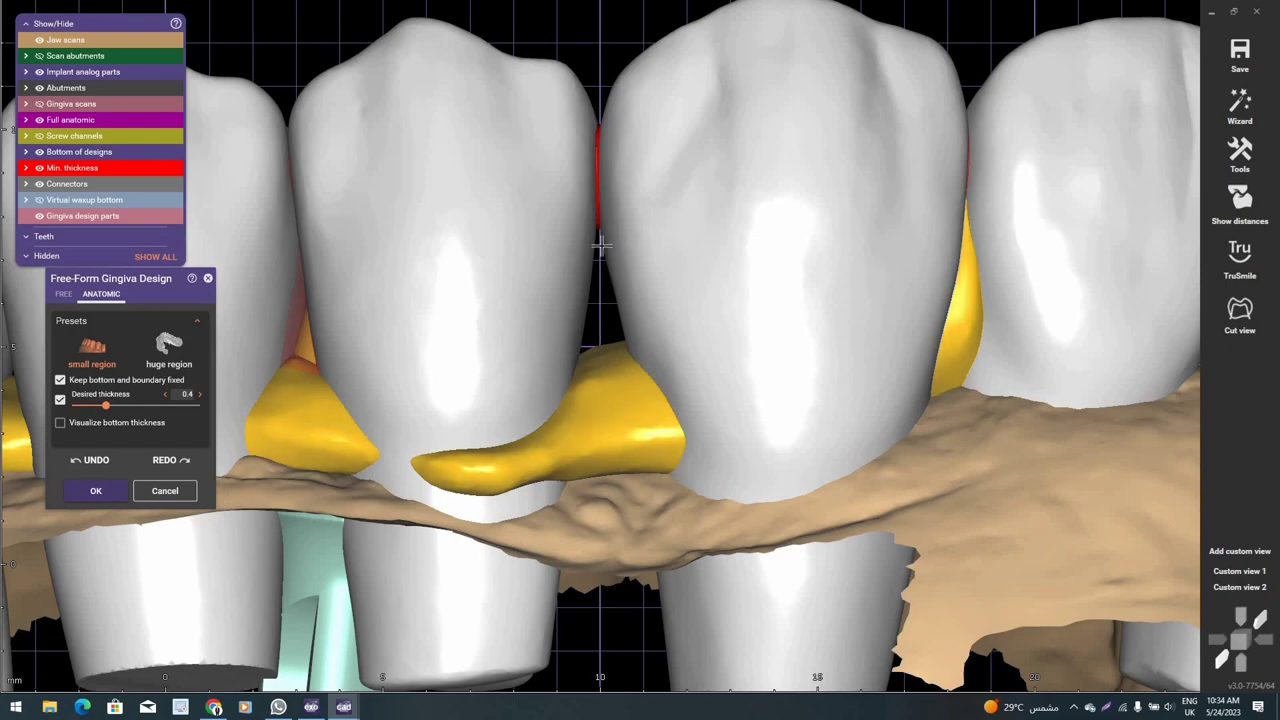
left_click_drag(606, 300, 577, 265)
scroll(590, 335, "down", 1)
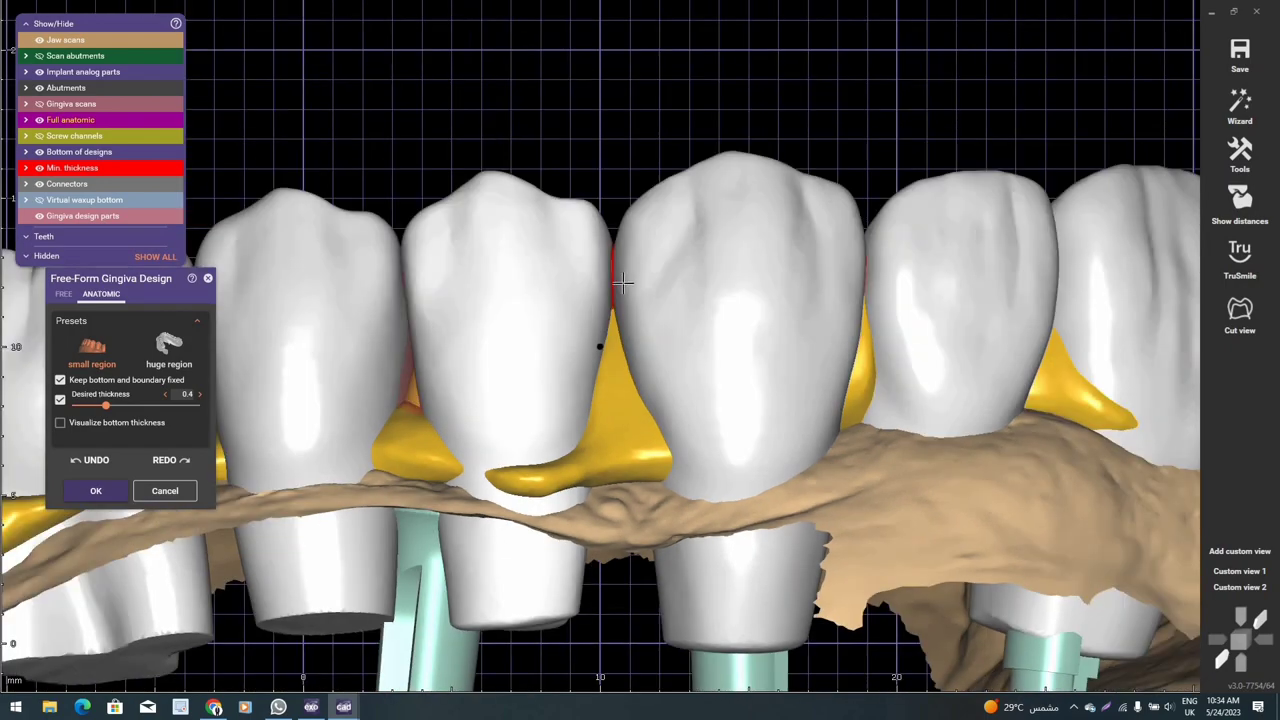
scroll(532, 365, "up", 1)
scroll(530, 380, "up", 1)
left_click_drag(530, 380, 532, 248)
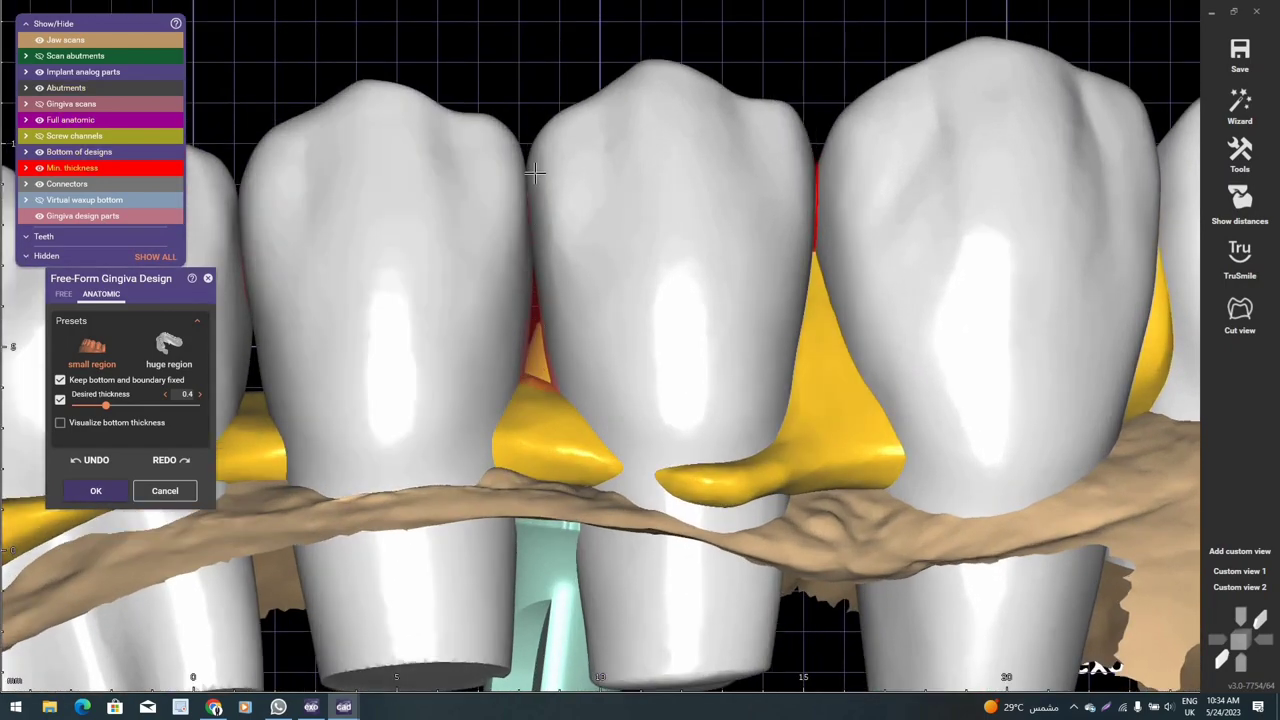
- Orbit and zoom around the arch to inspect the interdental gingiva from several angles
mouse_move(522, 284)
right_mouse_down()
mouse_move(532, 246)
mouse_move(429, 349)
mouse_move(523, 343)
mouse_move(577, 289)
right_mouse_up()
scroll(506, 272, "down", 2)
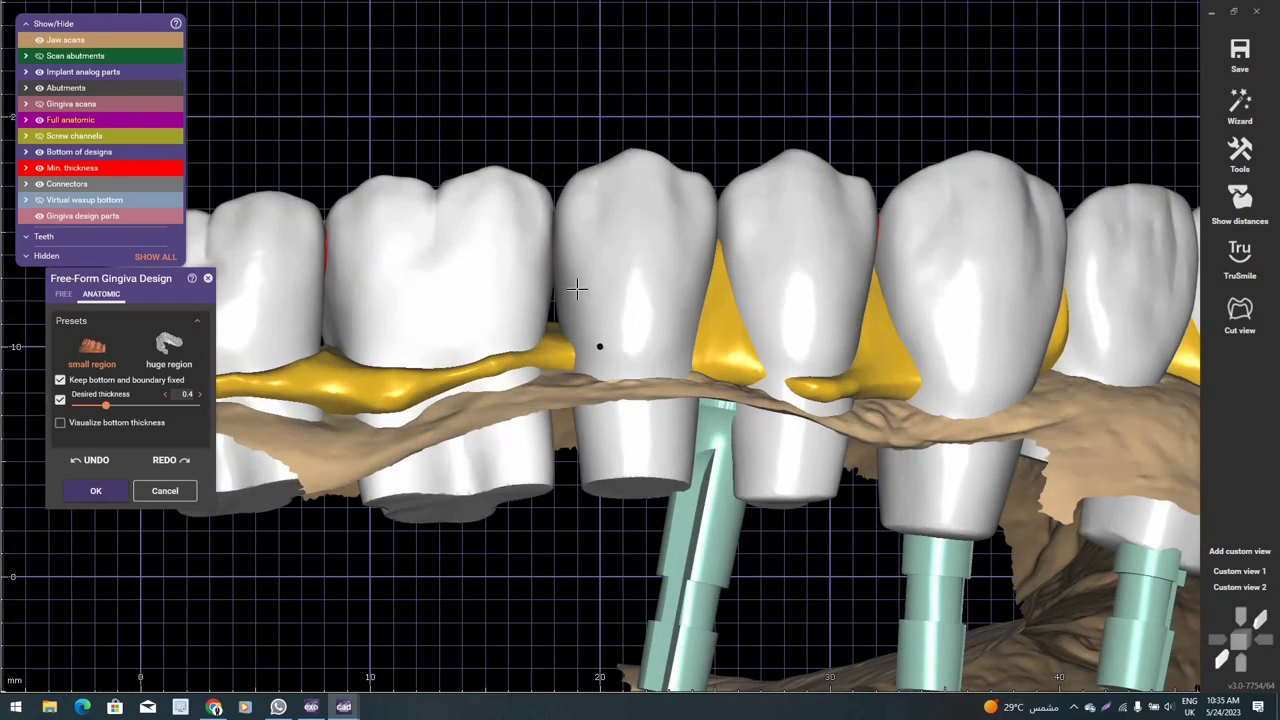
scroll(577, 289, "up", 2)
scroll(540, 240, "up", 1)
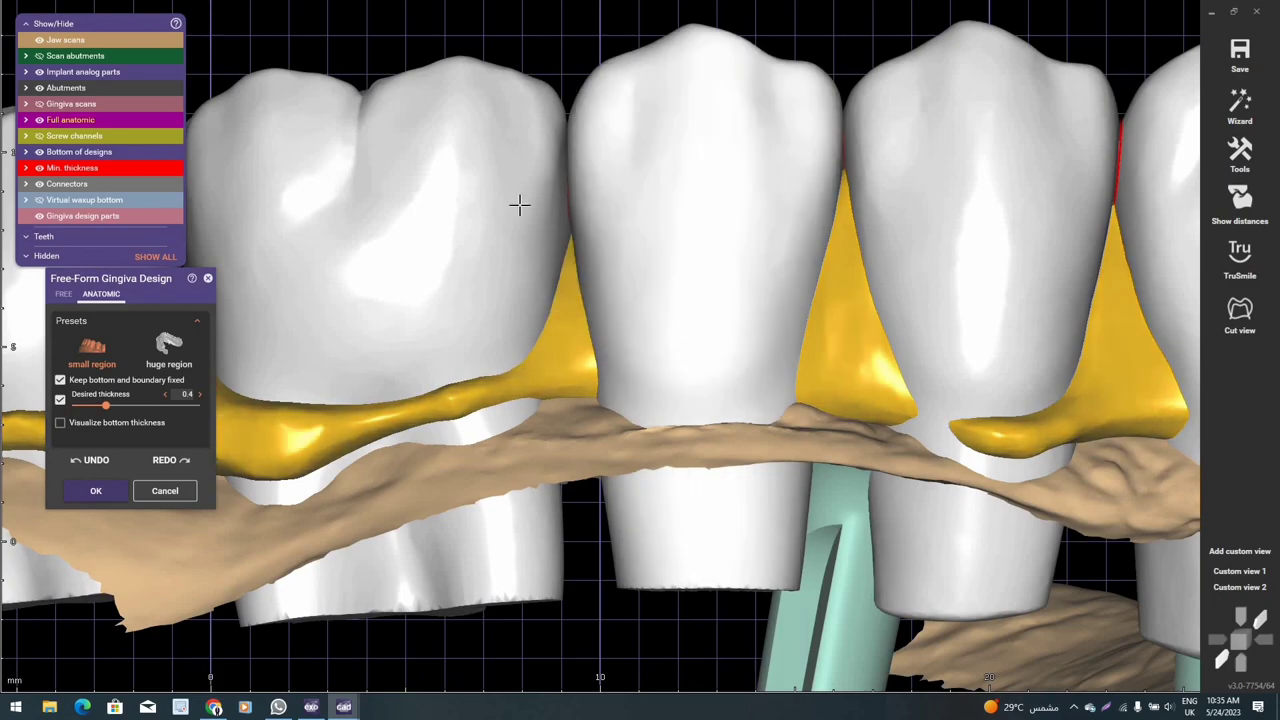
scroll(516, 231, "down", 2)
mouse_move(434, 329)
right_mouse_down()
mouse_move(511, 406)
mouse_move(600, 346)
right_mouse_up()
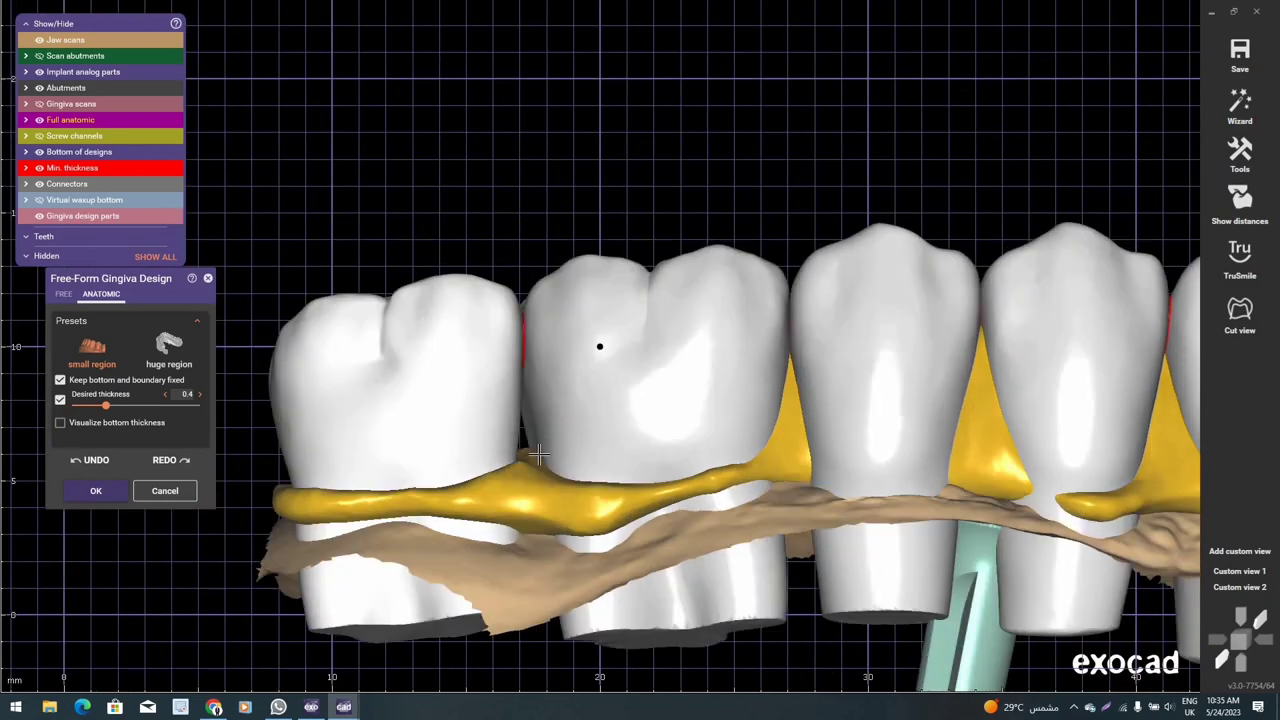
scroll(524, 341, "up", 2)
scroll(524, 341, "up", 2)
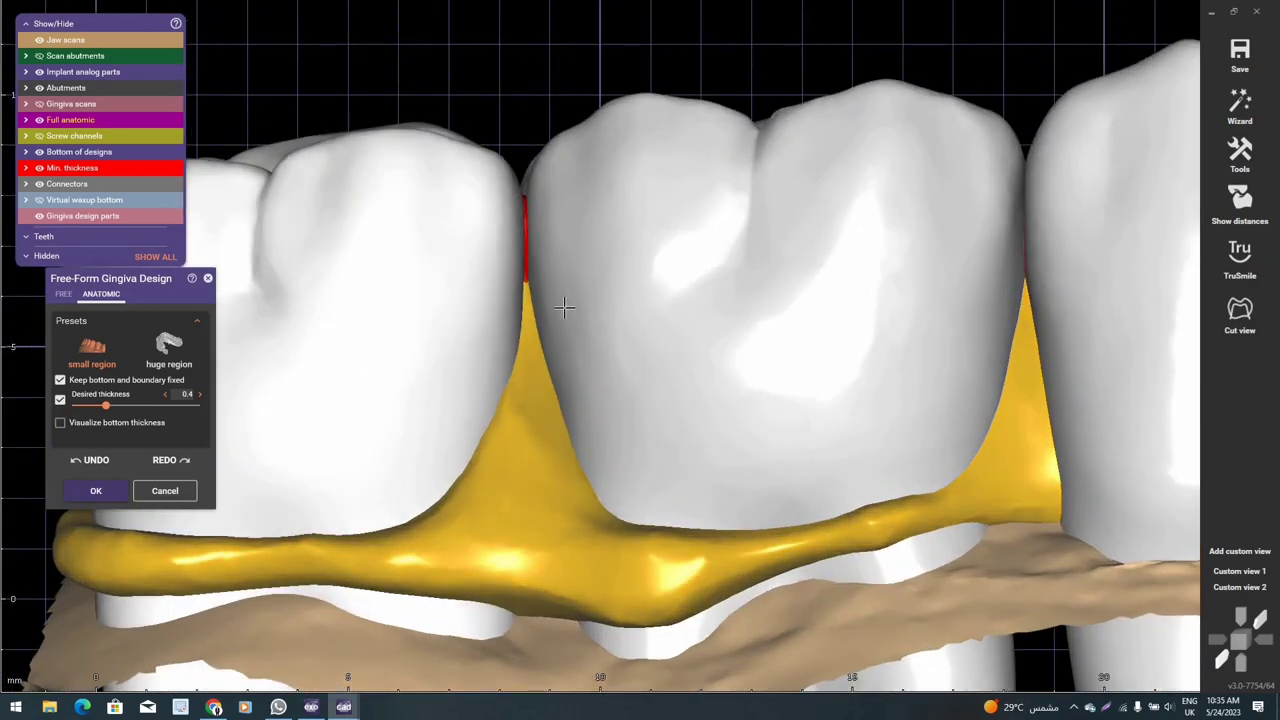
scroll(565, 307, "down", 3)
mouse_move(565, 307)
right_mouse_down()
mouse_move(620, 380)
mouse_move(660, 406)
mouse_move(687, 385)
right_mouse_up()
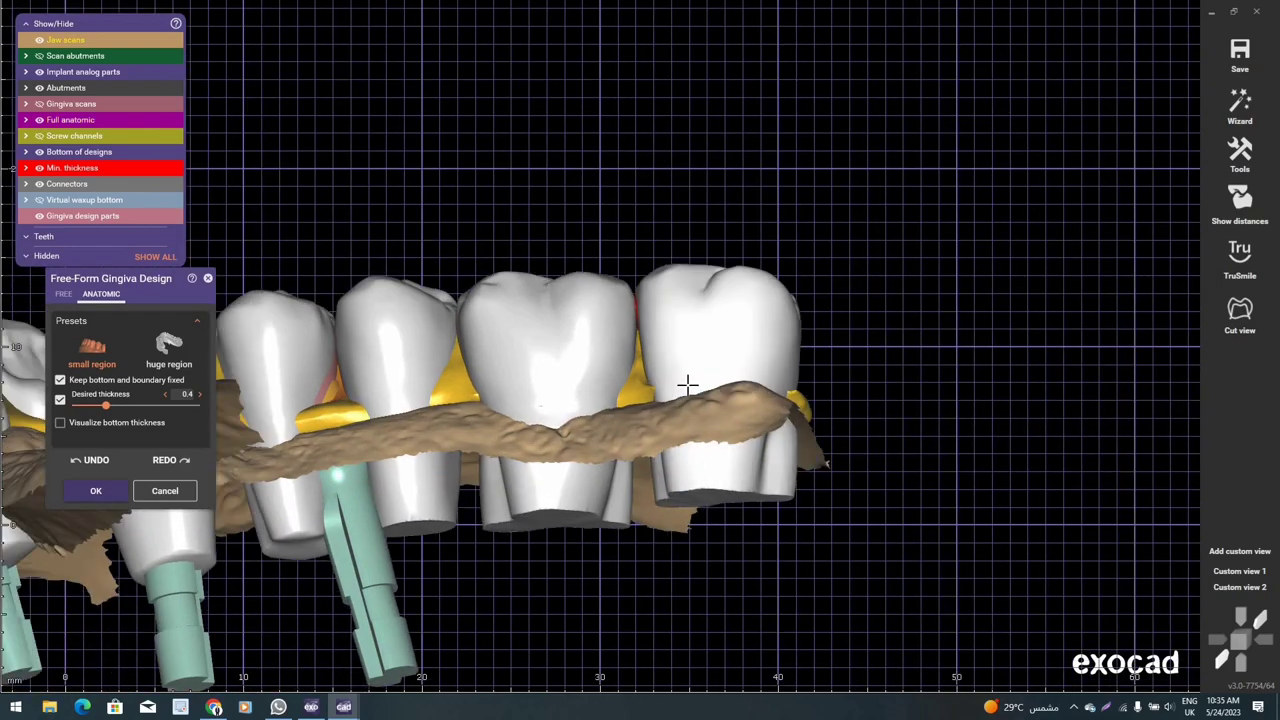
scroll(687, 385, "up", 1)
scroll(600, 386, "up", 1)
scroll(700, 460, "down", 1)
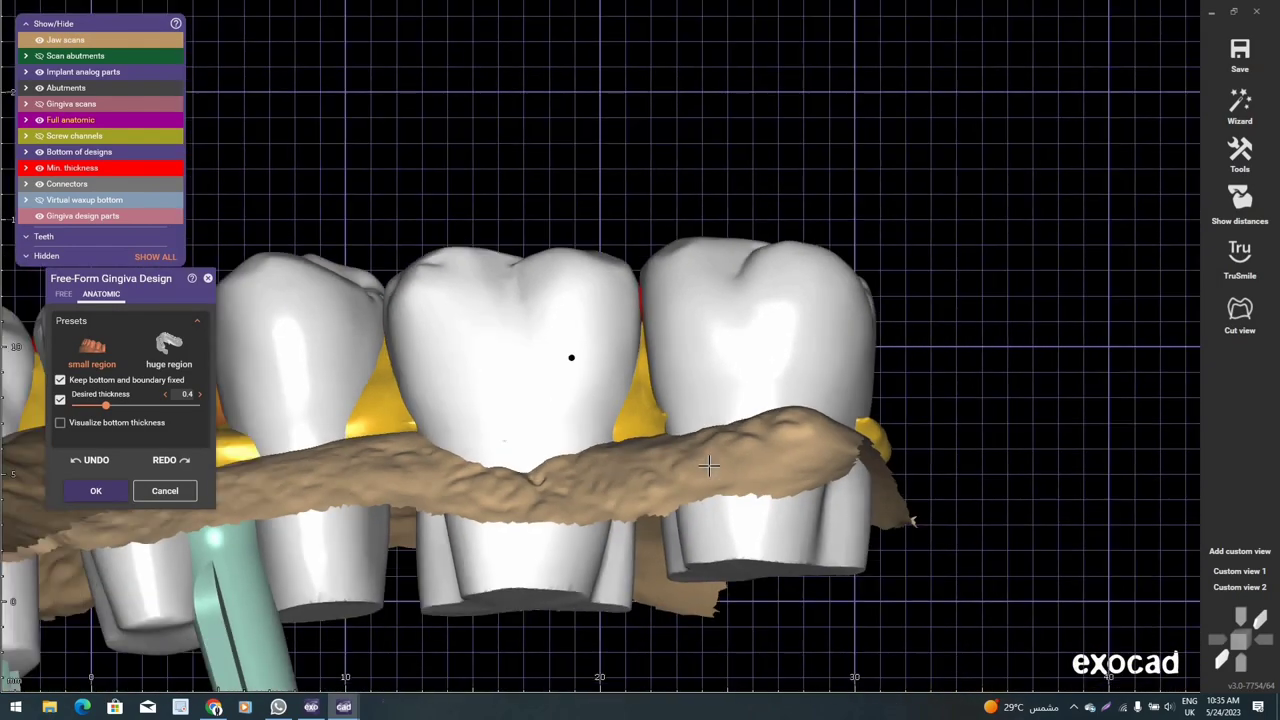
mouse_move(708, 465)
right_mouse_down()
mouse_move(560, 430)
mouse_move(600, 346)
right_mouse_up()
scroll(443, 406, "up", 1)
scroll(472, 335, "up", 1)
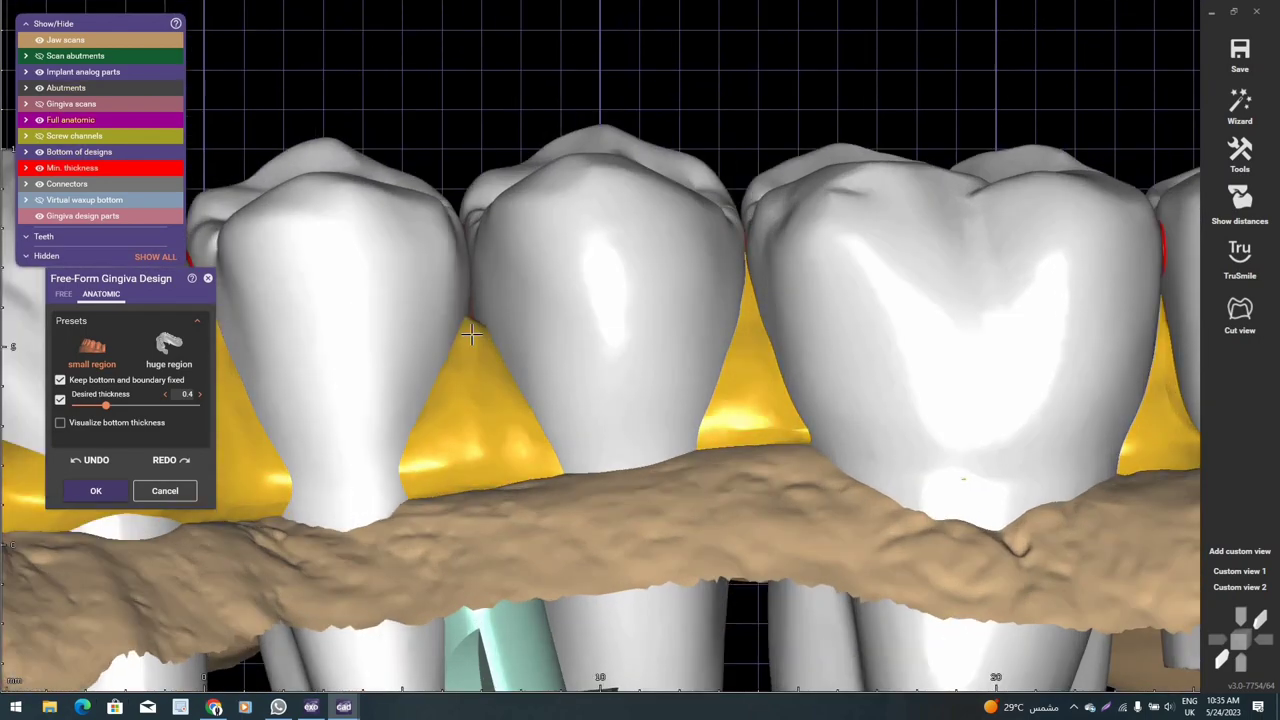
scroll(470, 272, "up", 1)
scroll(476, 262, "up", 1)
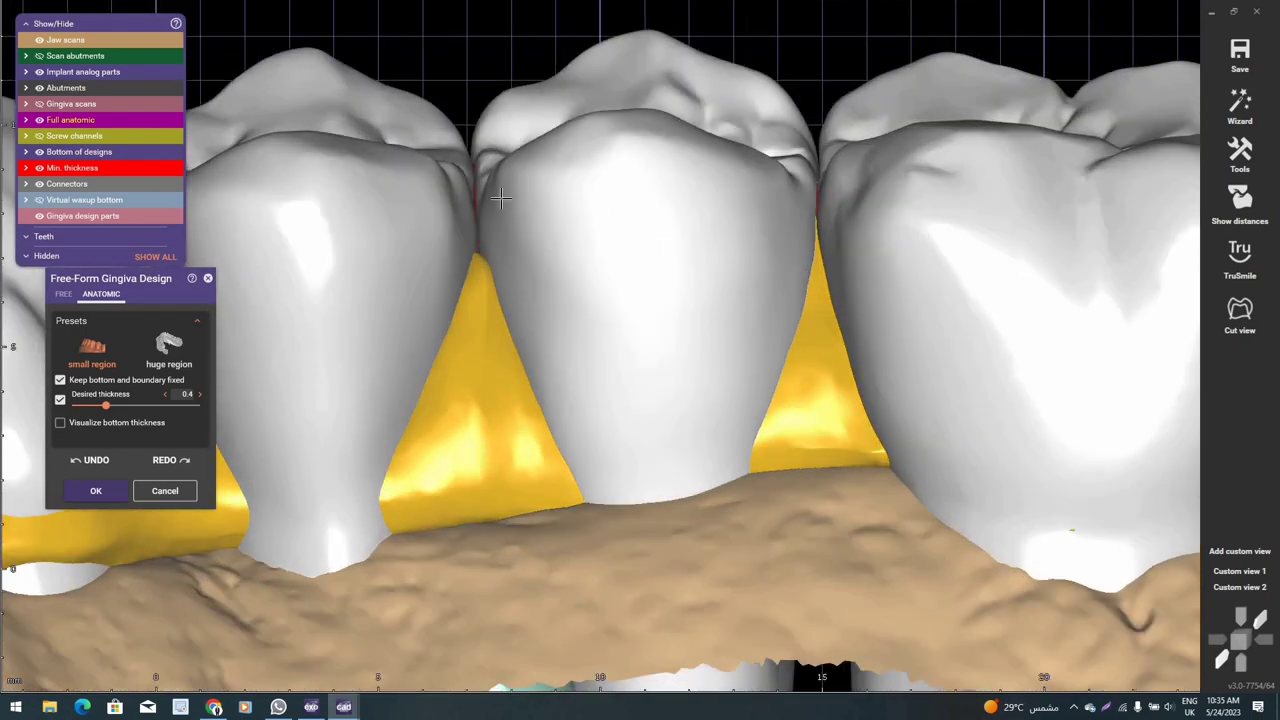
mouse_move(476, 262)
right_mouse_down()
mouse_move(488, 237)
mouse_move(511, 358)
mouse_move(671, 380)
mouse_move(571, 414)
mouse_move(518, 377)
mouse_move(61, 299)
right_mouse_up()
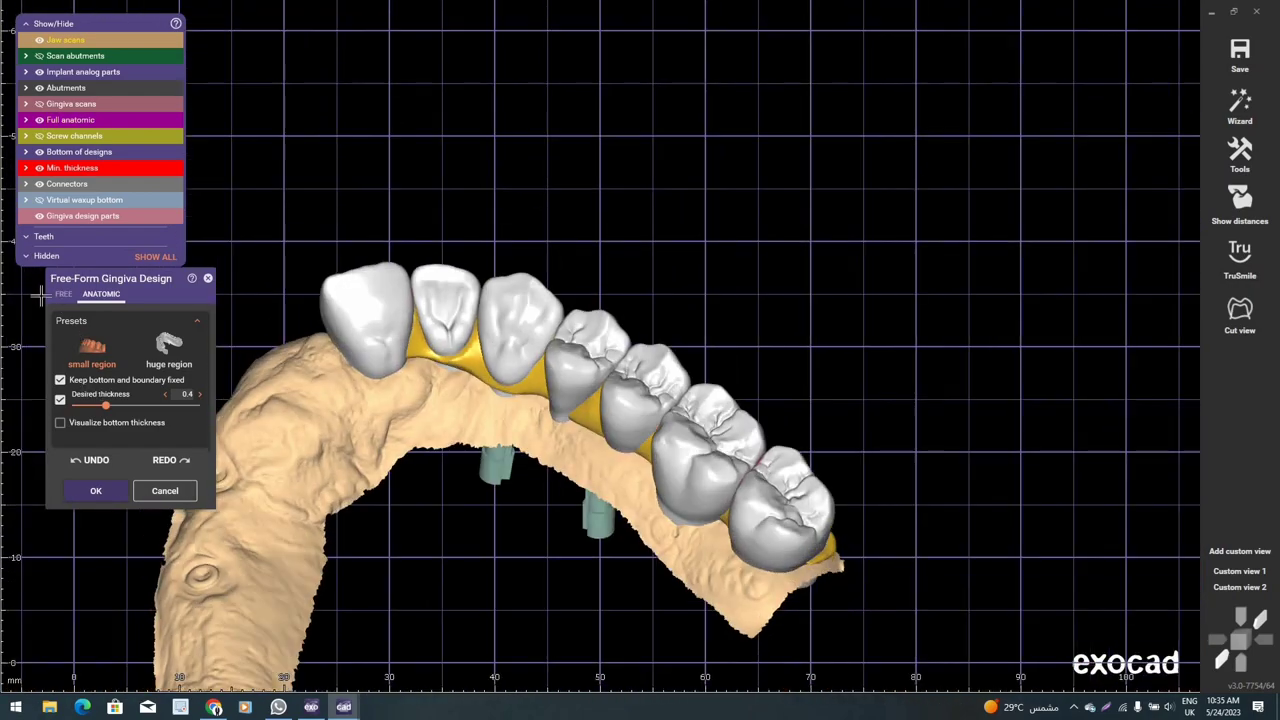
- With the free smooth/flatten brush, smooth away gingiva webs and bands on the front teeth
left_click(175, 352)
left_click(169, 345)
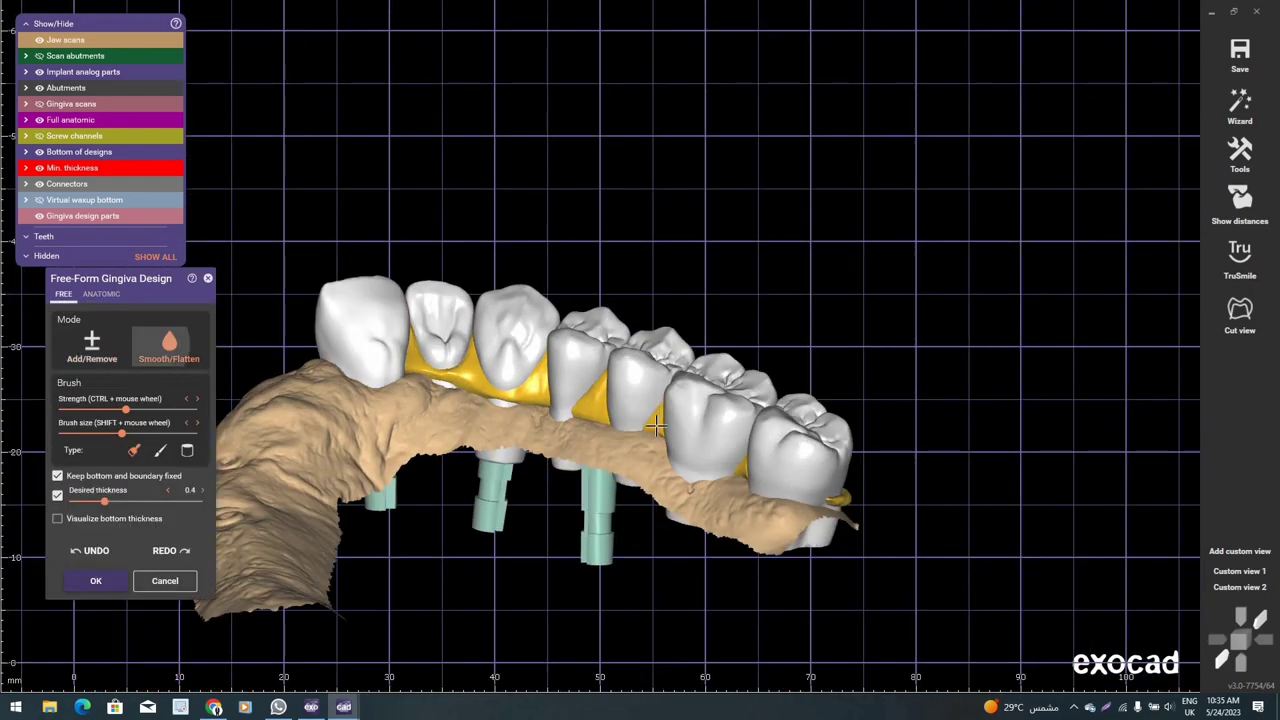
right_click_drag(300, 330, 396, 308)
scroll(405, 307, "up", 3)
scroll(410, 300, "up", 3)
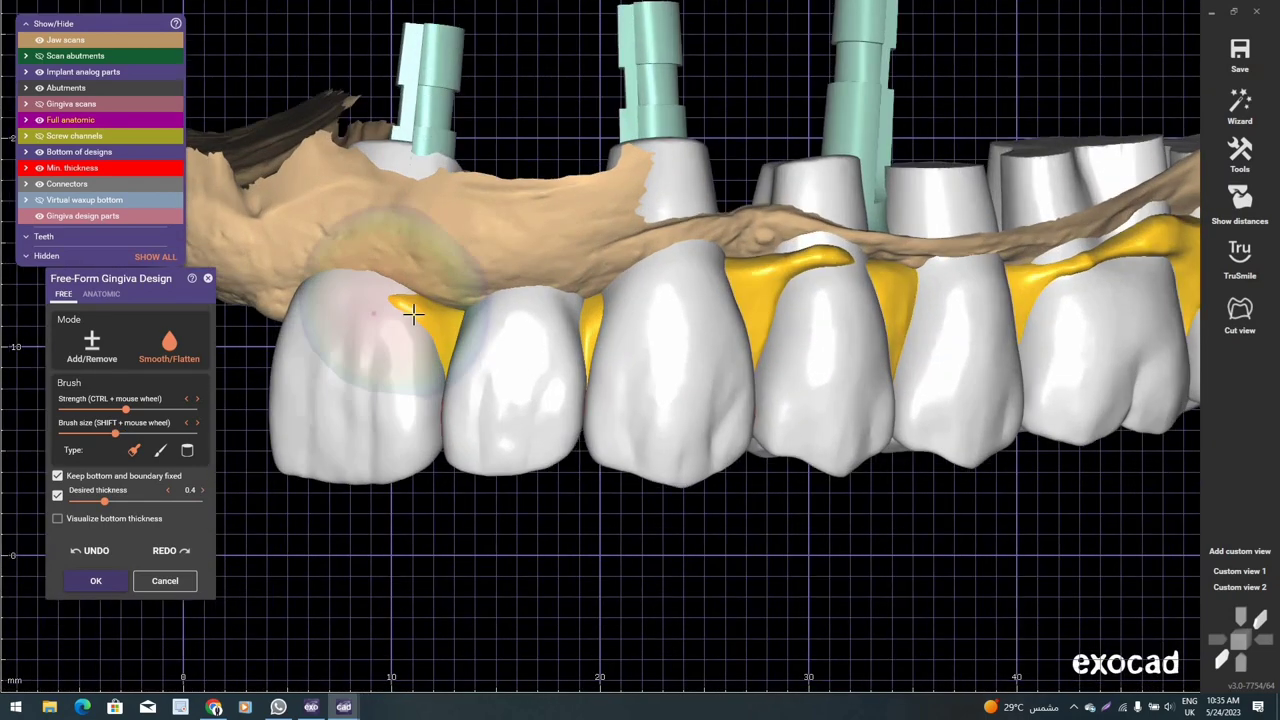
left_click_drag(410, 320, 675, 326)
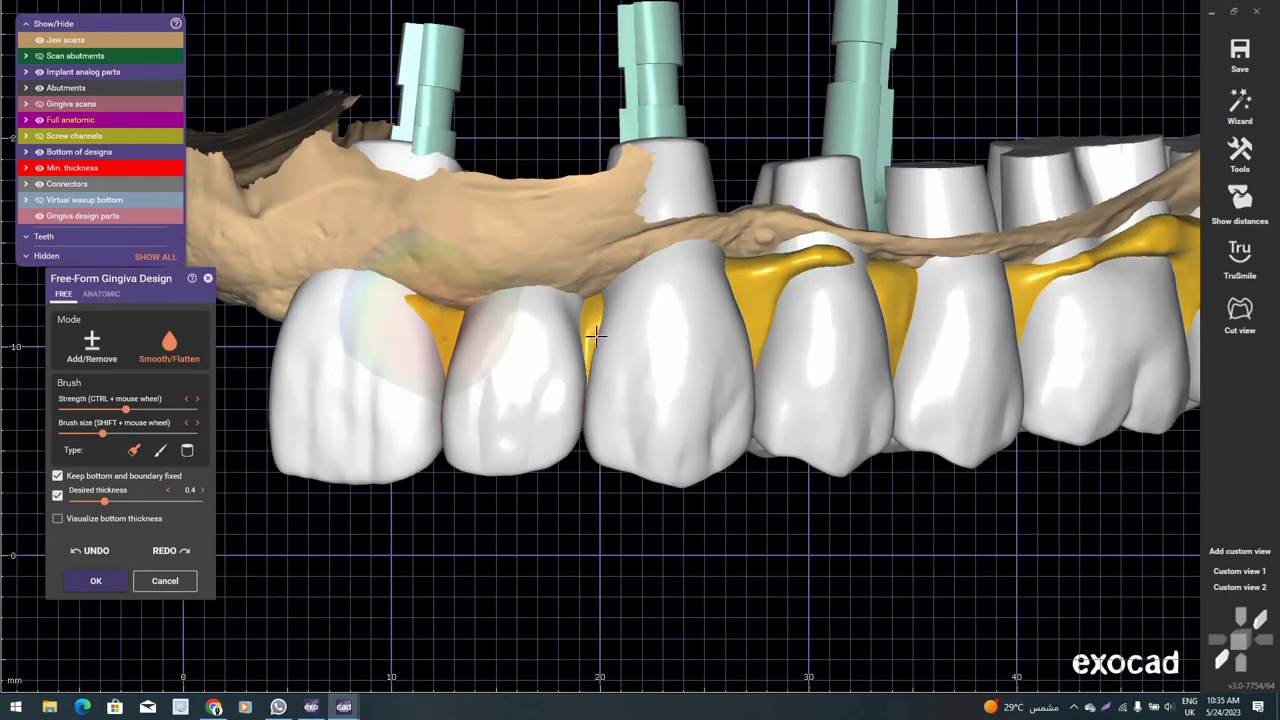
right_click_drag(675, 326, 691, 282)
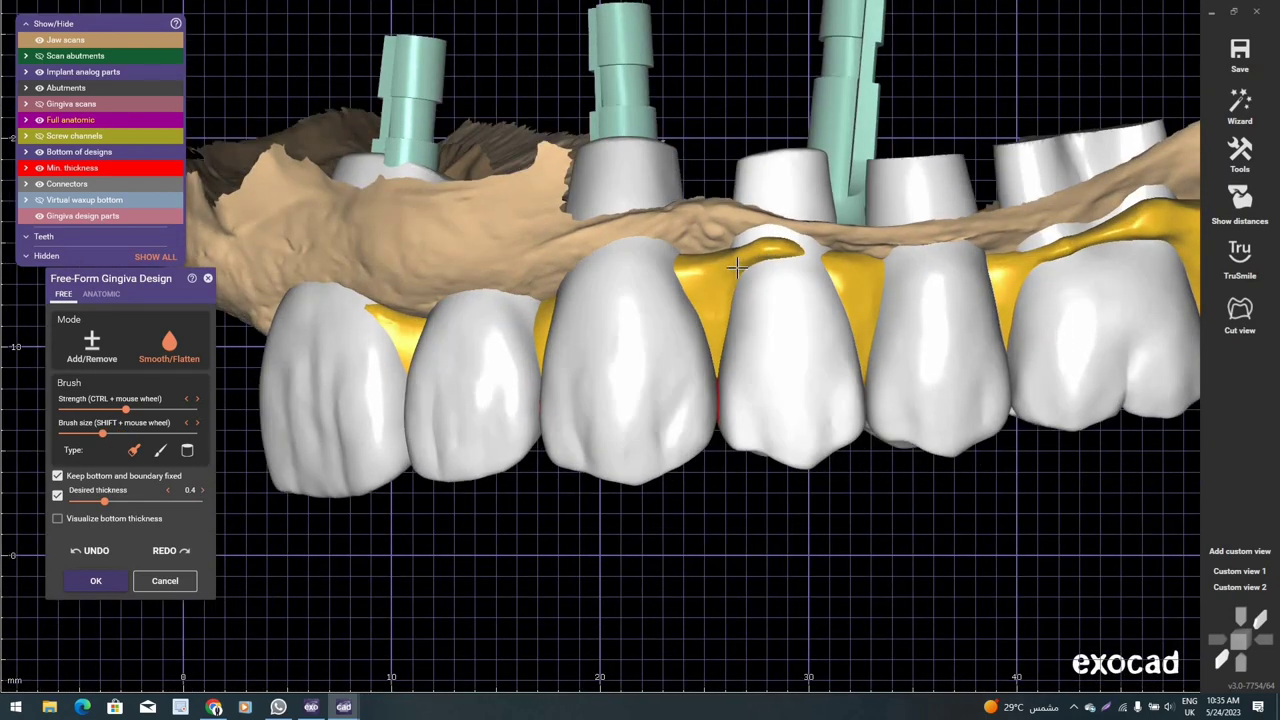
mouse_move(697, 294)
right_mouse_down()
mouse_move(802, 300)
mouse_move(890, 270)
right_mouse_up()
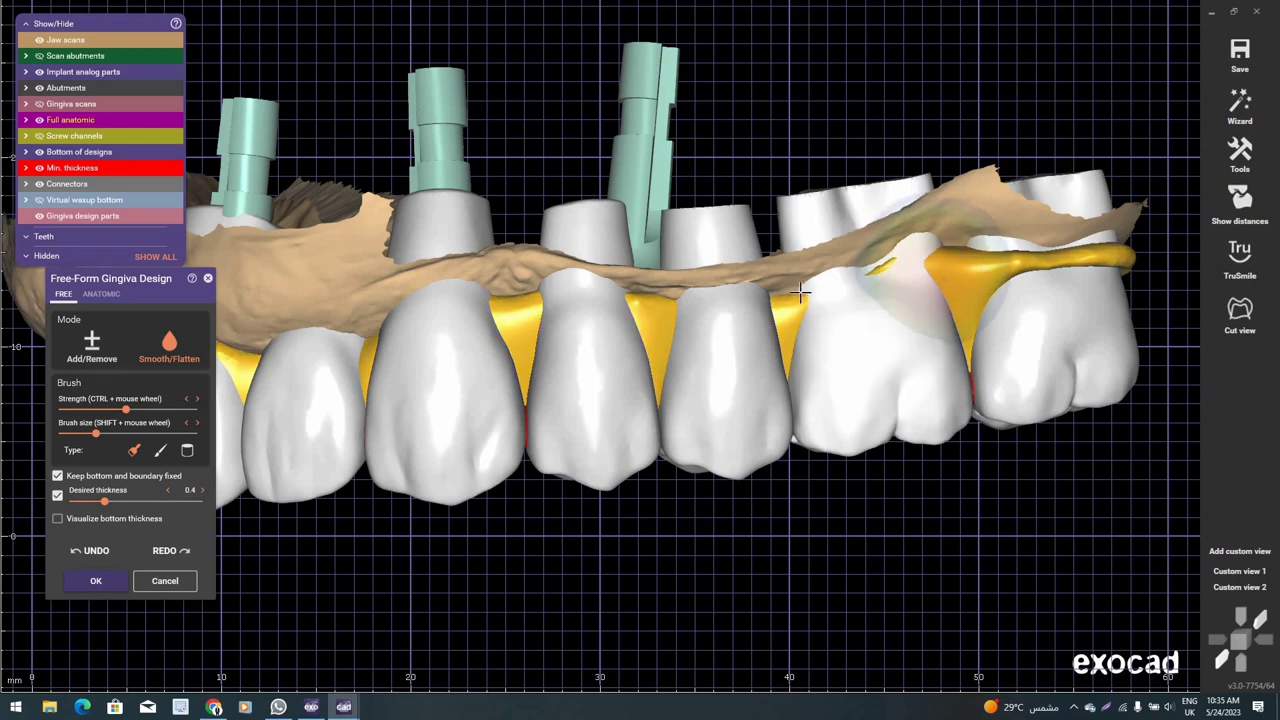
left_click_drag(890, 270, 880, 280)
right_click_drag(731, 297, 723, 323)
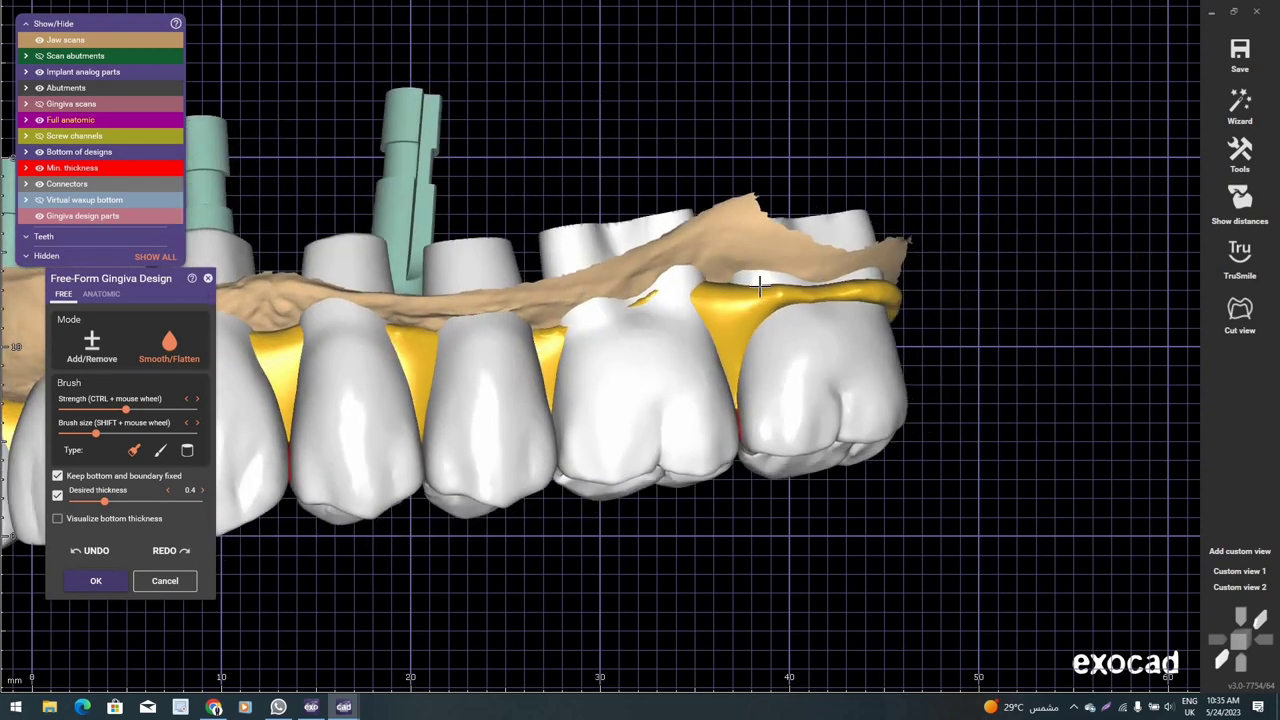
left_click_drag(857, 297, 829, 286)
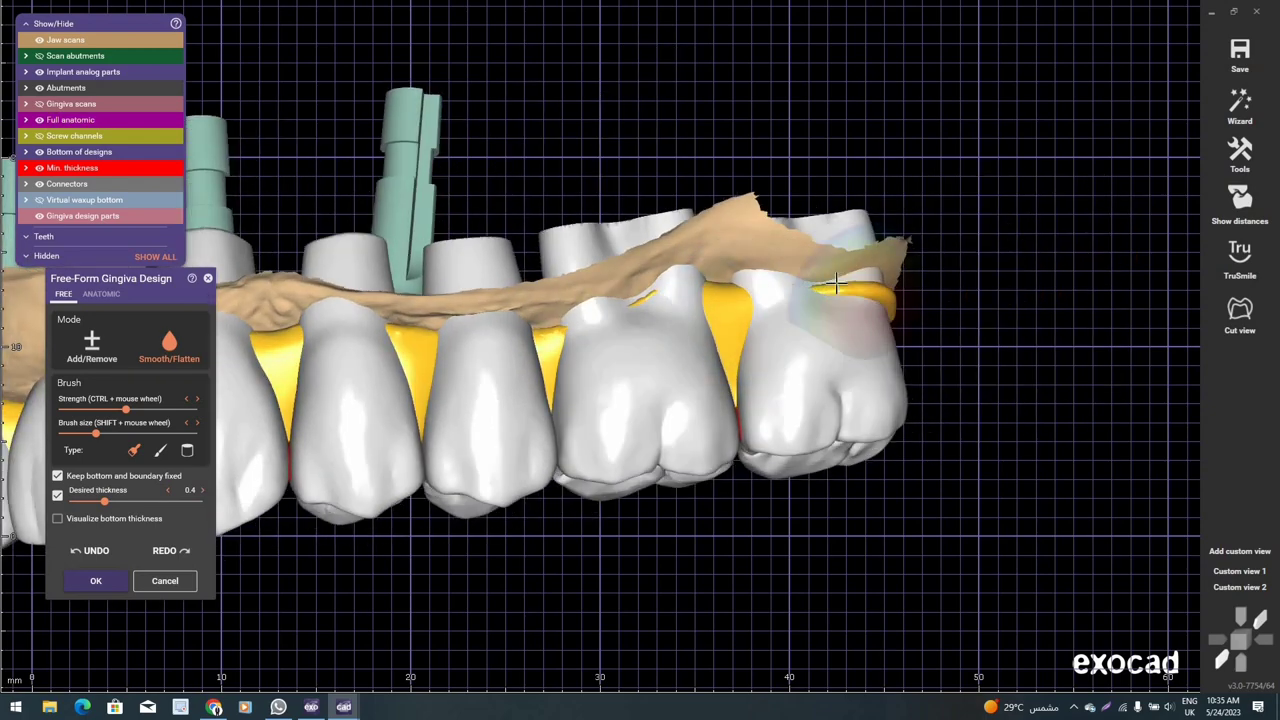
- Rotate around the arch to inspect the gum line and implants in an angled occlusal view
right_click_drag(662, 272, 624, 253)
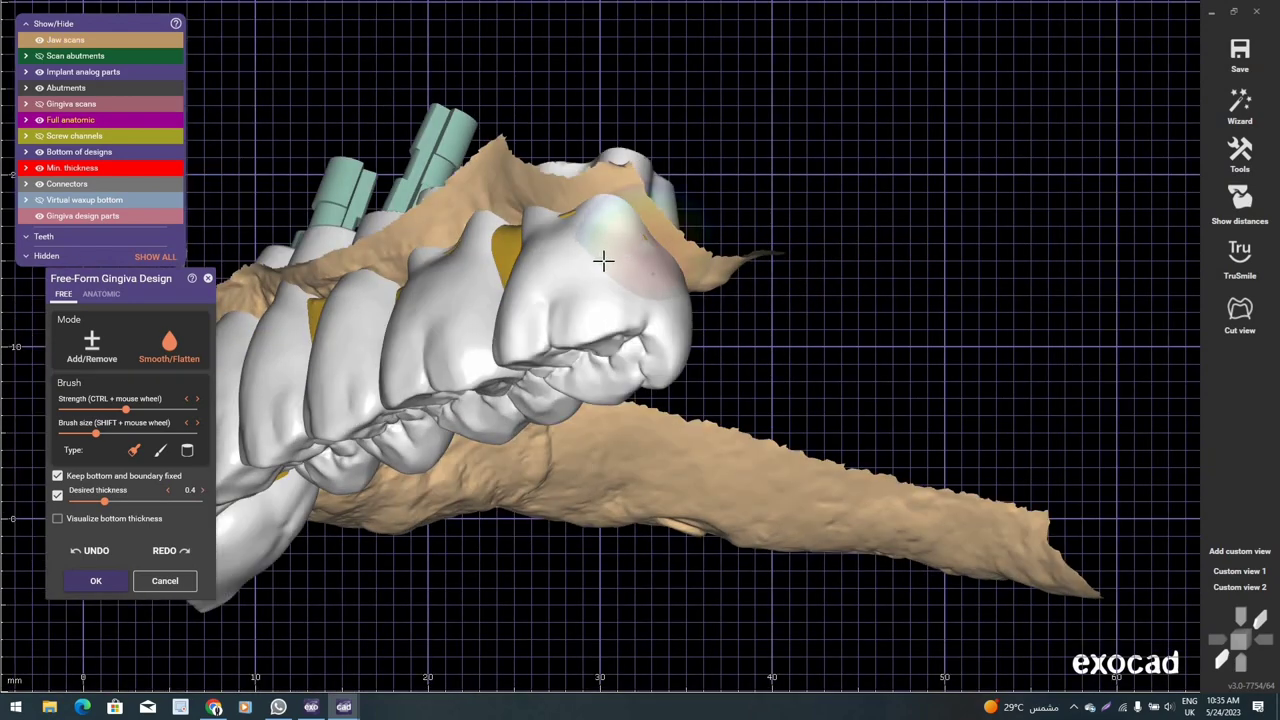
right_click_drag(613, 310, 539, 355)
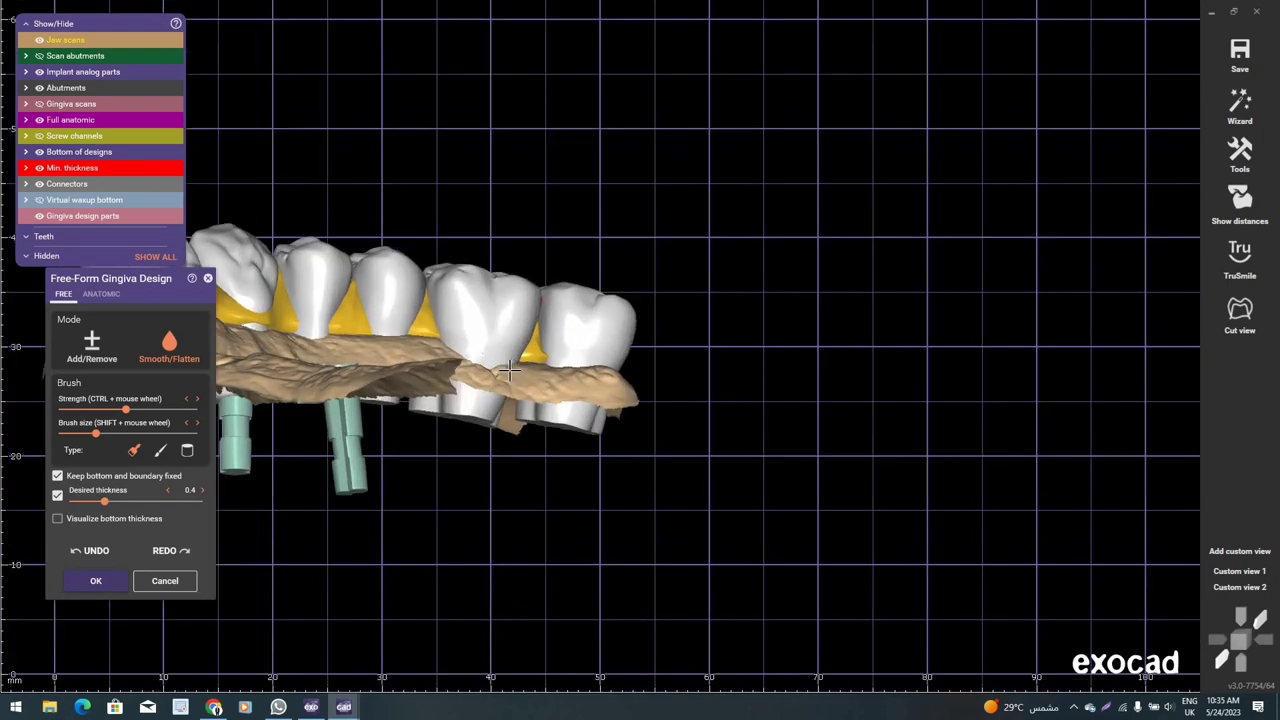
scroll(539, 355, "up", 3)
scroll(600, 380, "up", 3)
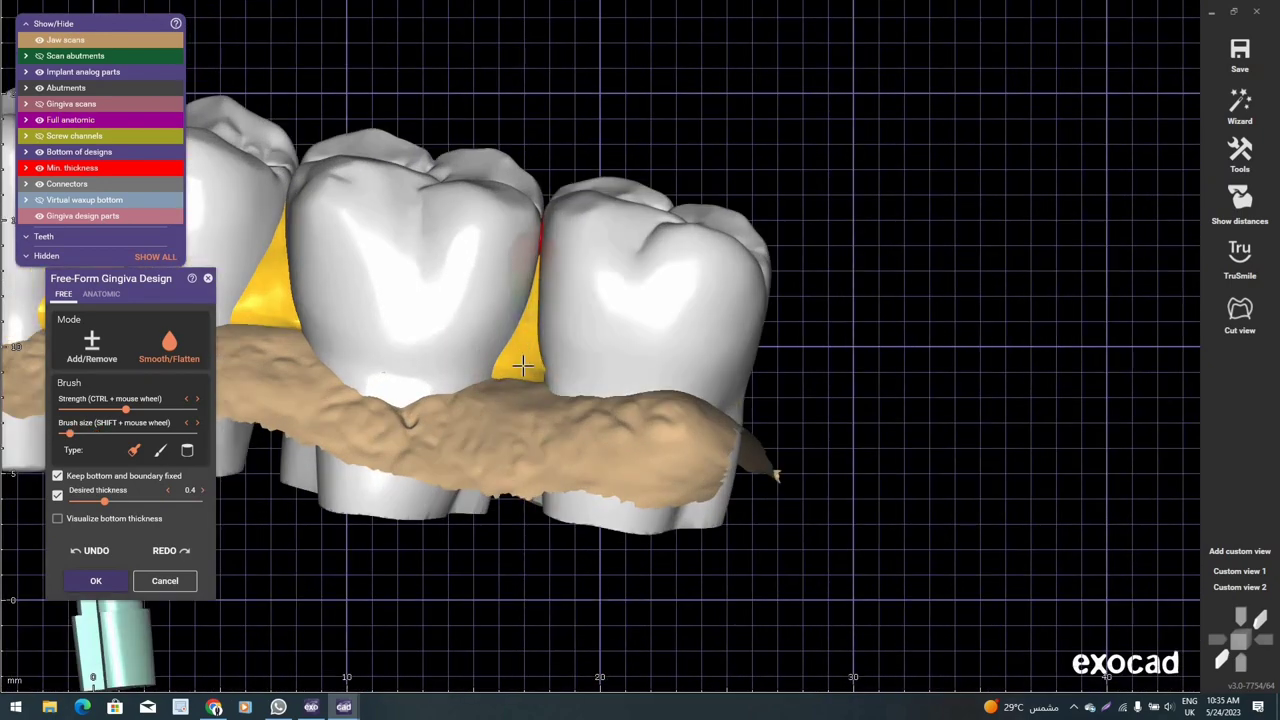
mouse_move(670, 410)
right_mouse_down()
mouse_move(474, 346)
mouse_move(503, 354)
right_mouse_up()
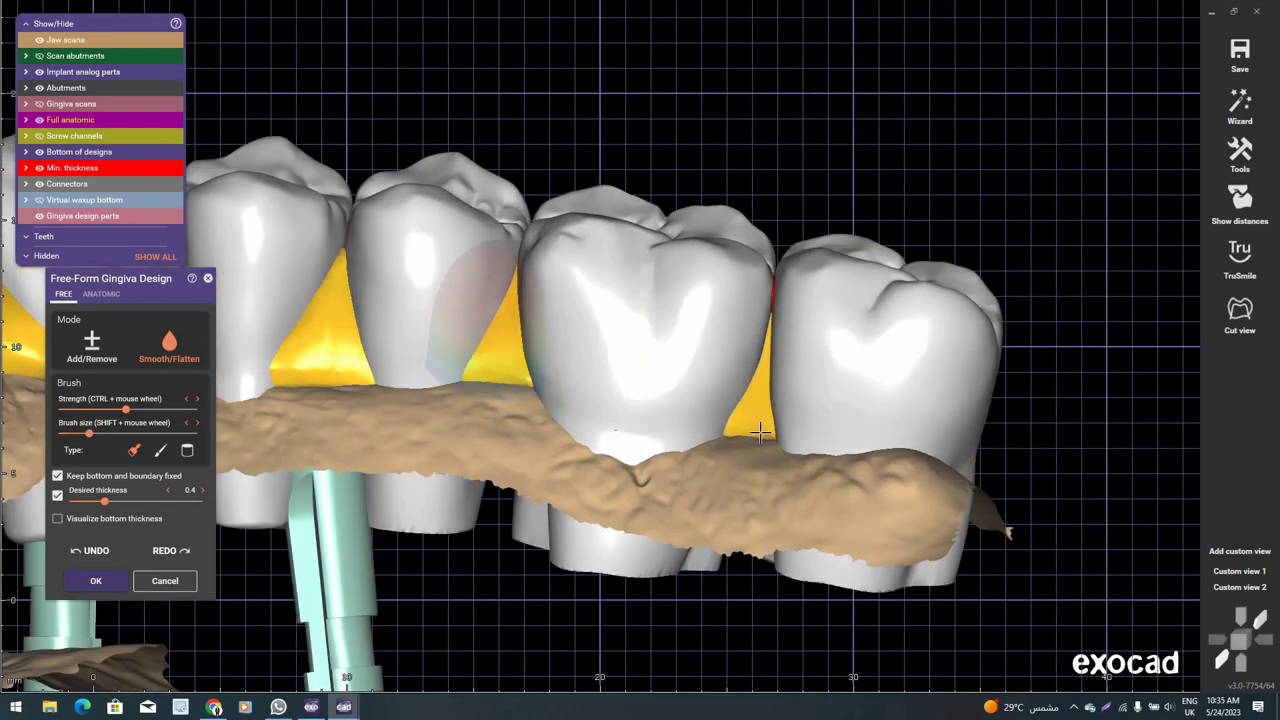
right_click_drag(579, 393, 583, 374)
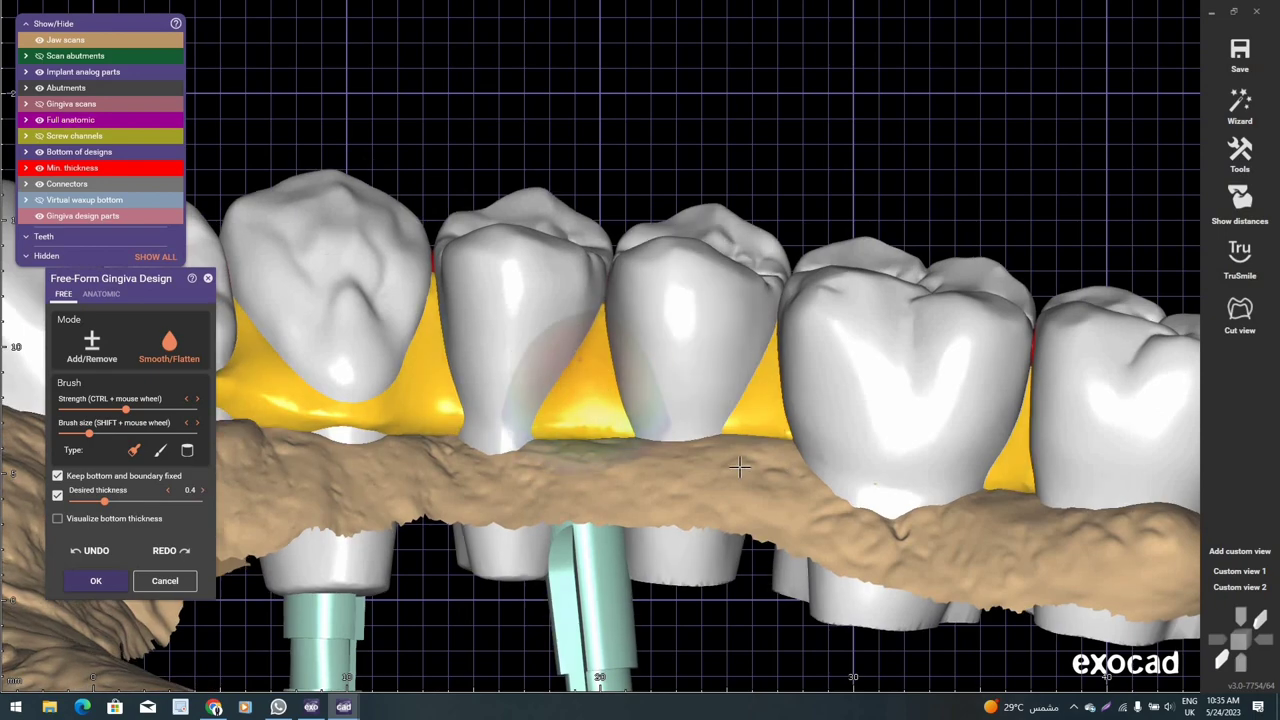
mouse_move(540, 415)
right_mouse_down()
mouse_move(677, 401)
mouse_move(671, 460)
mouse_move(694, 471)
mouse_move(610, 464)
mouse_move(626, 520)
mouse_move(598, 466)
right_mouse_up()
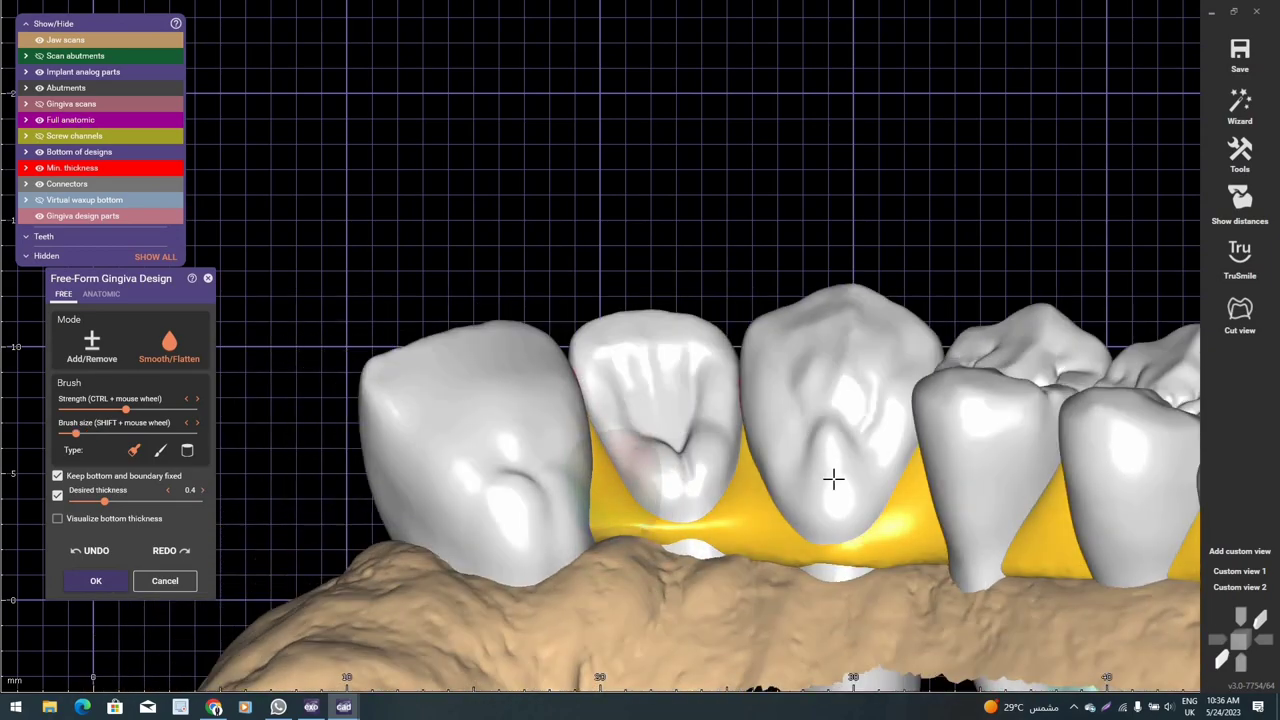
scroll(900, 392, "down", 3)
mouse_move(831, 477)
right_mouse_down()
mouse_move(900, 392)
mouse_move(906, 428)
mouse_move(937, 343)
right_mouse_up()
scroll(900, 392, "down", 2)
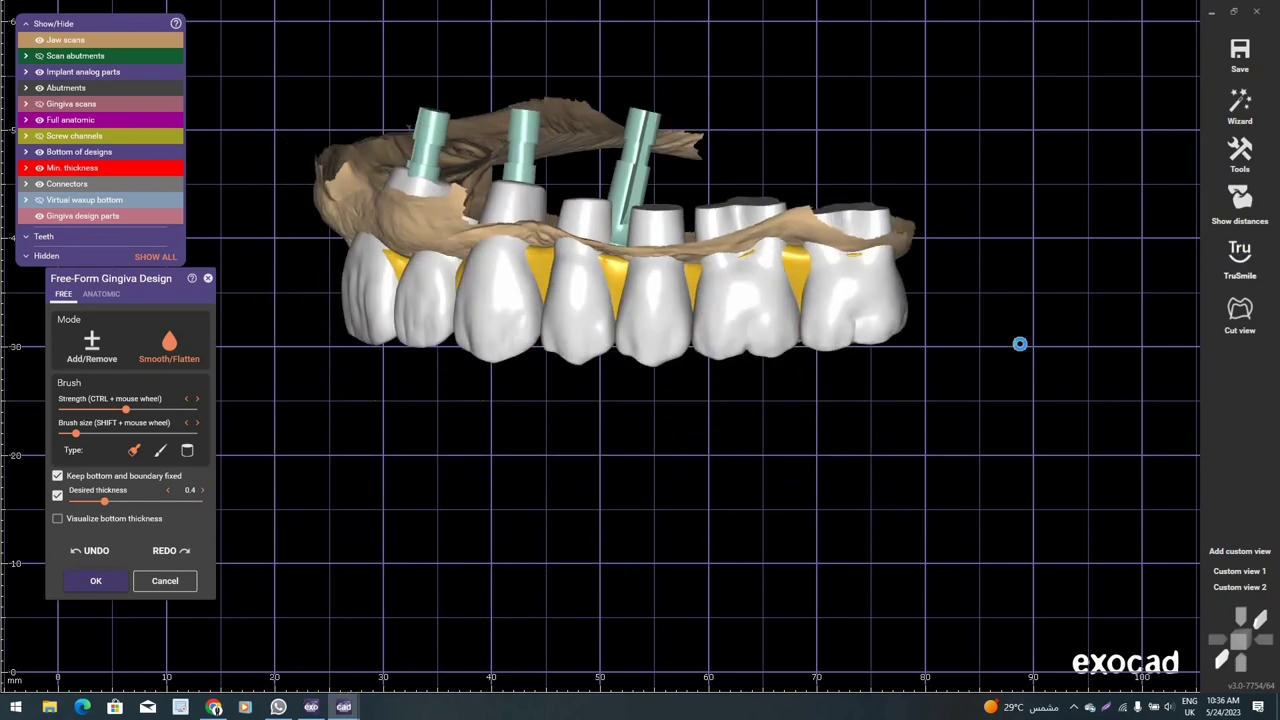
right_click_drag(846, 367, 986, 223)
- Leave gingiva sculpting and open Tooth Color Selection
scroll(1100, 218, "up", 3)
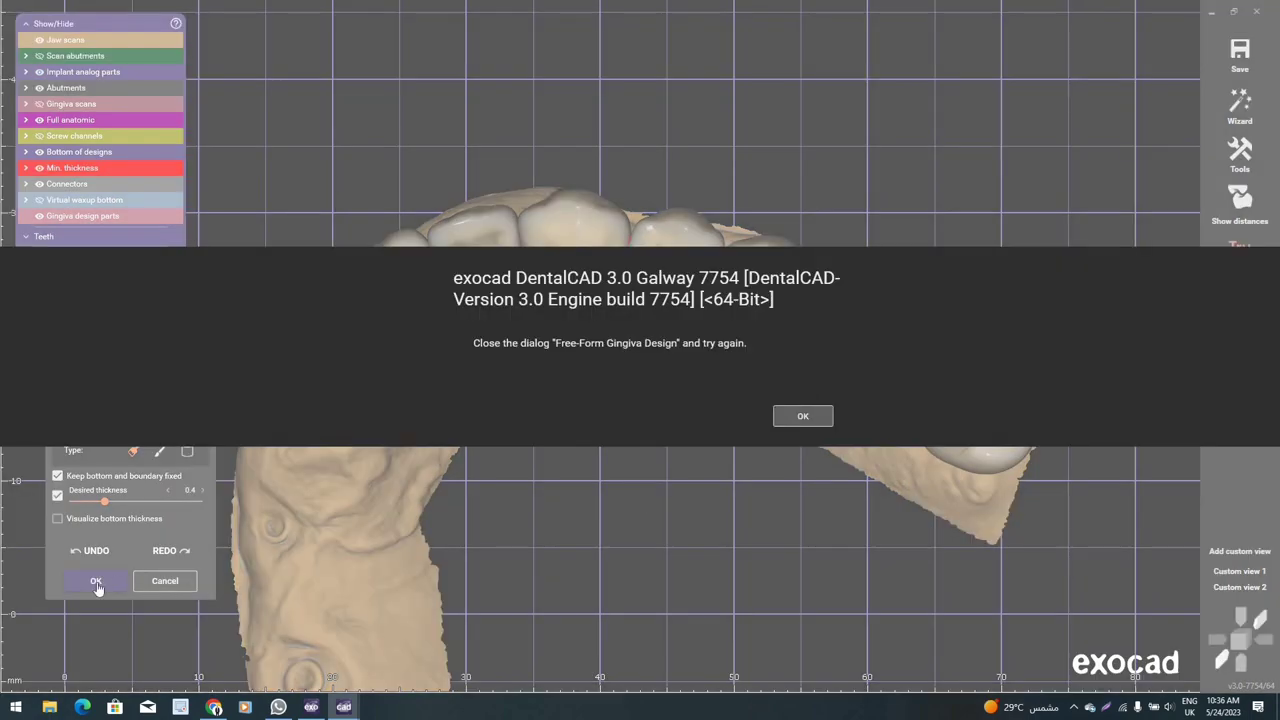
left_click(97, 588)
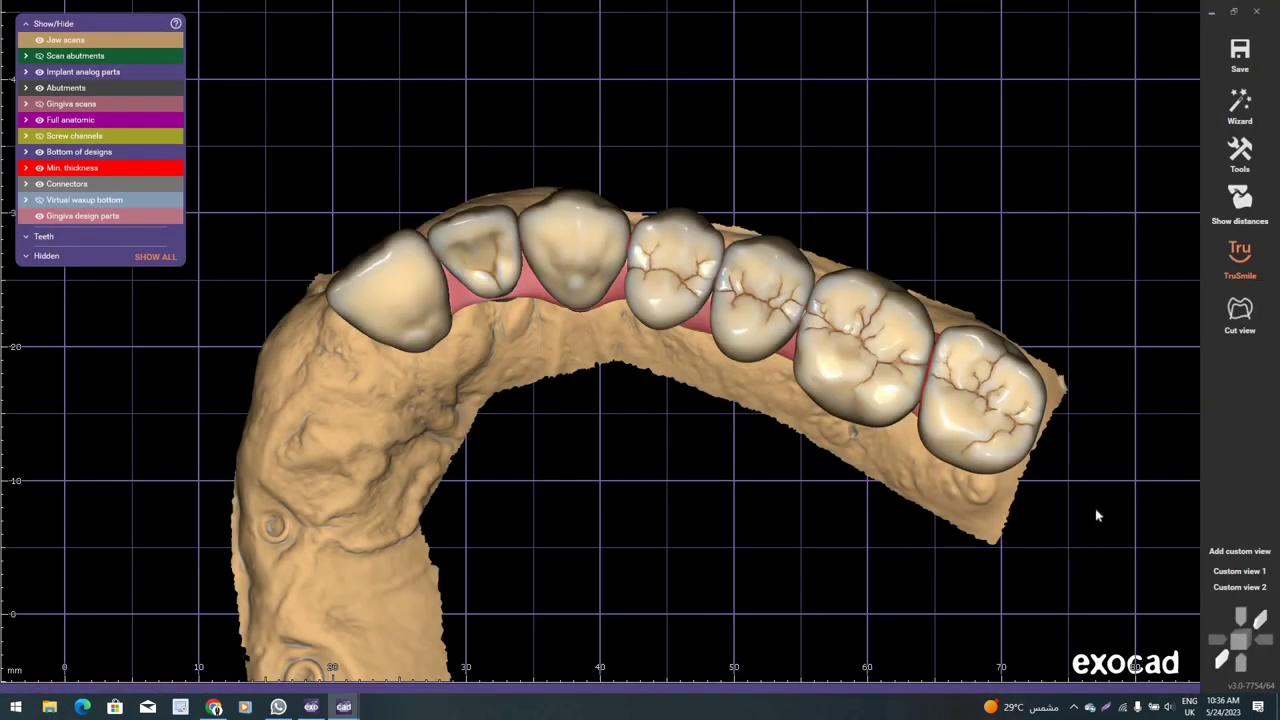
left_click(863, 500)
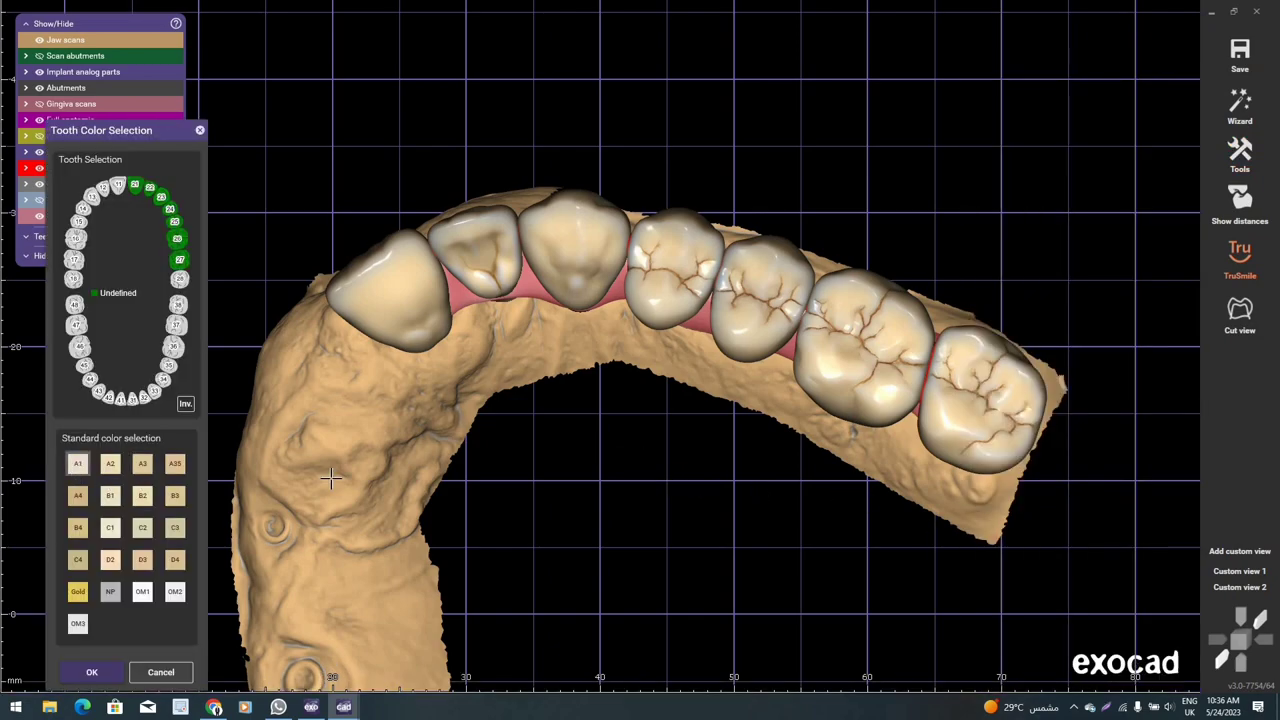
scroll(690, 460, "up", 3)
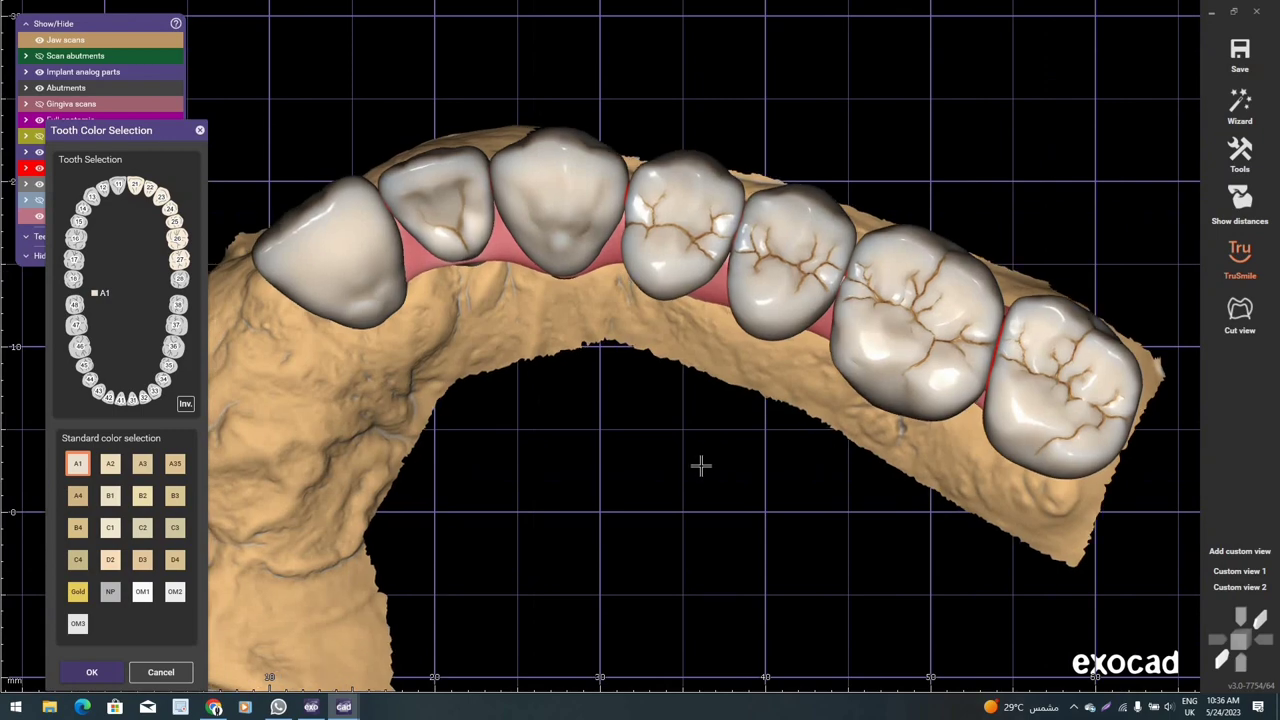
right_click_drag(700, 463, 590, 535)
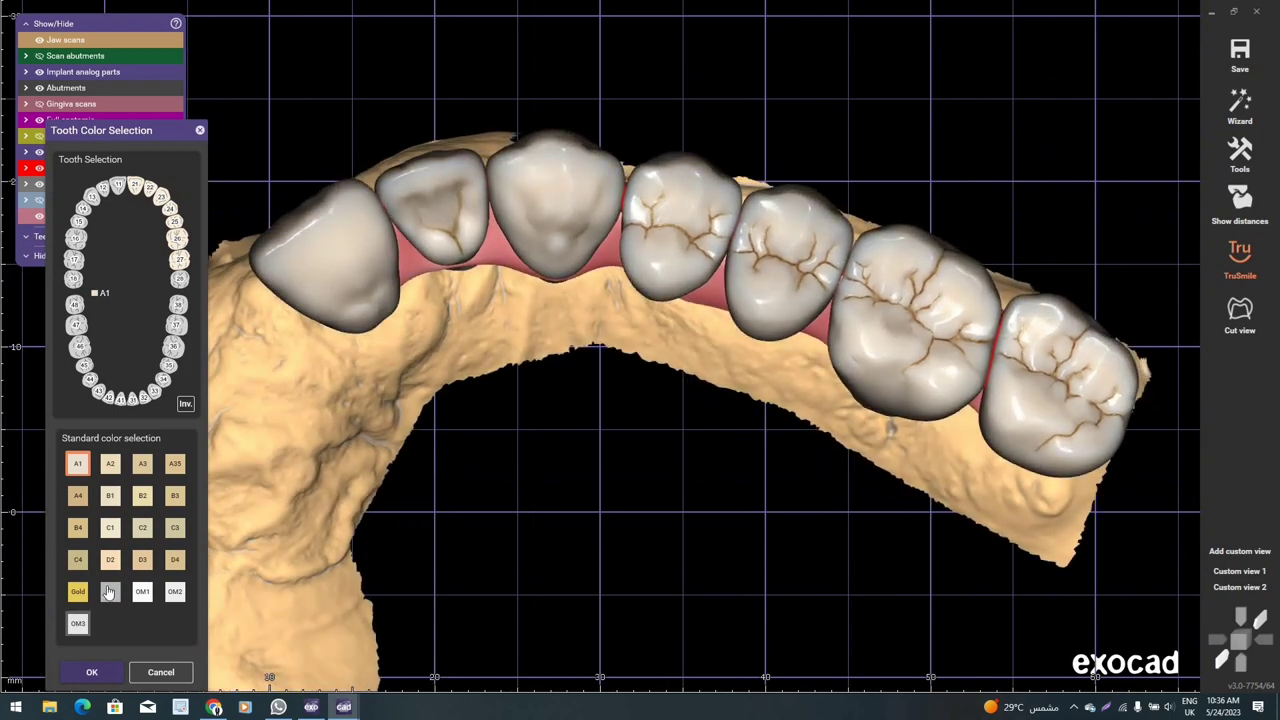
- Preview NP, Gold, OM2, OM3 and OM1 shades, then set the teeth to A1
left_click(110, 592)
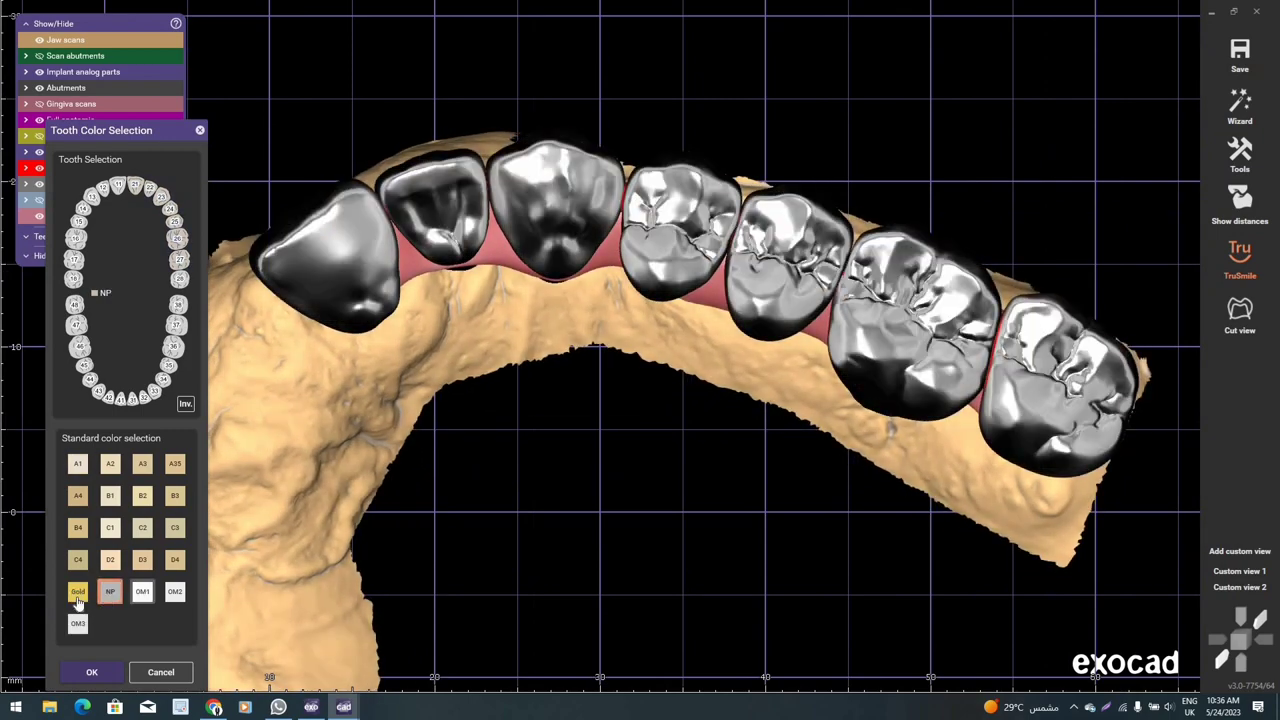
left_click(78, 592)
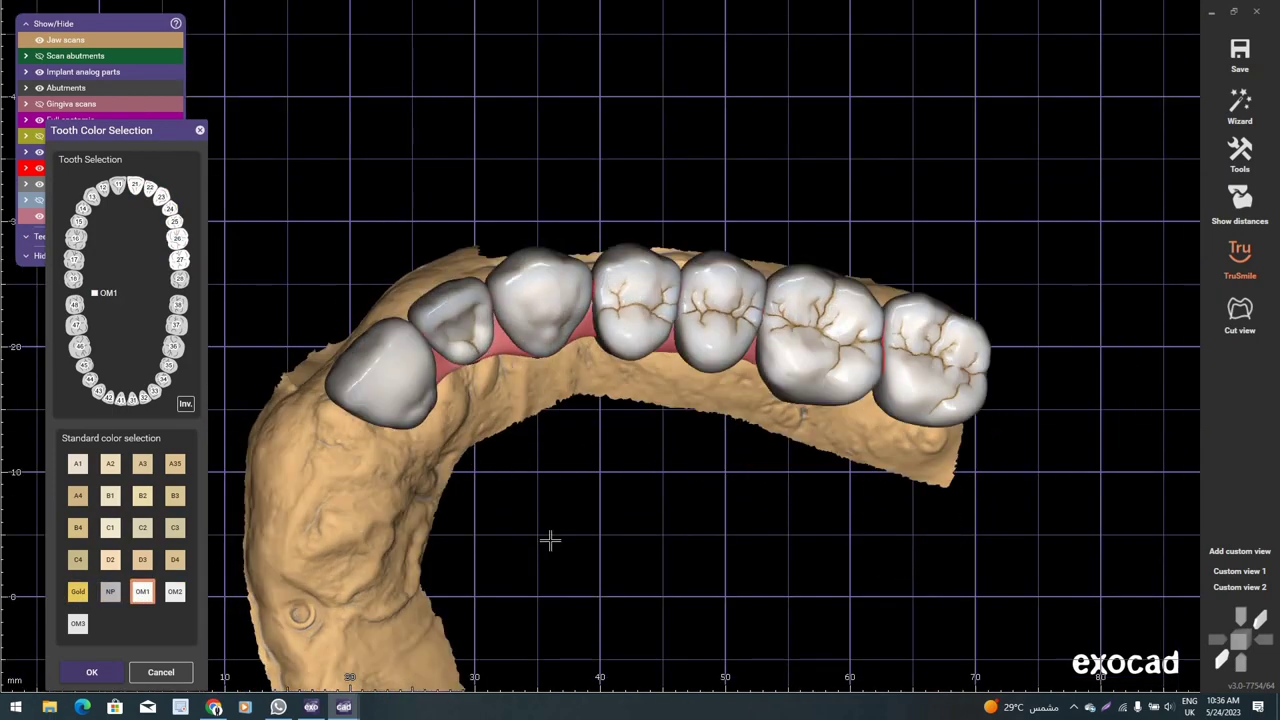
left_click(172, 596)
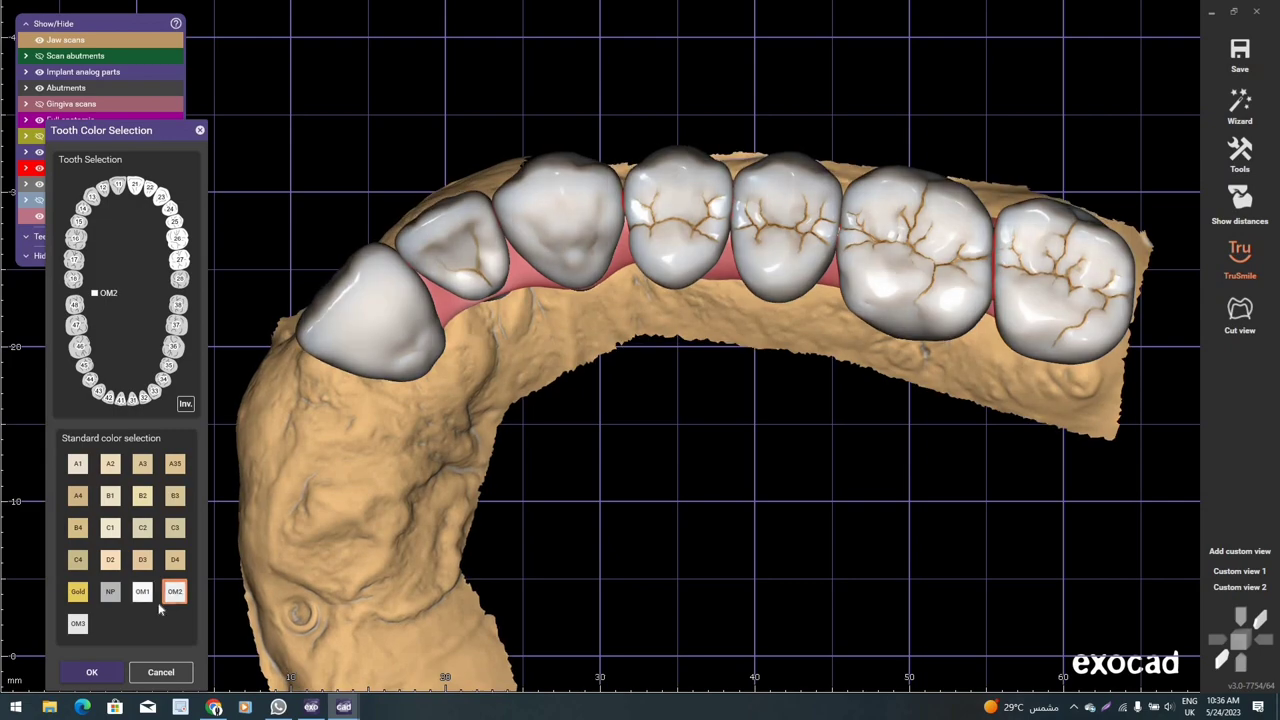
left_click(82, 625)
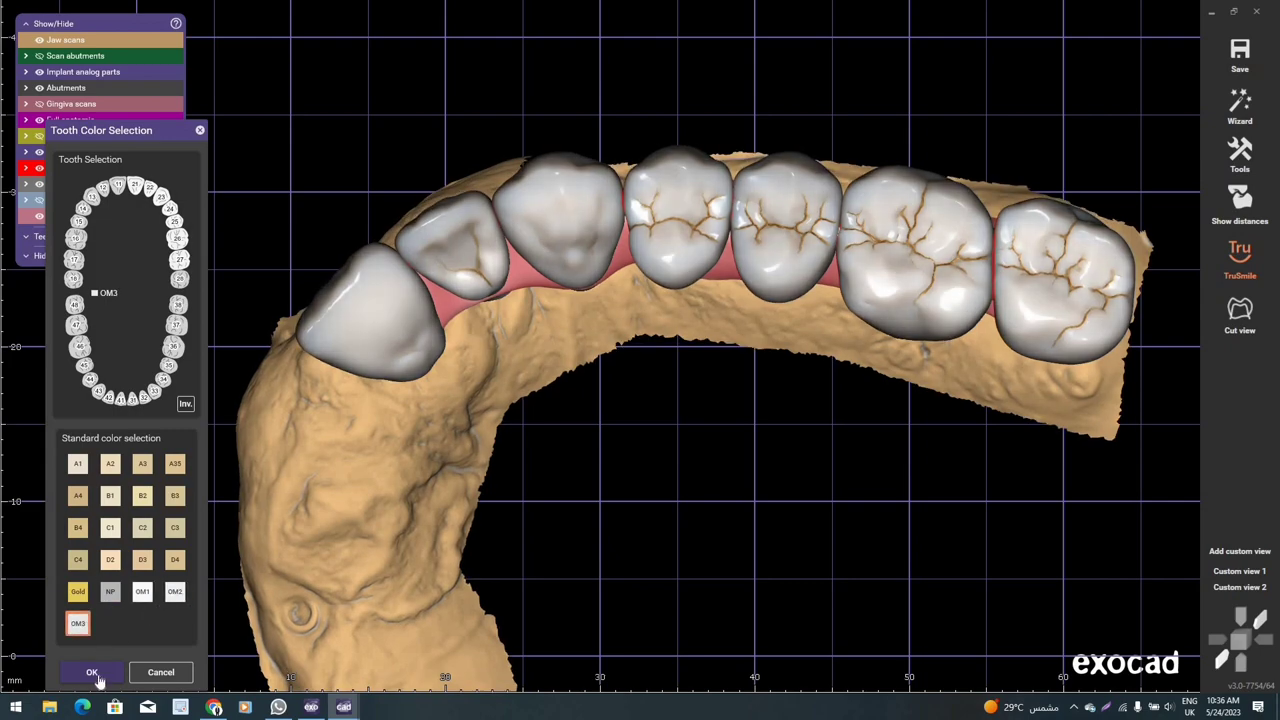
left_click(142, 591)
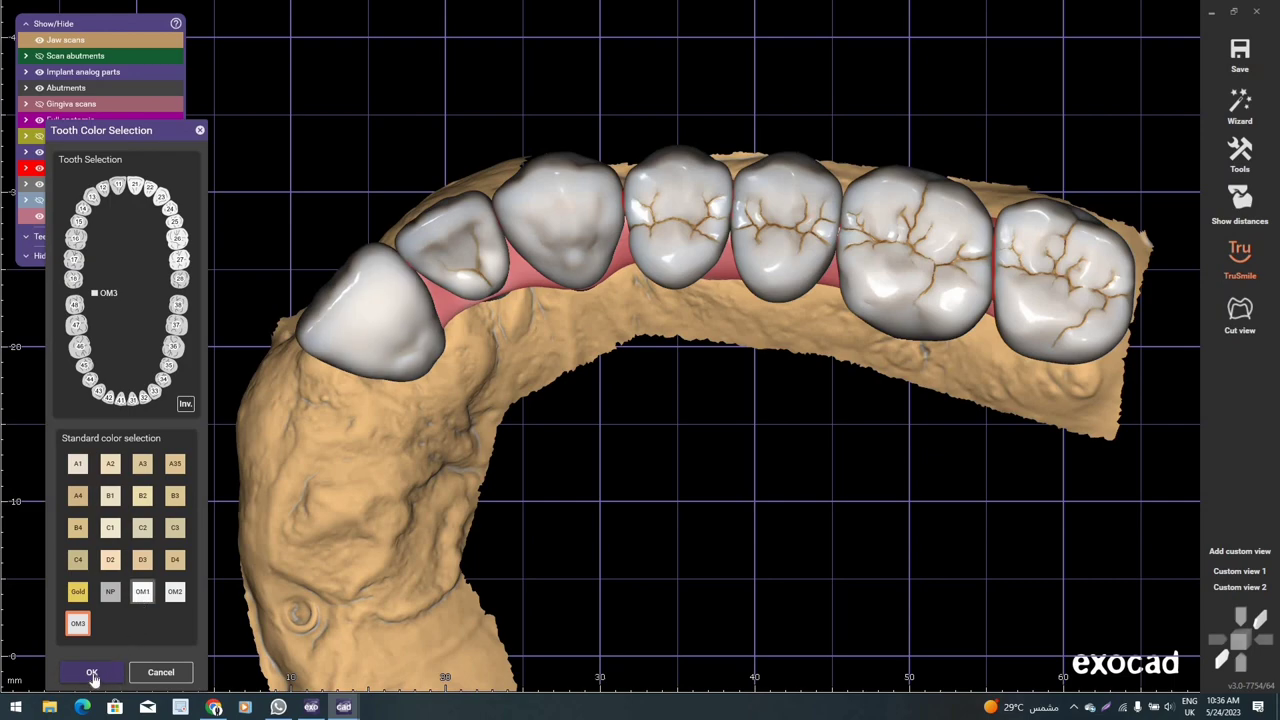
left_click(77, 463)
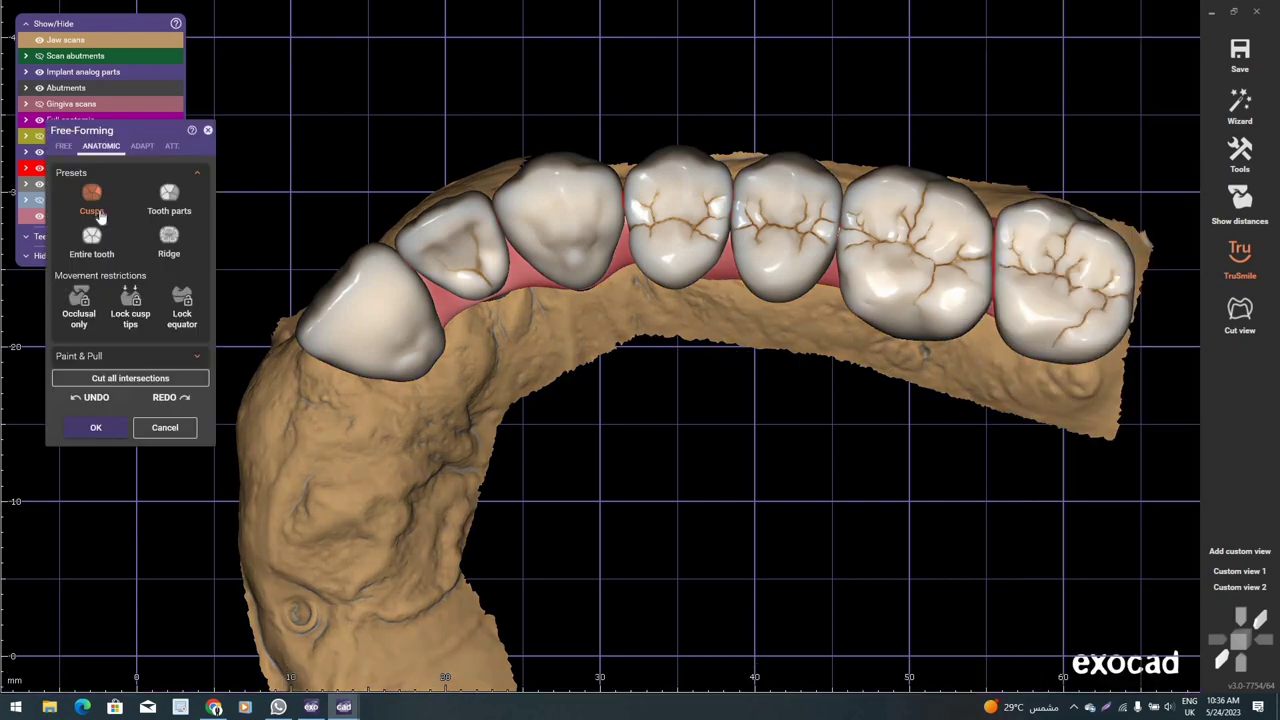
- Slightly reshape the right molar's outline, then rotate the jaw while the virtual waxup calculates
scroll(983, 270, "up", 2)
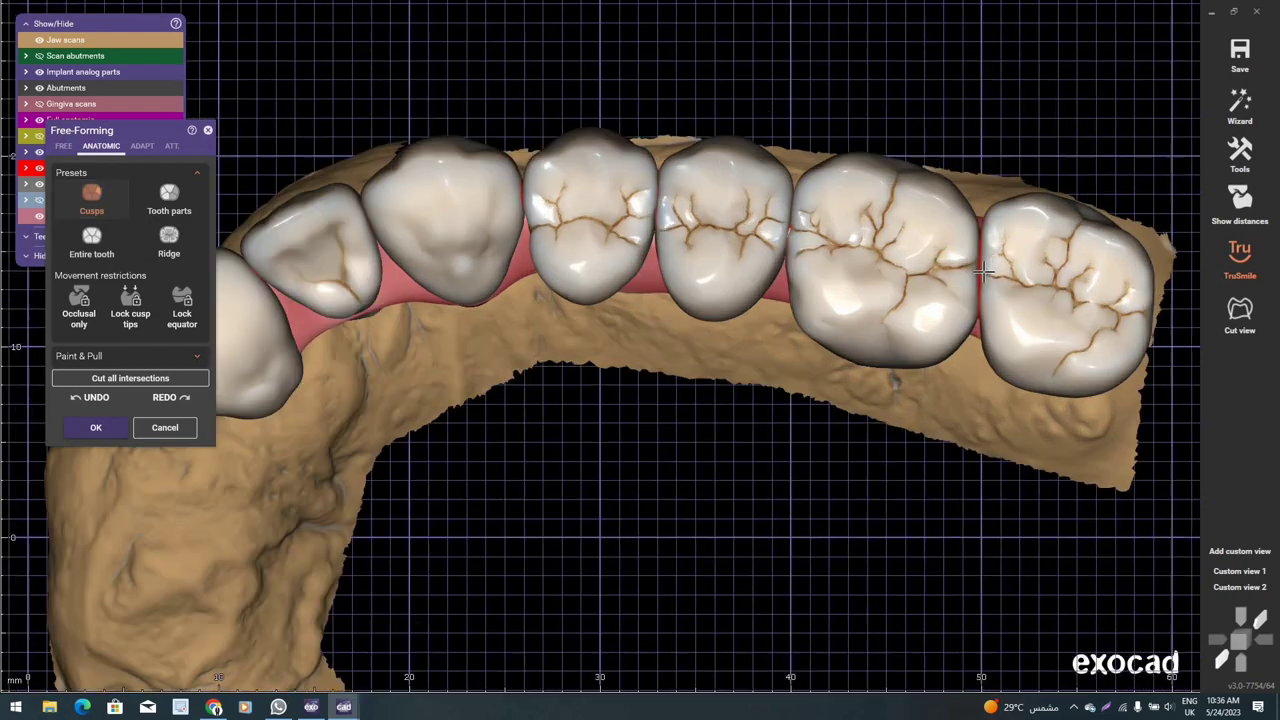
scroll(983, 270, "up", 3)
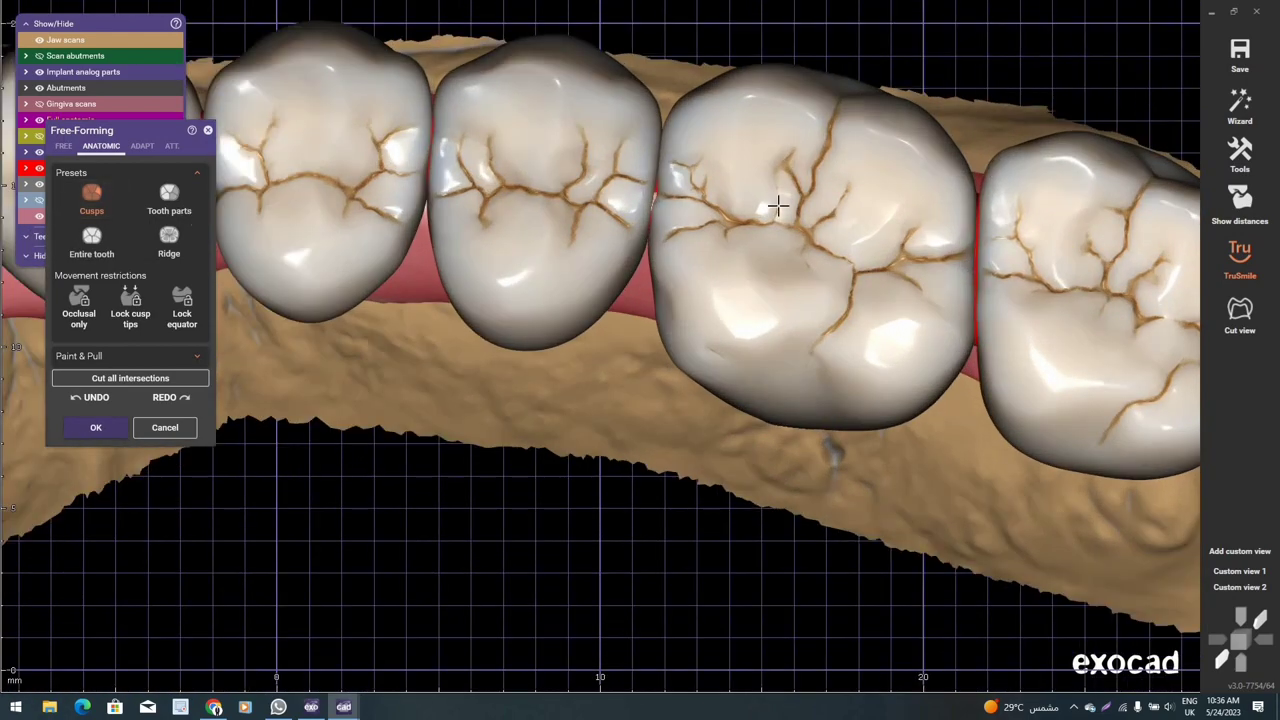
scroll(1010, 165, "up", 2)
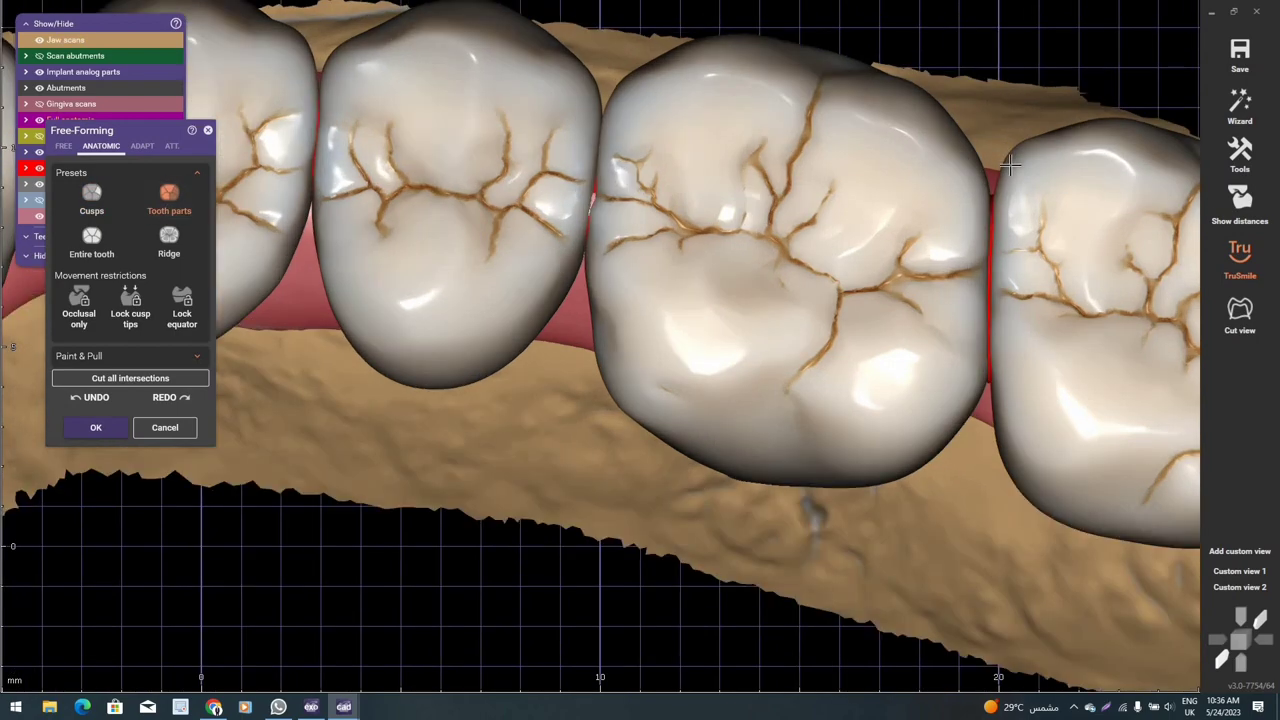
left_click_drag(1010, 165, 1005, 175)
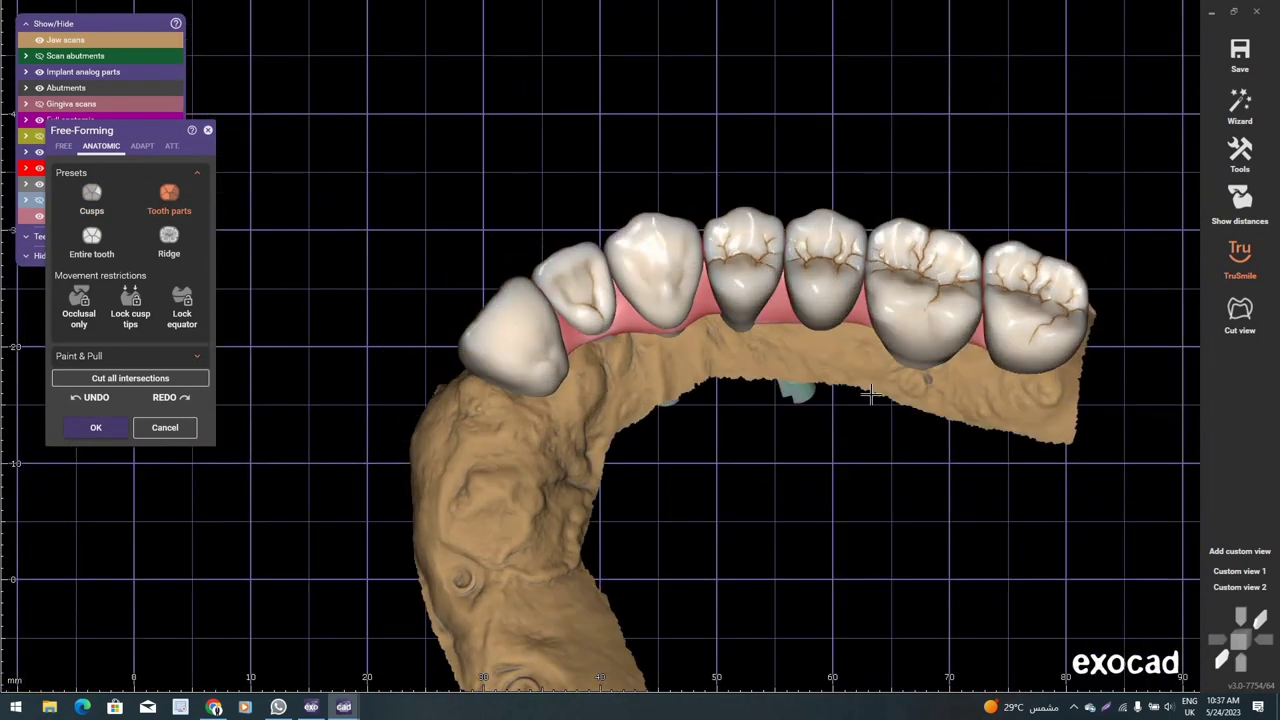
right_click_drag(870, 395, 1022, 180)
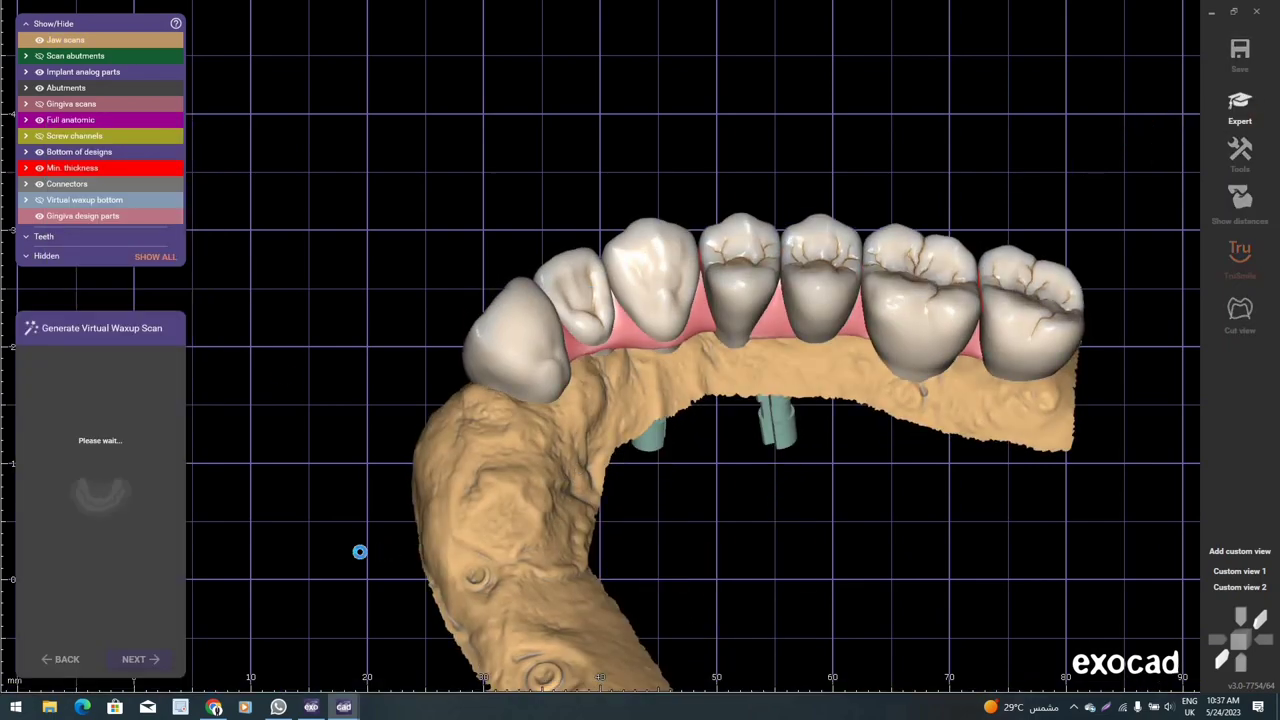
right_click_drag(711, 346, 788, 451)
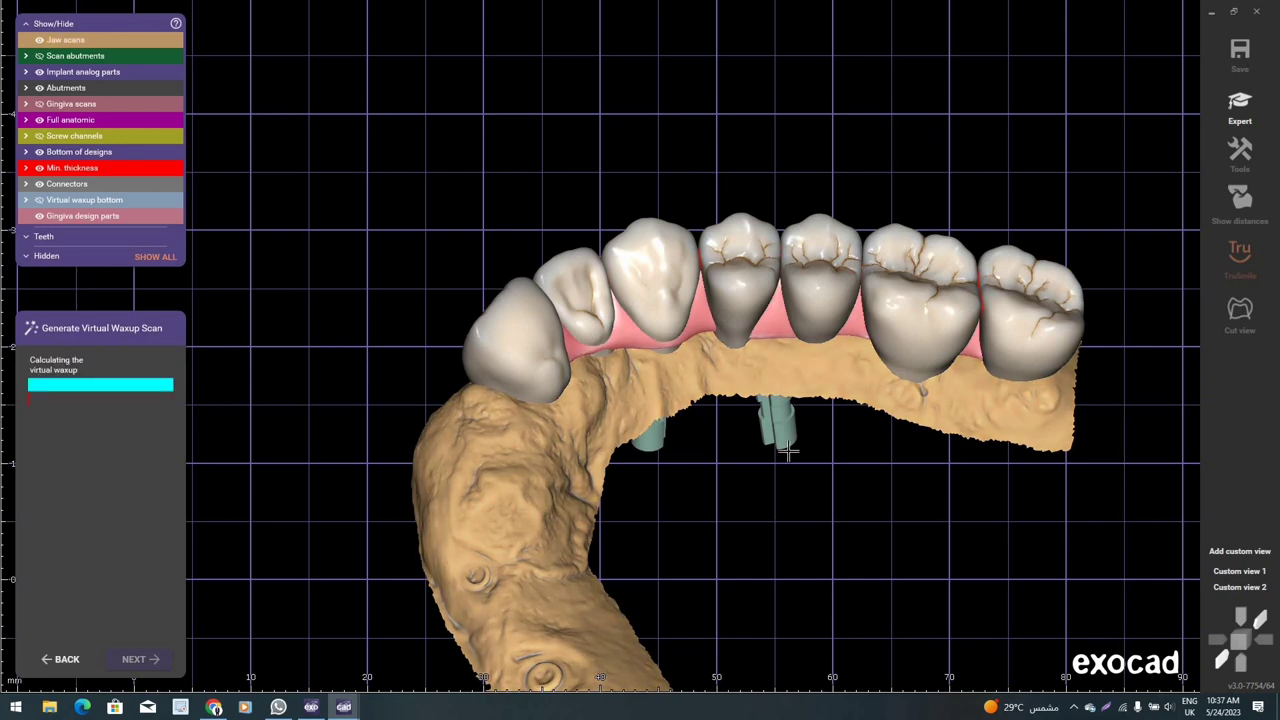
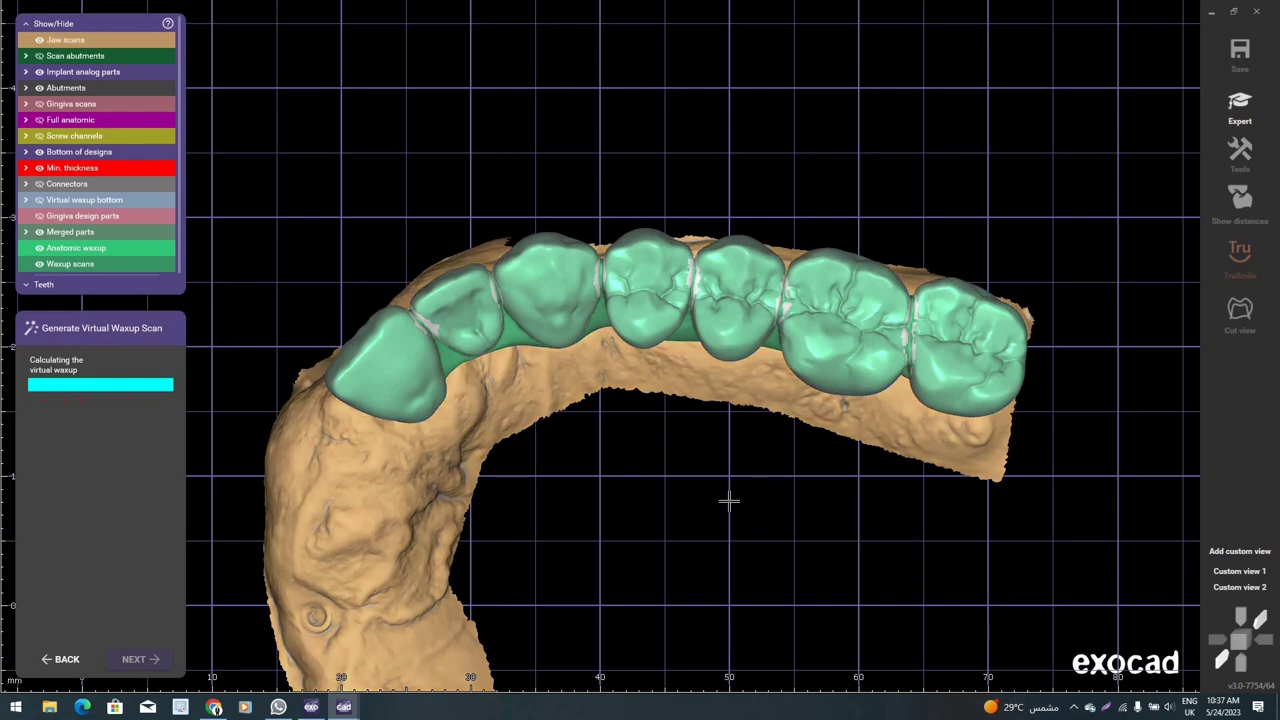
- Tilt and zoom the jaw model while the virtual waxup scan finishes calculating
right_click_drag(745, 478, 747, 442)
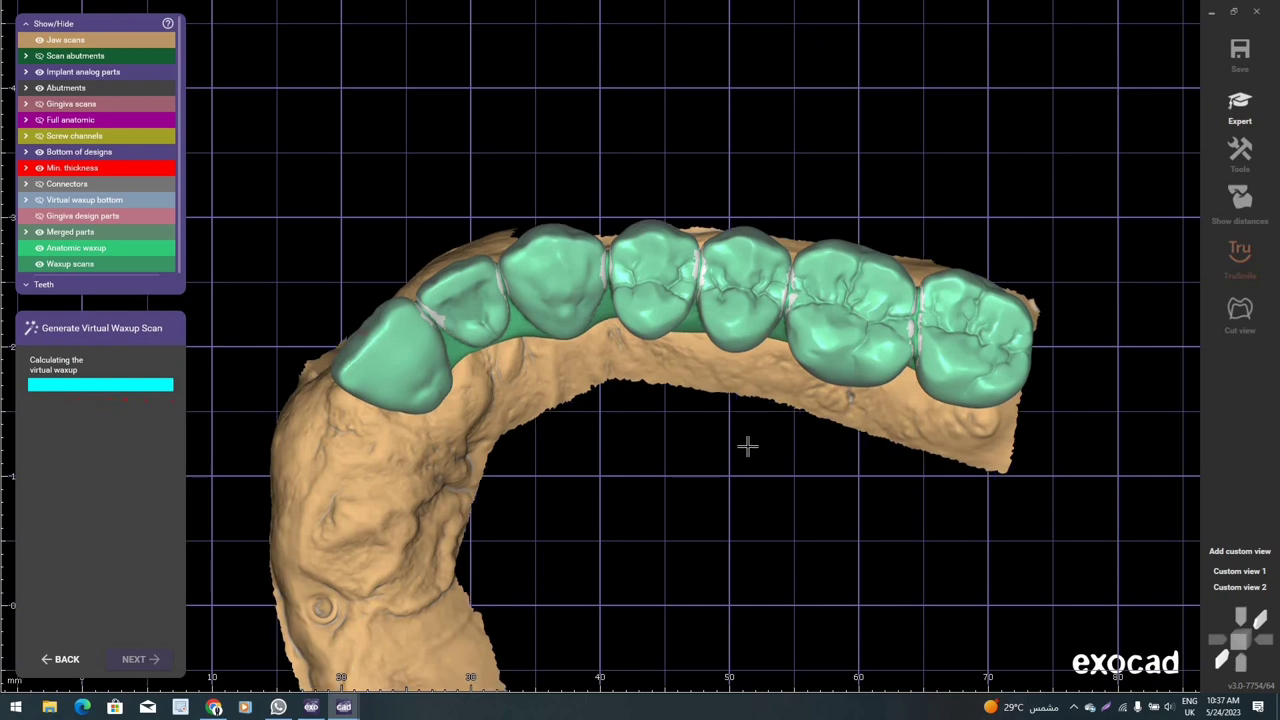
scroll(733, 485, "up", 2)
right_click_drag(733, 490, 736, 496)
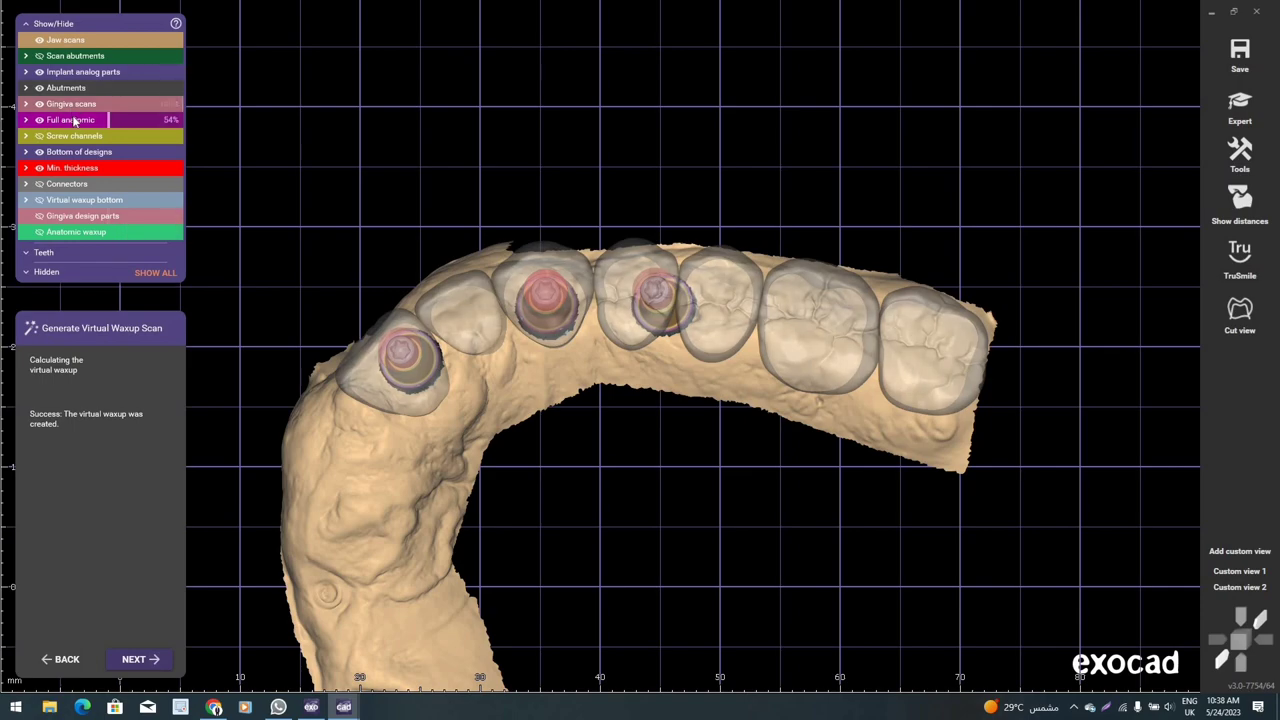
mouse_move(1240, 258)
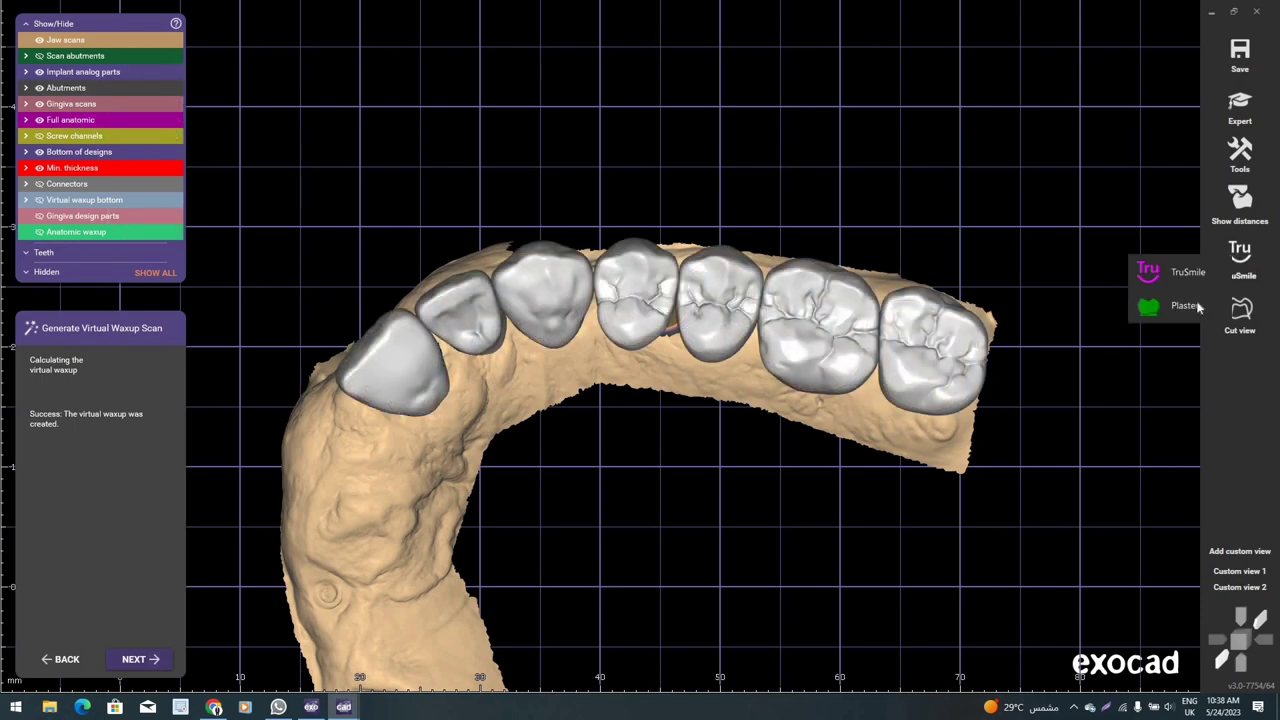
- Show the teeth in plaster colour and zoom in on the model
left_click(1199, 307)
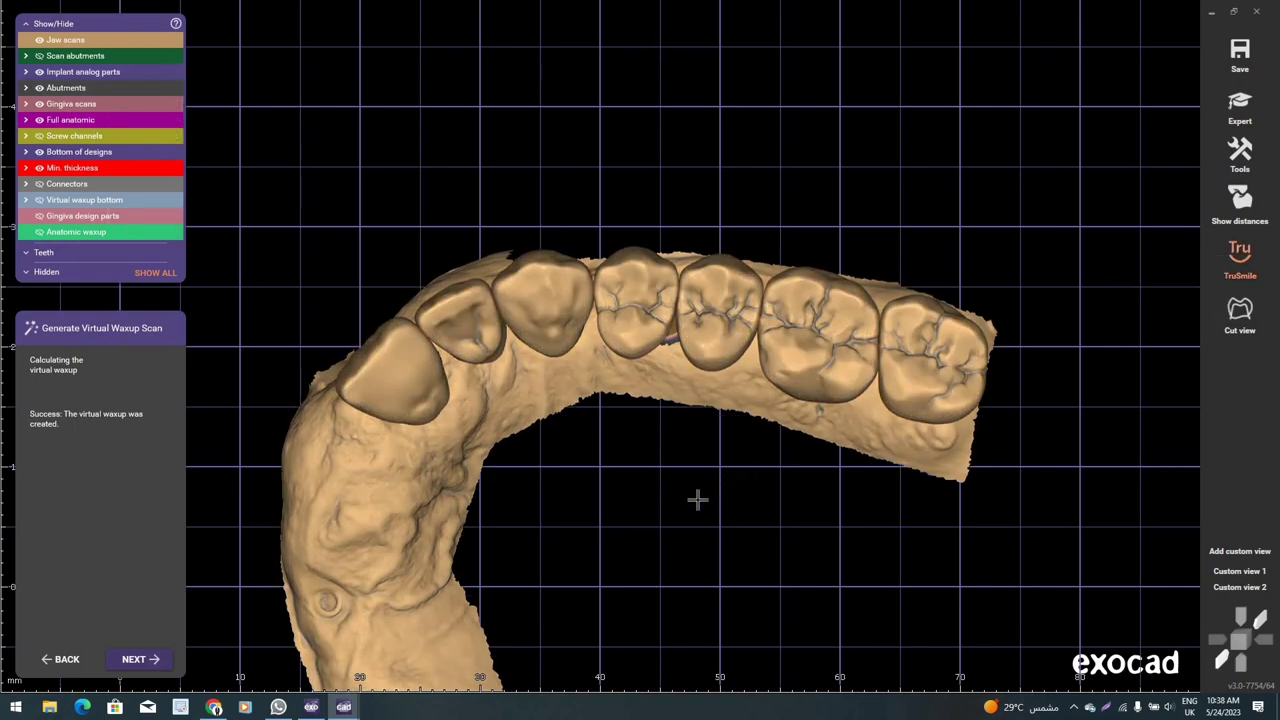
scroll(697, 500, "up", 1)
scroll(800, 508, "up", 1)
scroll(800, 508, "up", 1)
scroll(757, 465, "up", 1)
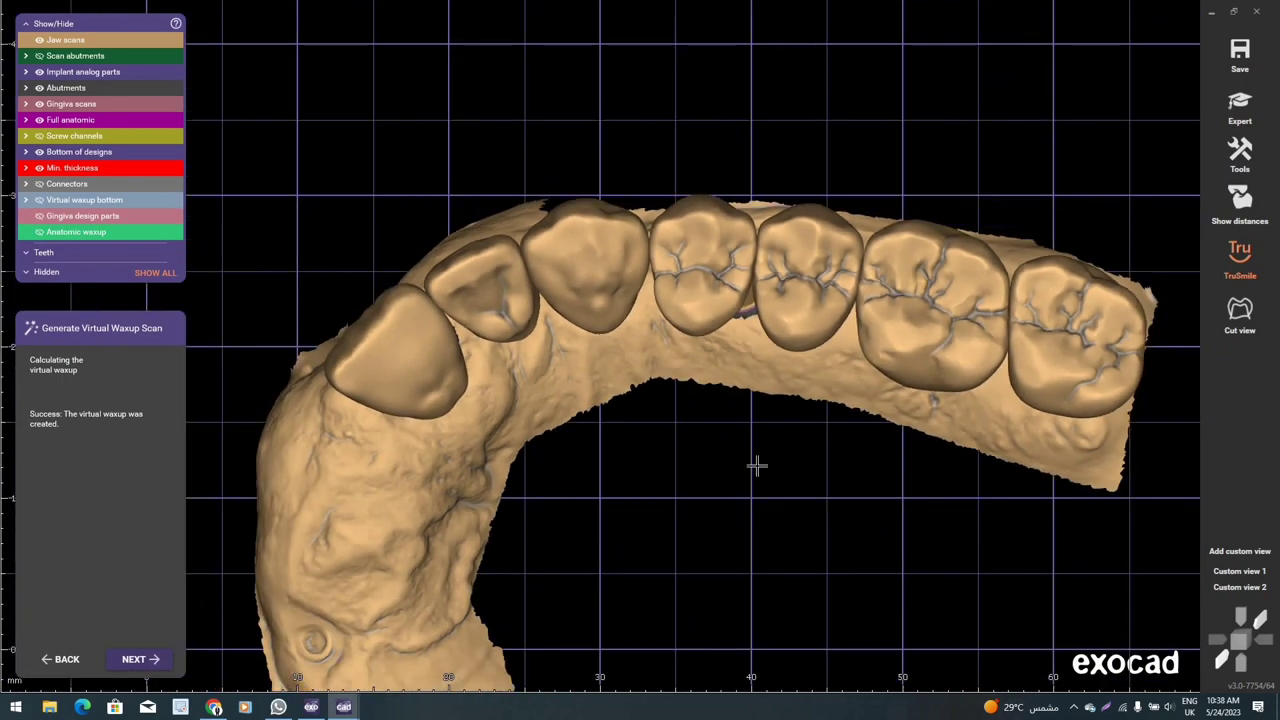
scroll(757, 520, "up", 1)
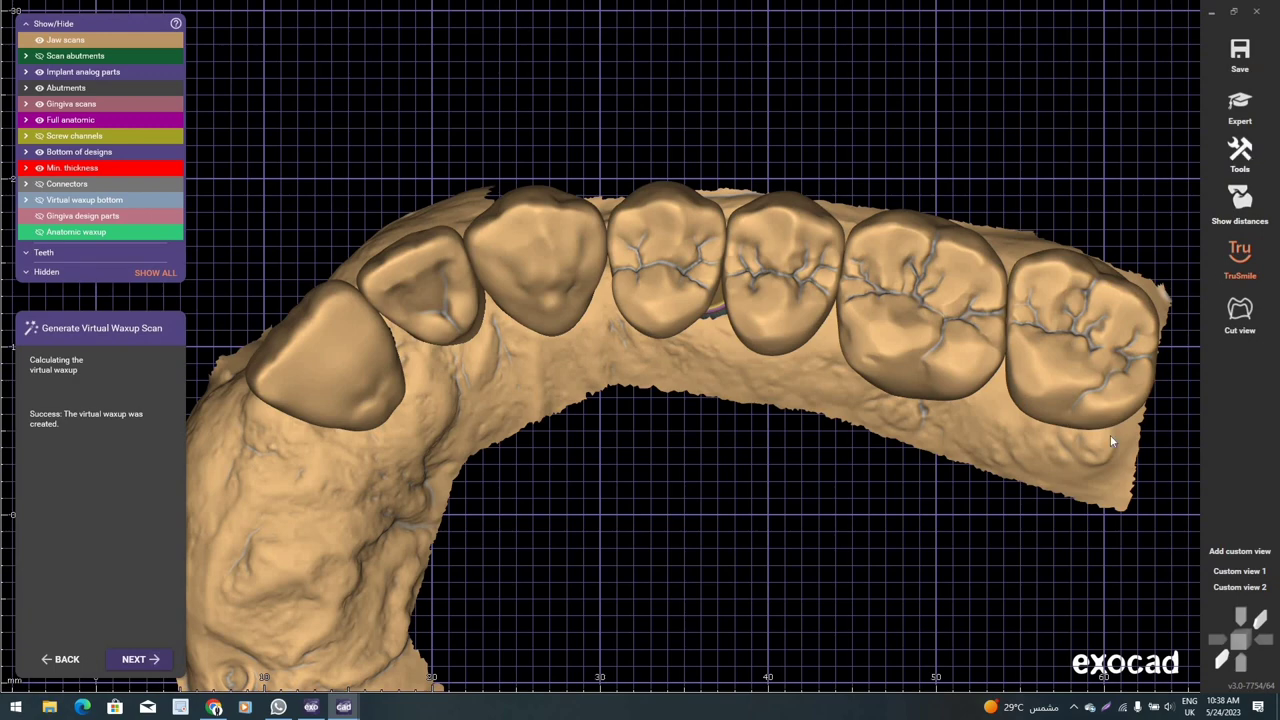
- Uncheck Show grid in Tools > Settings and confirm with OK
left_click(1046, 552)
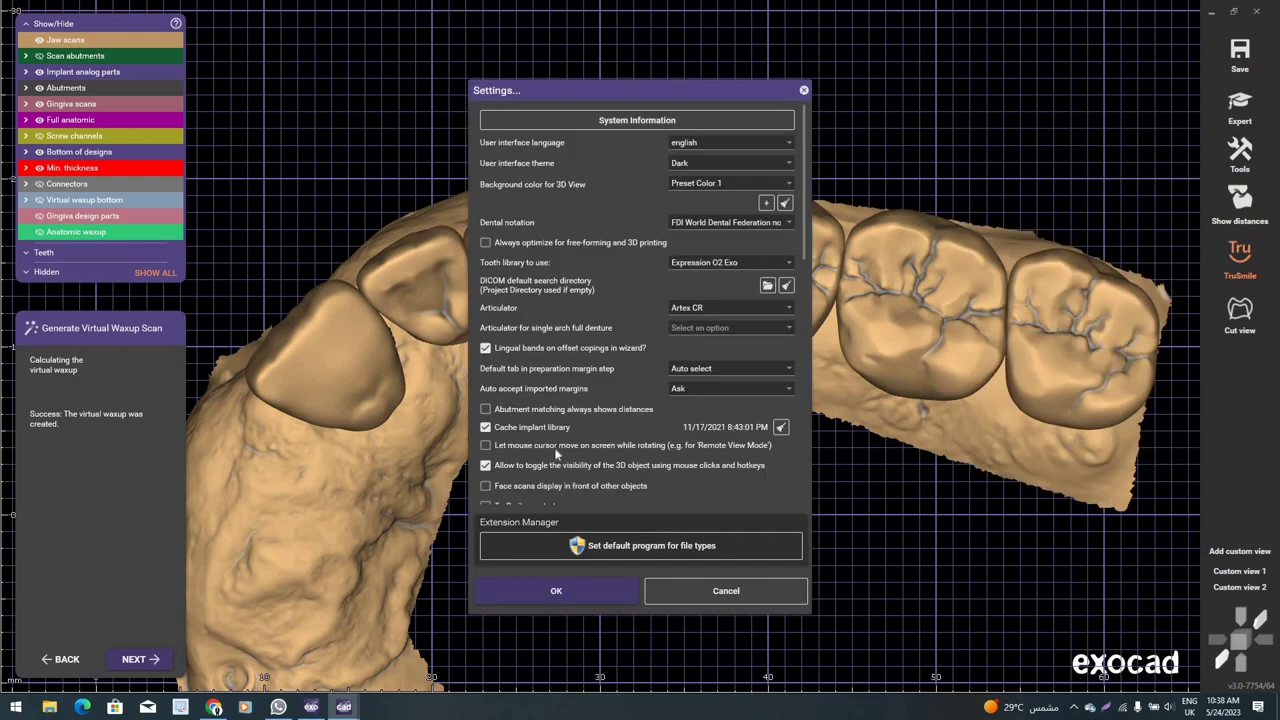
scroll(557, 453, "down", 3)
scroll(520, 430, "down", 2)
left_click(626, 417)
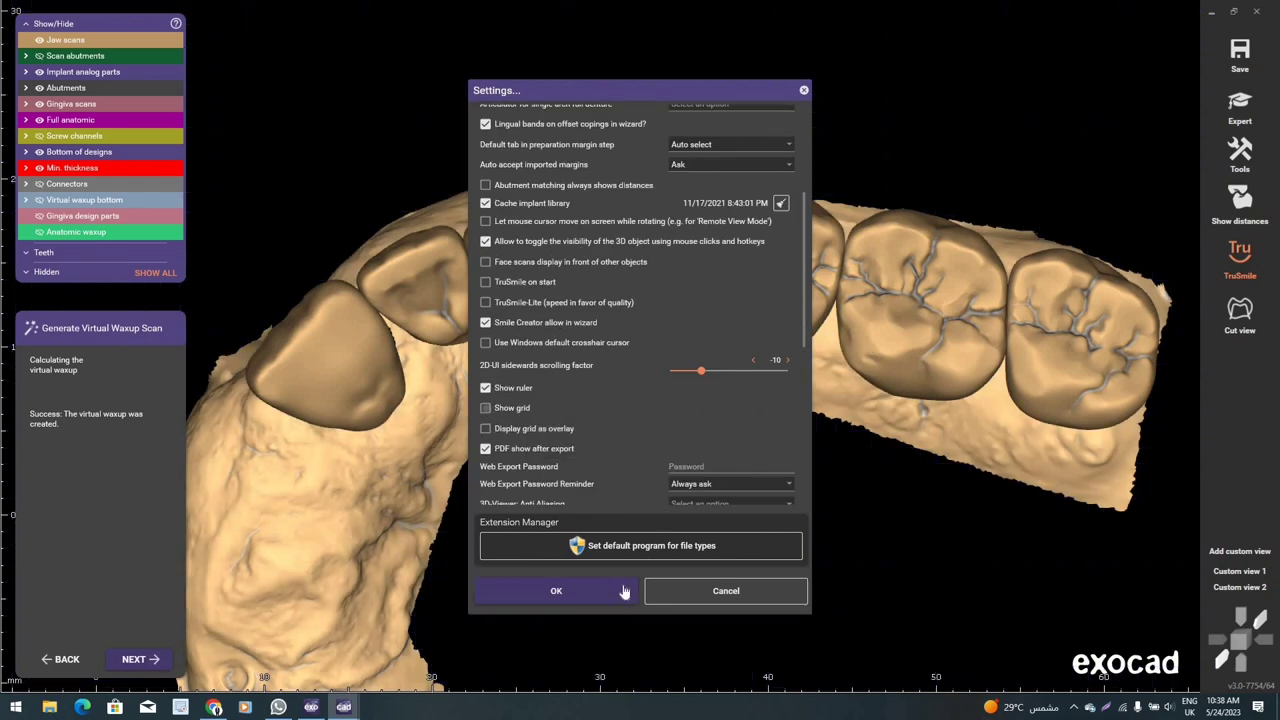
left_click(602, 598)
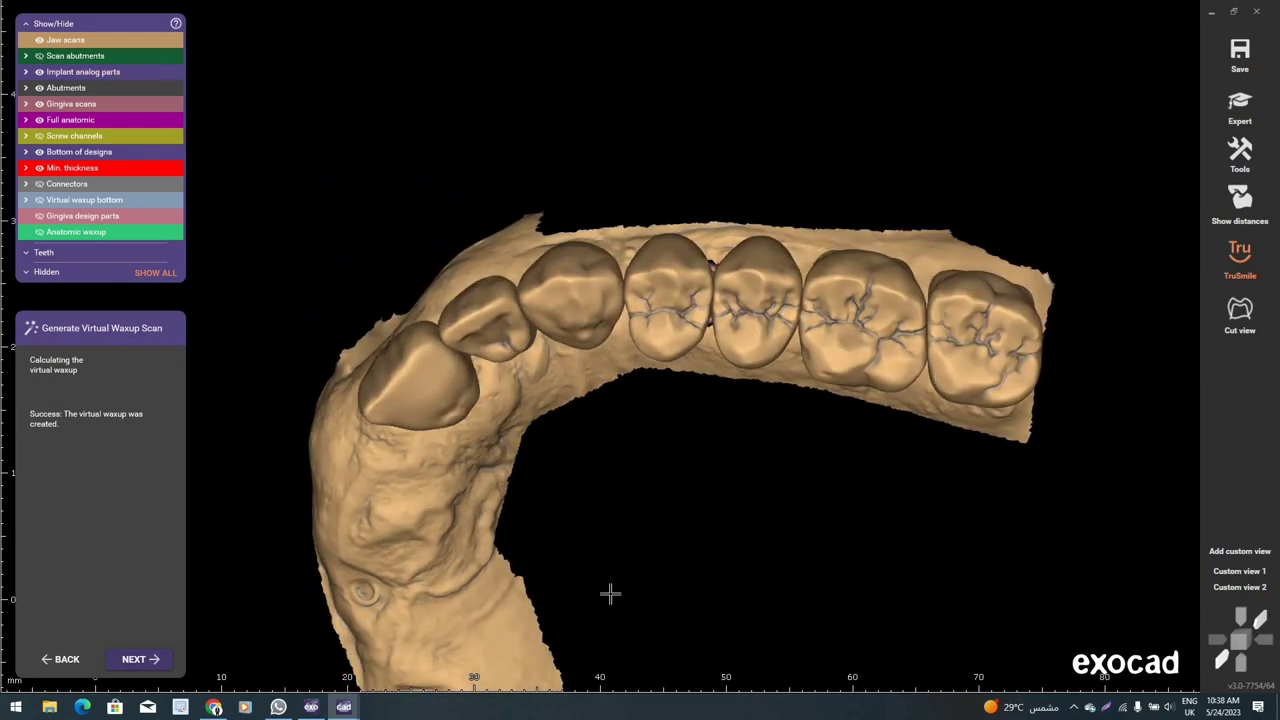
- Make the Anatomic waxup visible again and zoom in on the crowns
left_click(40, 232)
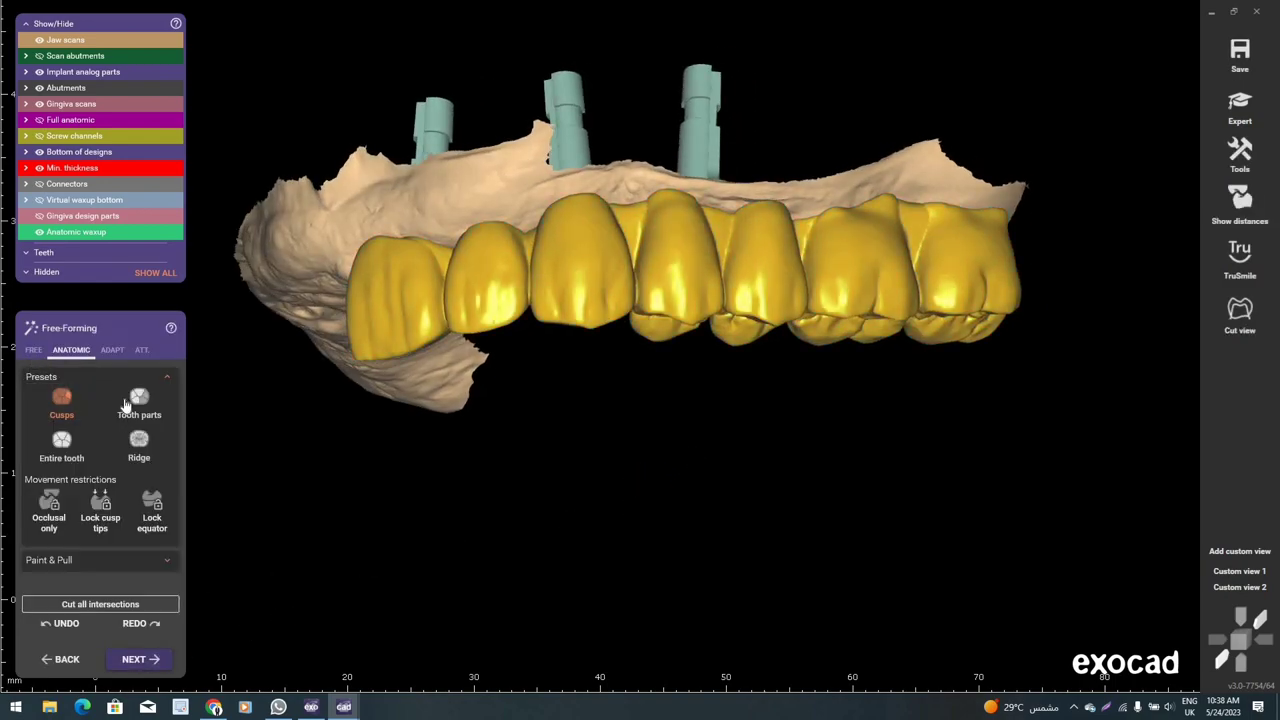
scroll(850, 240, "up", 3)
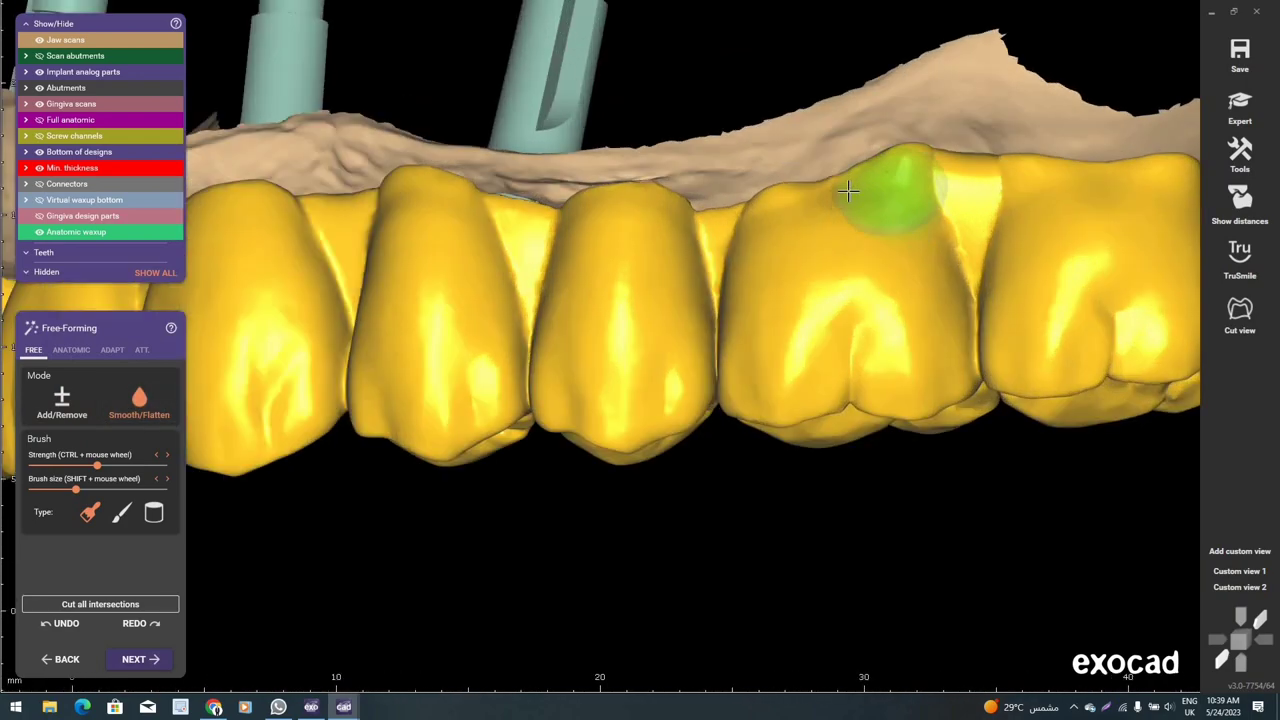
scroll(670, 334, "up", 2)
scroll(690, 338, "down", 2, "shift")
scroll(690, 338, "up", 2)
scroll(666, 336, "down", 1, "shift")
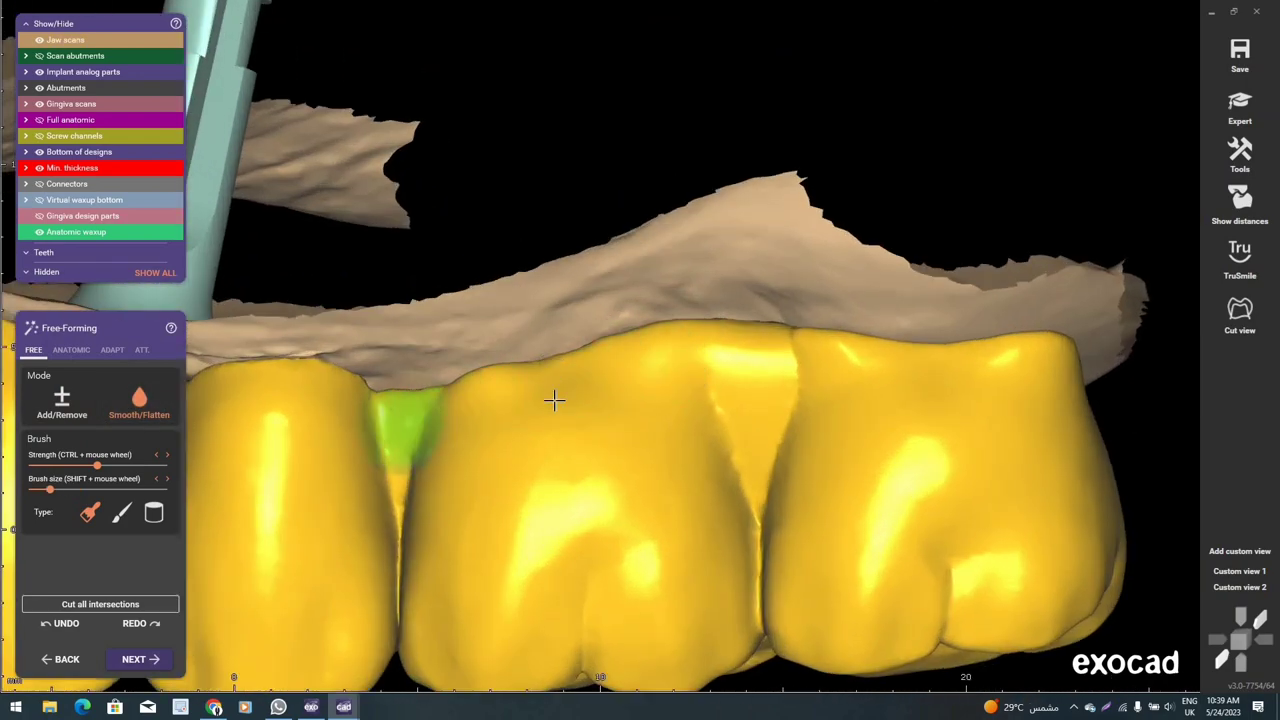
scroll(557, 400, "up", 2)
scroll(565, 390, "down", 2)
scroll(550, 400, "down", 2, "shift")
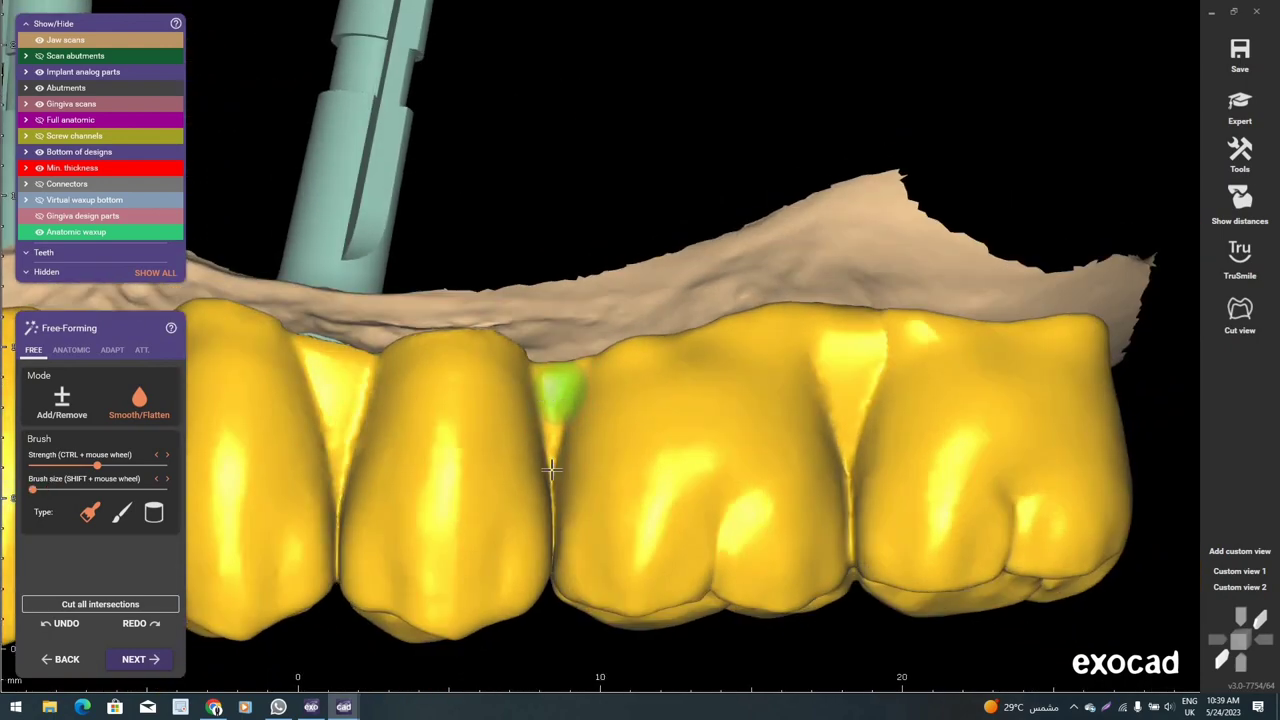
- Orbit the bridge to reveal each implant post and the front crowns
right_click_drag(551, 468, 552, 483)
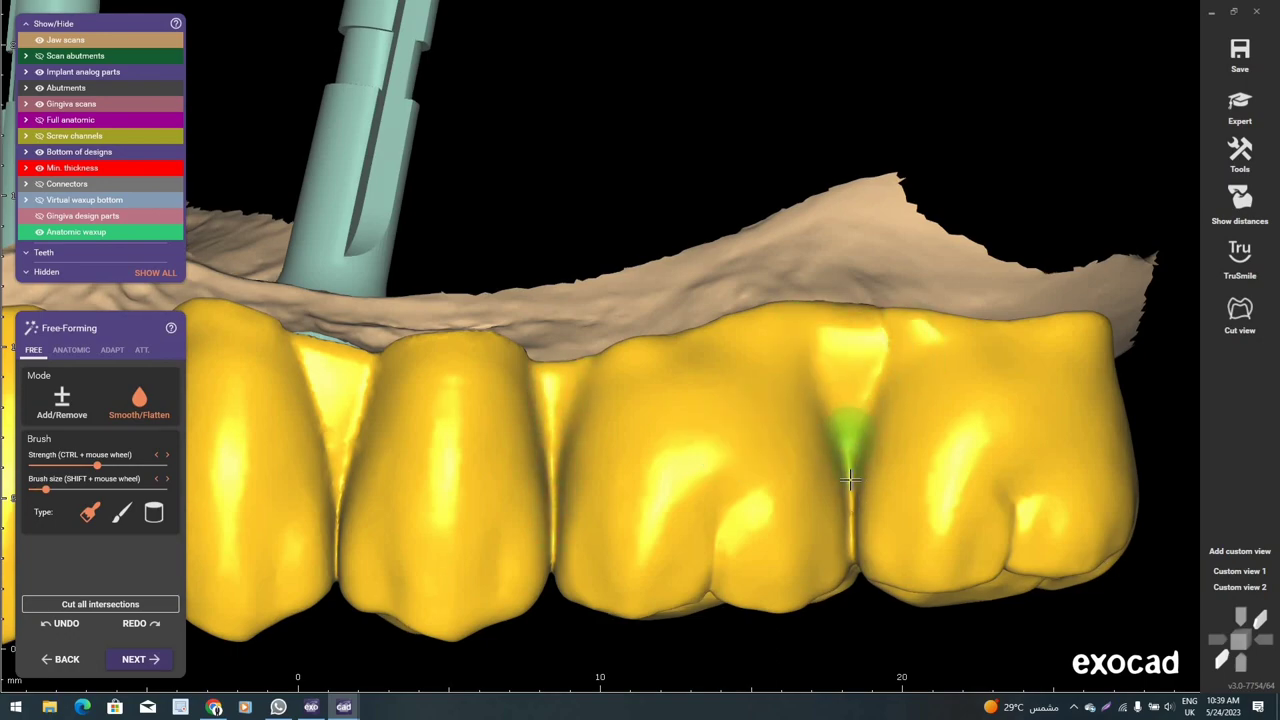
right_click_drag(874, 330, 1035, 323)
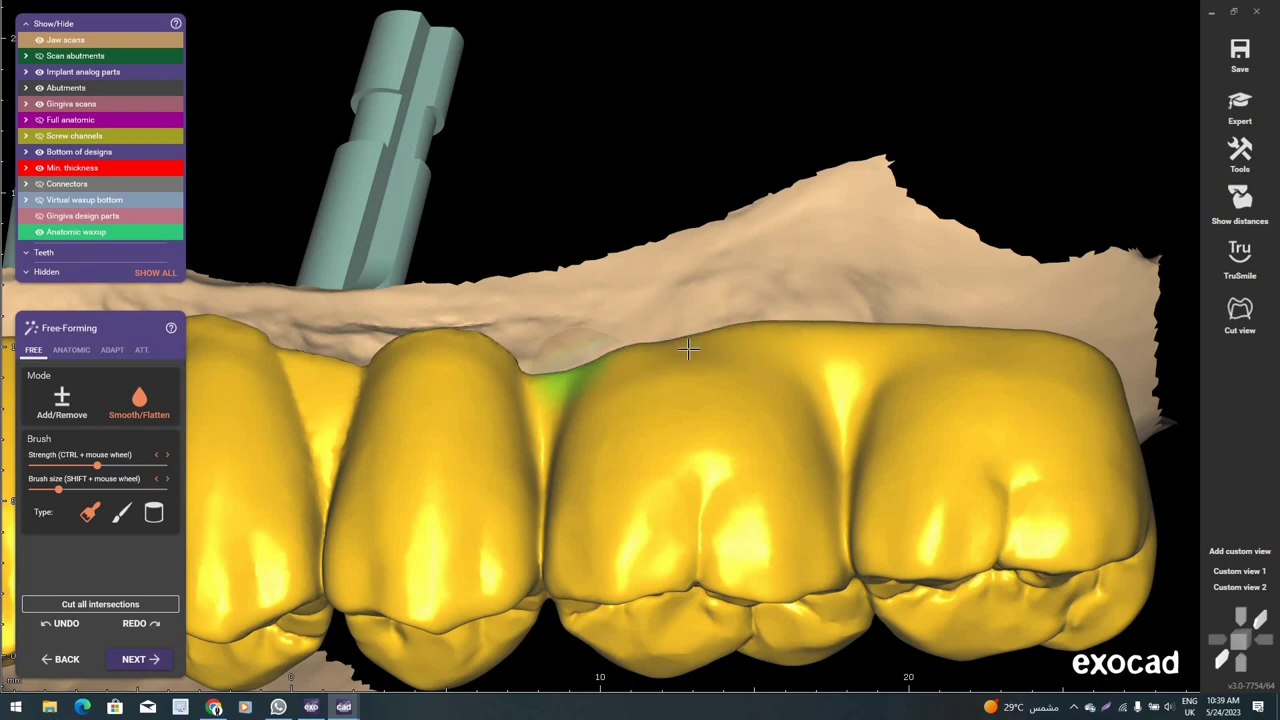
mouse_move(688, 348)
right_mouse_down()
mouse_move(636, 330)
mouse_move(554, 337)
mouse_move(586, 354)
mouse_move(657, 329)
mouse_move(788, 378)
right_mouse_up()
scroll(788, 378, "down", 3, "shift")
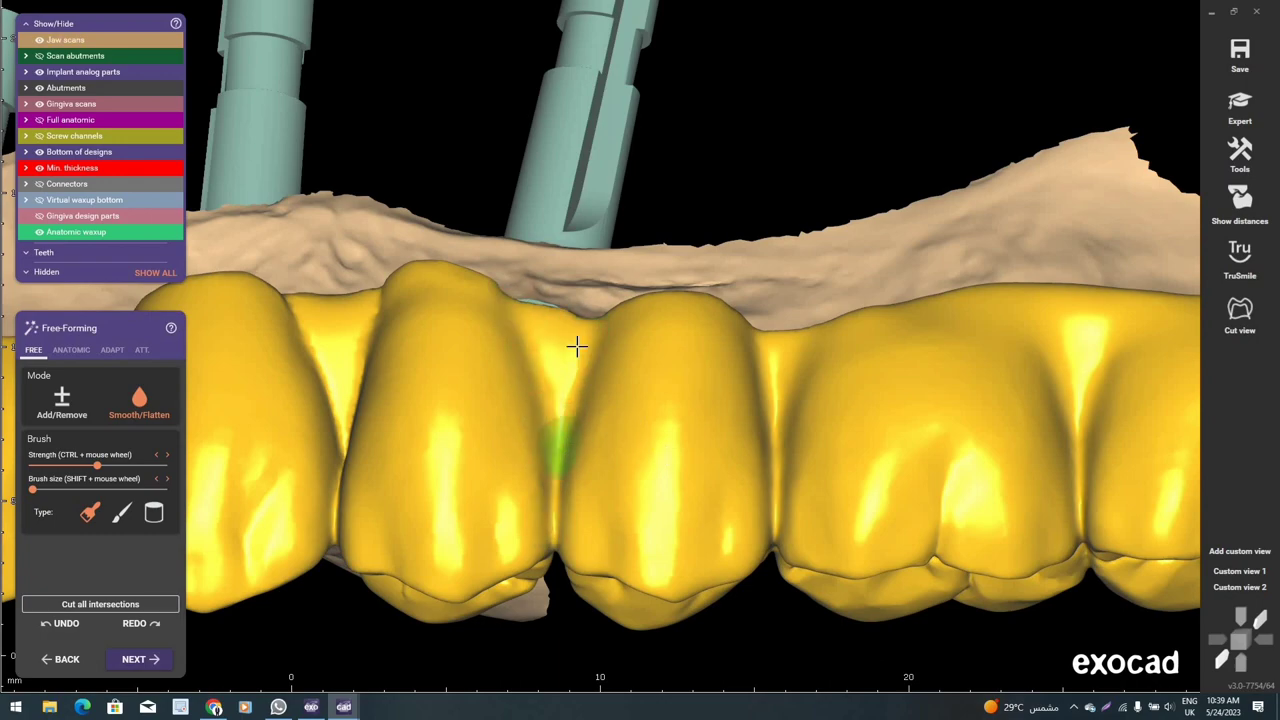
right_click_drag(577, 346, 560, 297)
scroll(560, 297, "up", 3, "shift")
scroll(561, 300, "up", 2)
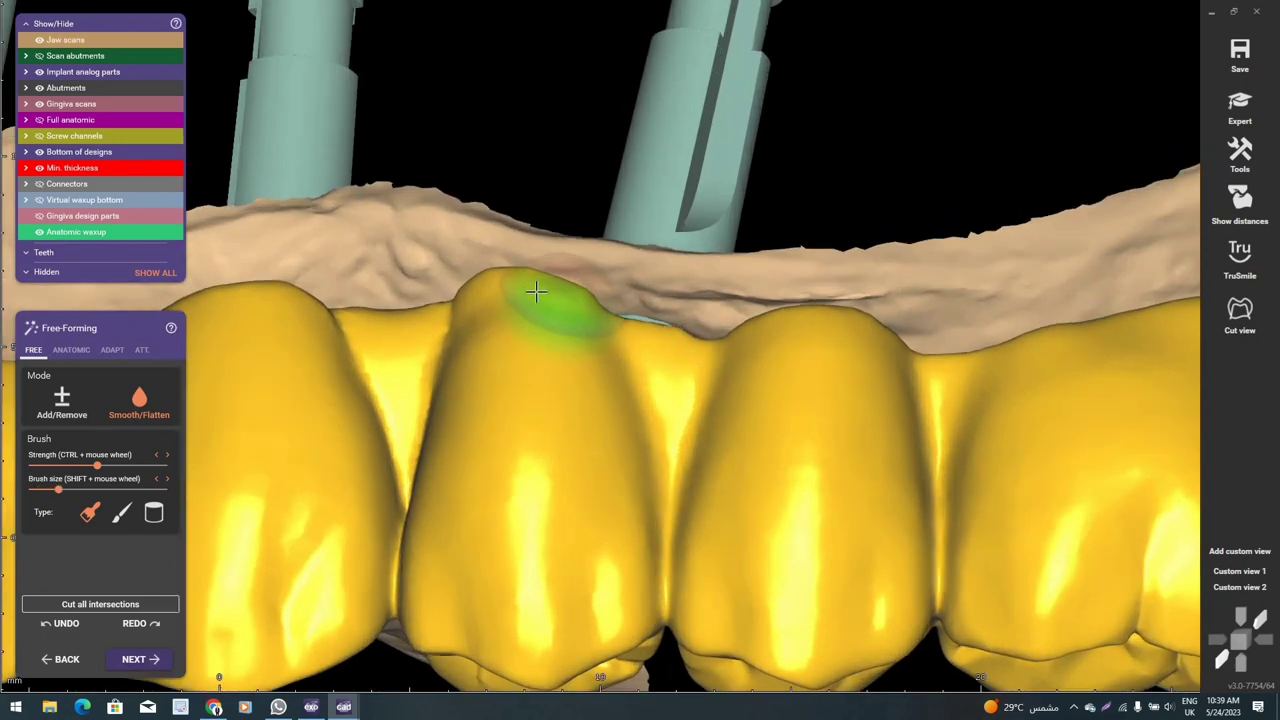
right_click_drag(575, 295, 467, 289)
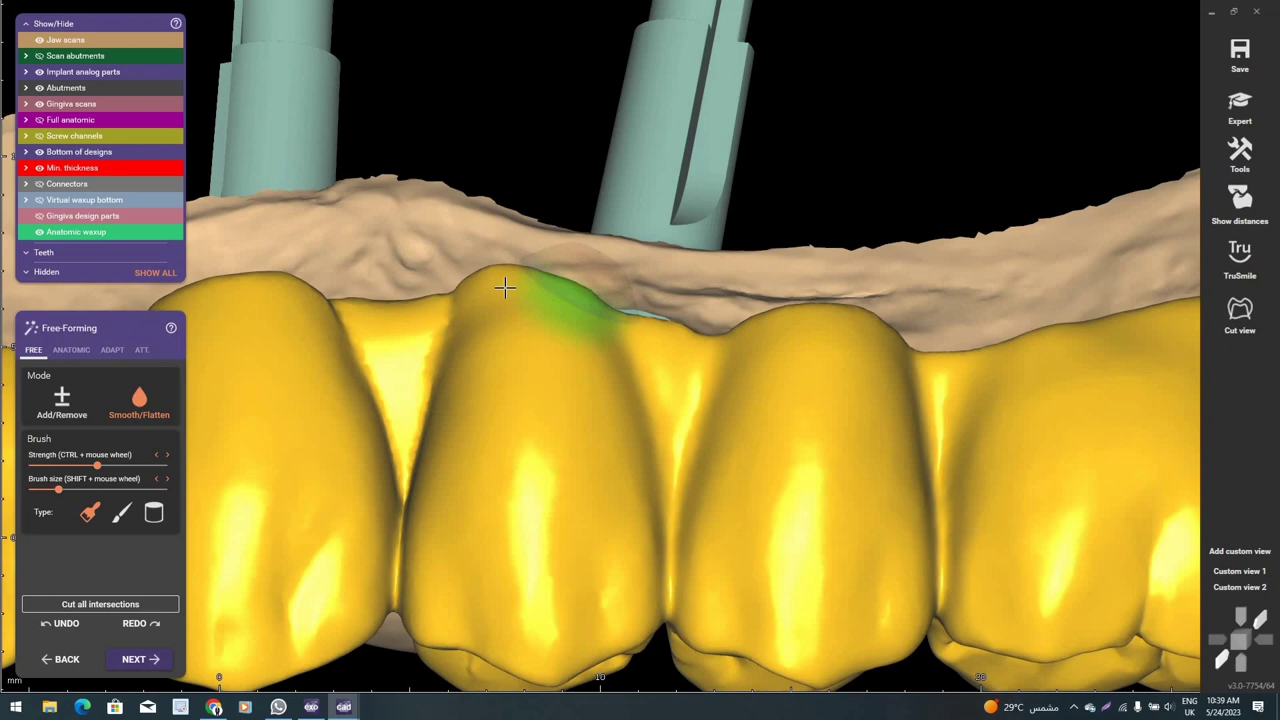
right_click_drag(582, 288, 551, 297)
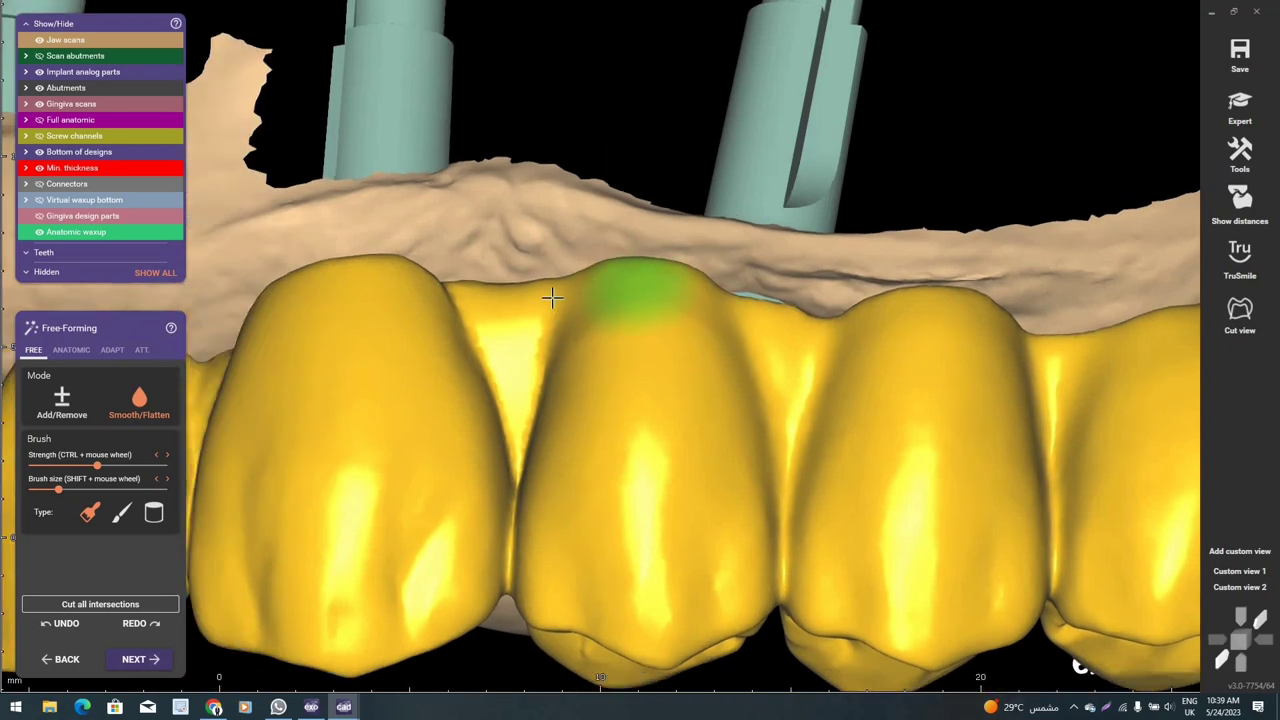
right_click_drag(484, 320, 515, 290)
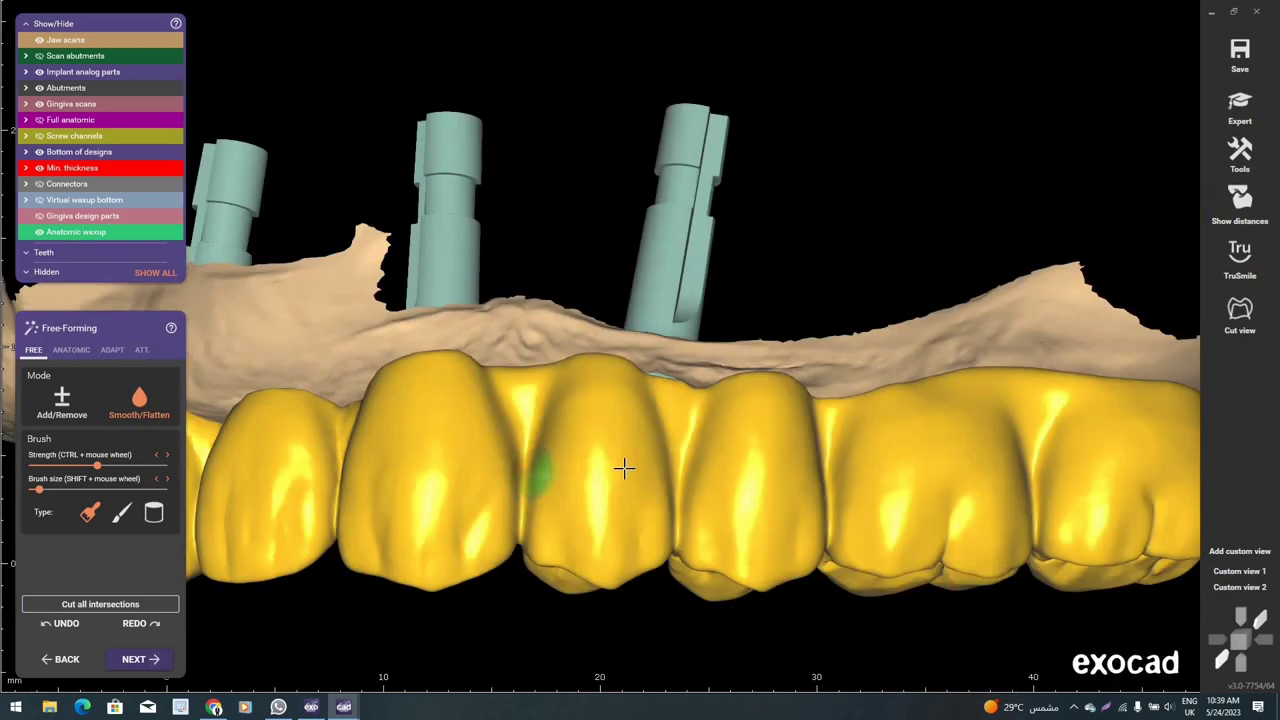
- Zoom in and tilt the front crowns to reach their gum-side interdental contacts
scroll(623, 466, "up", 3)
mouse_move(471, 360)
right_mouse_down()
mouse_move(520, 369)
mouse_move(513, 281)
right_mouse_up()
scroll(520, 369, "up", 2)
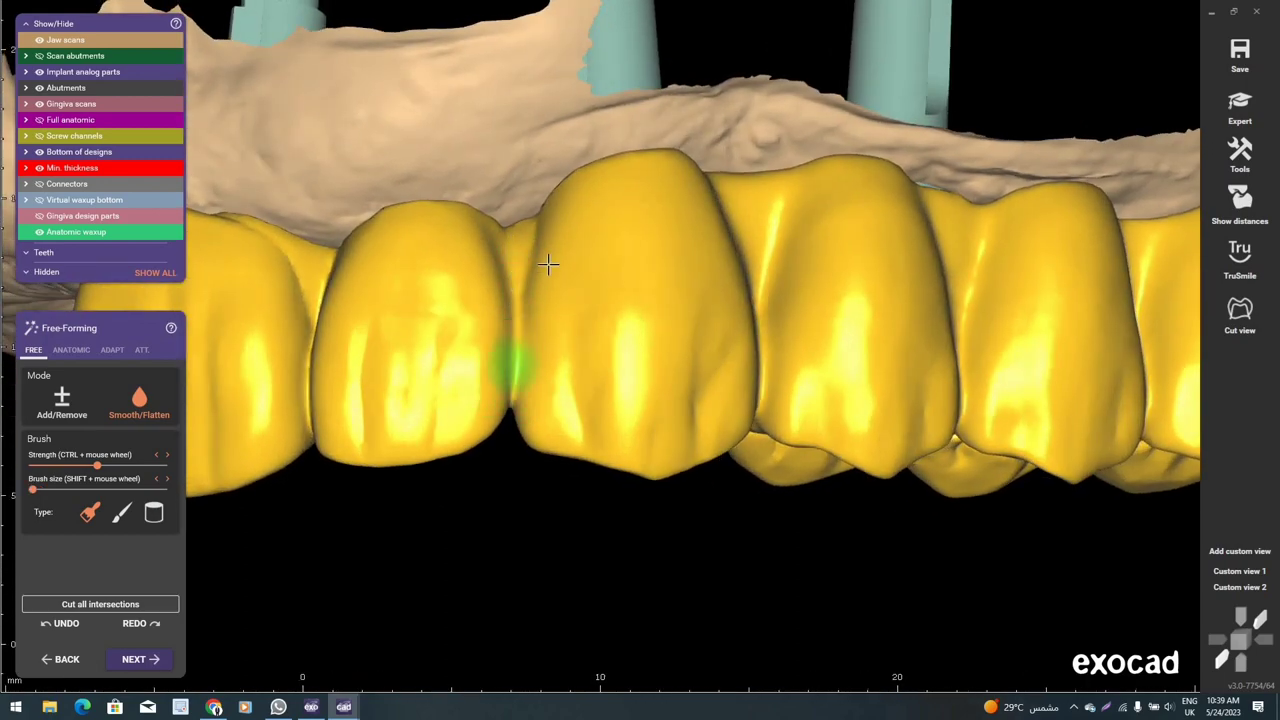
scroll(490, 263, "up", 2, "shift")
scroll(470, 255, "up", 1)
scroll(466, 251, "up", 1)
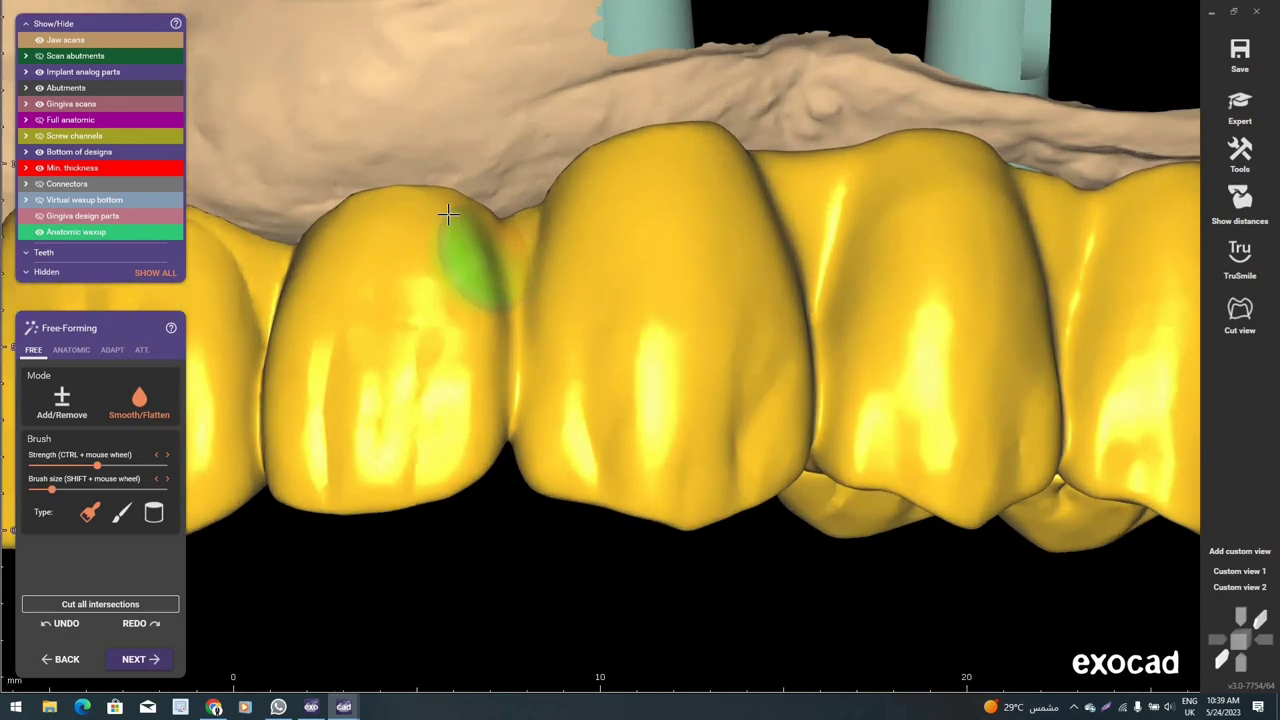
scroll(450, 235, "up", 1)
right_click_drag(436, 222, 480, 250)
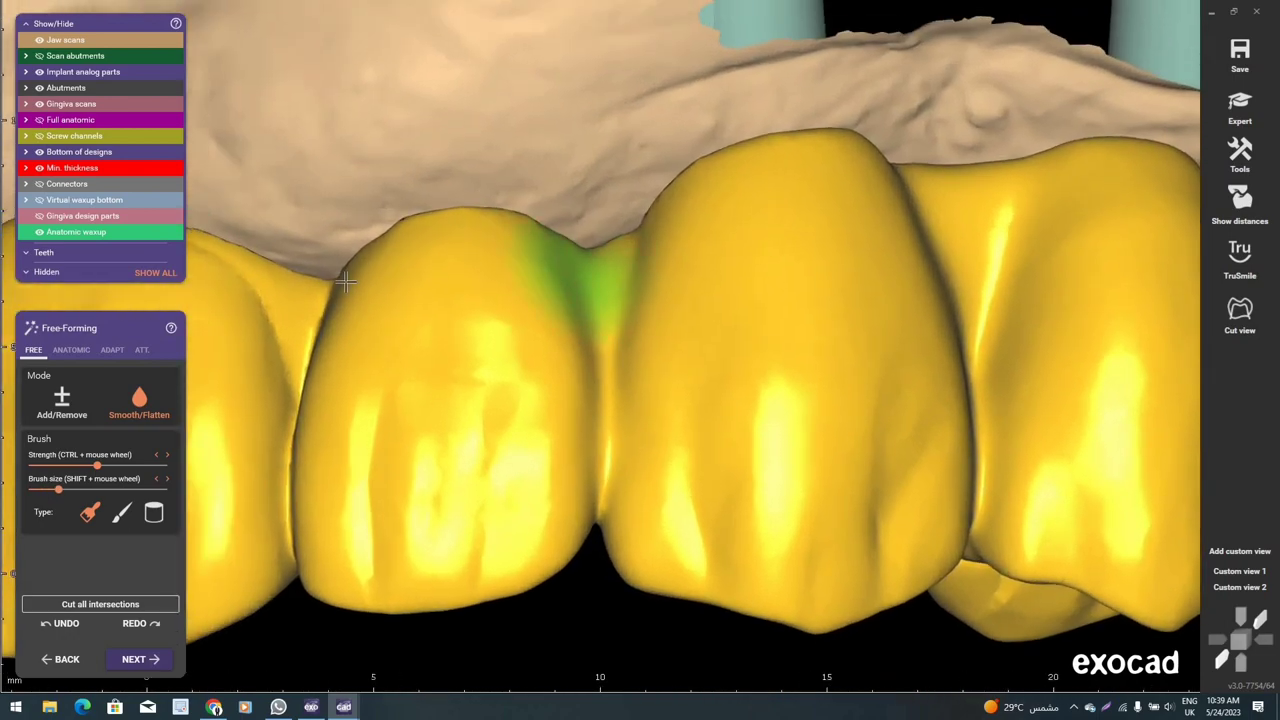
right_click_drag(663, 223, 646, 229)
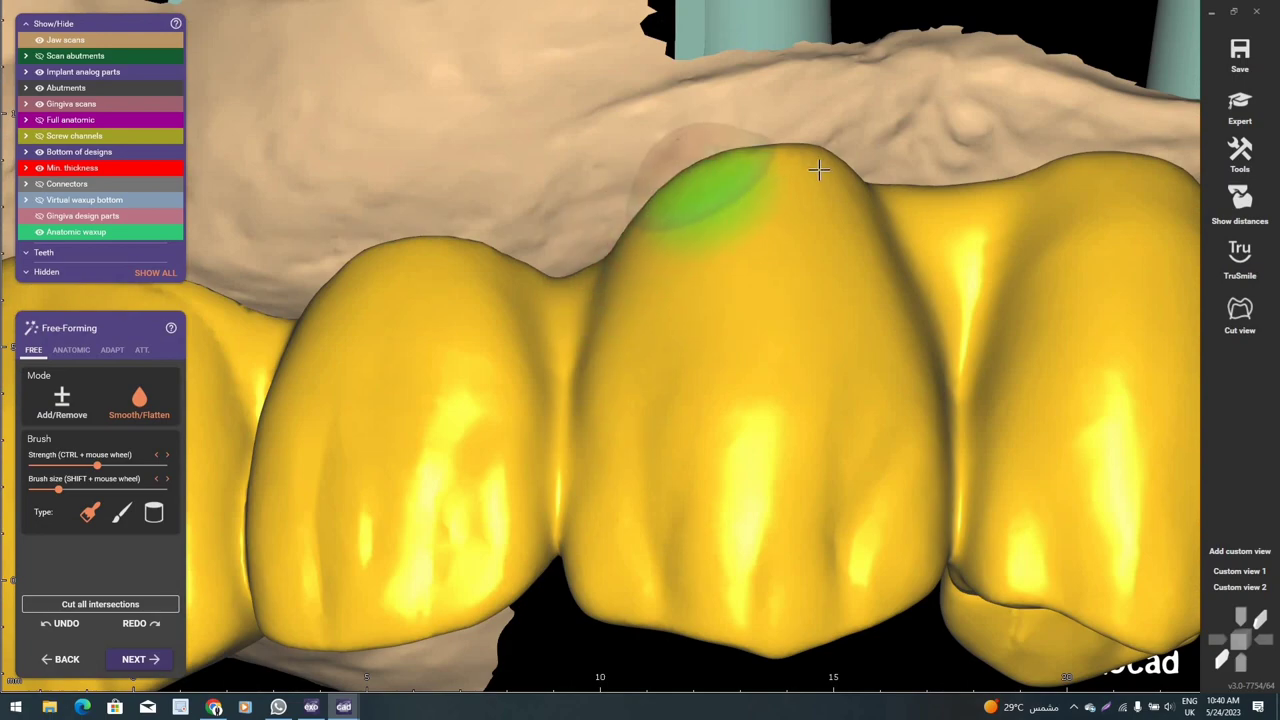
scroll(697, 316, "down", 3)
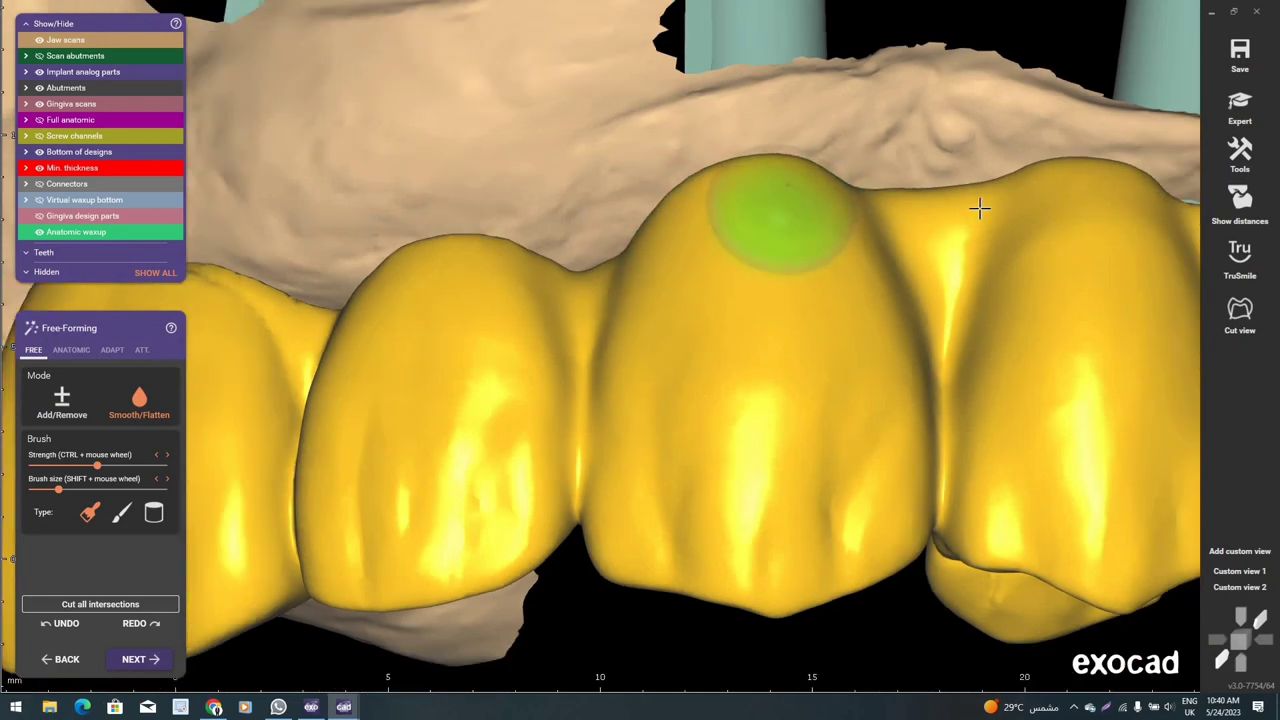
scroll(980, 206, "down", 2)
- Pull back to the whole bridge and turn it to view the underside
mouse_move(760, 280)
right_mouse_down()
mouse_move(763, 266)
mouse_move(820, 251)
mouse_move(634, 349)
right_mouse_up()
scroll(549, 366, "up", 2)
scroll(614, 379, "up", 2)
scroll(614, 379, "up", 2)
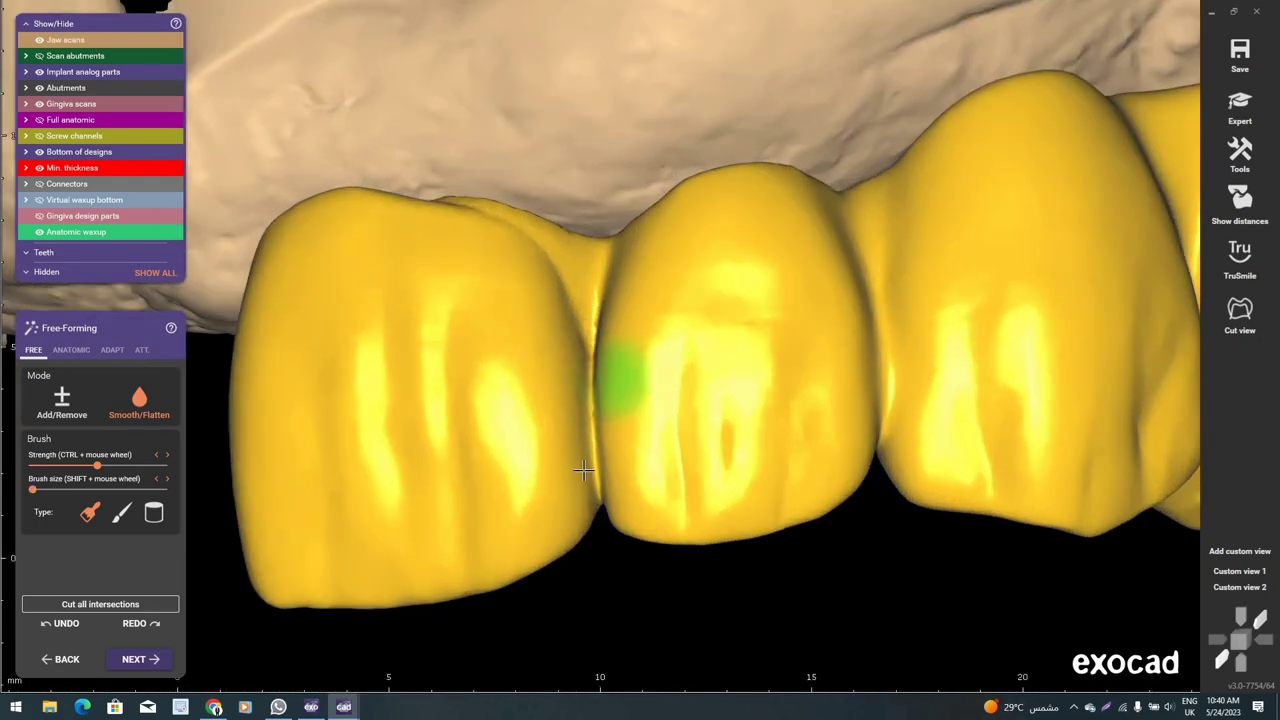
scroll(610, 390, "up", 1)
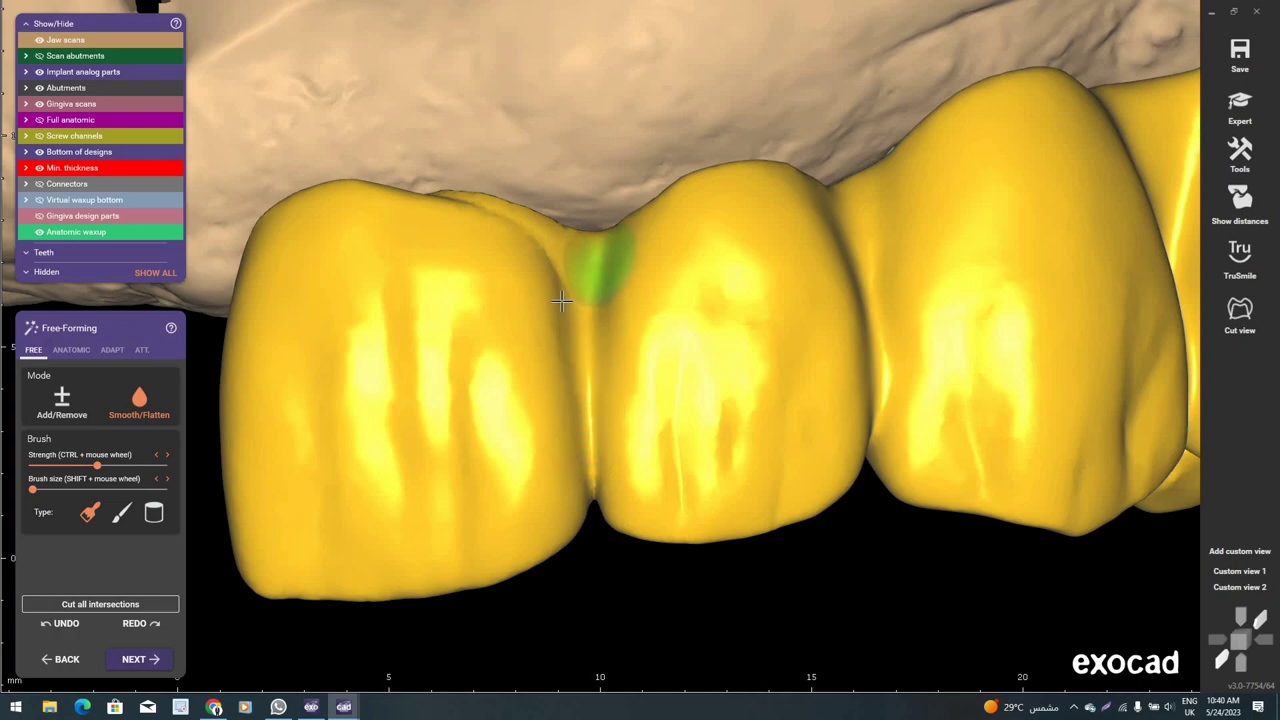
mouse_move(510, 236)
right_mouse_down()
mouse_move(737, 351)
mouse_move(690, 350)
mouse_move(660, 456)
mouse_move(594, 517)
mouse_move(463, 531)
mouse_move(648, 318)
mouse_move(640, 360)
mouse_move(600, 420)
mouse_move(300, 420)
right_mouse_up()
scroll(646, 343, "up", 2)
- Build up material along the bridge underside at its end
right_click_drag(55, 410, 150, 527)
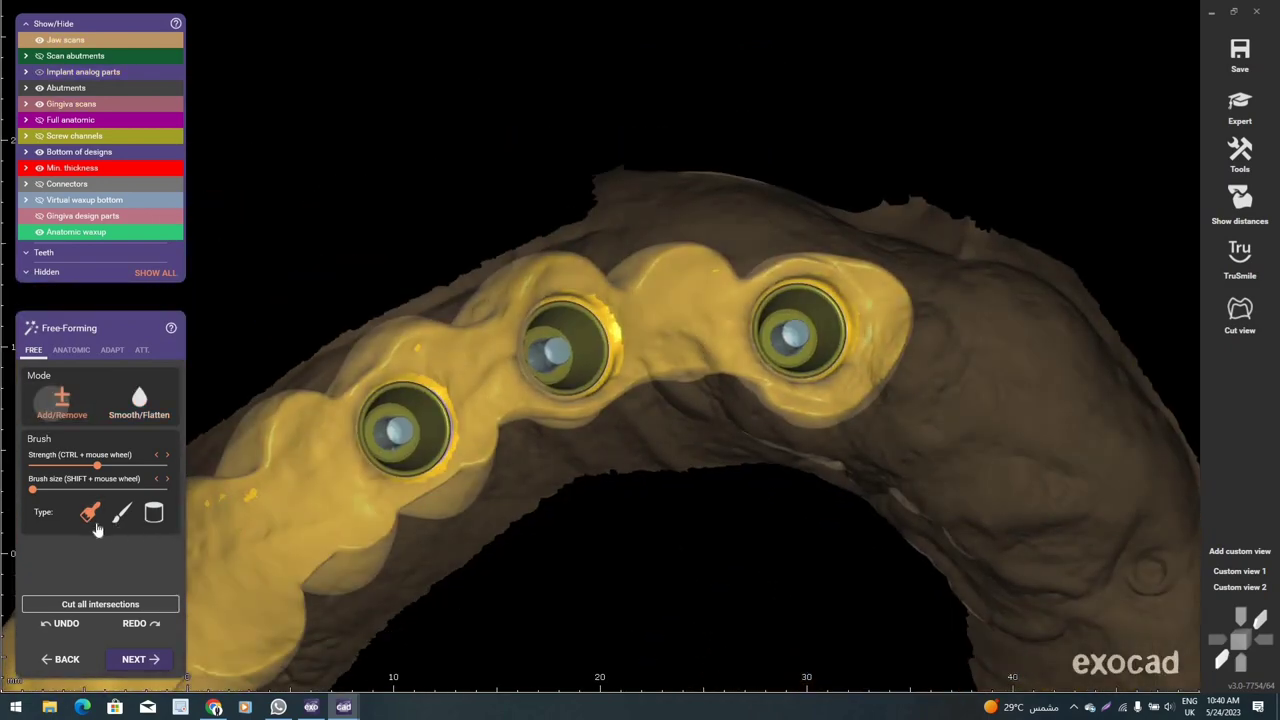
scroll(313, 517, "up", 3, "shift")
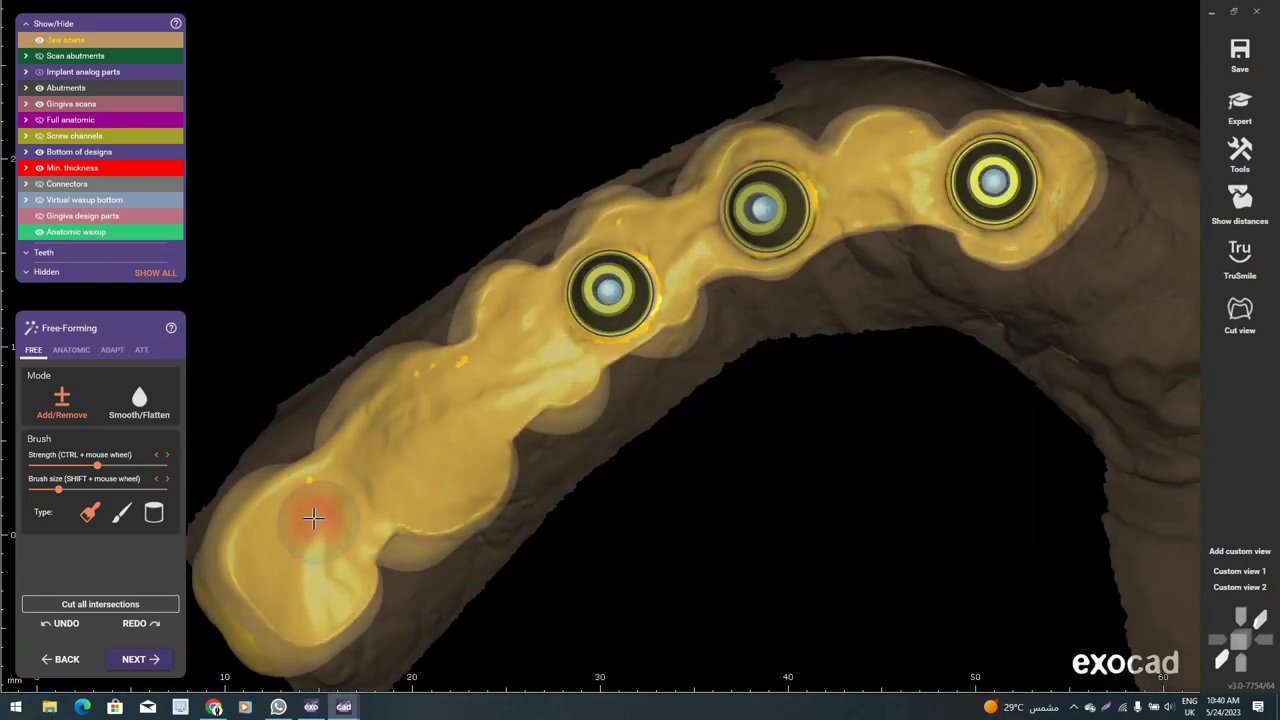
scroll(313, 517, "up", 2, "shift")
scroll(313, 517, "up", 2, "ctrl")
mouse_move(320, 514)
left_mouse_down()
mouse_move(251, 543)
mouse_move(247, 563)
left_mouse_up()
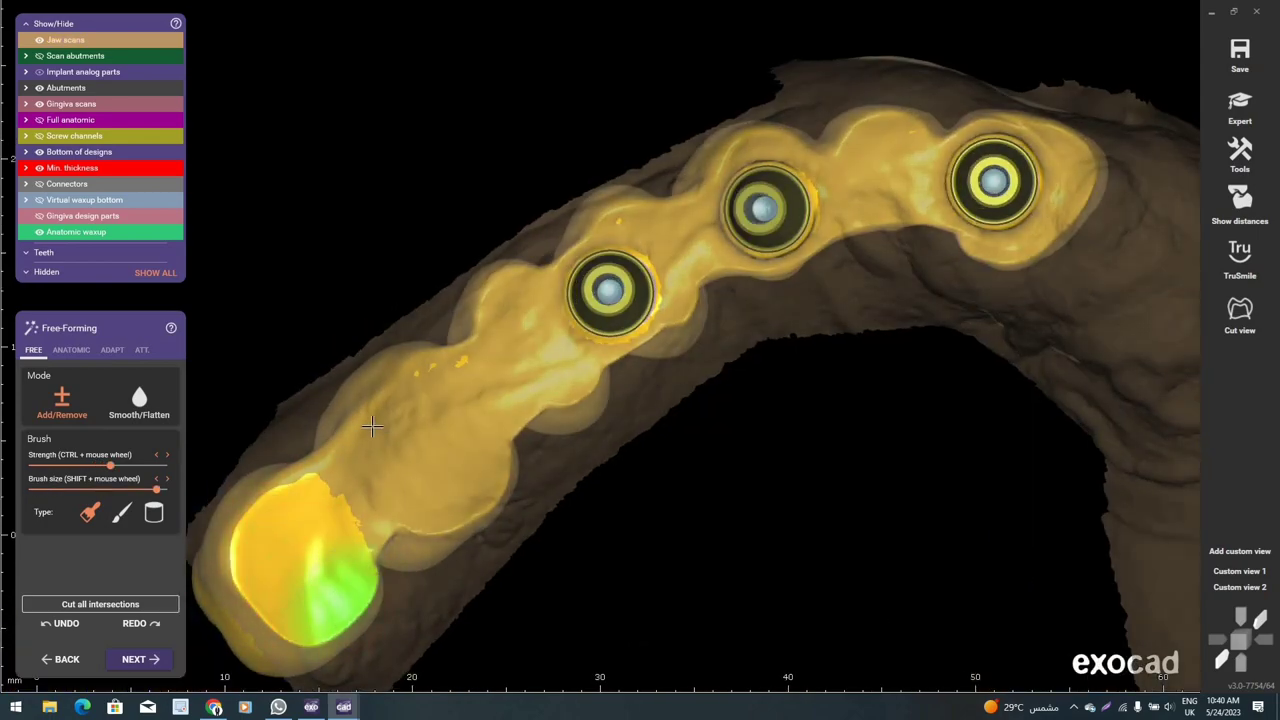
mouse_move(376, 430)
left_mouse_down()
mouse_move(395, 440)
mouse_move(440, 402)
mouse_move(430, 390)
mouse_move(491, 294)
mouse_move(511, 303)
mouse_move(545, 372)
mouse_move(486, 400)
mouse_move(448, 478)
left_mouse_up()
scroll(476, 519, "down", 5, "shift")
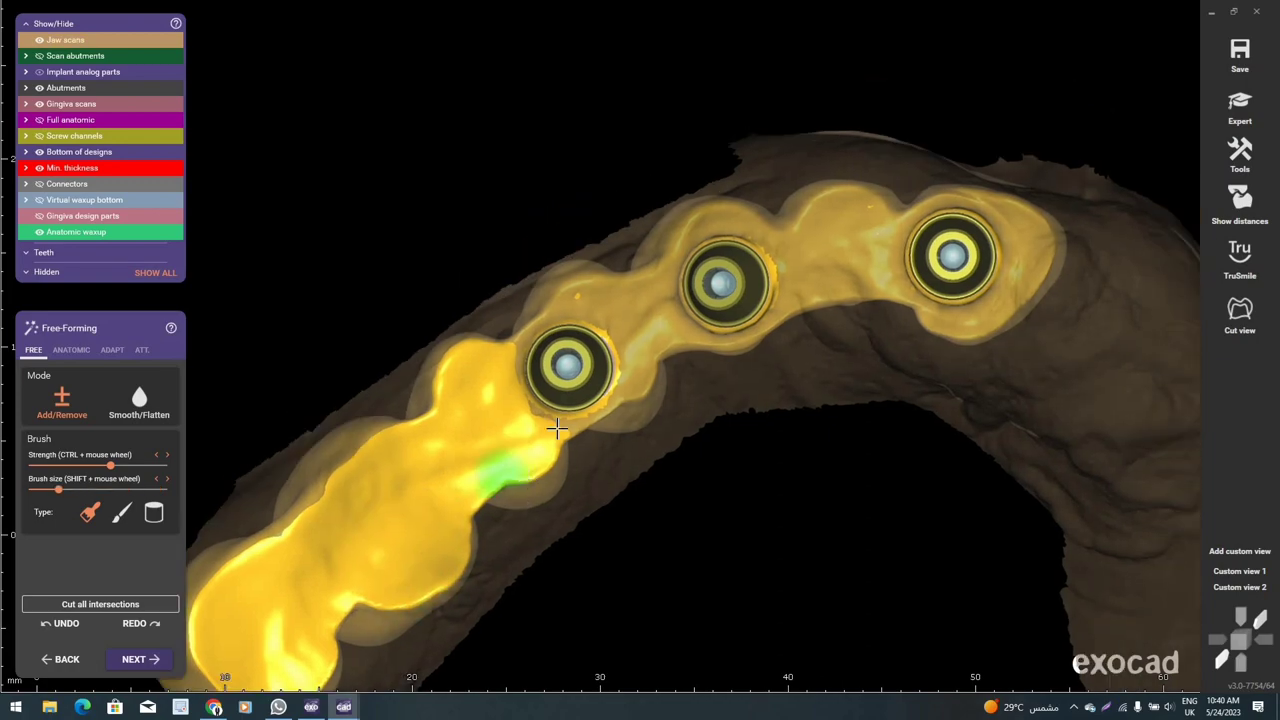
- Thicken the connector between the first and second implants
right_click_drag(536, 457, 570, 440)
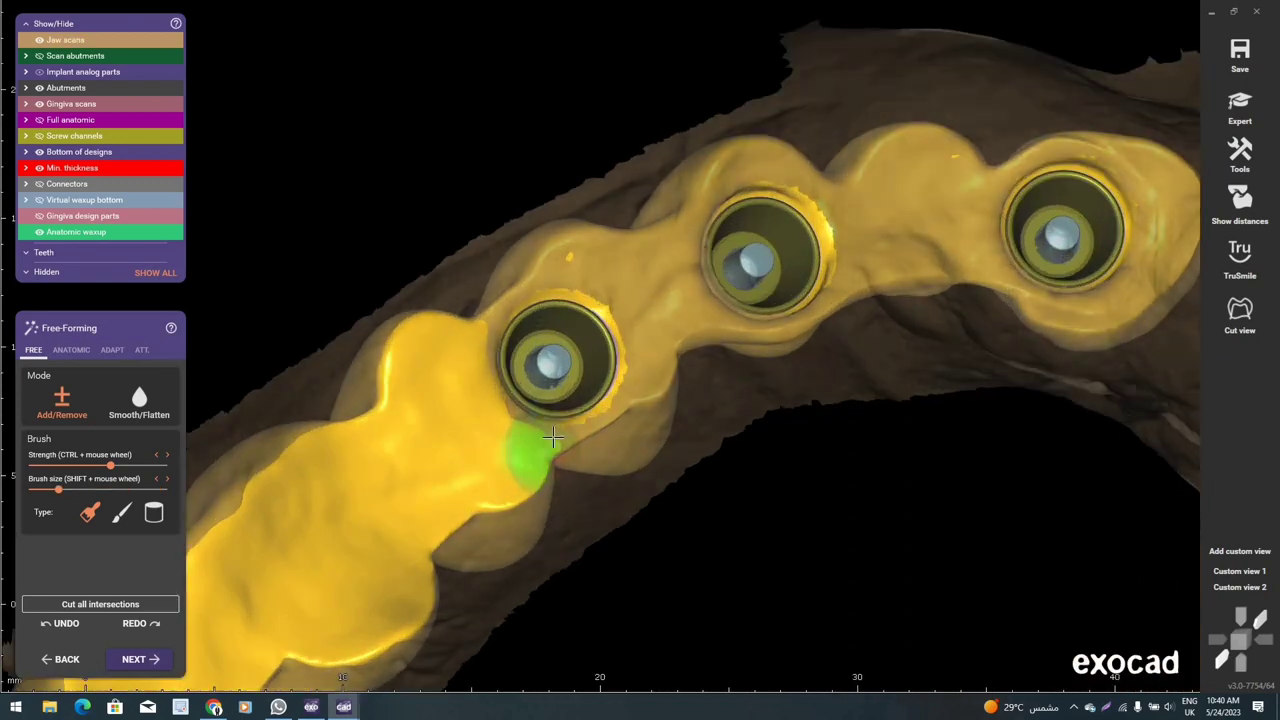
scroll(590, 425, "up", 4)
mouse_move(601, 418)
left_mouse_down()
mouse_move(700, 286)
mouse_move(657, 214)
left_mouse_up()
mouse_move(540, 213)
left_mouse_down()
mouse_move(571, 214)
mouse_move(544, 238)
mouse_move(620, 375)
left_mouse_up()
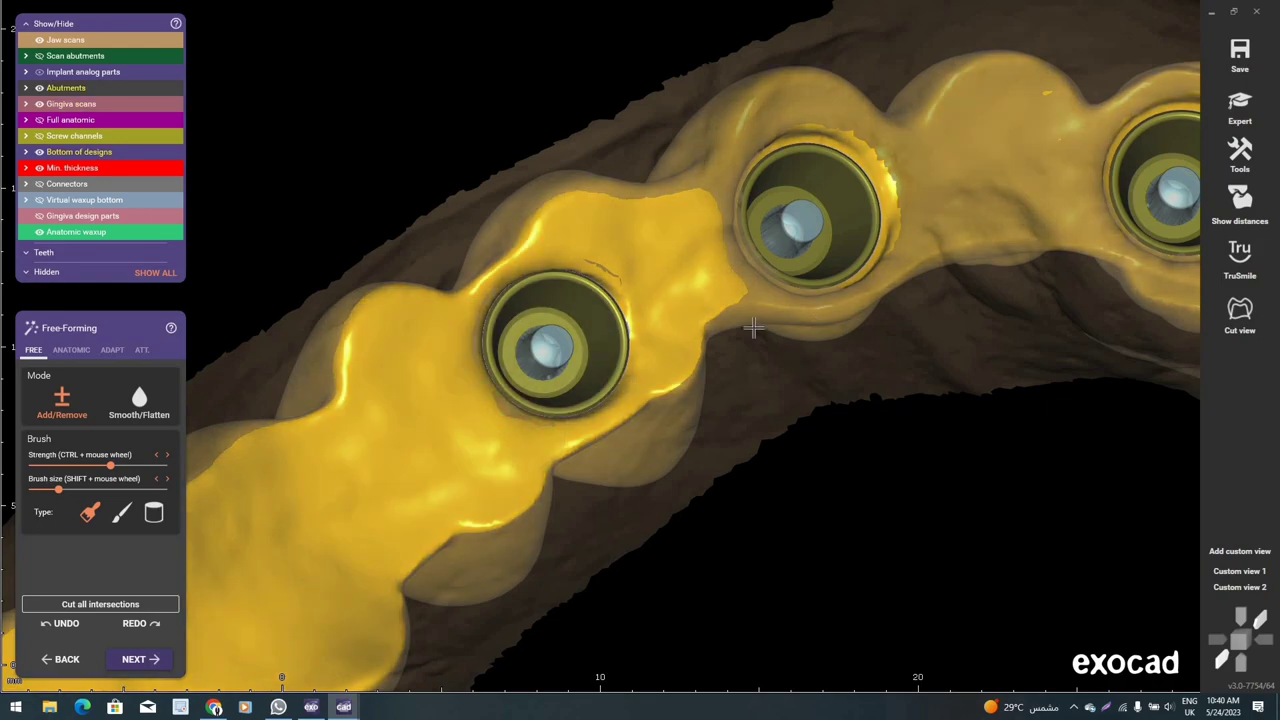
- Add material around the middle implant
right_click_drag(600, 329, 501, 318)
scroll(495, 312, "up", 2)
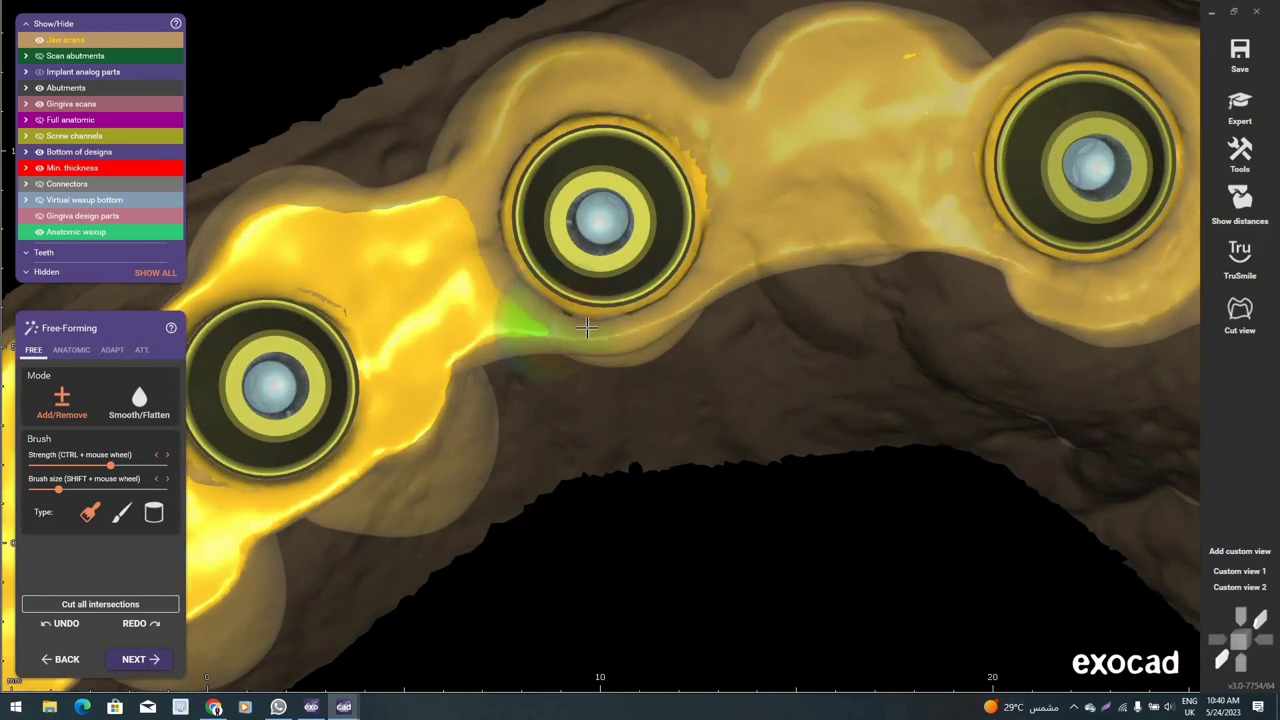
mouse_move(717, 235)
left_mouse_down()
mouse_move(538, 107)
mouse_move(690, 152)
mouse_move(523, 270)
left_mouse_up()
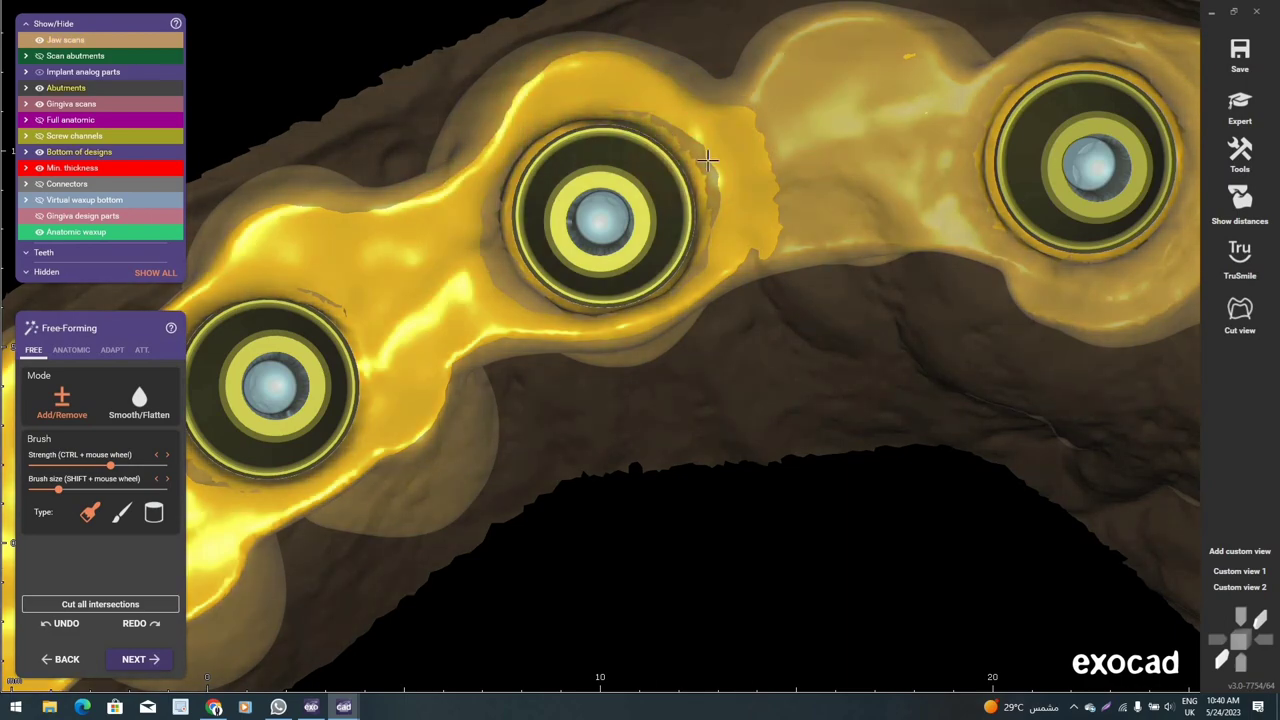
left_click(523, 270)
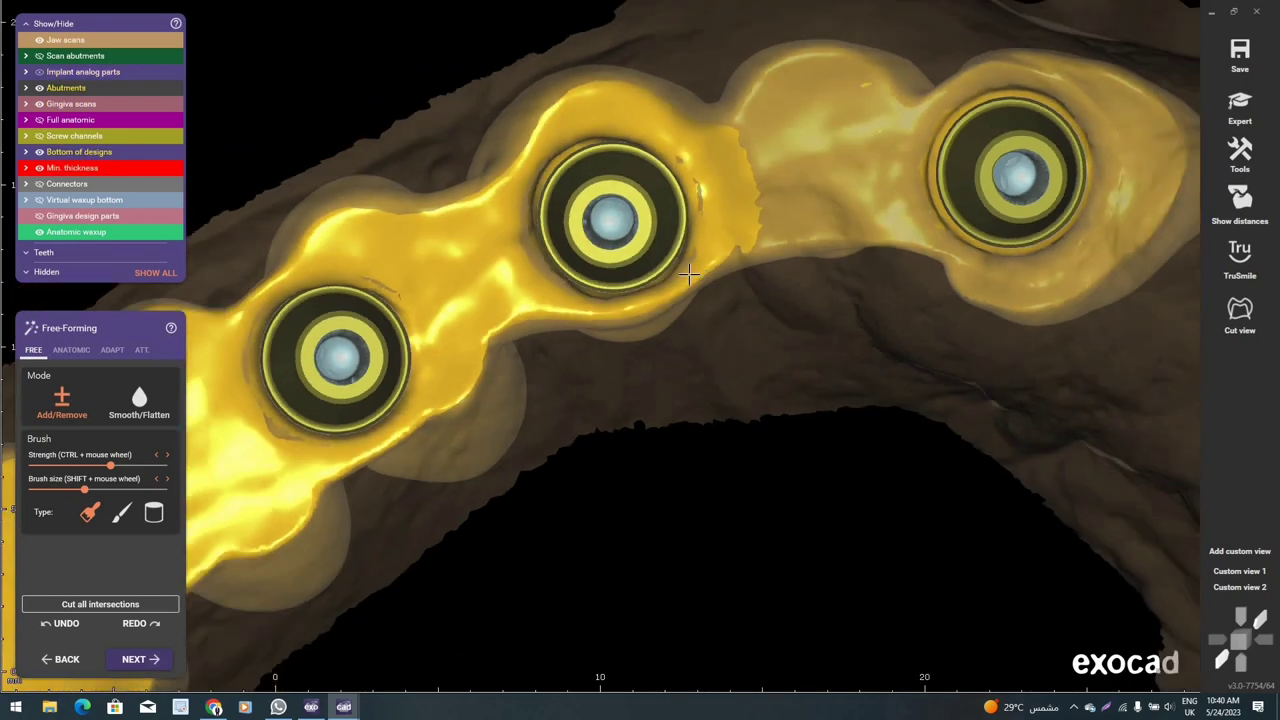
- Thicken the connector between the middle and last implants
right_click_drag(808, 237, 706, 237)
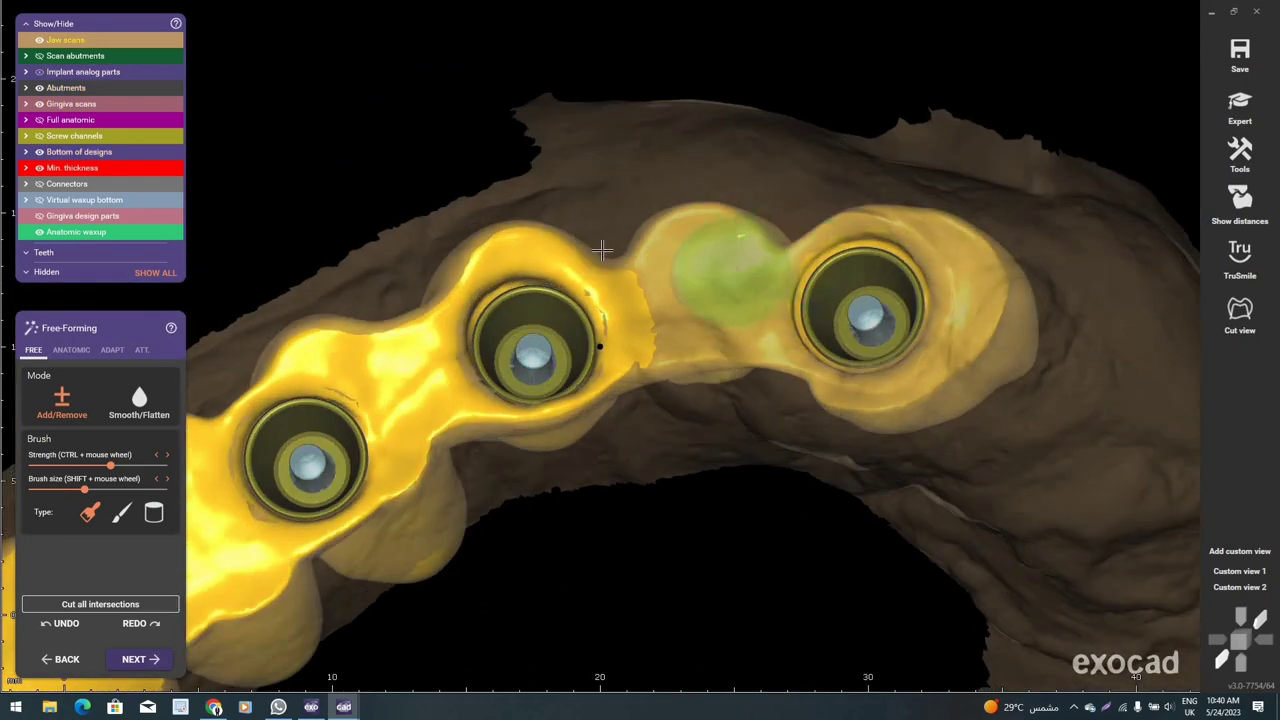
left_click_drag(748, 237, 779, 366)
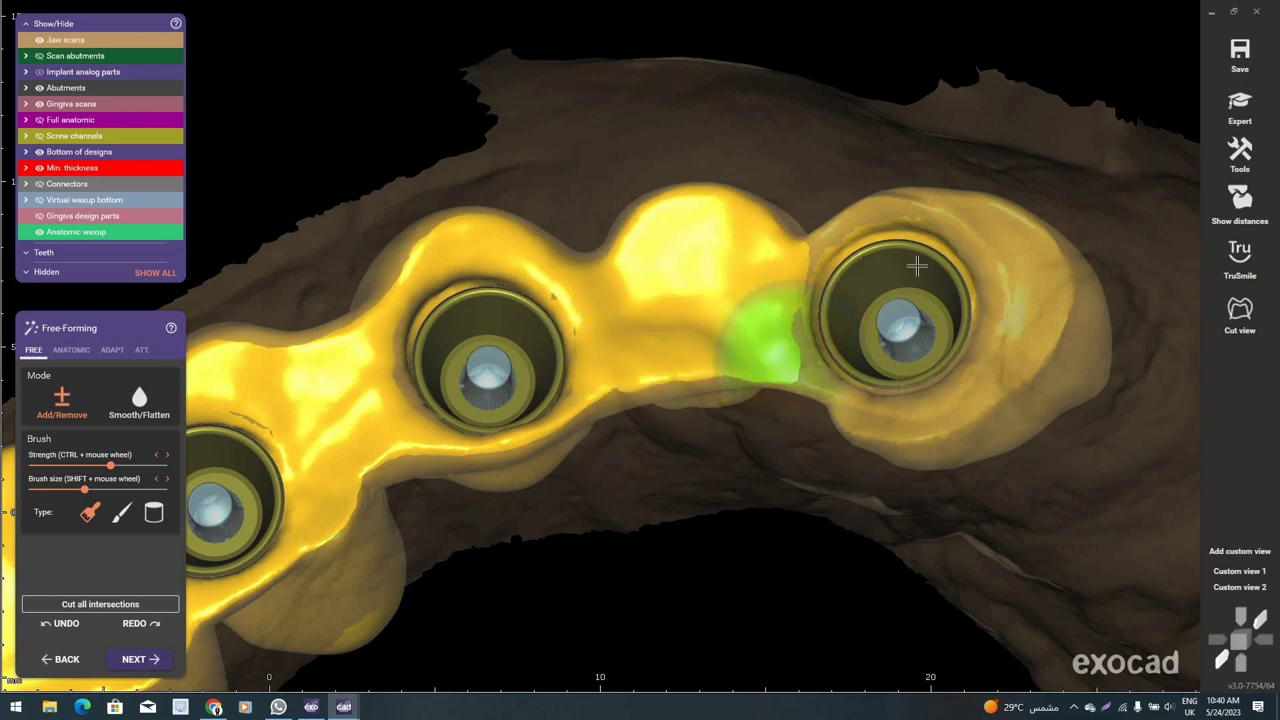
left_click_drag(779, 366, 914, 266)
- Add material beside the last implant and along the band below it
right_click_drag(587, 320, 600, 300)
scroll(614, 314, "up", 3)
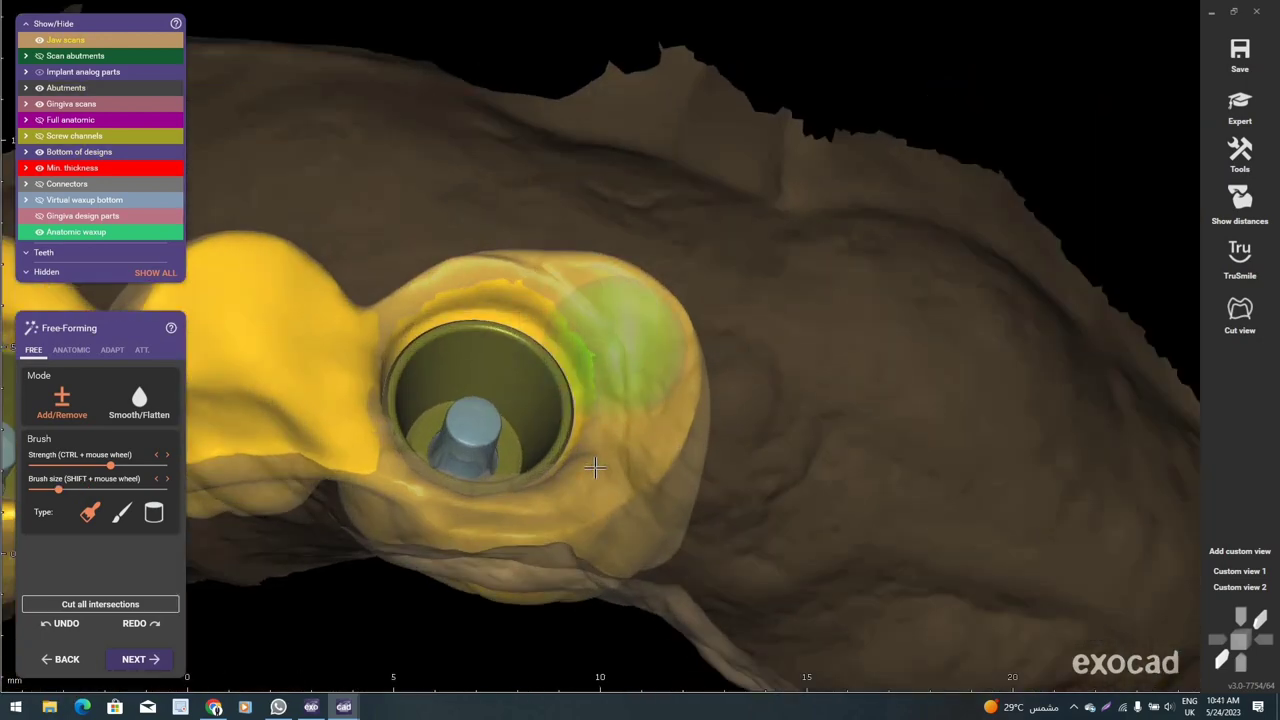
right_click_drag(600, 471, 582, 481)
scroll(586, 486, "up", 2, "ctrl")
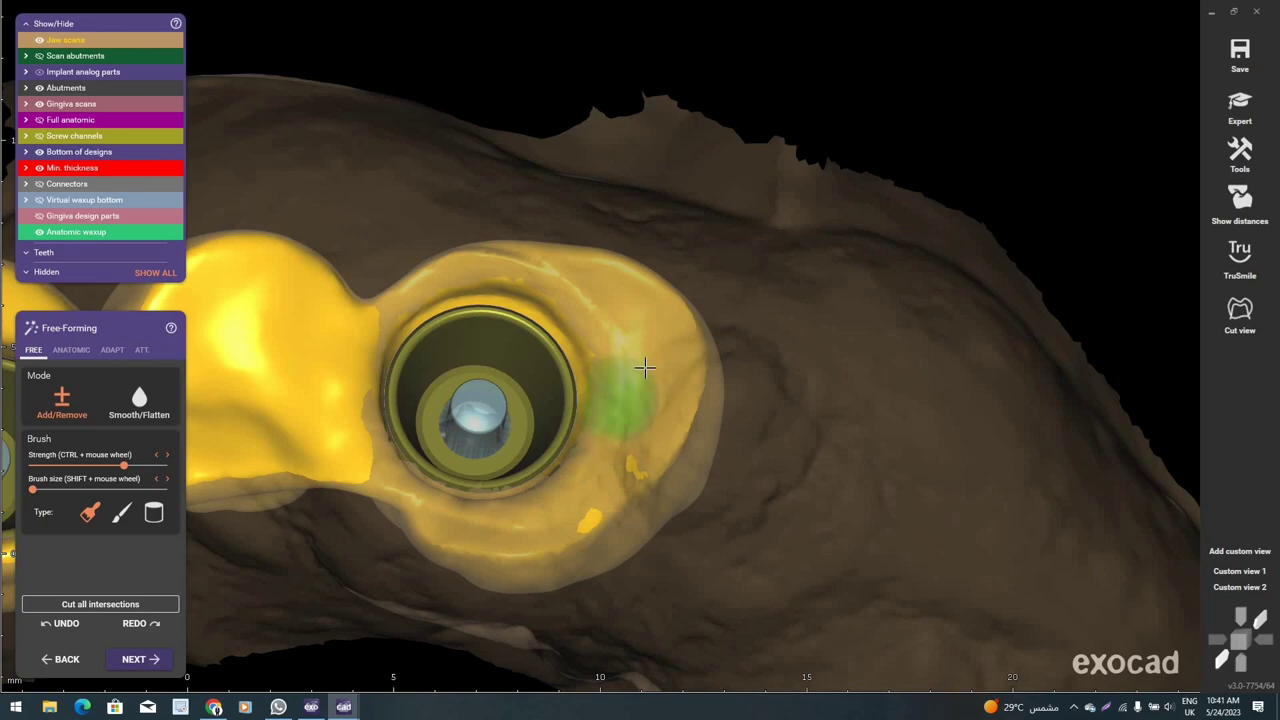
scroll(614, 405, "down", 2, "shift")
mouse_move(600, 440)
left_mouse_down()
mouse_move(614, 416)
mouse_move(571, 491)
left_mouse_up()
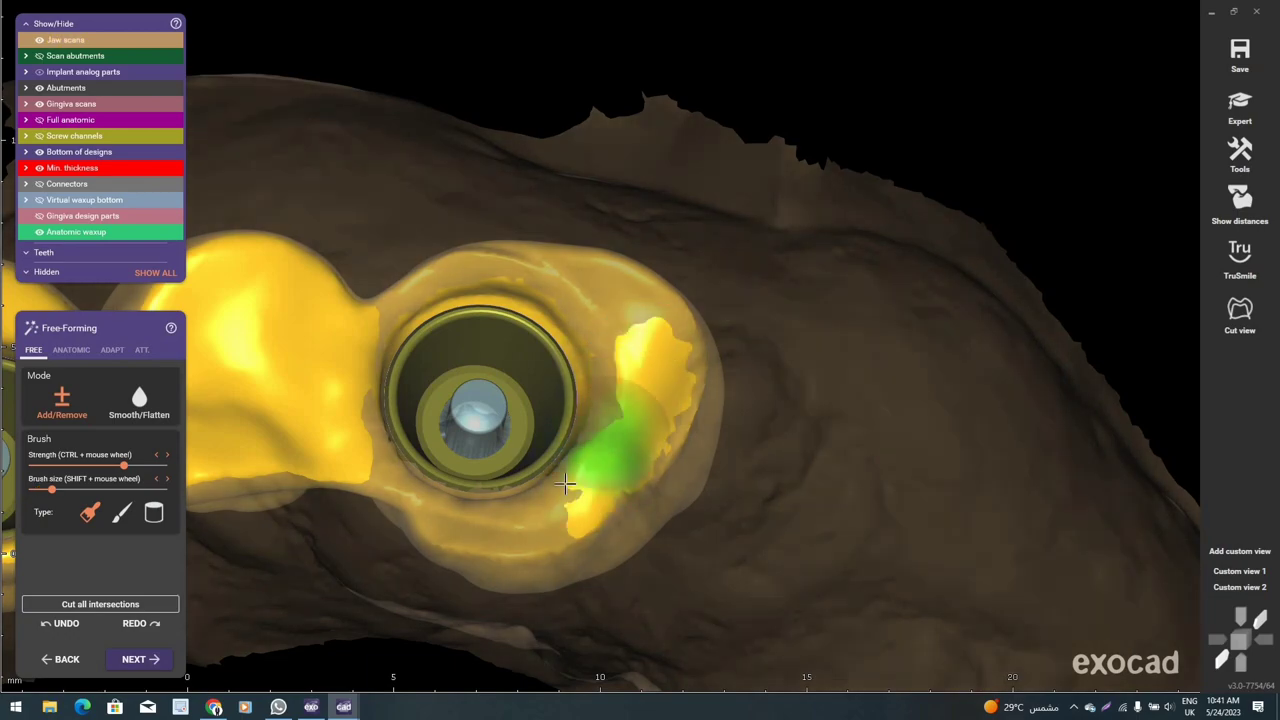
scroll(471, 515, "down", 2, "shift")
scroll(471, 515, "up", 1)
left_click_drag(471, 505, 373, 474)
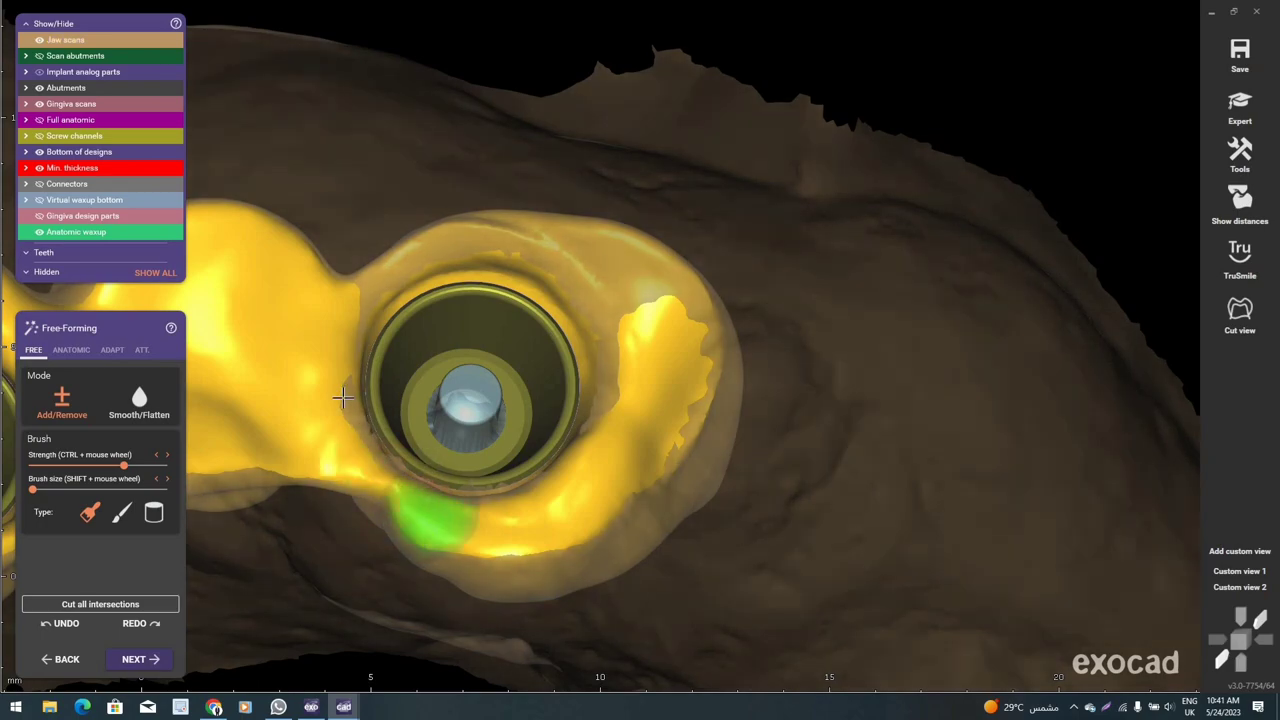
- Review the crowns from the side and select the third brush type
scroll(346, 292, "up", 1)
scroll(346, 292, "down", 2, "ctrl")
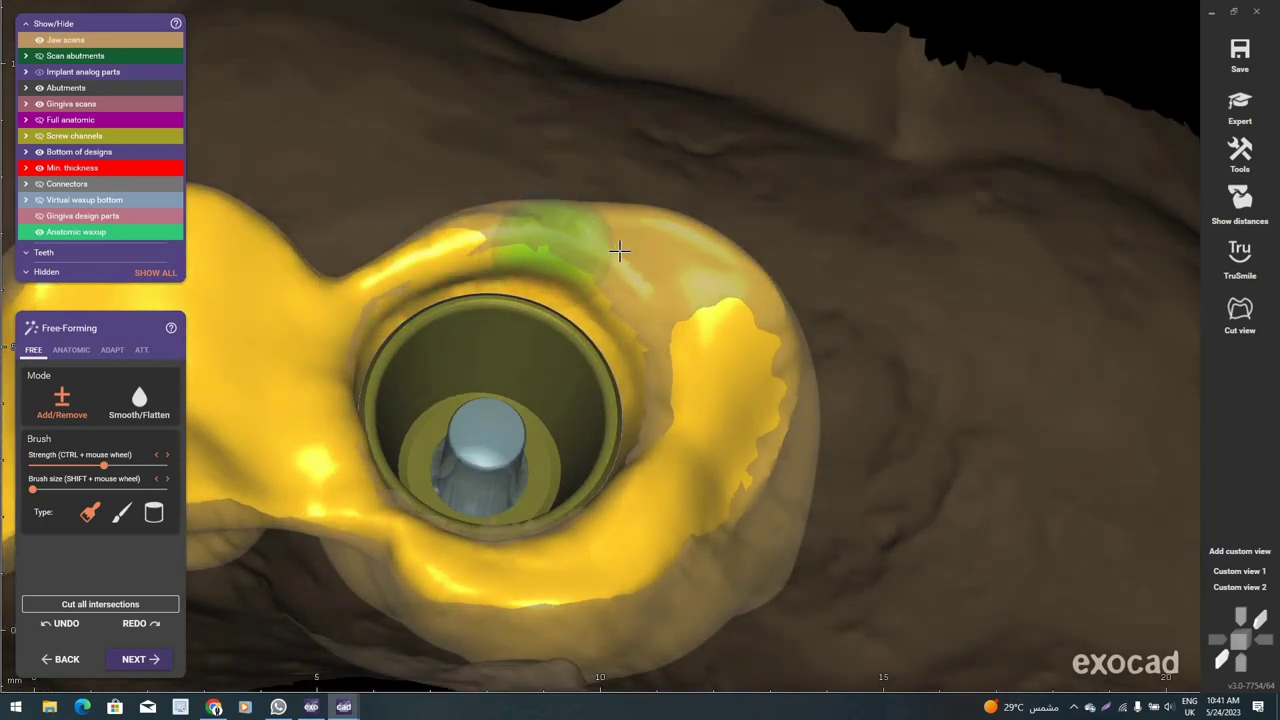
scroll(637, 295, "up", 2, "shift")
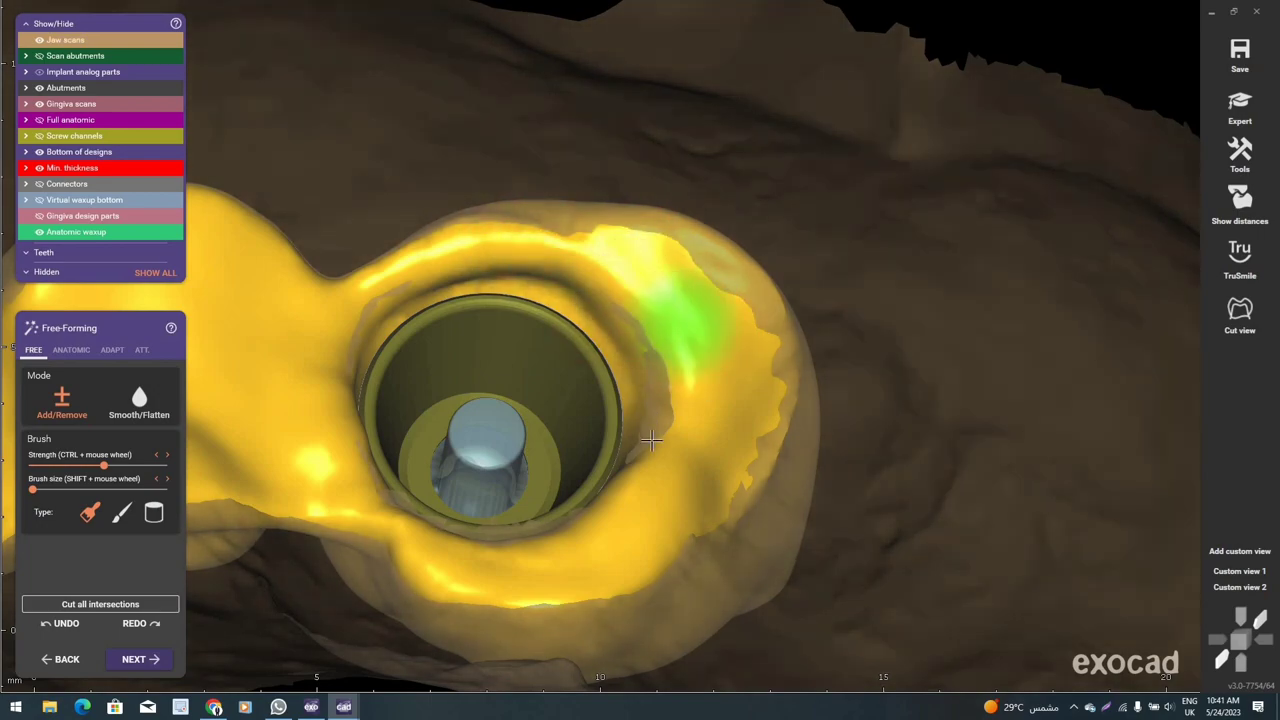
mouse_move(650, 430)
right_mouse_down()
mouse_move(567, 520)
mouse_move(571, 240)
mouse_move(712, 268)
right_mouse_up()
scroll(600, 250, "down", 2, "shift")
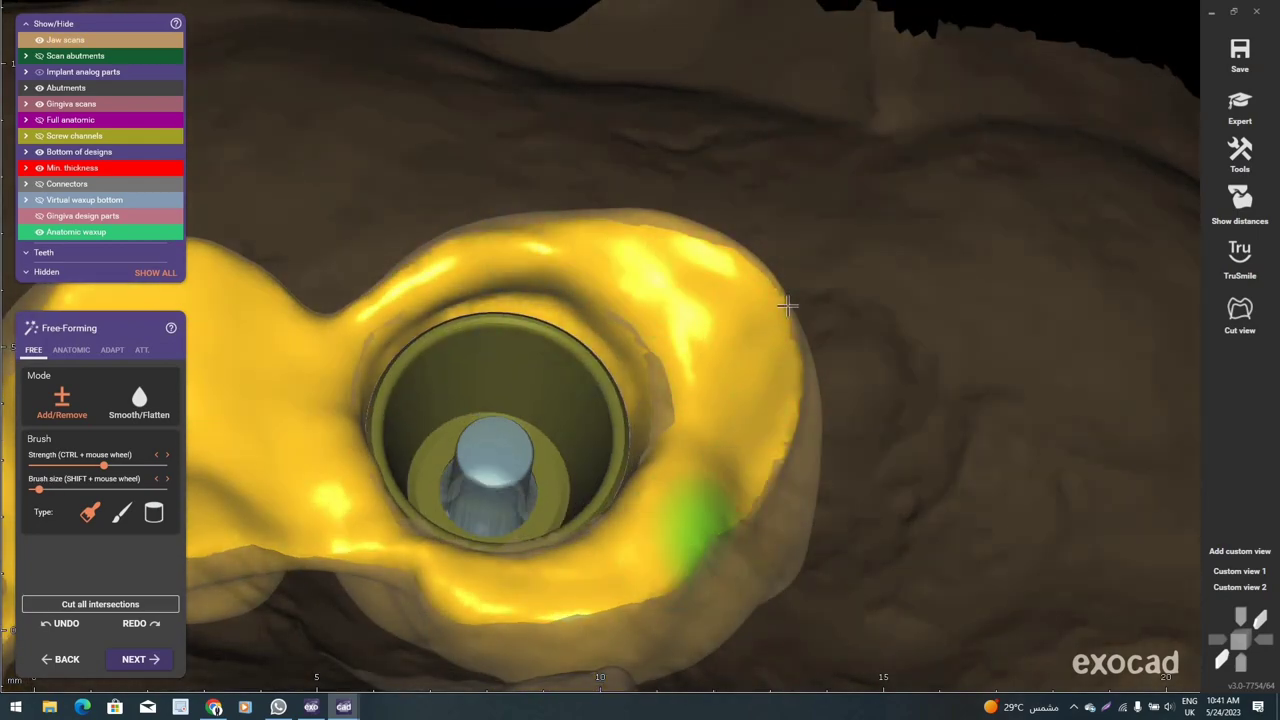
right_click_drag(730, 510, 768, 471)
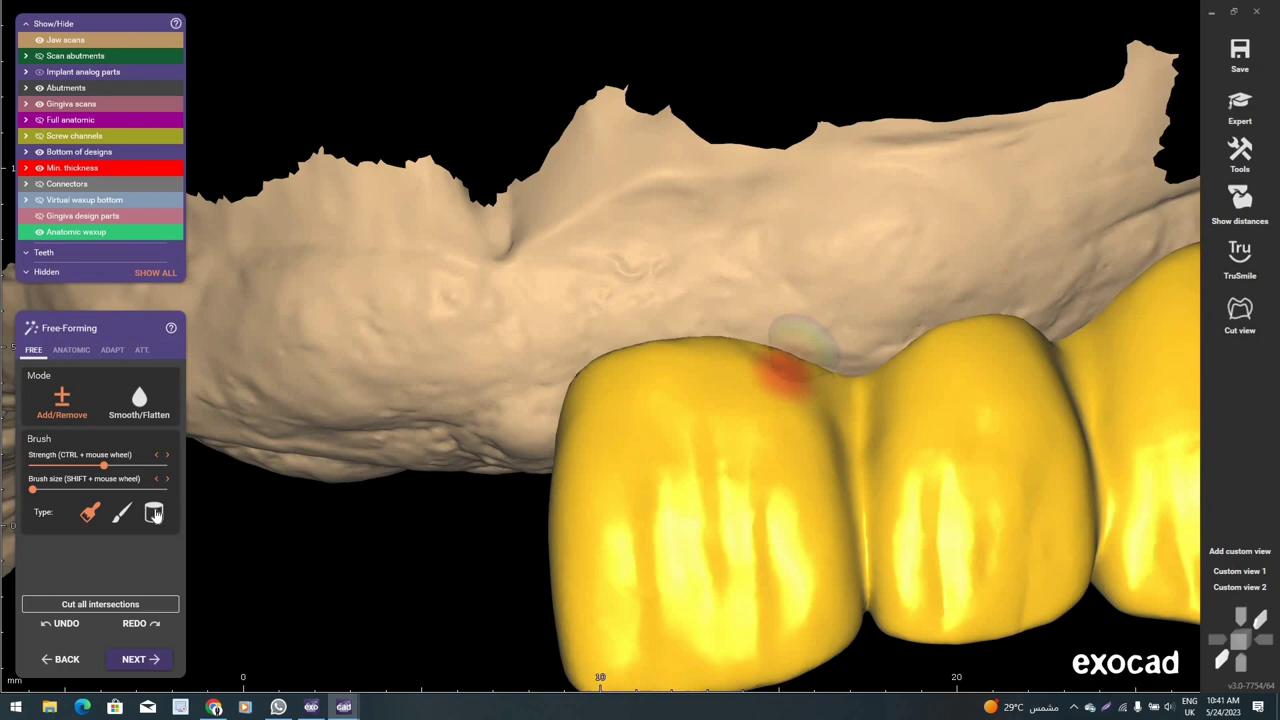
left_click(154, 513)
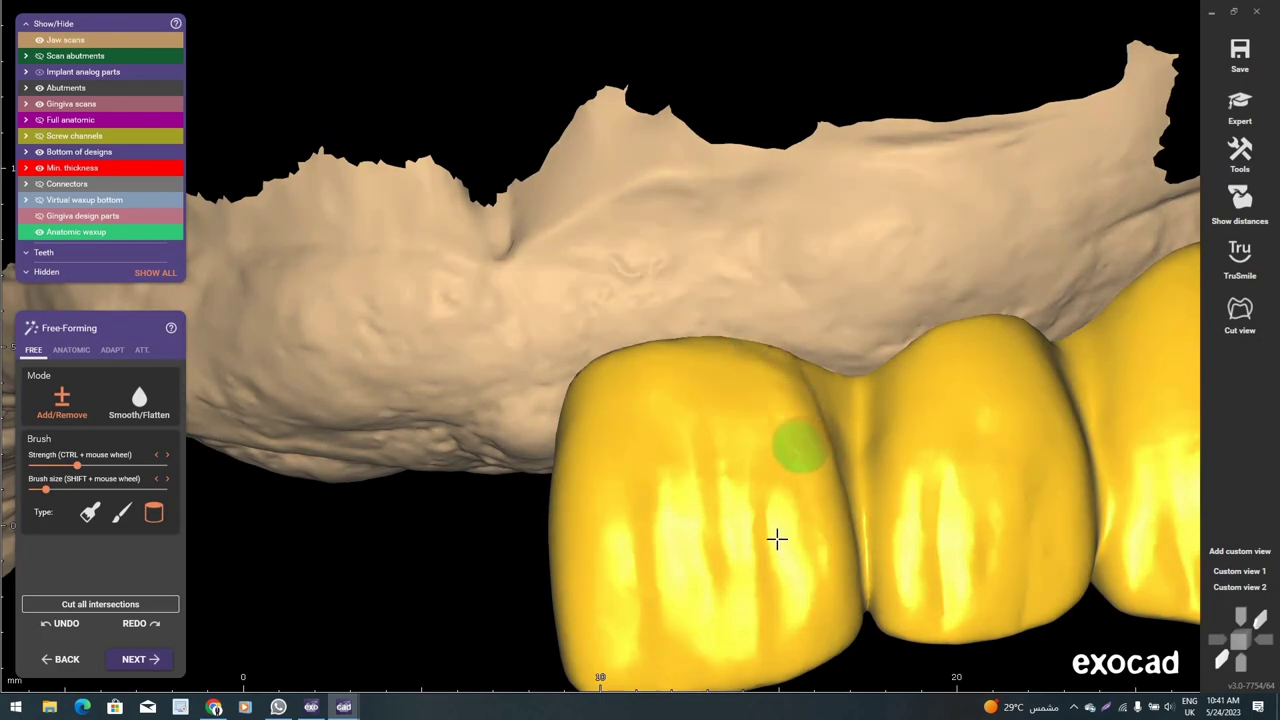
- Orbit along the arch to review the crowns' facial surfaces
middle_click_drag(783, 514, 453, 259)
right_click_drag(453, 259, 429, 223)
scroll(429, 223, "up", 2, "shift")
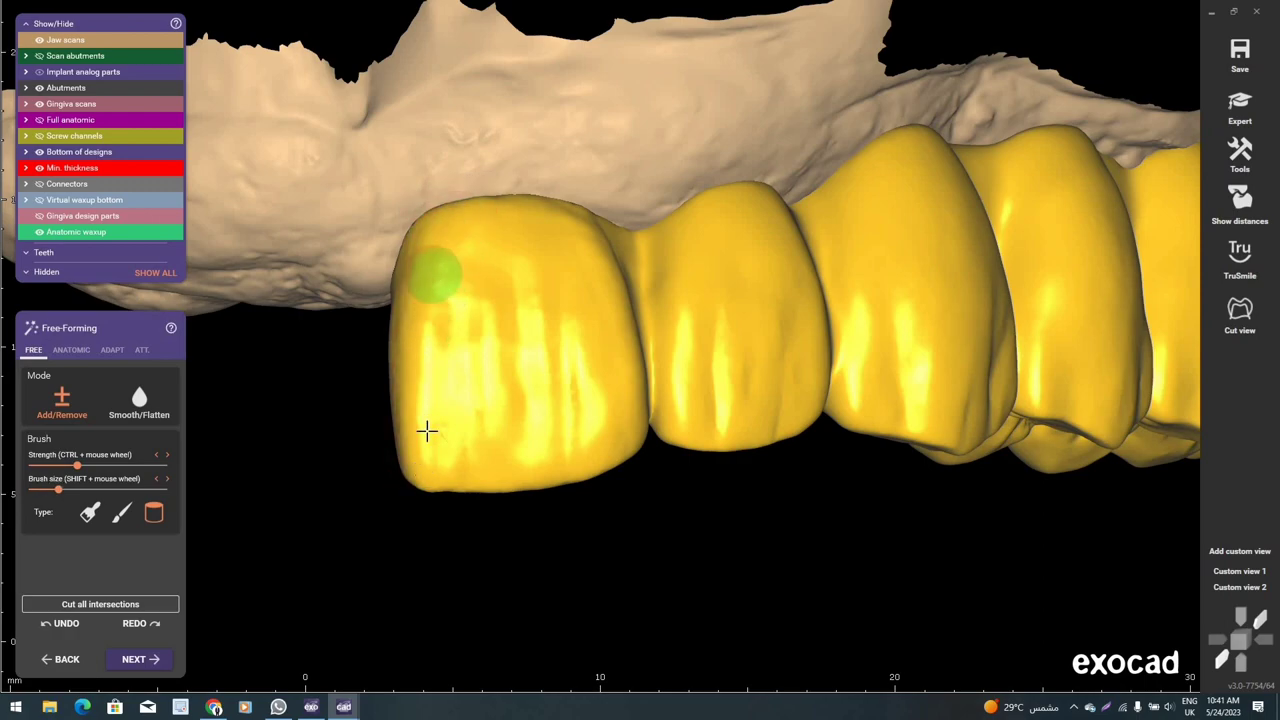
right_click_drag(520, 215, 540, 381)
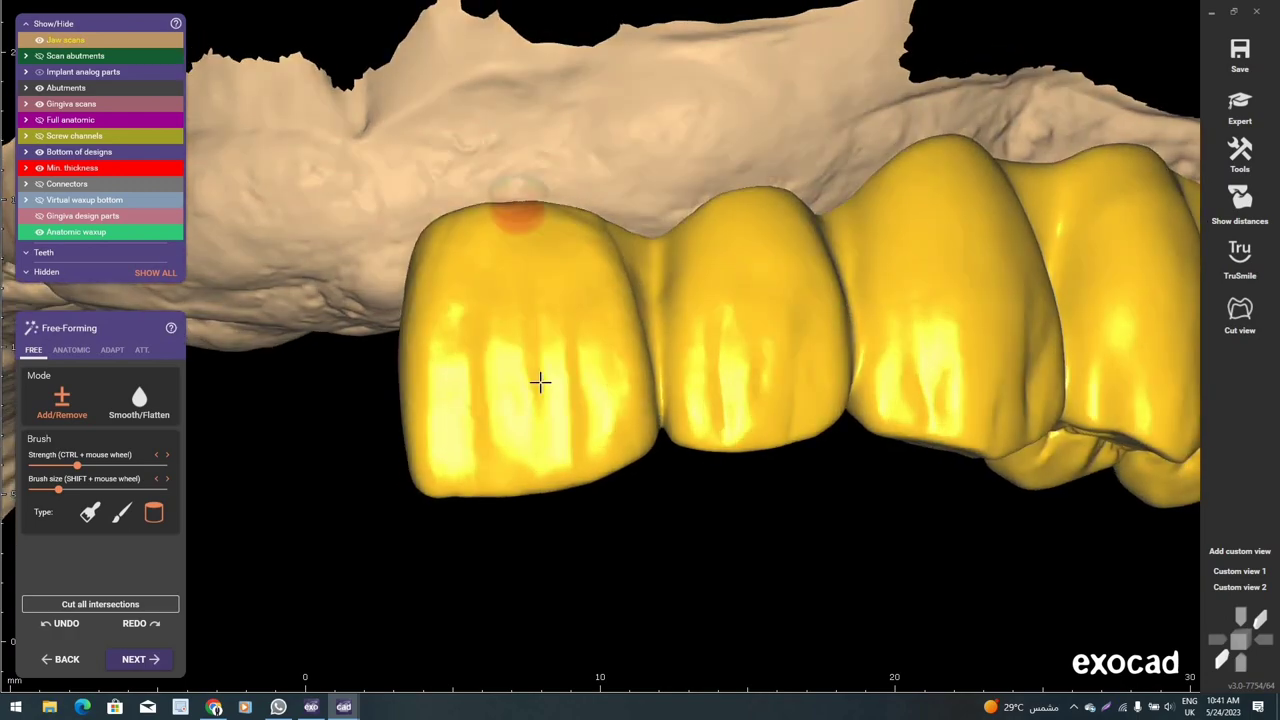
right_click_drag(705, 421, 701, 291)
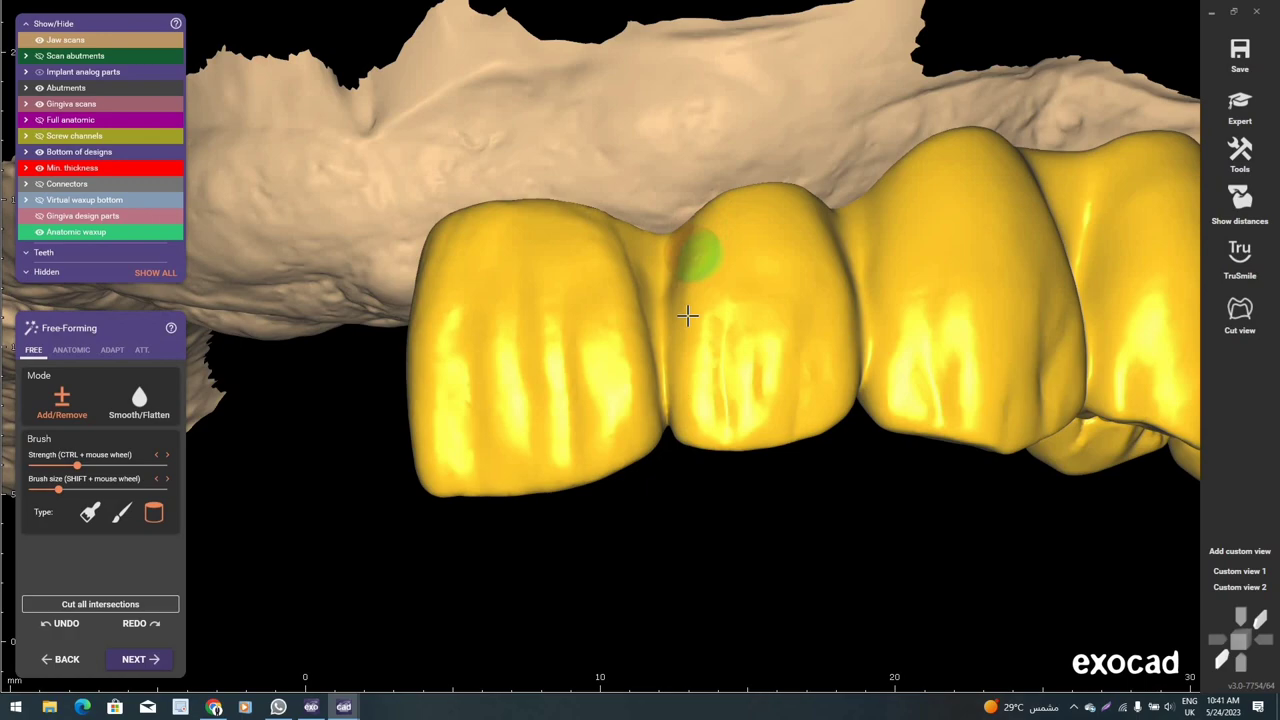
right_click_drag(814, 251, 858, 398)
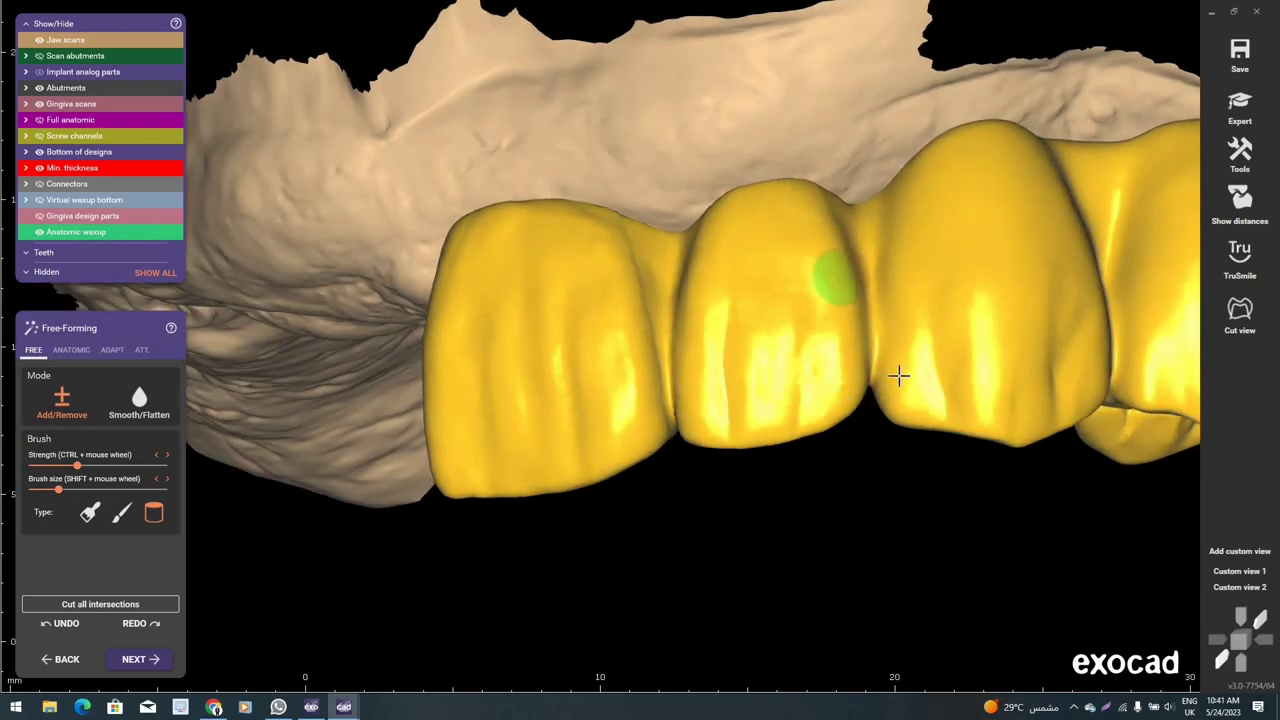
right_click_drag(892, 350, 903, 217)
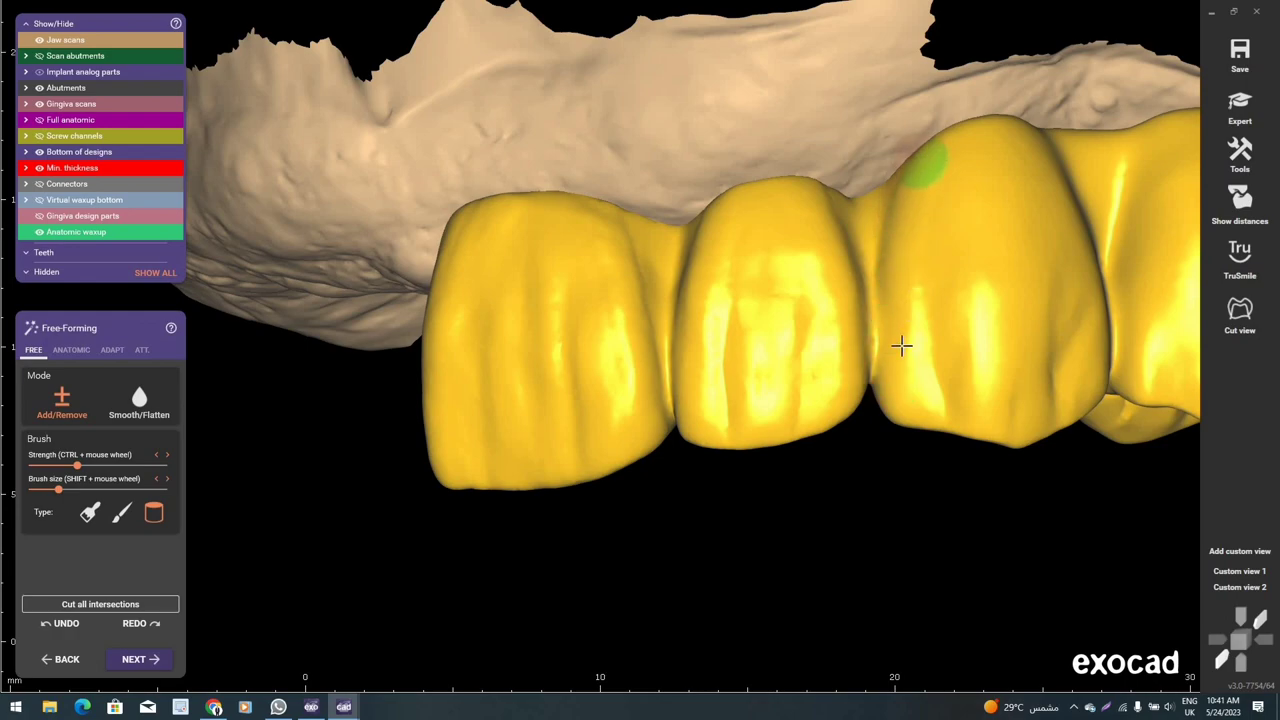
mouse_move(934, 289)
right_mouse_down()
mouse_move(757, 346)
mouse_move(652, 260)
right_mouse_up()
scroll(652, 260, "up", 1)
scroll(652, 255, "up", 1)
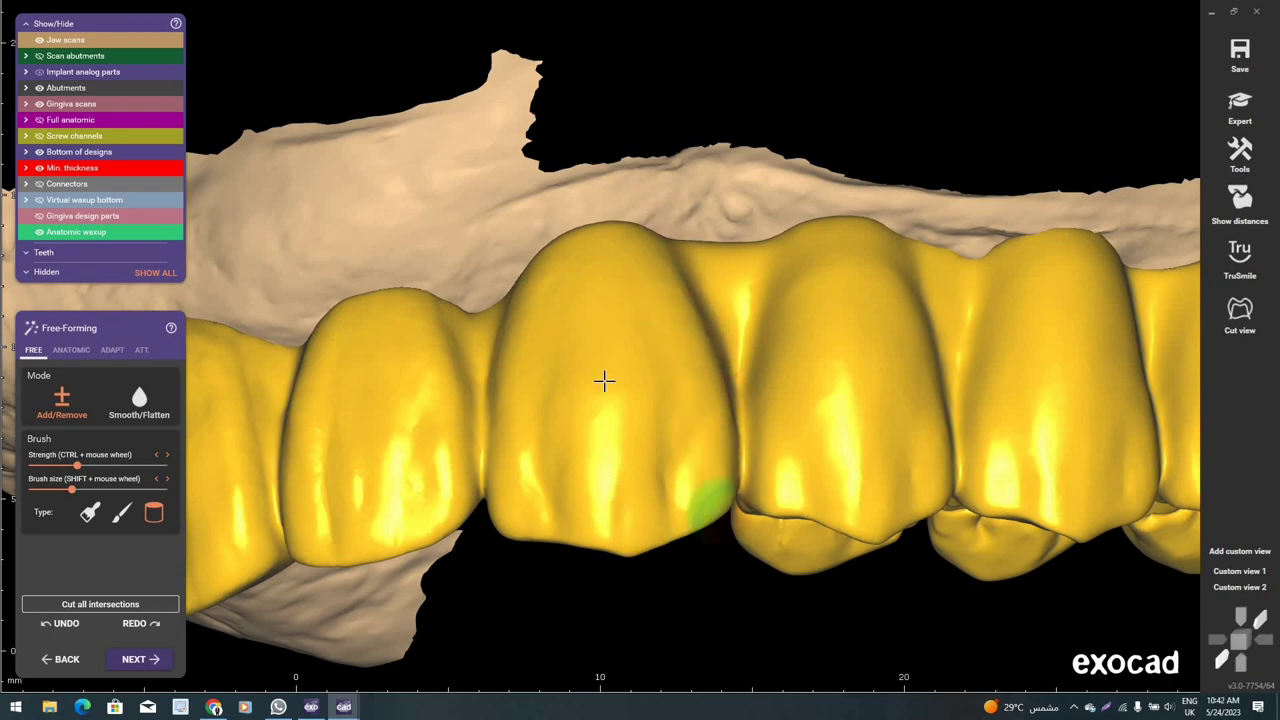
- Inspect the central crown from lower angles, then pull back to an oblique arch view
mouse_move(817, 300)
right_mouse_down()
mouse_move(811, 272)
mouse_move(785, 438)
right_mouse_up()
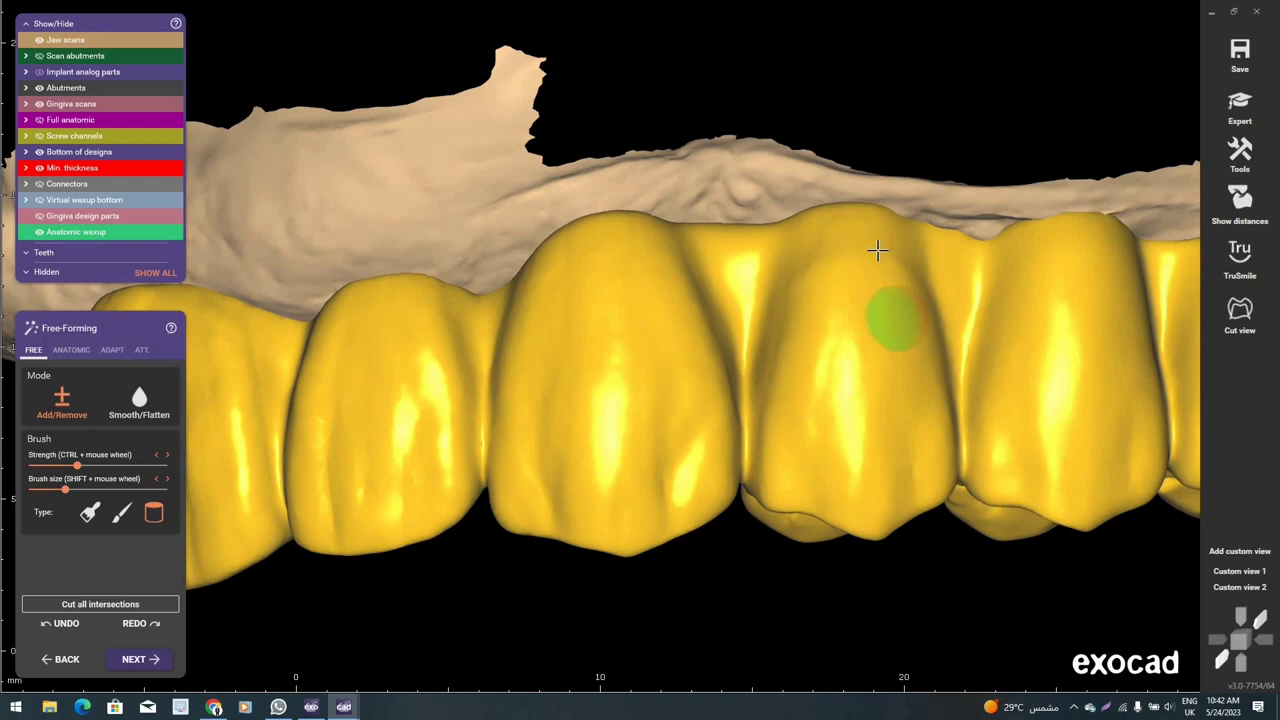
right_click_drag(877, 249, 950, 428)
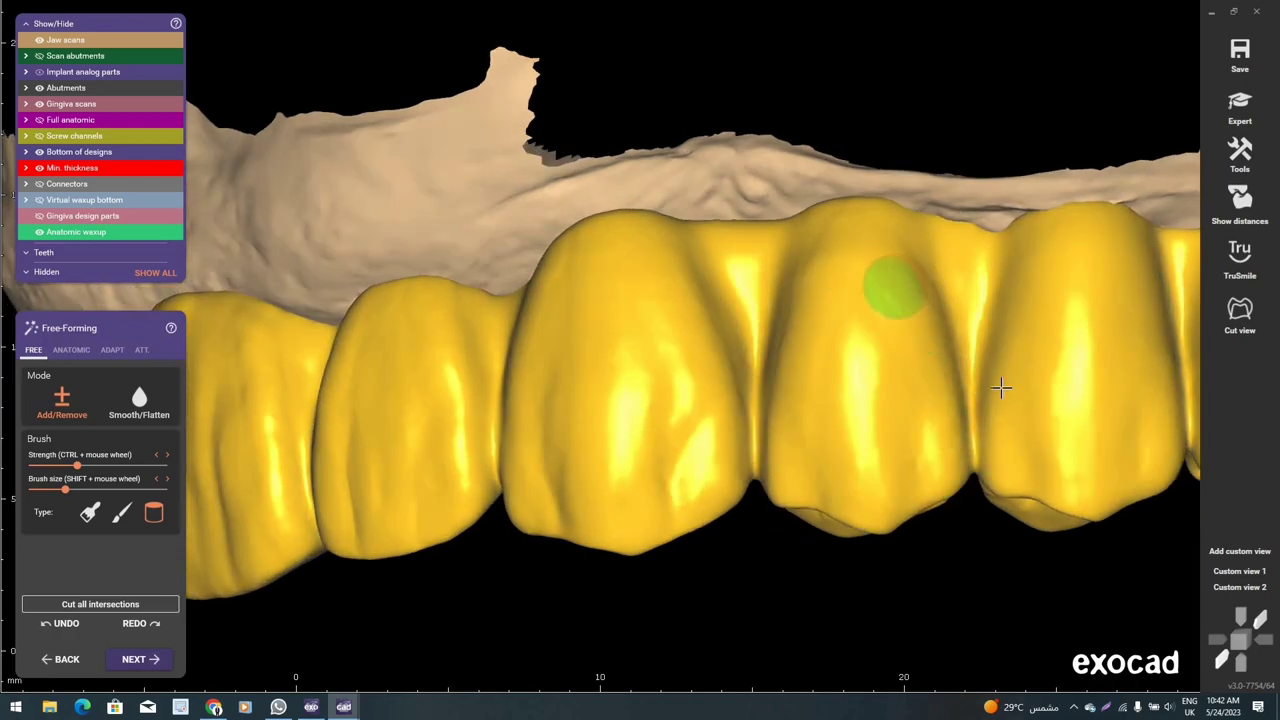
right_click_drag(648, 300, 669, 263)
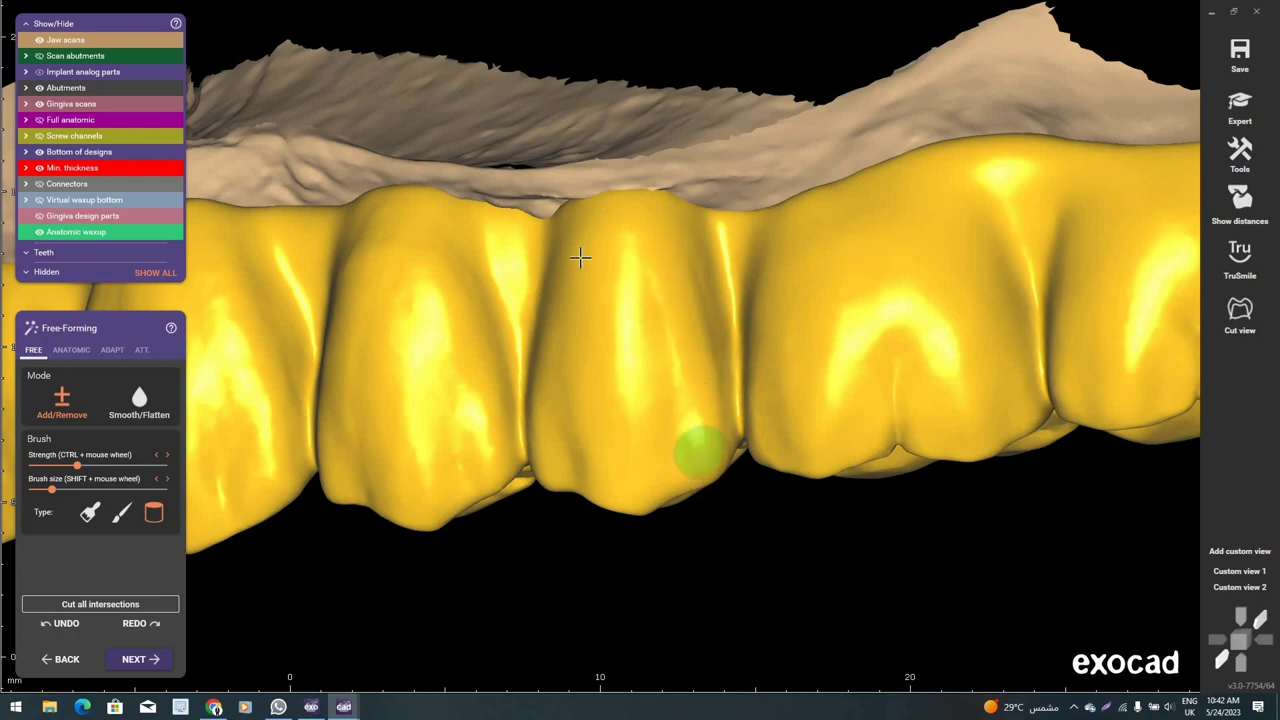
right_click_drag(580, 258, 533, 382)
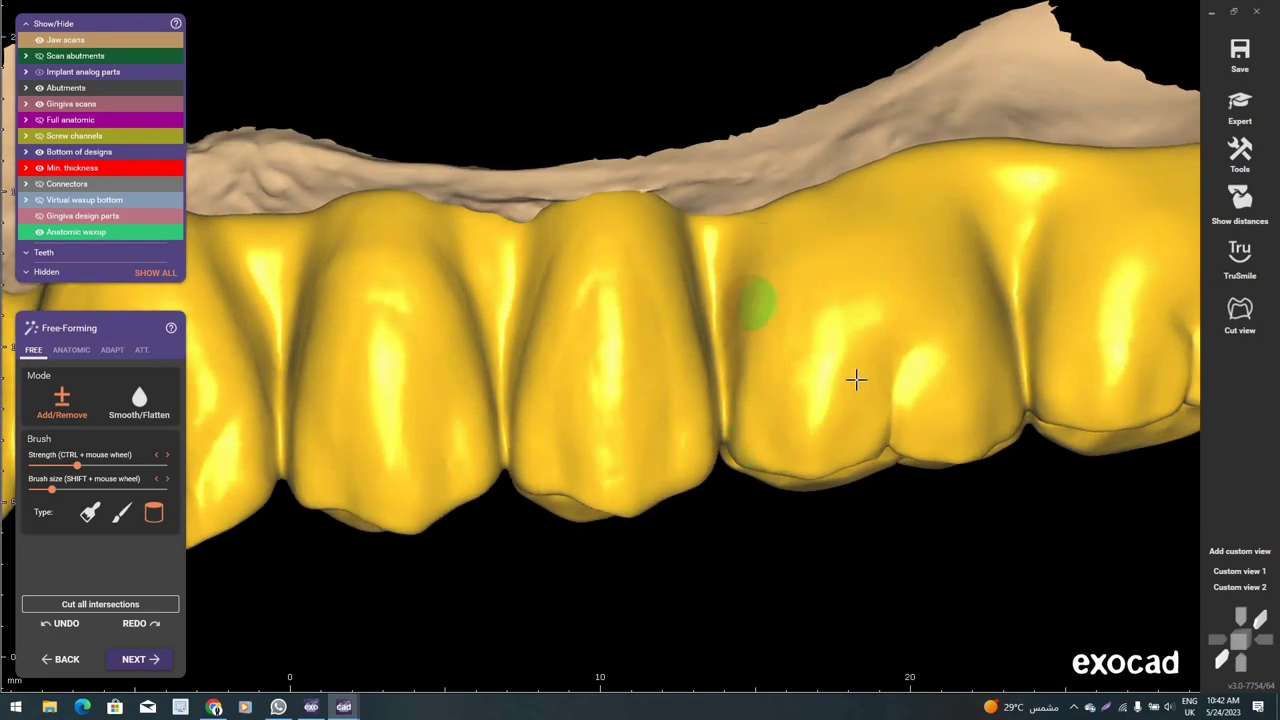
right_click_drag(934, 228, 961, 199)
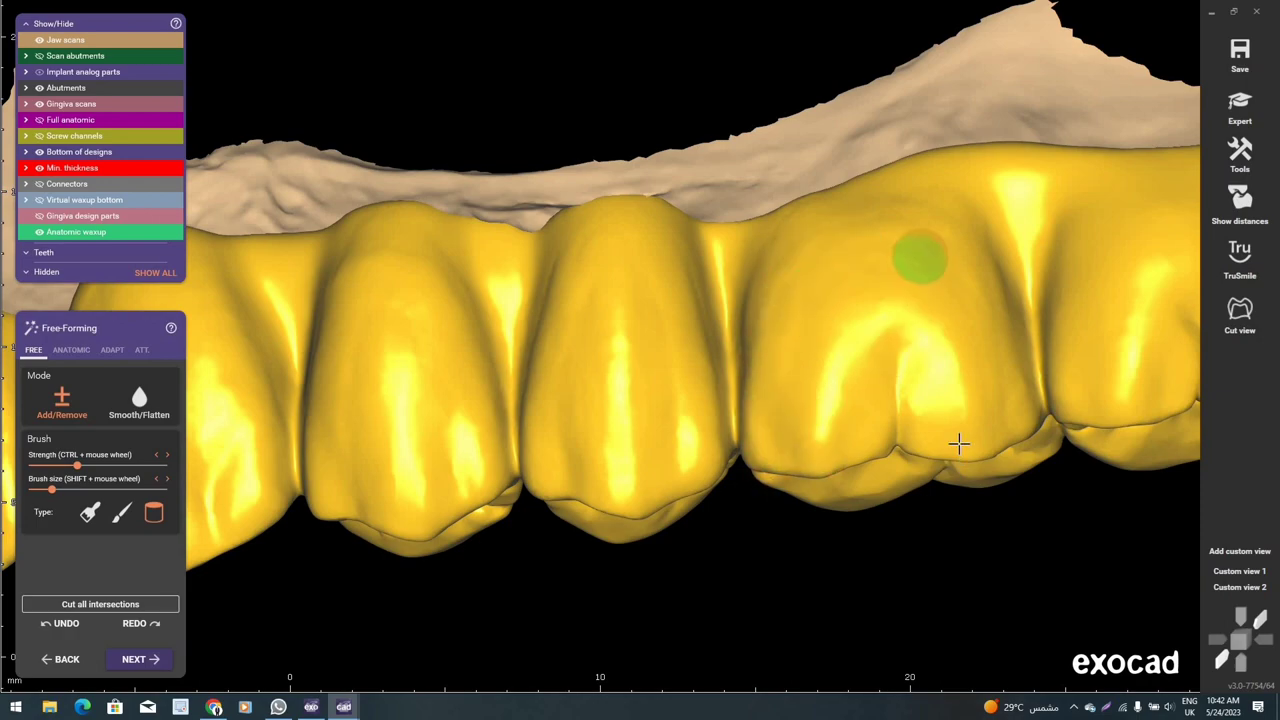
mouse_move(986, 363)
right_mouse_down()
mouse_move(836, 318)
mouse_move(597, 346)
mouse_move(836, 241)
right_mouse_up()
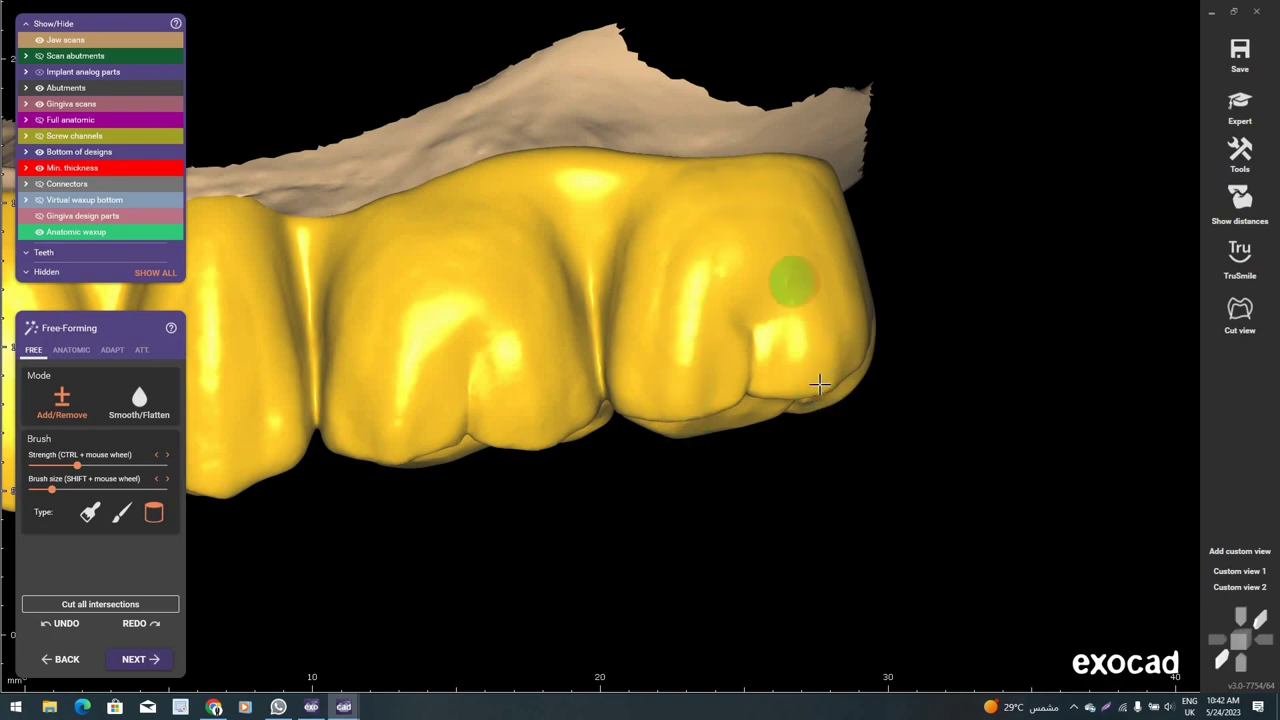
scroll(764, 300, "down", 3)
mouse_move(760, 286)
right_mouse_down()
mouse_move(953, 380)
mouse_move(288, 452)
right_mouse_up()
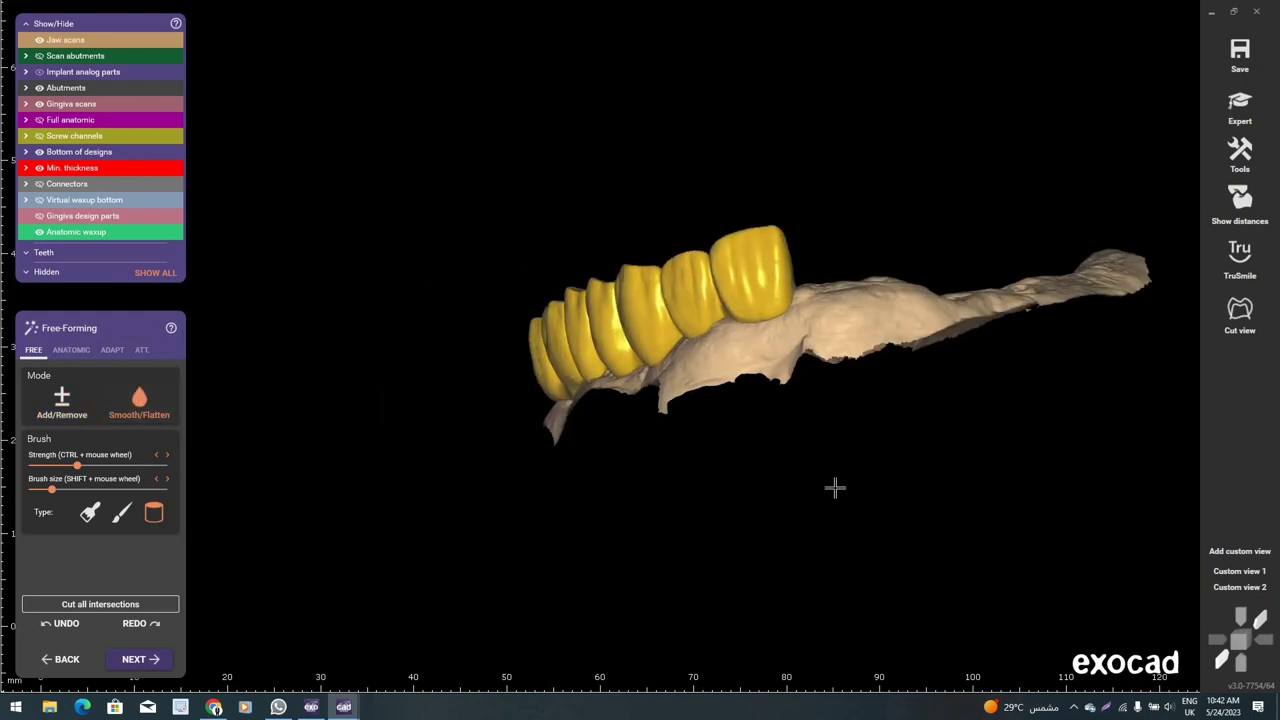
- Resize the Smooth/Flatten brush and smooth the front crowns' facial surfaces
scroll(837, 478, "up", 2)
scroll(836, 476, "up", 3)
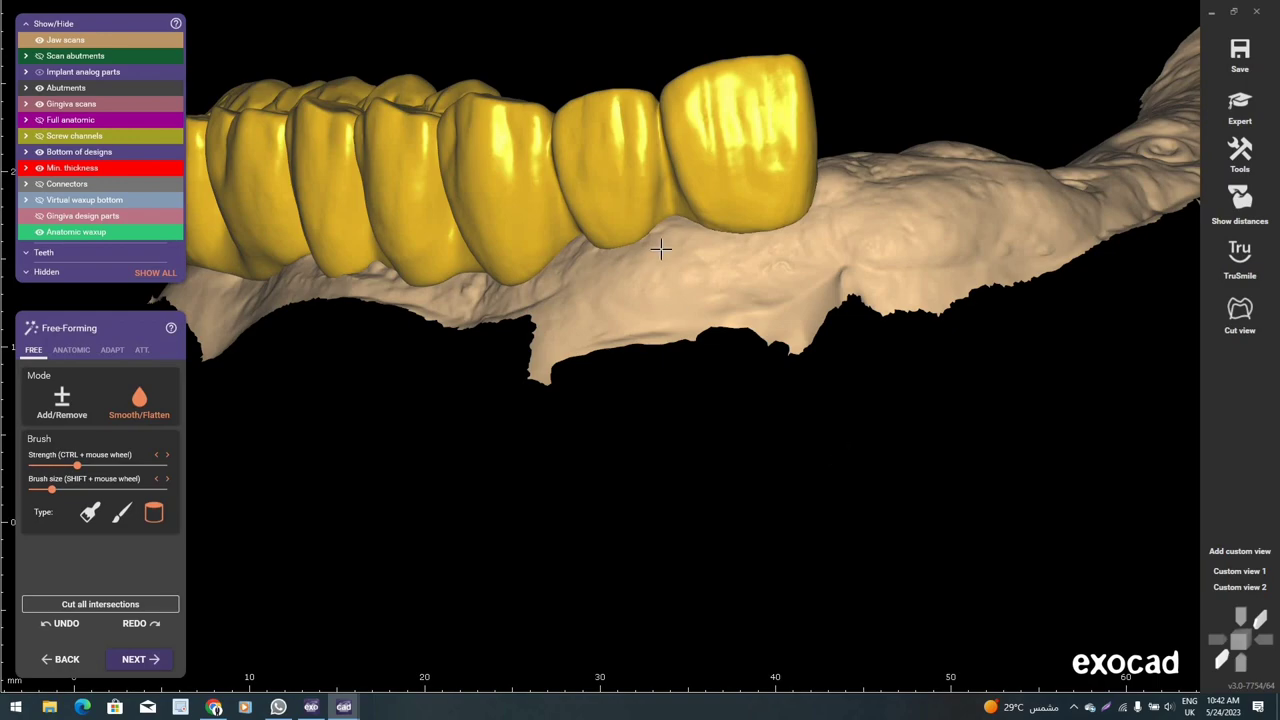
mouse_move(660, 249)
right_mouse_down()
mouse_move(600, 343)
mouse_move(771, 286)
right_mouse_up()
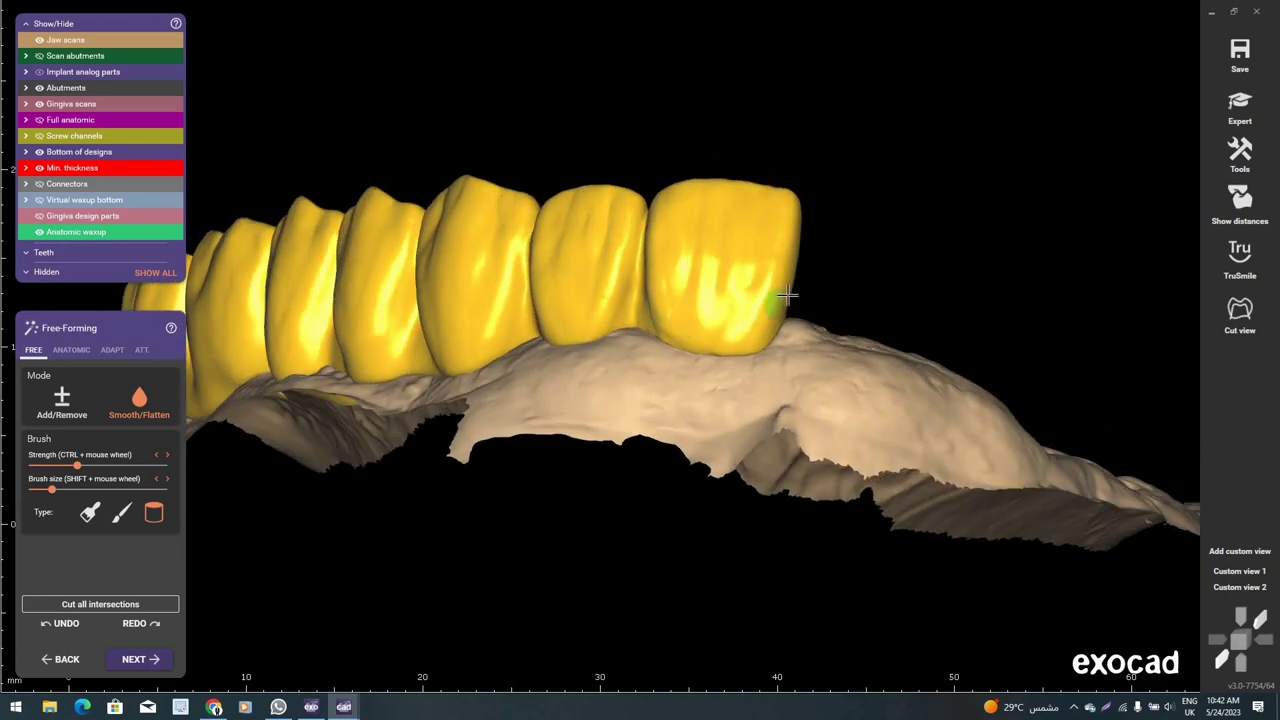
scroll(765, 266, "up", 2)
scroll(765, 266, "up", 3, "shift")
scroll(765, 266, "up", 2)
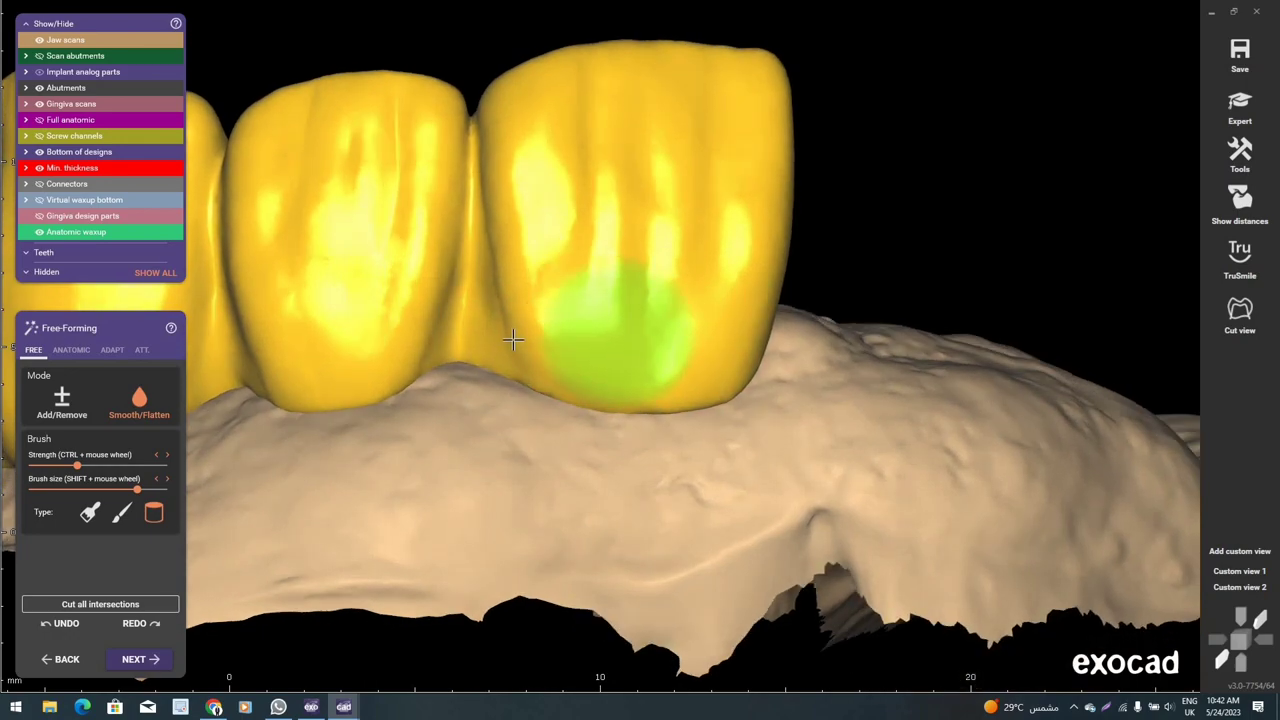
scroll(510, 300, "down", 3, "shift")
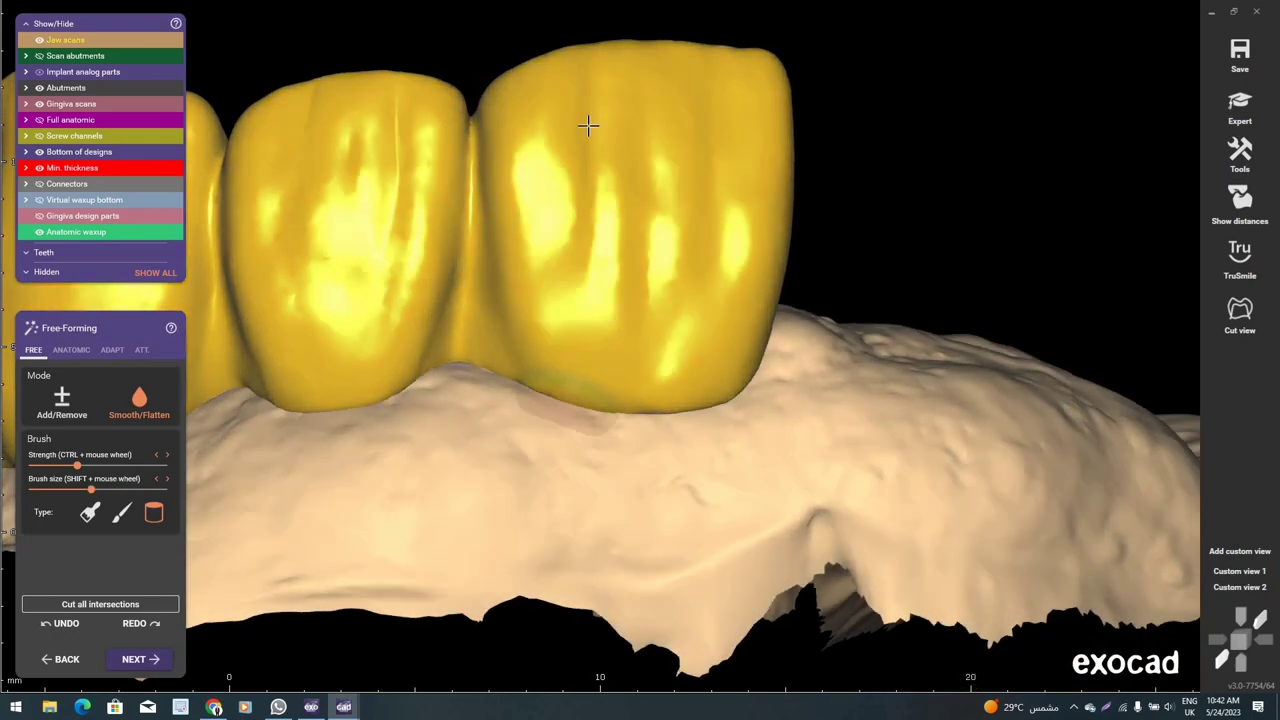
scroll(650, 120, "up", 2, "shift")
scroll(577, 212, "up", 2, "shift")
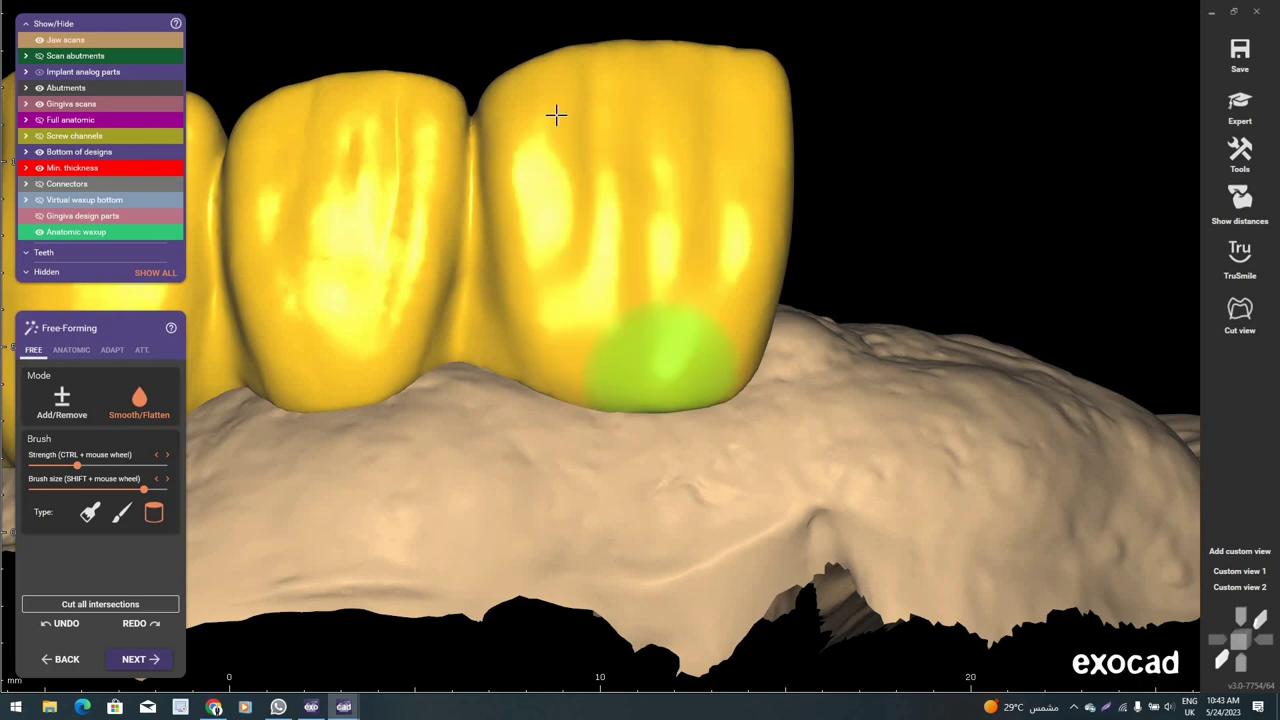
right_click_drag(557, 114, 523, 266)
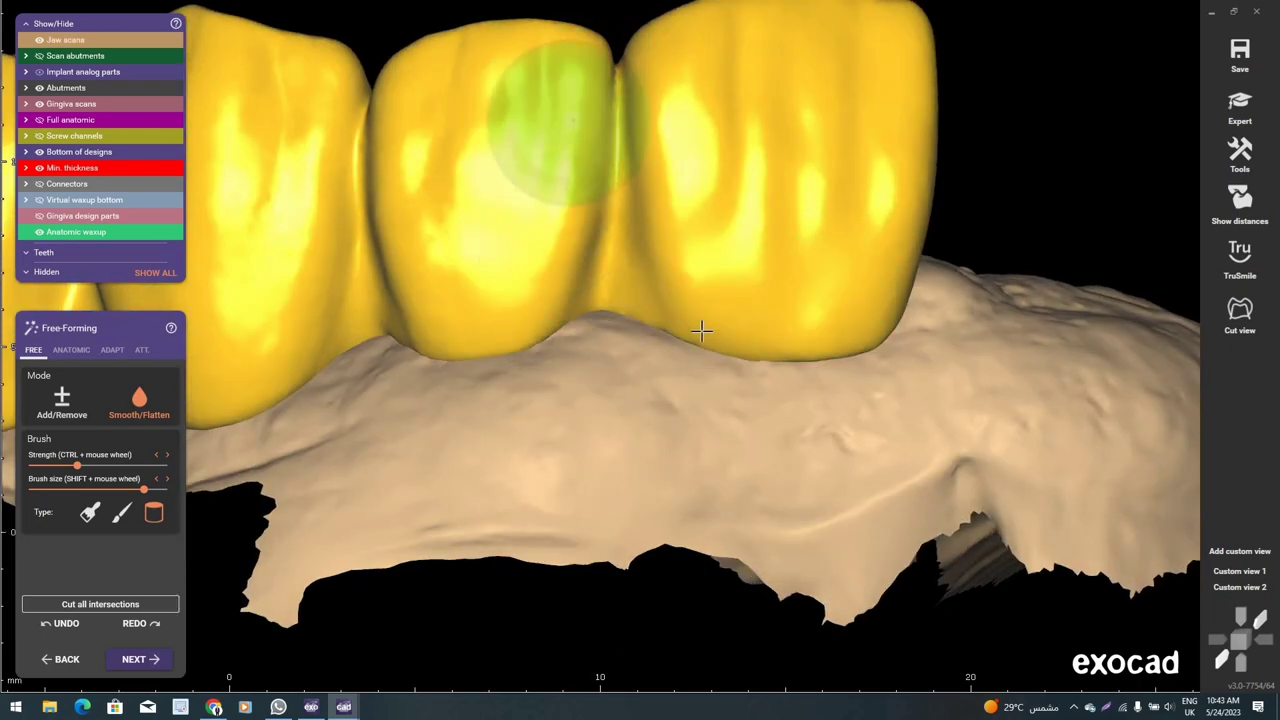
right_click_drag(537, 166, 588, 212)
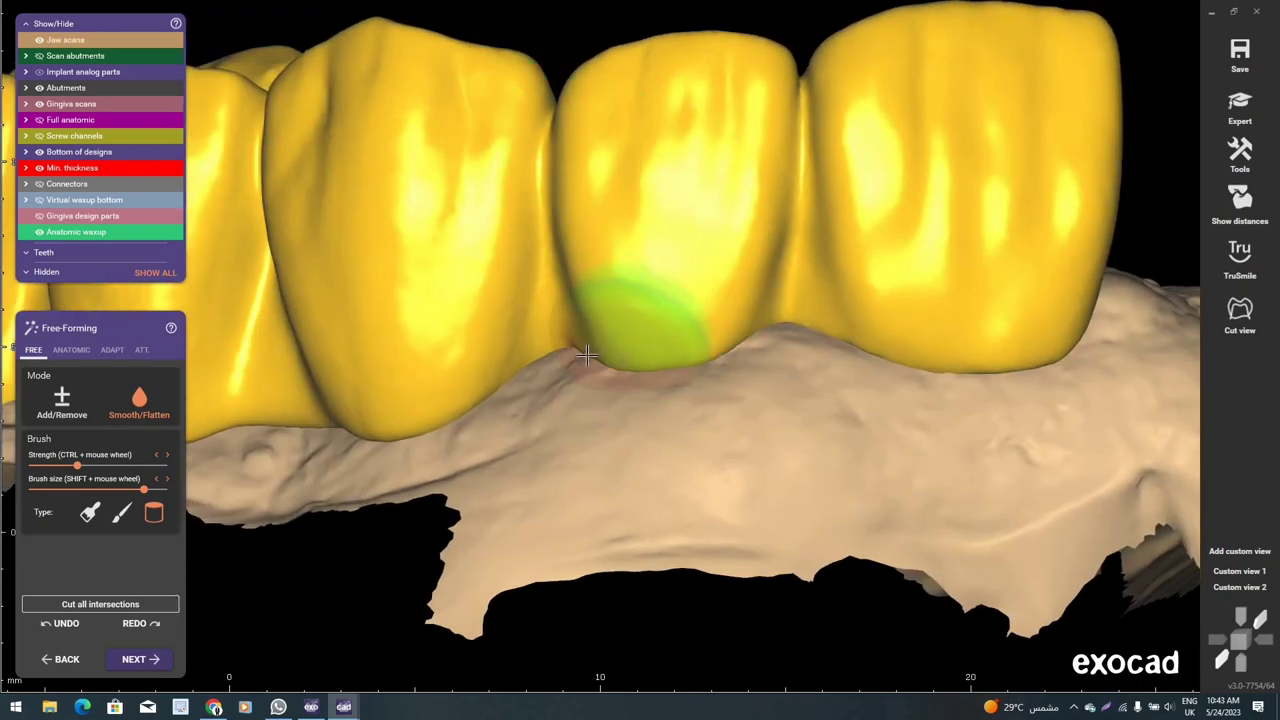
right_click_drag(626, 306, 603, 152)
scroll(594, 114, "down", 2, "shift")
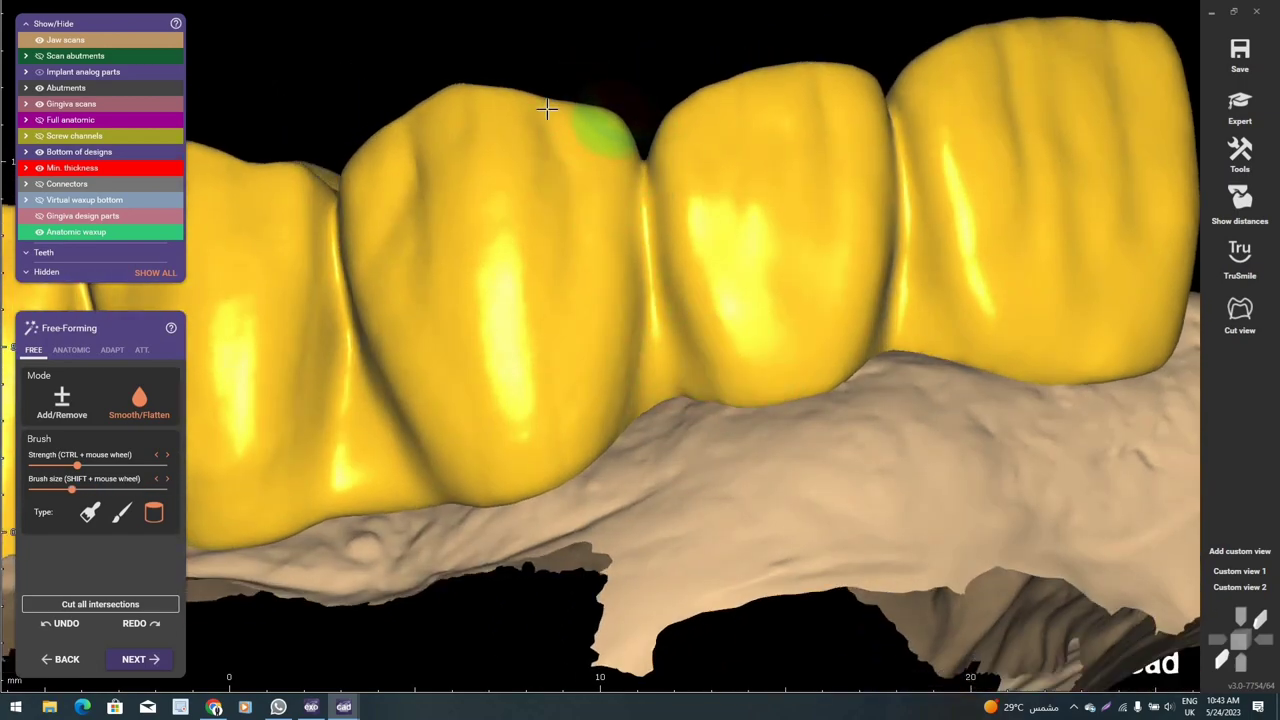
right_click_drag(546, 110, 440, 113)
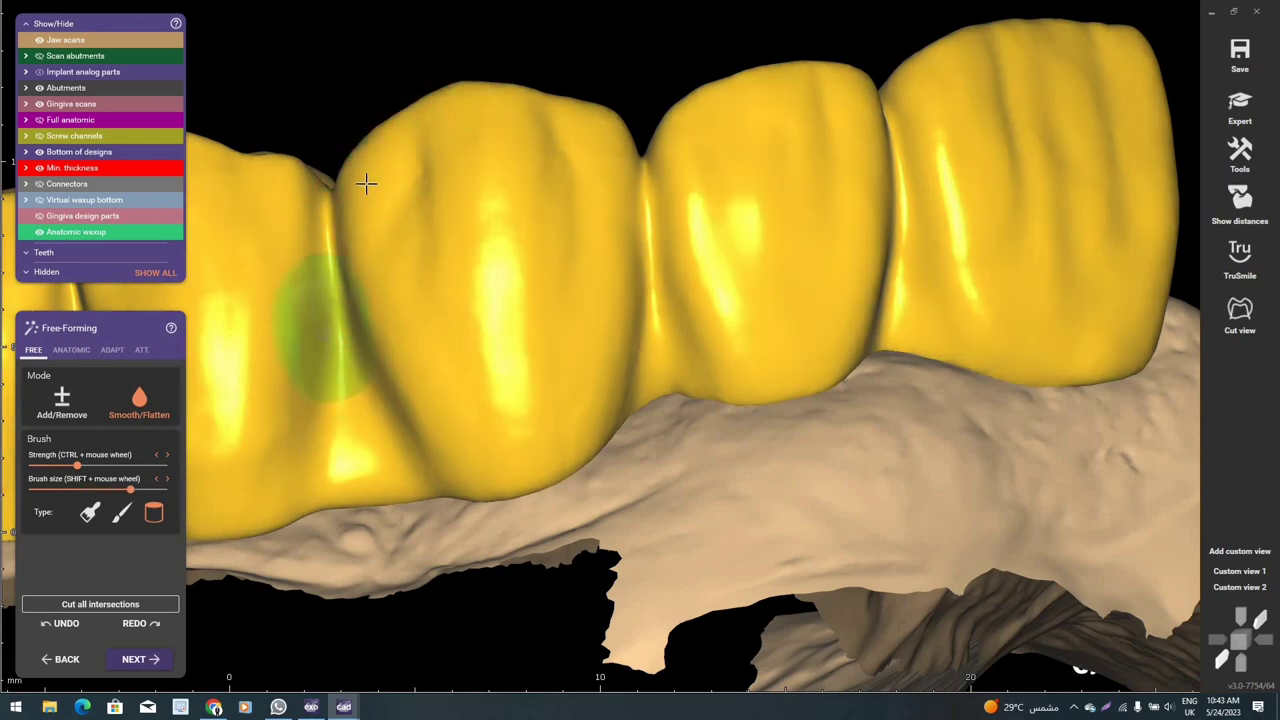
scroll(484, 412, "up", 3, "shift")
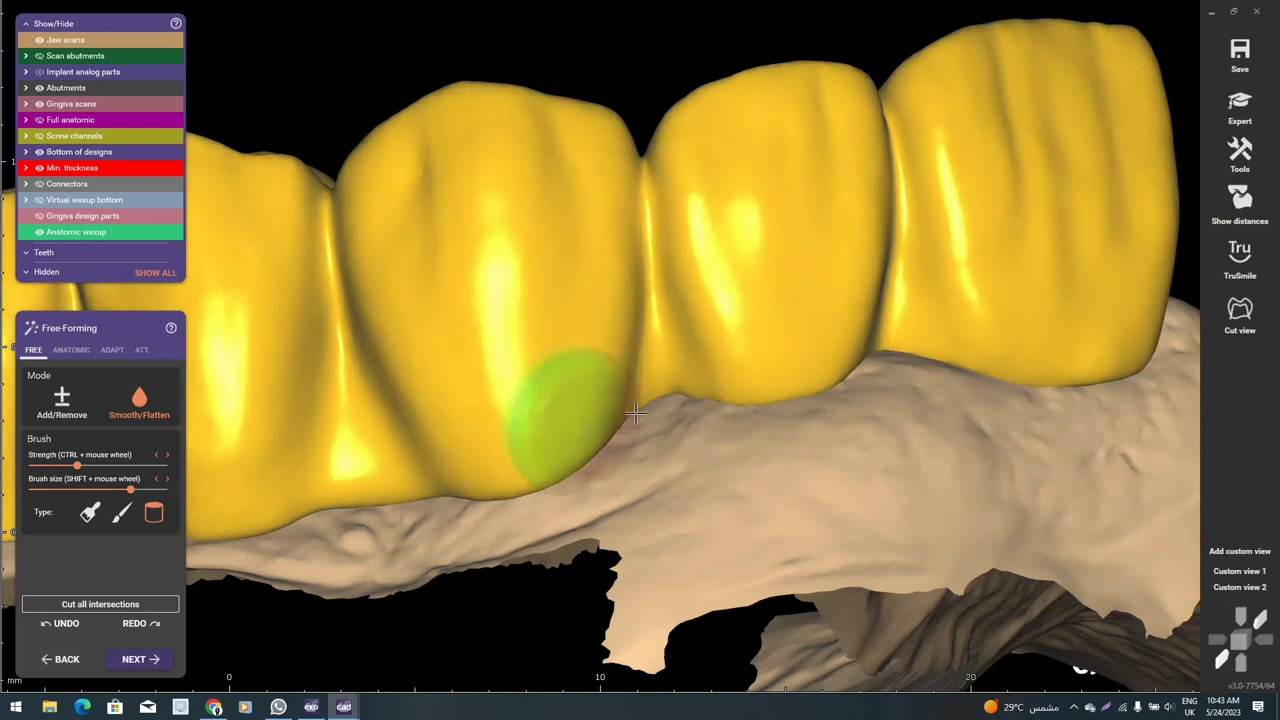
scroll(809, 400, "down", 3)
- Smooth the remaining crowns along the arch, including their edges near the gum
right_click_drag(809, 400, 614, 363)
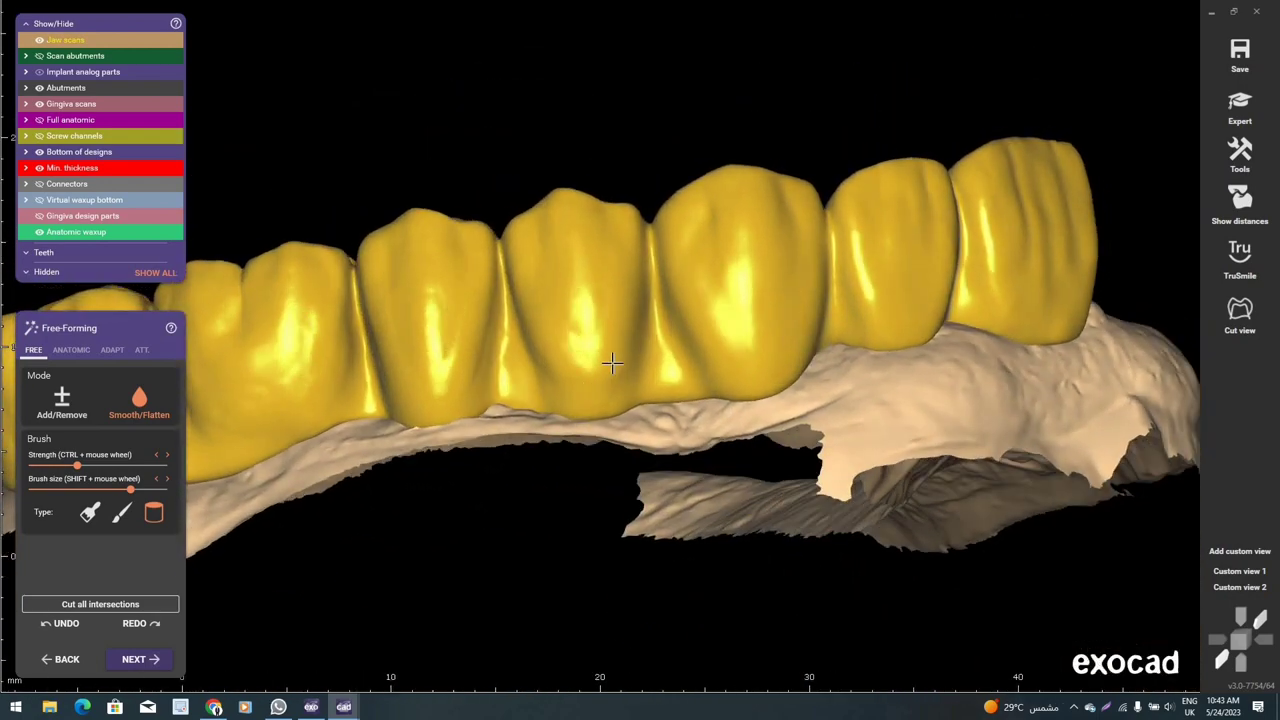
scroll(647, 252, "up", 2)
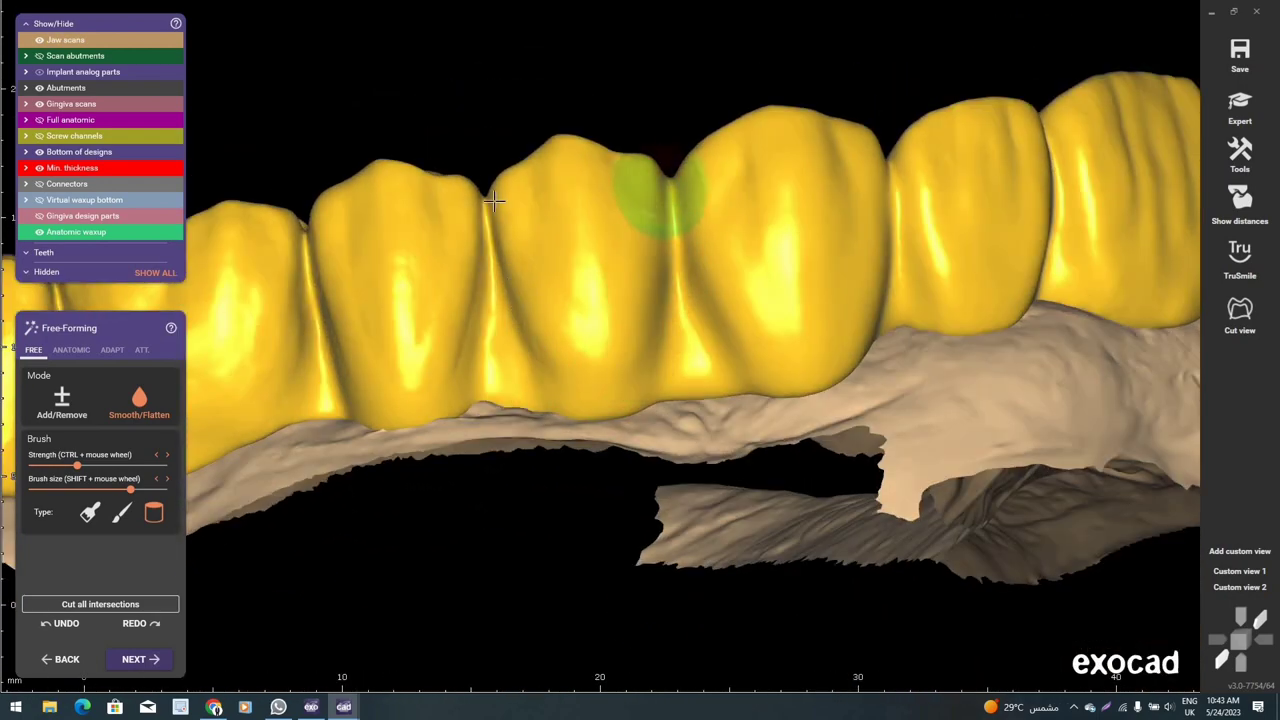
right_click_drag(490, 240, 606, 263)
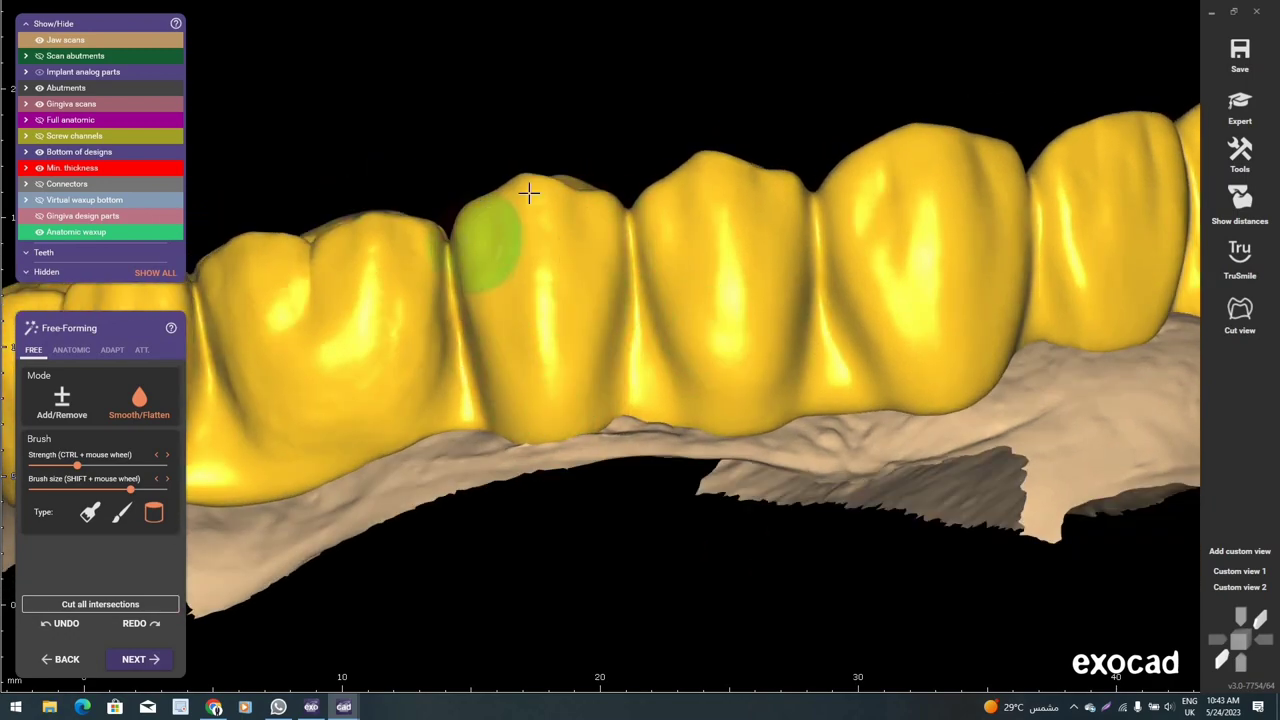
right_click_drag(537, 294, 534, 166)
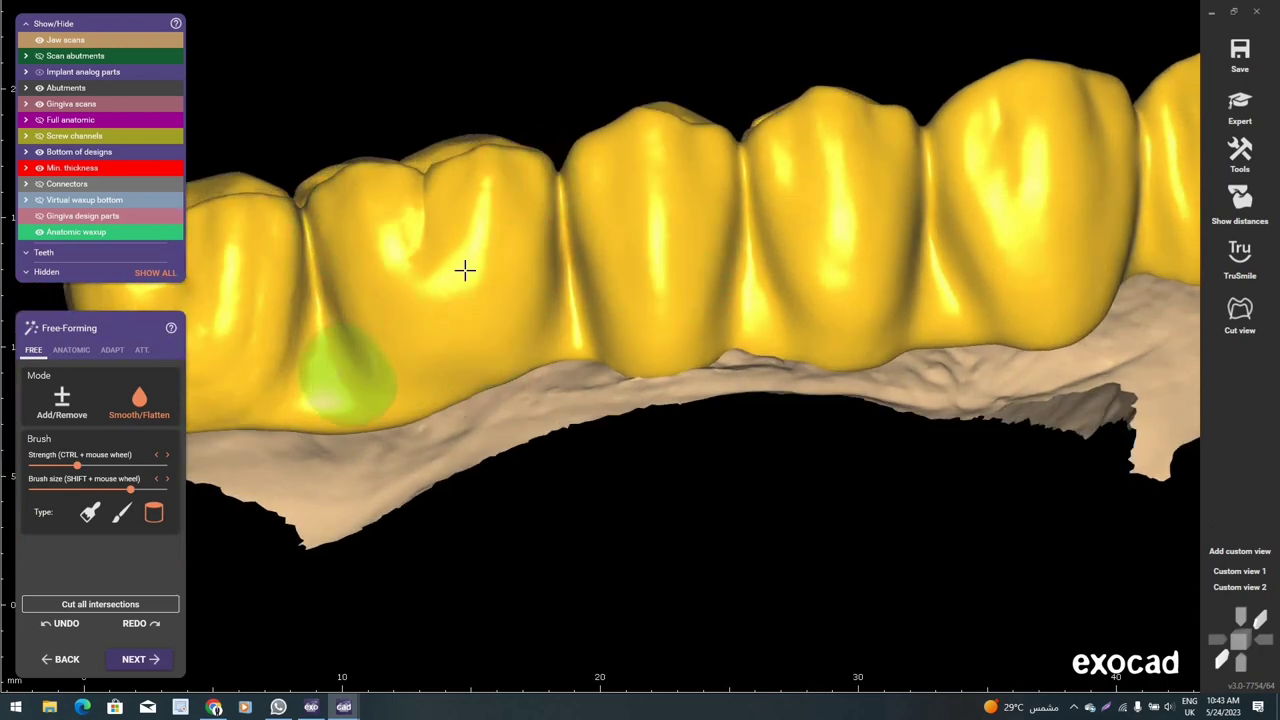
right_click_drag(466, 271, 401, 271)
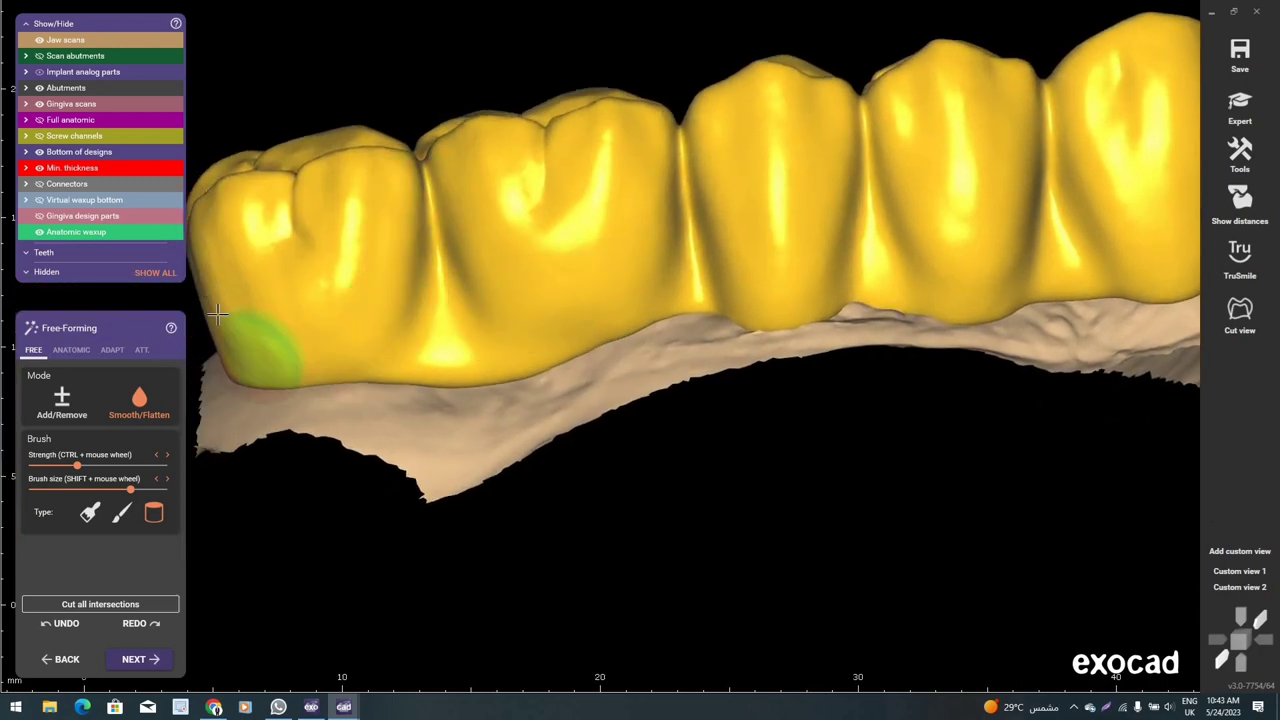
scroll(300, 218, "up", 3, "shift")
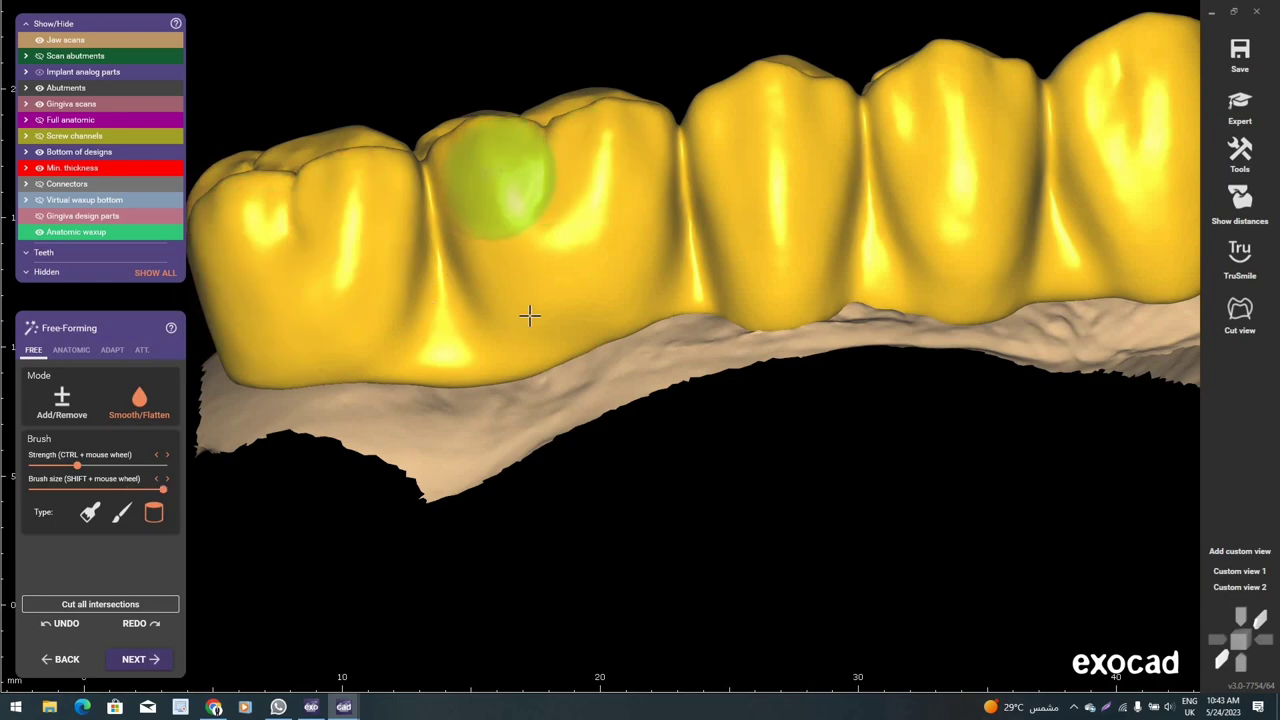
mouse_move(486, 329)
right_mouse_down()
mouse_move(524, 289)
mouse_move(483, 371)
right_mouse_up()
scroll(483, 371, "up", 3)
scroll(536, 363, "up", 3)
scroll(536, 363, "down", 1, "shift")
scroll(536, 363, "down", 3, "shift")
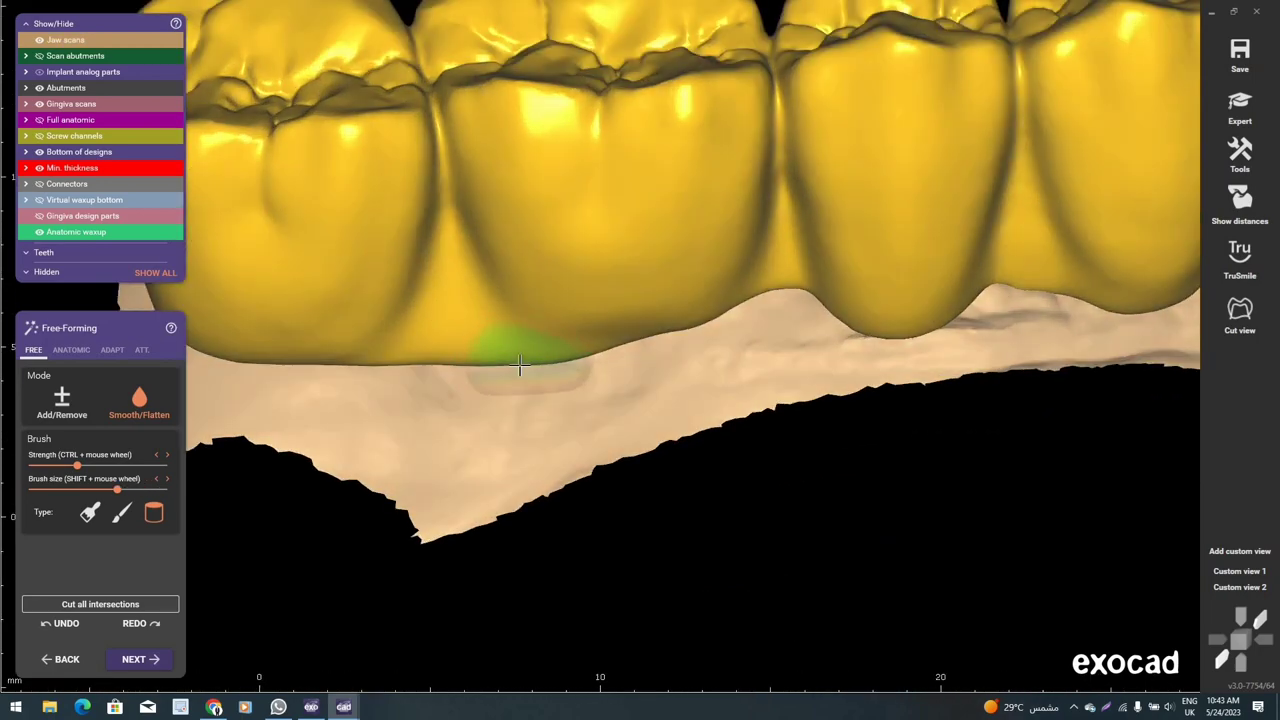
- Switch to Add/Remove at higher strength and fill the interdental gap at the gum line
left_click(75, 415)
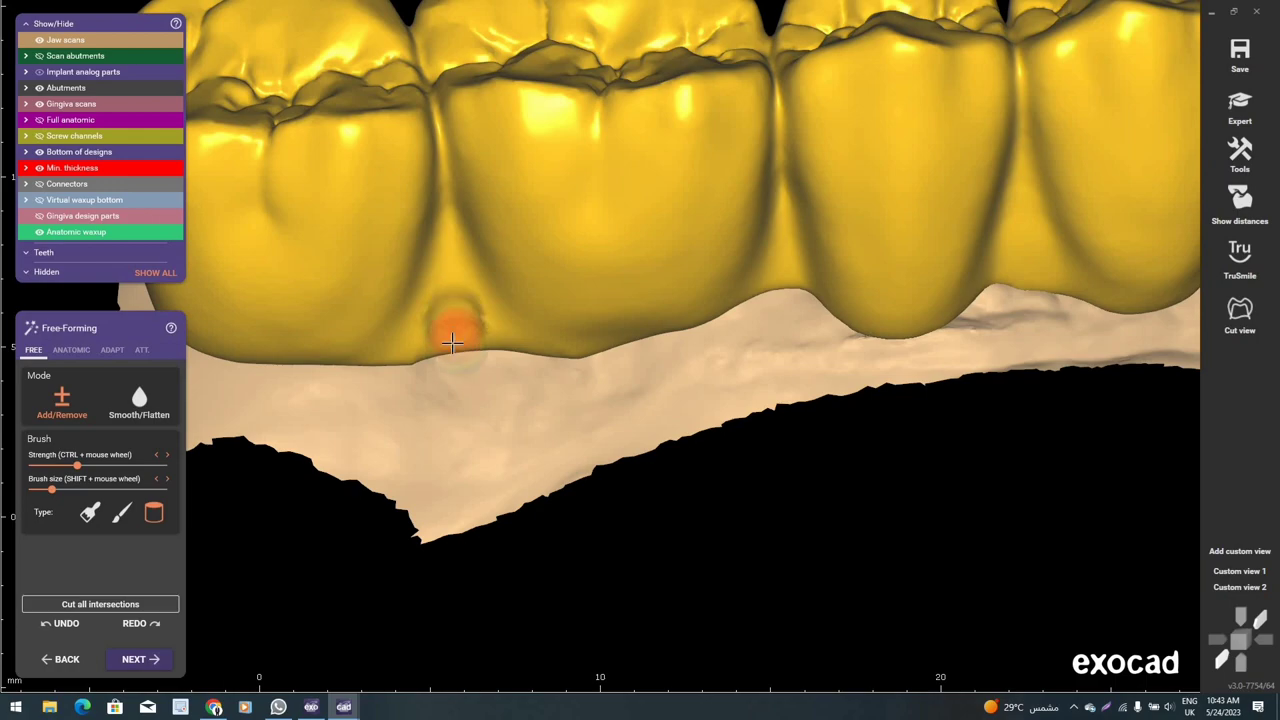
scroll(451, 340, "up", 2, "ctrl")
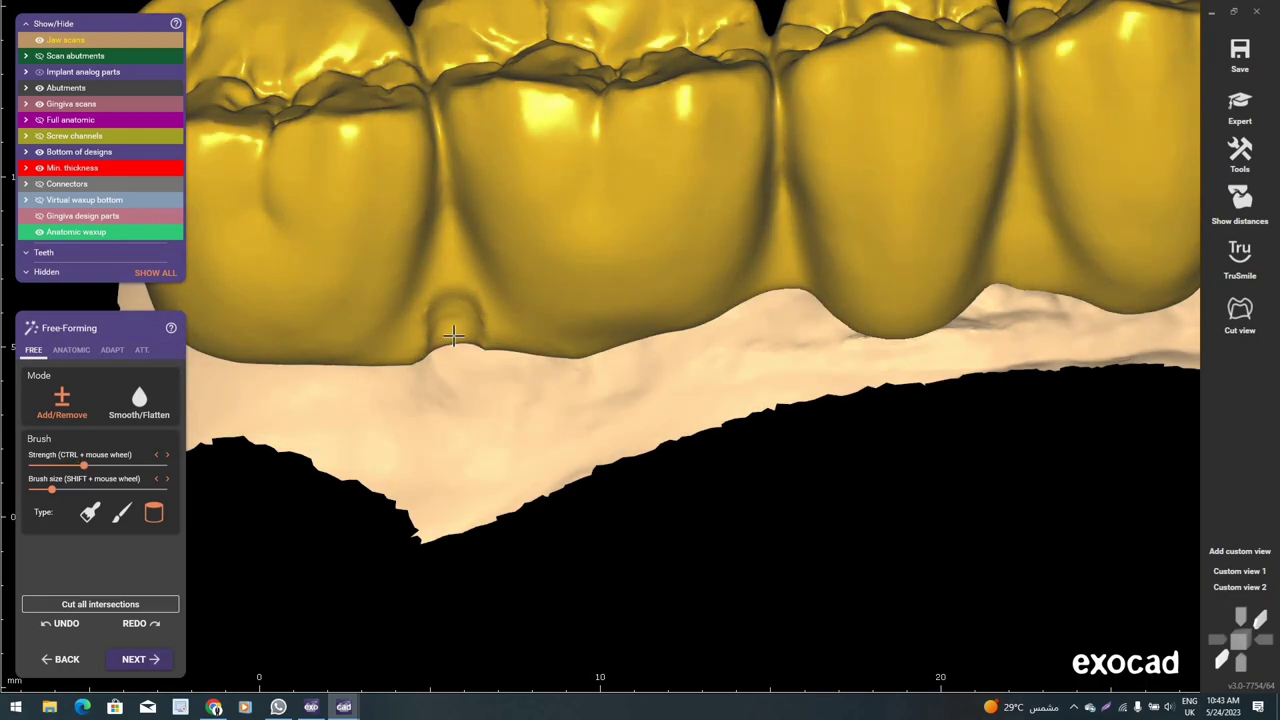
scroll(455, 323, "up", 1)
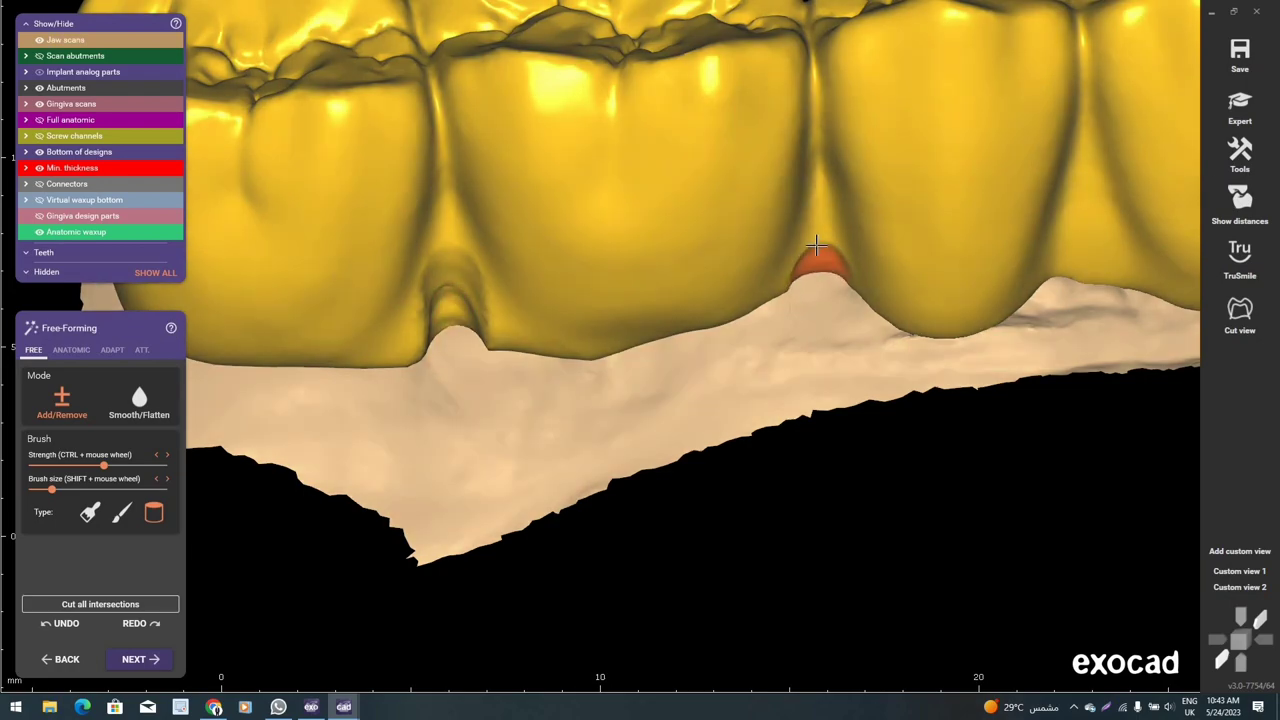
scroll(866, 260, "down", 3)
right_click_drag(866, 260, 778, 366)
scroll(779, 365, "up", 3)
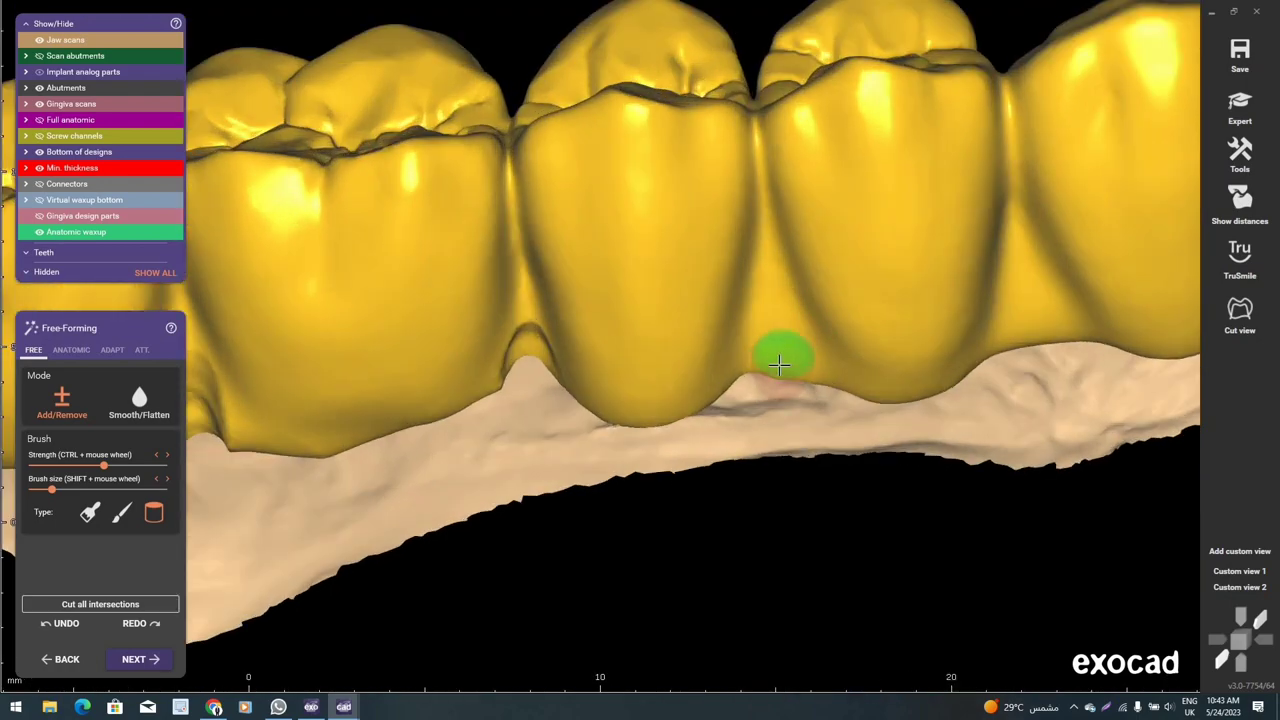
- Toggle transparency with T to check both implant abutments, then restore solid crowns
key("t")
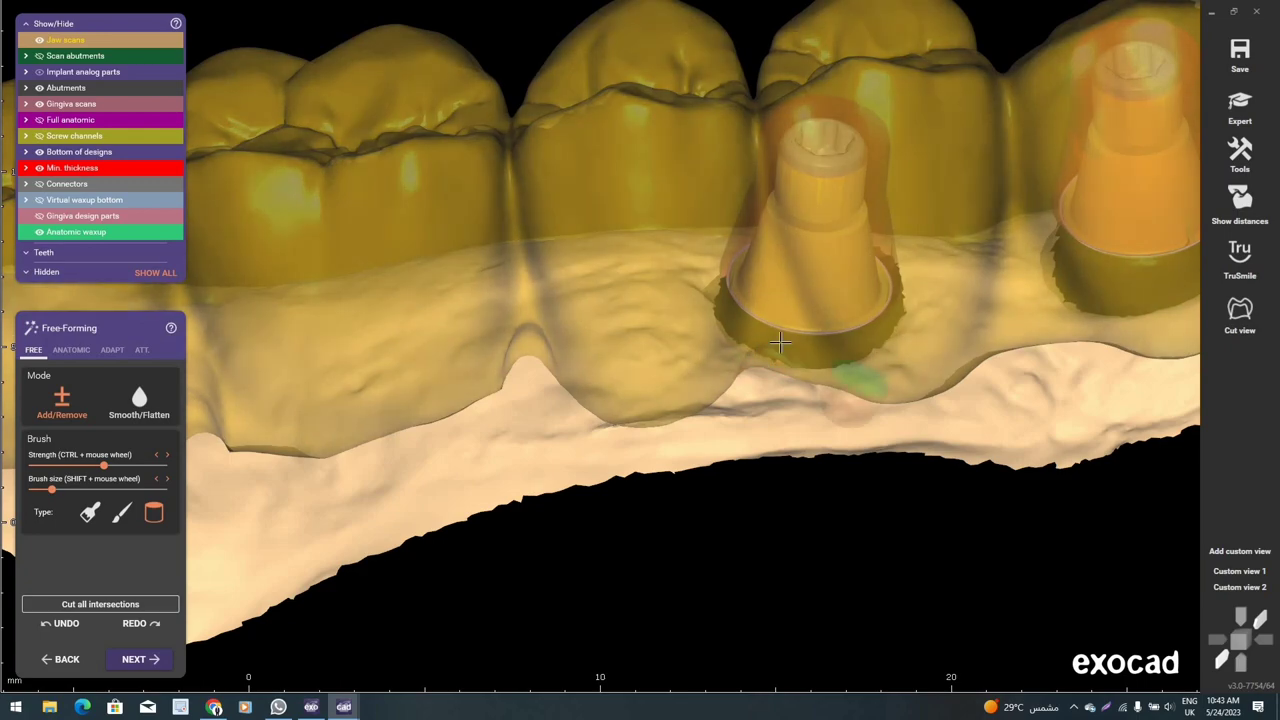
right_click_drag(780, 343, 781, 316)
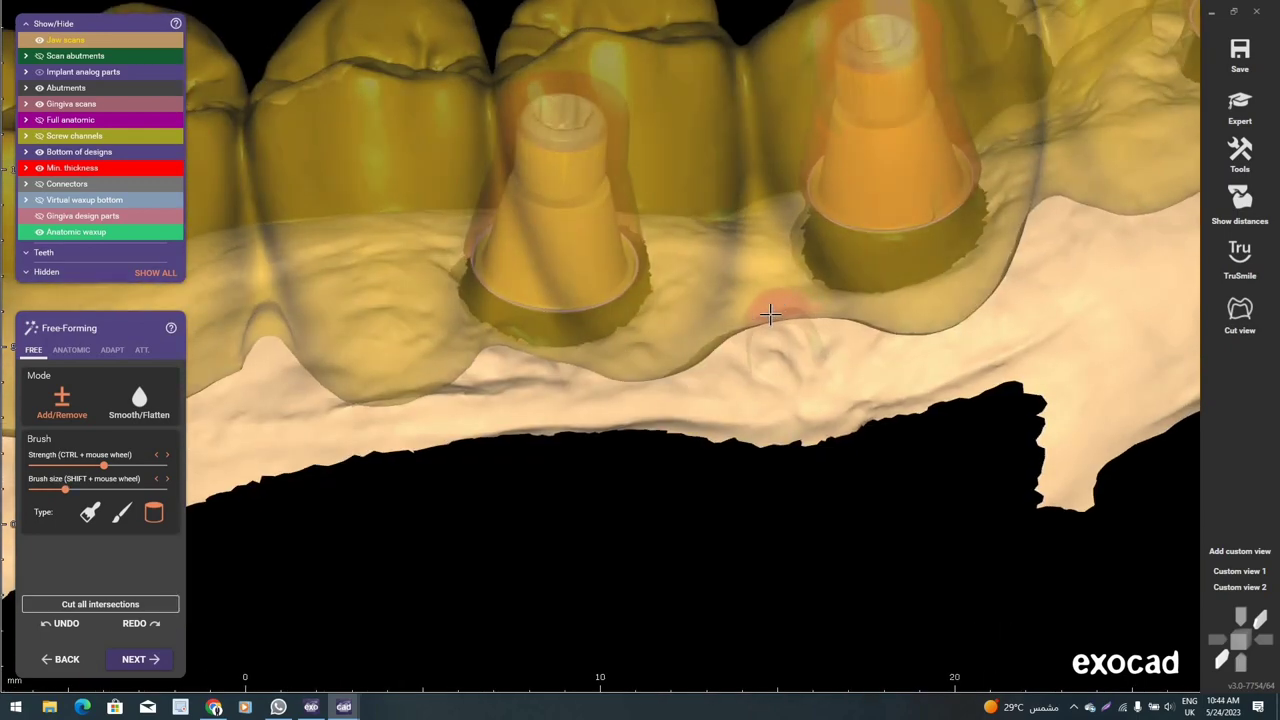
scroll(763, 290, "down", 2, "shift")
key("t")
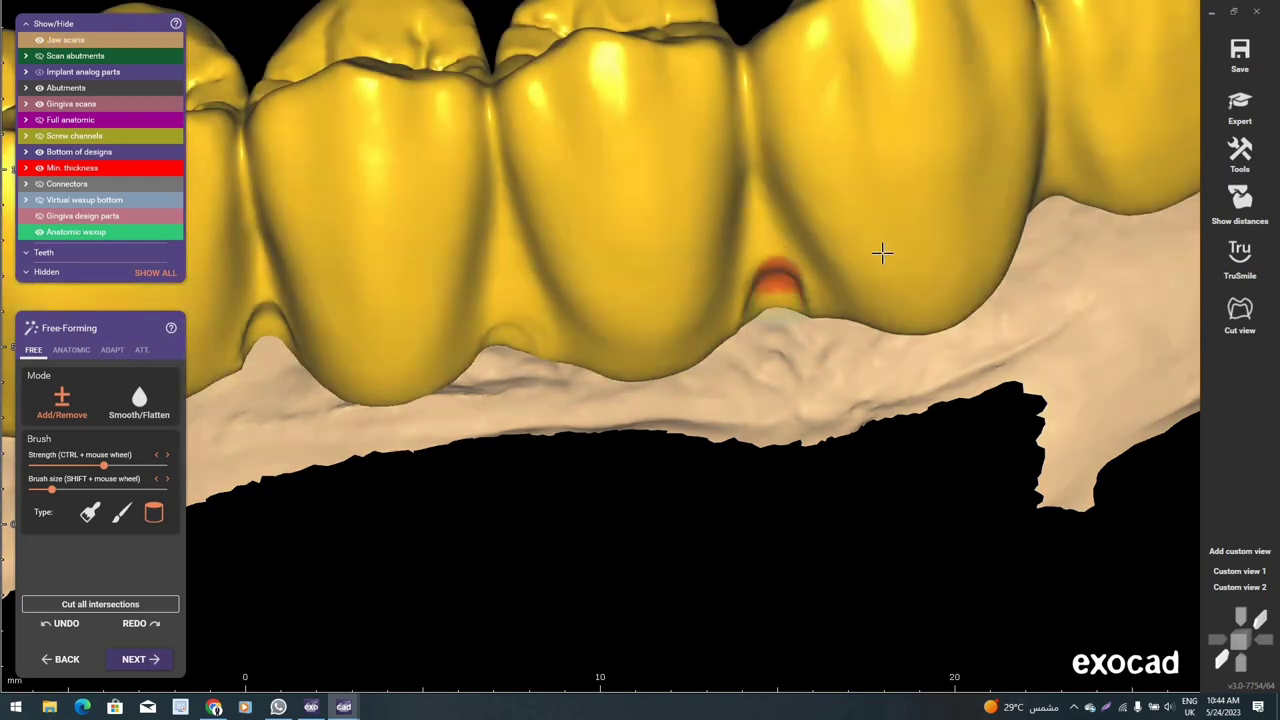
mouse_move(881, 252)
right_mouse_down()
mouse_move(840, 268)
mouse_move(845, 236)
mouse_move(289, 409)
mouse_move(200, 400)
right_mouse_up()
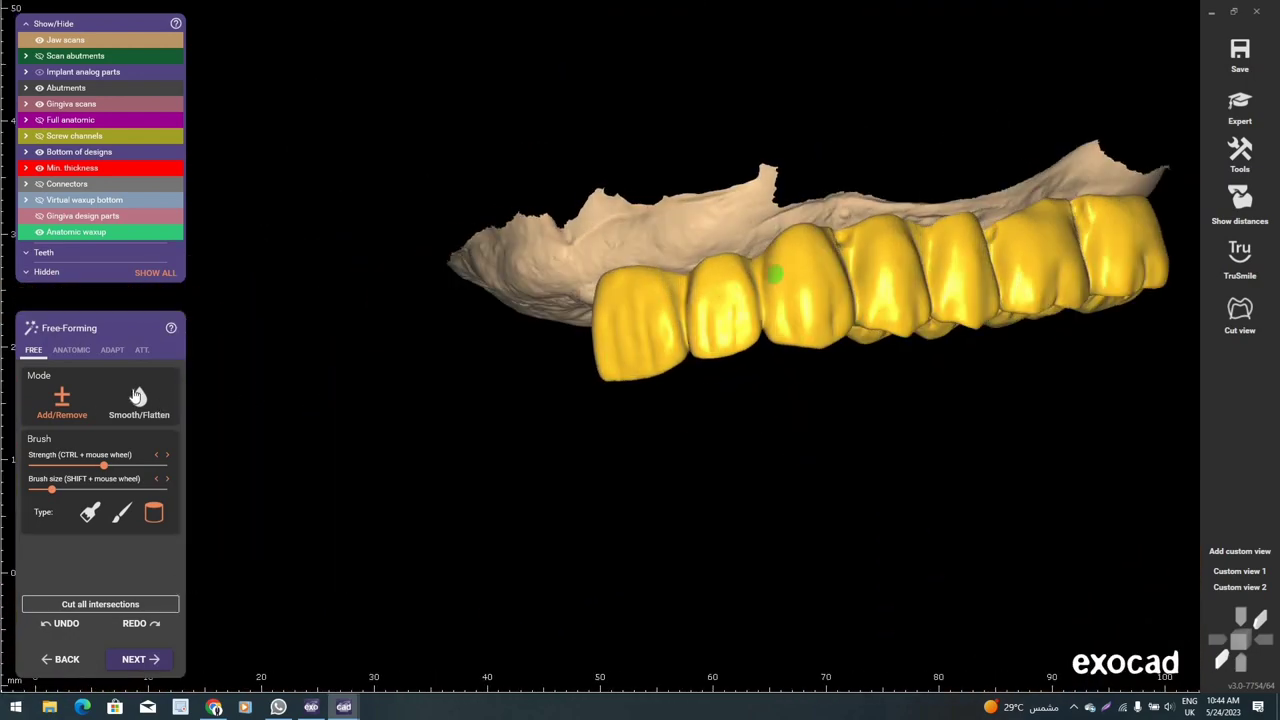
- Set the free-forming brush to Smooth/Flatten after briefly checking the anatomic shaping presets
left_click(137, 397)
scroll(820, 300, "up", 2)
scroll(837, 215, "up", 3)
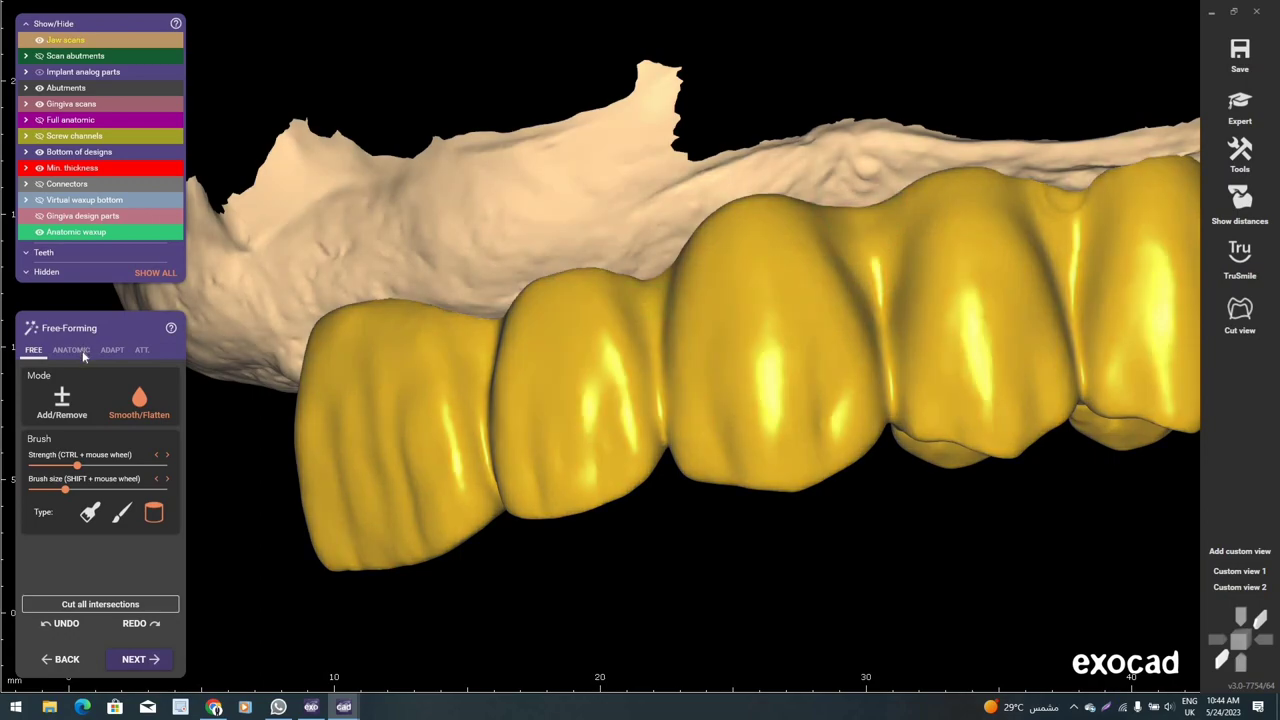
left_click(80, 350)
scroll(862, 238, "up", 3)
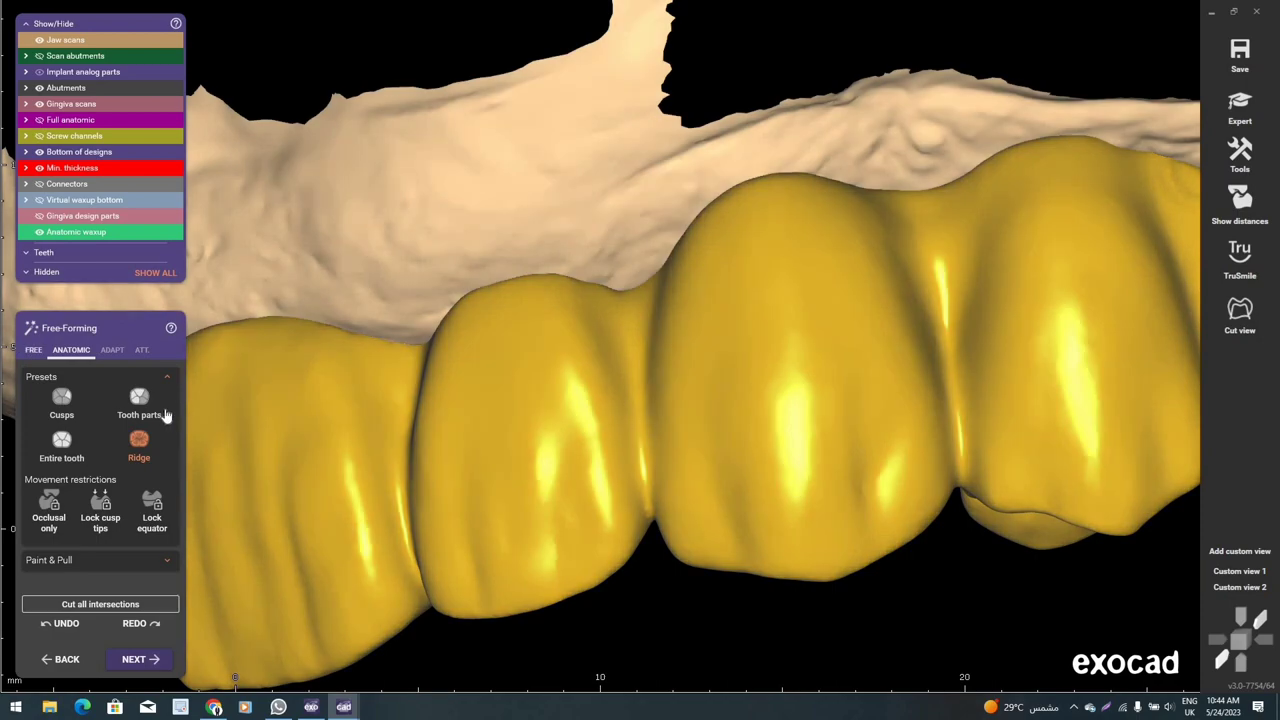
left_click(33, 350)
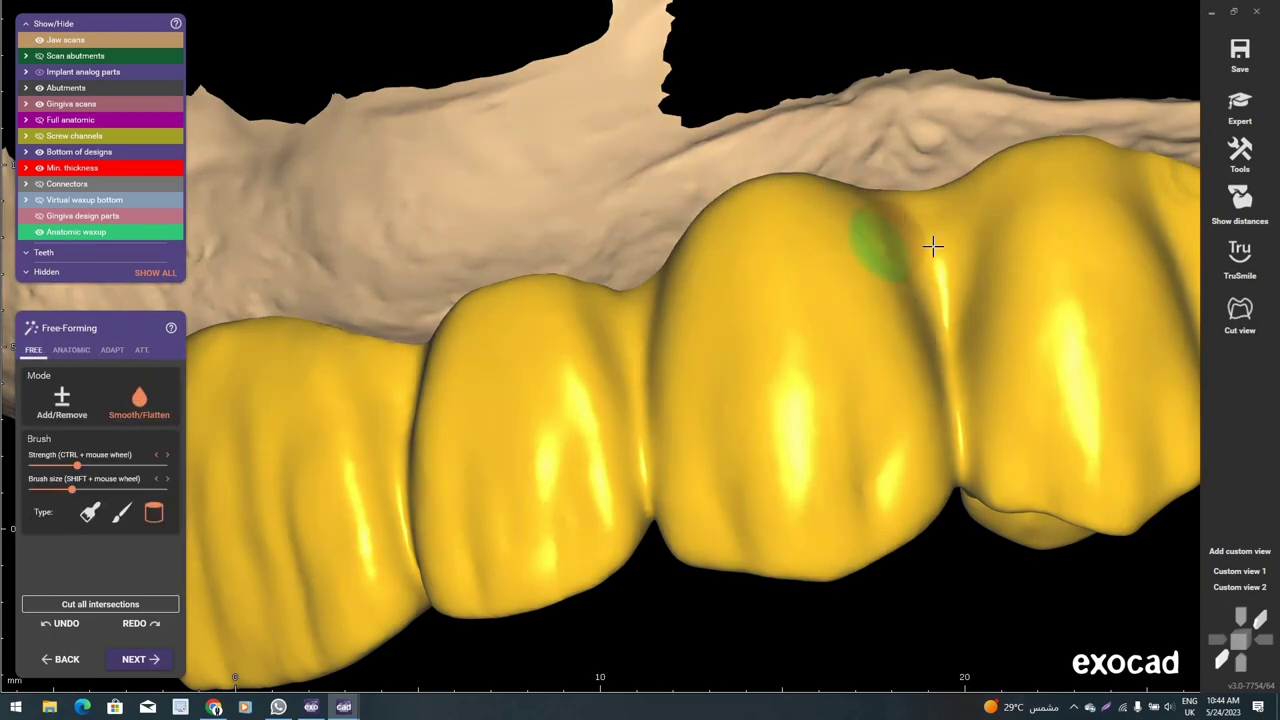
- Smooth and flatten the crown top and the notch where the crown meets the gingiva
mouse_move(687, 272)
right_mouse_down()
mouse_move(791, 217)
mouse_move(951, 223)
right_mouse_up()
scroll(1003, 252, "up", 2, "shift")
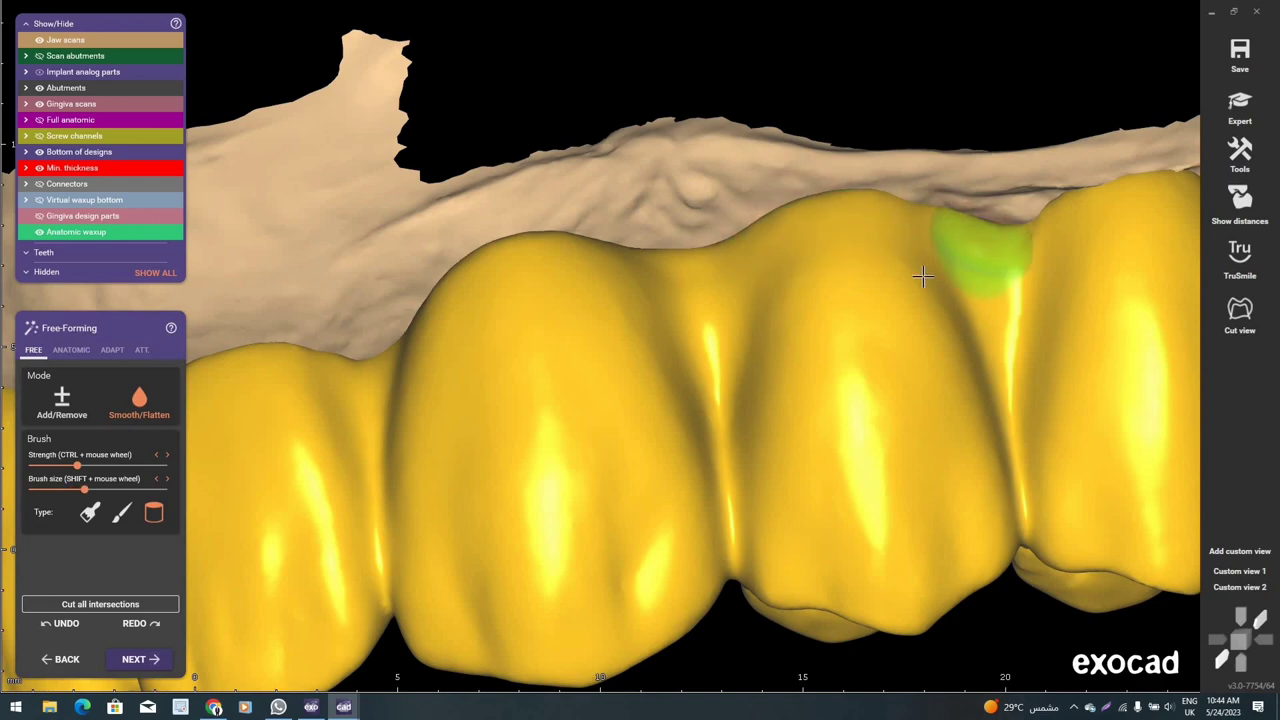
mouse_move(786, 277)
right_mouse_down()
mouse_move(717, 323)
mouse_move(766, 251)
right_mouse_up()
scroll(766, 251, "up", 1, "shift")
mouse_move(847, 225)
left_mouse_down()
mouse_move(886, 243)
mouse_move(791, 277)
mouse_move(839, 299)
left_mouse_up()
mouse_move(839, 299)
right_mouse_down()
mouse_move(614, 329)
mouse_move(871, 286)
right_mouse_up()
scroll(871, 286, "down", 1, "shift")
left_click_drag(801, 341, 780, 302)
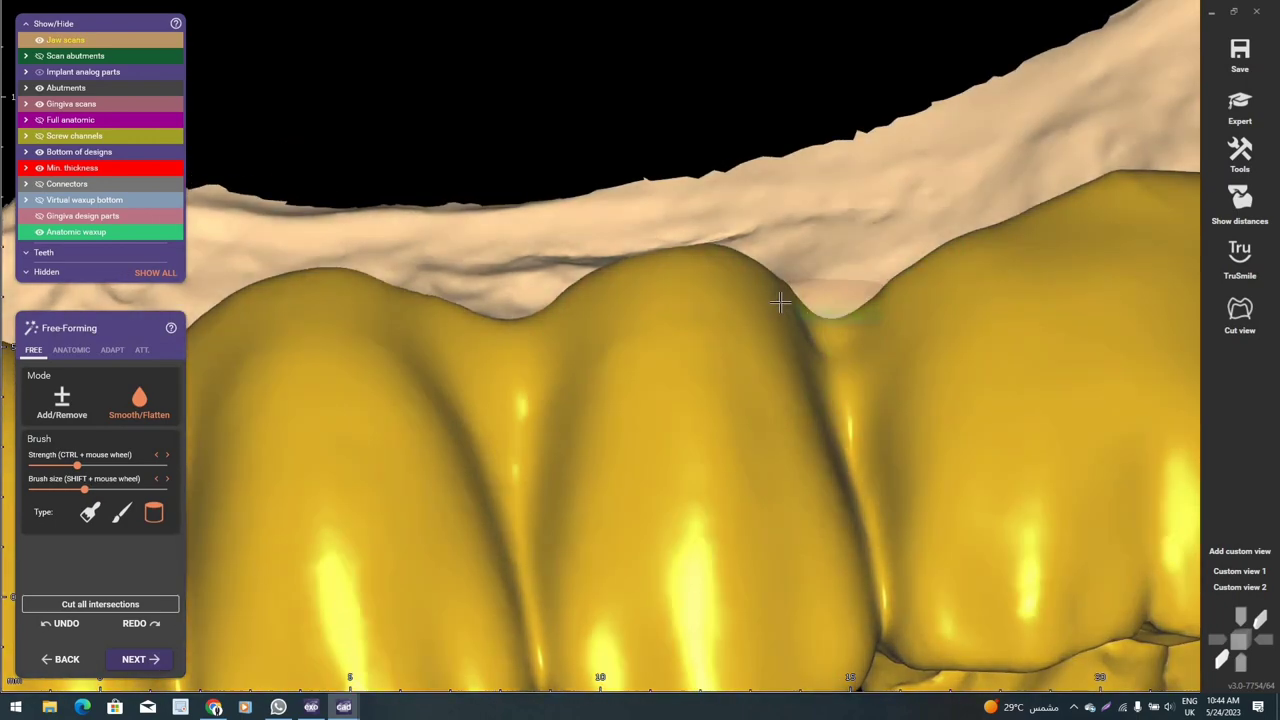
mouse_move(820, 369)
right_mouse_down()
mouse_move(749, 346)
mouse_move(697, 280)
mouse_move(706, 266)
right_mouse_up()
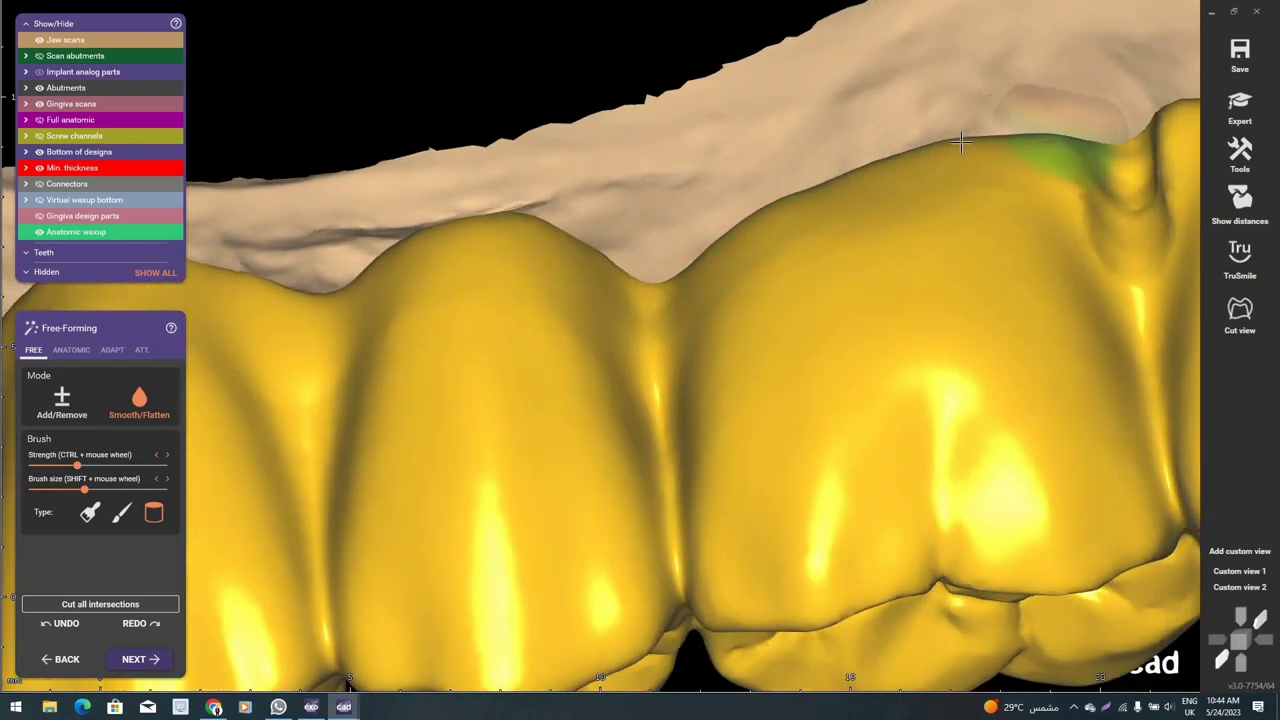
mouse_move(790, 193)
right_mouse_down()
mouse_move(894, 186)
mouse_move(969, 211)
mouse_move(951, 220)
right_mouse_up()
mouse_move(969, 211)
left_mouse_down()
mouse_move(915, 225)
mouse_move(986, 214)
mouse_move(929, 346)
mouse_move(861, 277)
mouse_move(911, 366)
mouse_move(880, 226)
mouse_move(920, 251)
mouse_move(846, 251)
mouse_move(874, 306)
mouse_move(834, 234)
mouse_move(969, 244)
left_mouse_up()
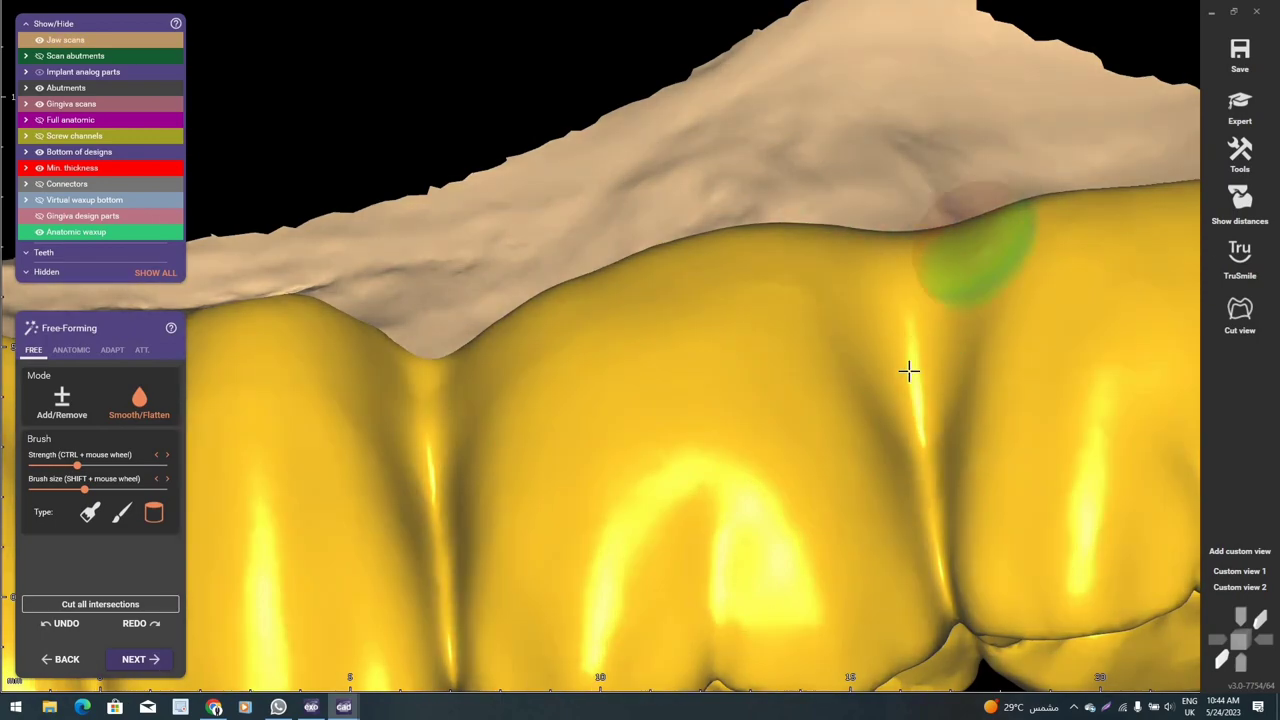
- Orbit and zoom around the bridge to inspect the crowns' cheek-side surfaces from several angles
scroll(823, 386, "down", 3)
mouse_move(823, 386)
right_mouse_down()
mouse_move(690, 310)
mouse_move(586, 309)
mouse_move(529, 360)
mouse_move(585, 375)
mouse_move(605, 365)
right_mouse_up()
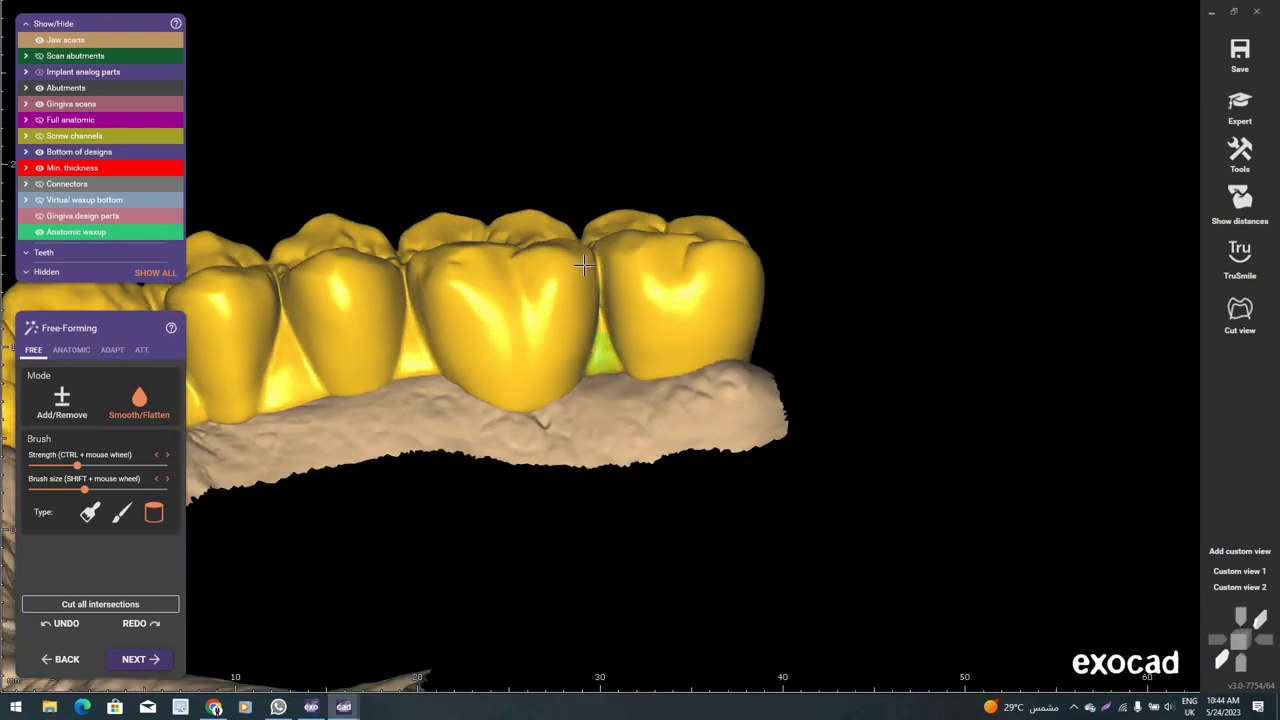
scroll(608, 366, "up", 2)
scroll(611, 367, "up", 2)
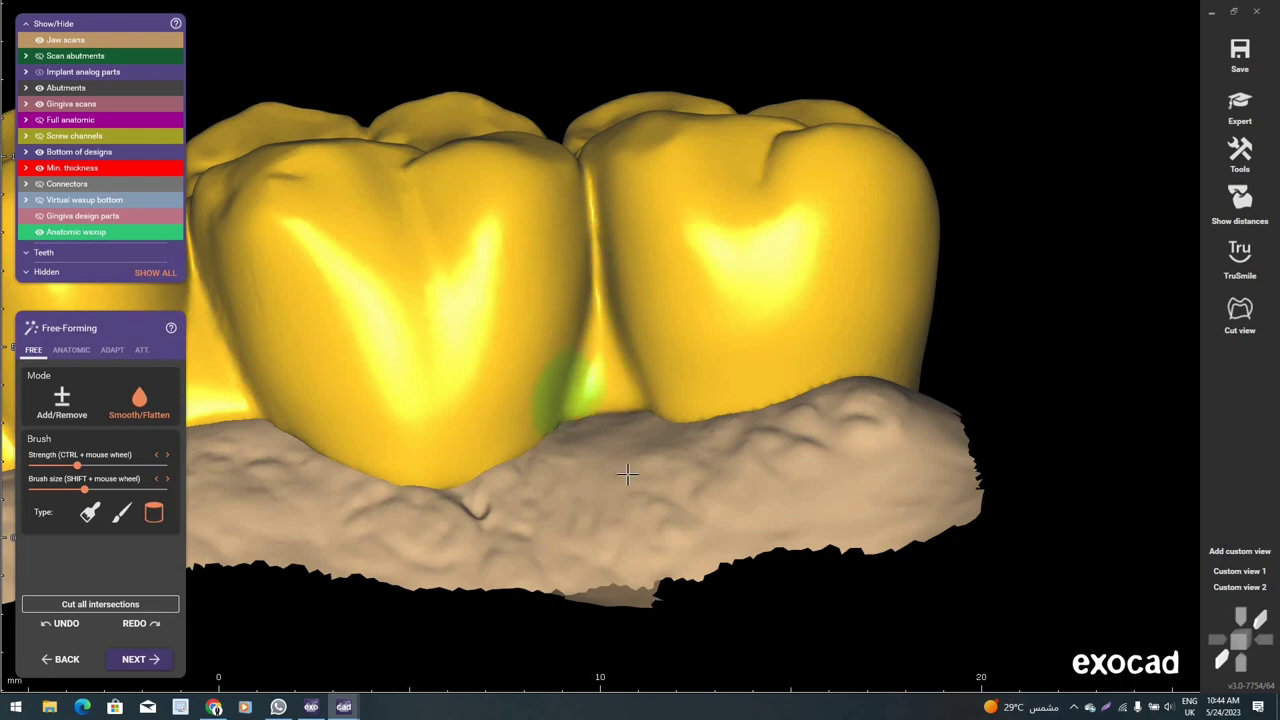
scroll(630, 420, "down", 2)
right_click_drag(623, 360, 419, 304)
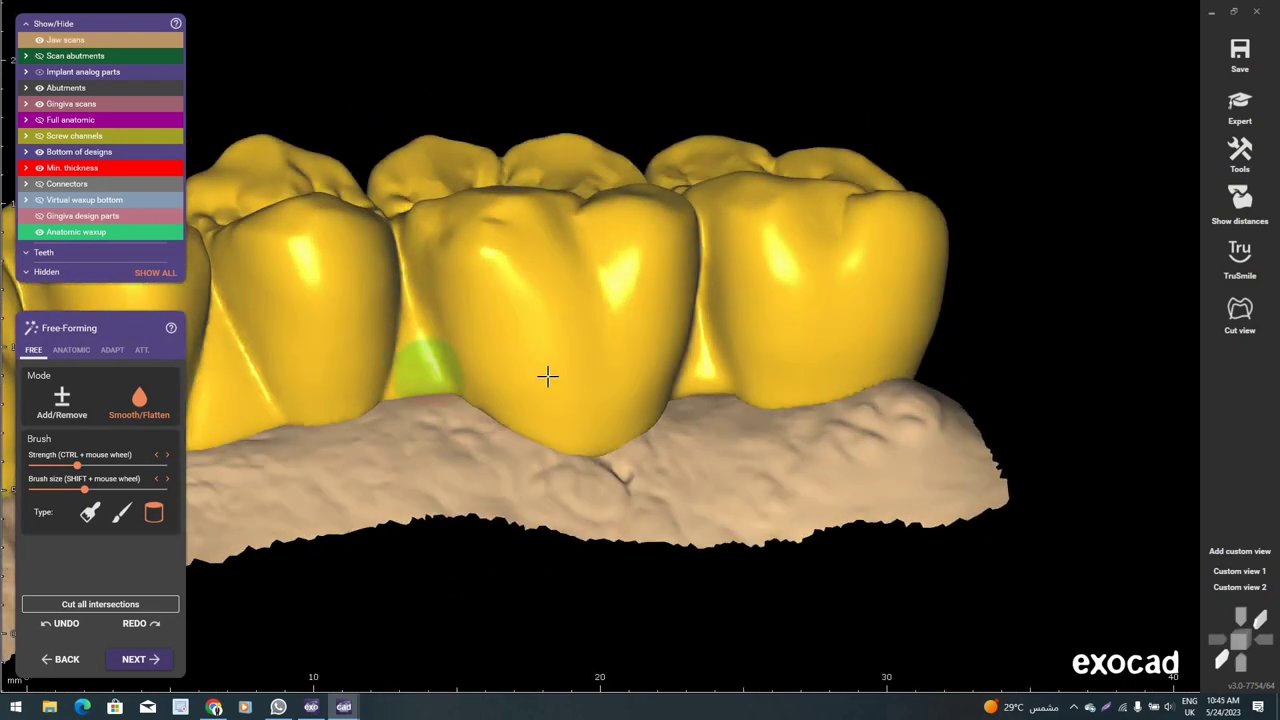
right_click_drag(546, 374, 586, 404)
right_click_drag(673, 320, 671, 420)
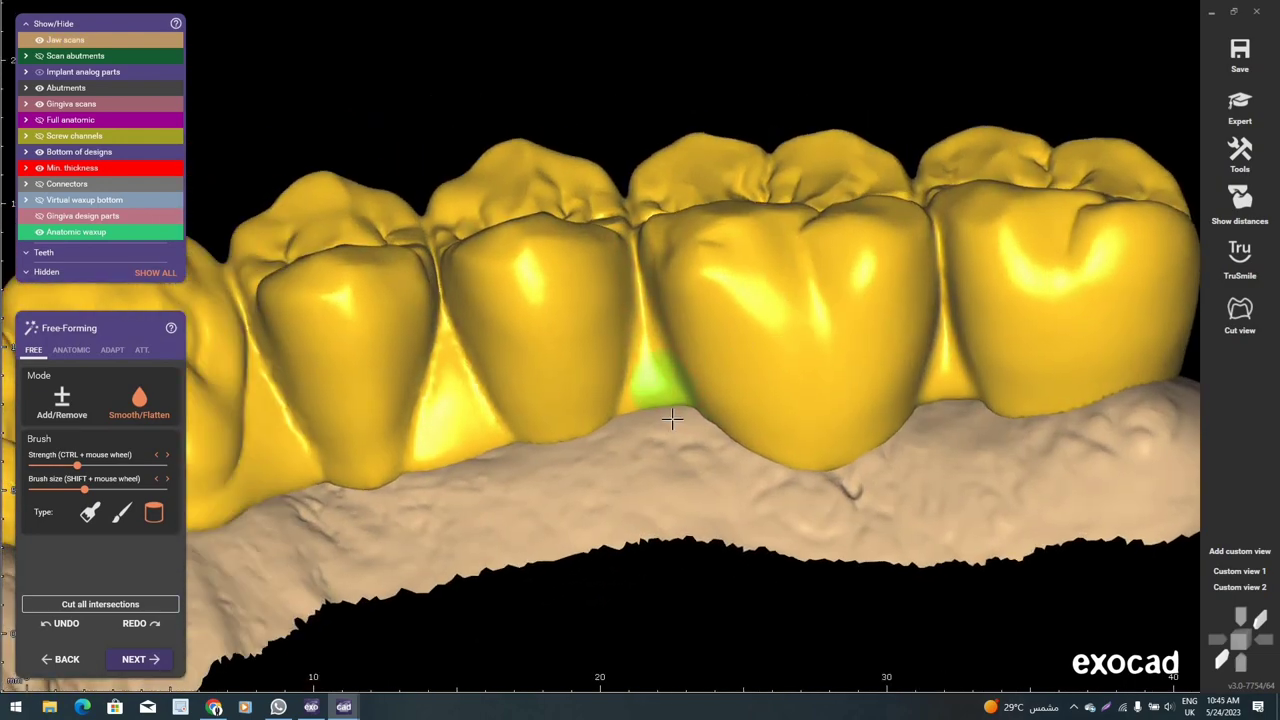
mouse_move(572, 408)
right_mouse_down()
mouse_move(511, 414)
mouse_move(526, 293)
right_mouse_up()
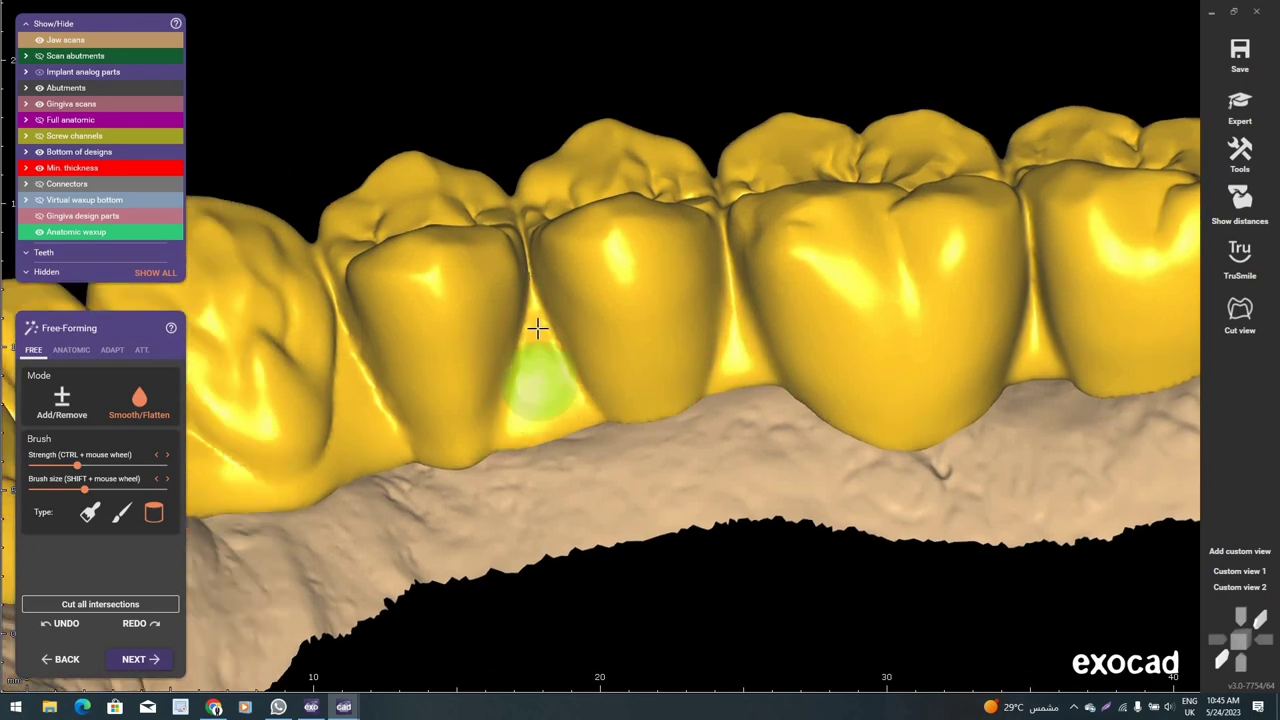
mouse_move(520, 404)
right_mouse_down()
mouse_move(465, 285)
mouse_move(508, 414)
mouse_move(489, 499)
right_mouse_up()
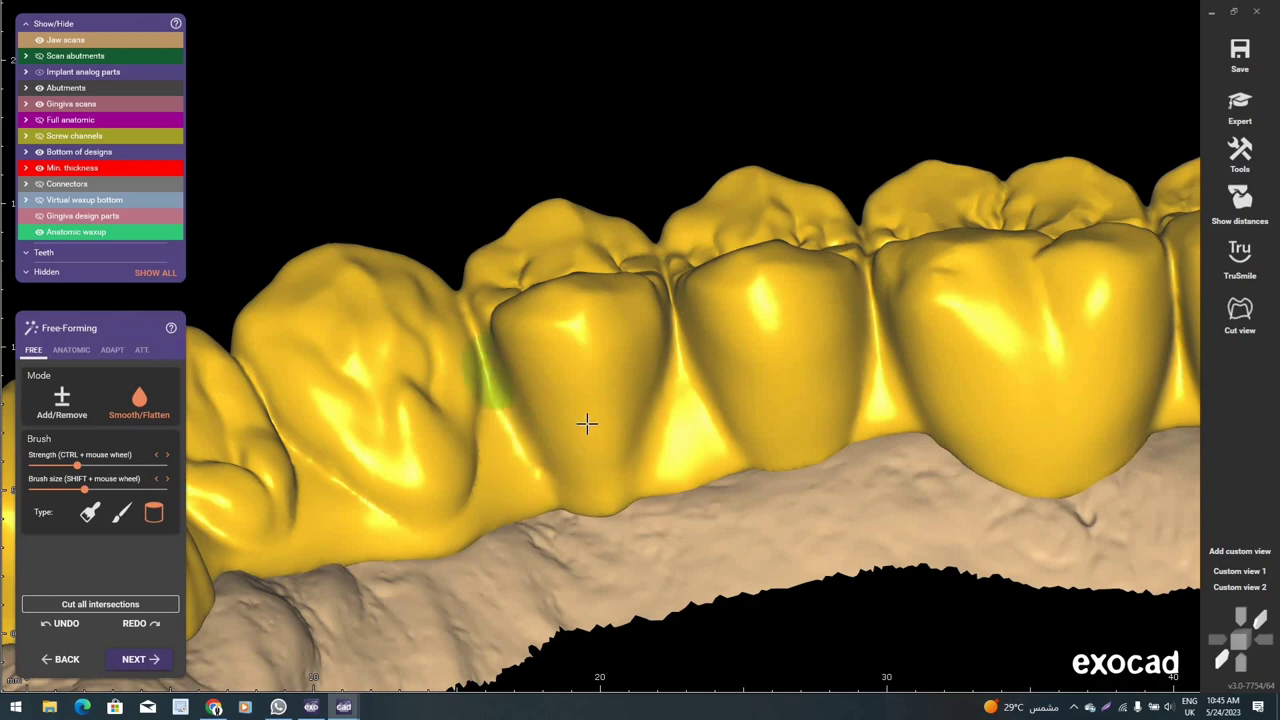
mouse_move(587, 424)
right_mouse_down()
mouse_move(514, 451)
mouse_move(468, 406)
mouse_move(480, 257)
mouse_move(613, 199)
right_mouse_up()
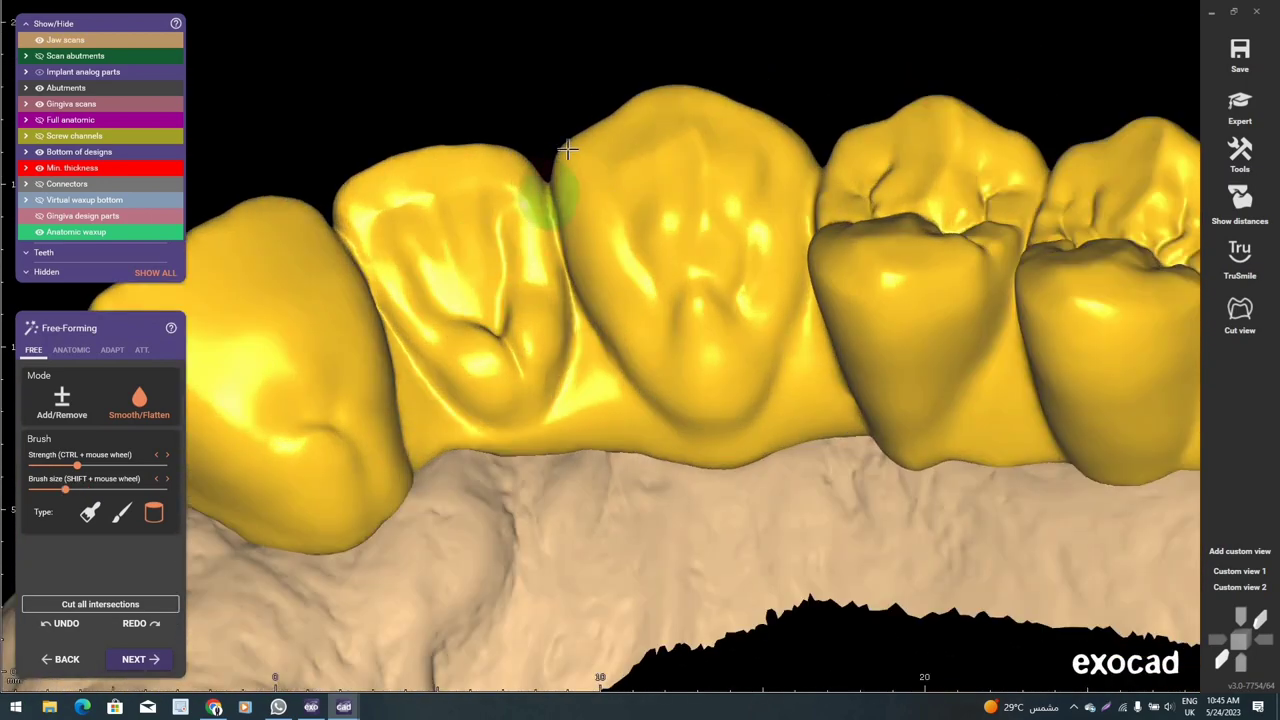
scroll(559, 175, "up", 2)
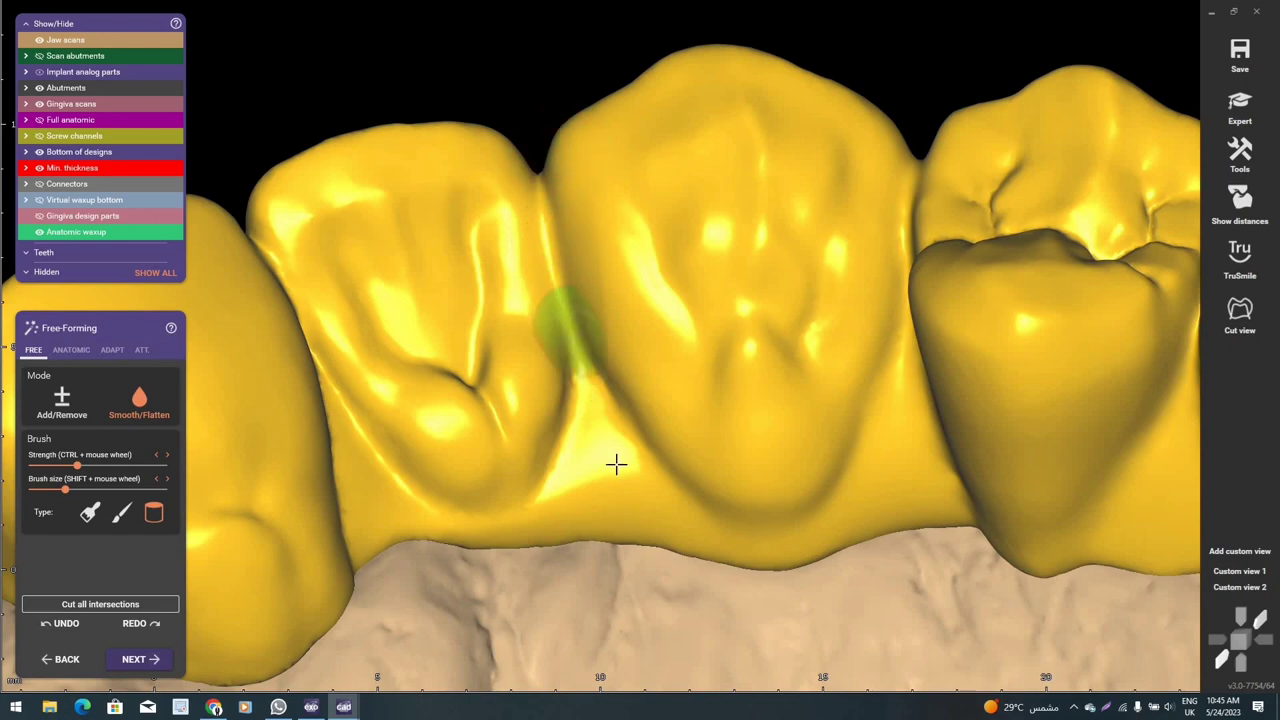
right_click_drag(566, 471, 634, 445)
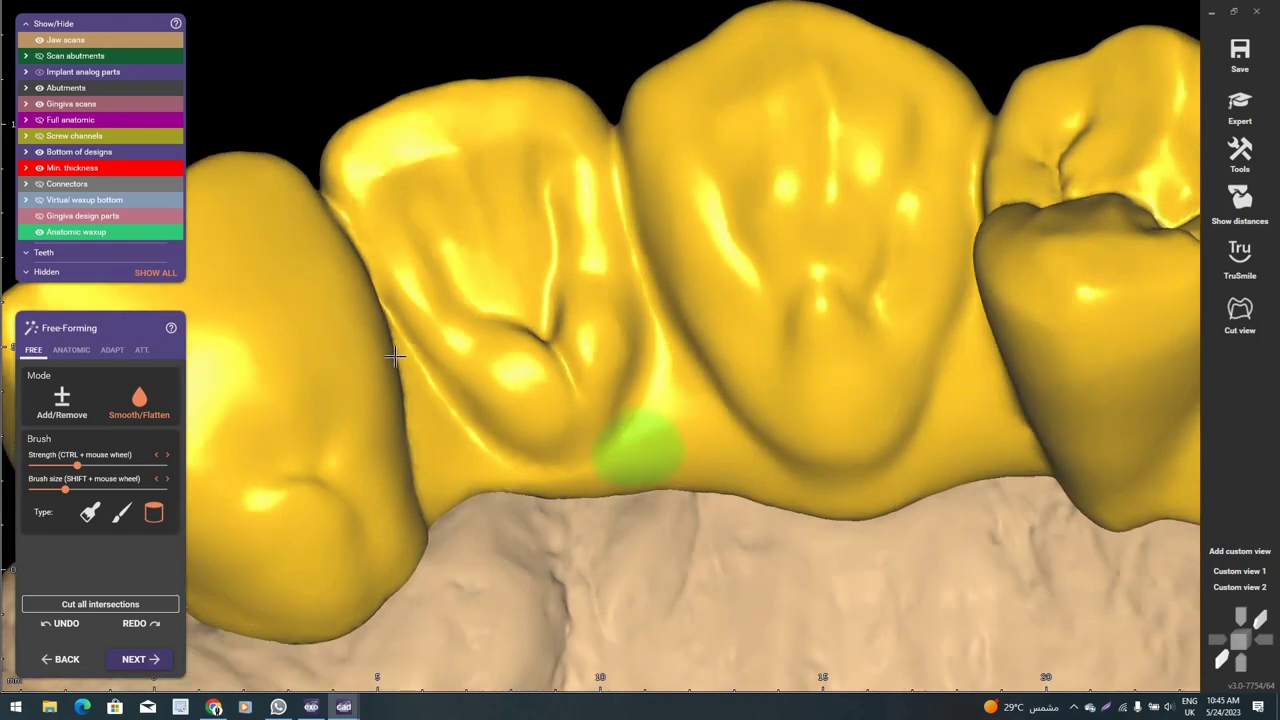
right_click_drag(414, 377, 413, 484)
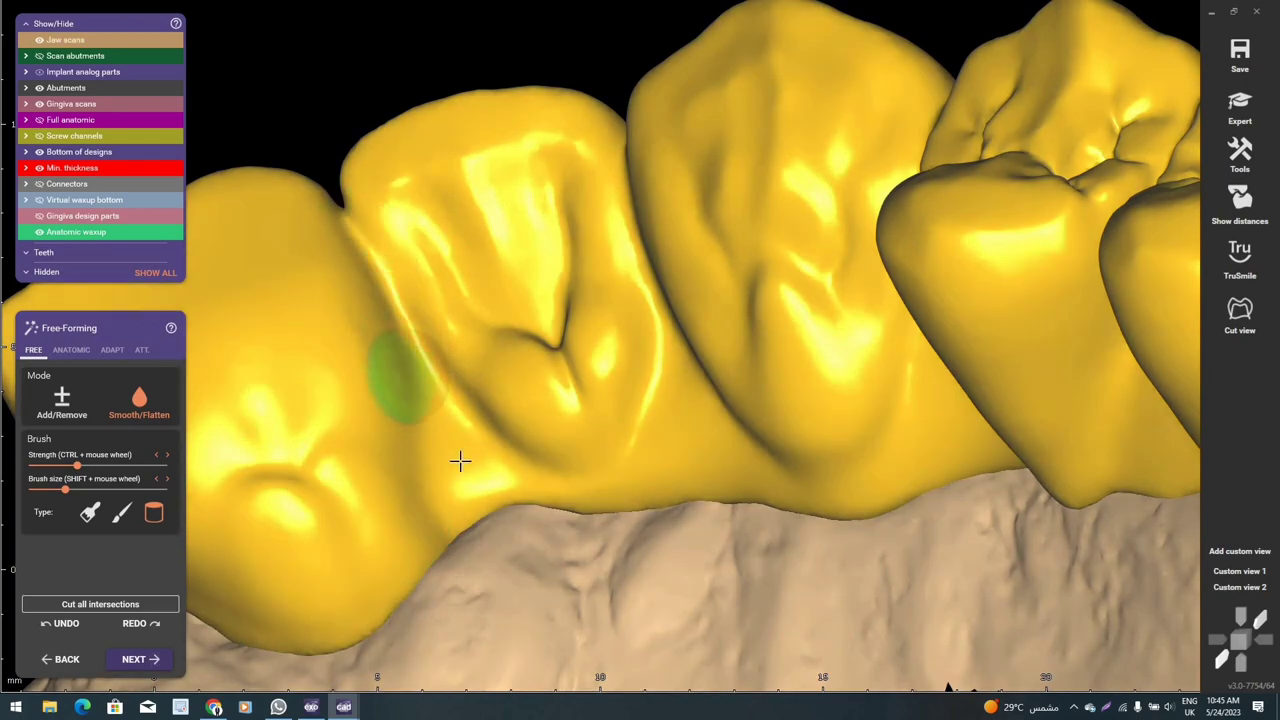
right_click_drag(391, 371, 68, 440)
- Switch the brush to Add/Remove and rotate the arch to an occlusal view
left_click(61, 400)
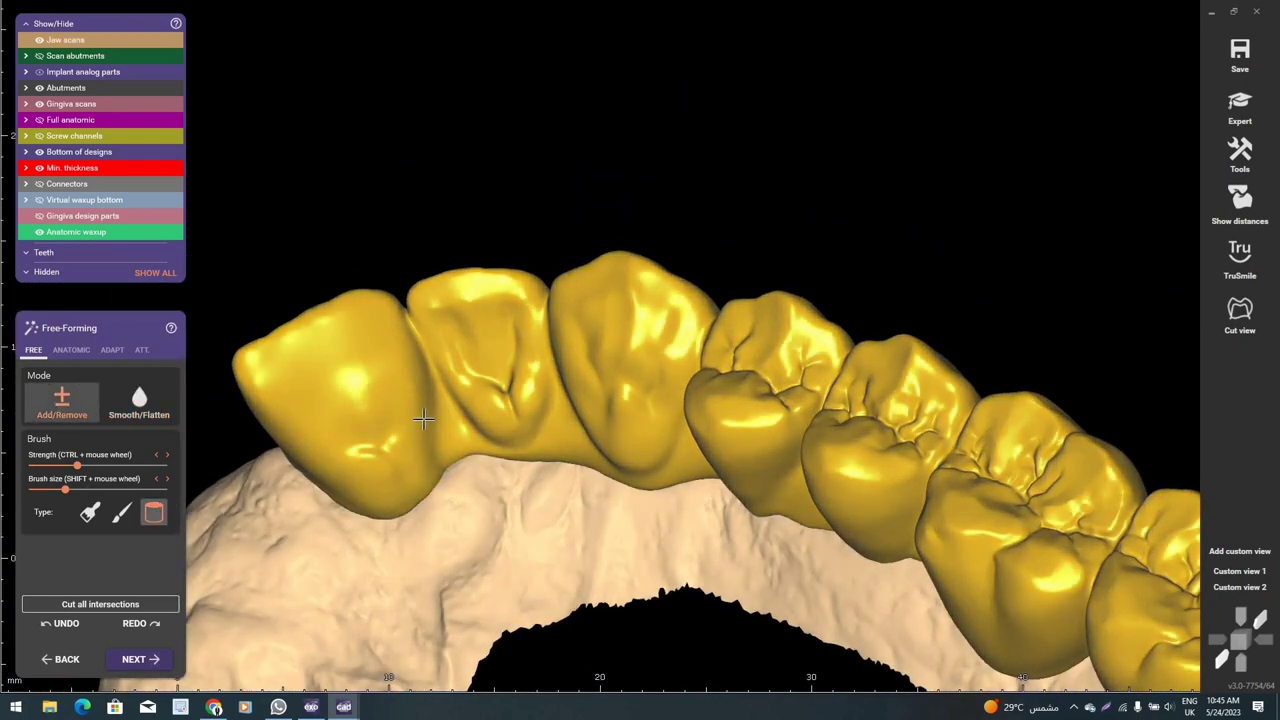
mouse_move(423, 423)
right_mouse_down()
mouse_move(418, 390)
mouse_move(441, 497)
right_mouse_up()
scroll(418, 390, "down", 2, "shift")
scroll(420, 400, "up", 3)
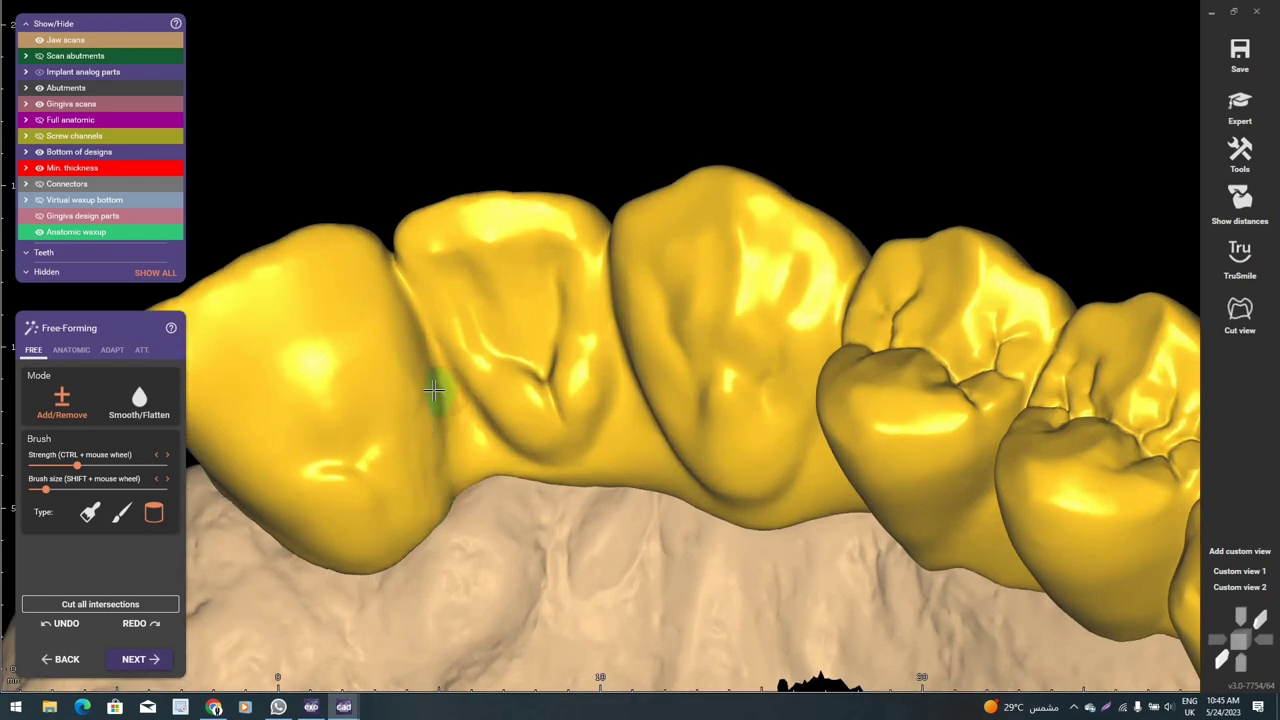
scroll(434, 392, "up", 1, "shift")
right_click_drag(434, 392, 448, 500)
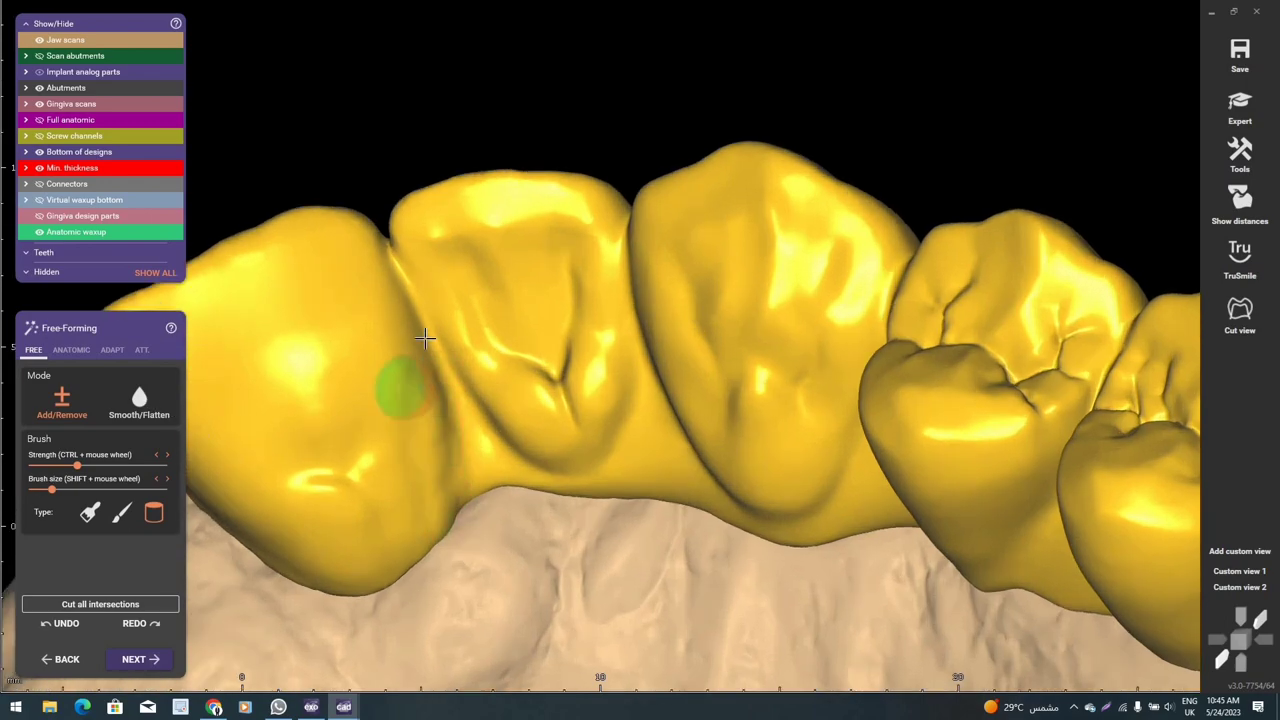
scroll(400, 365, "up", 3, "shift")
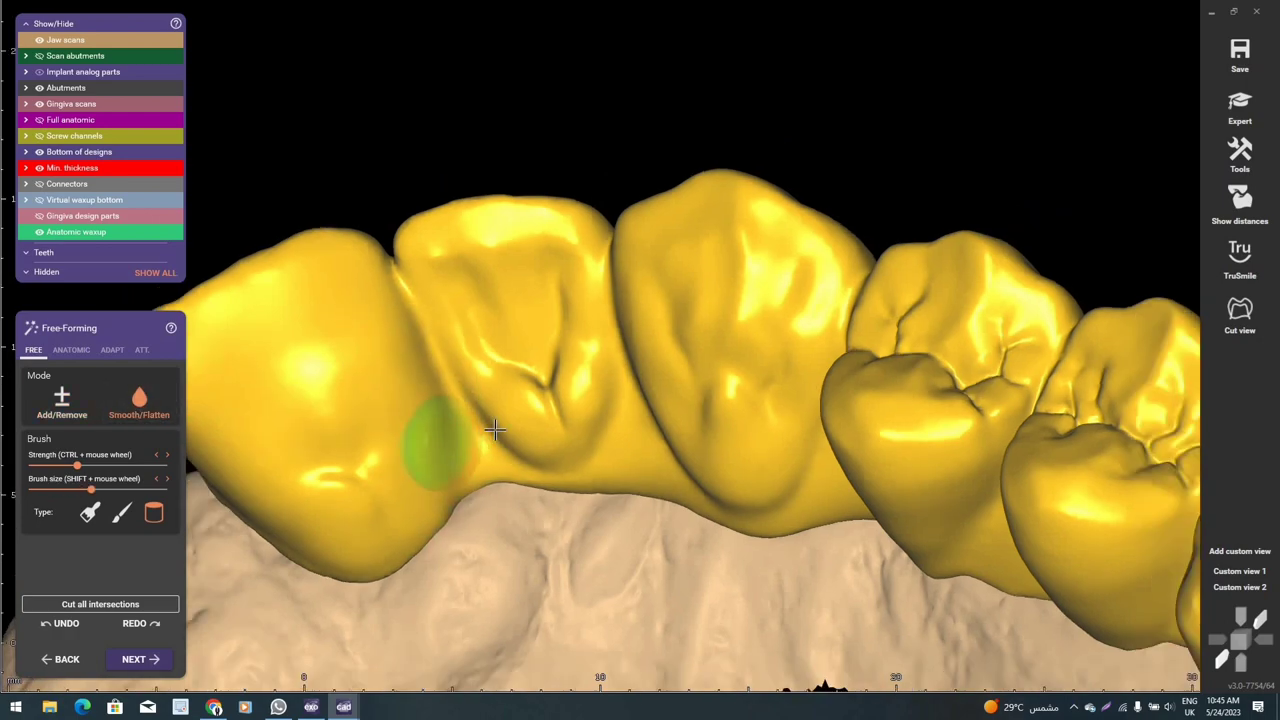
mouse_move(481, 419)
right_mouse_down()
mouse_move(559, 402)
mouse_move(591, 309)
right_mouse_up()
scroll(595, 315, "up", 2)
- Bring up the anatomic shaping presets to look them over
right_click_drag(596, 314, 540, 340)
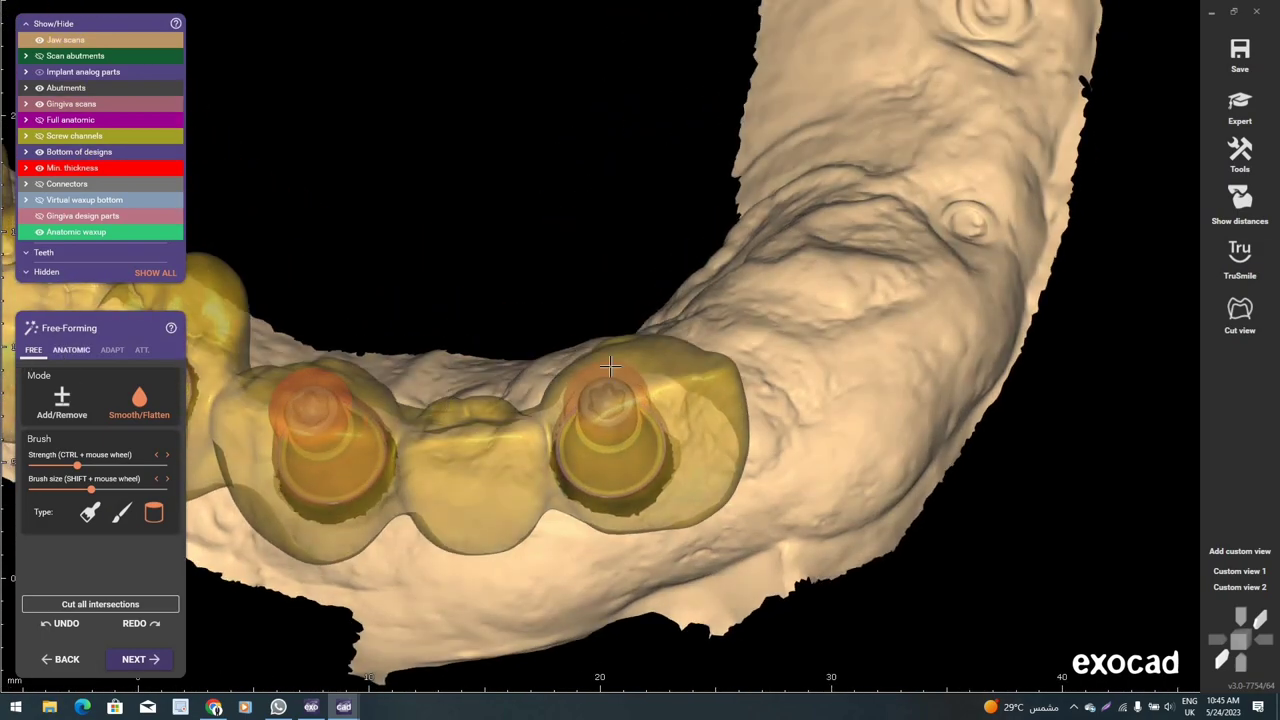
left_click(71, 349)
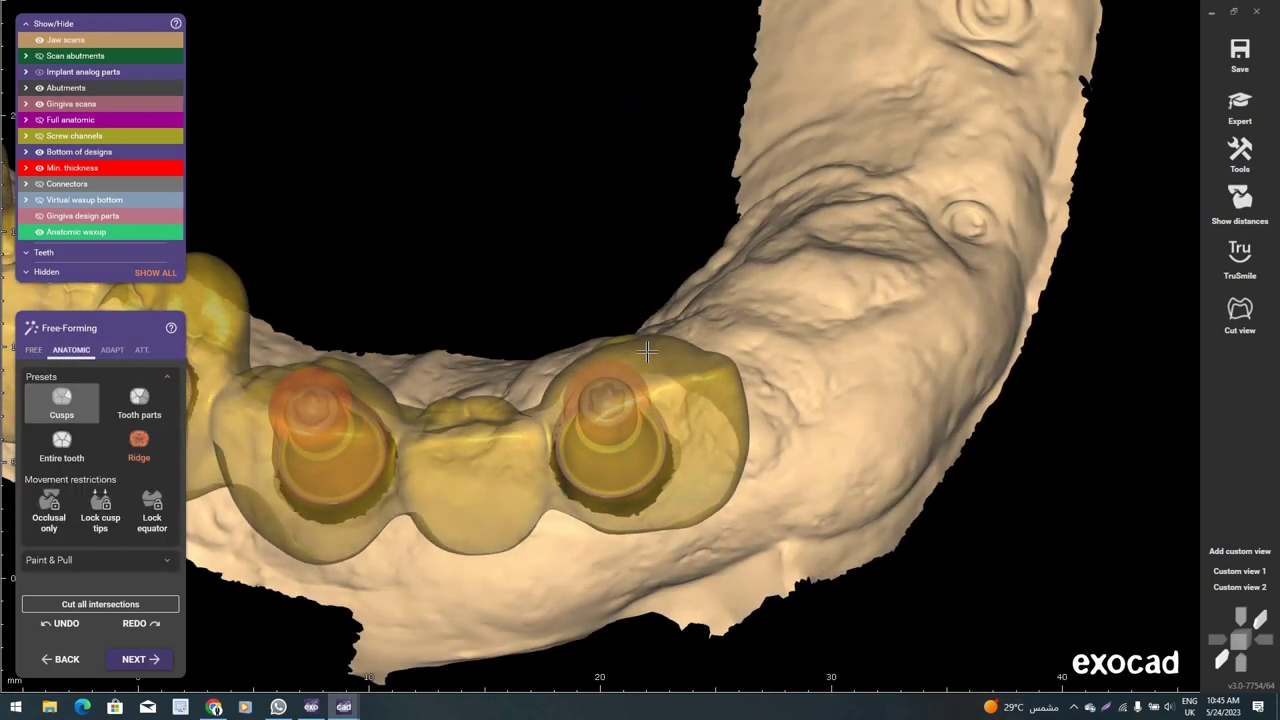
scroll(620, 340, "up", 2)
scroll(623, 328, "up", 2)
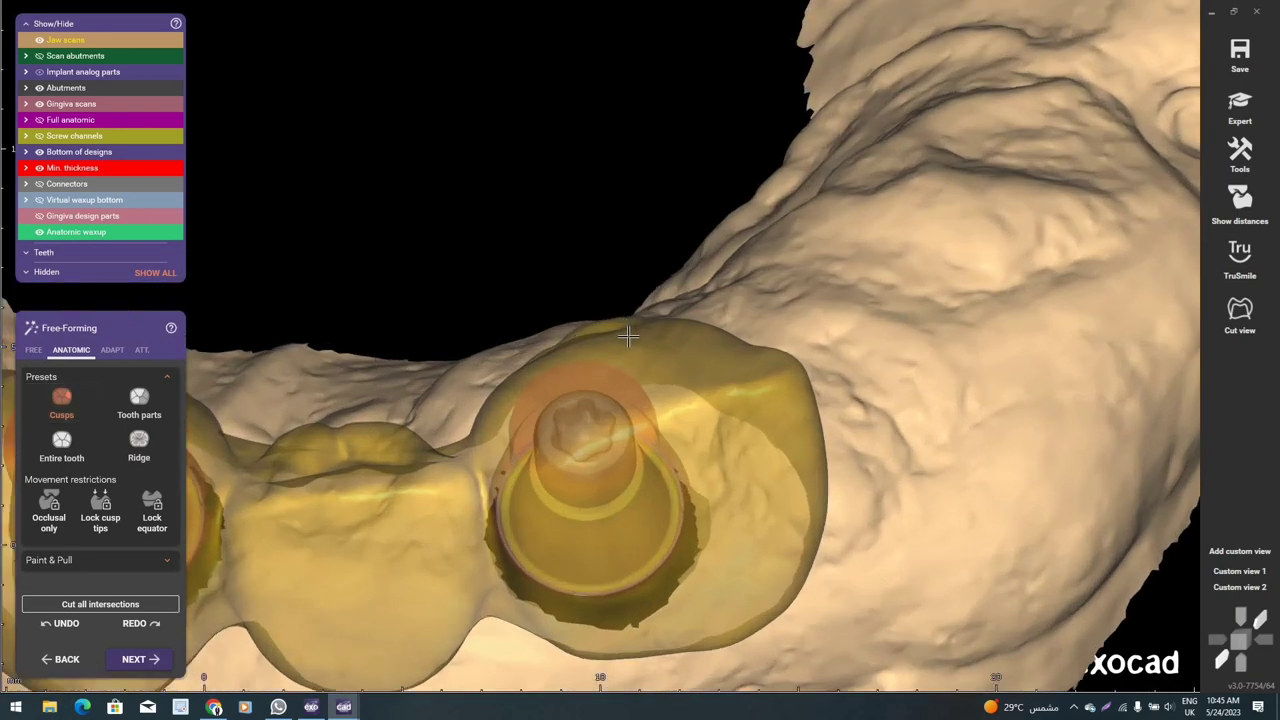
scroll(626, 348, "down", 3)
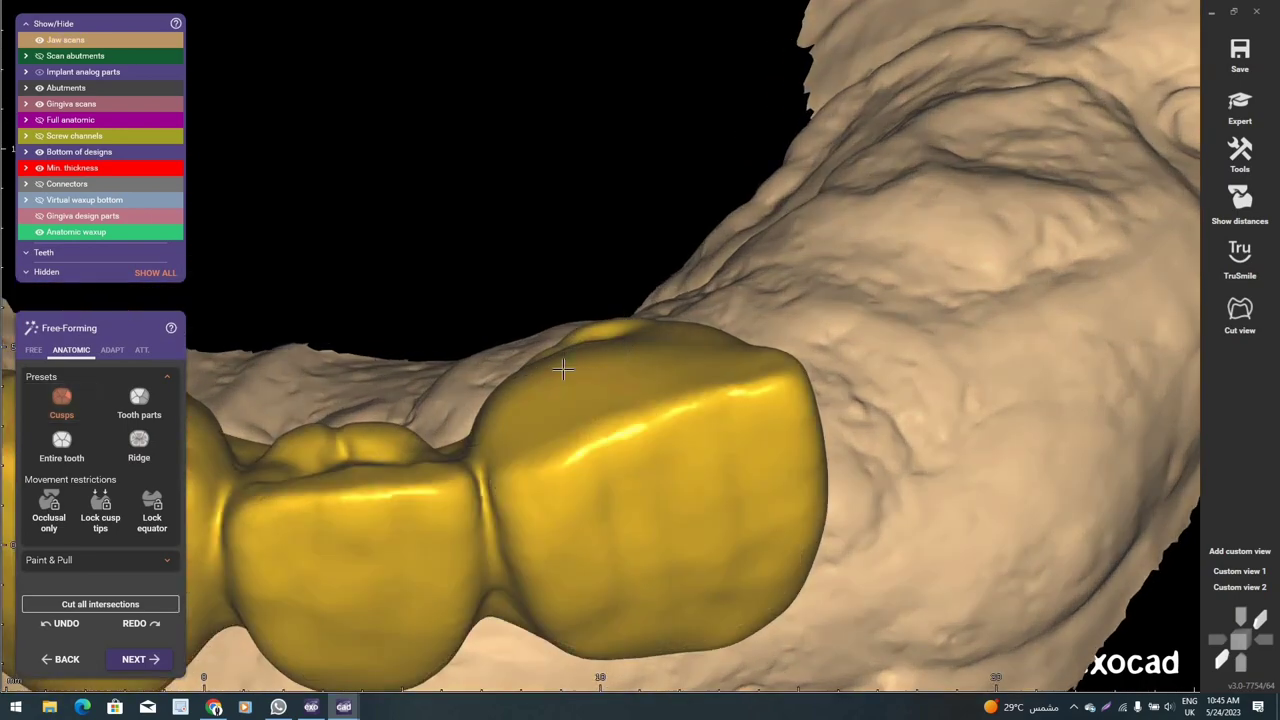
scroll(560, 360, "up", 3)
- Review the three-unit bridge, then view the whole arch of crowns from above
mouse_move(546, 389)
right_mouse_down()
mouse_move(531, 428)
mouse_move(597, 343)
mouse_move(546, 377)
right_mouse_up()
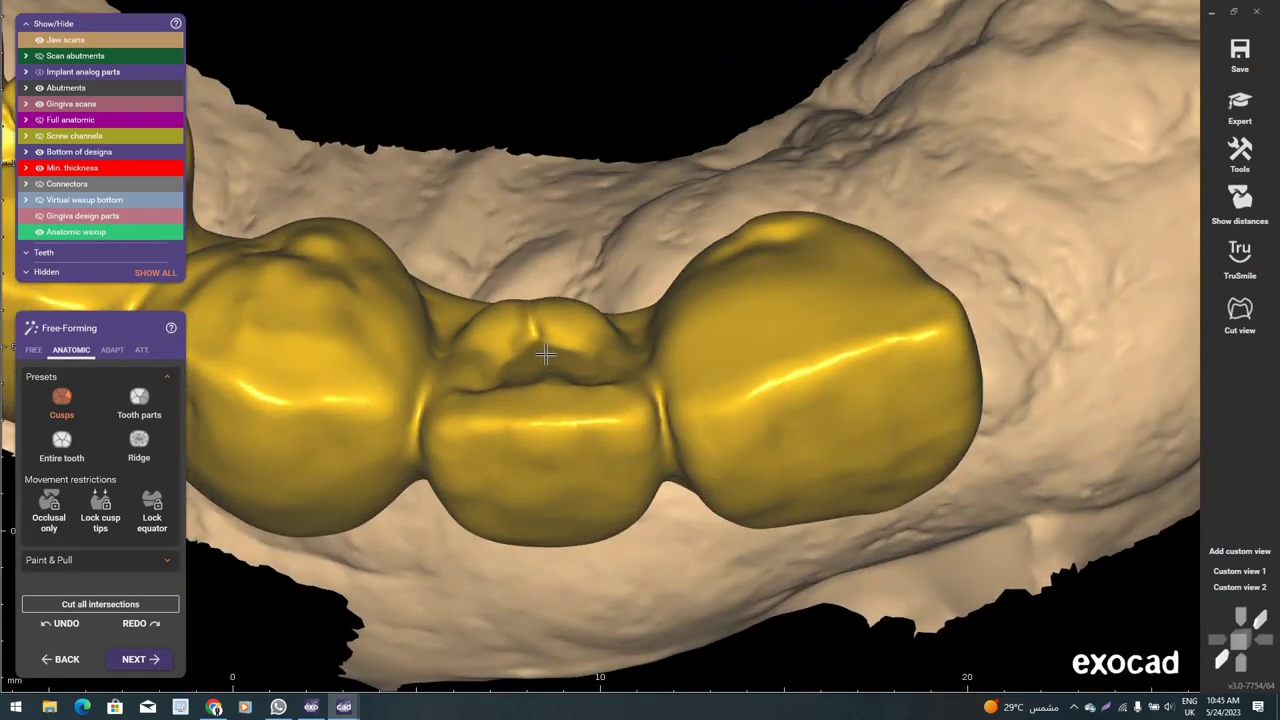
scroll(551, 366, "down", 3)
right_click_drag(551, 366, 520, 320)
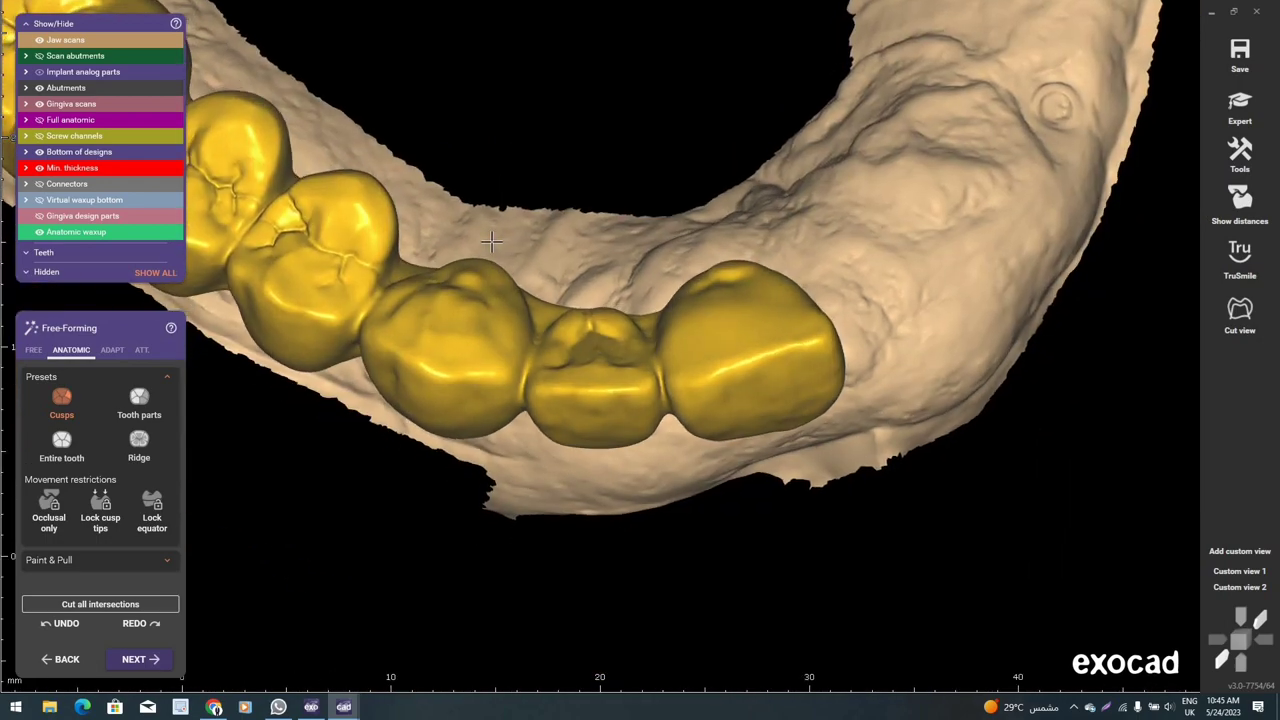
scroll(483, 256, "up", 4)
scroll(512, 216, "down", 3)
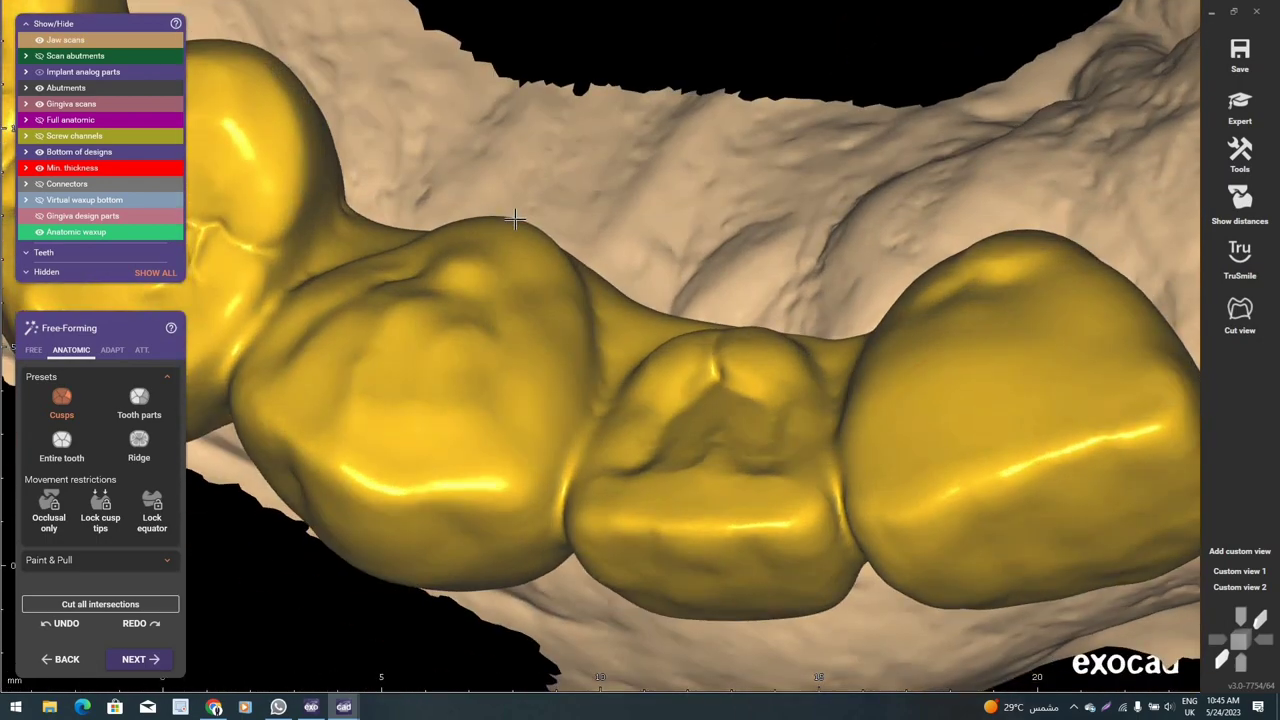
scroll(514, 230, "up", 4)
scroll(531, 271, "down", 4)
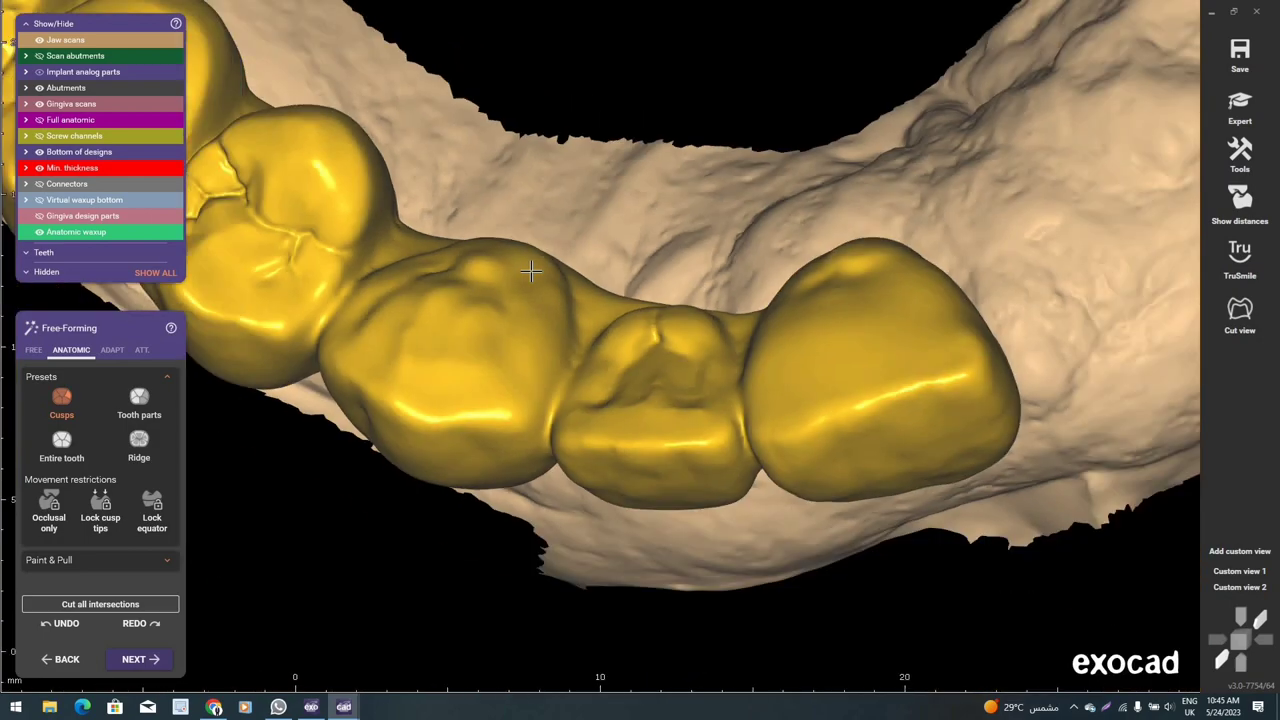
right_click_drag(531, 271, 41, 371)
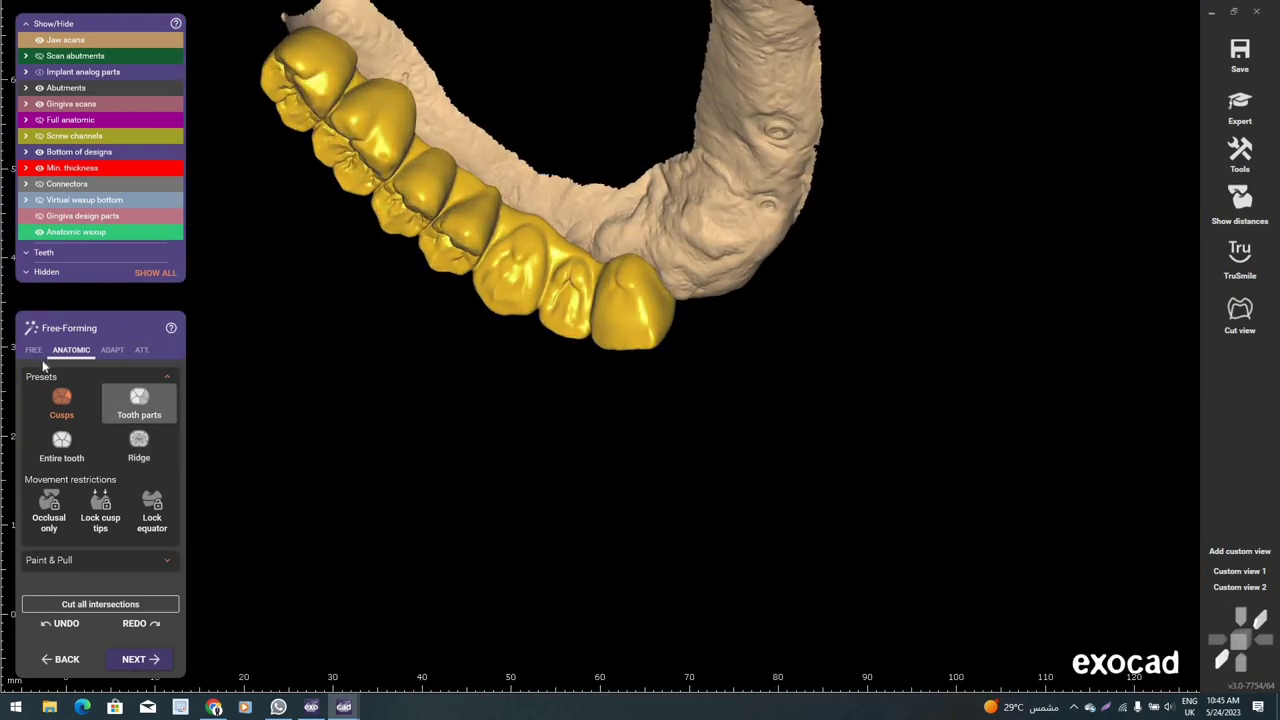
- Adjust the smoothing brush strength and size, then smooth the crown top beside the abutment
right_click_drag(593, 296, 571, 286)
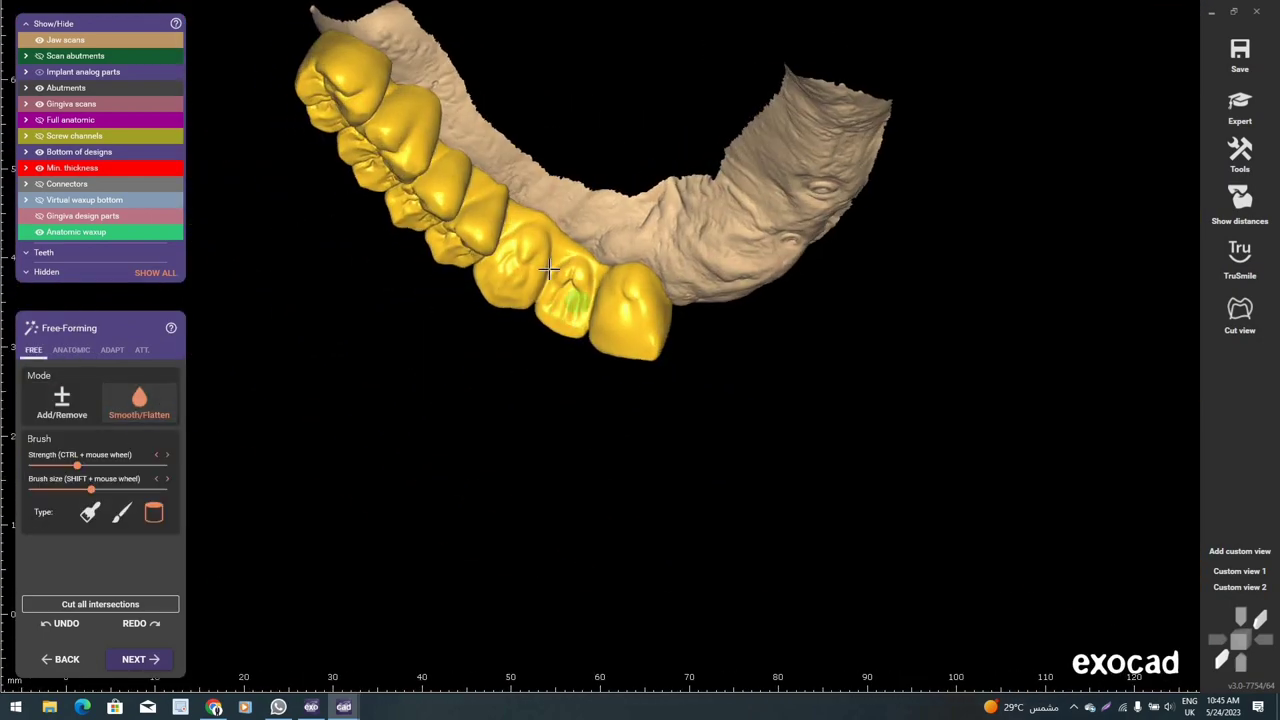
scroll(649, 277, "up", 3)
scroll(640, 322, "up", 2)
scroll(686, 278, "down", 2)
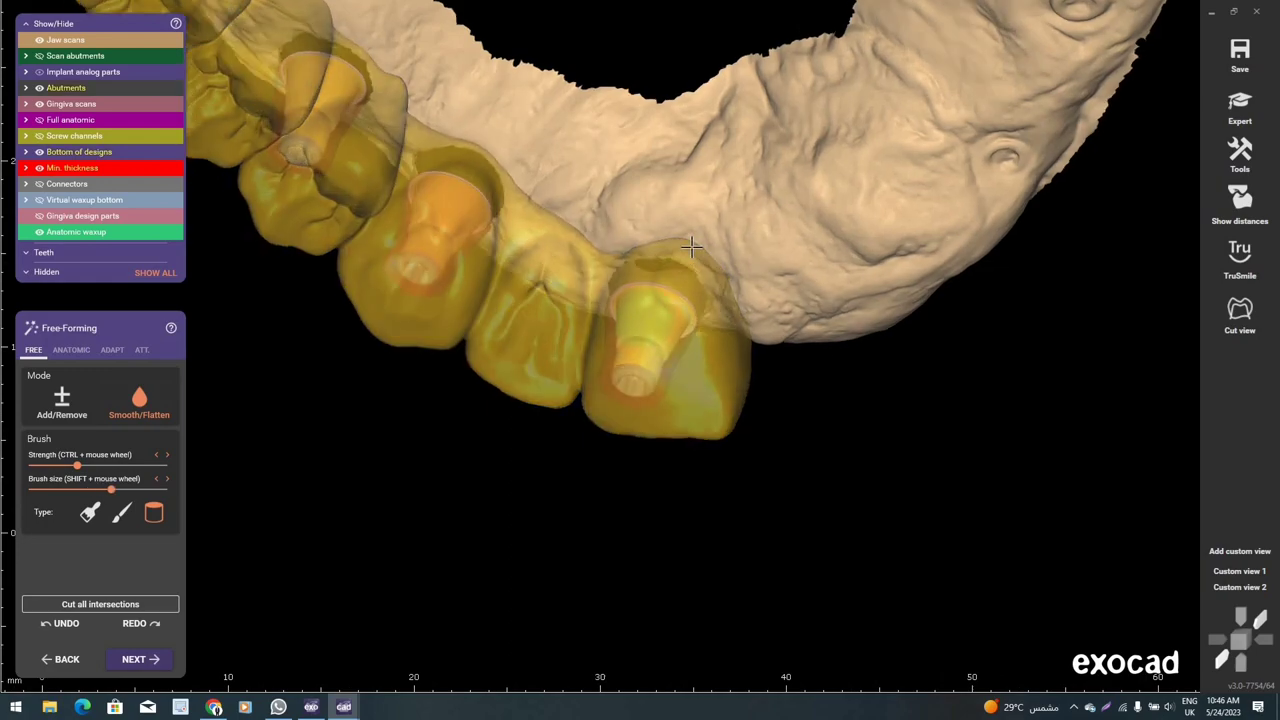
scroll(483, 360, "up", 3)
left_click(624, 296)
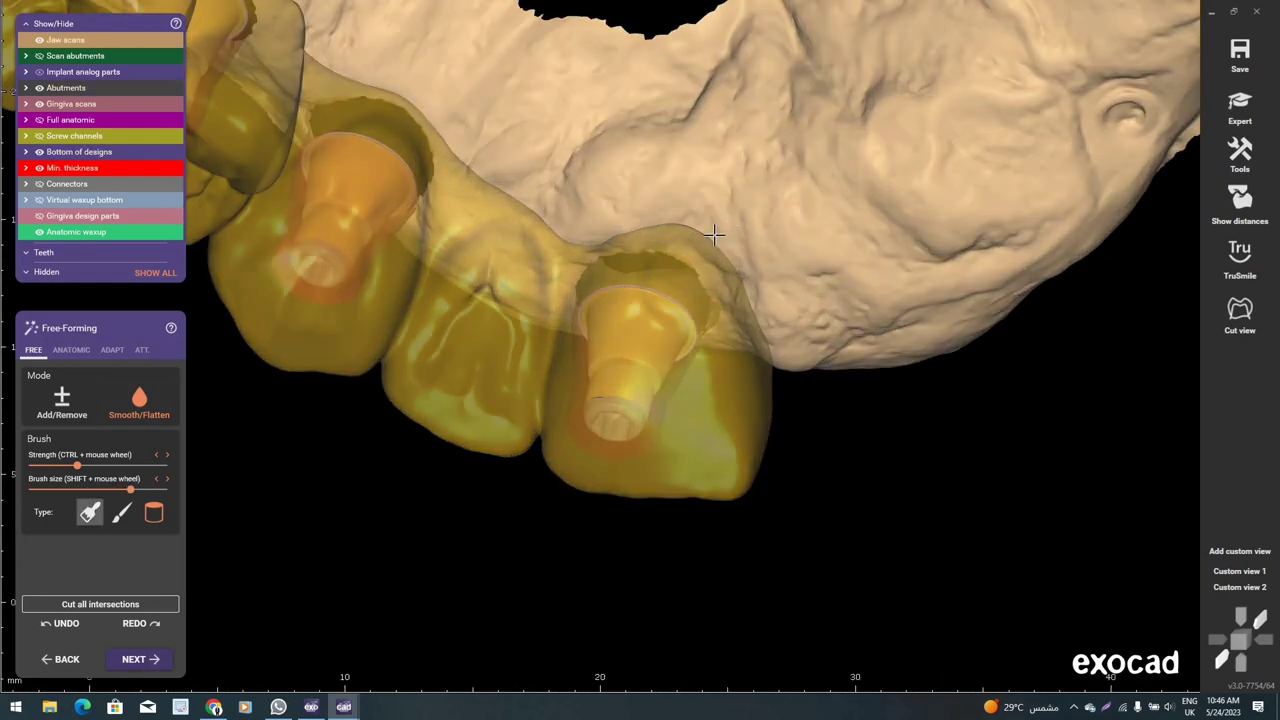
left_click_drag(714, 234, 673, 236)
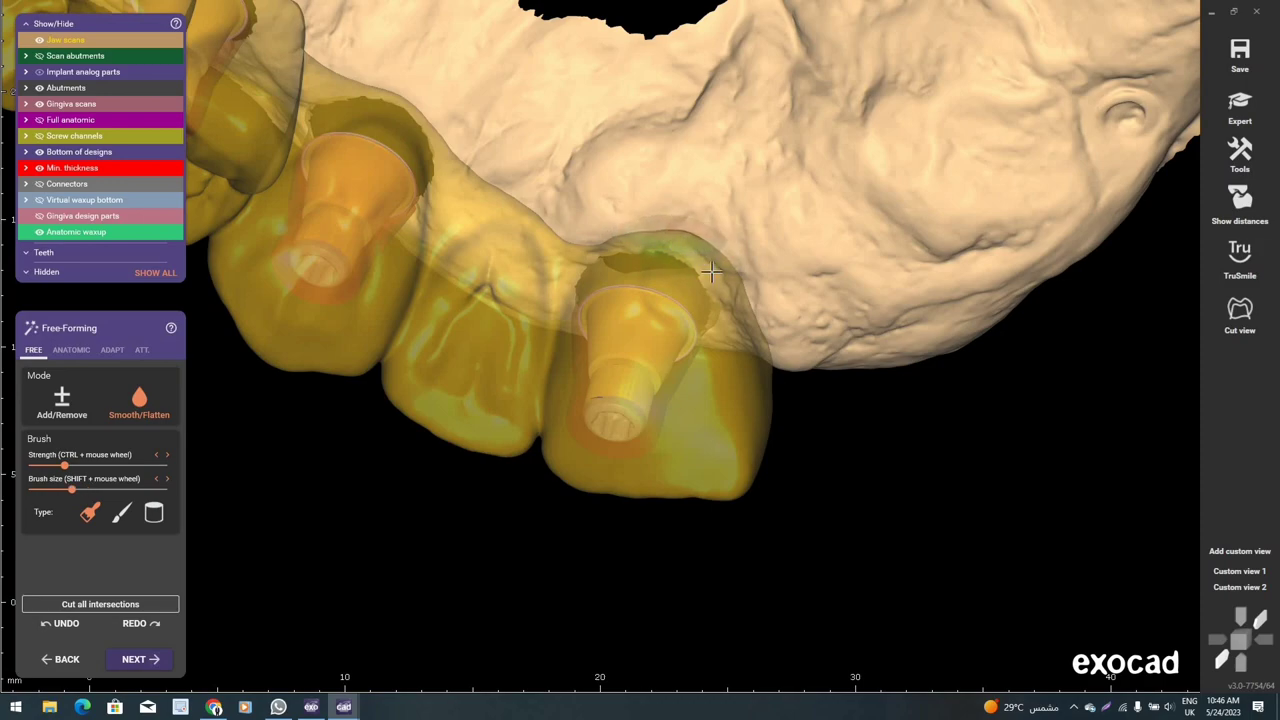
left_click_drag(711, 271, 700, 254)
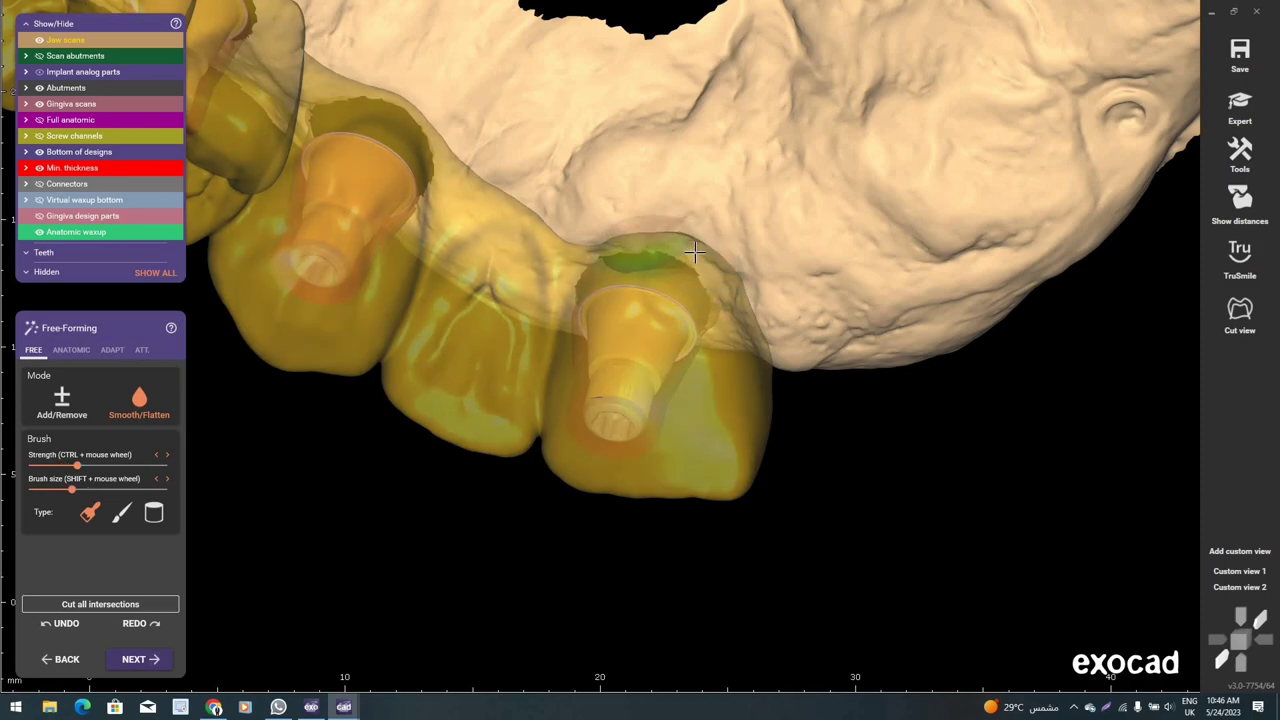
- Orbit the jaw to check the crown row end-on and from the side
mouse_move(650, 270)
right_mouse_down()
mouse_move(519, 196)
mouse_move(468, 149)
right_mouse_up()
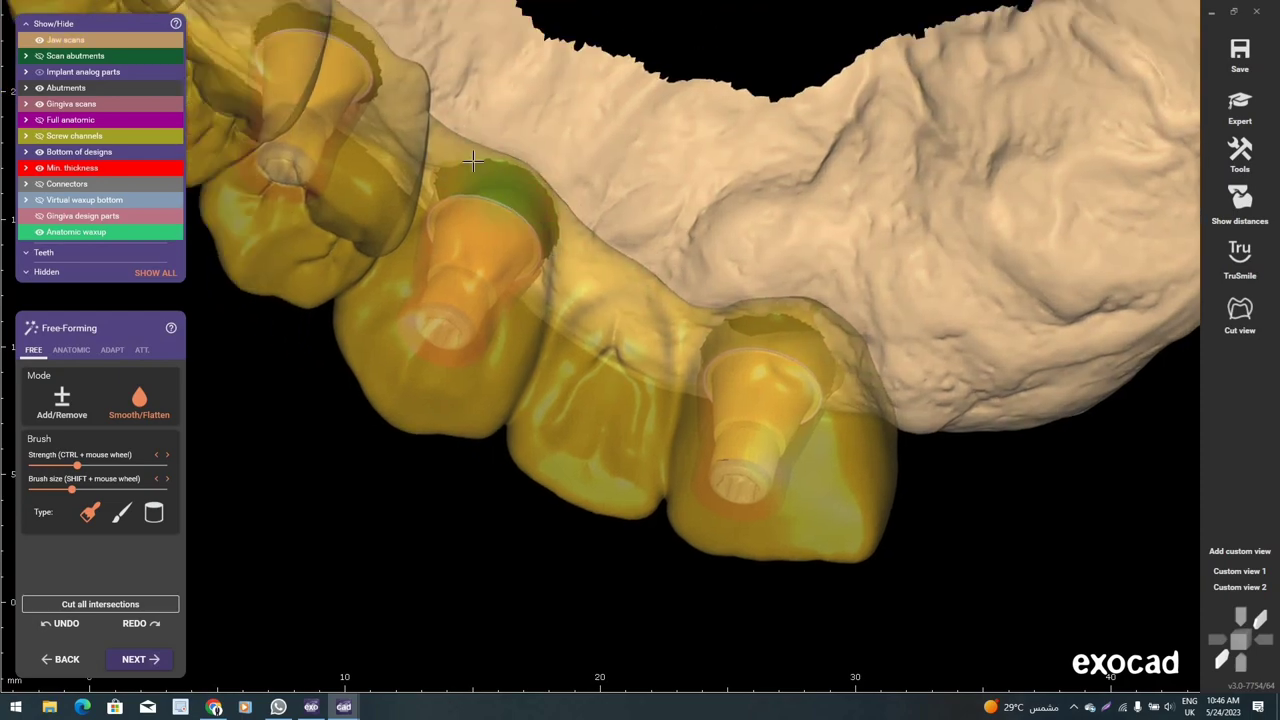
scroll(463, 144, "up", 1)
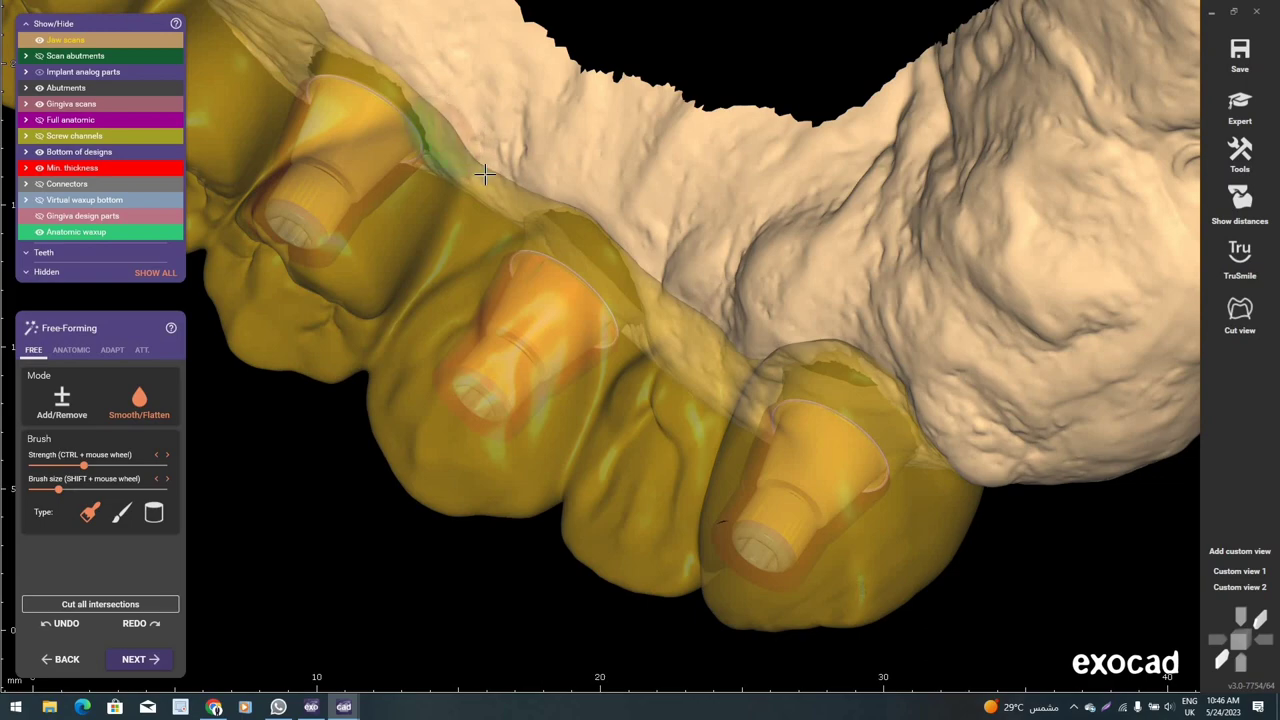
right_click_drag(476, 182, 386, 97)
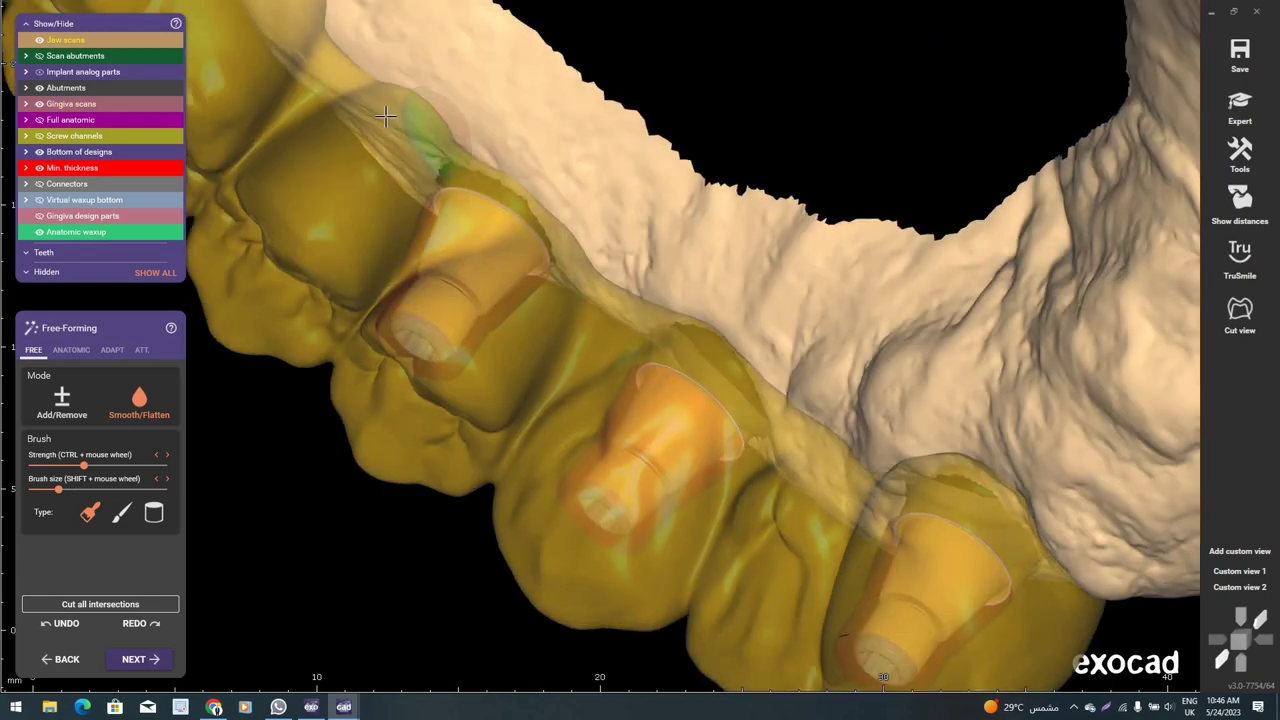
right_click_drag(421, 152, 432, 193)
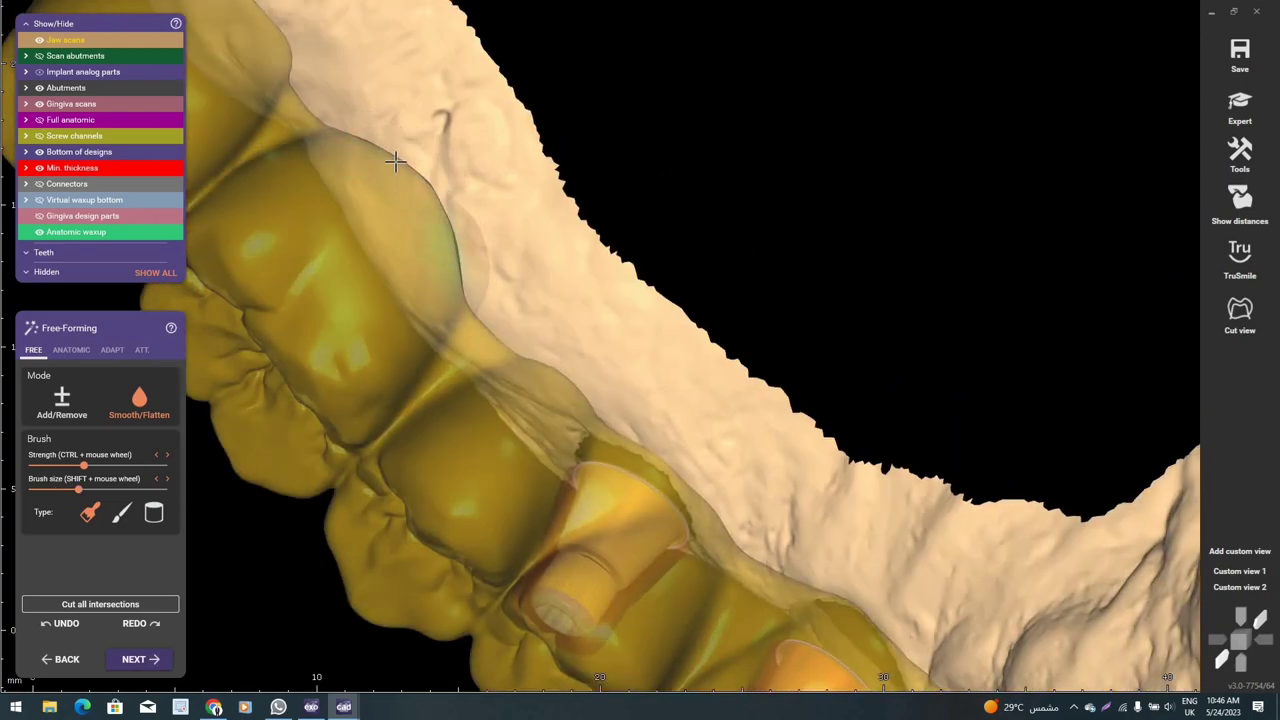
right_click_drag(511, 245, 466, 191)
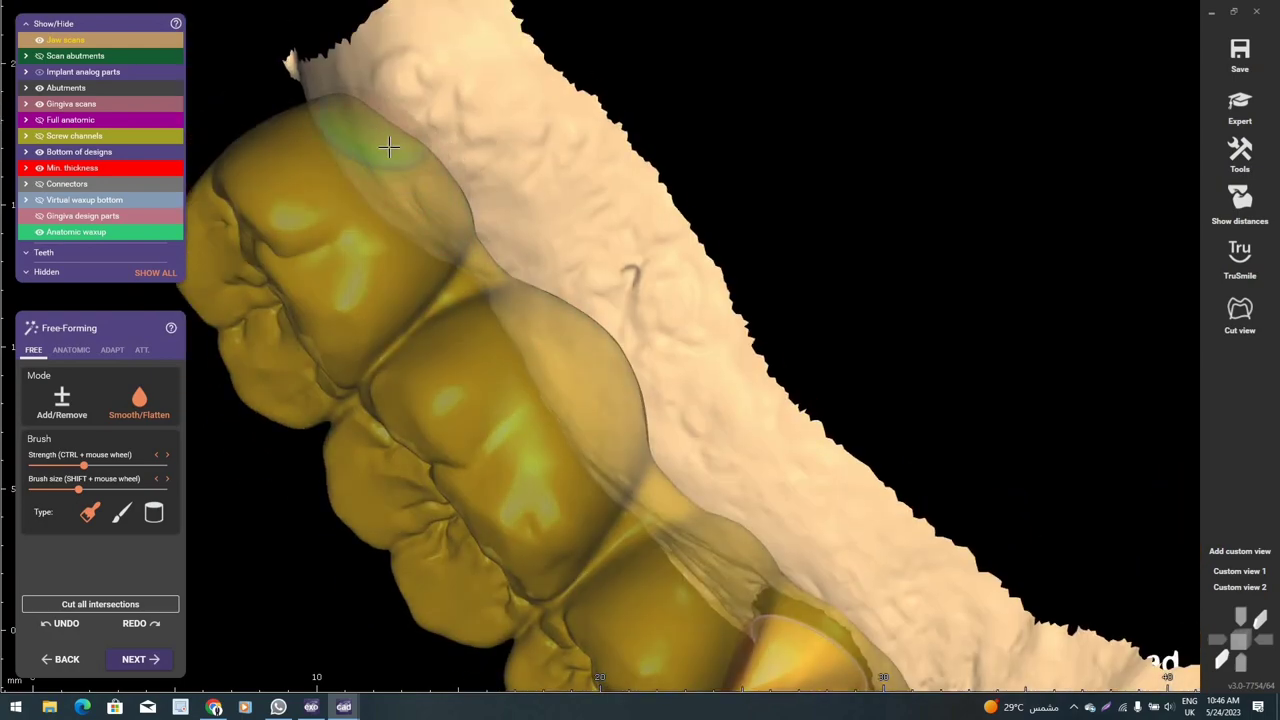
right_click_drag(389, 147, 424, 180)
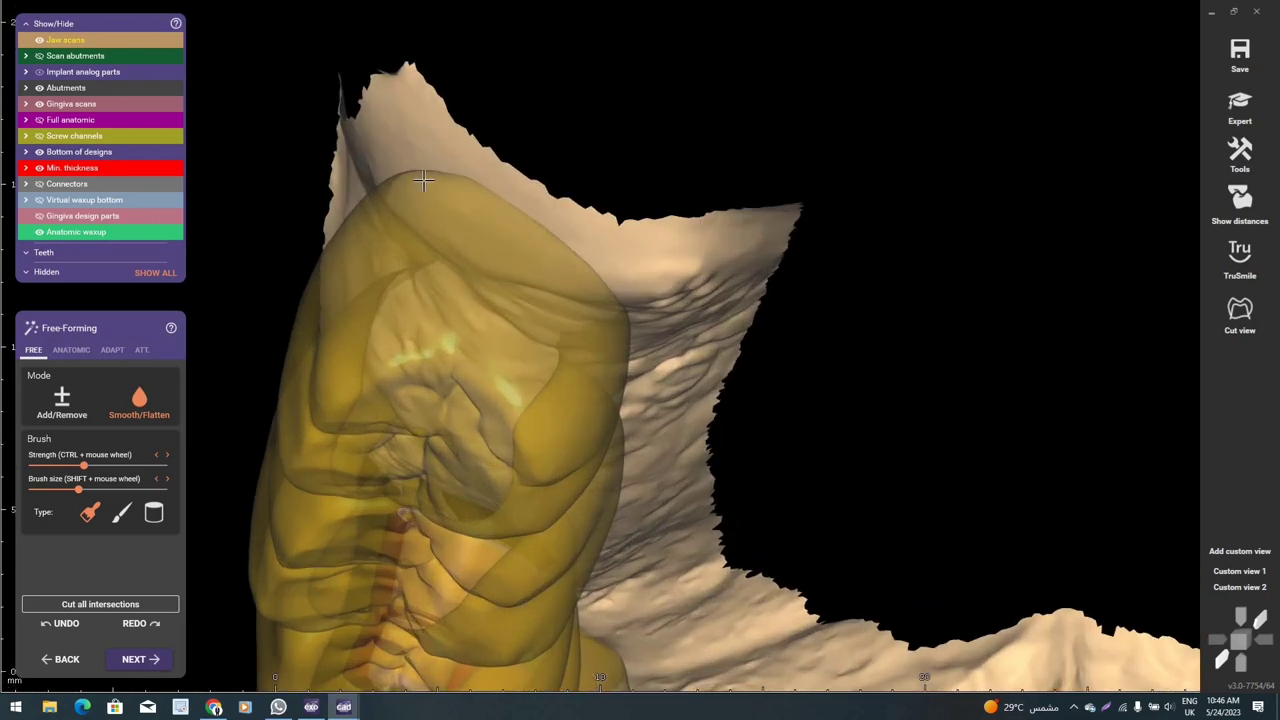
right_click_drag(503, 209, 272, 150)
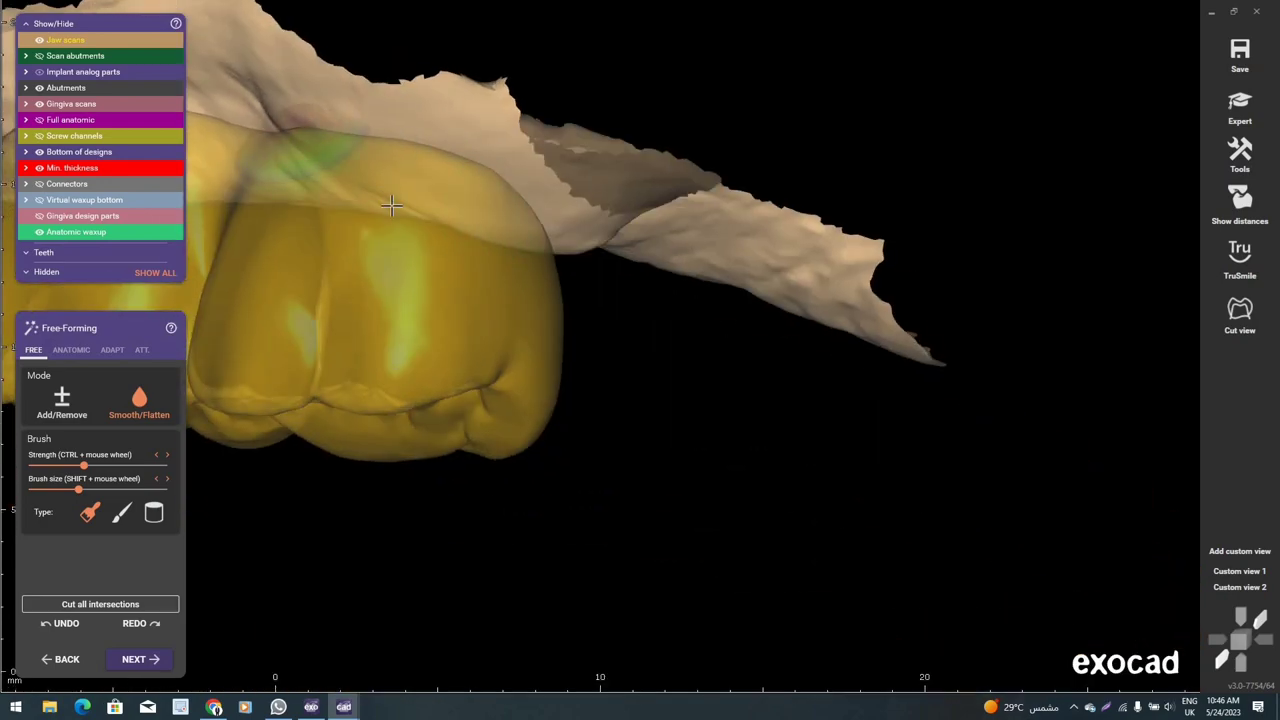
scroll(479, 354, "down", 5)
mouse_move(479, 354)
right_mouse_down()
mouse_move(526, 367)
mouse_move(790, 333)
right_mouse_up()
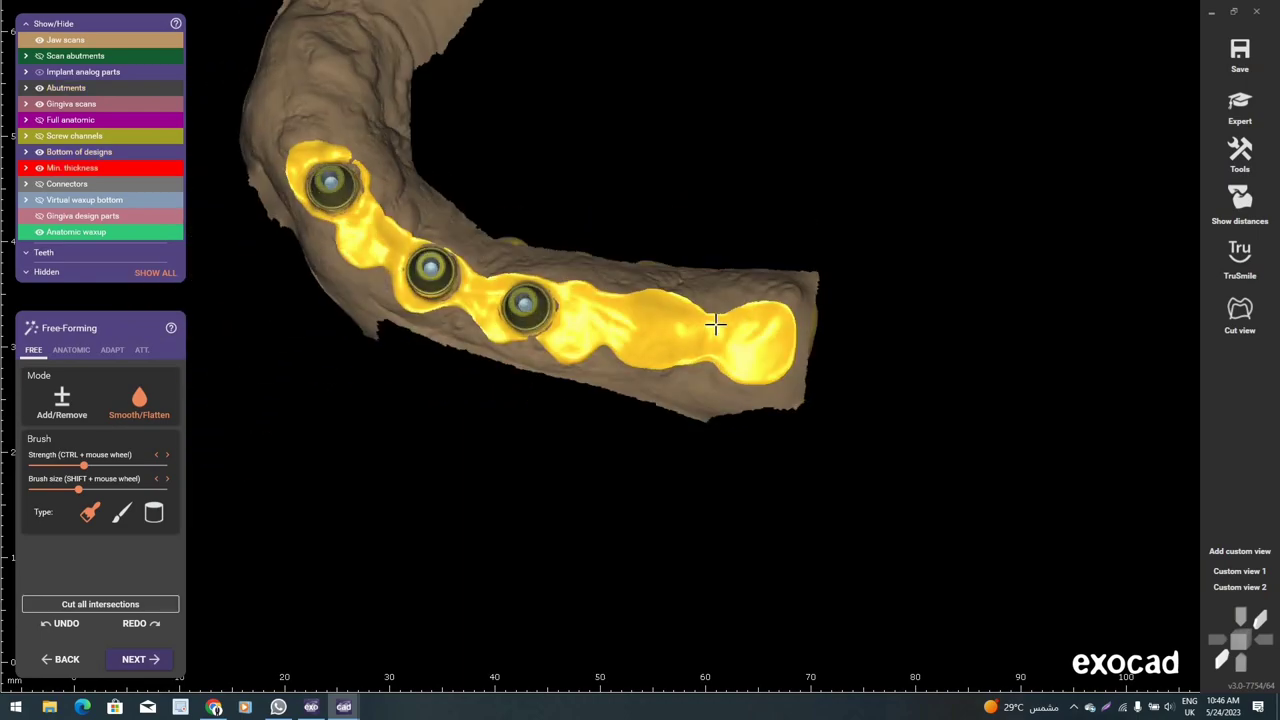
- Smooth the bridge underside beside the implant opening and out toward both ends
scroll(790, 333, "up", 4)
scroll(834, 374, "up", 3, "shift")
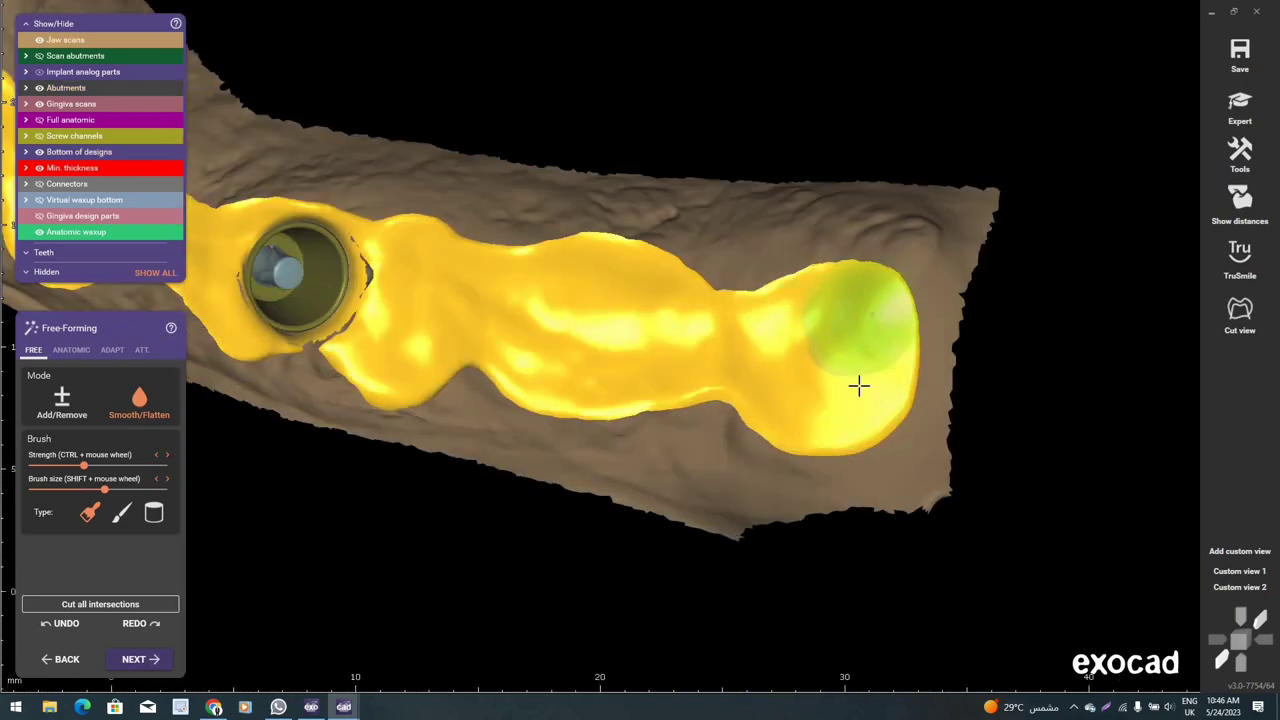
mouse_move(684, 355)
left_mouse_down()
mouse_move(740, 354)
mouse_move(620, 354)
mouse_move(794, 349)
mouse_move(543, 366)
mouse_move(566, 294)
mouse_move(440, 316)
mouse_move(414, 251)
mouse_move(420, 320)
mouse_move(402, 364)
left_mouse_up()
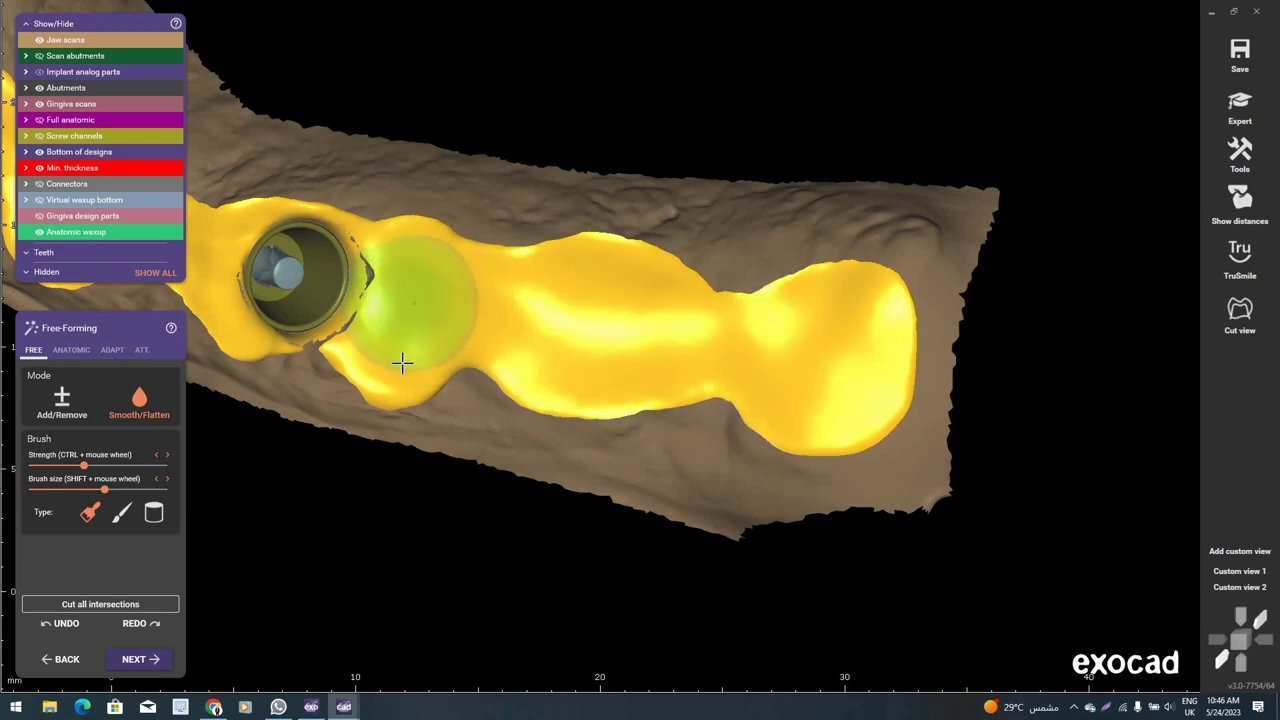
right_click_drag(414, 297, 390, 310)
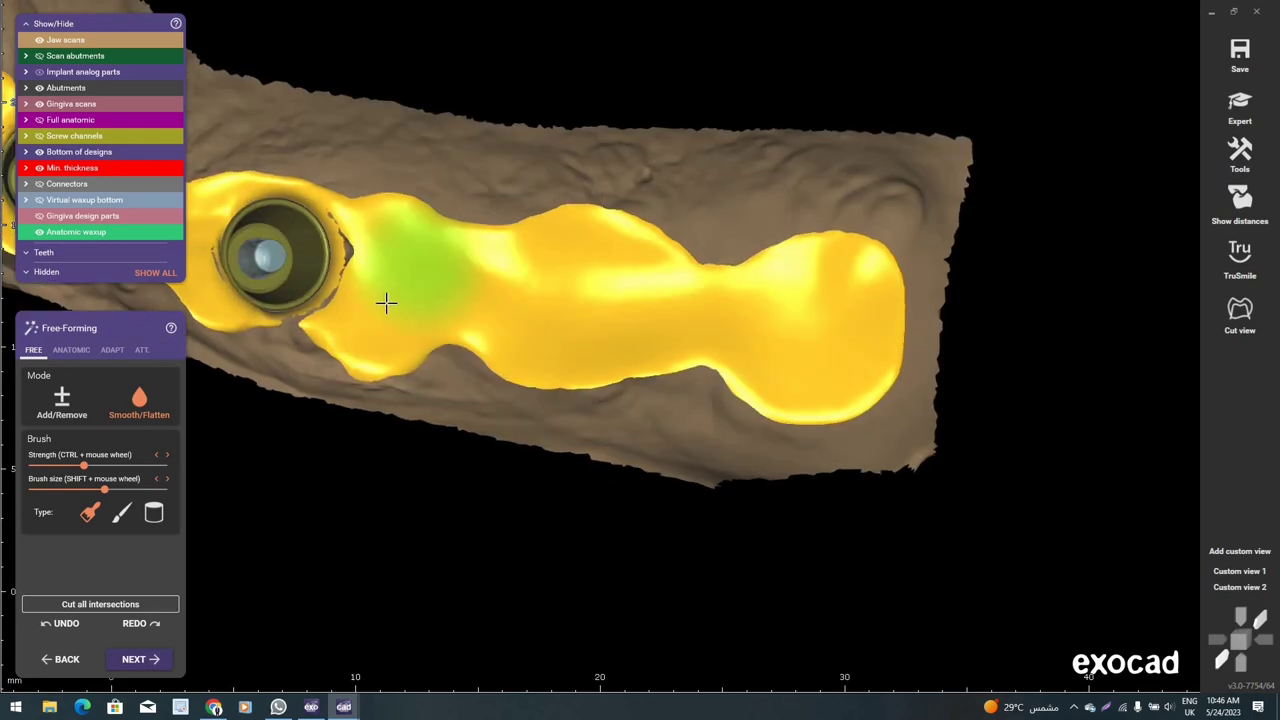
scroll(390, 310, "down", 3, "shift")
scroll(382, 313, "up", 2, "ctrl")
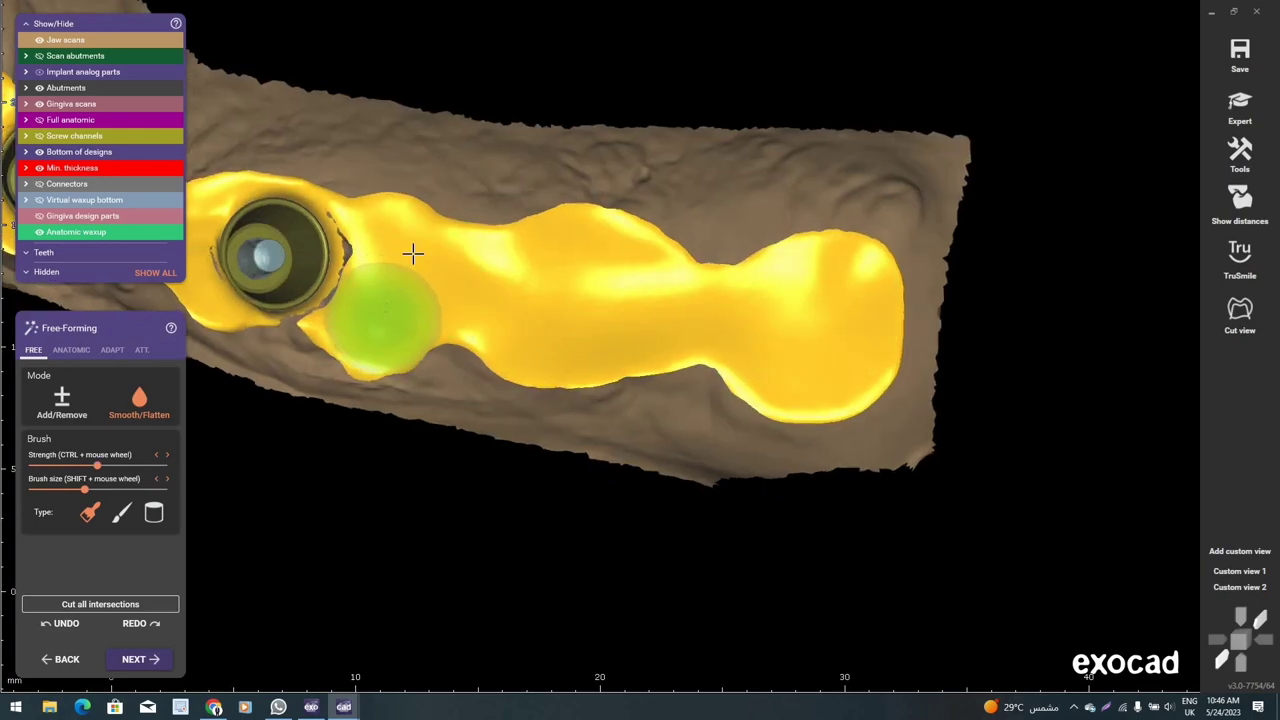
mouse_move(413, 253)
left_mouse_down()
mouse_move(386, 323)
mouse_move(363, 310)
left_mouse_up()
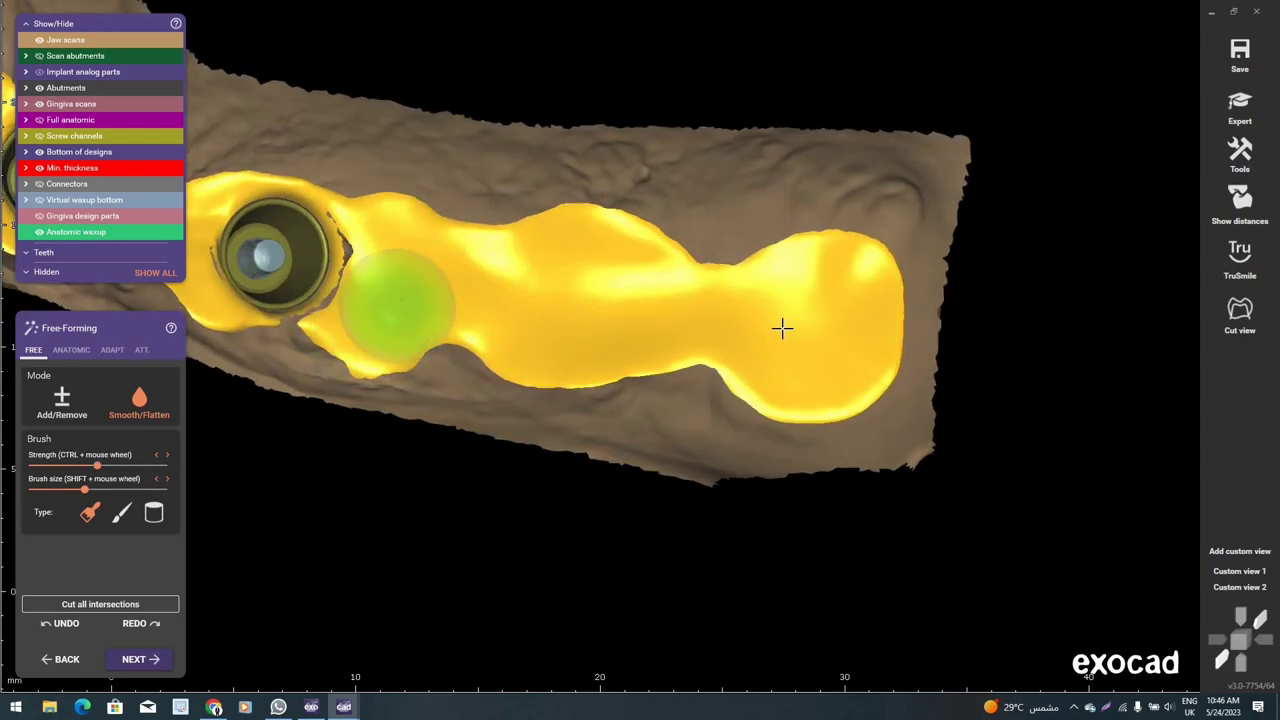
mouse_move(782, 327)
left_mouse_down()
mouse_move(828, 366)
mouse_move(846, 263)
mouse_move(646, 283)
mouse_move(556, 251)
mouse_move(589, 309)
mouse_move(394, 277)
mouse_move(751, 294)
left_mouse_up()
mouse_move(751, 294)
right_mouse_down()
mouse_move(724, 238)
mouse_move(717, 251)
right_mouse_up()
- Rotate the jaw to view the implants, ending near the outermost one
mouse_move(626, 317)
right_mouse_down()
mouse_move(543, 309)
mouse_move(535, 231)
mouse_move(472, 226)
right_mouse_up()
right_click_drag(442, 340, 428, 277)
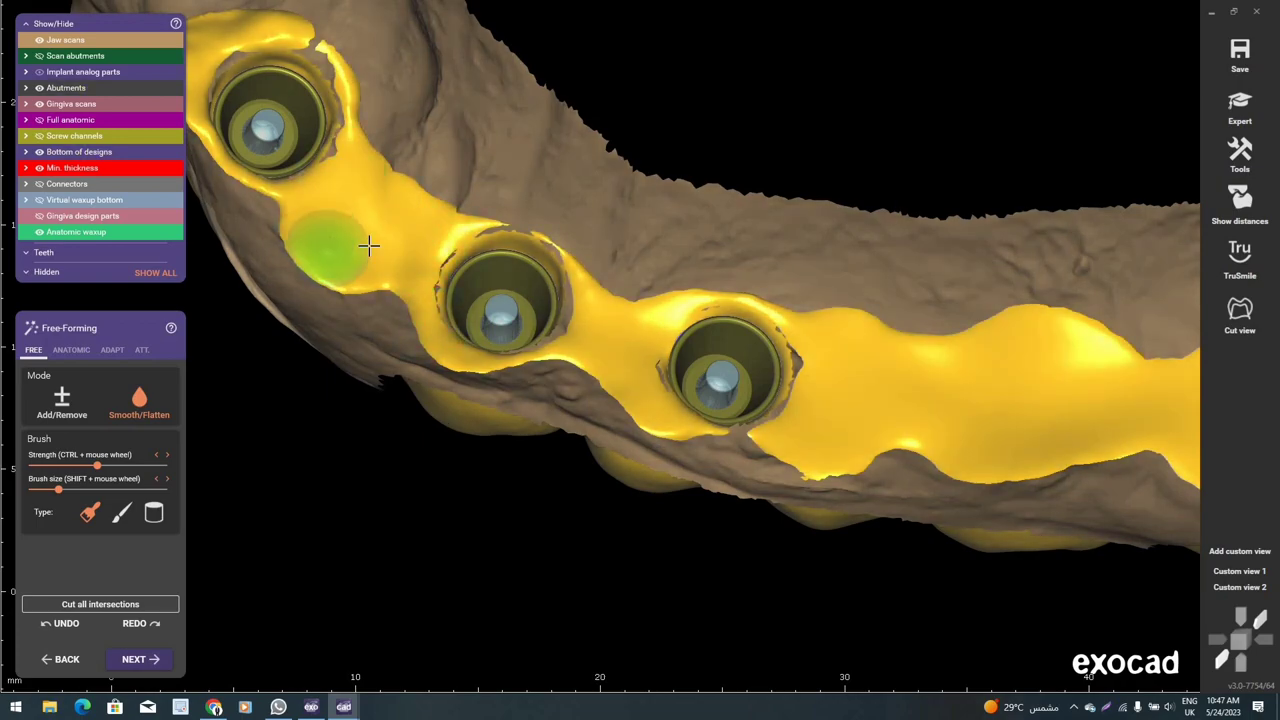
mouse_move(469, 317)
right_mouse_down()
mouse_move(357, 157)
mouse_move(393, 112)
right_mouse_up()
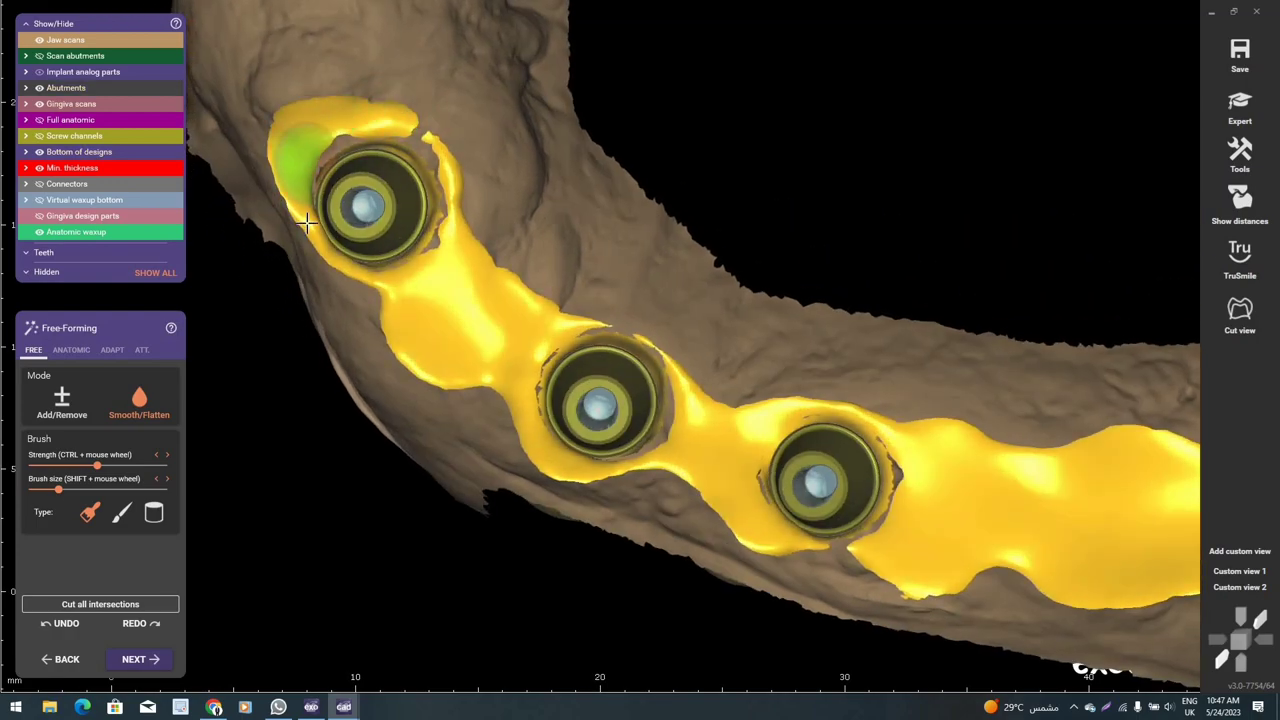
right_click_drag(307, 222, 310, 255)
scroll(310, 255, "down", 2, "shift")
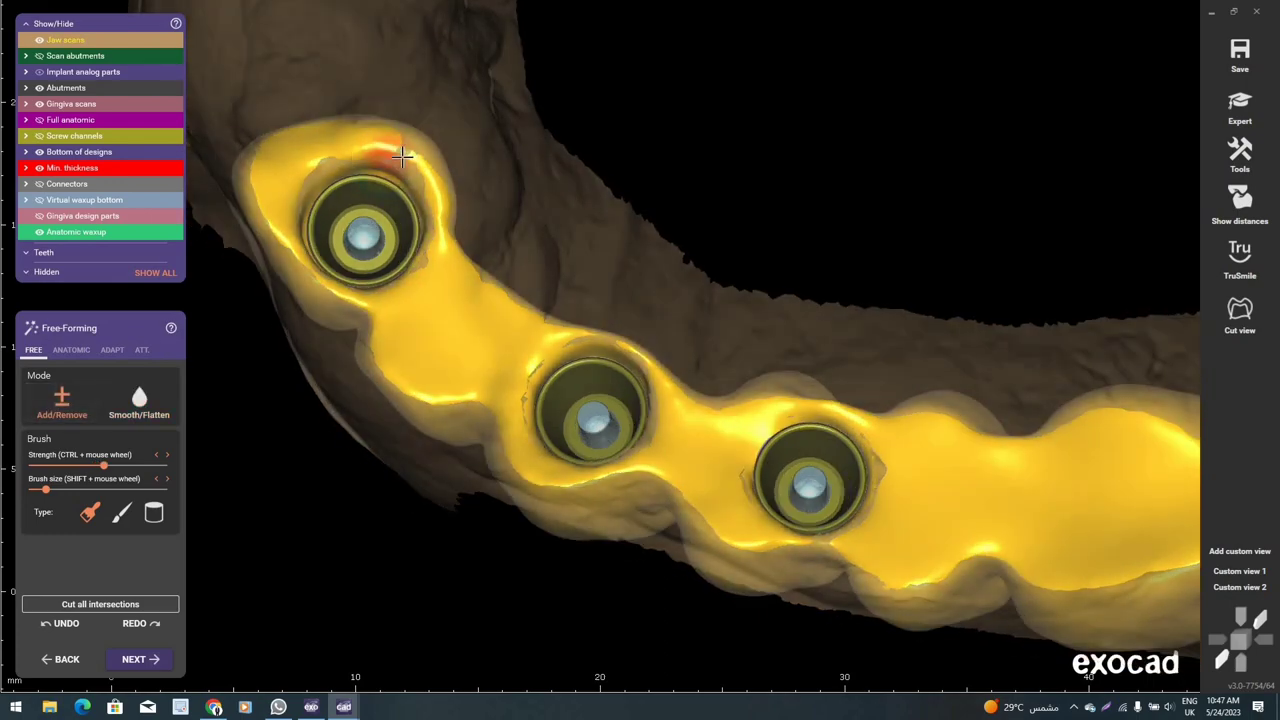
- Orbit to a tilted, steeper side view of the implants
scroll(404, 152, "up", 1, "shift")
scroll(406, 156, "up", 2)
scroll(418, 179, "up", 1)
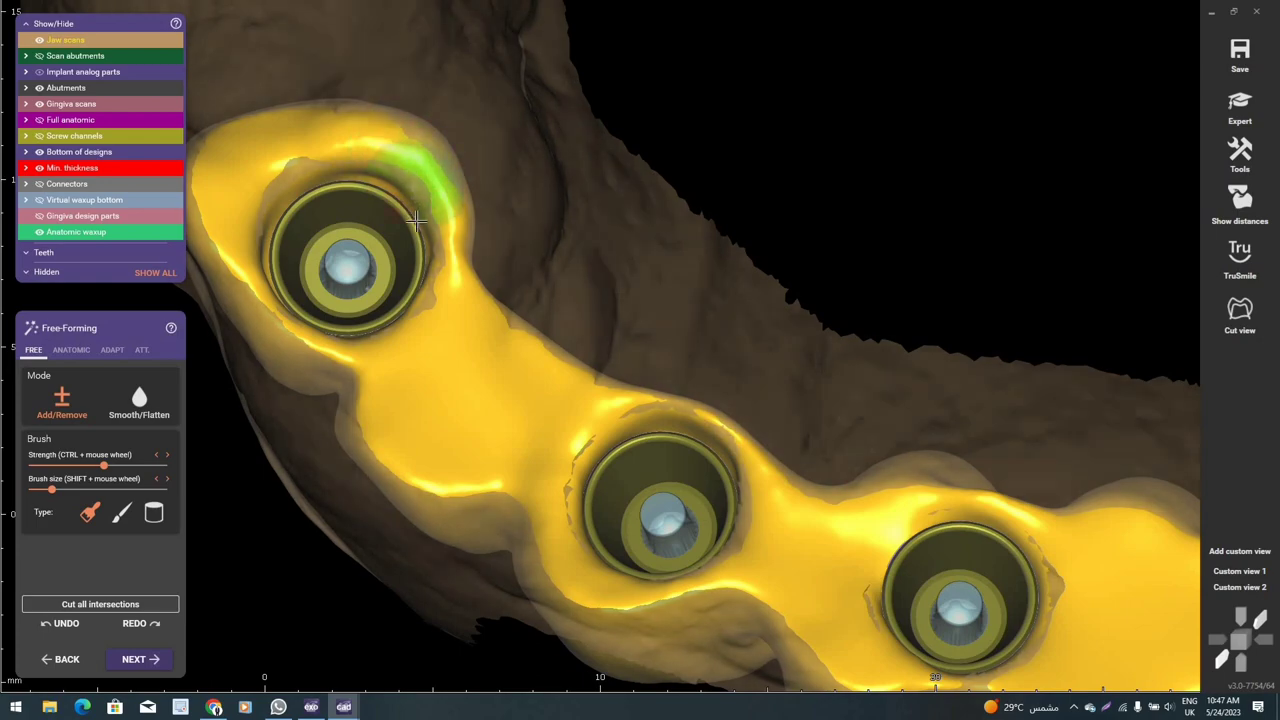
scroll(417, 220, "down", 2)
right_click_drag(417, 220, 552, 302)
scroll(563, 340, "up", 2)
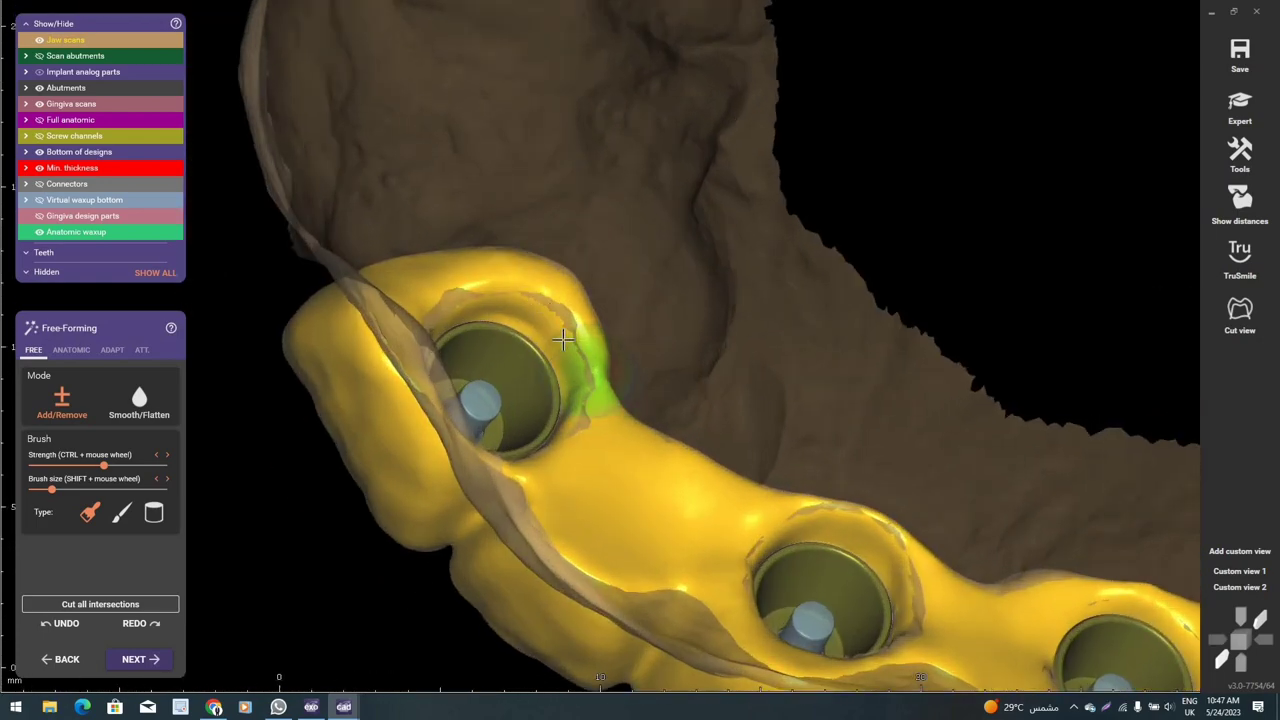
scroll(563, 450, "down", 2)
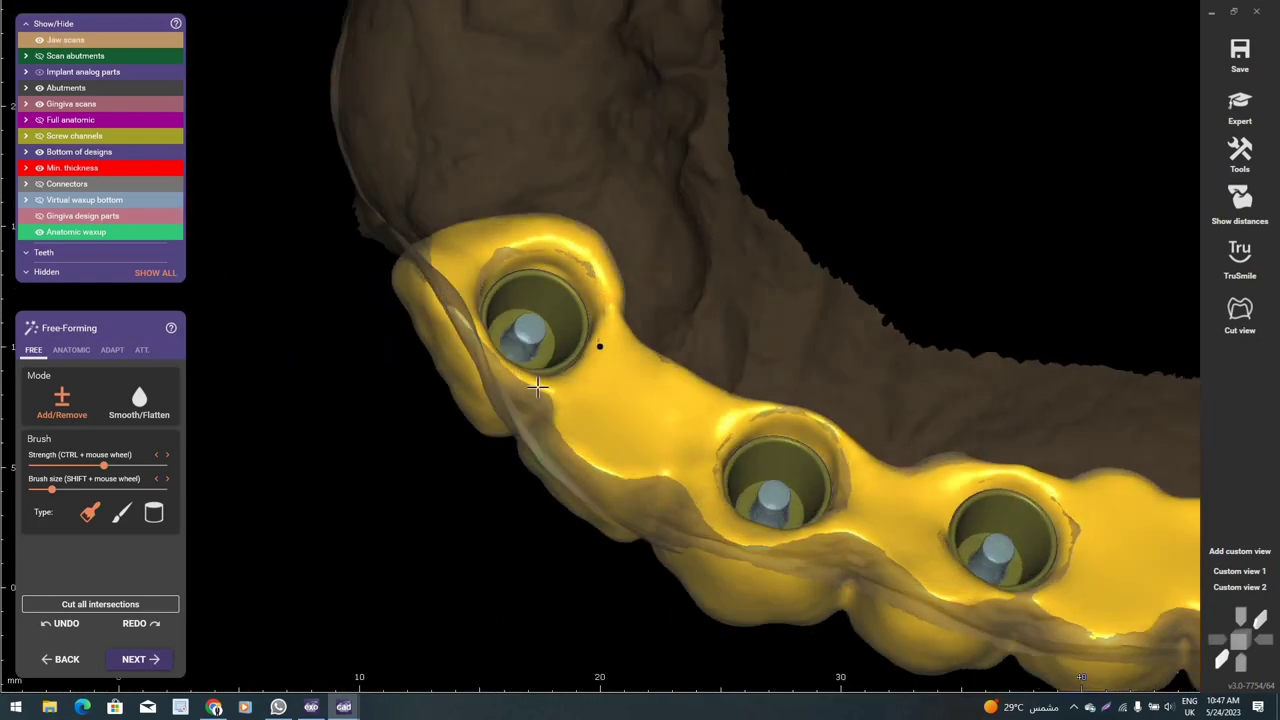
right_click_drag(540, 385, 443, 306)
- Turn the bridge to look down onto the three implant openings on its underside
scroll(443, 306, "up", 2)
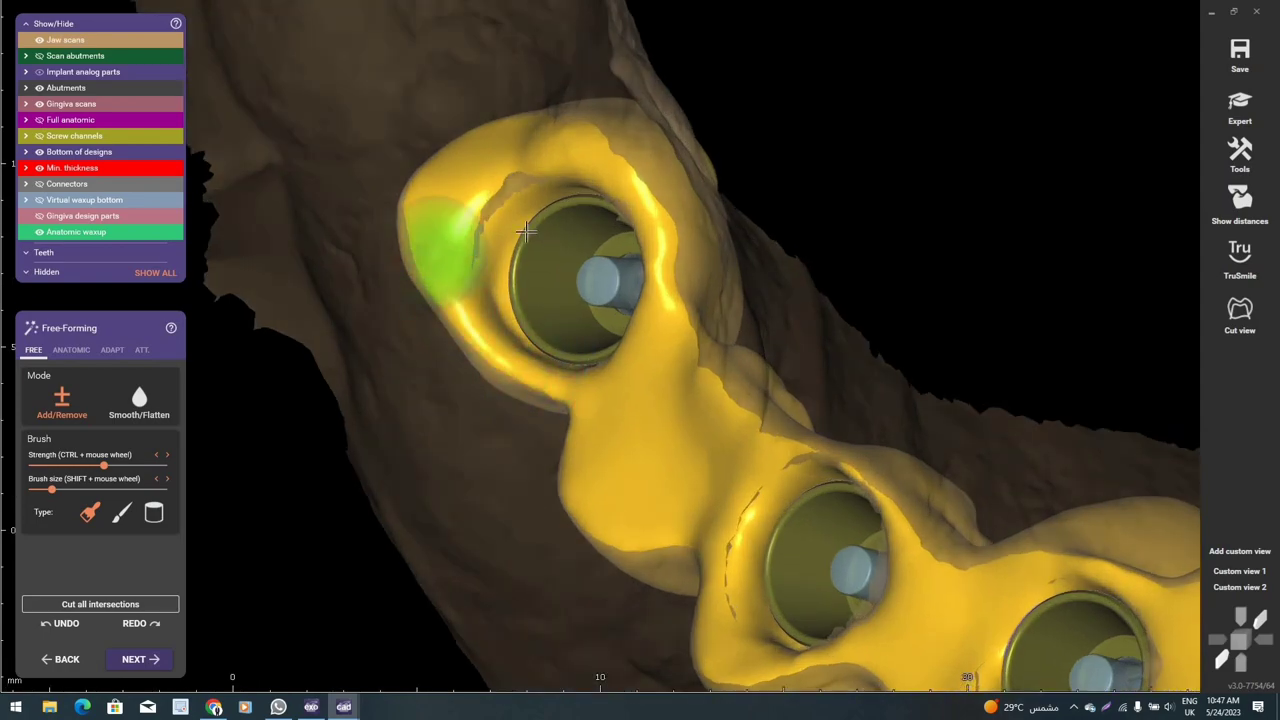
scroll(680, 343, "down", 2)
right_click_drag(571, 143, 831, 343)
scroll(667, 437, "up", 2)
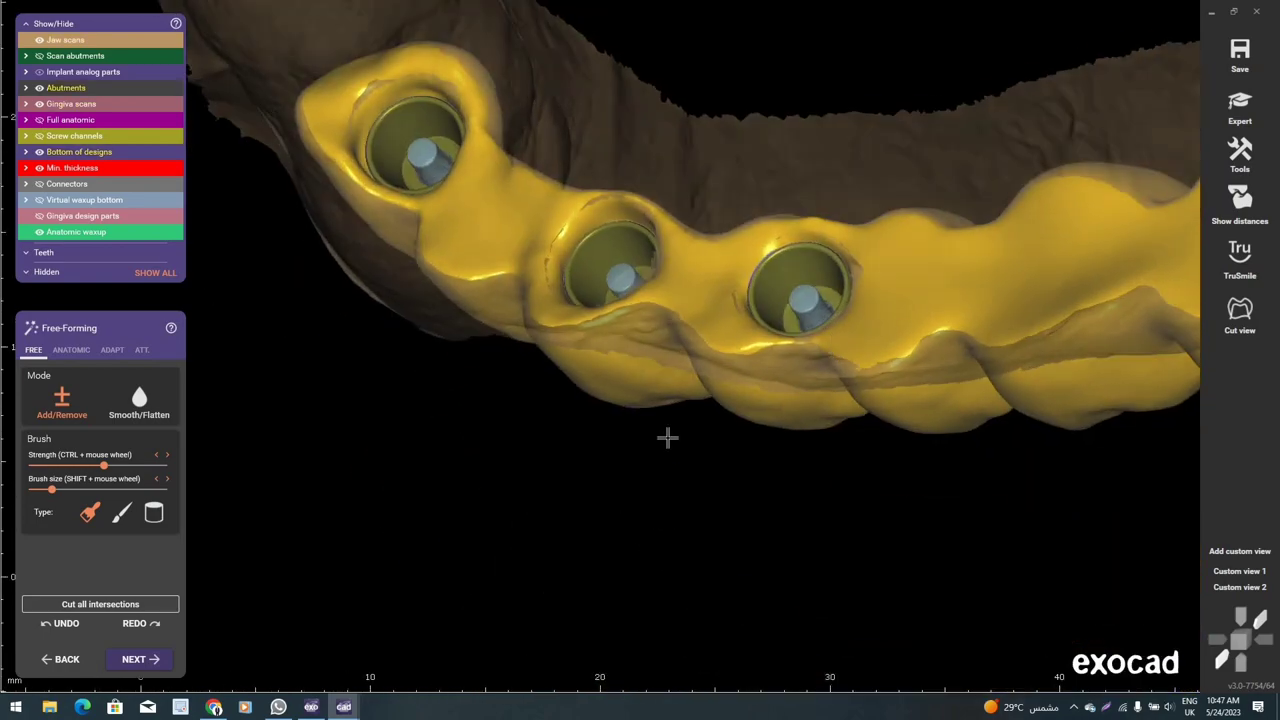
right_click_drag(667, 437, 906, 429)
scroll(643, 423, "up", 2)
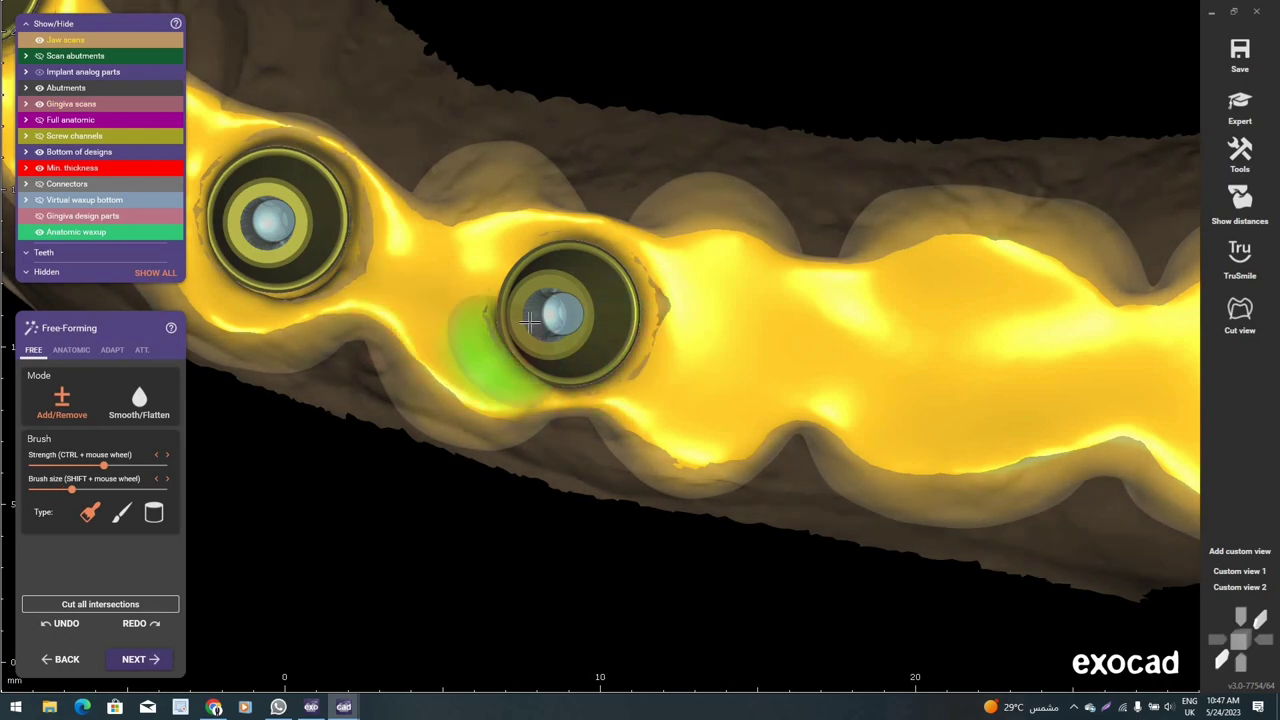
scroll(480, 340, "down", 3)
mouse_move(561, 420)
right_mouse_down()
mouse_move(561, 260)
mouse_move(432, 358)
right_mouse_up()
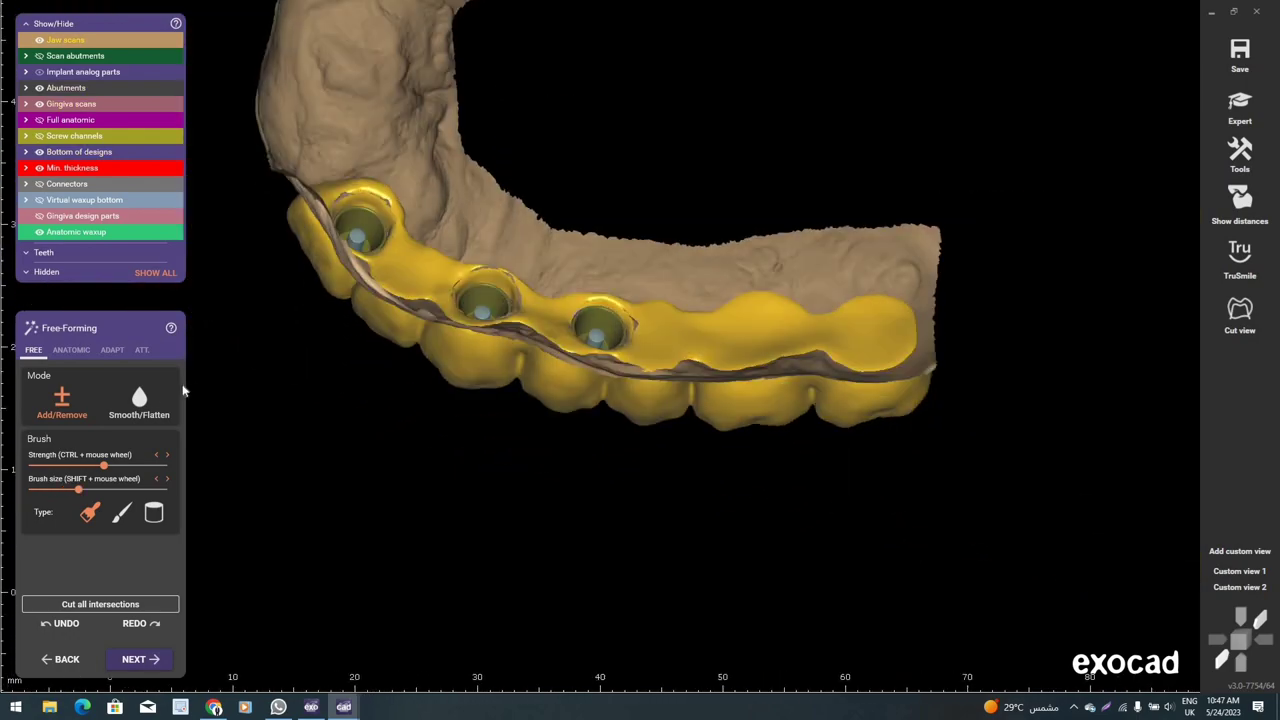
right_click_drag(525, 350, 671, 314)
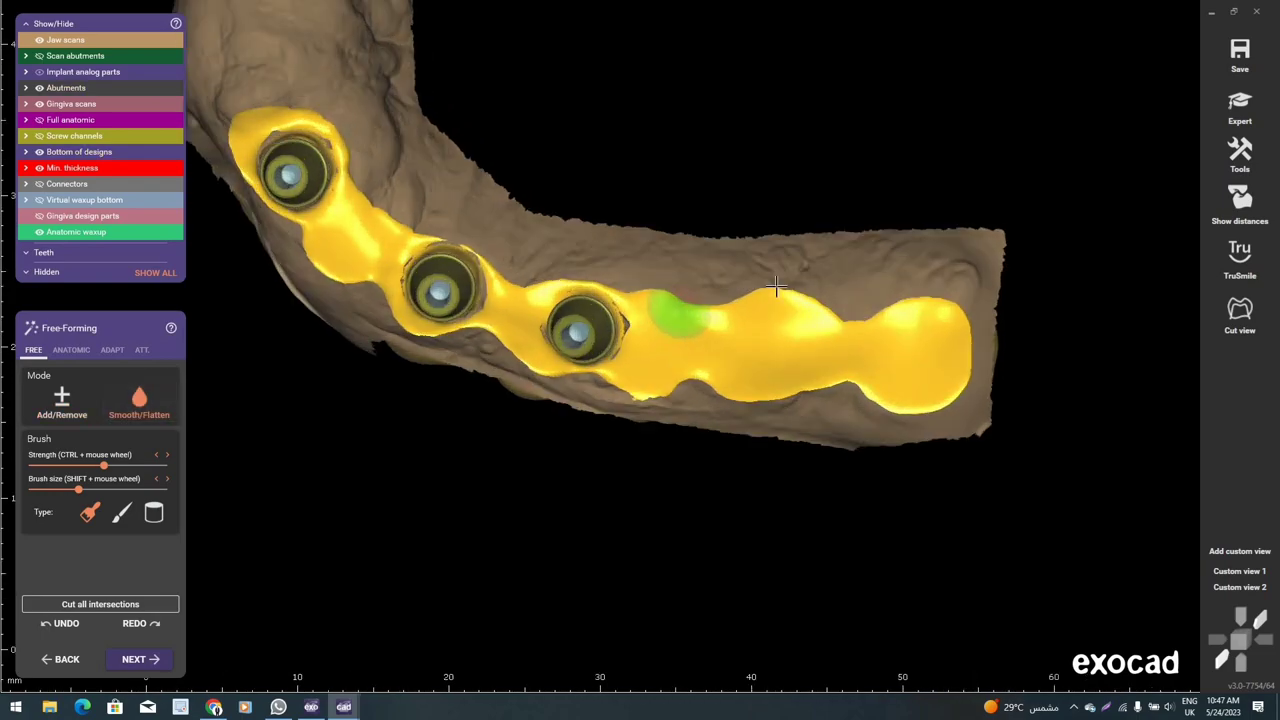
- Level the bridge view and move toward the middle implant opening
scroll(975, 337, "up", 4)
scroll(1021, 403, "up", 2)
right_click_drag(1021, 403, 1049, 449)
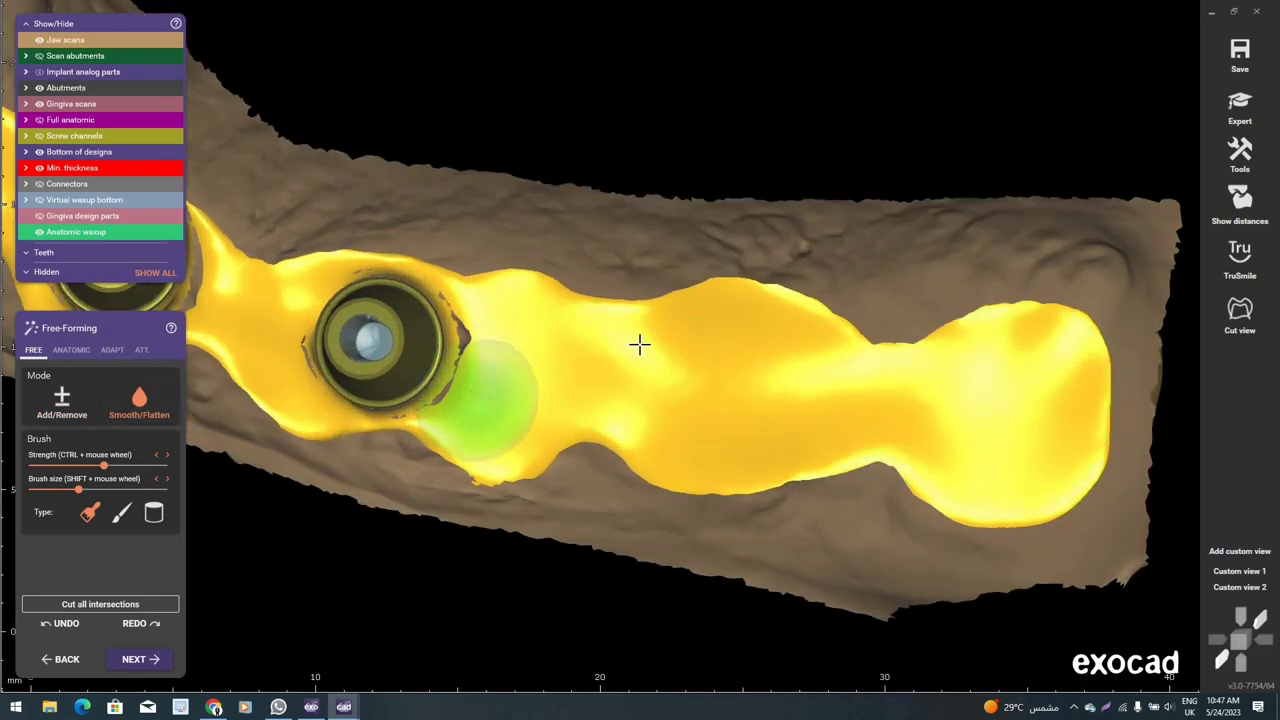
right_click_drag(640, 346, 580, 363)
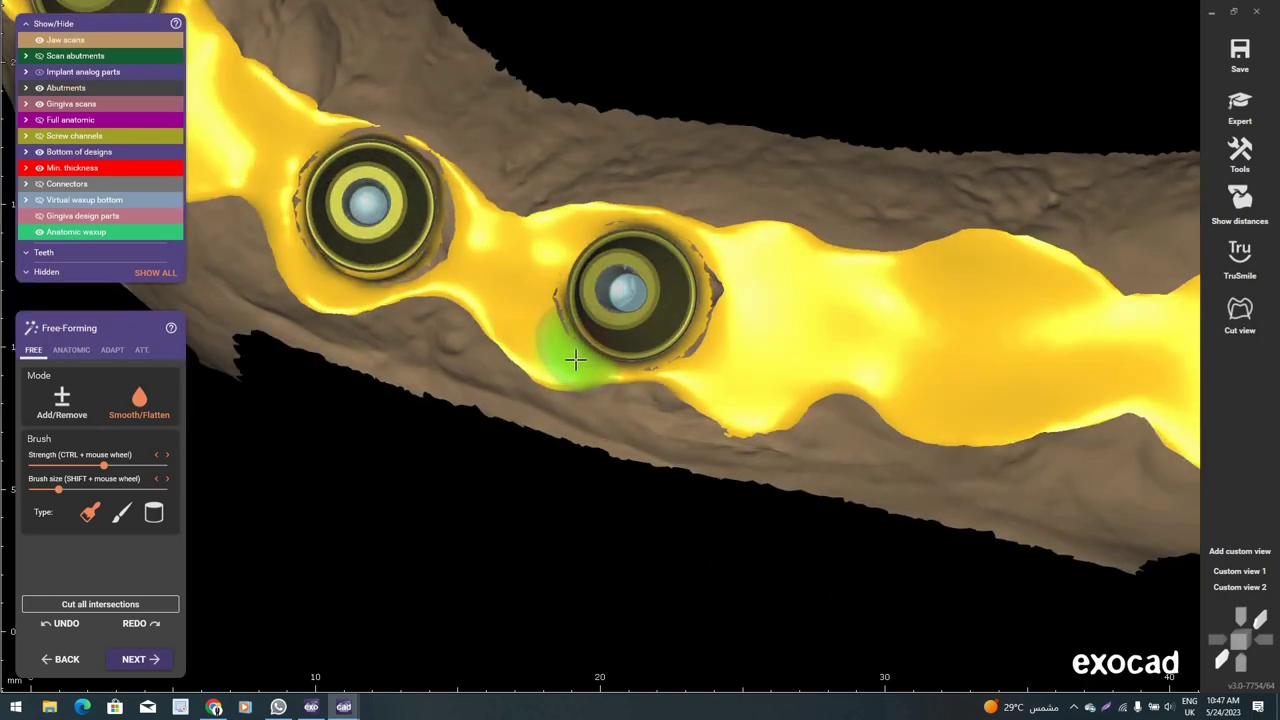
right_click_drag(557, 316, 413, 325)
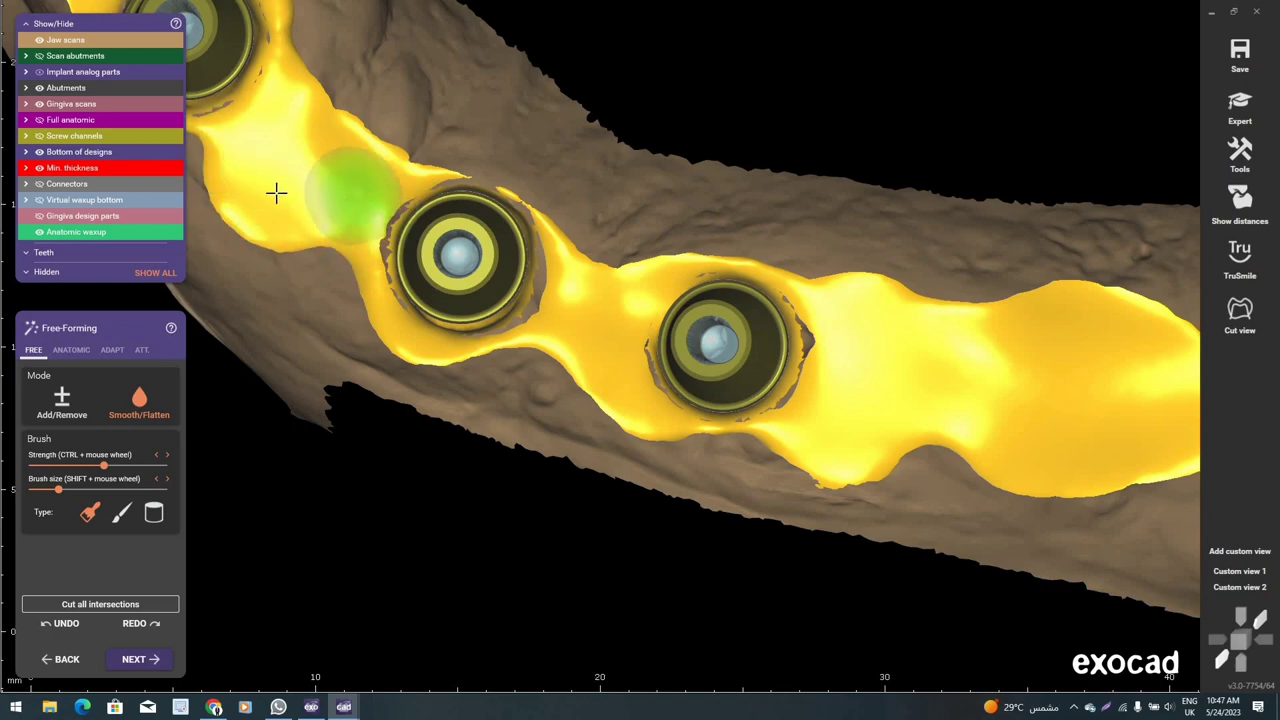
- Bring the third implant into view, then show the whole crown row from the side
middle_click_drag(285, 56, 465, 176)
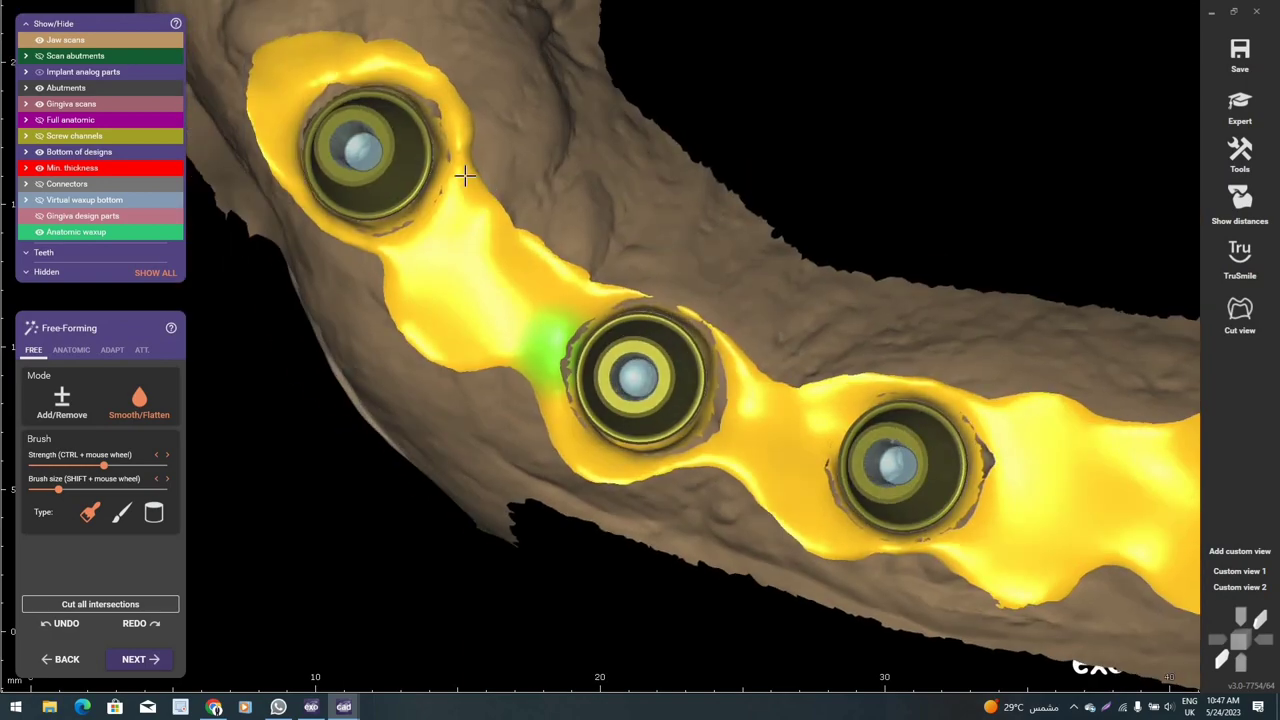
right_click_drag(465, 176, 727, 258)
scroll(648, 358, "up", 2, "shift")
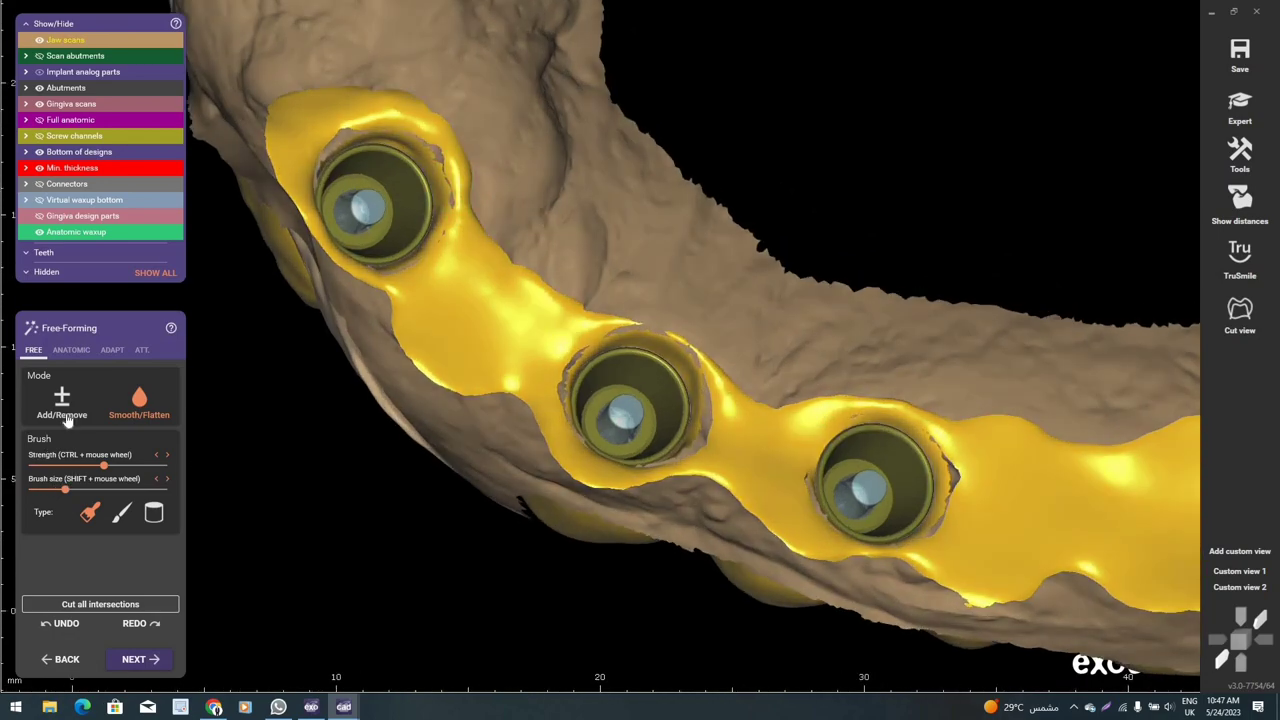
scroll(643, 316, "up", 2)
scroll(670, 314, "down", 2, "ctrl")
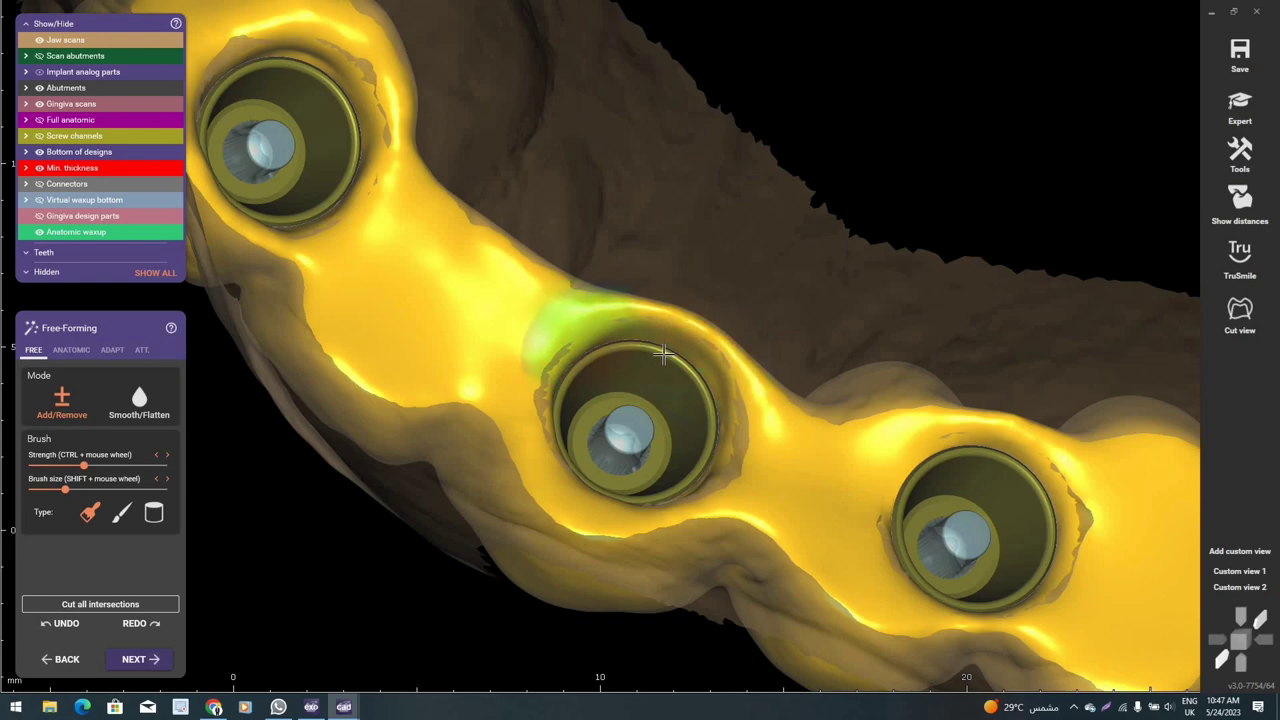
scroll(656, 362, "down", 5)
mouse_move(656, 362)
right_mouse_down()
mouse_move(730, 420)
mouse_move(824, 383)
mouse_move(634, 349)
mouse_move(526, 160)
right_mouse_up()
scroll(774, 374, "up", 1, "shift")
- Zoom in on the connectors and set the free-forming brush to Smooth/Flatten
scroll(651, 386, "up", 3)
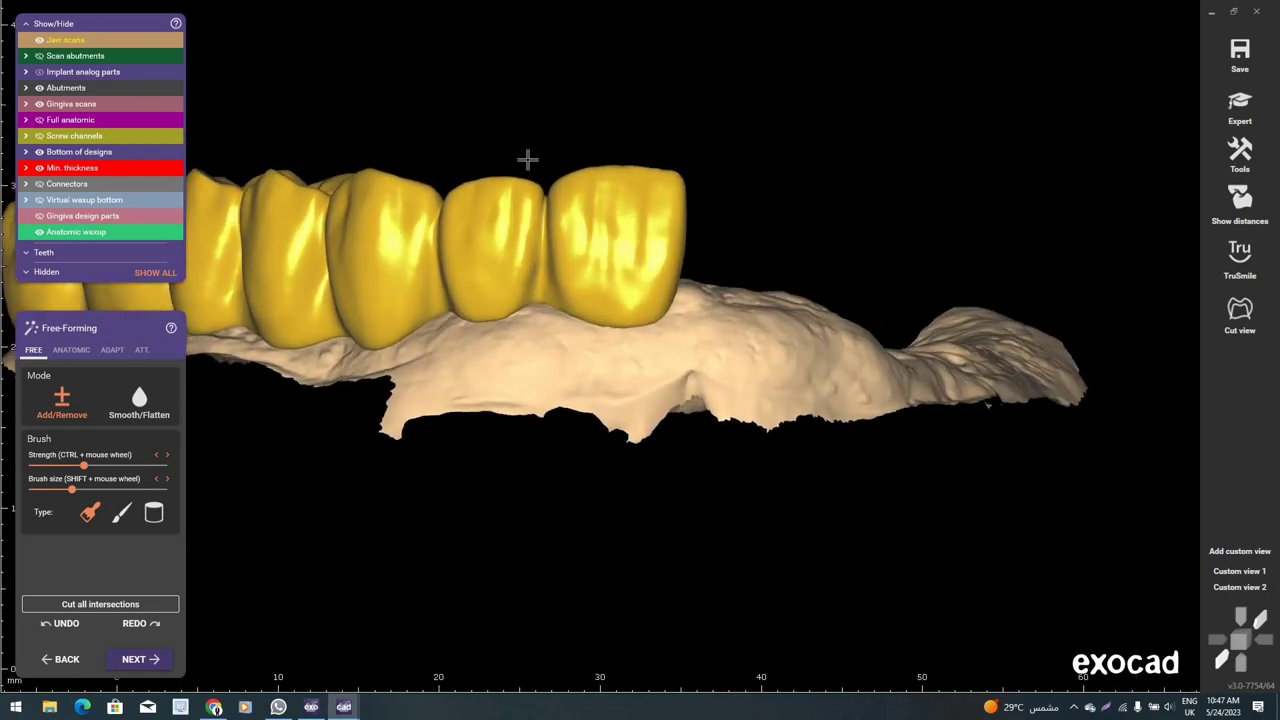
scroll(540, 190, "up", 2)
scroll(564, 226, "up", 2)
scroll(564, 226, "down", 3, "shift")
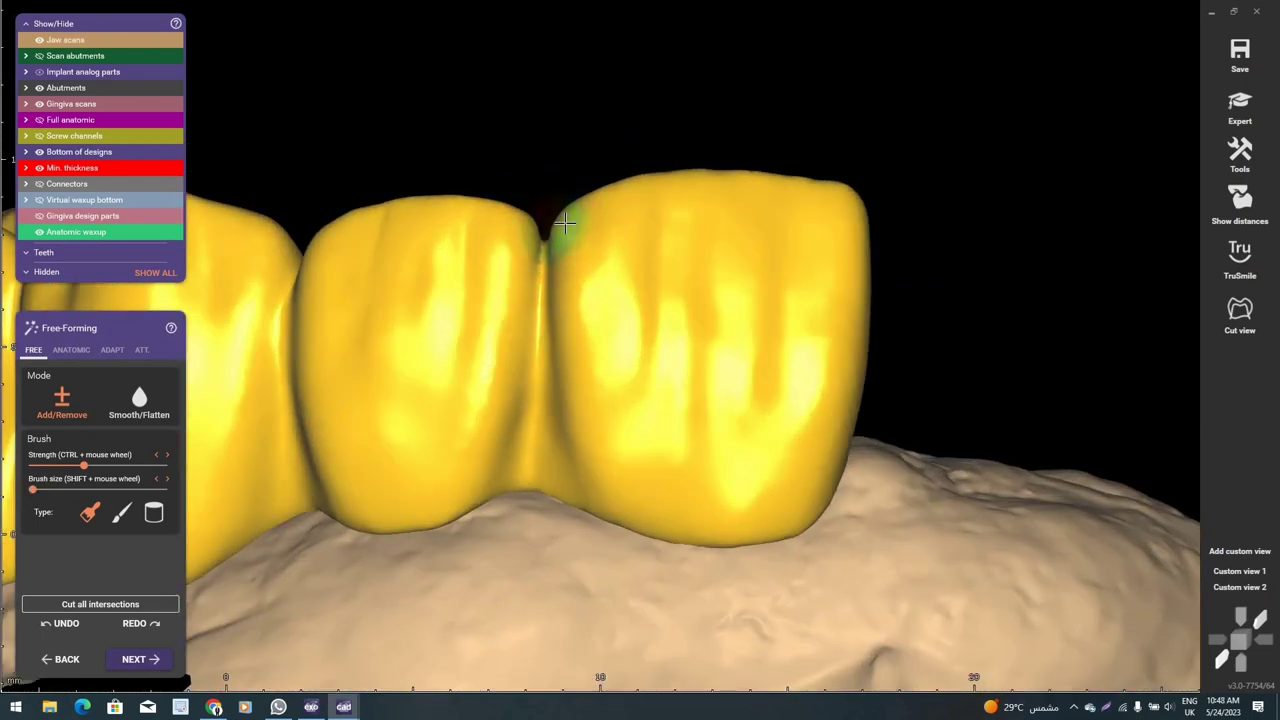
scroll(564, 226, "up", 1)
scroll(564, 222, "up", 2)
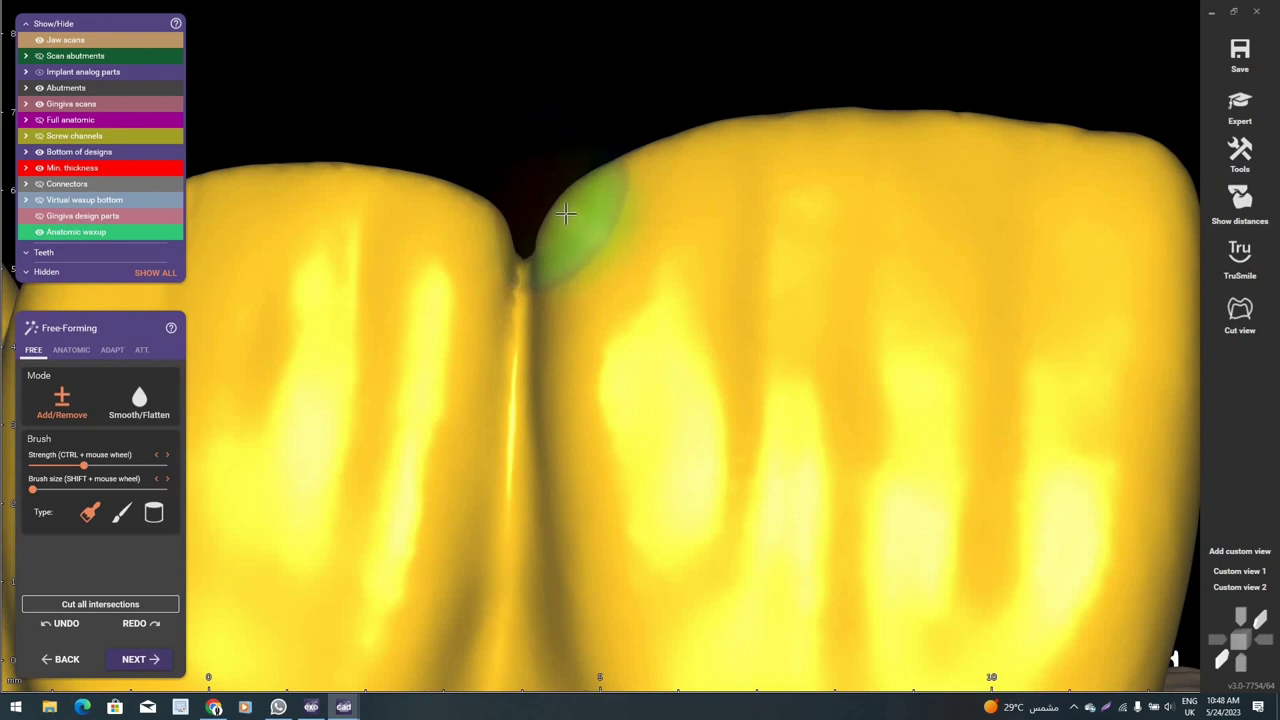
left_click(140, 400)
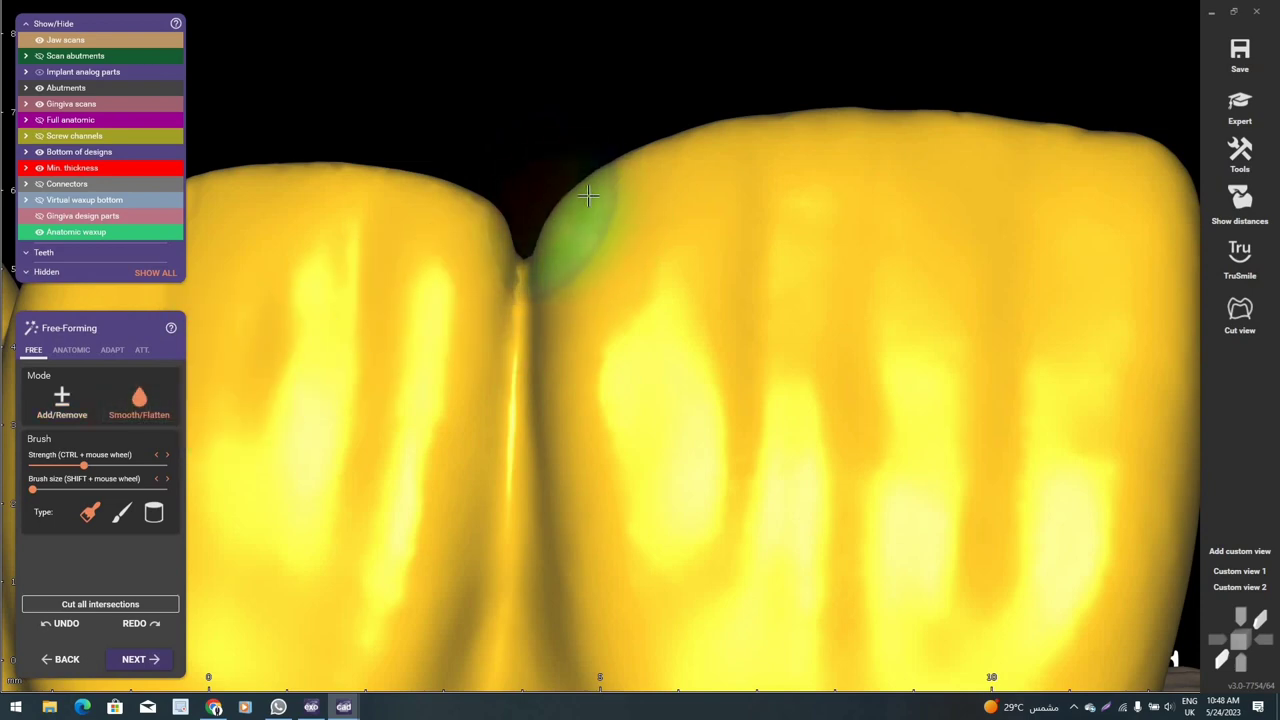
- Zoom out and orbit the model to see the crowns' underside
scroll(668, 224, "down", 2)
scroll(662, 224, "down", 2)
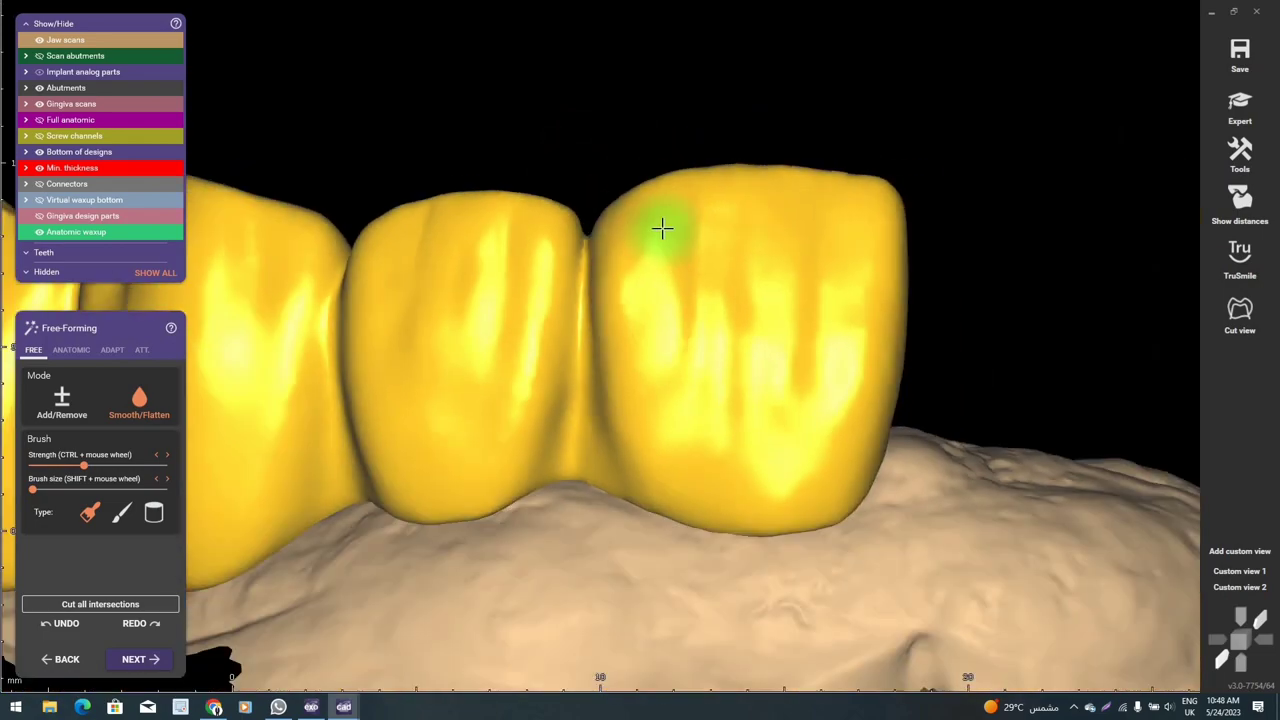
scroll(655, 250, "down", 2)
scroll(590, 285, "up", 2)
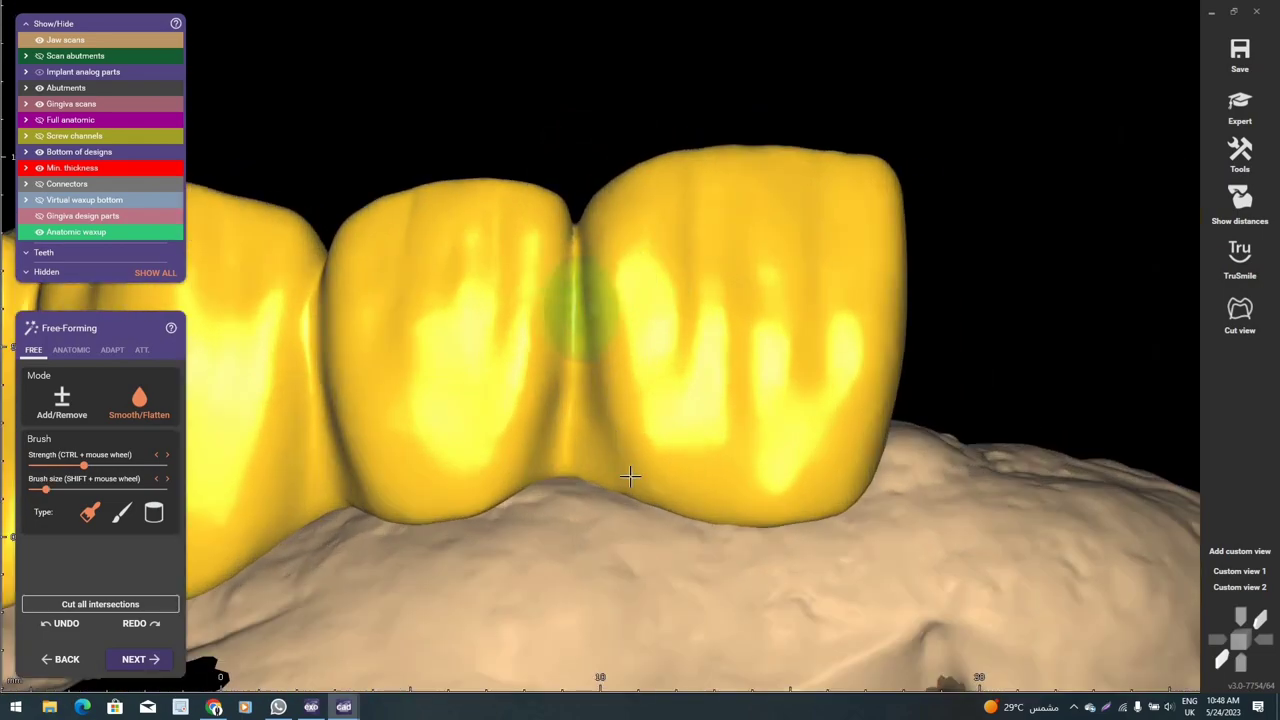
scroll(603, 463, "down", 2)
mouse_move(557, 514)
right_mouse_down()
mouse_move(747, 511)
mouse_move(743, 557)
mouse_move(700, 580)
right_mouse_up()
scroll(743, 557, "down", 2)
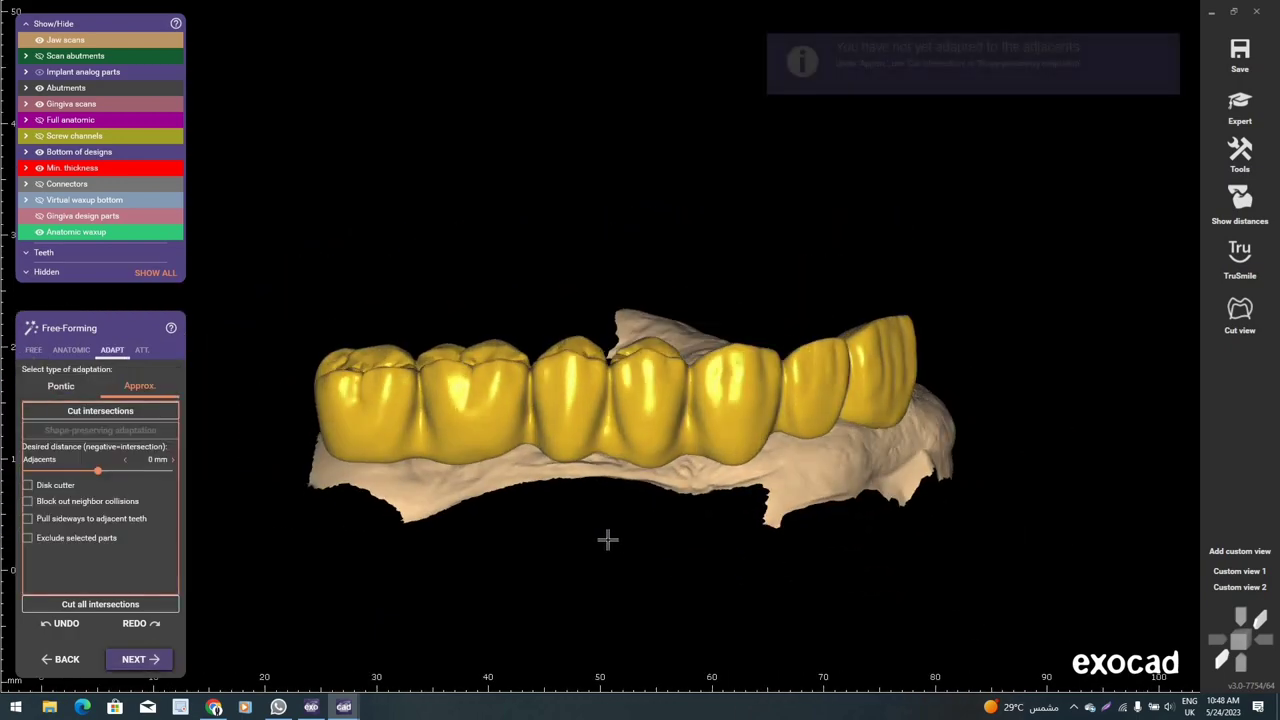
- Inspect the finished crowns from above and from a more frontal angle
mouse_move(606, 537)
right_mouse_down()
mouse_move(360, 226)
mouse_move(411, 274)
right_mouse_up()
scroll(680, 340, "up", 2)
mouse_move(680, 340)
right_mouse_down()
mouse_move(737, 177)
mouse_move(752, 242)
mouse_move(737, 237)
mouse_move(623, 331)
right_mouse_up()
scroll(623, 331, "up", 2)
right_click_drag(621, 390, 640, 440)
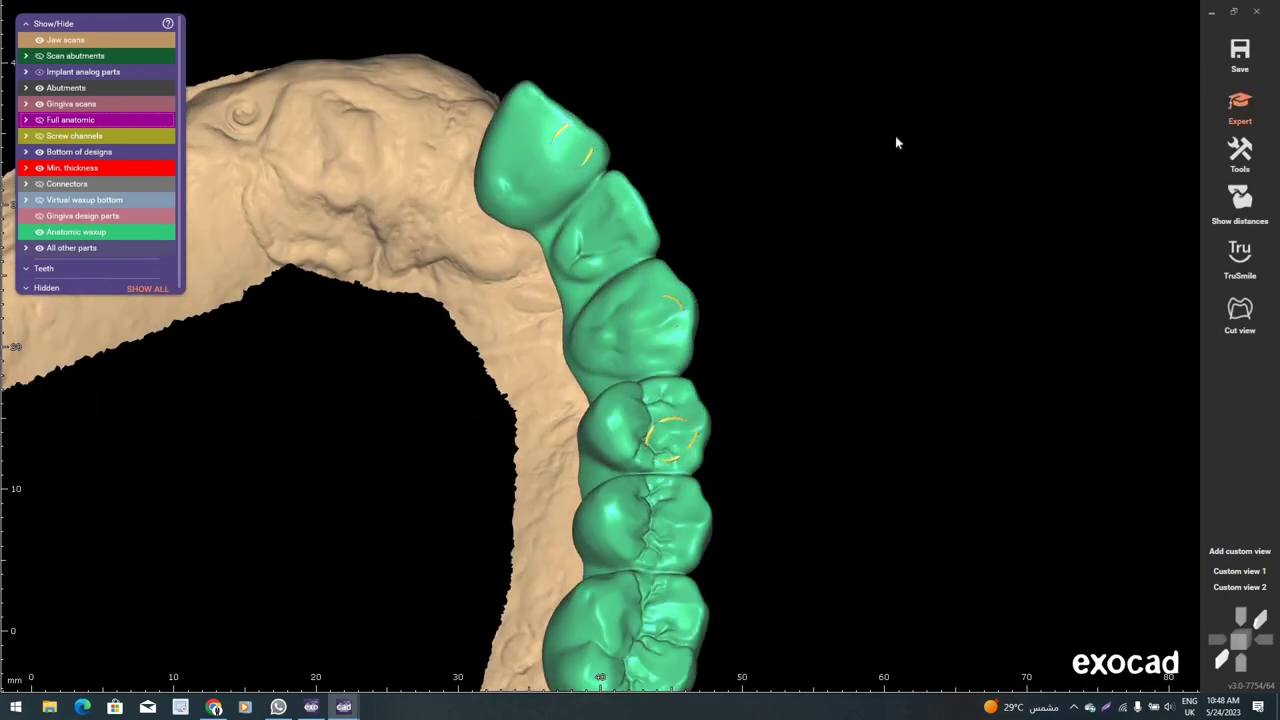
- Start Free-Forming and smooth the front crown's edges along the gum line
right_click(897, 142)
left_click(885, 137)
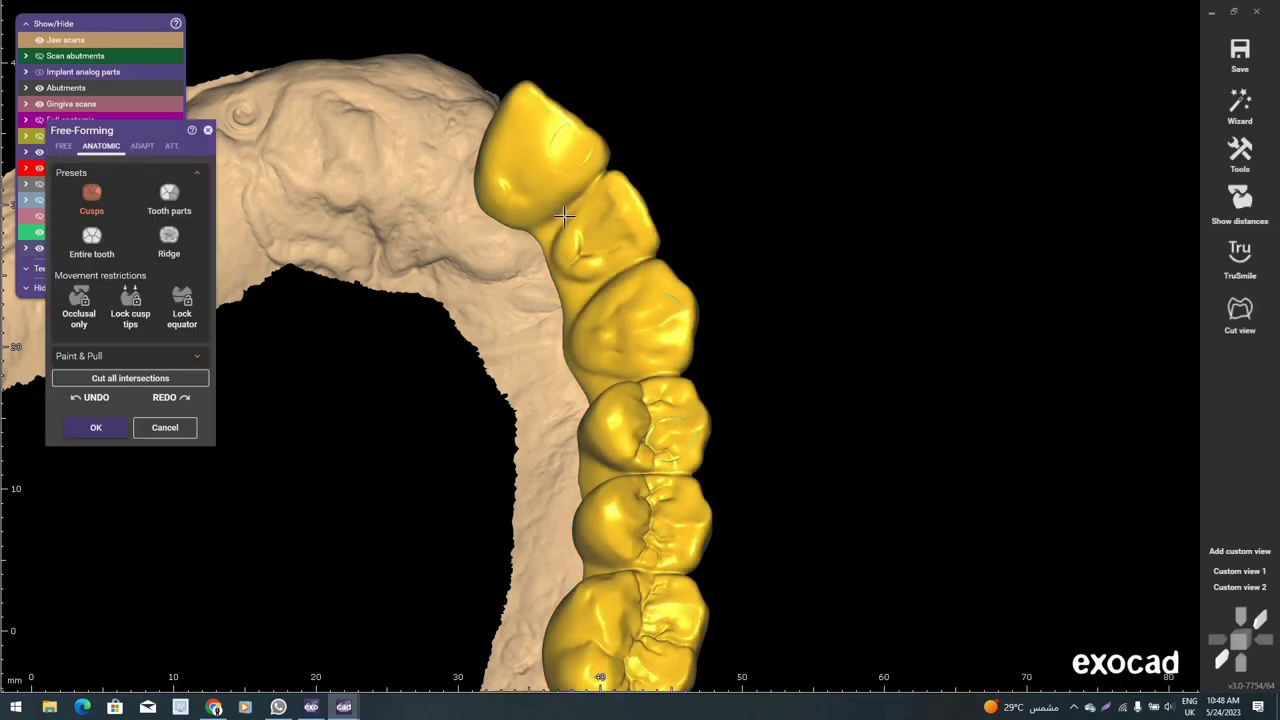
right_click_drag(590, 205, 481, 407)
scroll(506, 434, "up", 3)
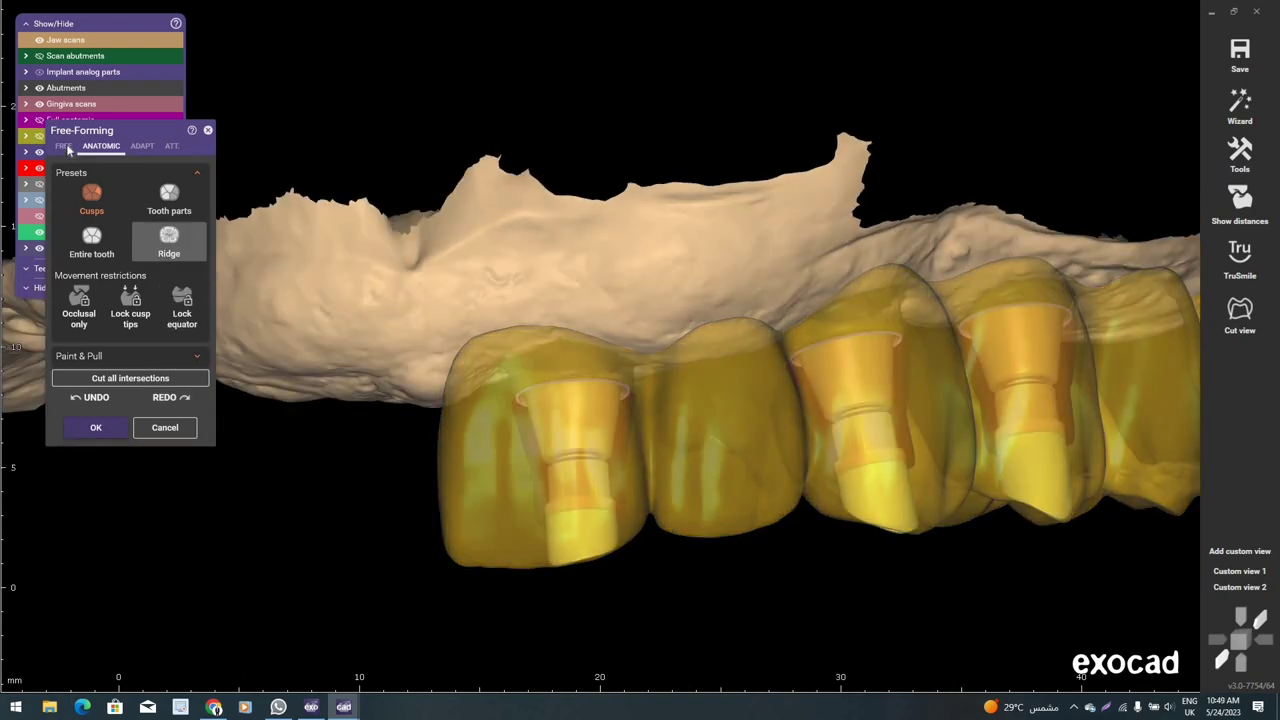
scroll(453, 335, "up", 2)
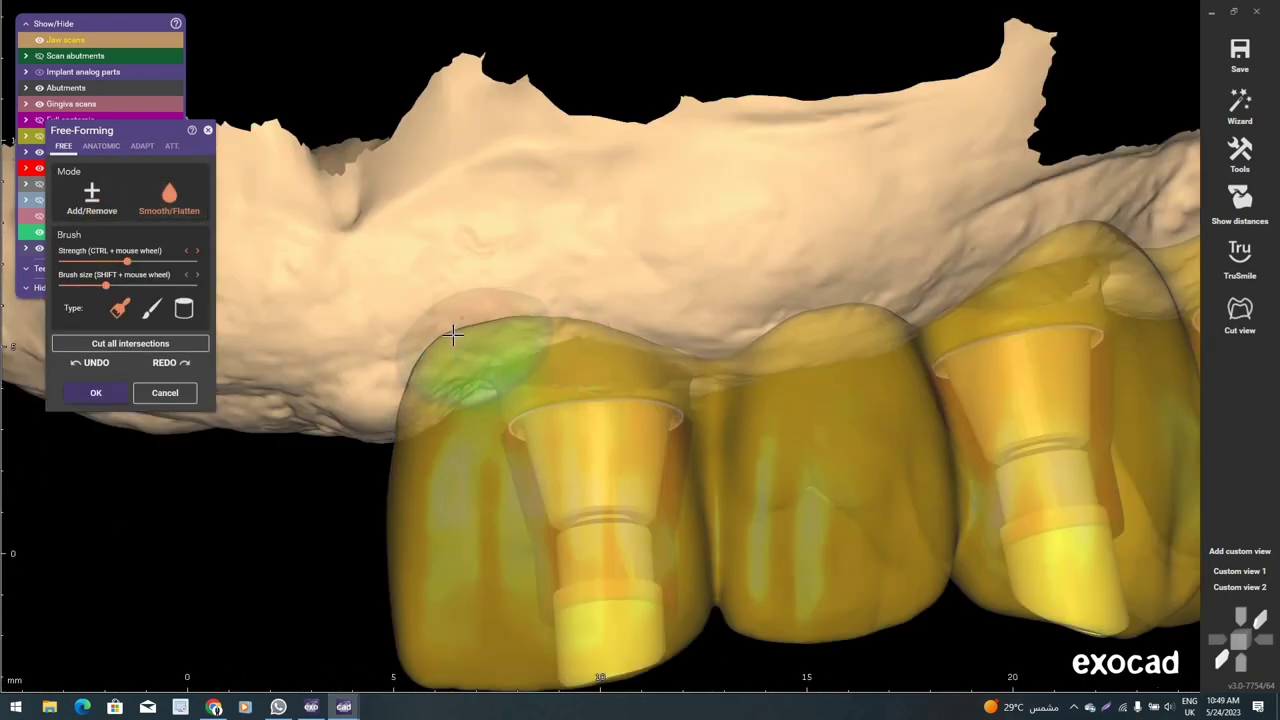
scroll(448, 336, "up", 2)
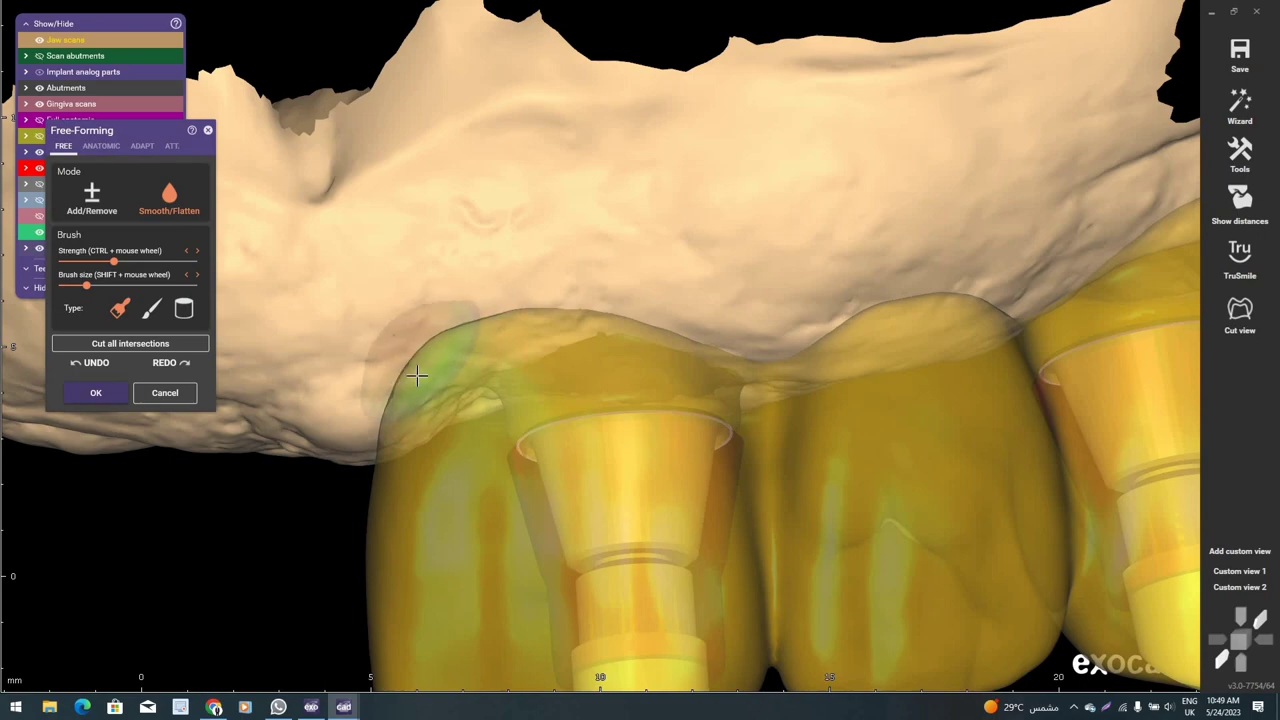
left_click_drag(449, 349, 407, 391)
mouse_move(462, 347)
left_mouse_down()
mouse_move(400, 400)
mouse_move(508, 414)
mouse_move(559, 452)
left_mouse_up()
scroll(559, 452, "down", 2)
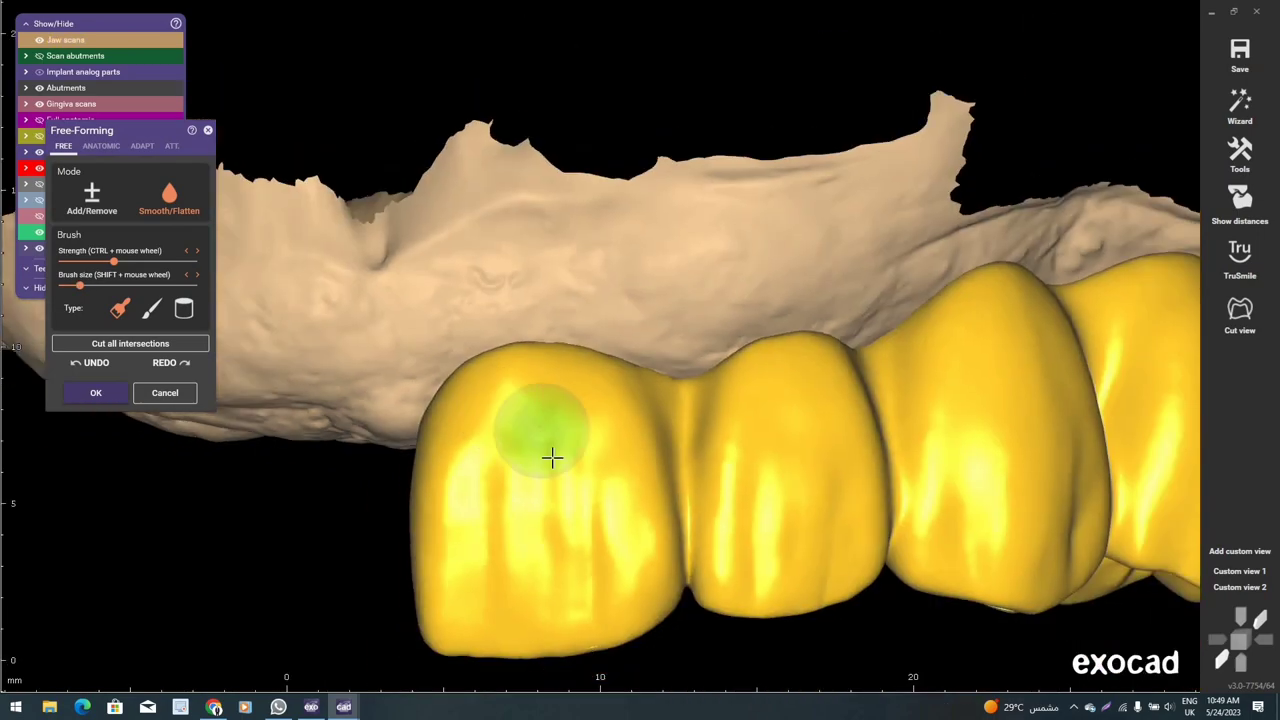
mouse_move(594, 280)
right_mouse_down()
mouse_move(560, 203)
mouse_move(531, 200)
mouse_move(546, 349)
mouse_move(585, 418)
mouse_move(303, 345)
mouse_move(300, 320)
right_mouse_up()
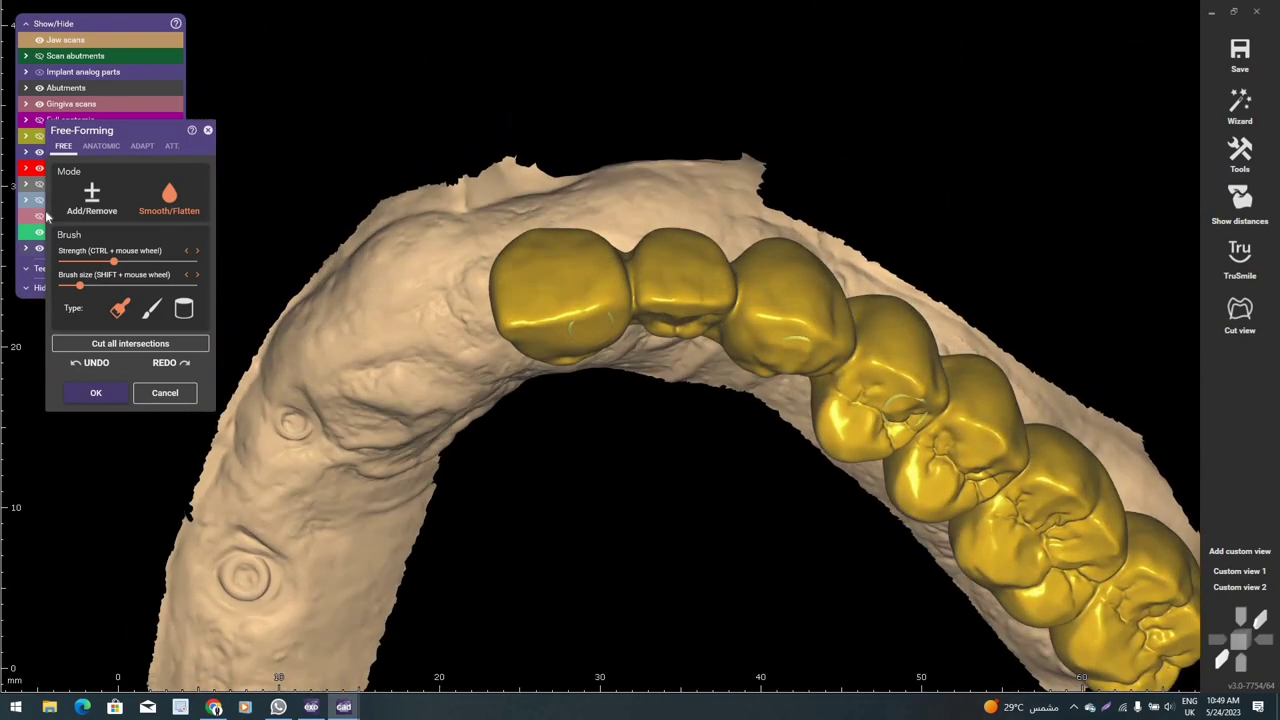
- Switch to the Add/Remove brush and sculpt the front crown's upper labial corner
left_click(92, 196)
scroll(571, 224, "up", 2)
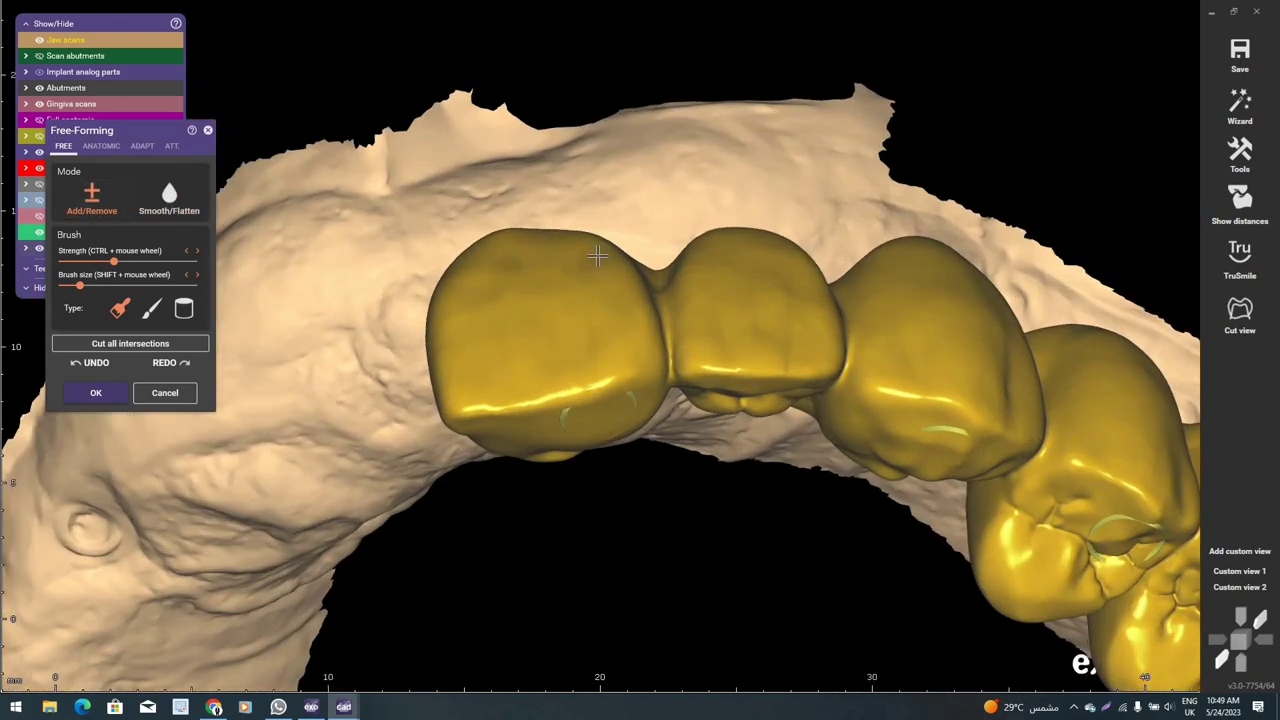
scroll(597, 251, "up", 2)
scroll(610, 290, "up", 2)
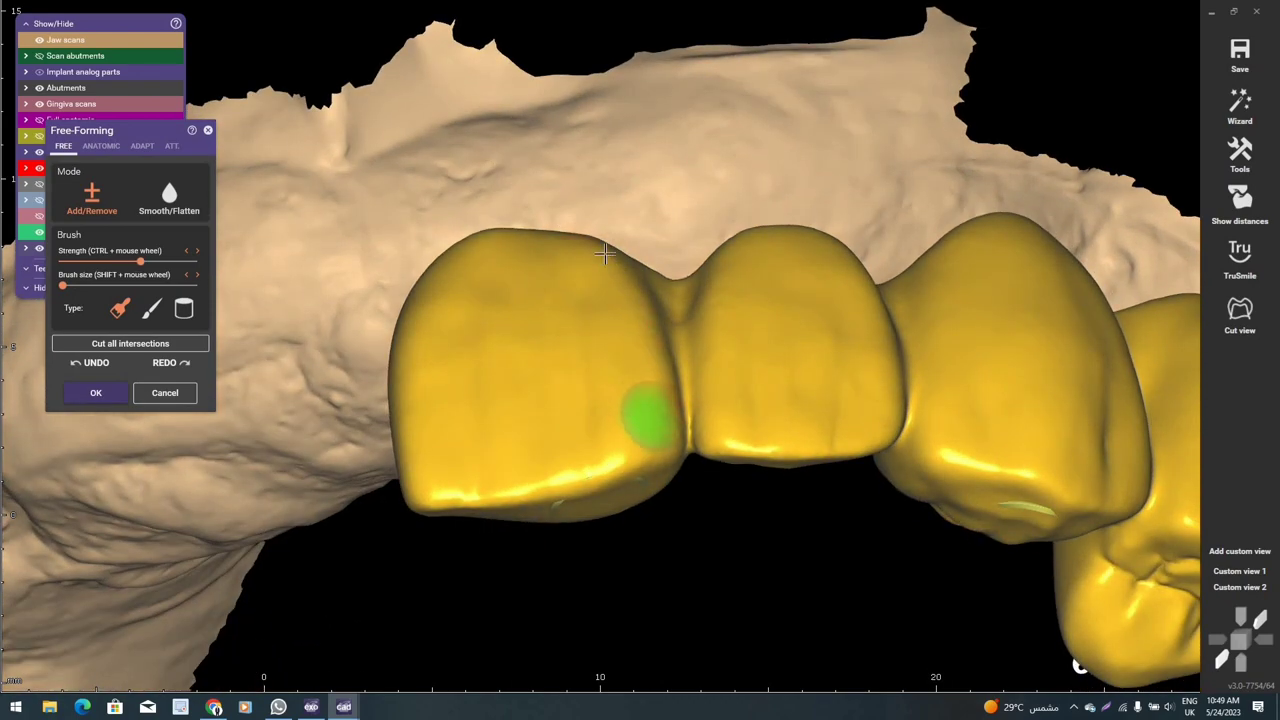
right_click_drag(609, 280, 578, 255)
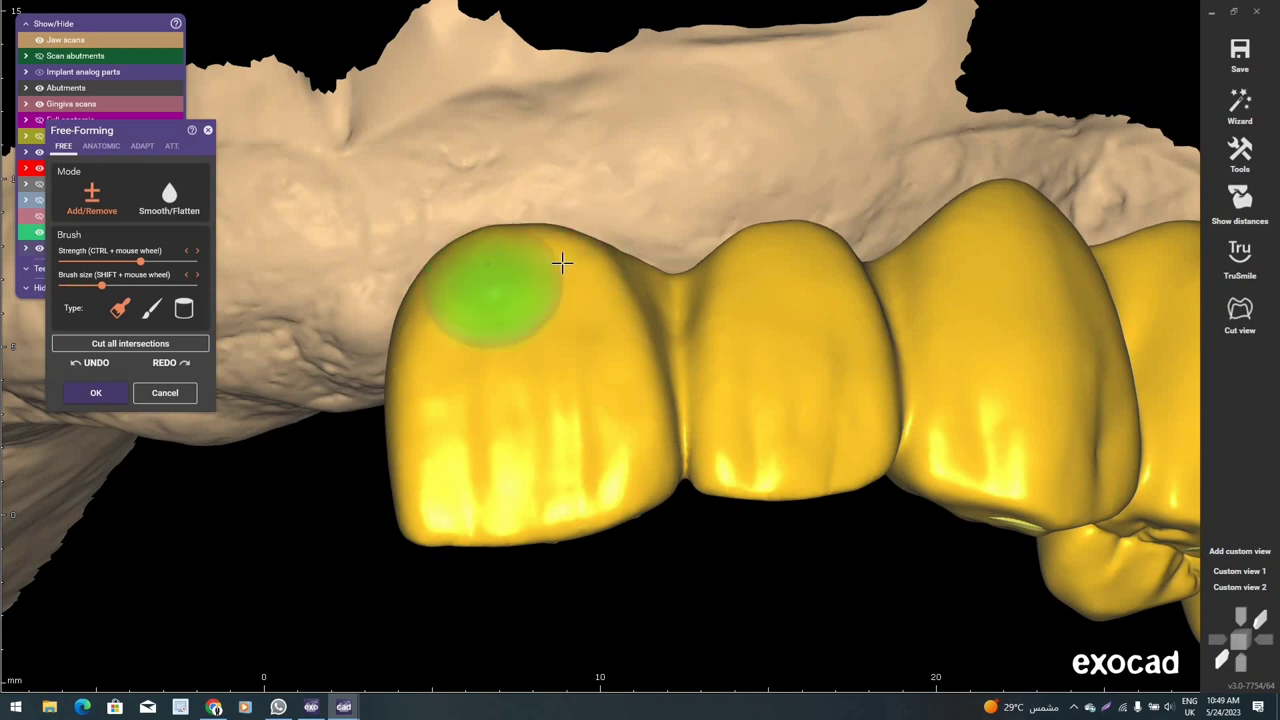
right_click_drag(560, 263, 546, 252)
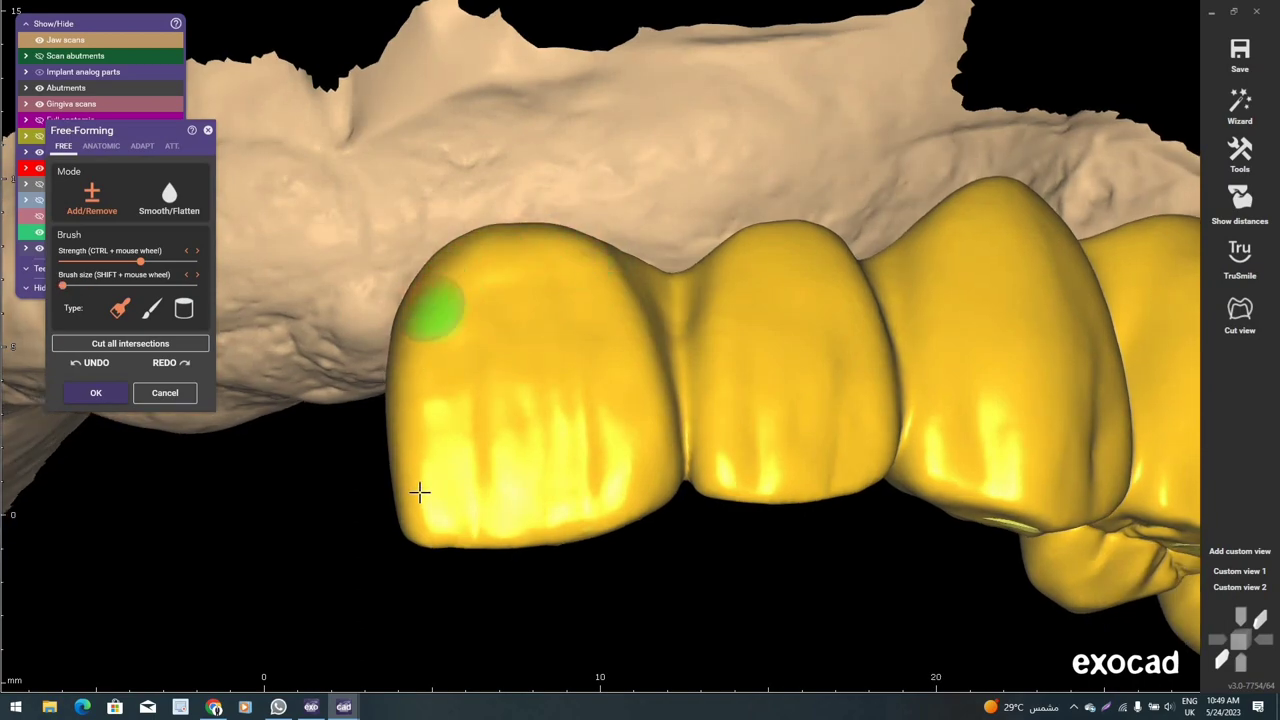
- Smooth the front crown's top contour, then review the whole bridge from the front
right_click_drag(537, 274, 520, 380)
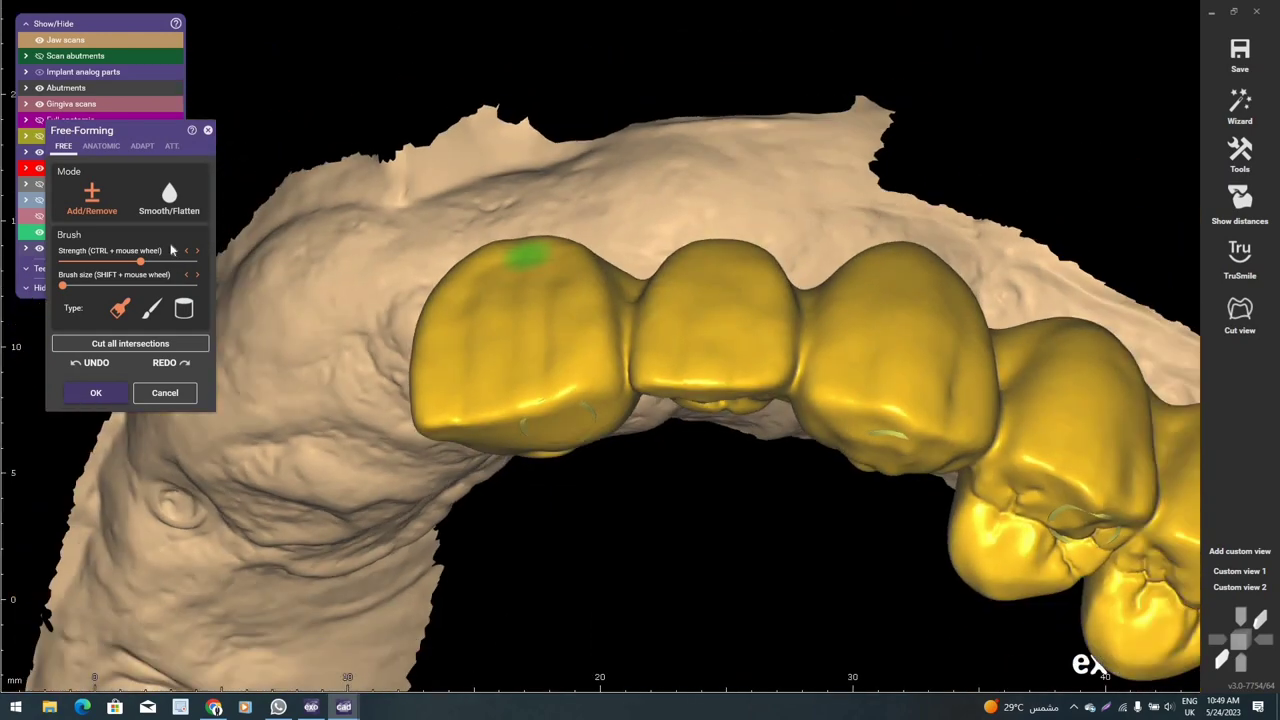
right_click_drag(523, 243, 643, 333)
scroll(643, 333, "up", 3)
scroll(652, 412, "up", 2)
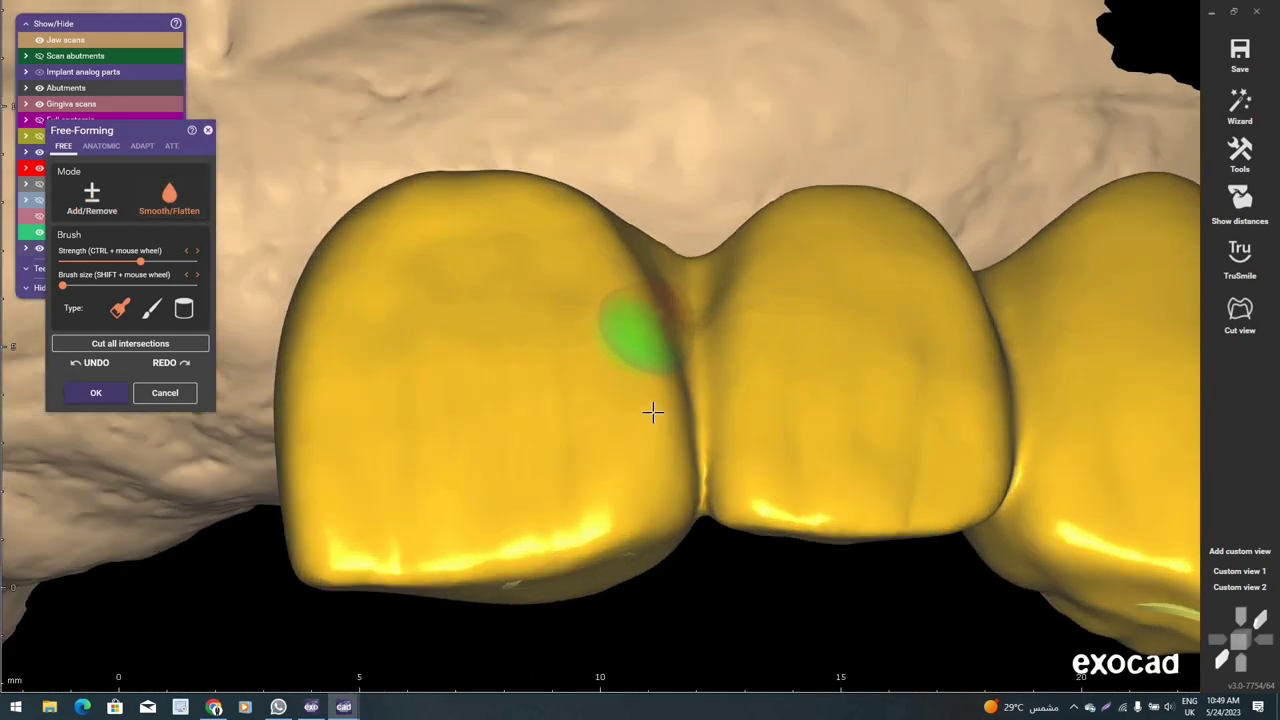
scroll(652, 412, "up", 3, "shift")
mouse_move(543, 314)
left_mouse_down()
mouse_move(513, 190)
mouse_move(430, 195)
left_mouse_up()
right_click_drag(430, 195, 331, 270)
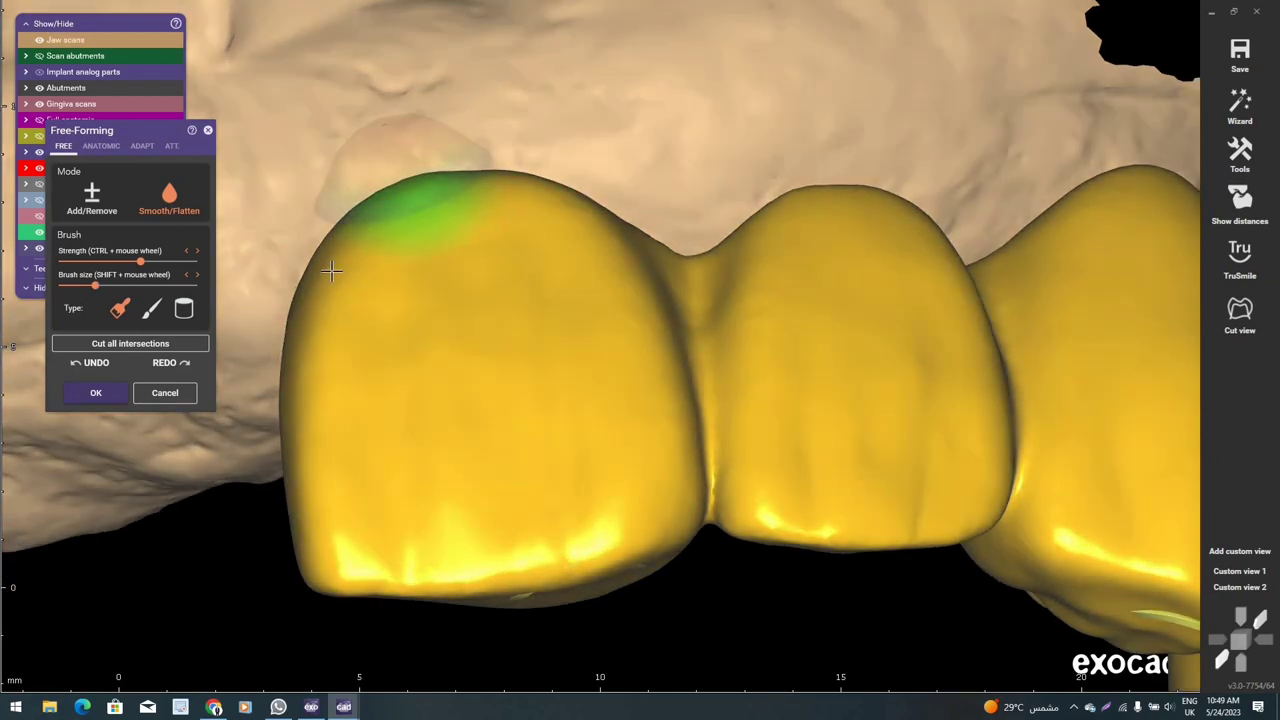
scroll(357, 374, "down", 2)
right_click_drag(357, 374, 363, 375)
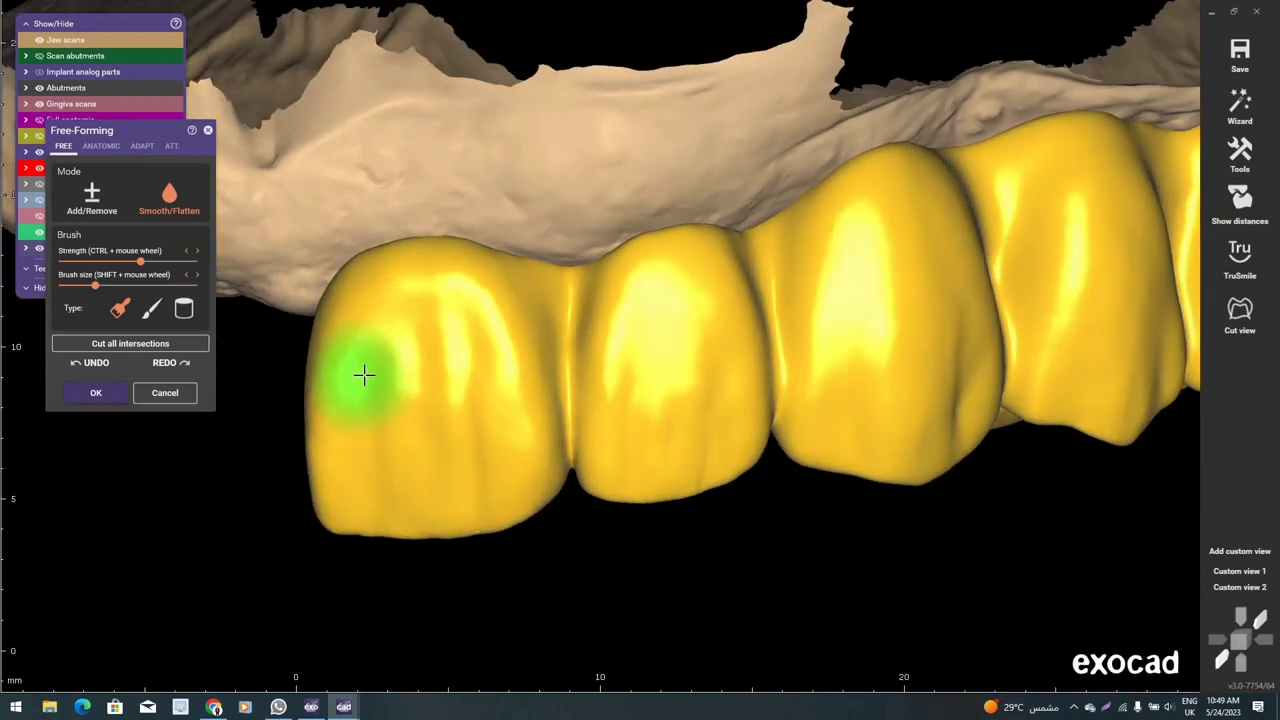
scroll(363, 375, "down", 2)
mouse_move(463, 360)
right_mouse_down()
mouse_move(500, 360)
mouse_move(551, 317)
mouse_move(531, 320)
right_mouse_up()
scroll(521, 309, "up", 1)
scroll(251, 360, "up", 1)
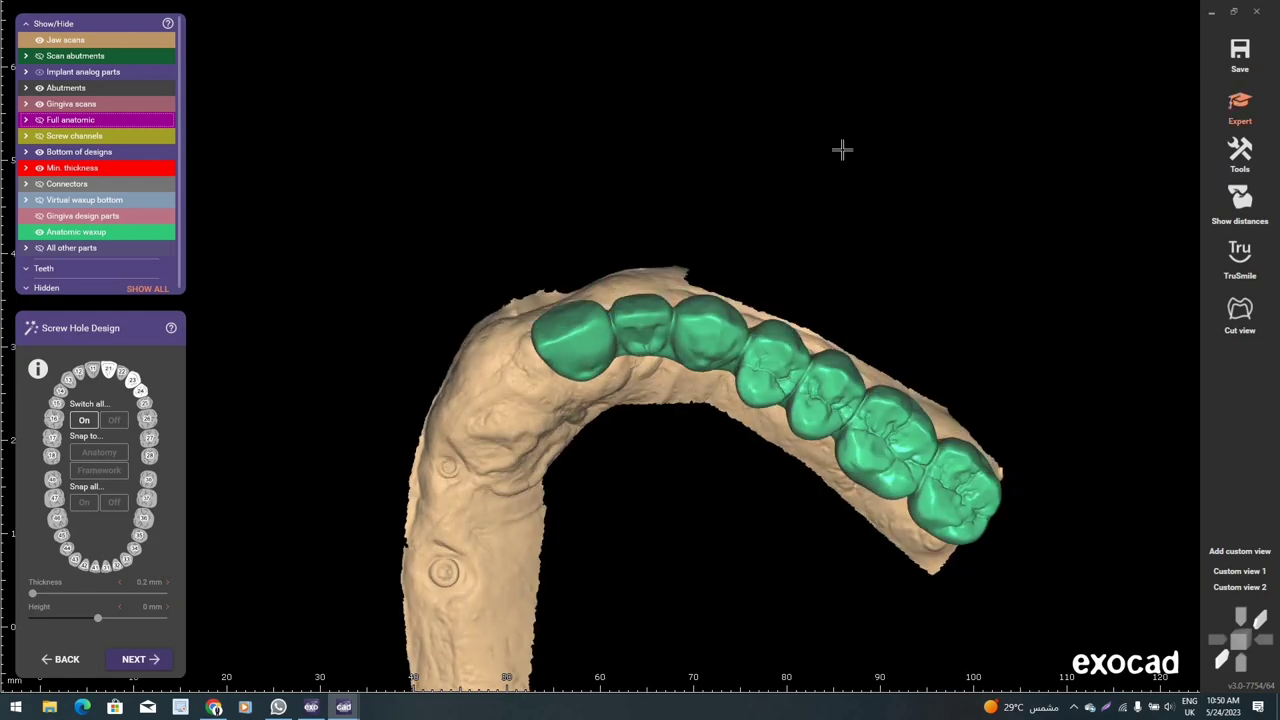
- Reopen Free-Forming from the design tools and select the bridge crowns
right_click(957, 166)
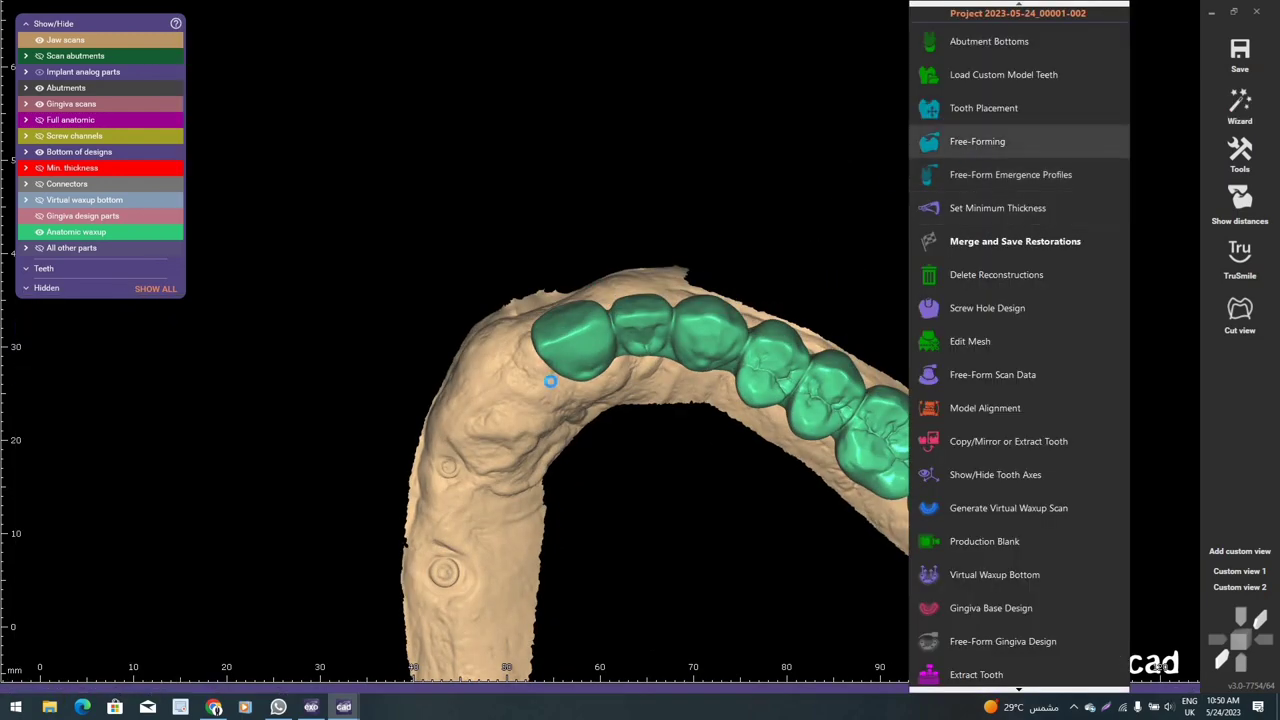
left_click(480, 383)
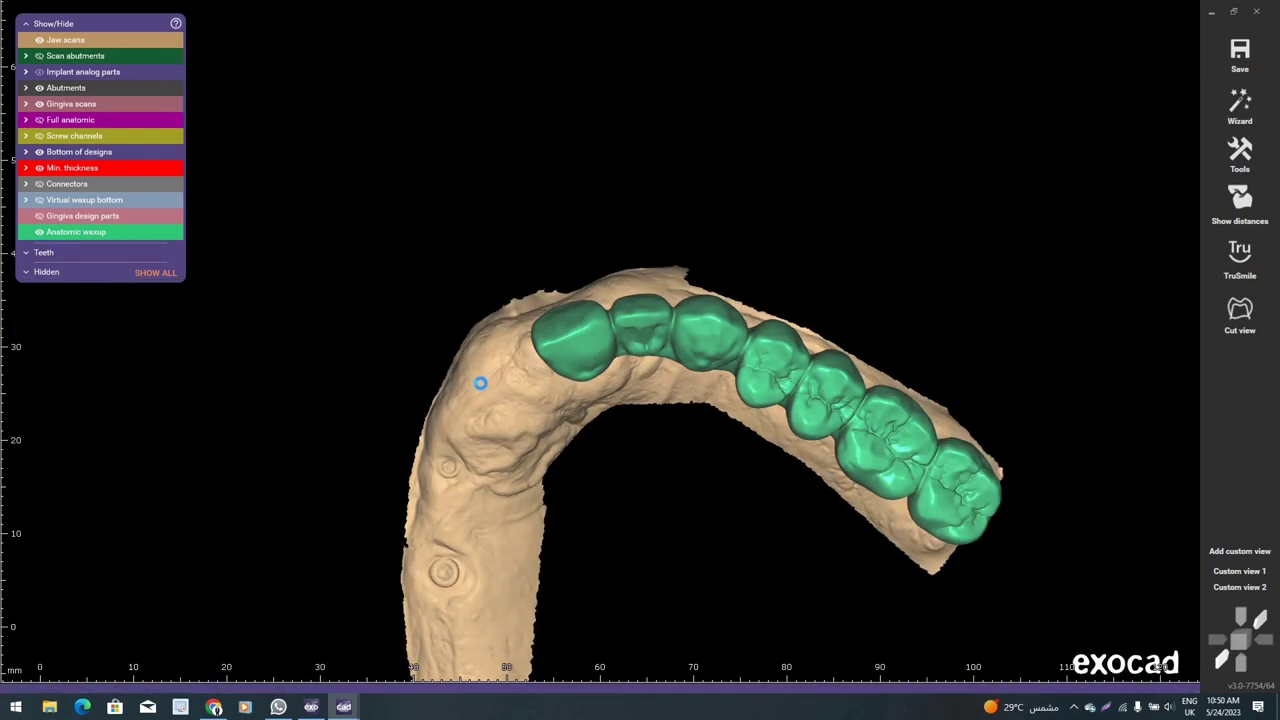
double_click(576, 338)
- Try the Tooth parts anatomic preset, return to Cusps, and view the arch occlusally
scroll(568, 320, "up", 2)
scroll(565, 316, "up", 3)
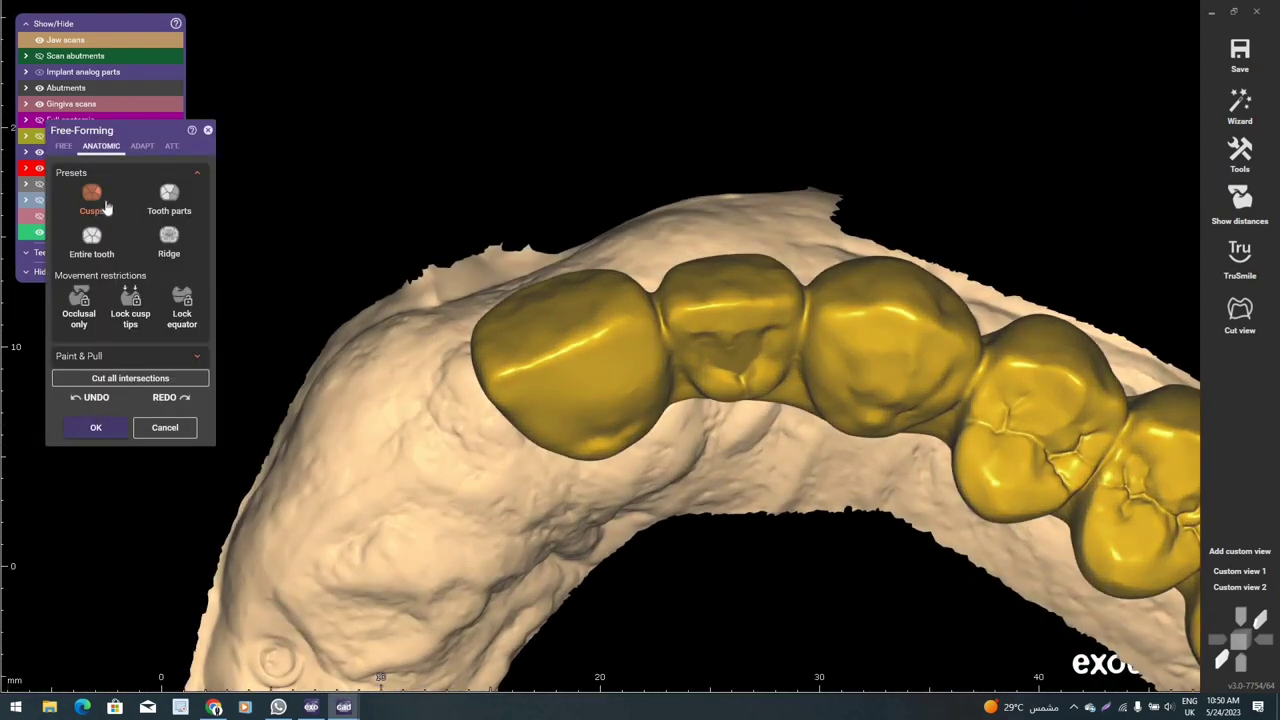
key("2")
scroll(565, 316, "up", 2)
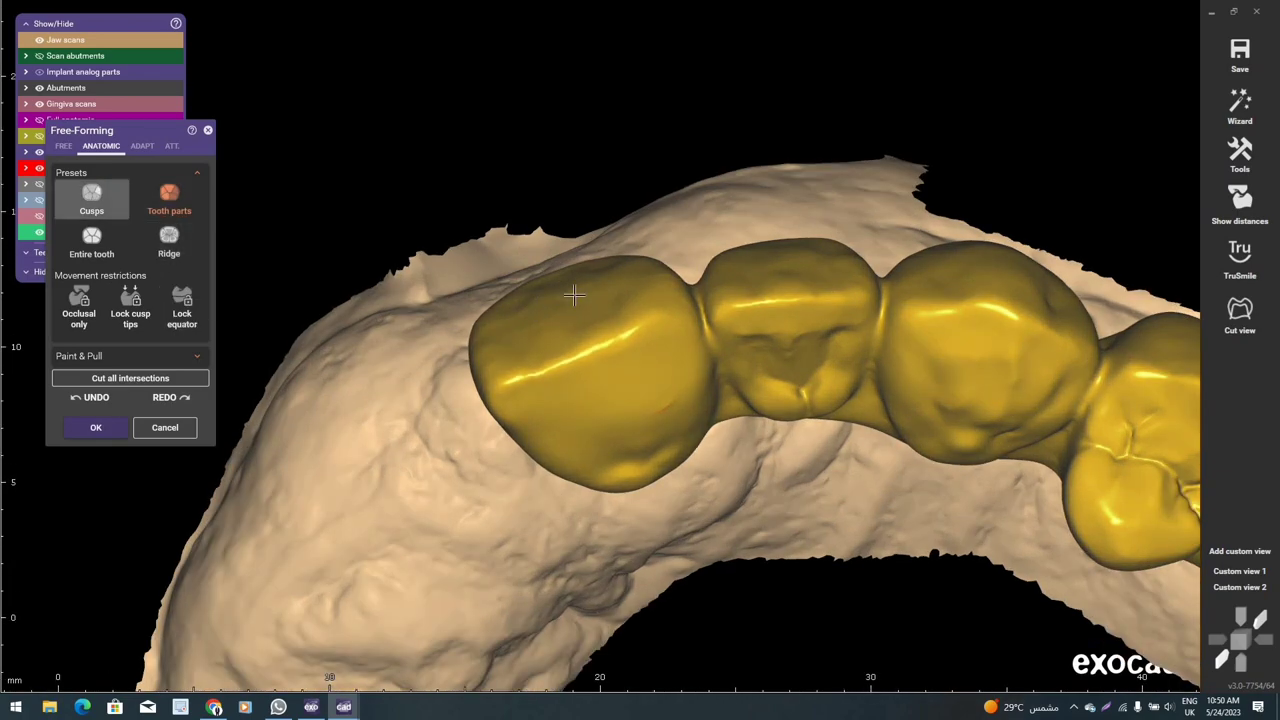
key("1")
scroll(575, 291, "up", 2)
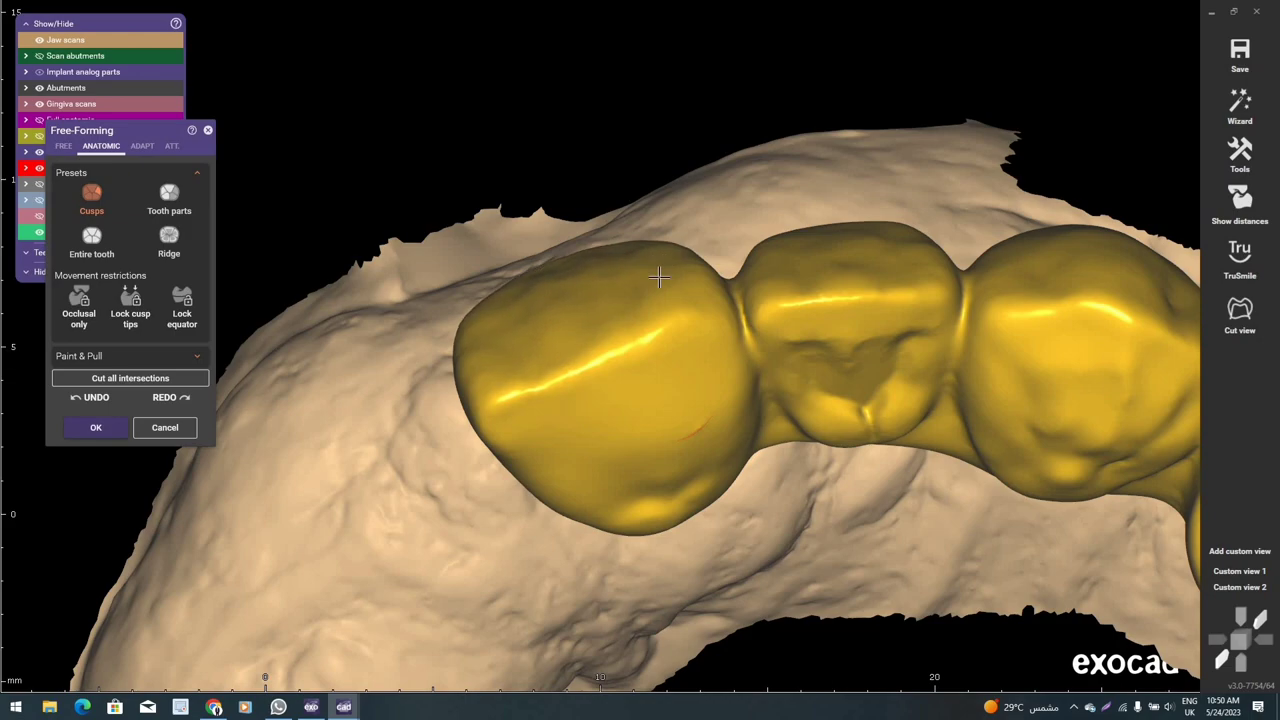
mouse_move(659, 278)
right_mouse_down()
mouse_move(655, 268)
mouse_move(168, 432)
right_mouse_up()
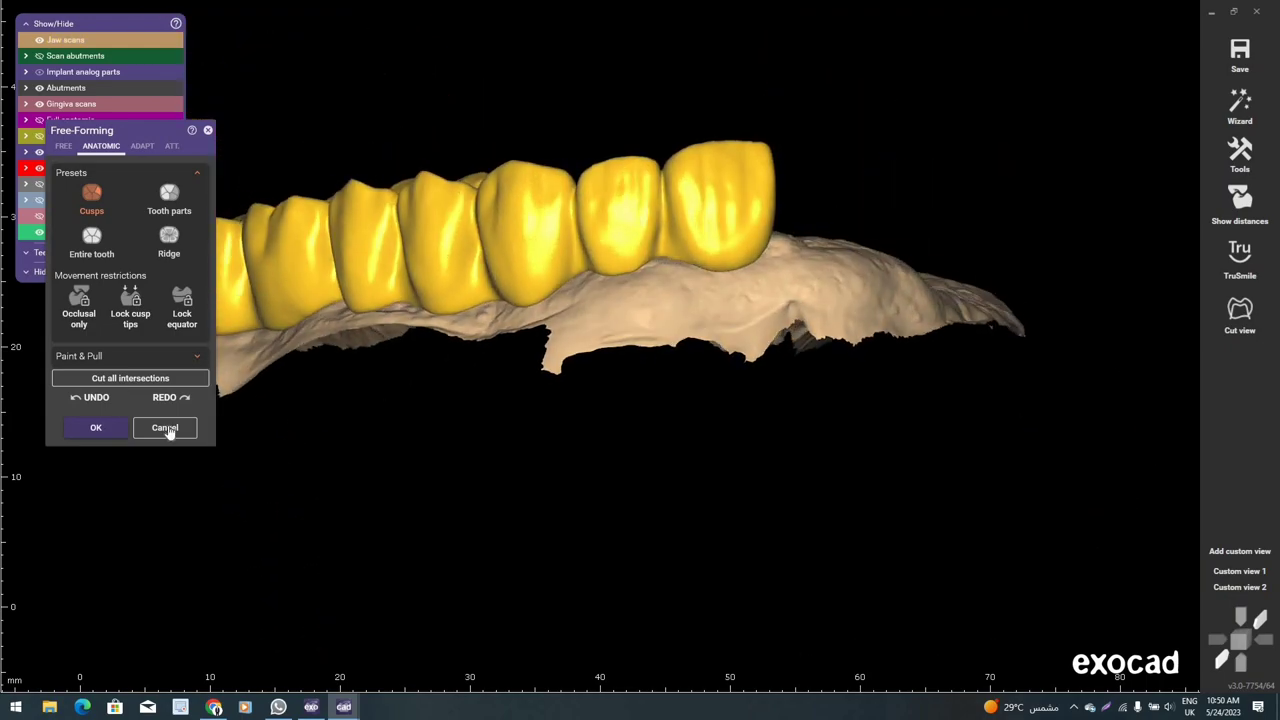
- Back in the Wizard, accept the Screw Hole Design and proceed to merging
left_click(1240, 104)
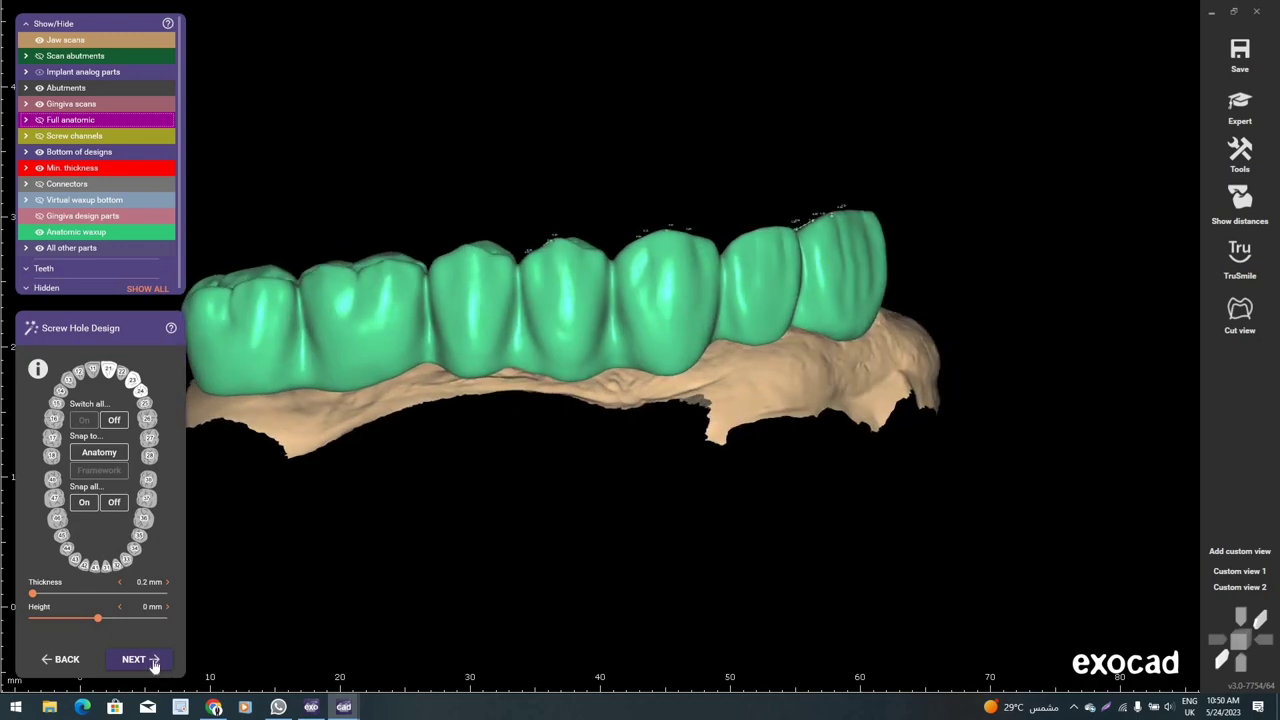
left_click(146, 661)
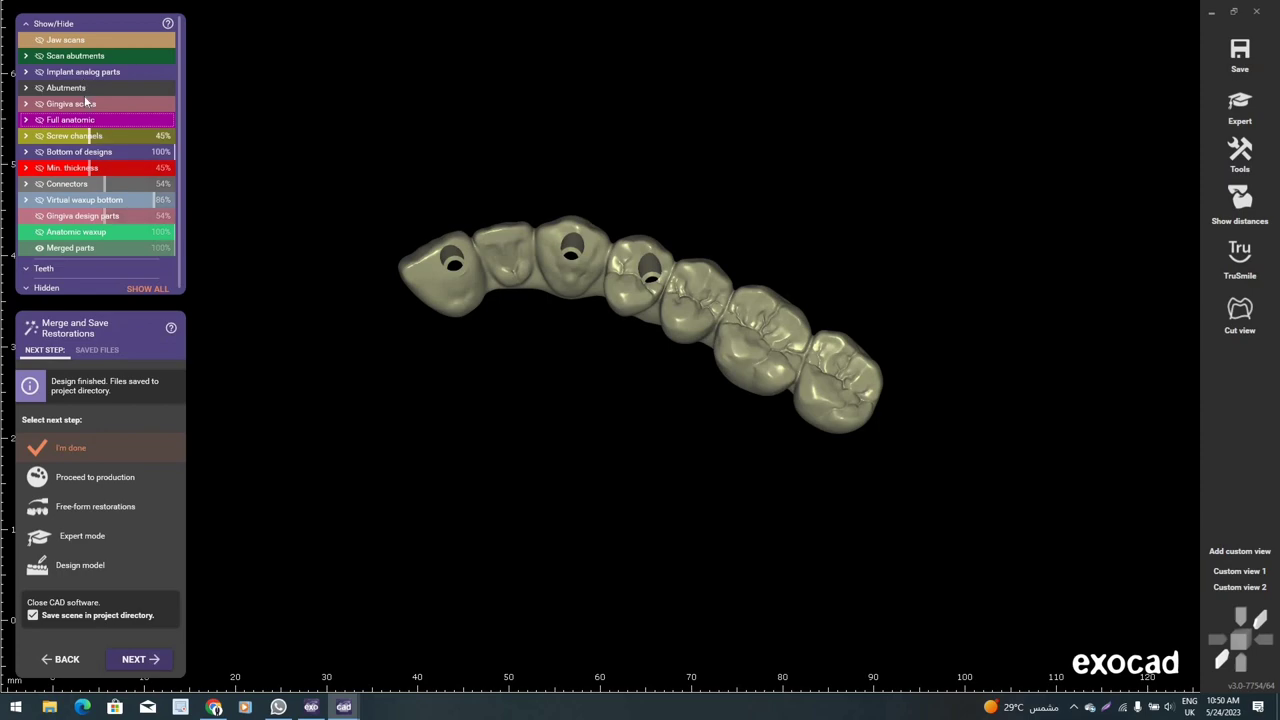
mouse_move(100, 104)
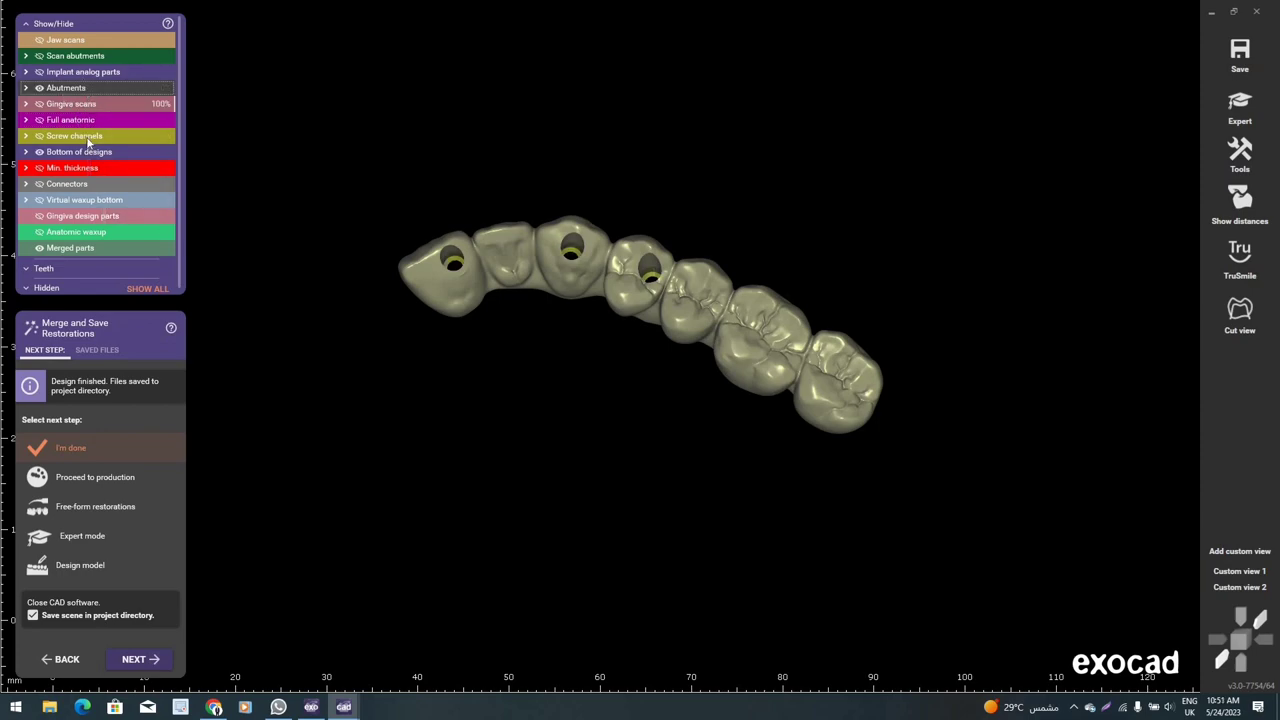
- Show the screw channels and implant analog parts, then inspect the bridge from the side
left_click(156, 138)
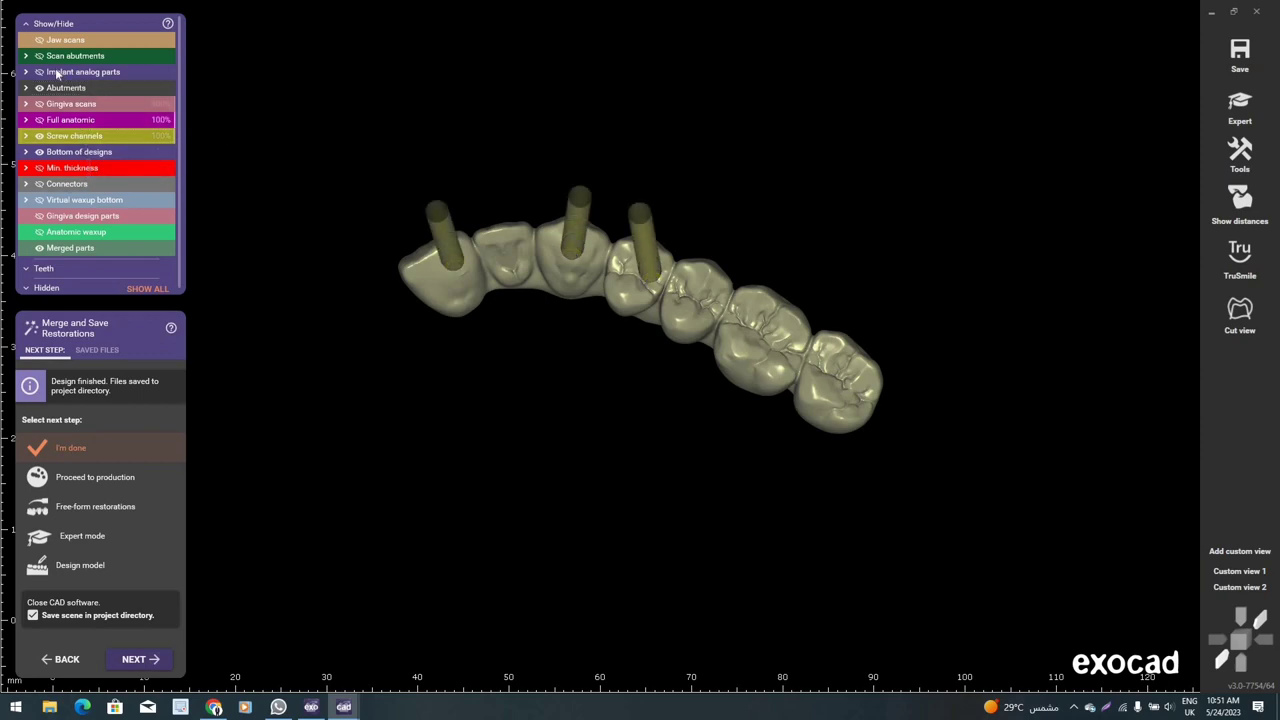
left_click(160, 72)
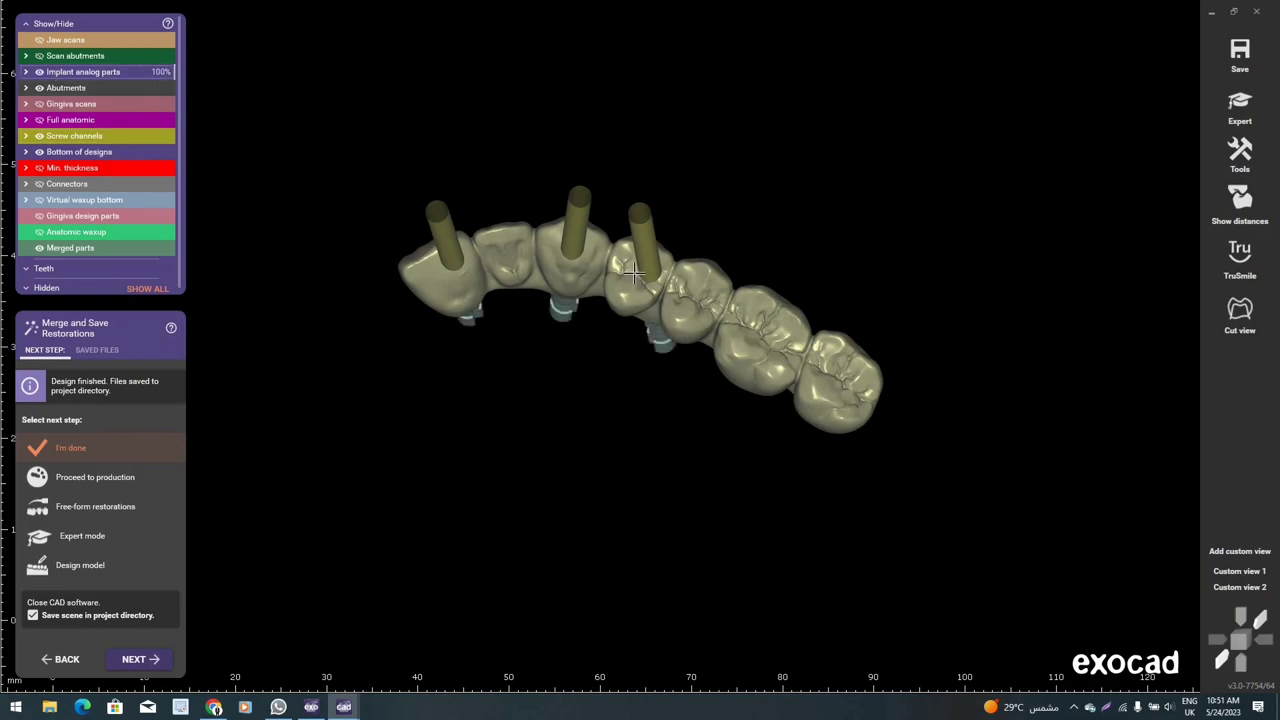
mouse_move(633, 271)
right_mouse_down()
mouse_move(607, 289)
mouse_move(462, 243)
right_mouse_up()
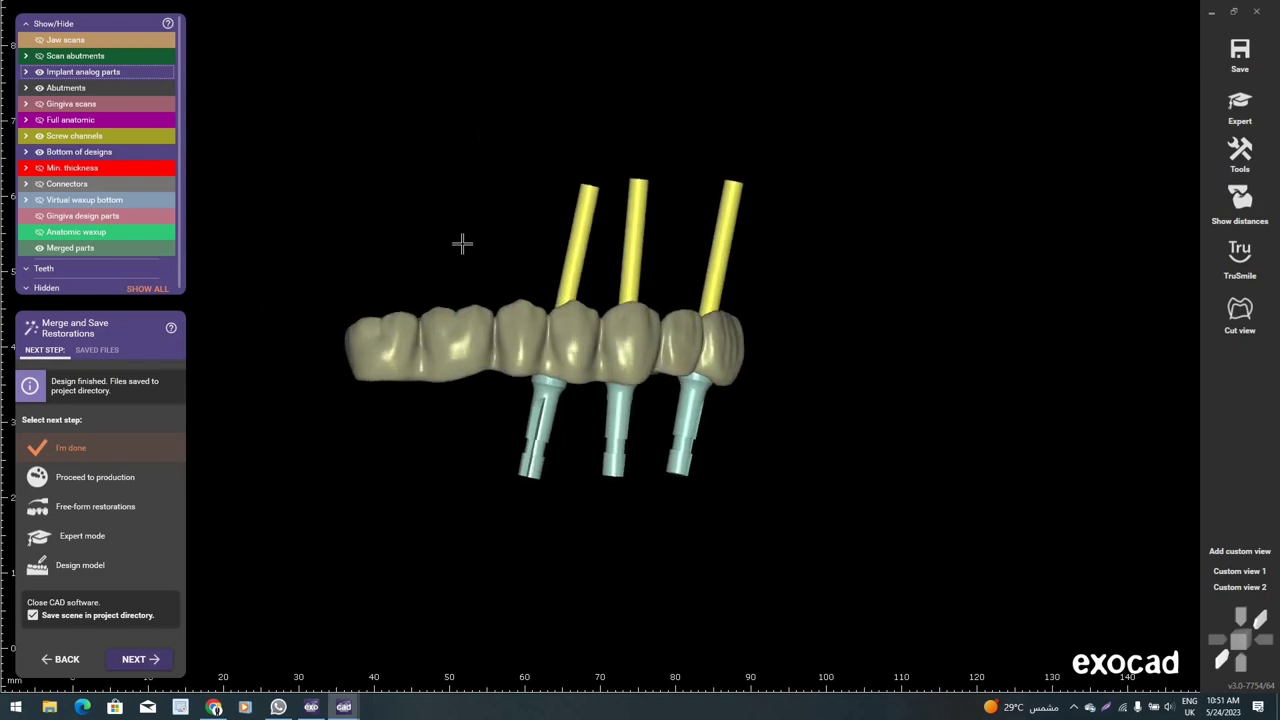